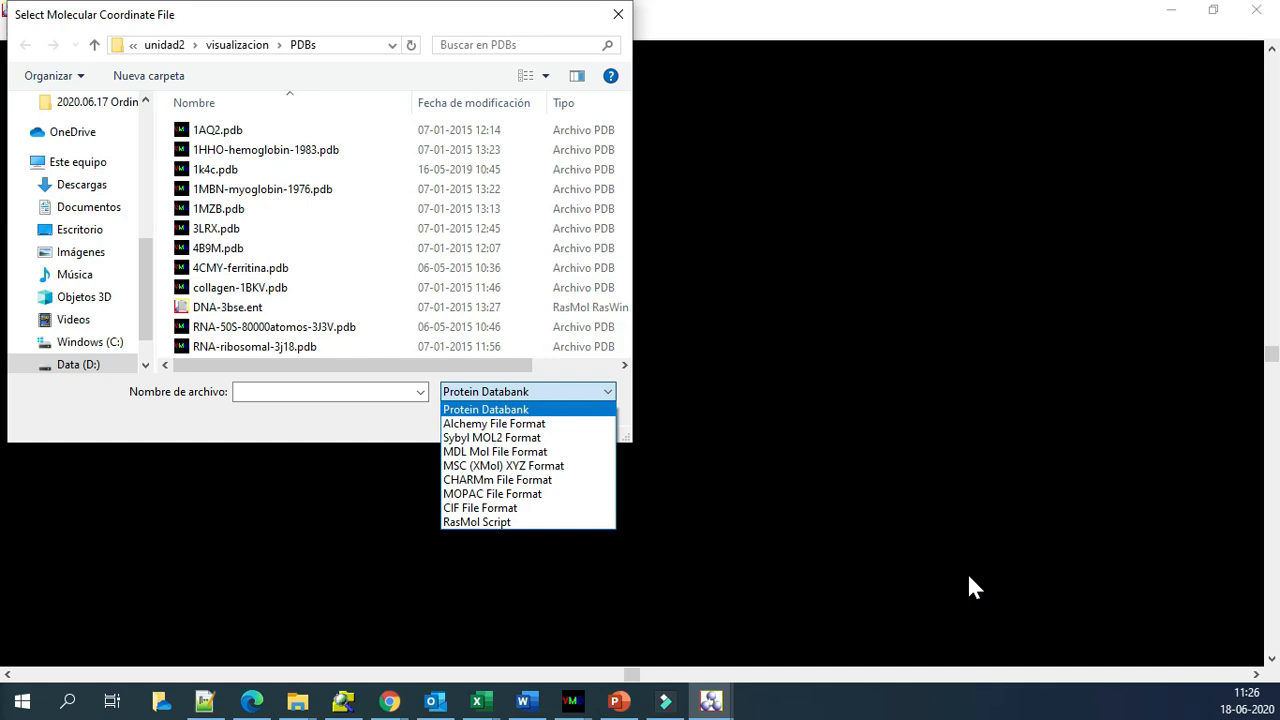
Step: Review the available molecular file formats in the file type list and keep Protein Databank
key(Down)
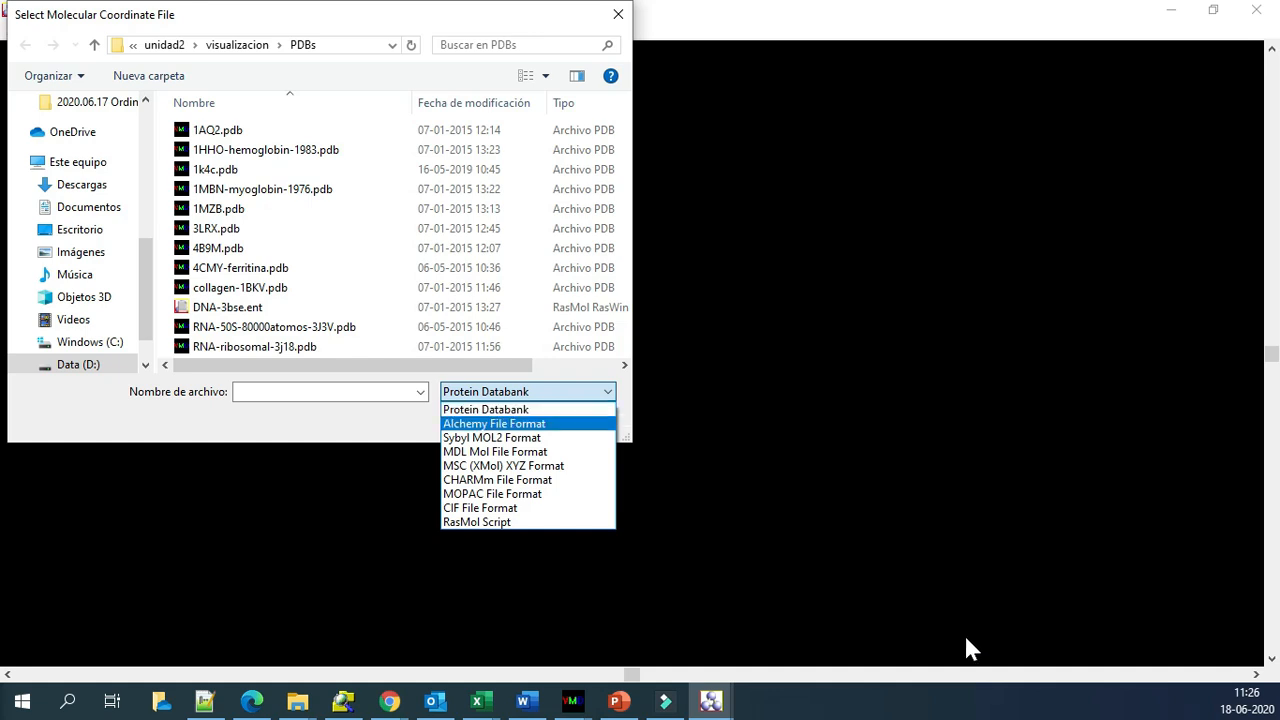
key(Down)
key(Down)
key(Down)
key(Down)
key(Down)
key(Down)
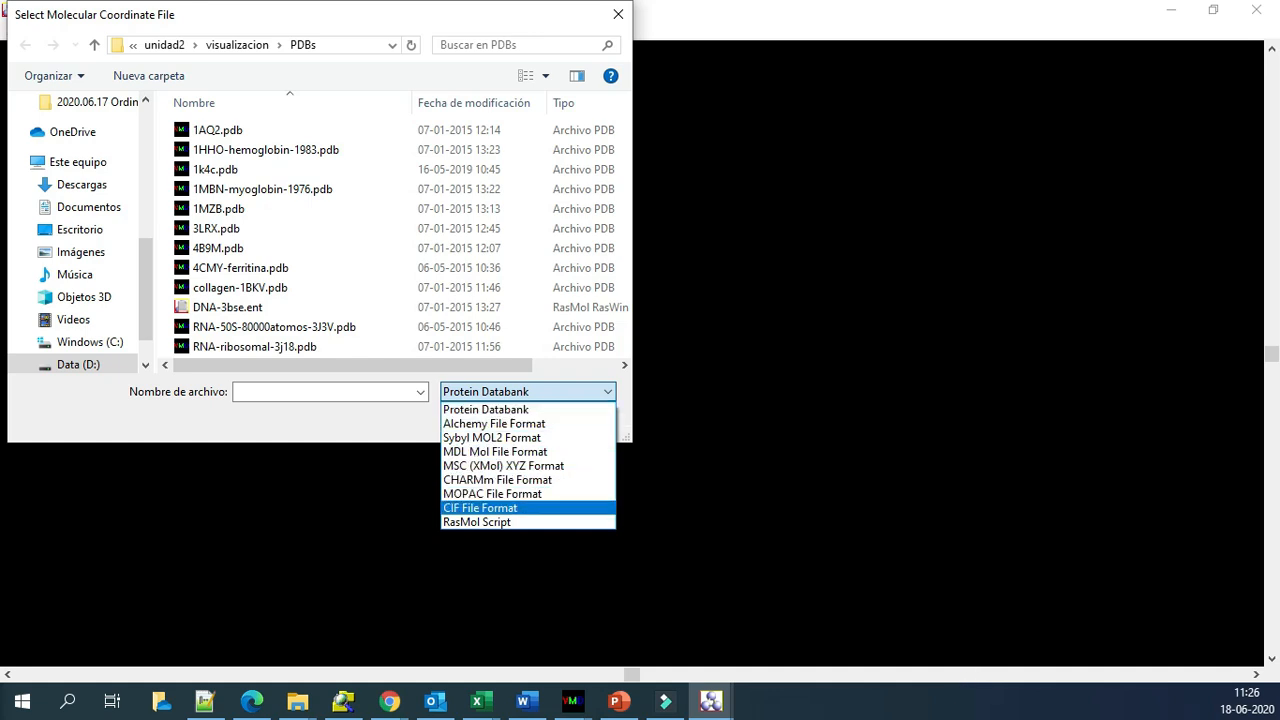
key(Up)
key(Up)
key(Up)
key(Up)
key(Up)
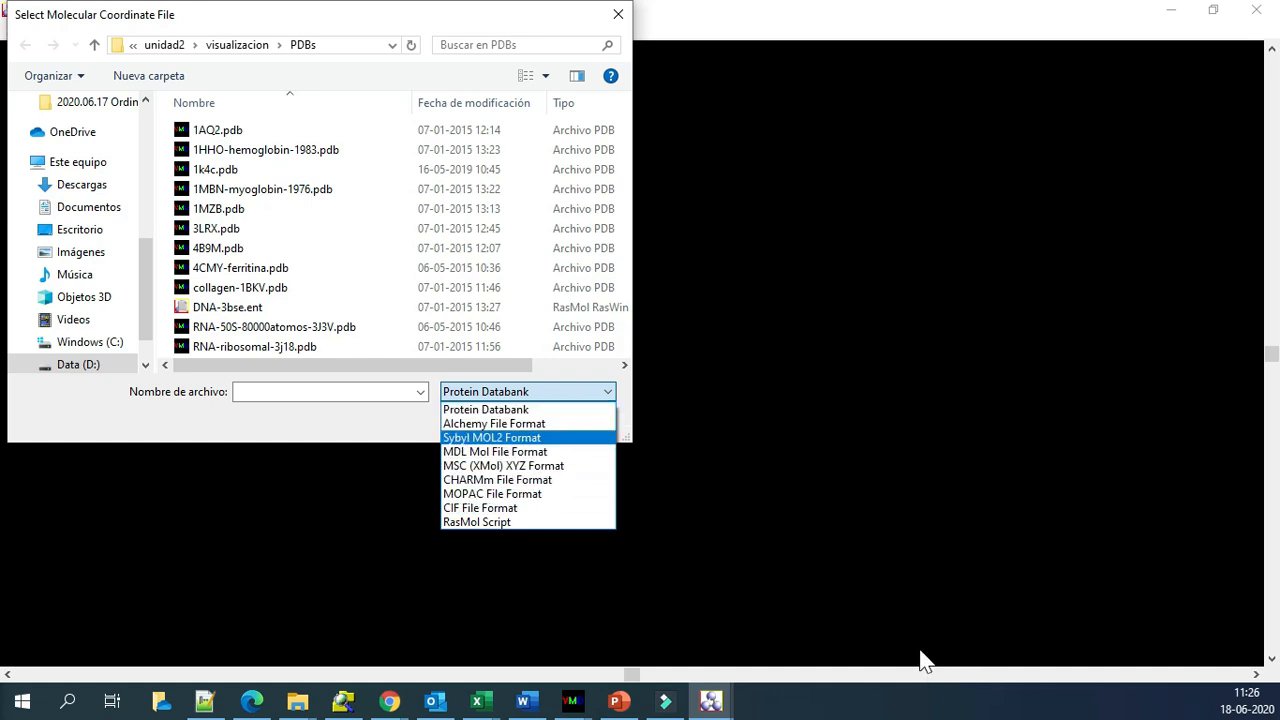
key(Up)
key(Up)
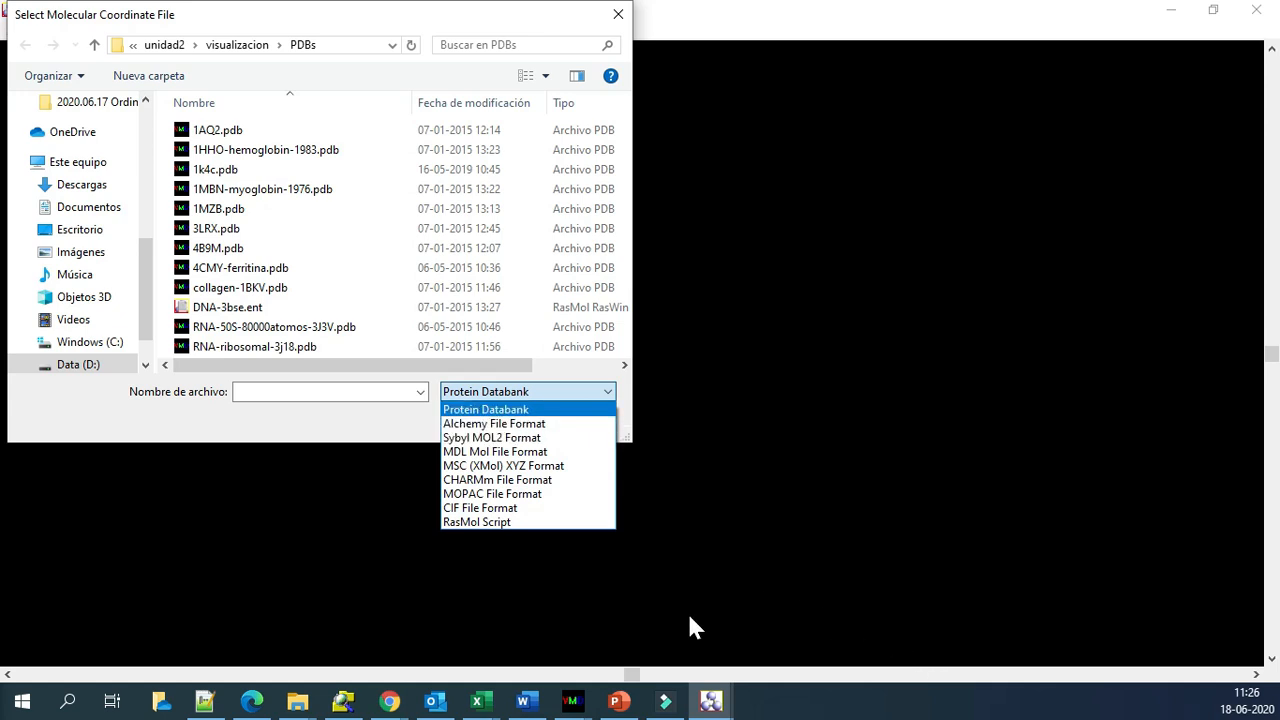
key(Return)
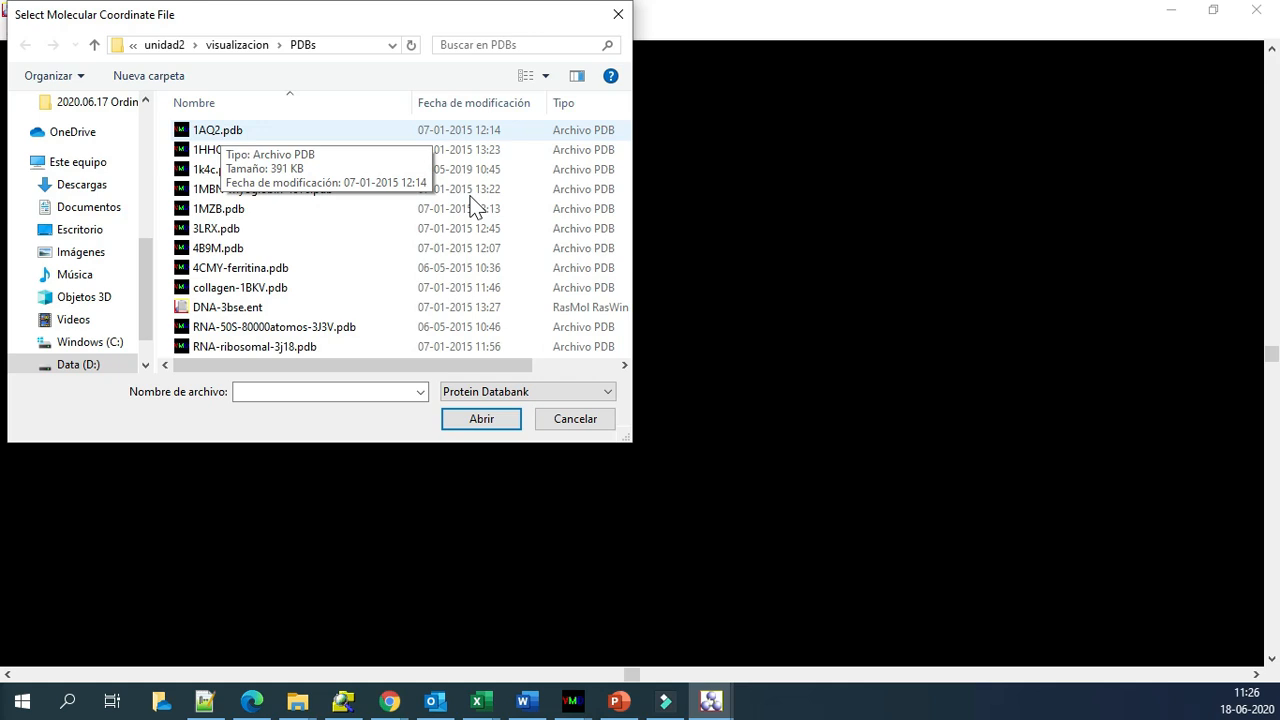
Step: Open the structure file 1AQ2.pdb from the PDBs folder
click(261, 130)
click(481, 419)
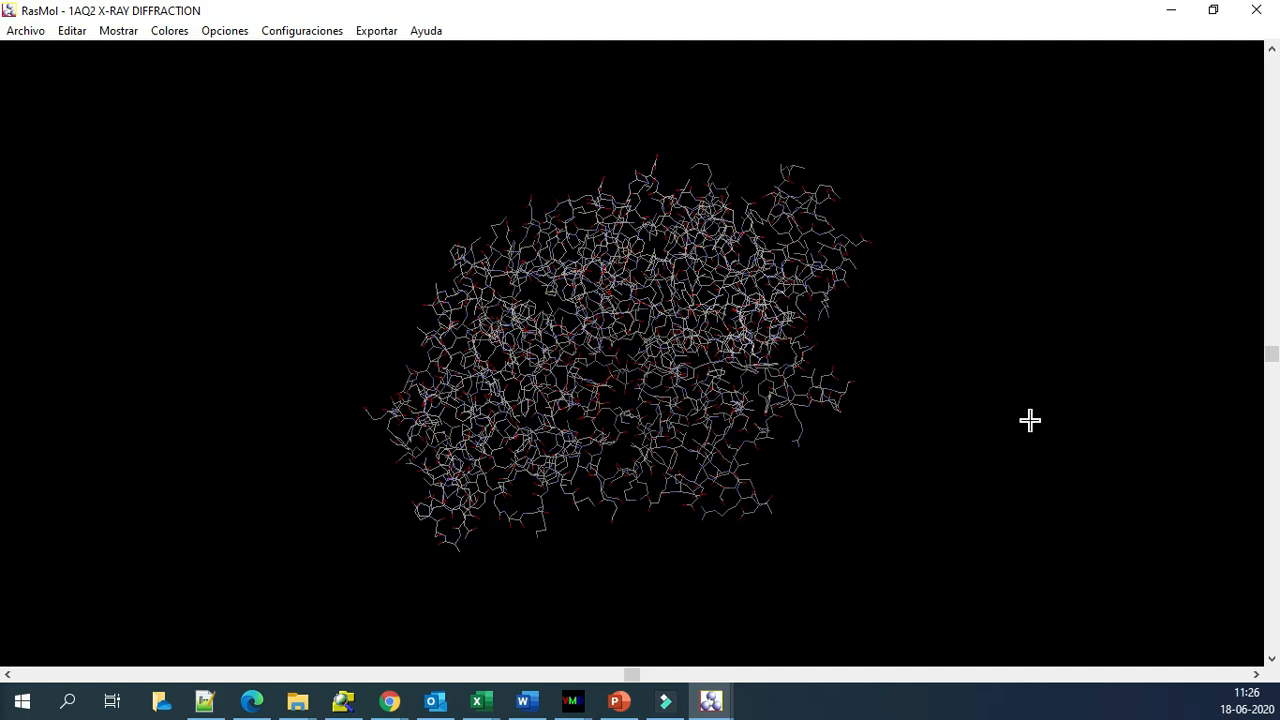
Step: Rotate and zoom the 1AQ2 wireframe model to examine its shape from several sides
drag(656, 299, 720, 626)
drag(1229, 381, 1114, 429)
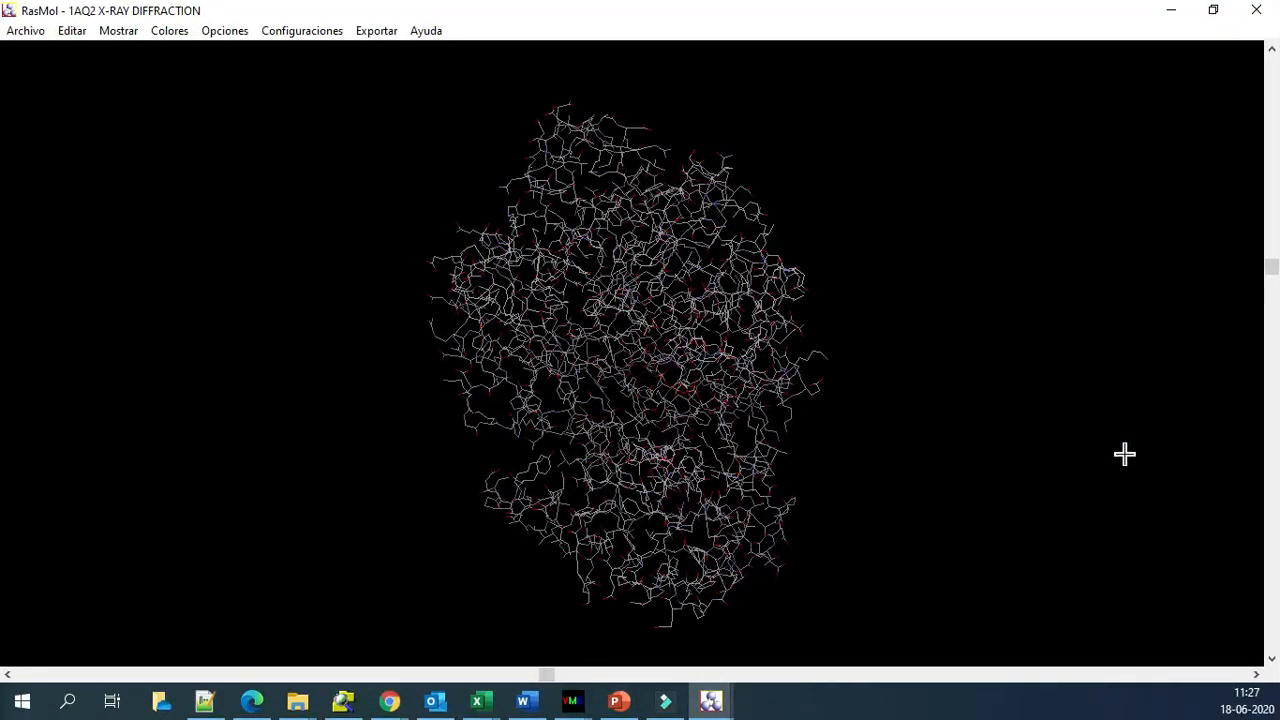
drag(669, 634, 742, 492)
right_drag(742, 492, 820, 386)
right_drag(807, 549, 844, 650)
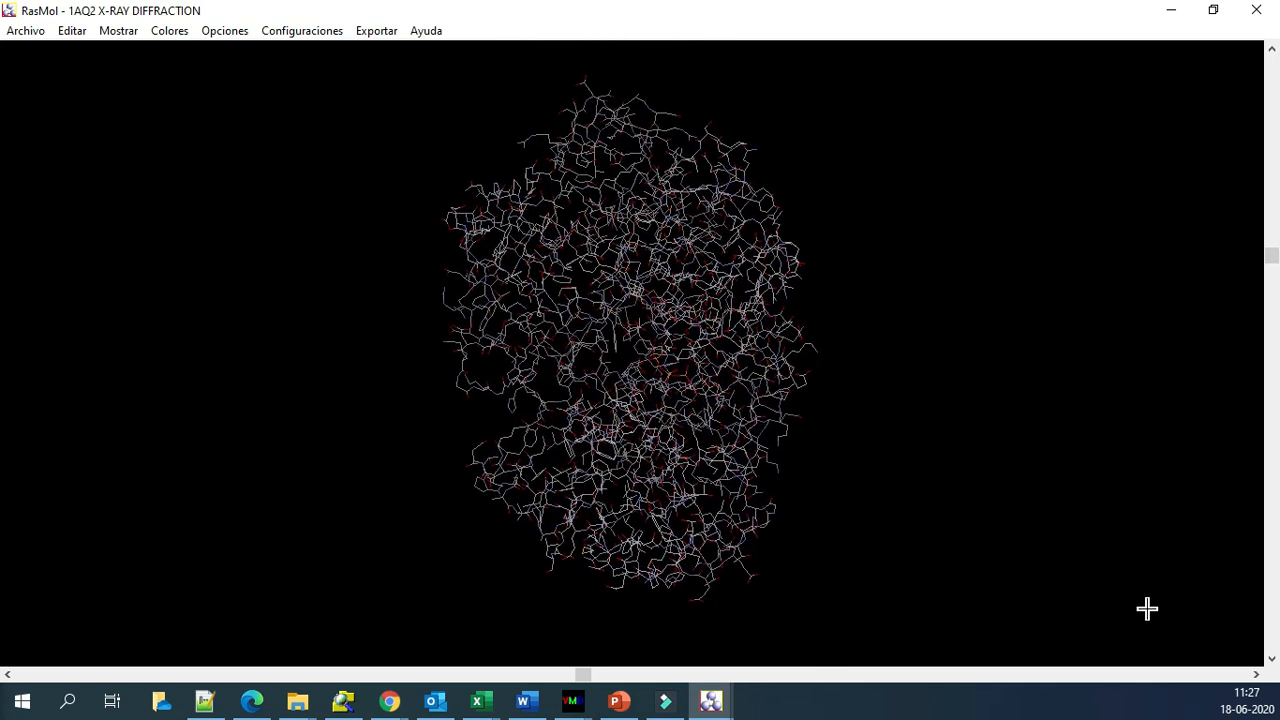
drag(139, 517, 100, 603)
drag(140, 646, 1106, 677)
drag(700, 294, 1060, 710)
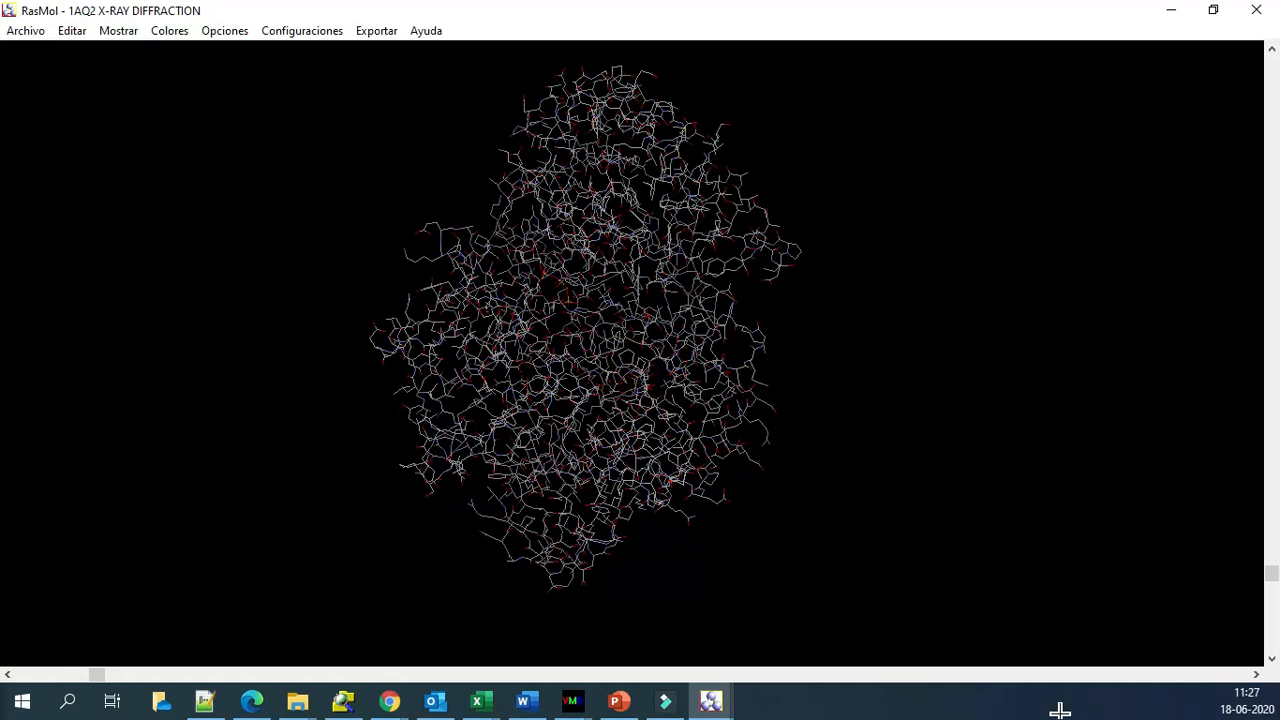
click(301, 30)
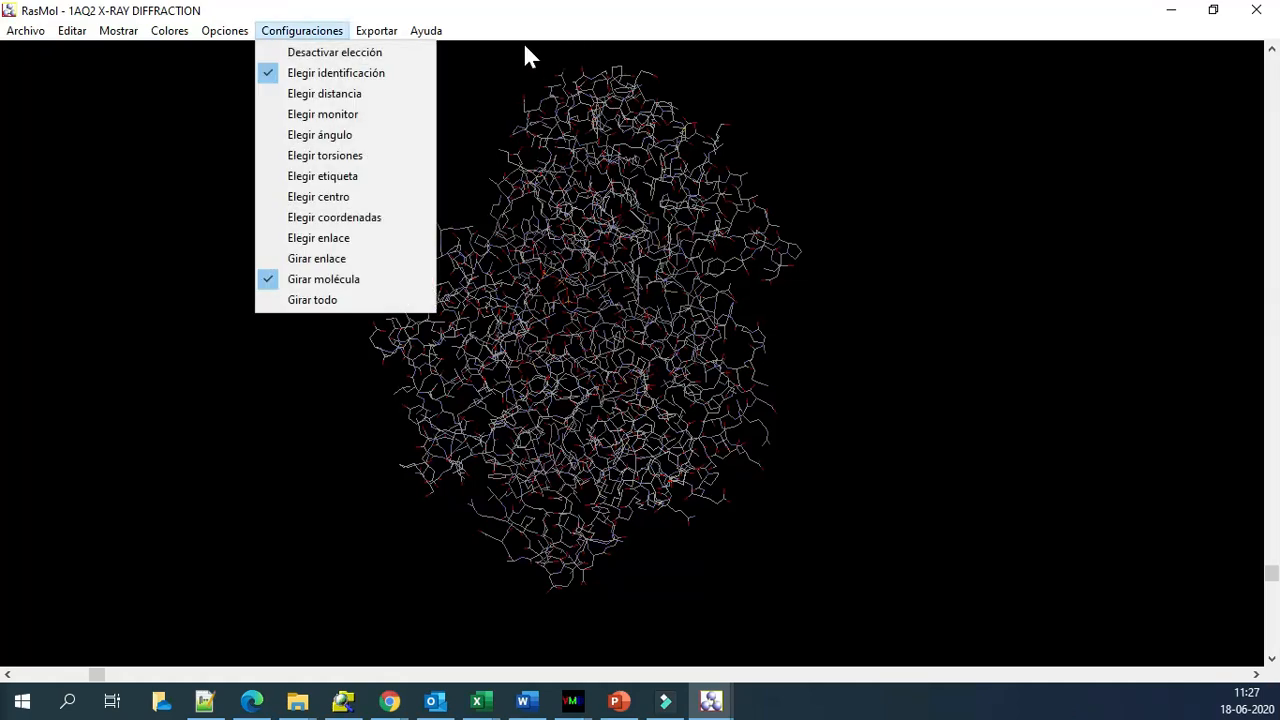
mouse_move(118, 30)
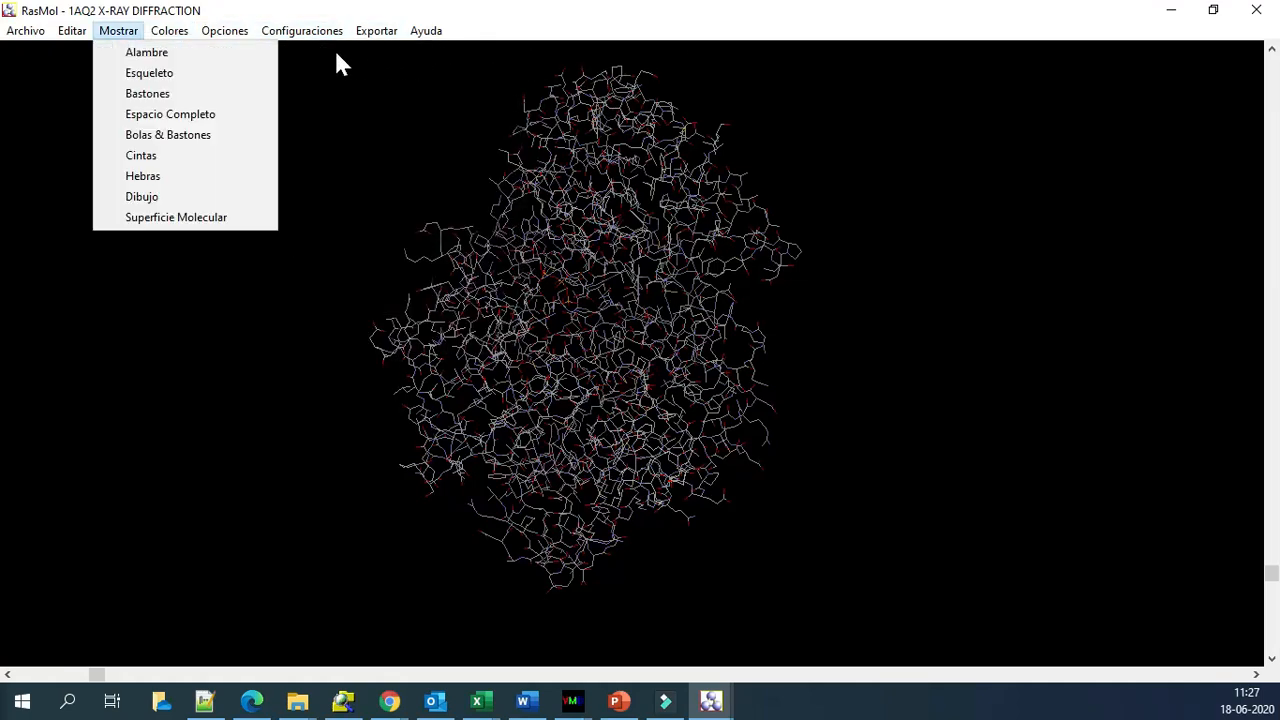
mouse_move(72, 30)
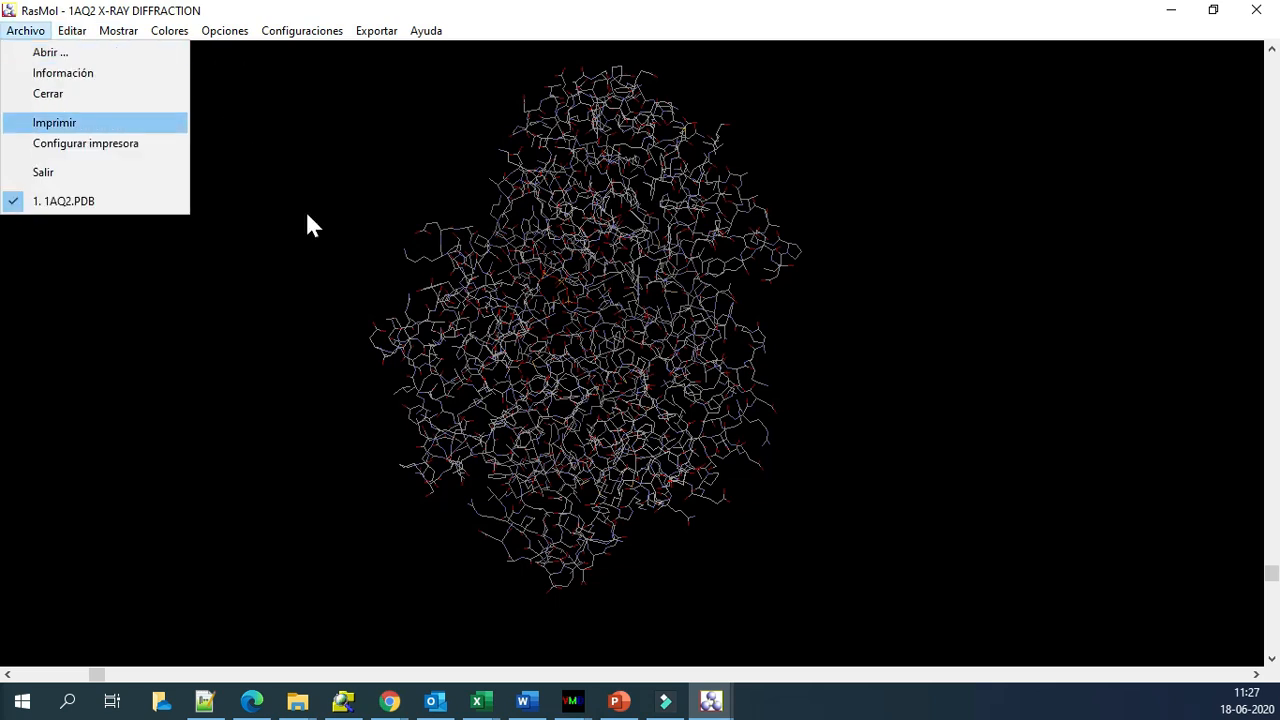
click(605, 540)
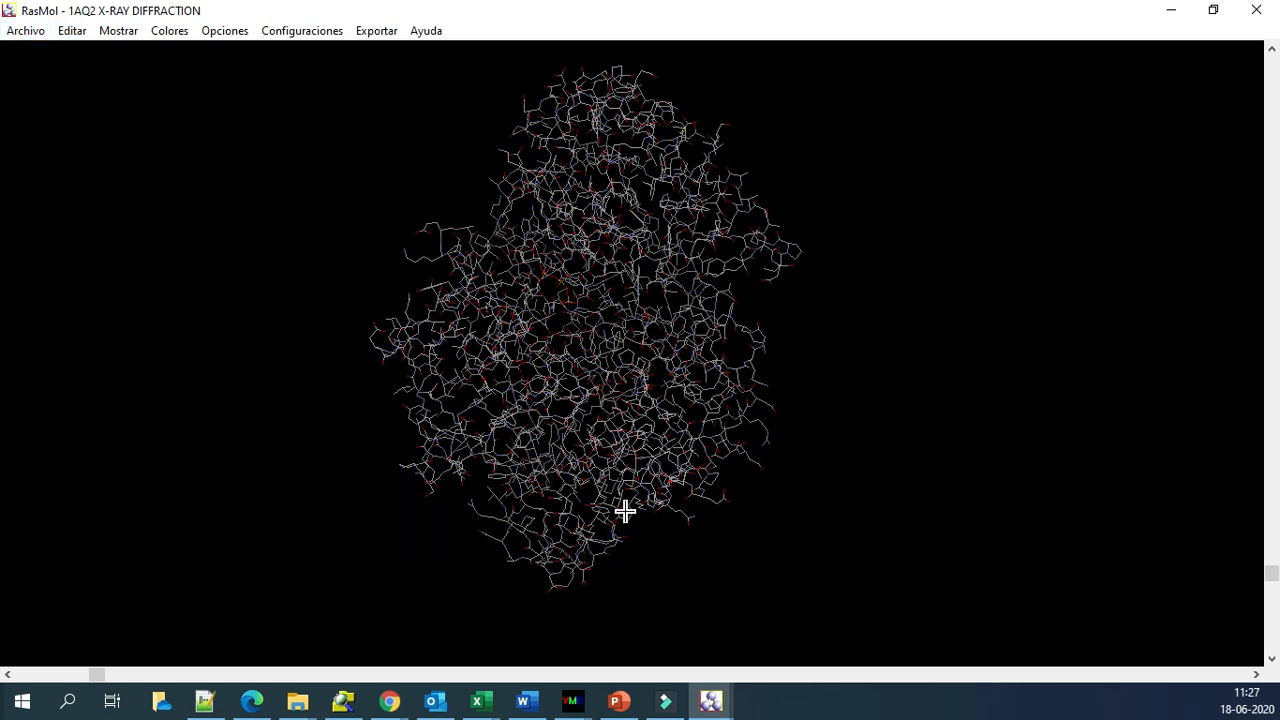
Step: Colour the 1AQ2 wireframe with the Forma scheme
drag(648, 651, 589, 654)
click(169, 30)
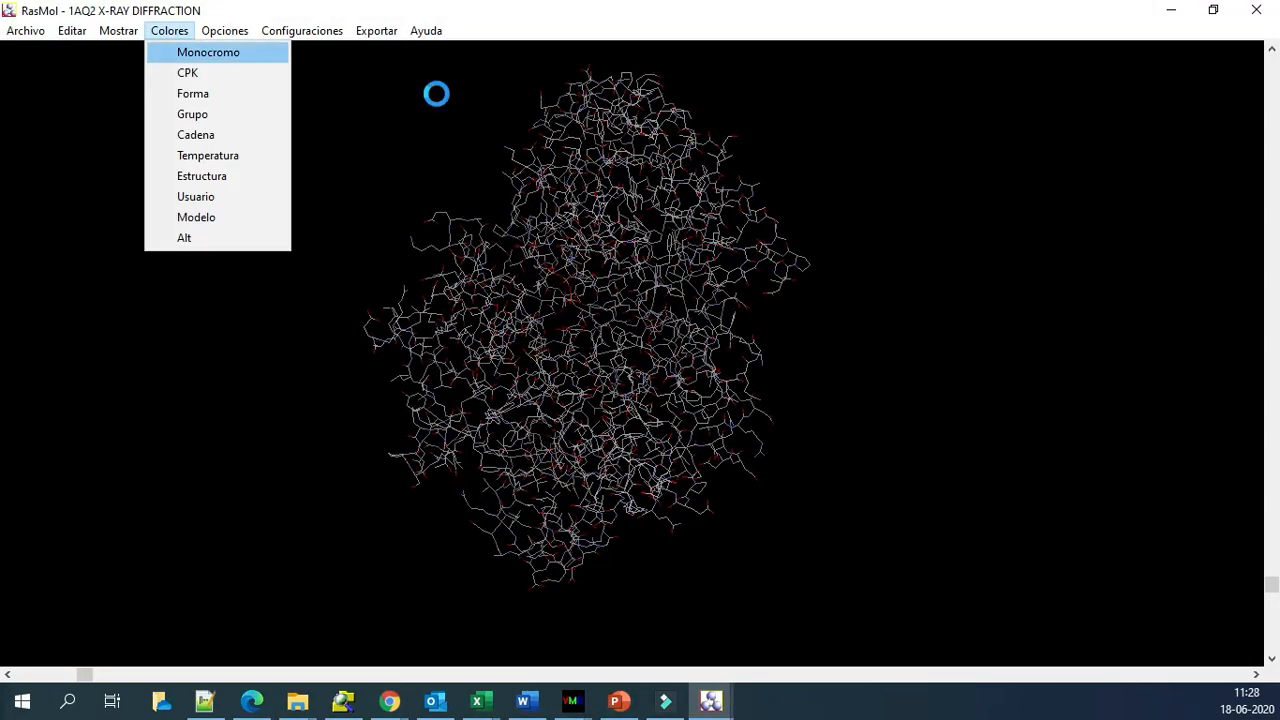
click(169, 30)
click(193, 93)
Step: Colour the 1AQ2 wireframe by chain with the Cadena scheme to distinguish the protein from its ligands
click(169, 30)
click(195, 134)
click(169, 30)
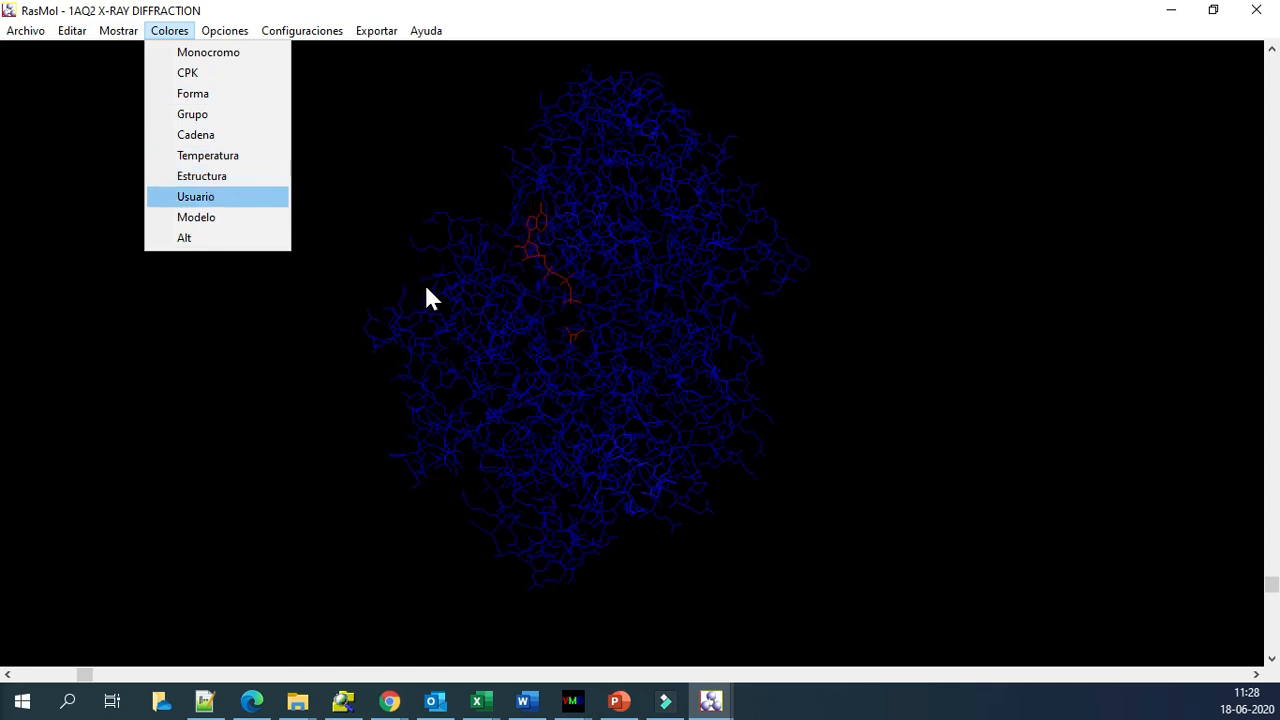
click(608, 505)
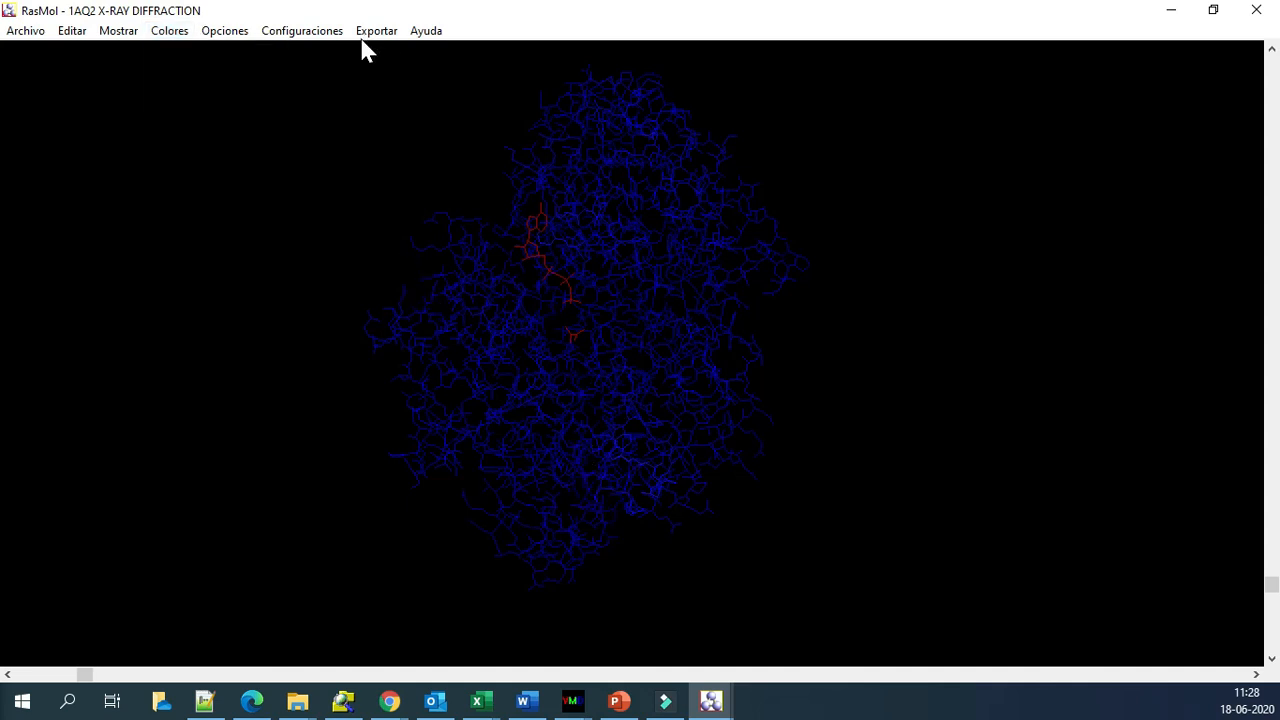
drag(474, 151, 720, 457)
drag(866, 502, 1068, 429)
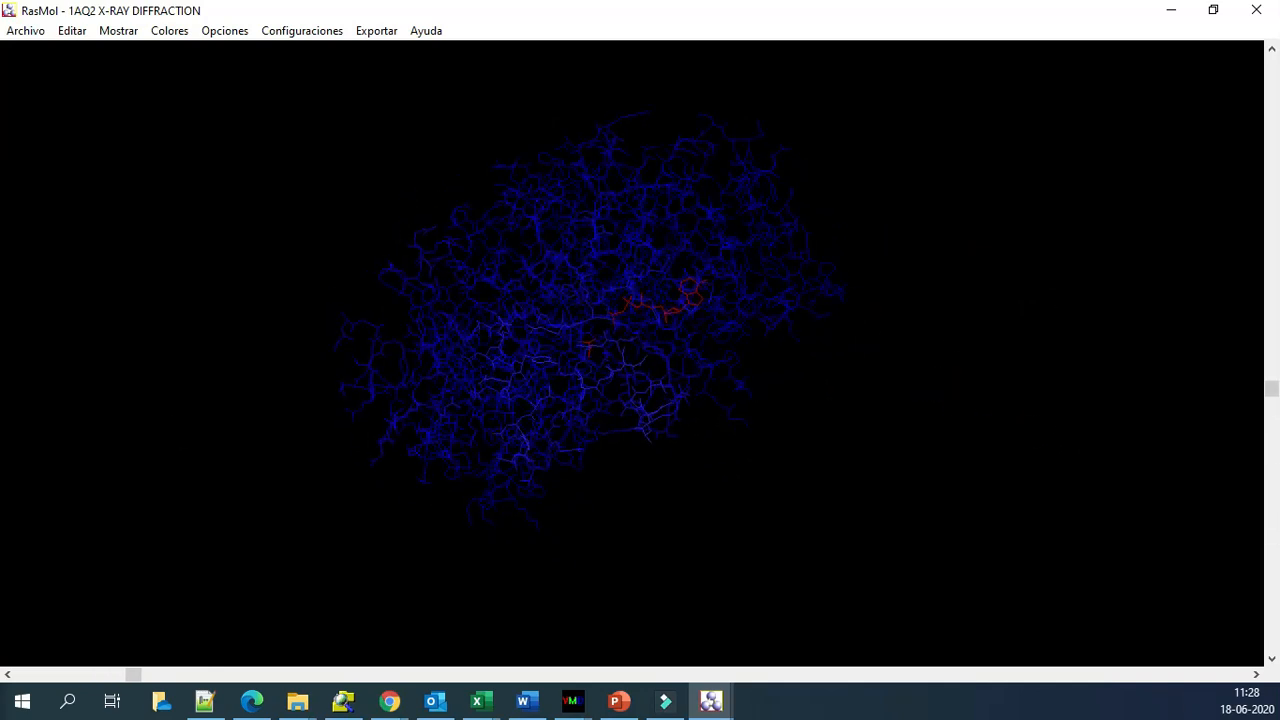
Step: Switch to the 1AQ2.pdb text in Notepad++ and highlight the 1AQ2 identifier in the HEADER line
key(alt+Tab)
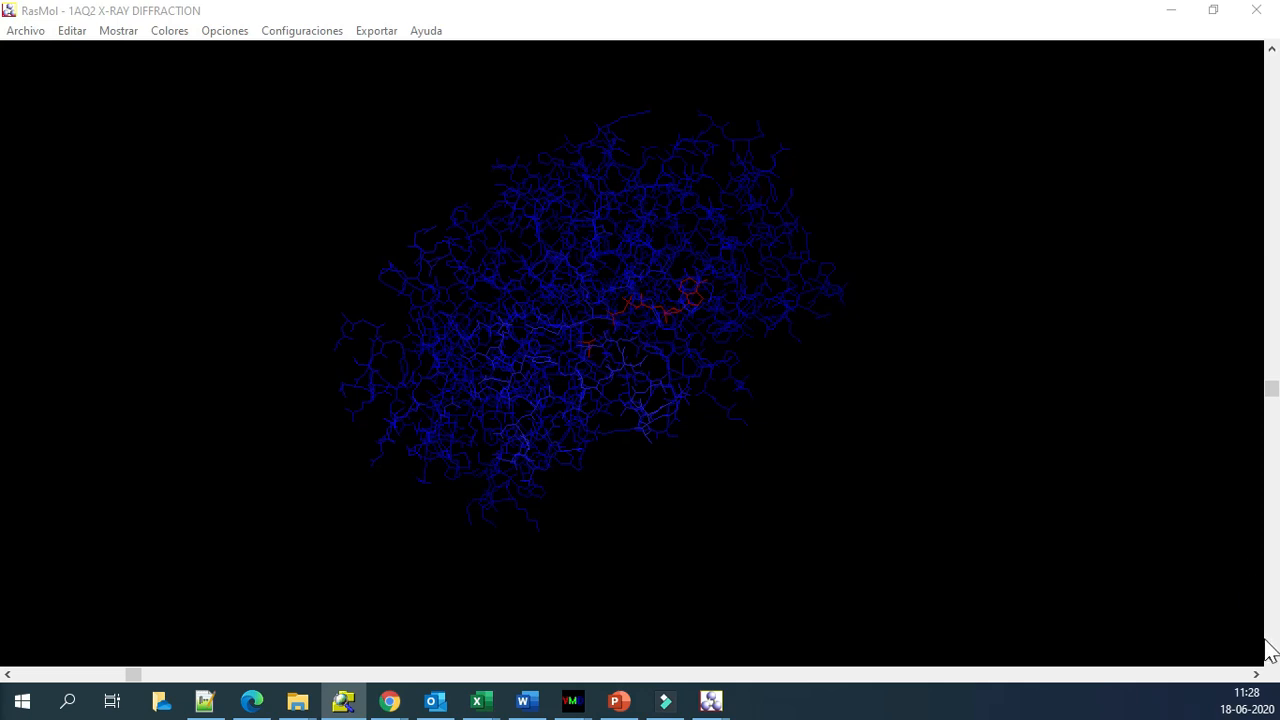
key(alt+Tab)
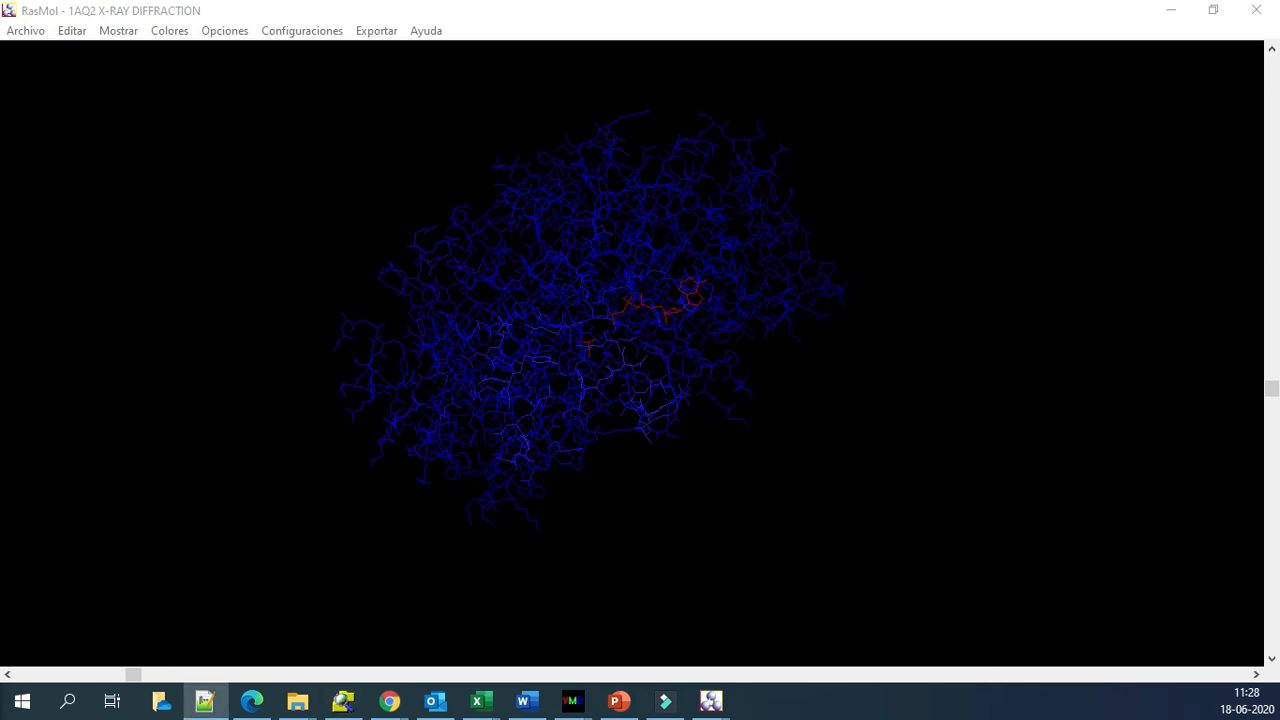
drag(97, 181, 266, 2)
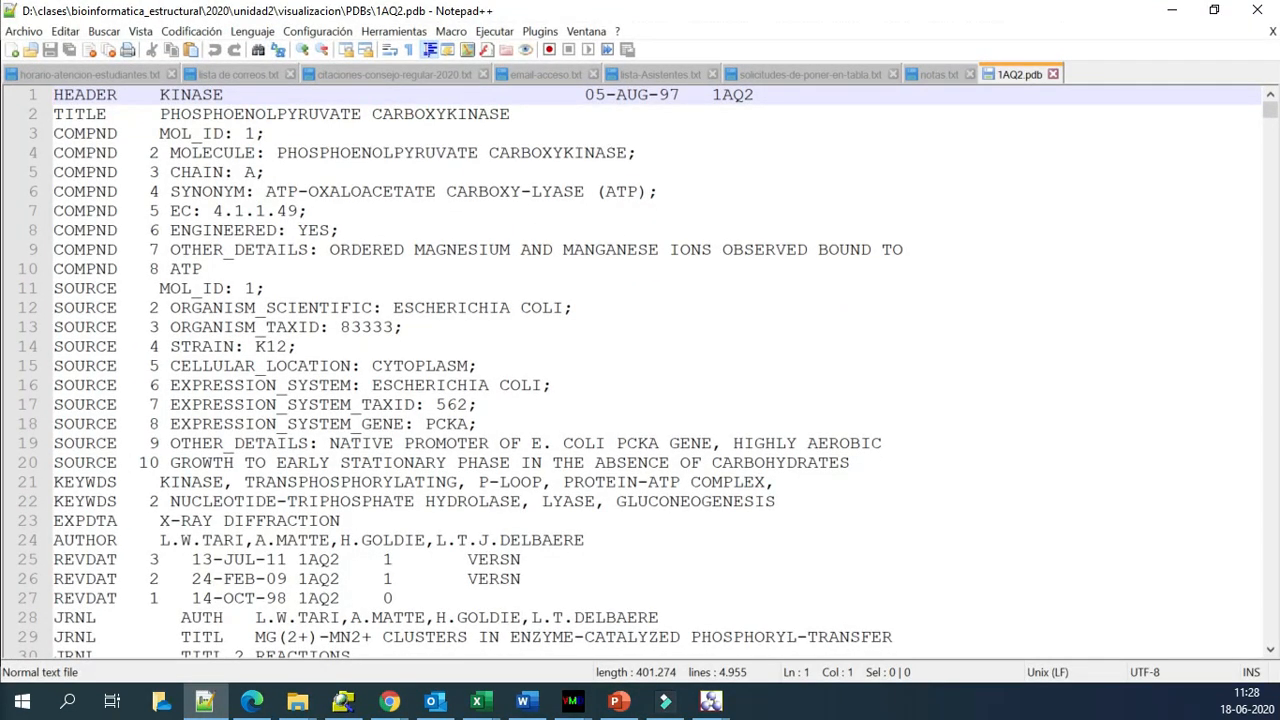
drag(712, 94, 786, 94)
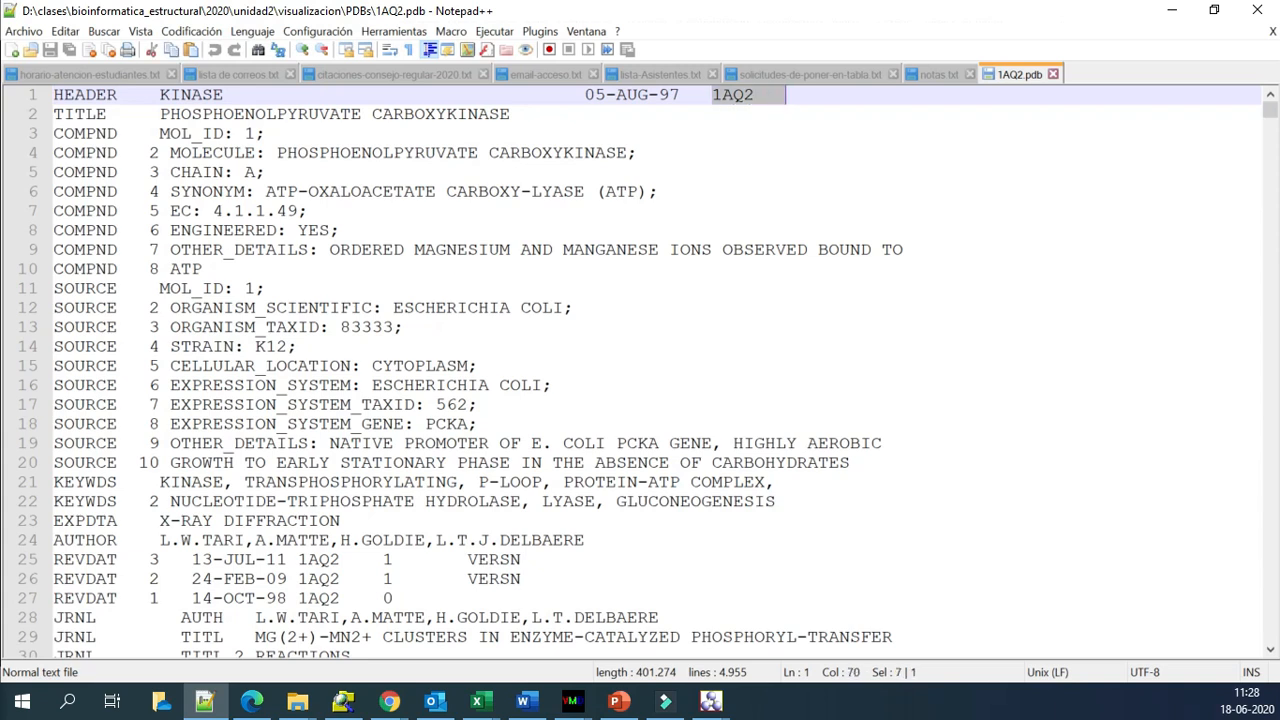
key(ctrl+Tab)
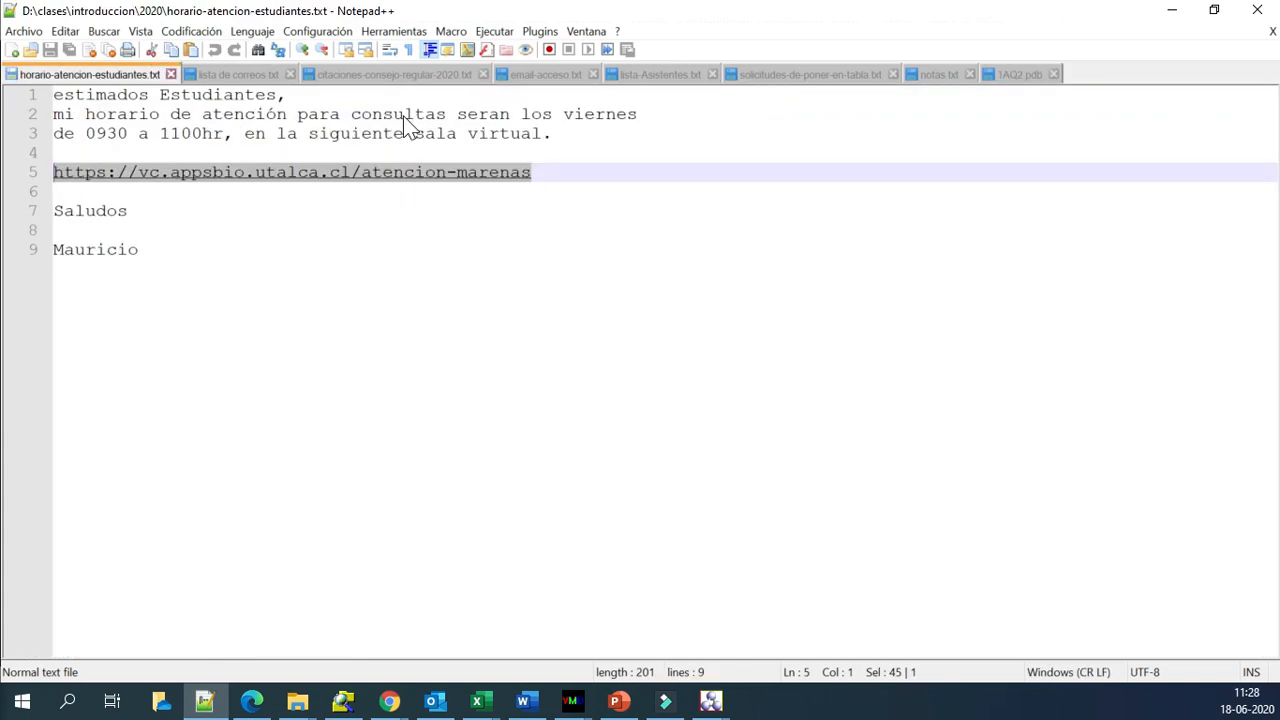
key(ctrl+Tab)
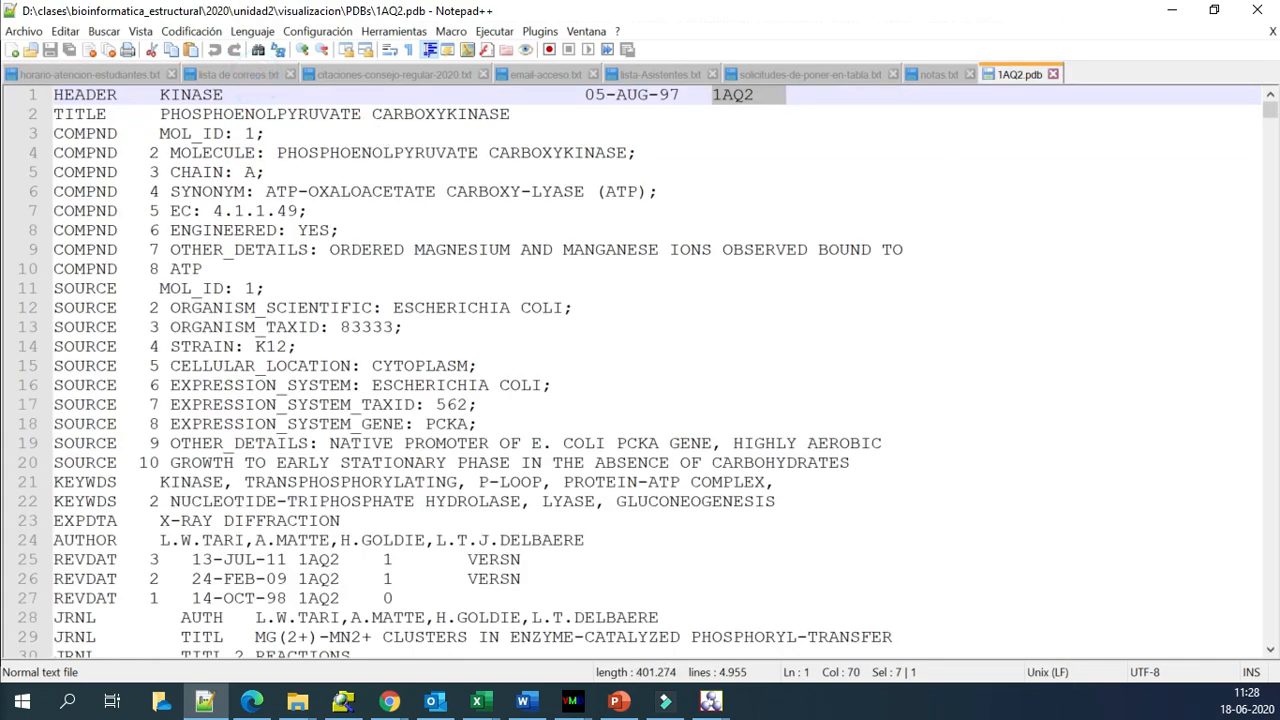
Step: Read through the header and REMARK records of 1AQ2.pdb and select the first ATOM record on line 517
click(181, 94)
scroll(640, 370, down, 20)
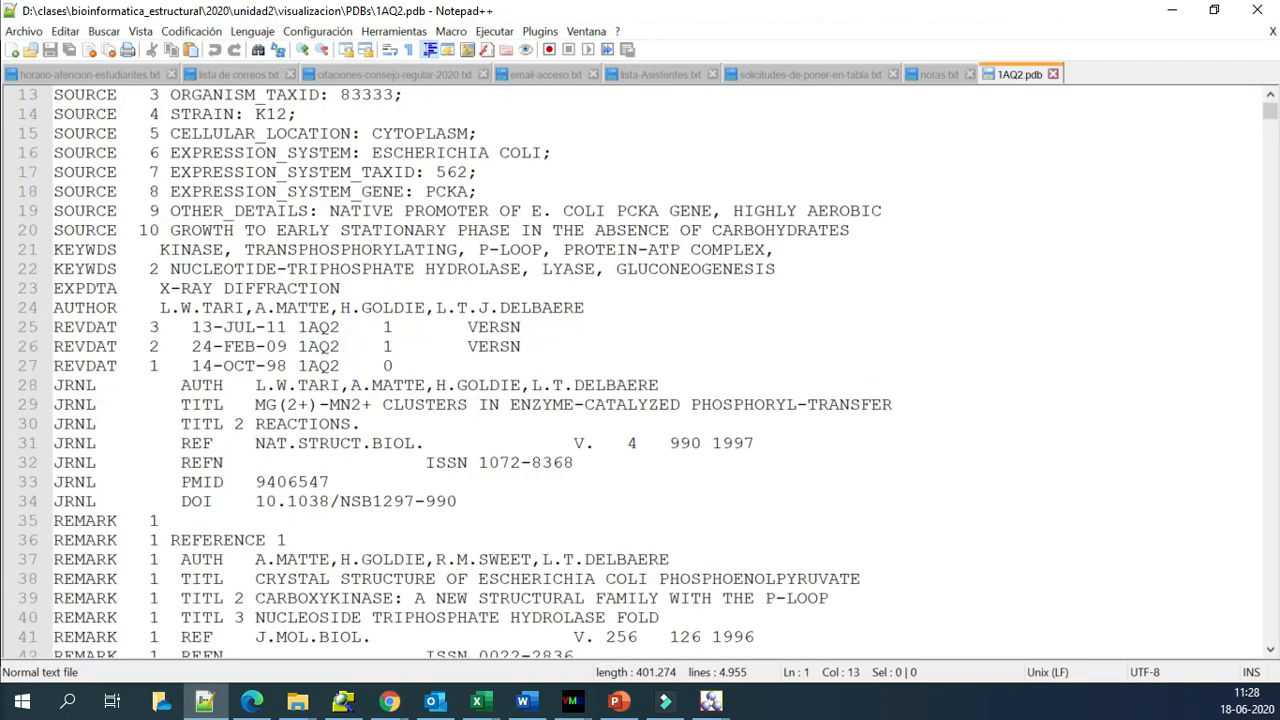
scroll(640, 370, down, 20)
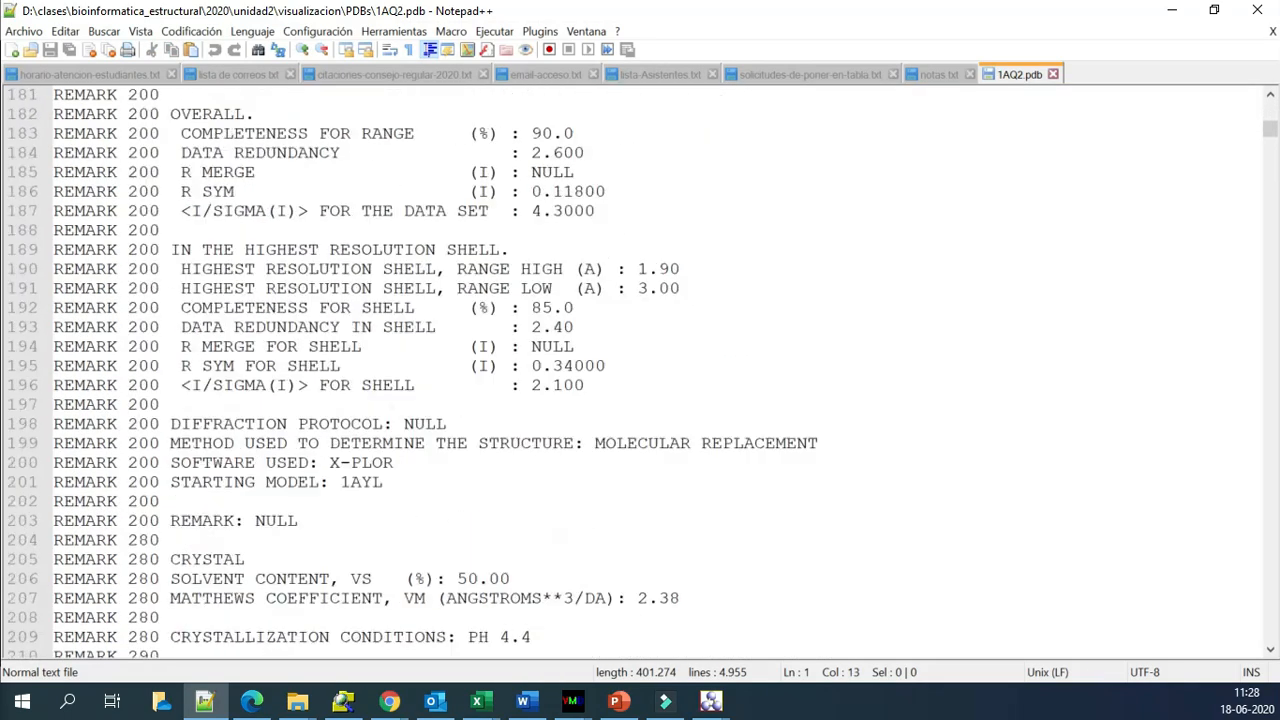
scroll(640, 370, down, 20)
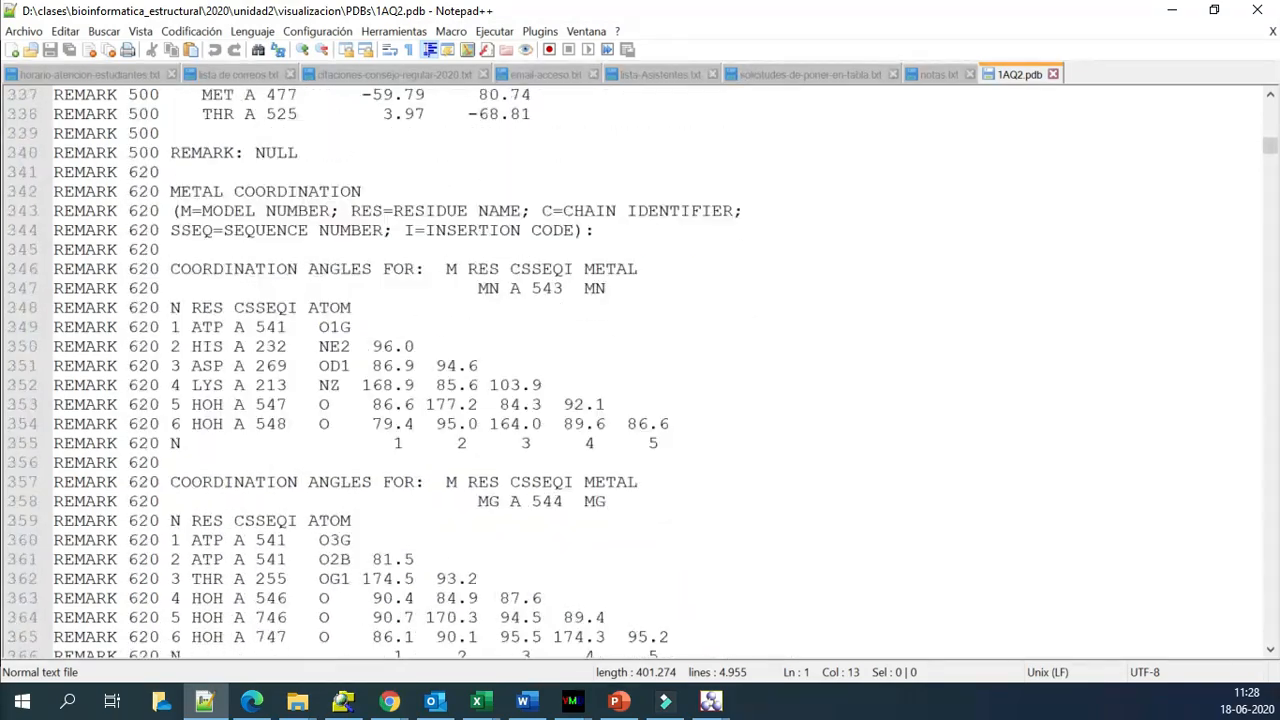
scroll(640, 370, down, 11)
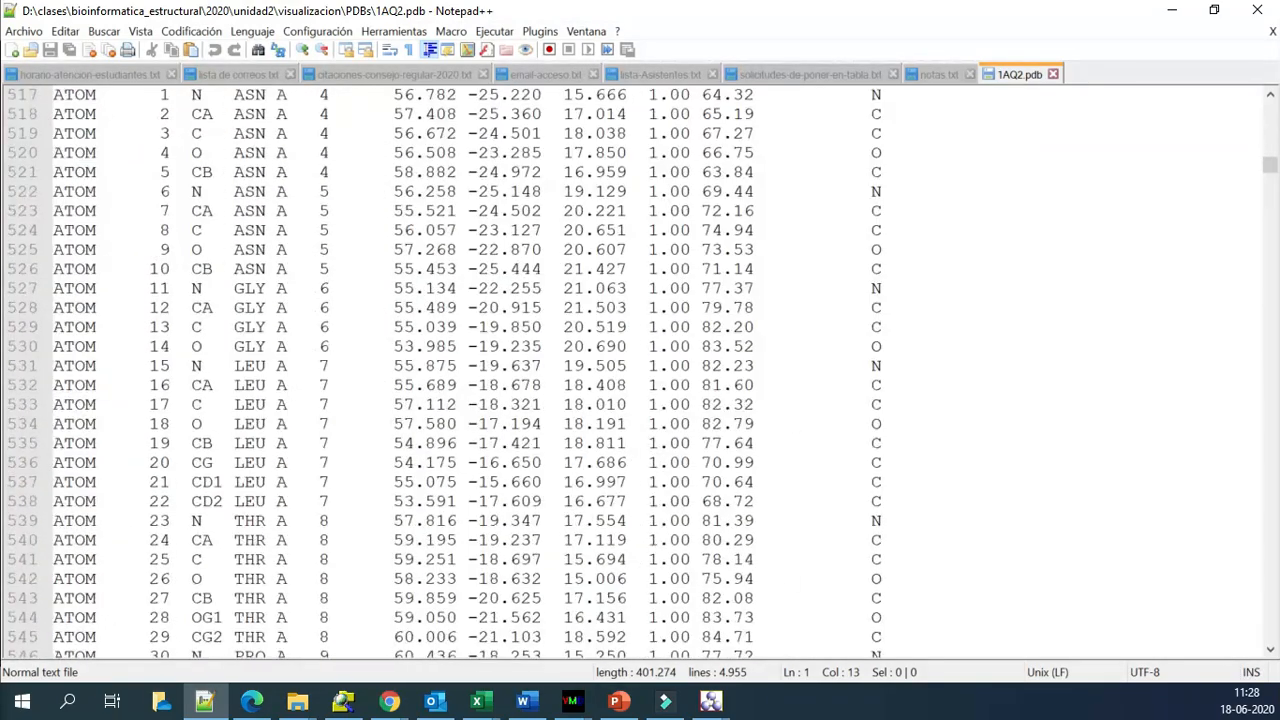
click(22, 404)
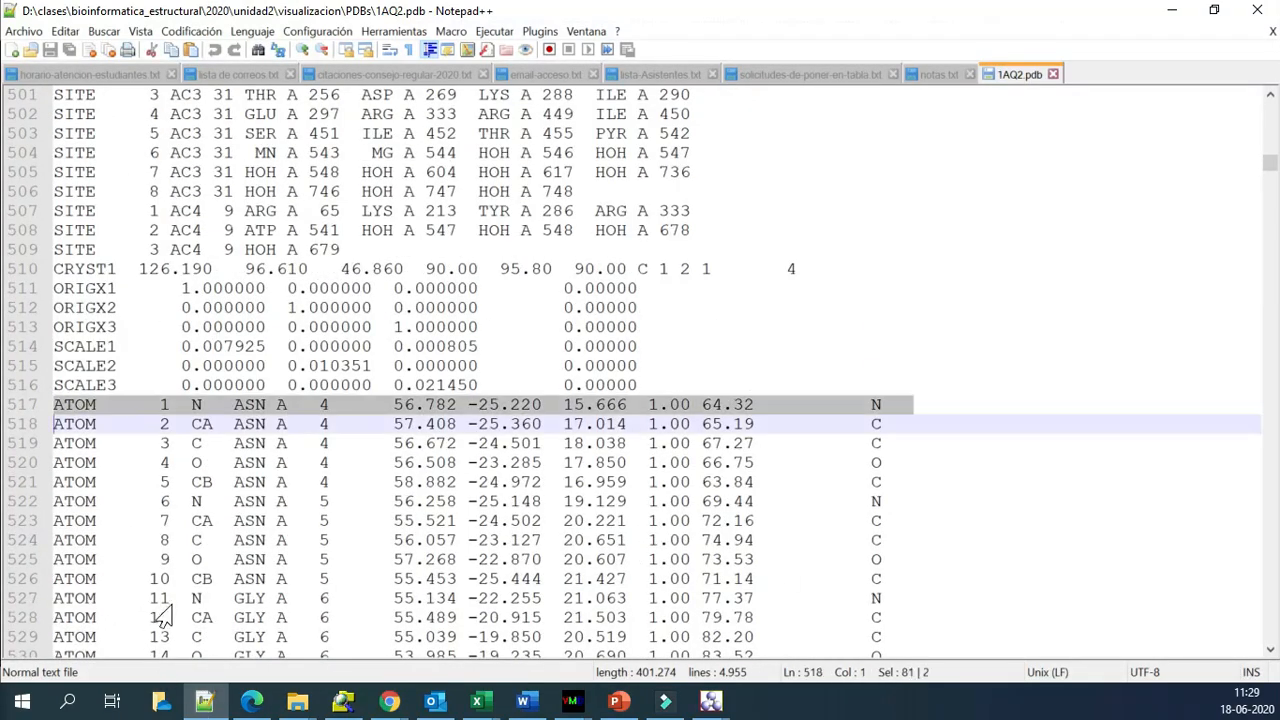
Step: Examine the ATOM records from the first residues onward, following the atom names, residues, chain and coordinates
click(212, 501)
scroll(640, 370, down, 20)
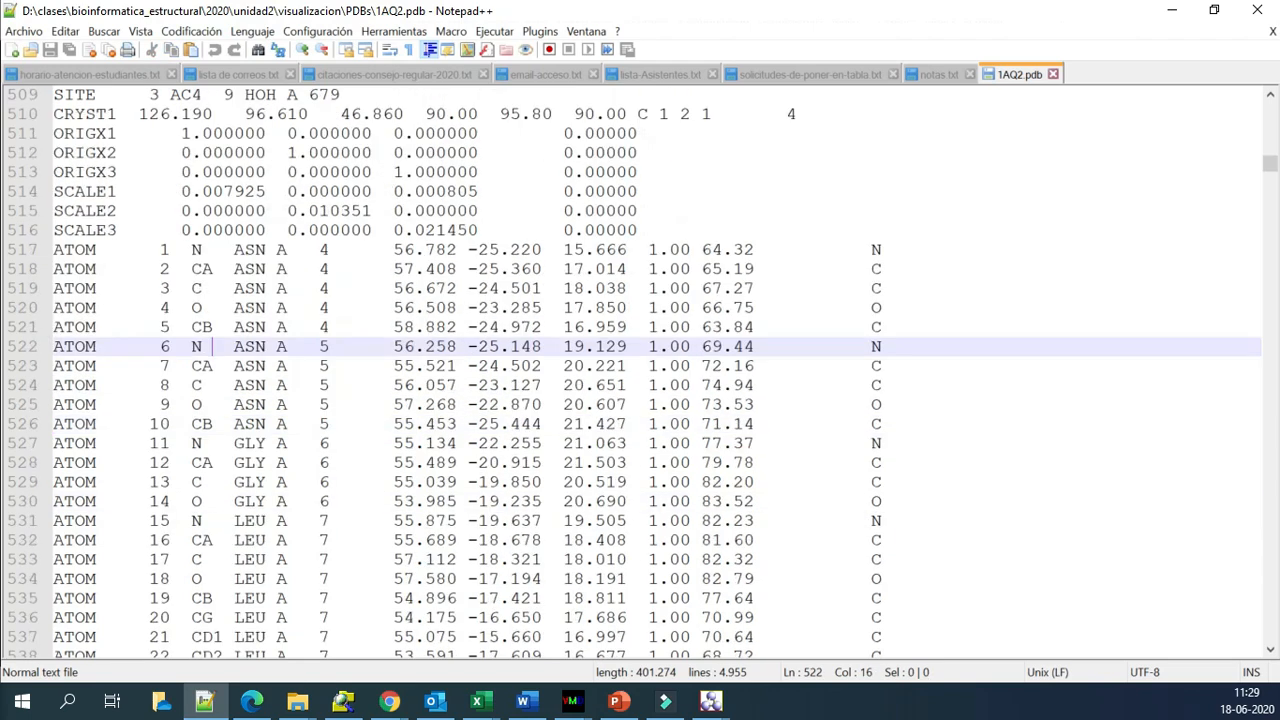
scroll(640, 370, down, 12)
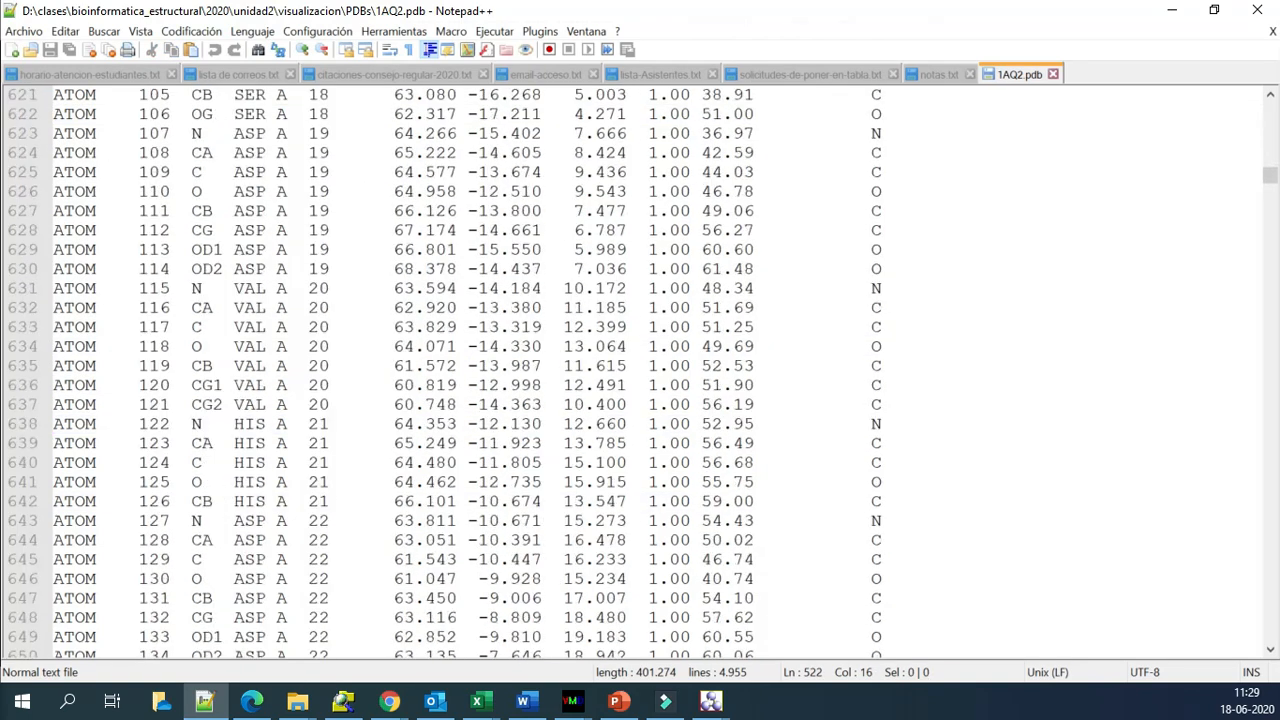
key(Page_Down)
key(Page_Down)
key(Page_Down)
key(Page_Down)
key(Page_Down)
key(Page_Down)
key(Page_Down)
key(Page_Down)
key(Page_Down)
key(Page_Down)
key(Page_Down)
key(Page_Down)
key(Page_Down)
key(Page_Down)
key(Page_Down)
key(Page_Down)
key(Page_Down)
key(Page_Down)
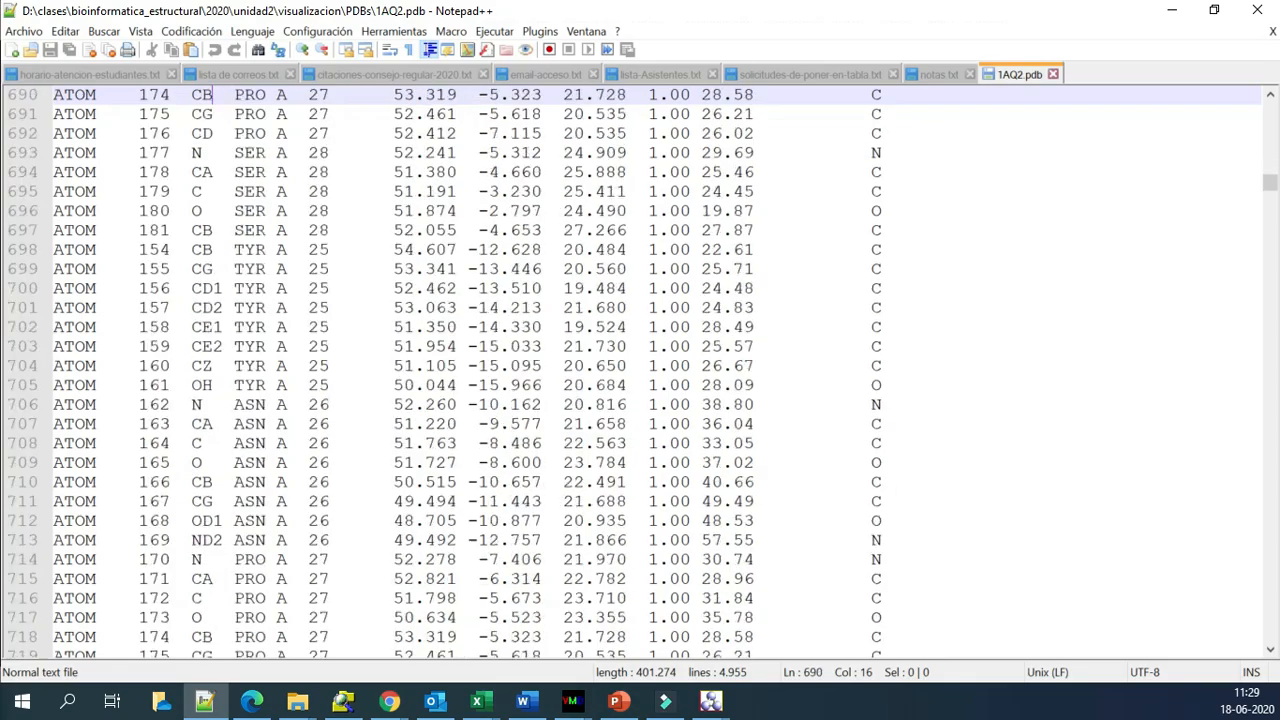
key(Page_Down)
key(Page_Down)
key(Page_Down)
key(Page_Down)
key(Page_Down)
key(Page_Down)
key(Page_Down)
key(Page_Down)
key(Page_Down)
key(Page_Down)
key(Page_Down)
key(Page_Down)
key(Page_Down)
key(Page_Down)
key(Page_Down)
key(Page_Down)
key(Page_Down)
key(Page_Down)
key(Page_Down)
key(Page_Down)
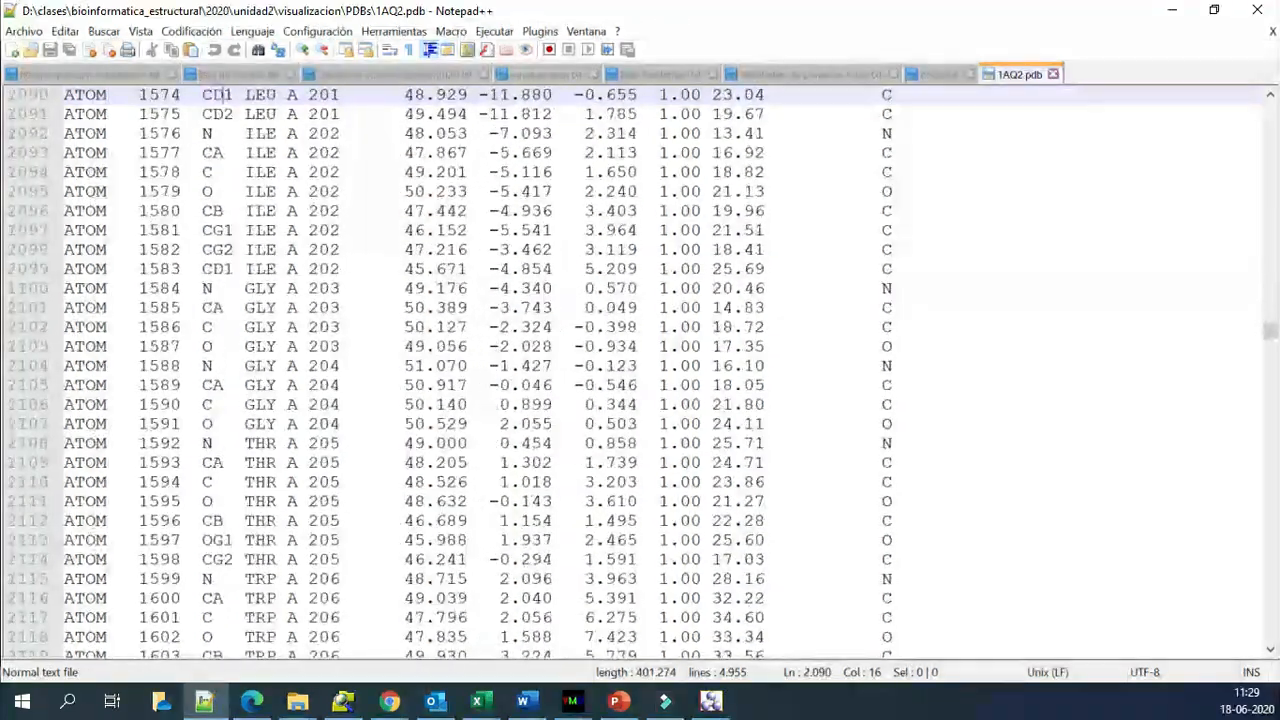
Step: Follow the chain A ATOM records from residue 202 down to the CONECT records near the end of the file
drag(288, 152, 299, 230)
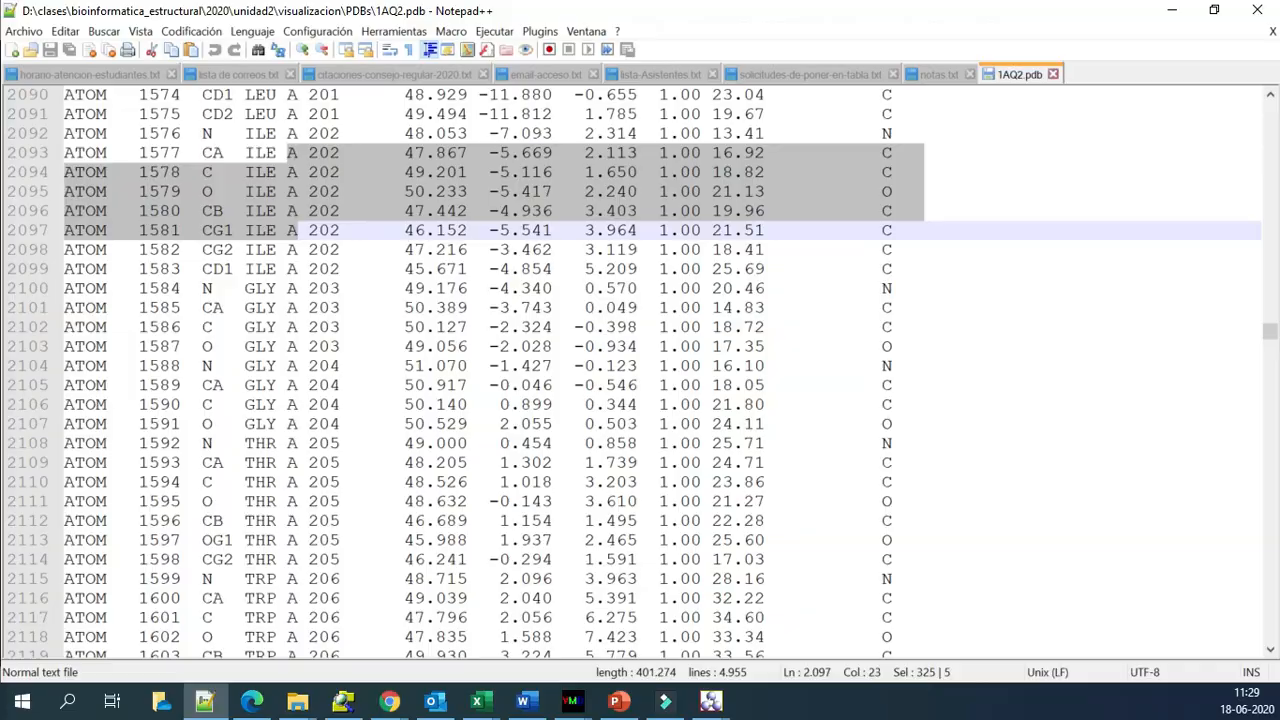
click(467, 288)
key(Page_Down)
key(Page_Down)
key(Page_Down)
key(Page_Down)
key(Page_Down)
key(Page_Down)
key(Page_Down)
key(Page_Down)
key(Page_Down)
key(Page_Down)
key(Page_Down)
key(Page_Down)
key(Page_Down)
key(Page_Down)
key(Page_Down)
key(Page_Down)
key(Page_Down)
key(Page_Down)
key(Page_Down)
key(Page_Down)
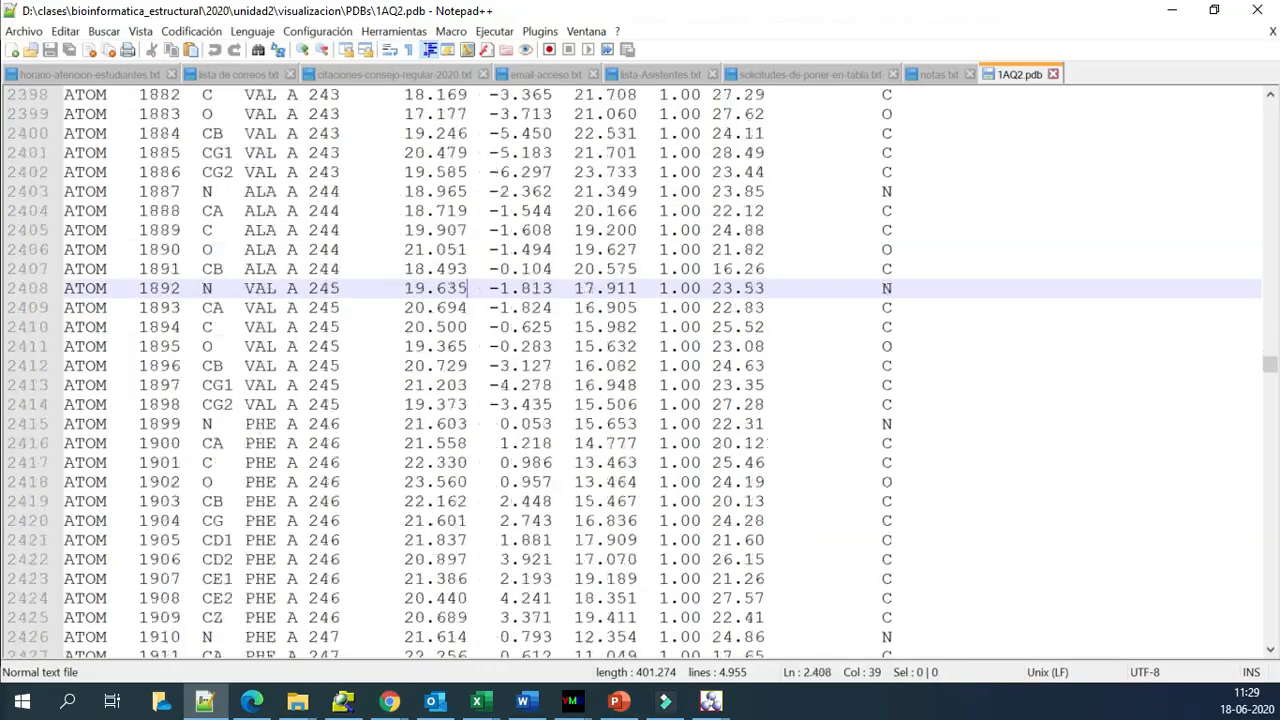
key(Page_Down)
key(Page_Down)
key(Page_Down)
key(Page_Down)
key(Page_Down)
key(Page_Down)
key(Page_Down)
key(Page_Down)
key(Page_Down)
key(Page_Down)
key(Page_Down)
key(Page_Down)
key(Page_Down)
key(Page_Down)
key(Page_Down)
key(Page_Down)
key(Page_Down)
key(Page_Down)
key(Page_Down)
key(Page_Down)
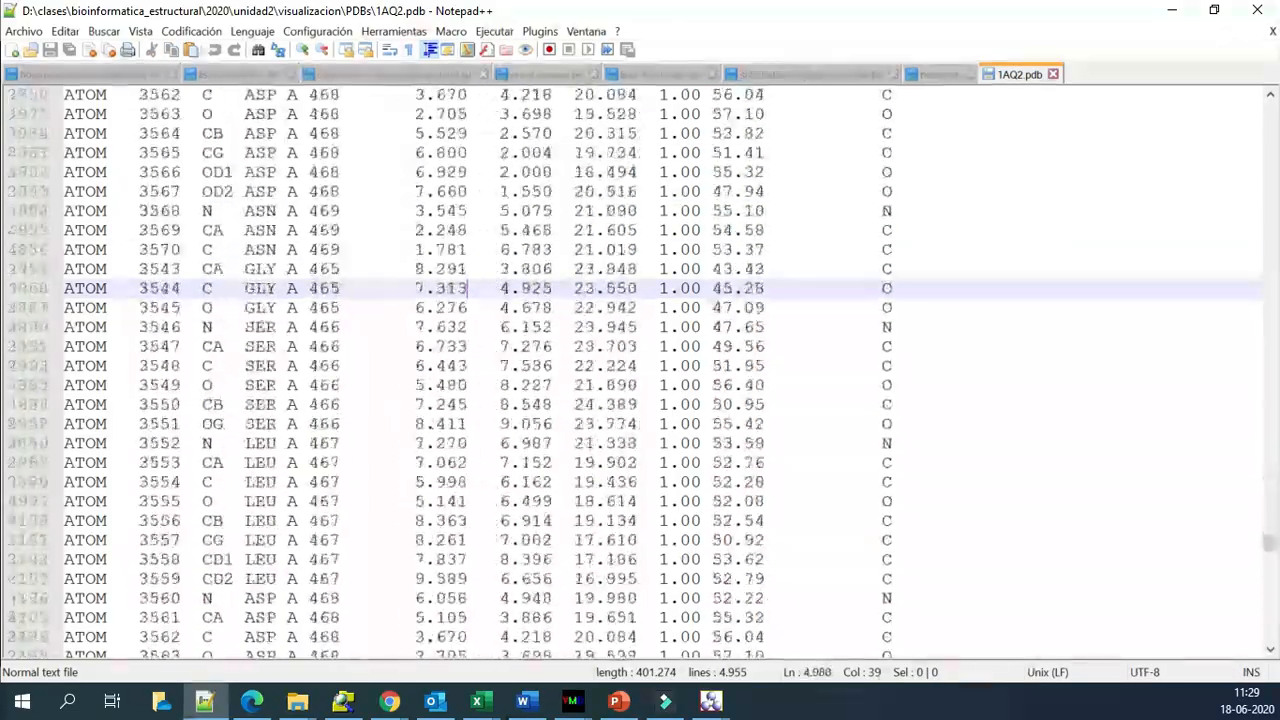
key(Page_Down)
key(Page_Up)
key(Page_Up)
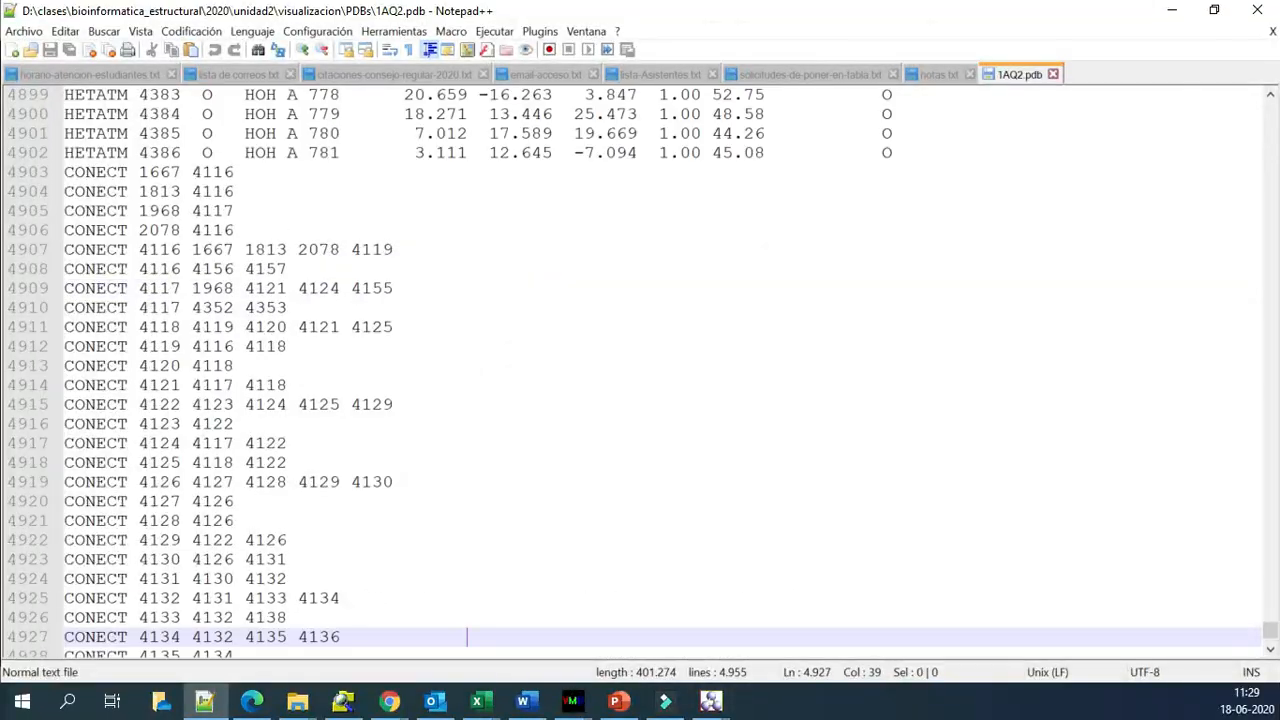
Step: Locate the HETATM records that follow the TER line and highlight the ATP 541 records on lines 4634 to 4643
scroll(640, 370, up, 20)
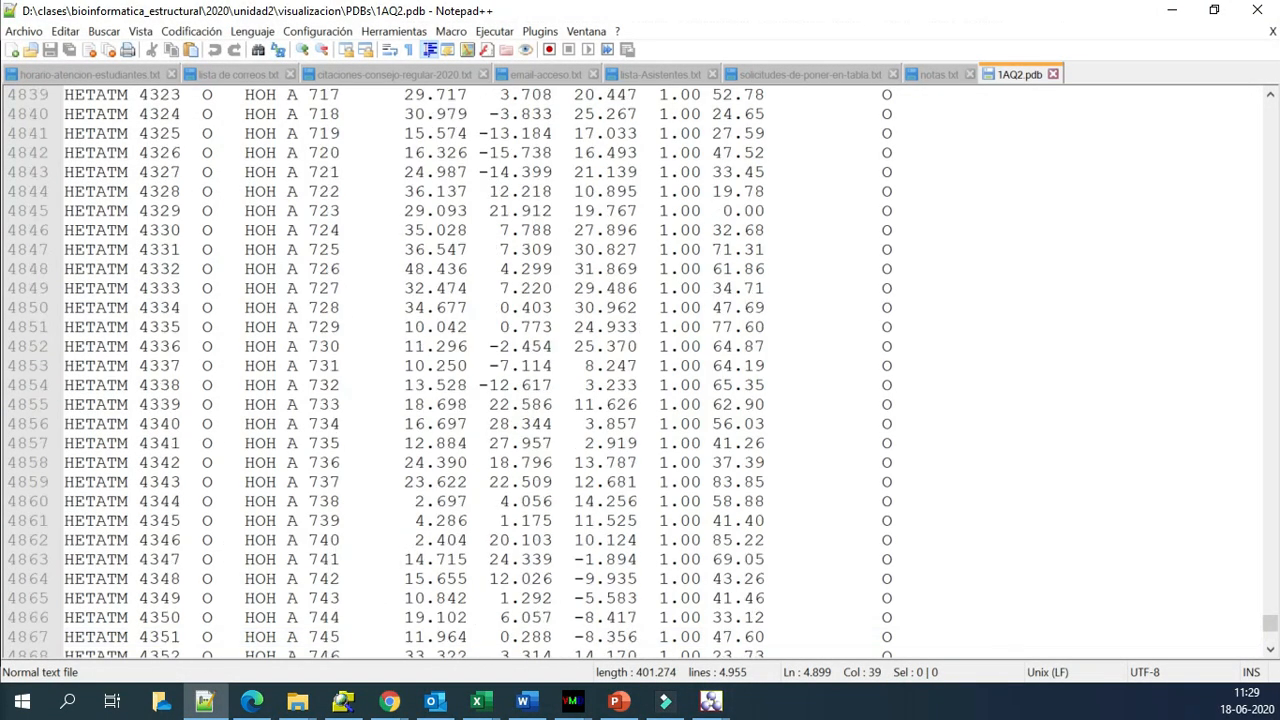
scroll(640, 370, up, 20)
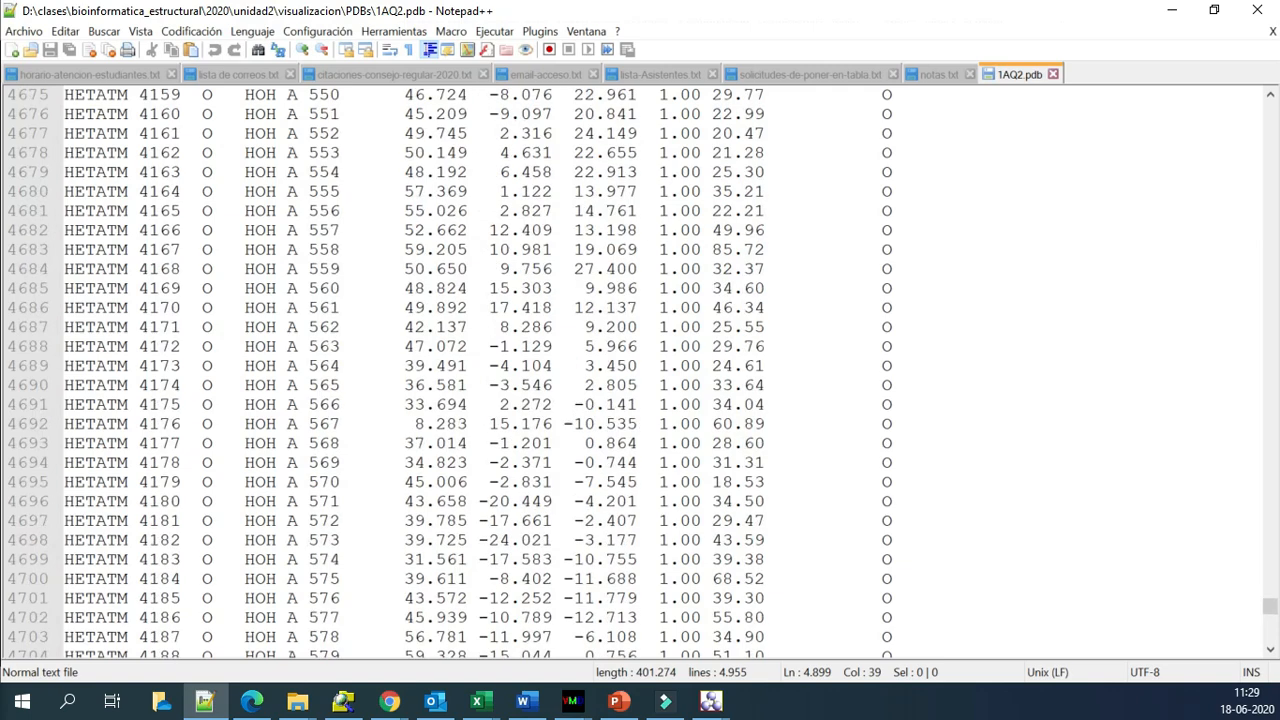
scroll(640, 370, down, 4)
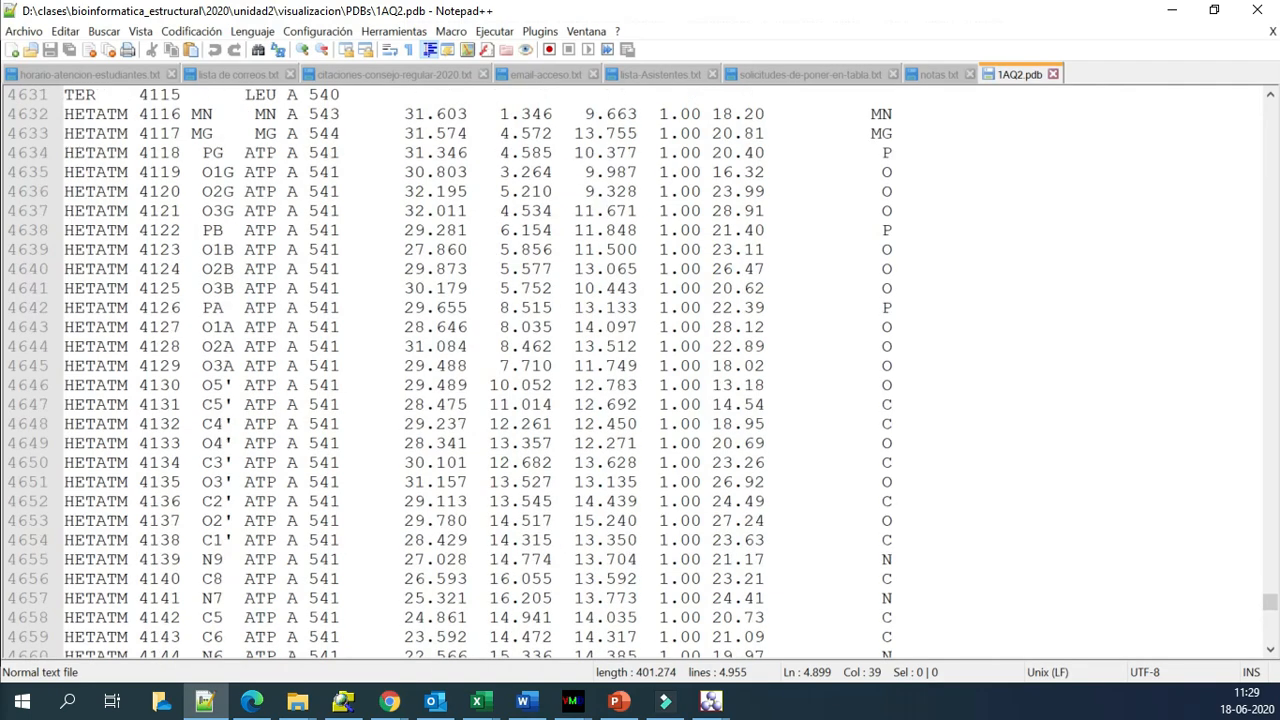
scroll(640, 370, up, 1)
drag(288, 230, 288, 404)
scroll(640, 370, down, 15)
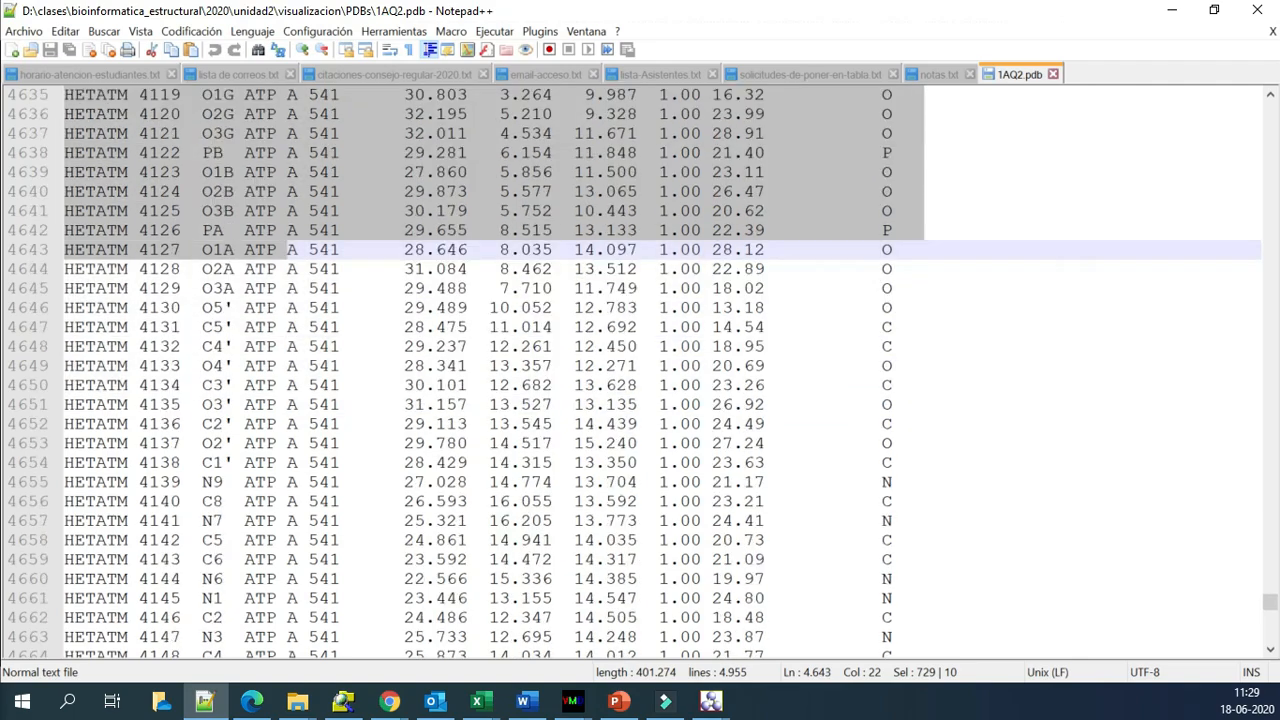
Step: Look through the water HETATM records and highlight the HOH residue name on line 4881
scroll(640, 370, down, 20)
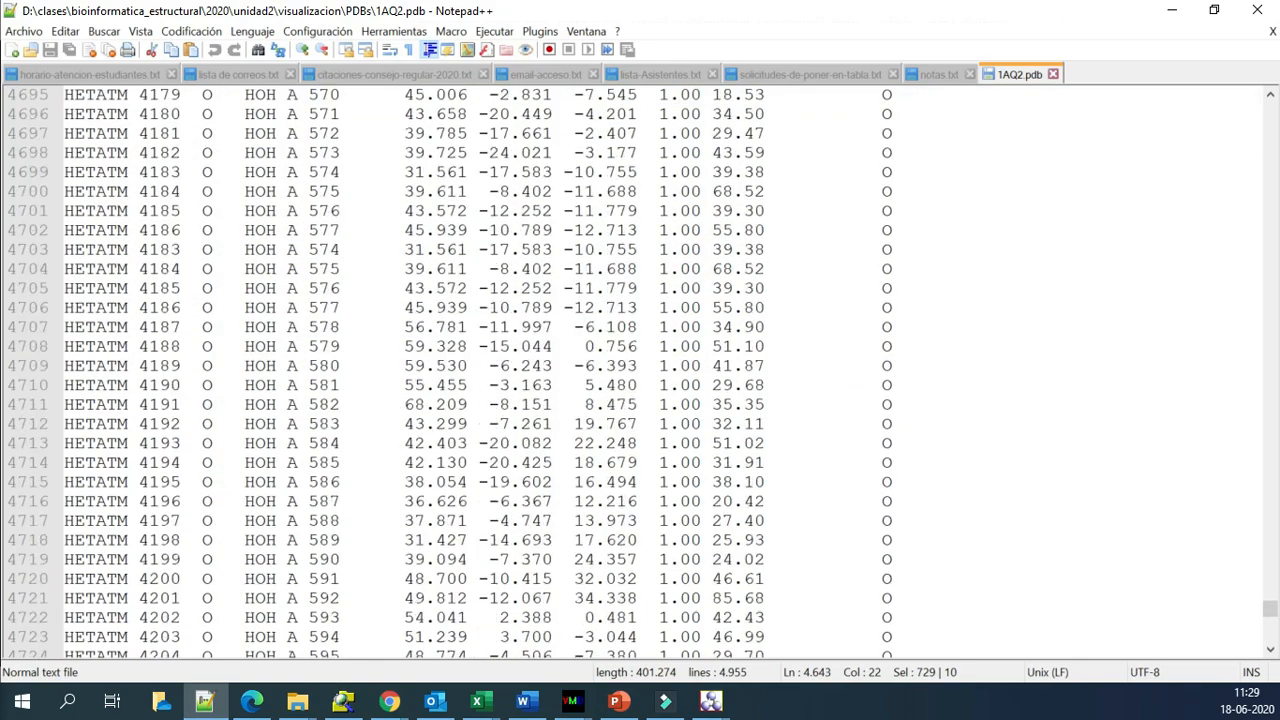
scroll(640, 370, down, 20)
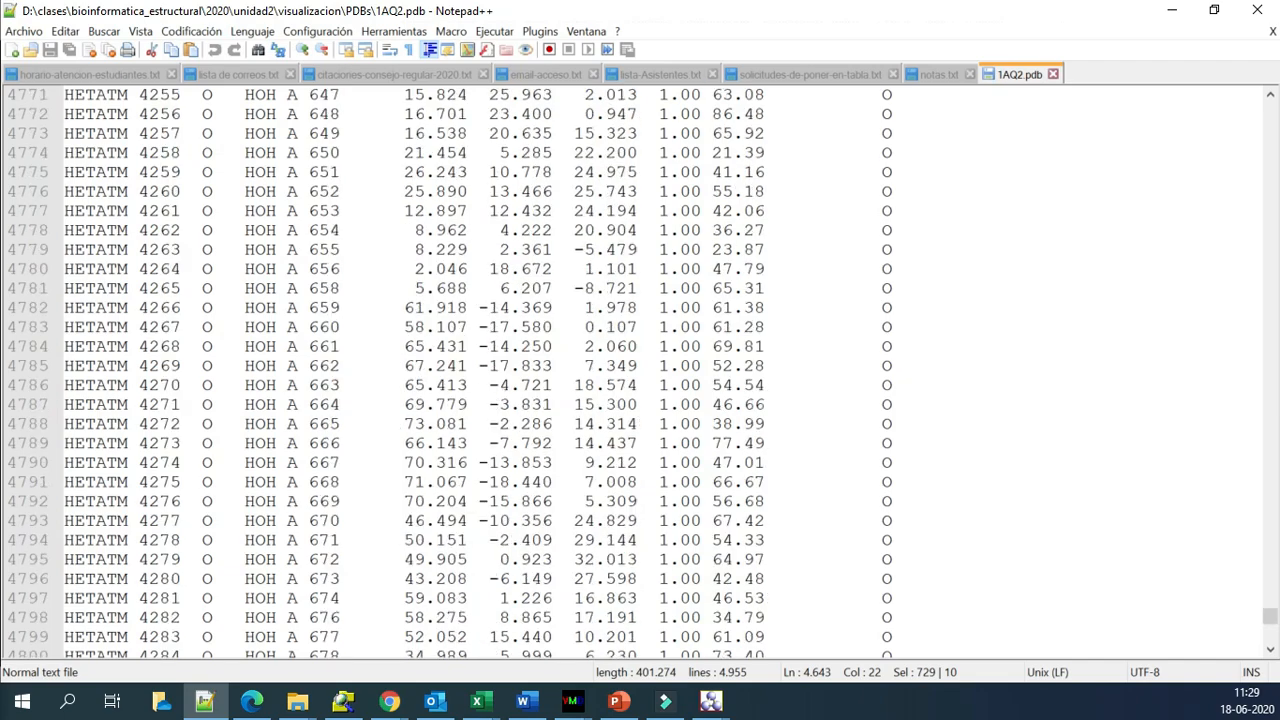
scroll(640, 370, down, 18)
scroll(640, 370, up, 15)
drag(65, 366, 138, 366)
double_click(260, 366)
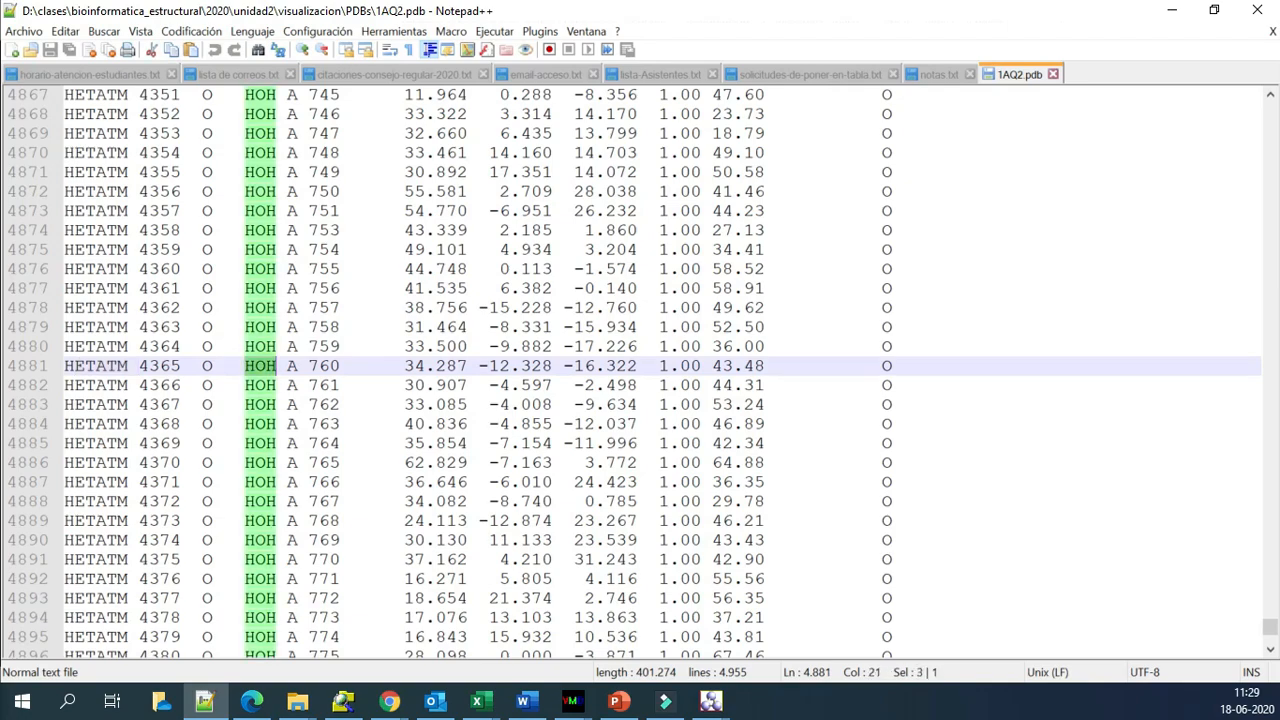
Step: Return to the first ATP records and highlight lines 4634 to 4639 from the ATP residue name, then clear the selection
scroll(555, 570, up, 20)
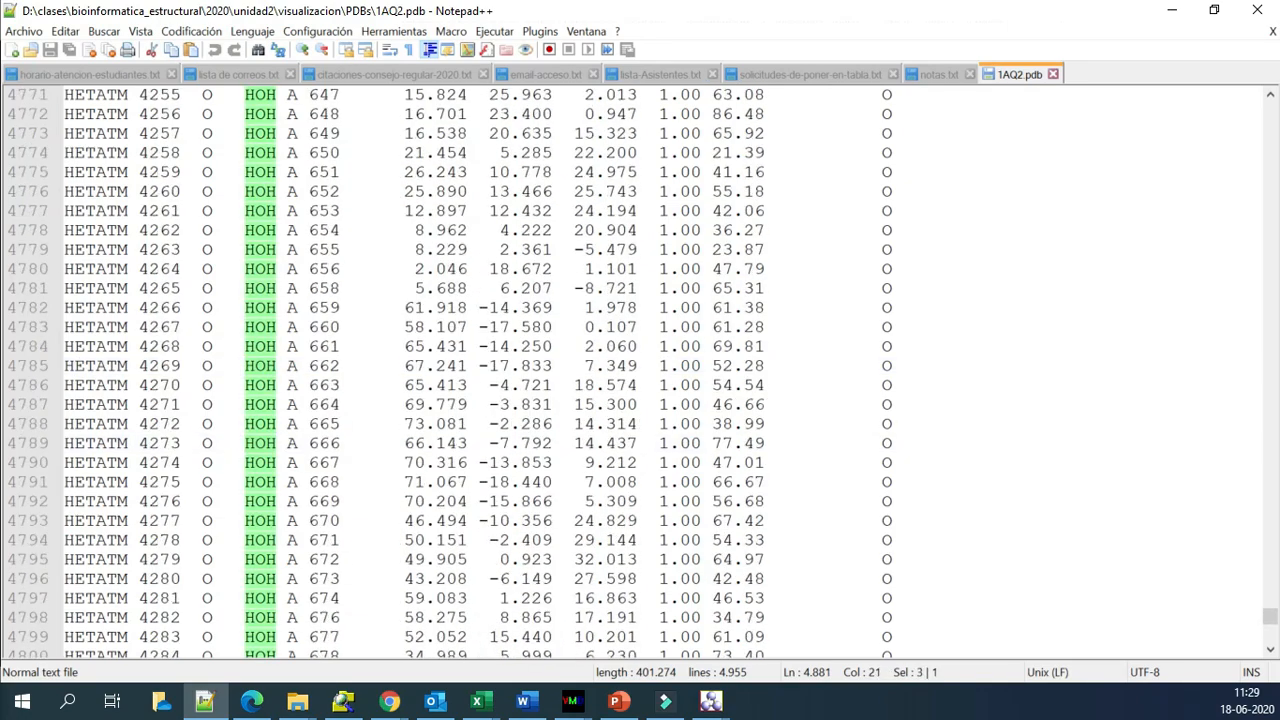
scroll(640, 375, up, 20)
scroll(640, 375, down, 3)
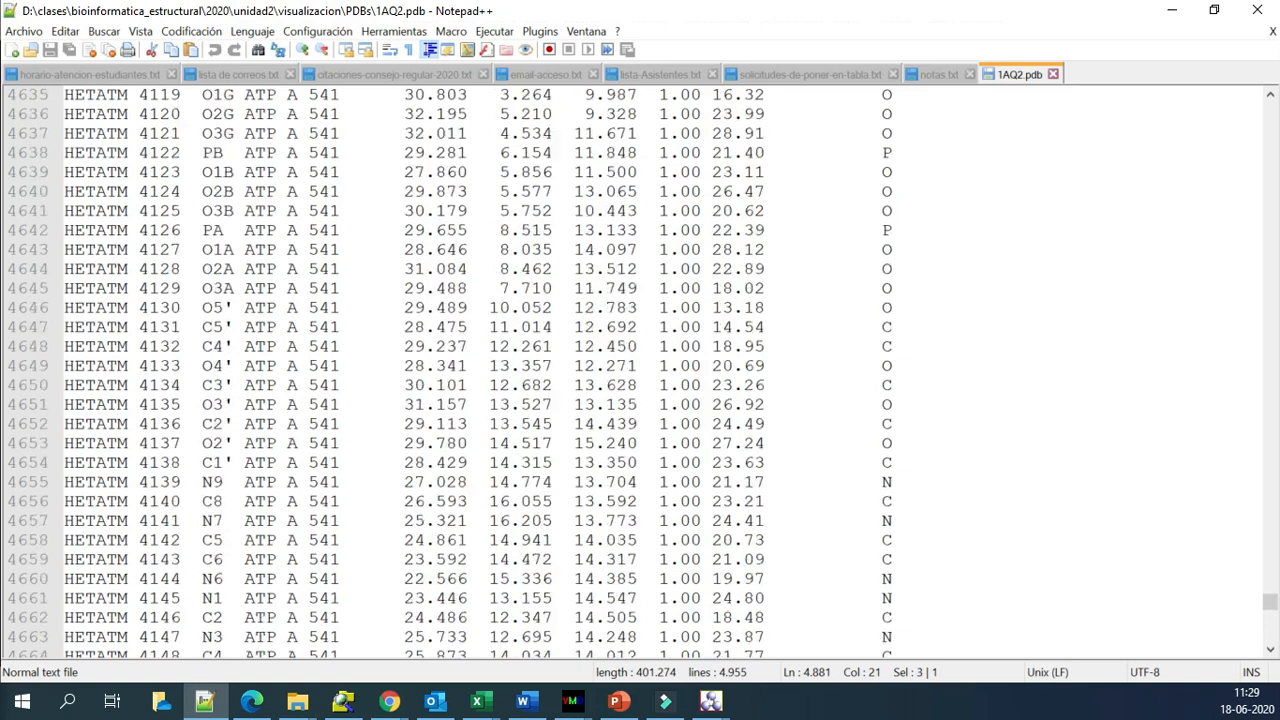
scroll(640, 375, up, 4)
double_click(260, 308)
drag(260, 308, 276, 404)
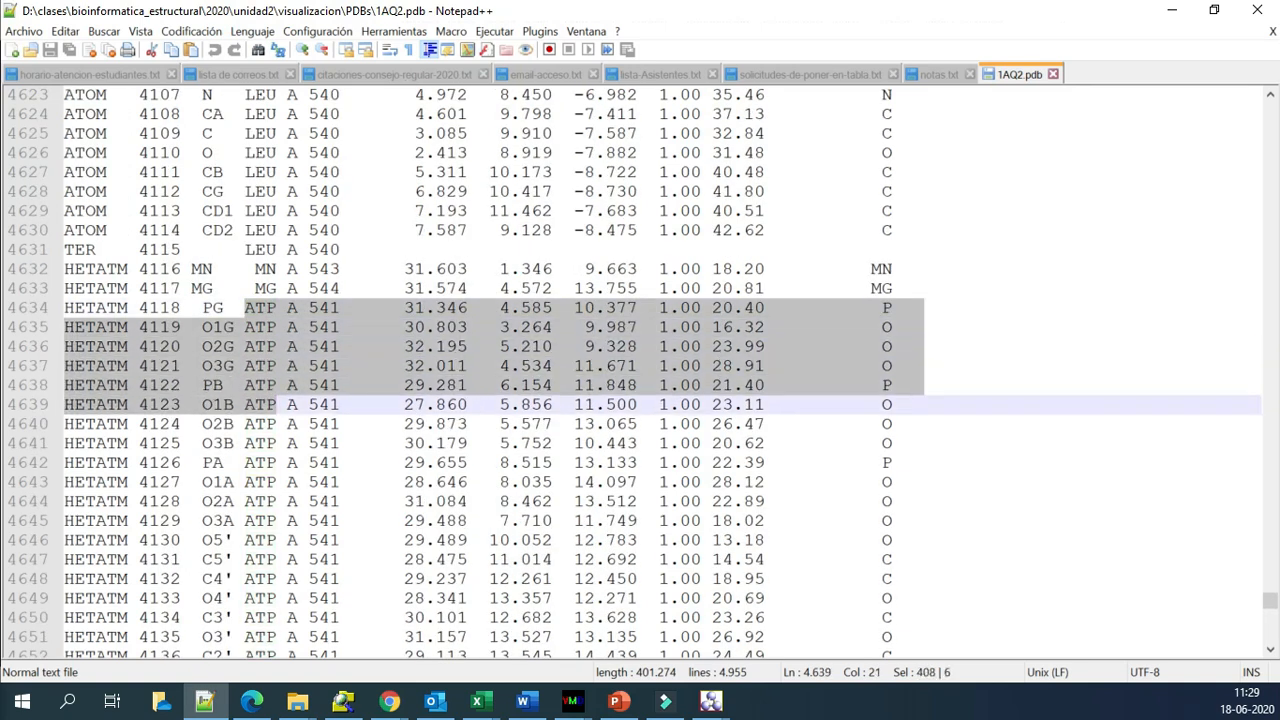
click(233, 443)
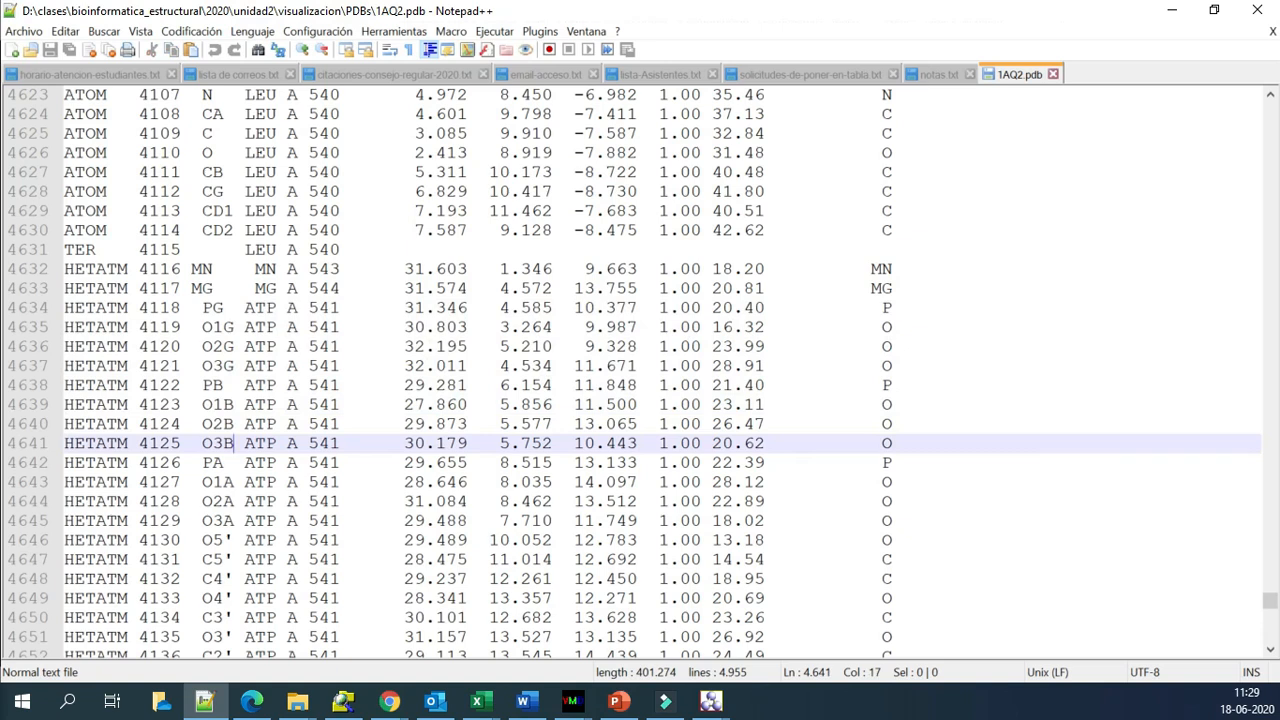
Step: Point out the MN and MG ion names on lines 4632 and 4633 and compare them with the ATP and HOH records below
double_click(265, 269)
drag(265, 269, 272, 288)
click(276, 288)
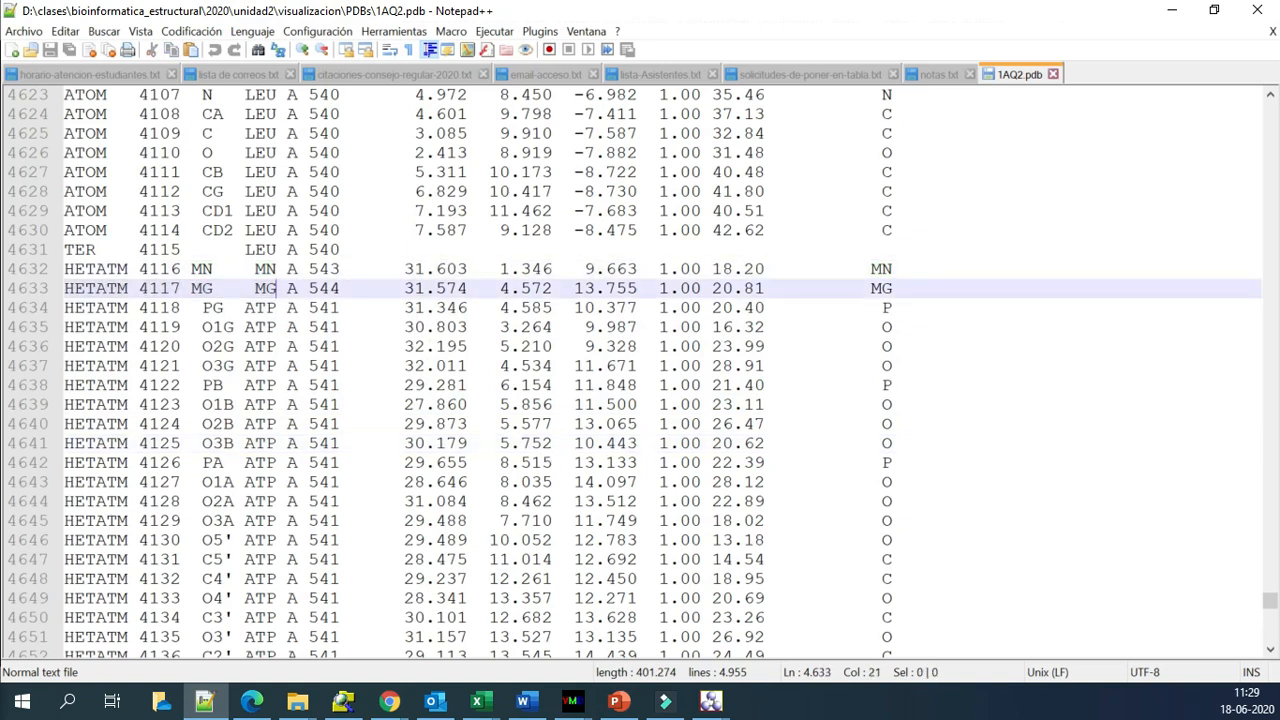
click(266, 269)
click(245, 366)
scroll(245, 366, down, 20)
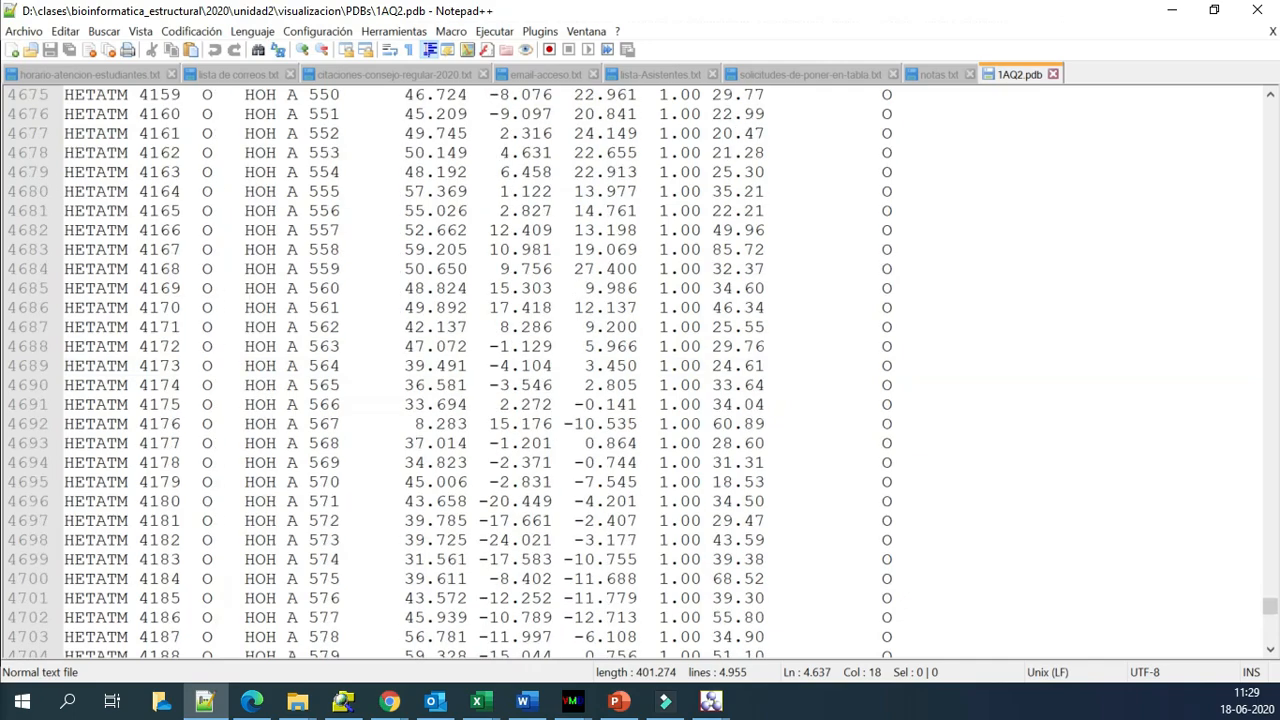
Step: Return to the start of 1AQ2.pdb and read the header, resolution, refinement and X-ray diffraction details through REMARK 200
drag(1269, 608, 1269, 108)
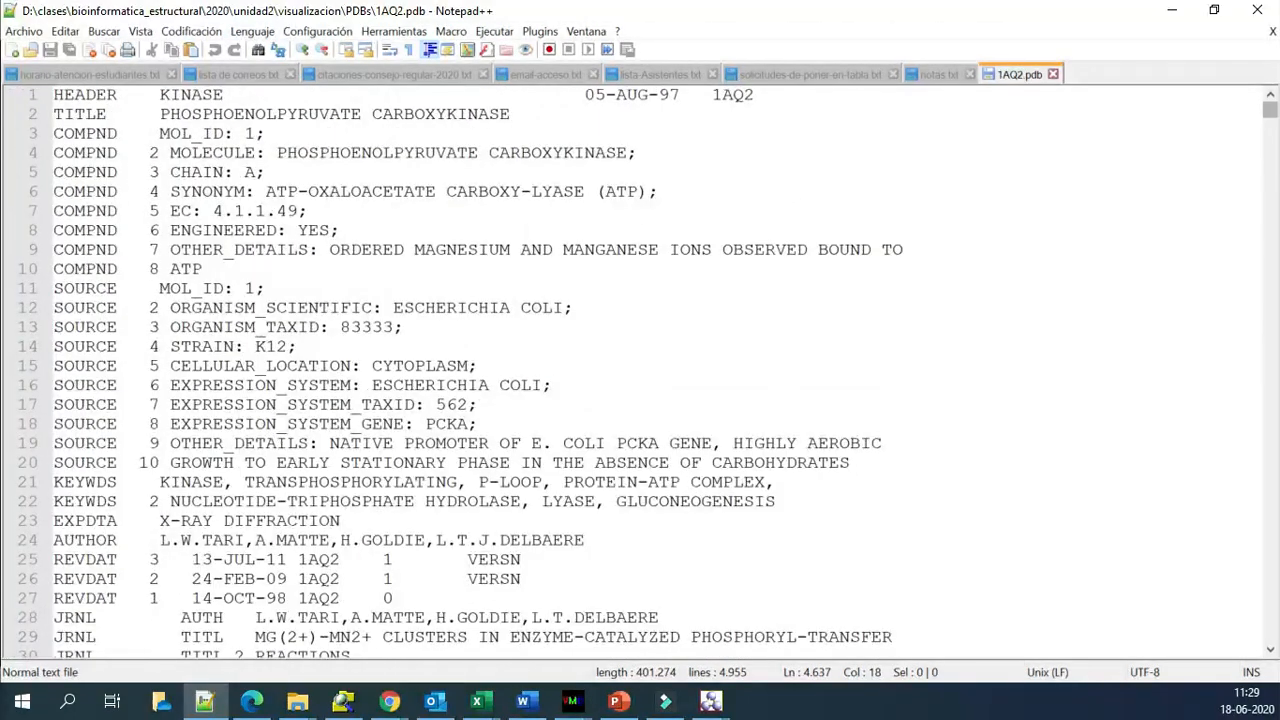
scroll(640, 370, down, 4)
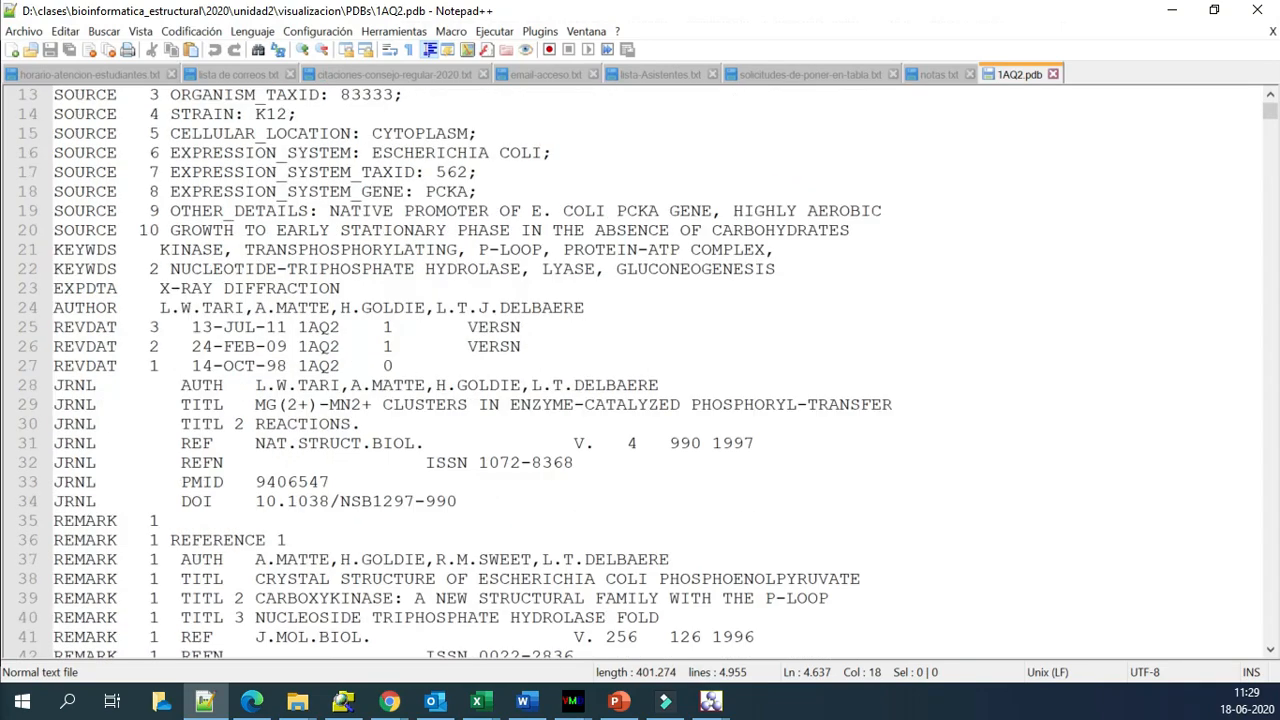
scroll(640, 370, up, 4)
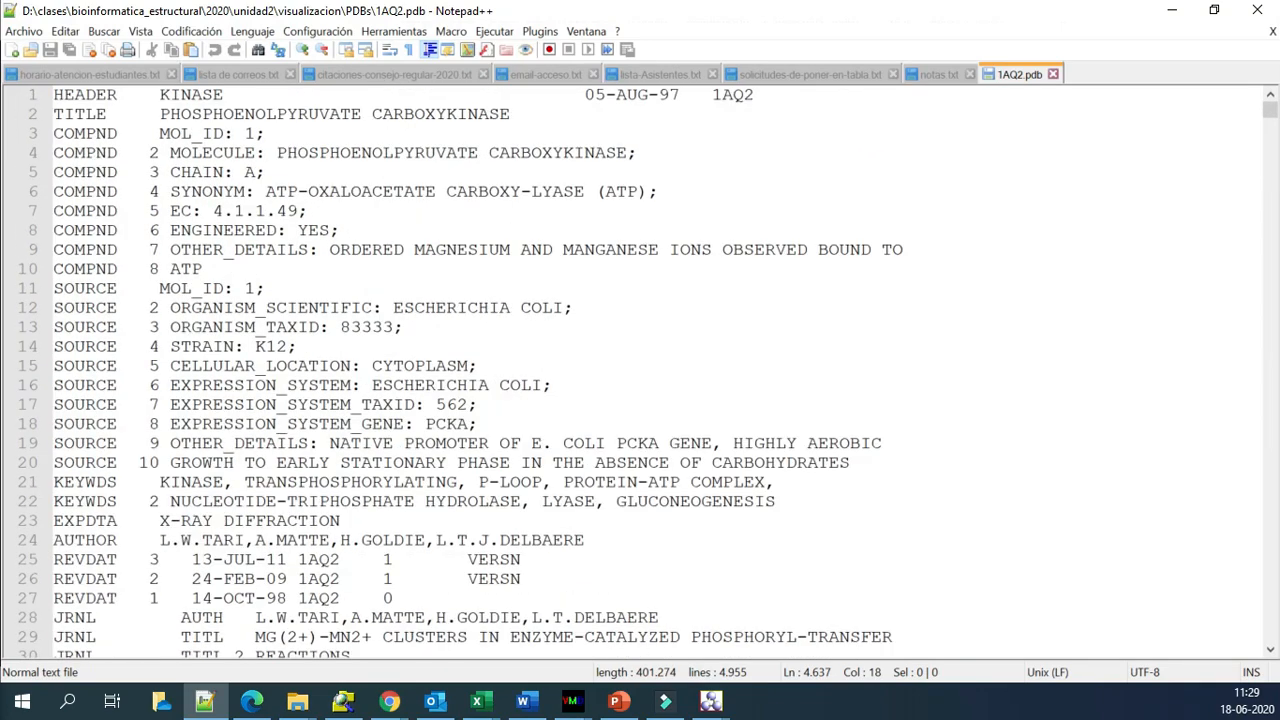
scroll(640, 370, down, 20)
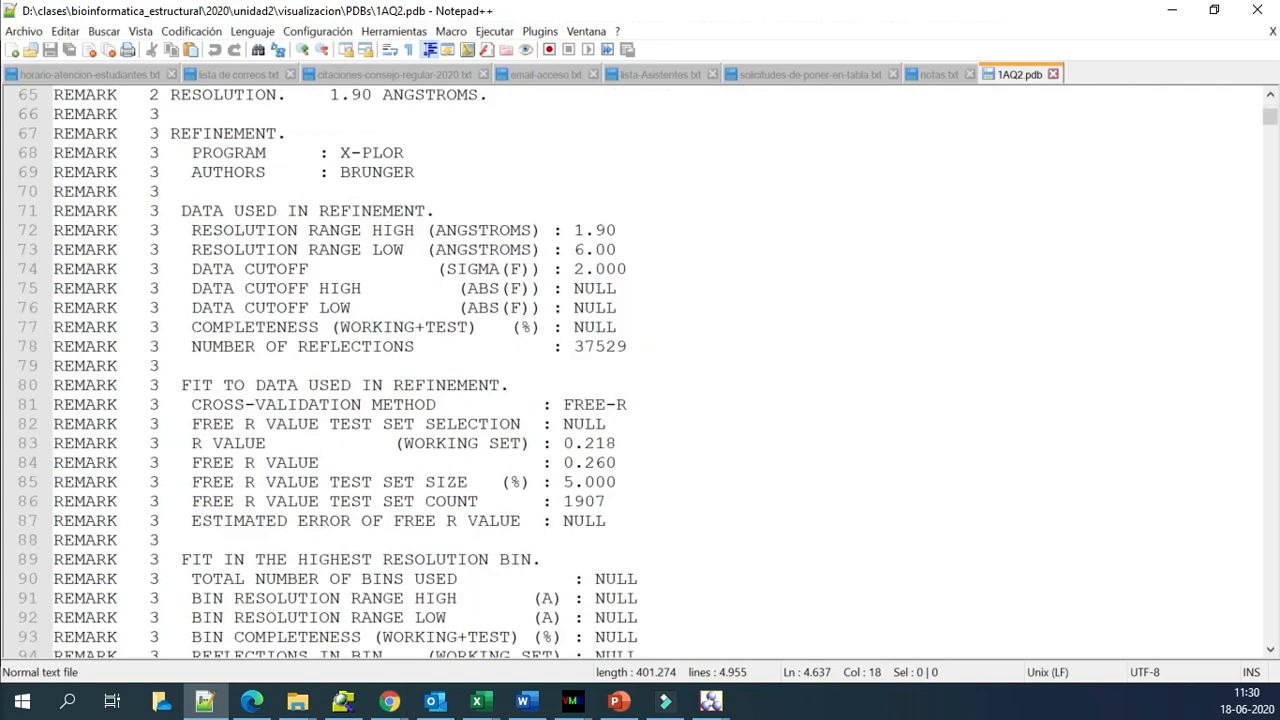
scroll(640, 370, down, 12)
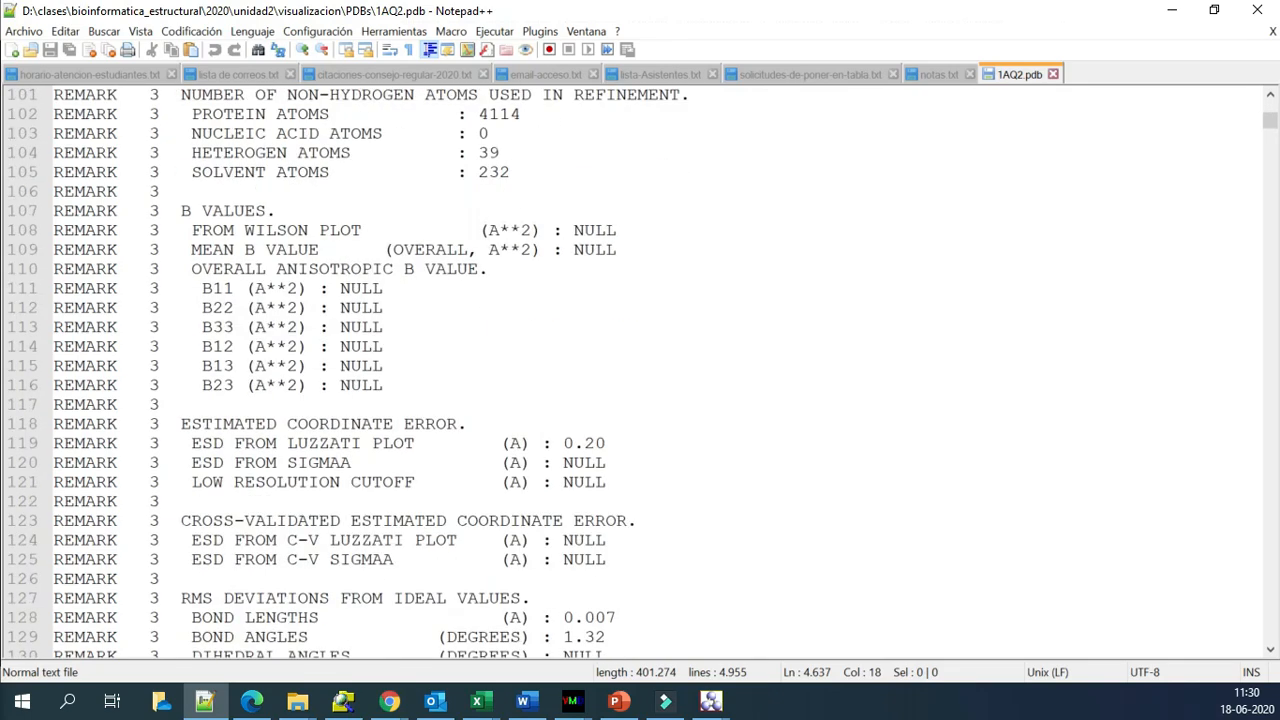
scroll(640, 370, down, 12)
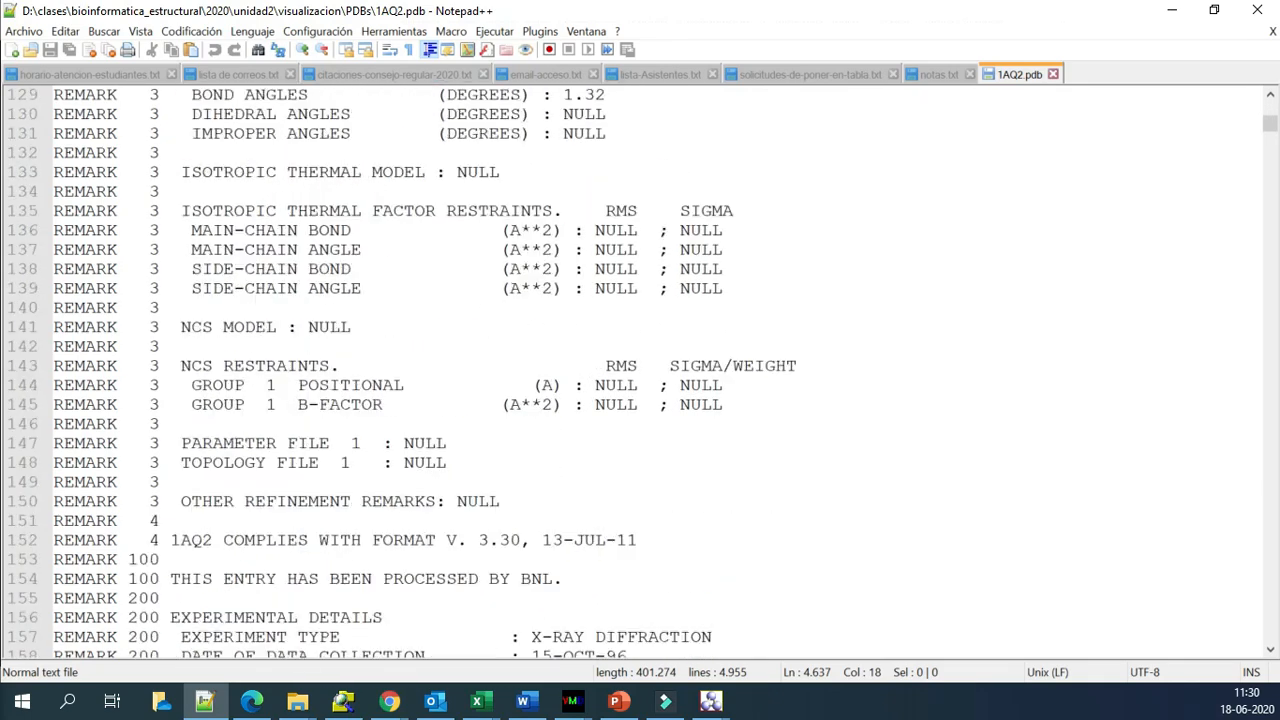
scroll(640, 370, down, 12)
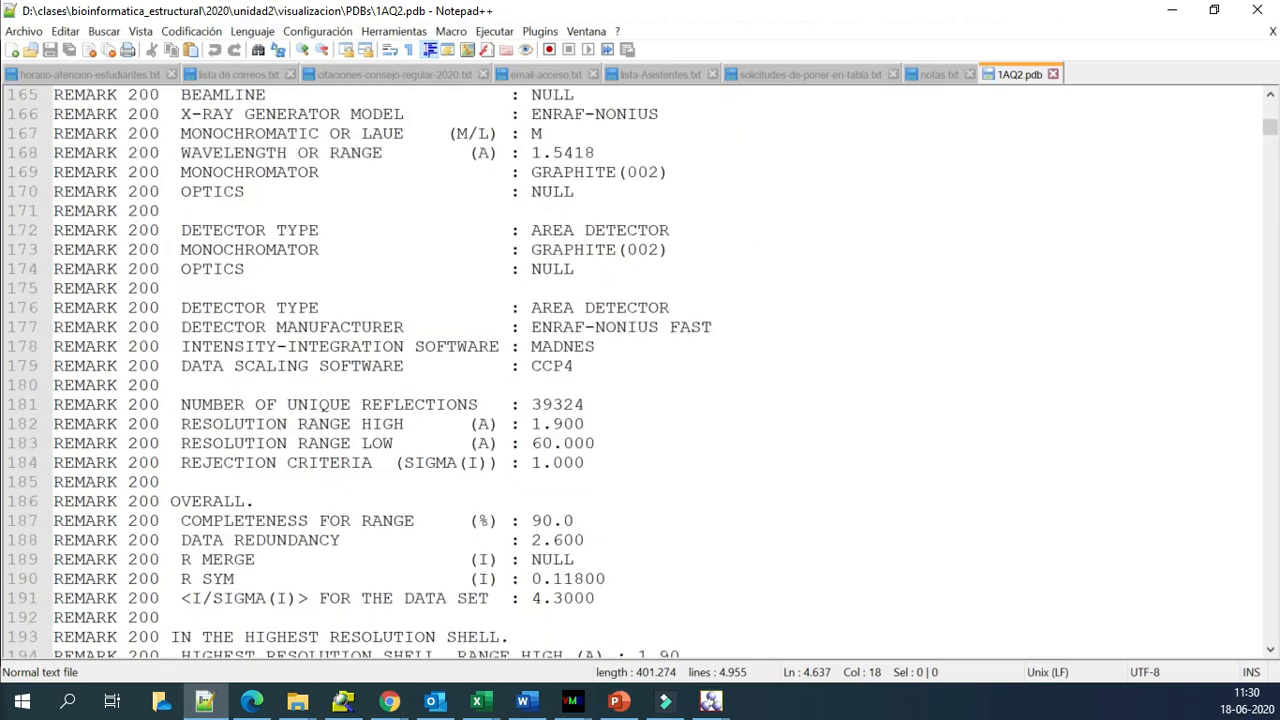
scroll(640, 370, down, 8)
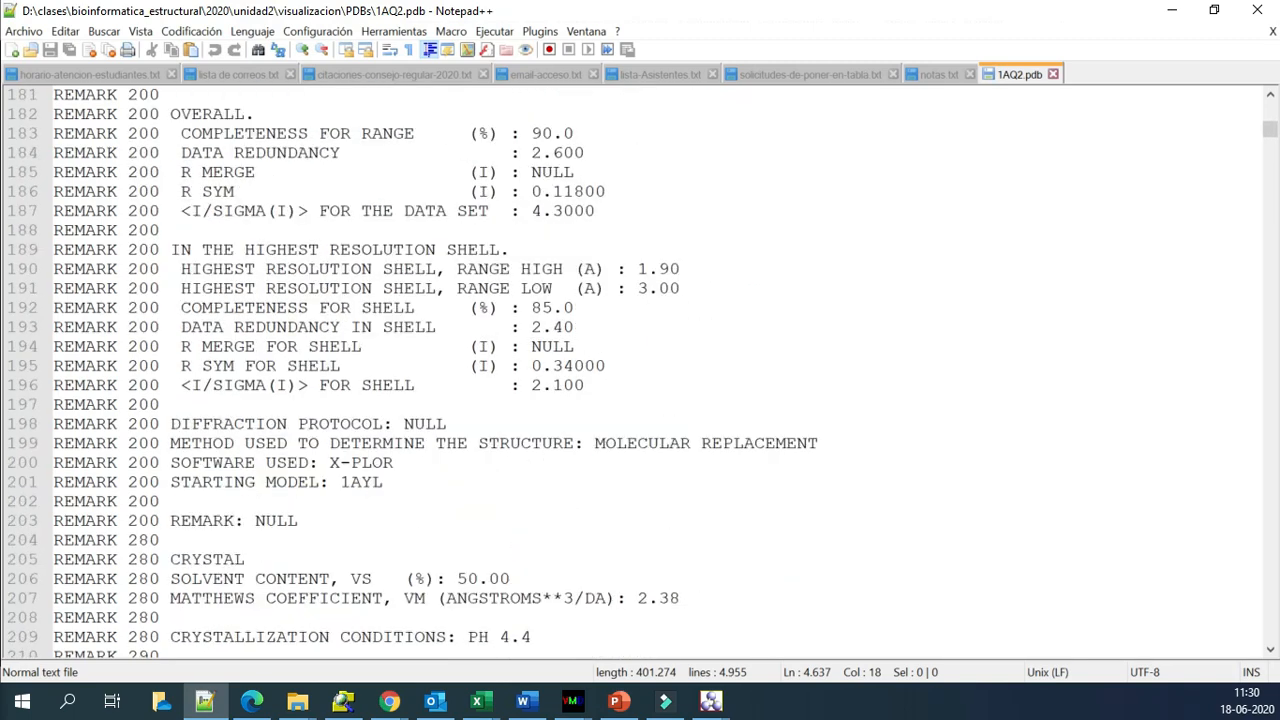
Step: Examine the REMARK 290 to 620 sections on symmetry, biomolecule, missing residues, close contacts, torsion angles and metal coordination
scroll(640, 370, down, 11)
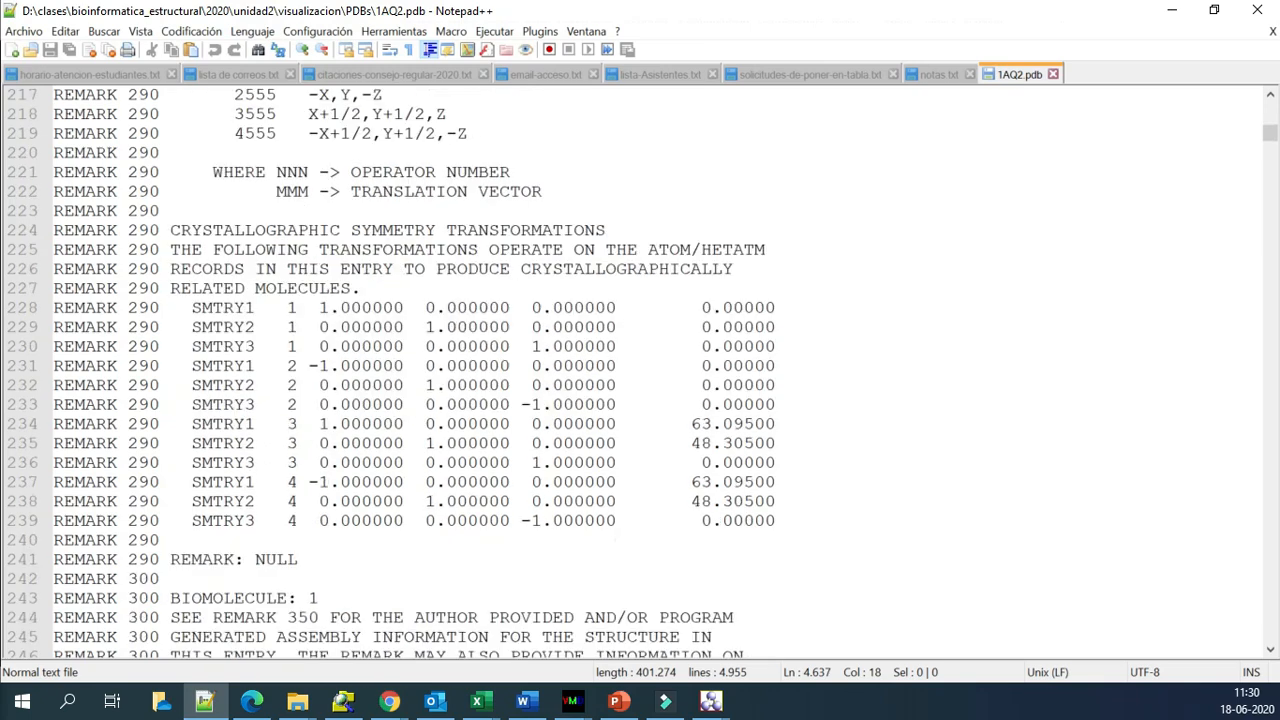
scroll(640, 370, down, 11)
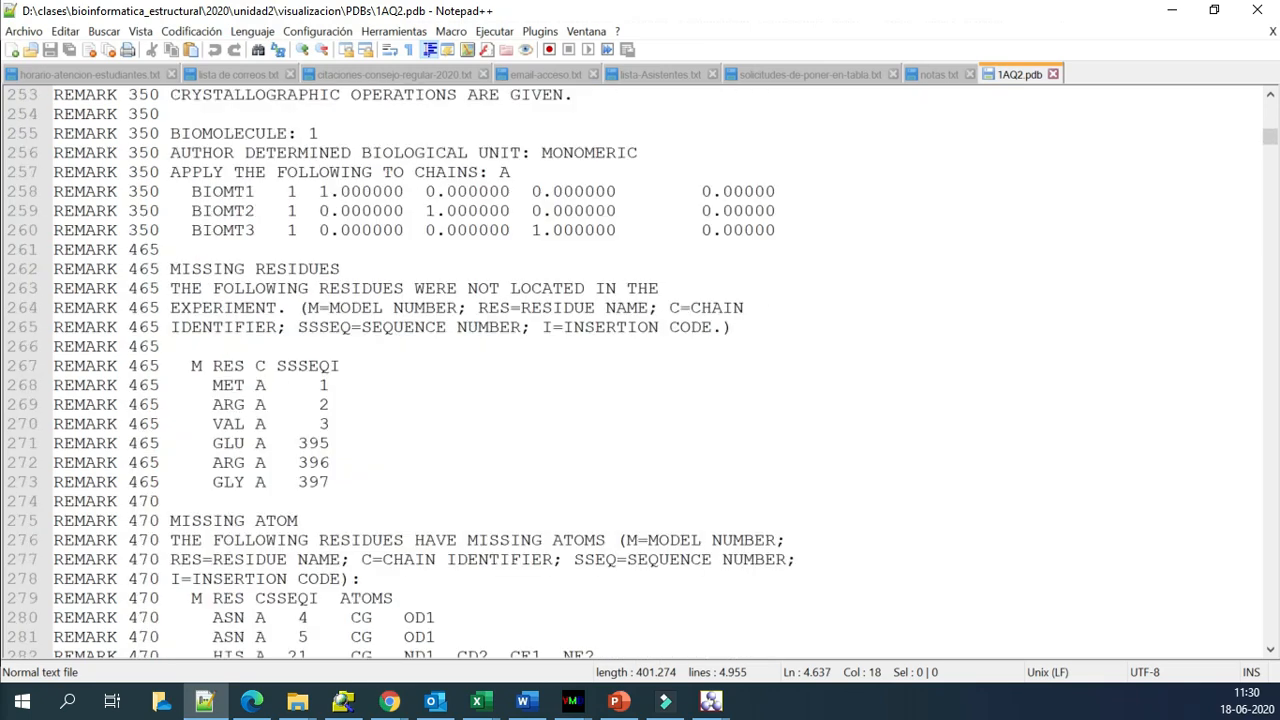
scroll(640, 370, down, 11)
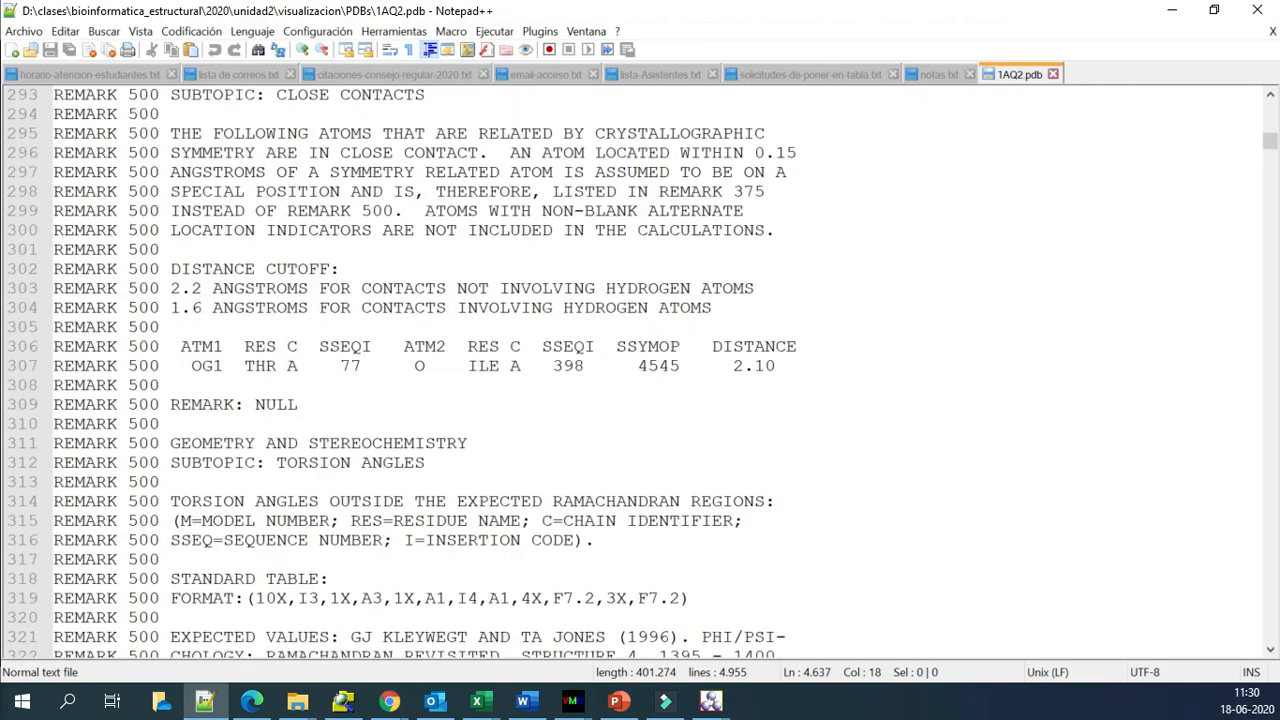
scroll(640, 370, down, 9)
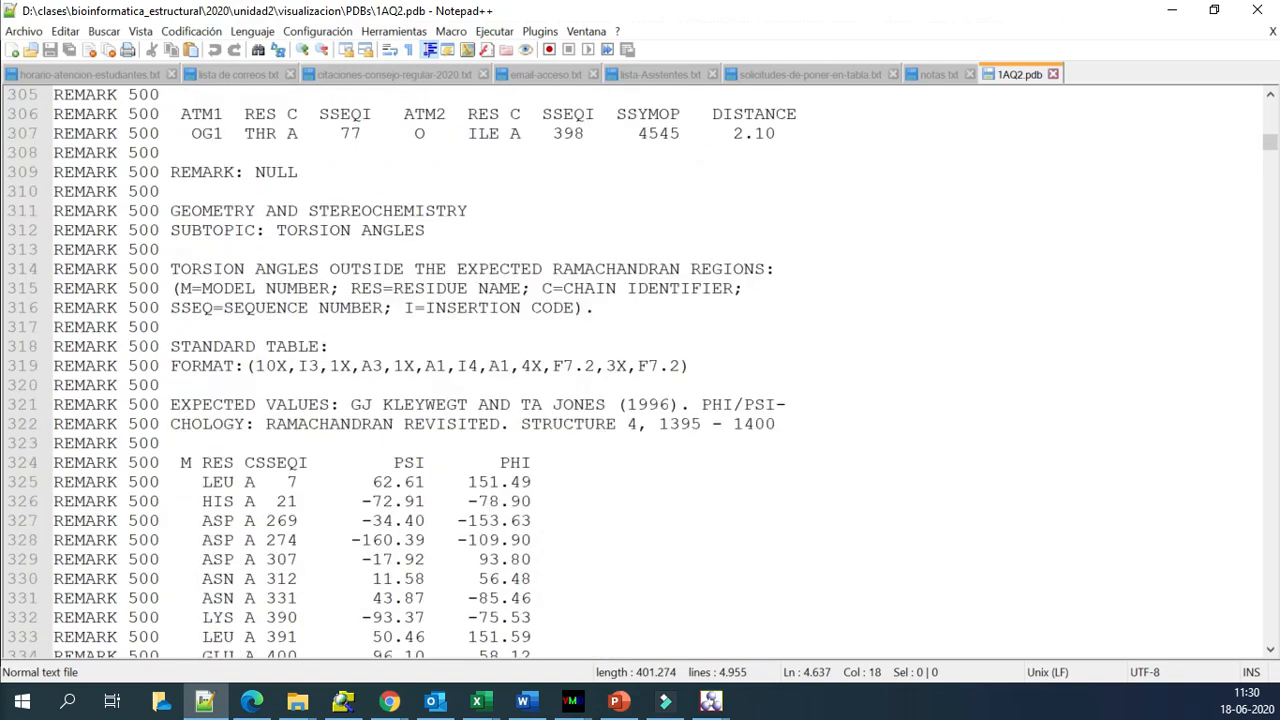
scroll(640, 370, down, 12)
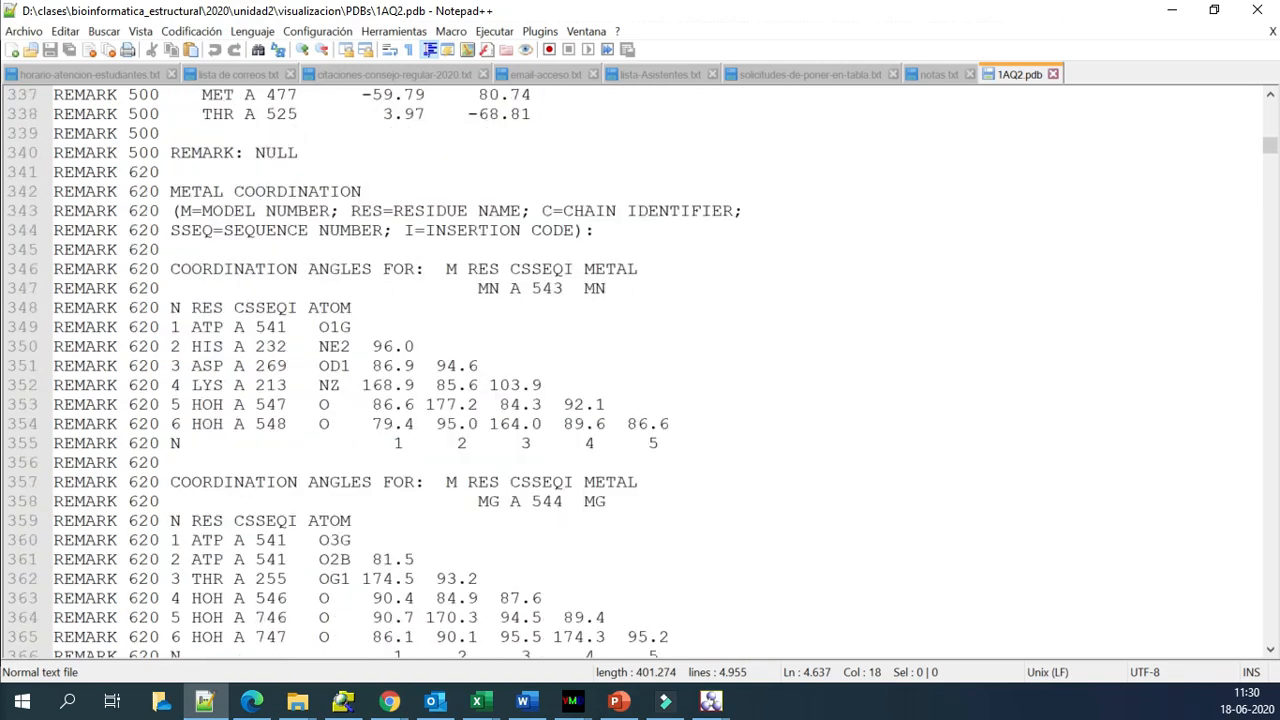
Step: Look past the SEQRES sequence to the HETNAM records and highlight the manganese, magnesium and ATP entries on lines 435 to 437
scroll(640, 370, down, 9)
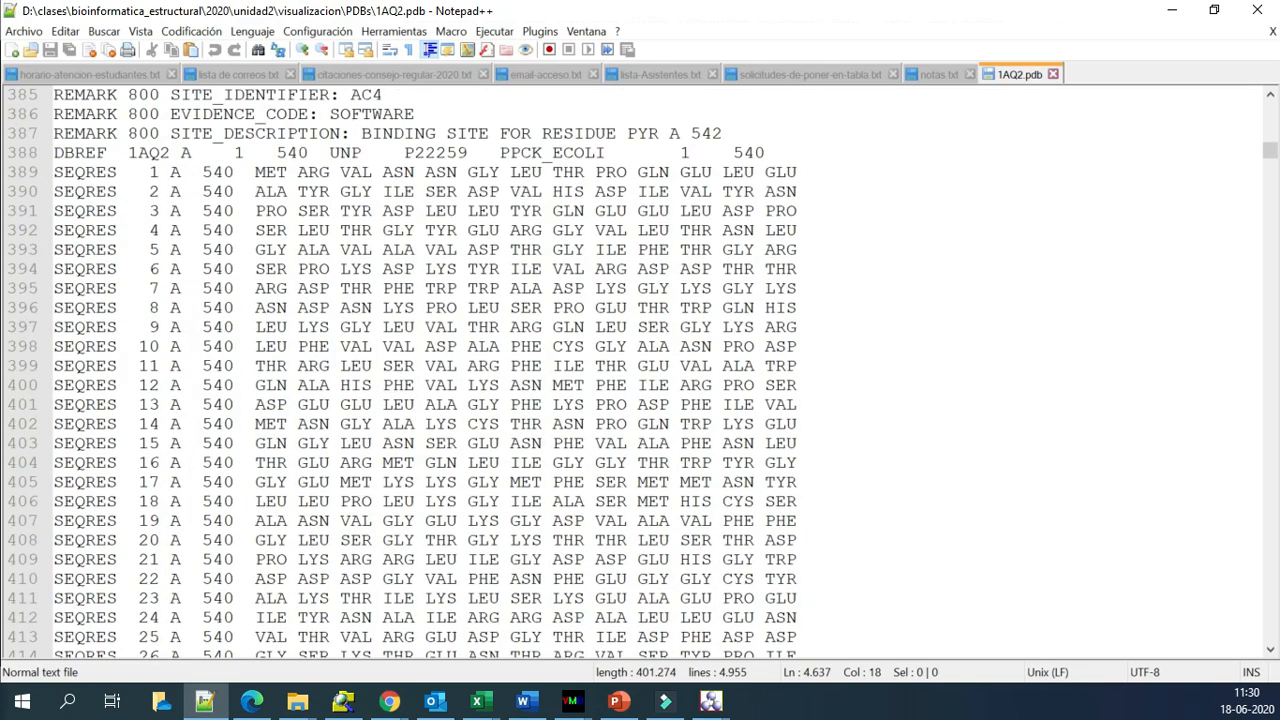
scroll(640, 370, down, 12)
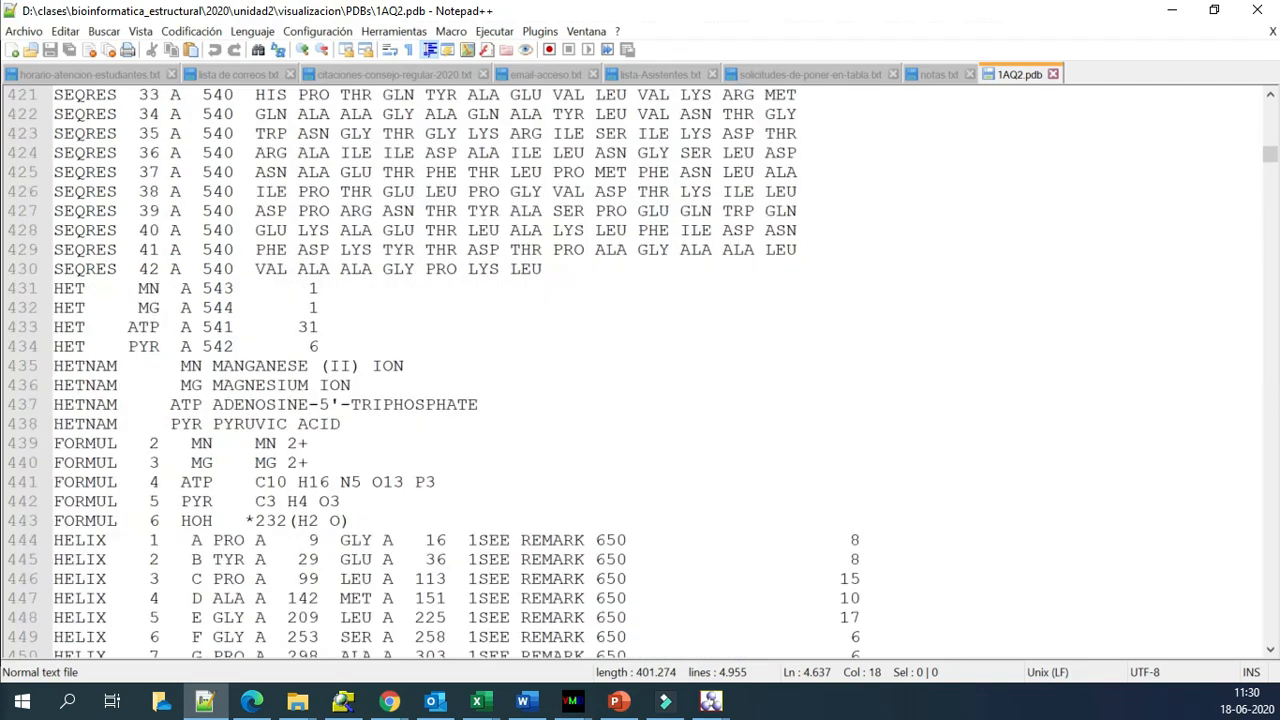
click(541, 385)
drag(180, 366, 403, 385)
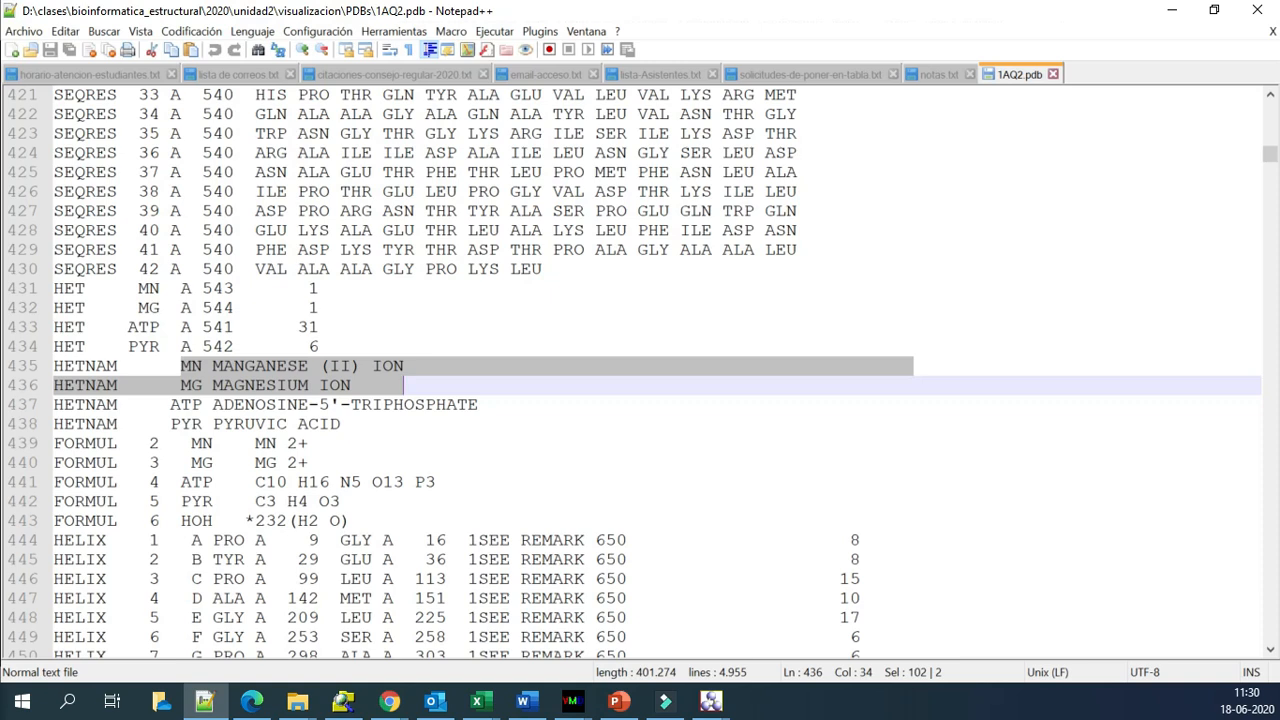
drag(170, 404, 446, 404)
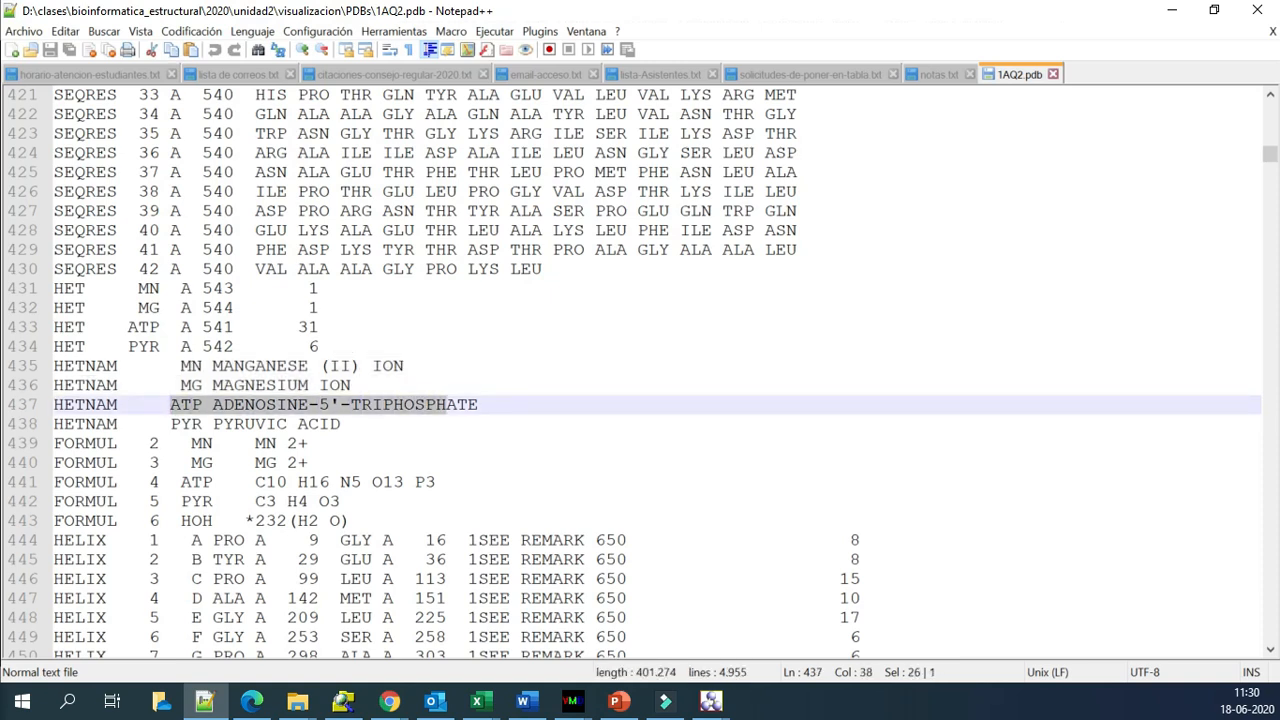
click(488, 462)
scroll(488, 462, down, 1)
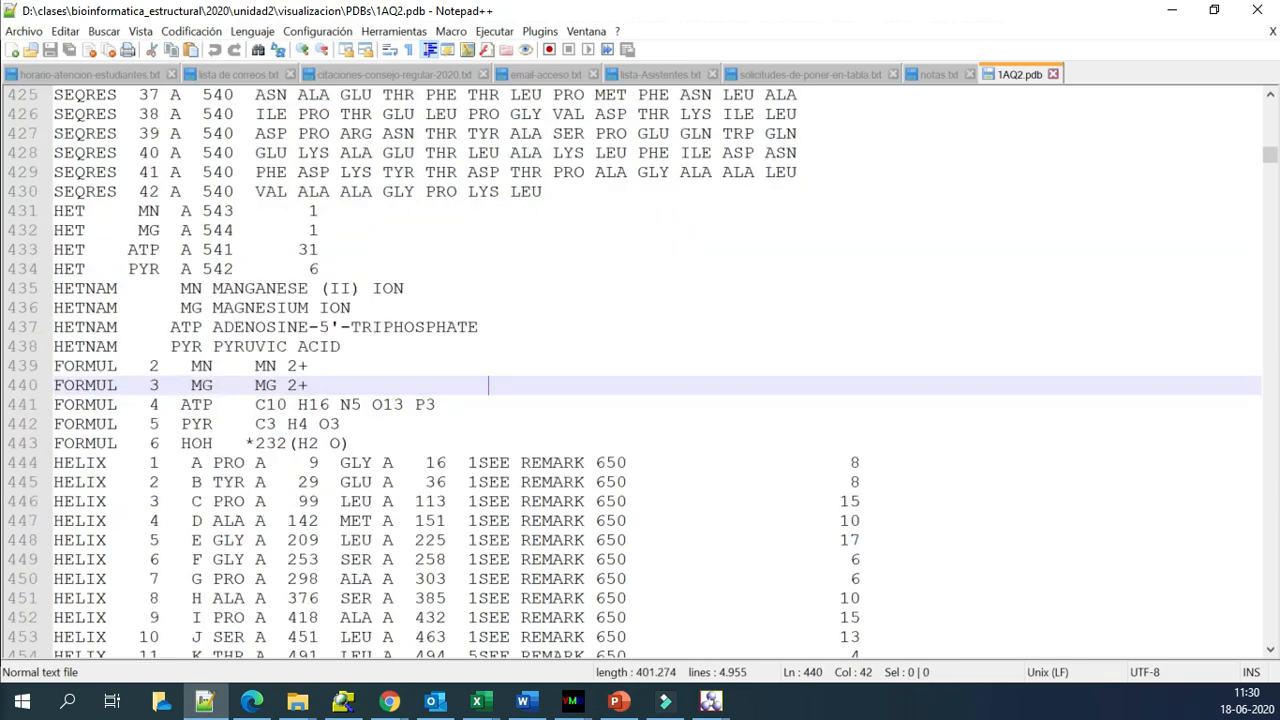
Step: Highlight the pyruvic acid name on line 438, the water formula on line 443, and the matching PYR HETATM records on lines 4665 to 4670
drag(170, 346, 352, 346)
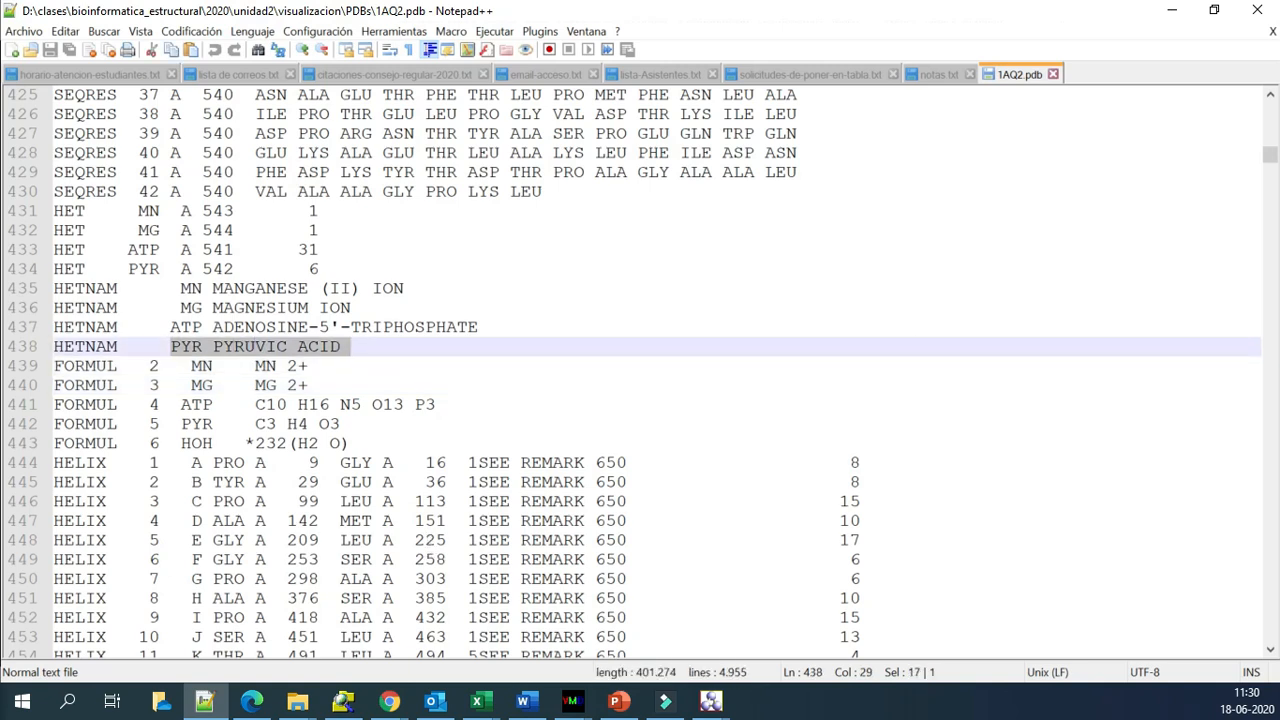
drag(170, 443, 339, 443)
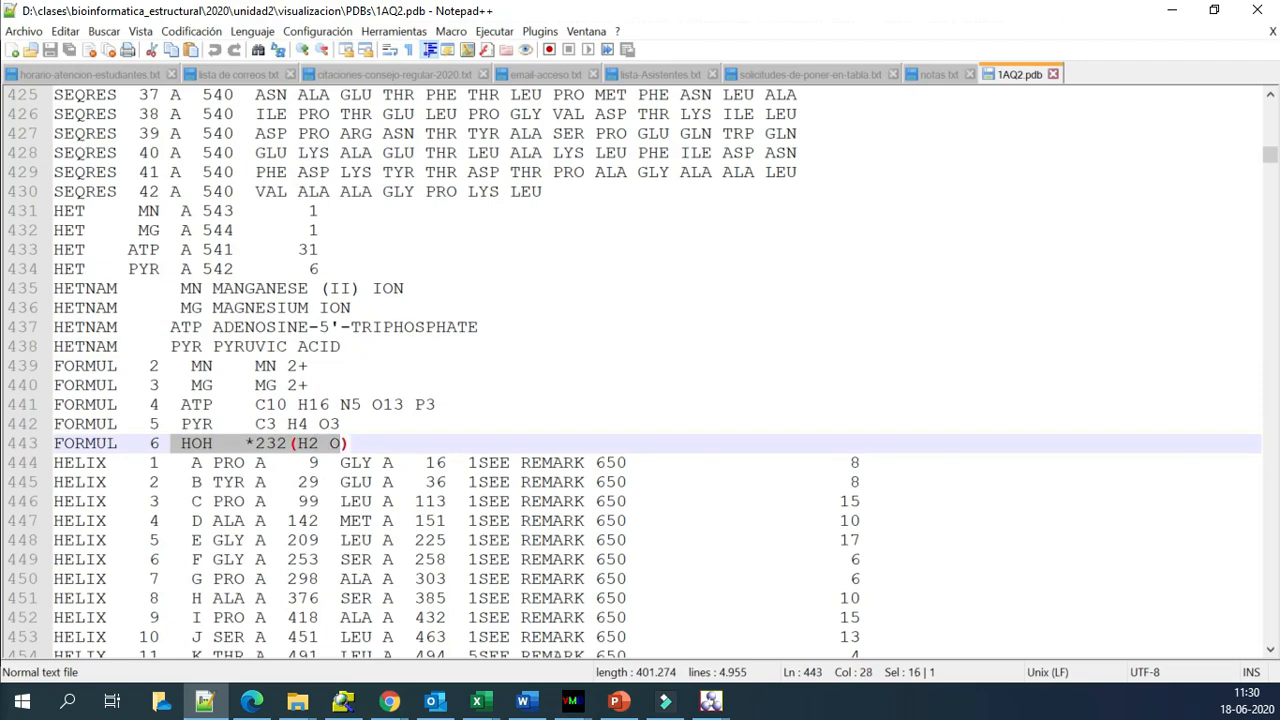
drag(1270, 154, 1270, 641)
scroll(1270, 630, up, 15)
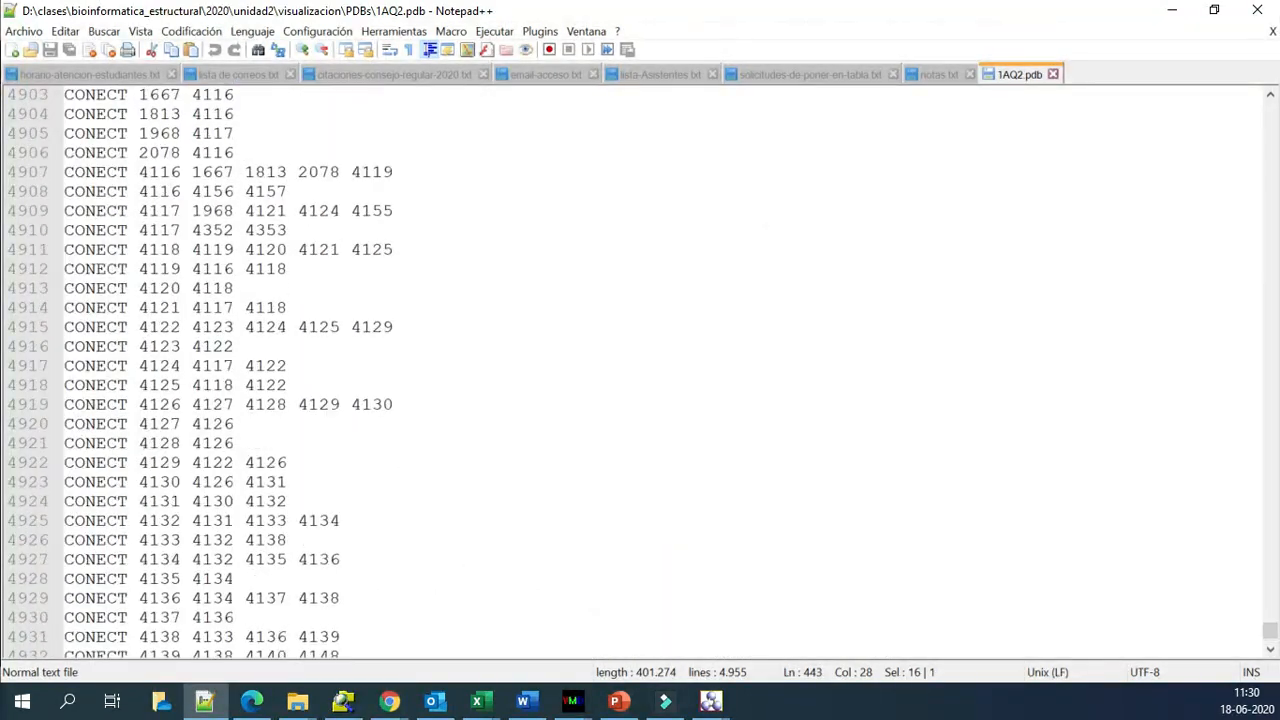
scroll(640, 370, up, 20)
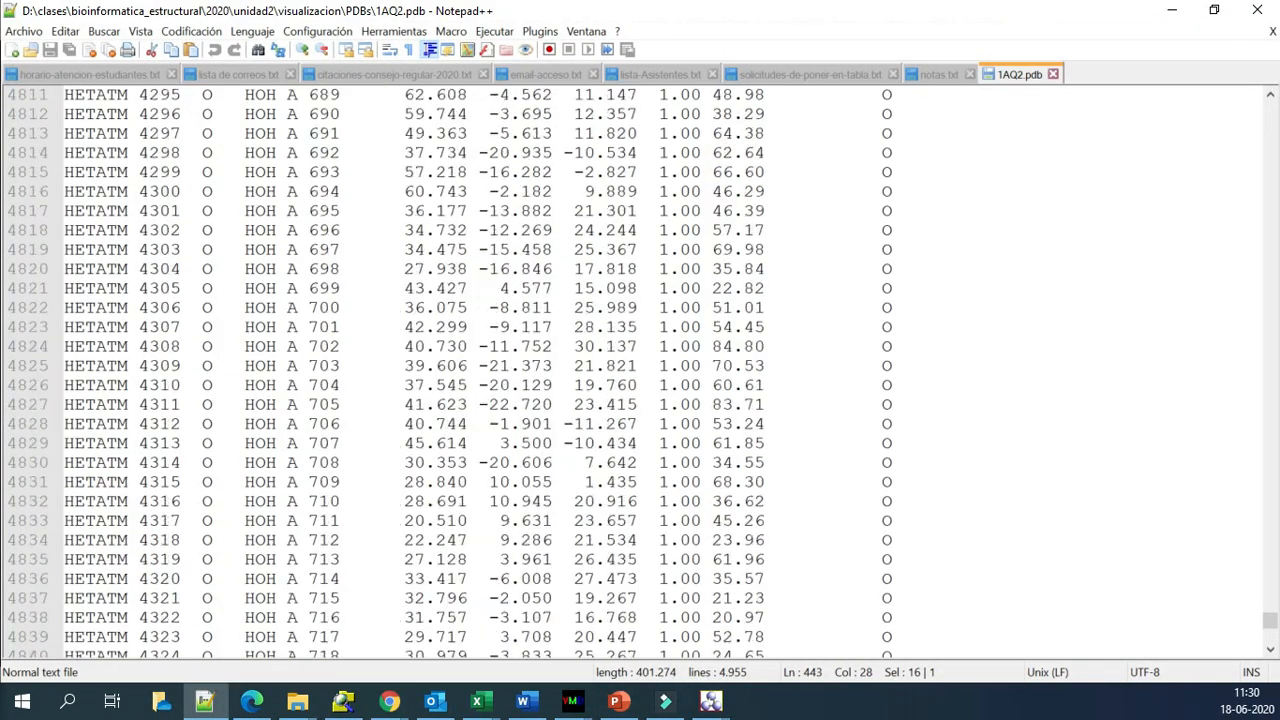
scroll(640, 370, up, 20)
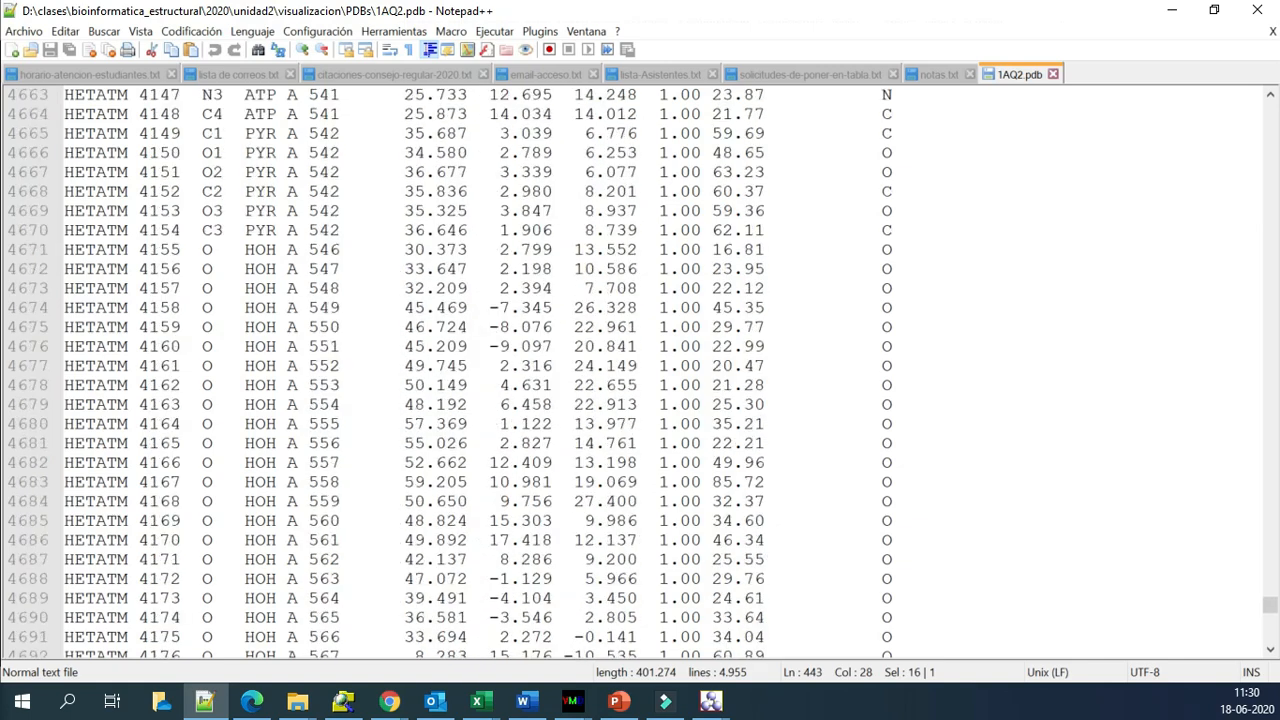
drag(245, 210, 276, 308)
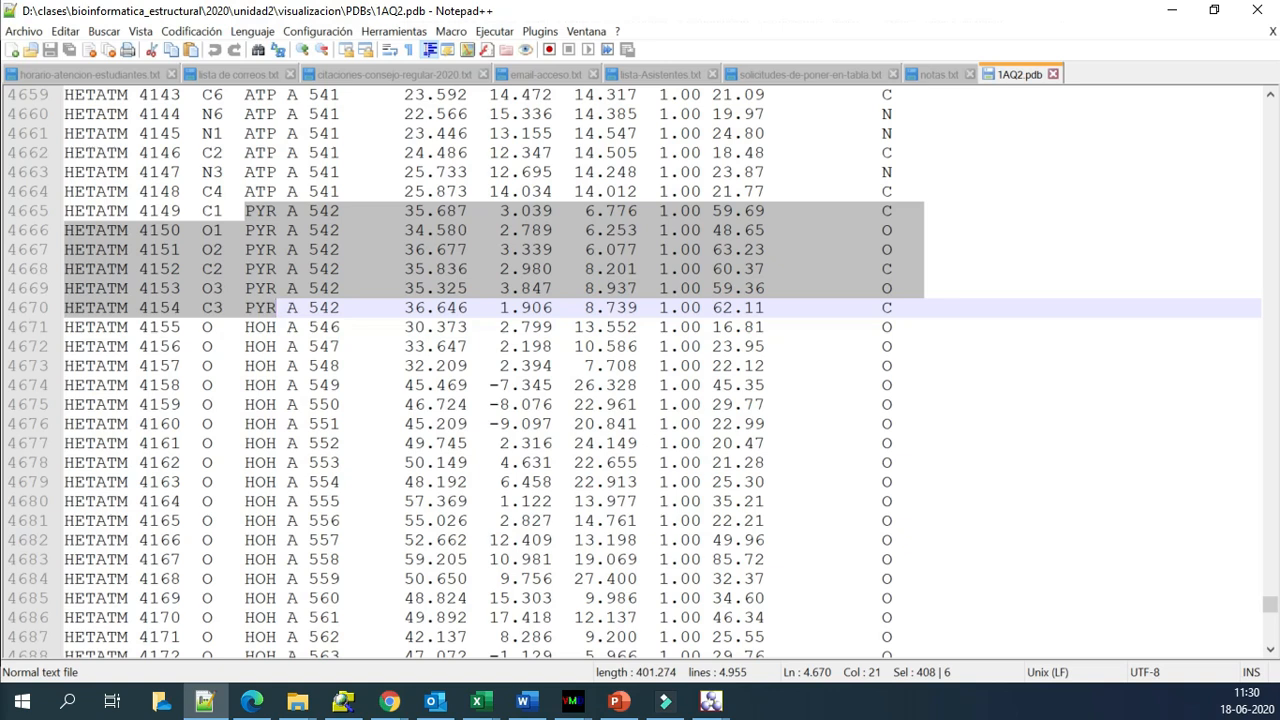
Step: Switch to RasMol and colour the 1AQ2 wireframe by chain (Cadena)
click(405, 30)
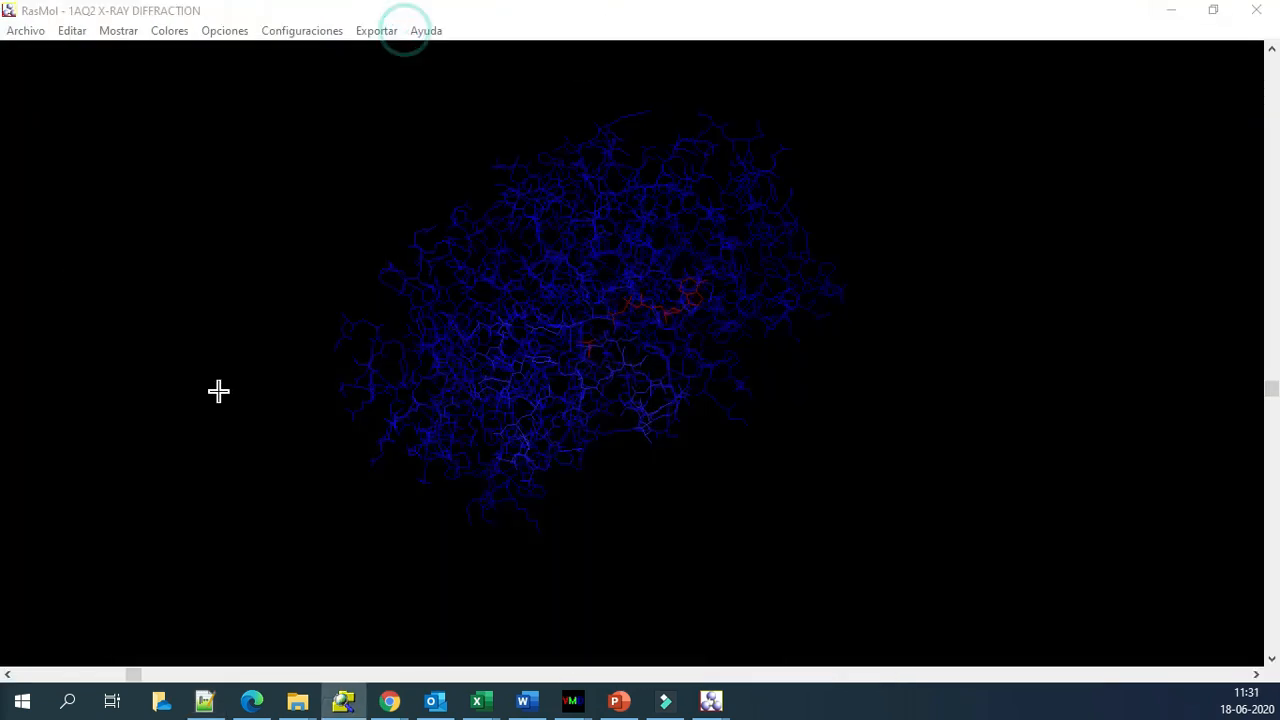
click(110, 572)
click(1266, 523)
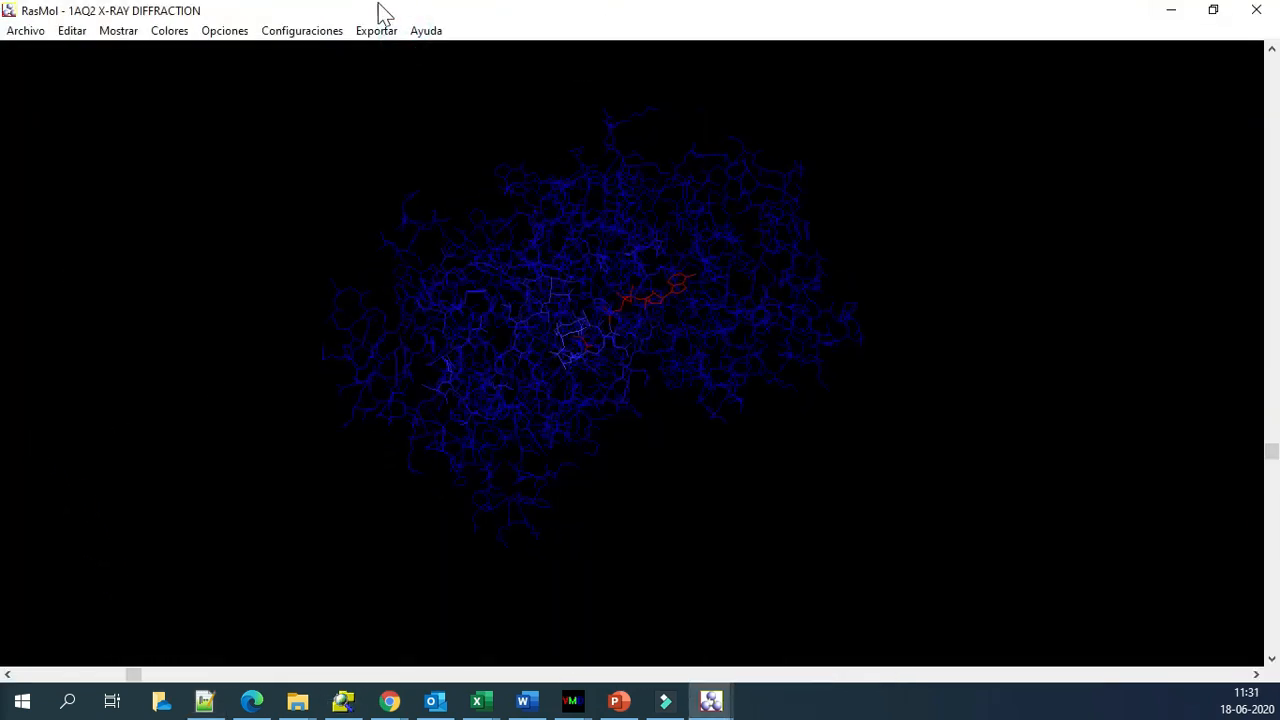
click(169, 30)
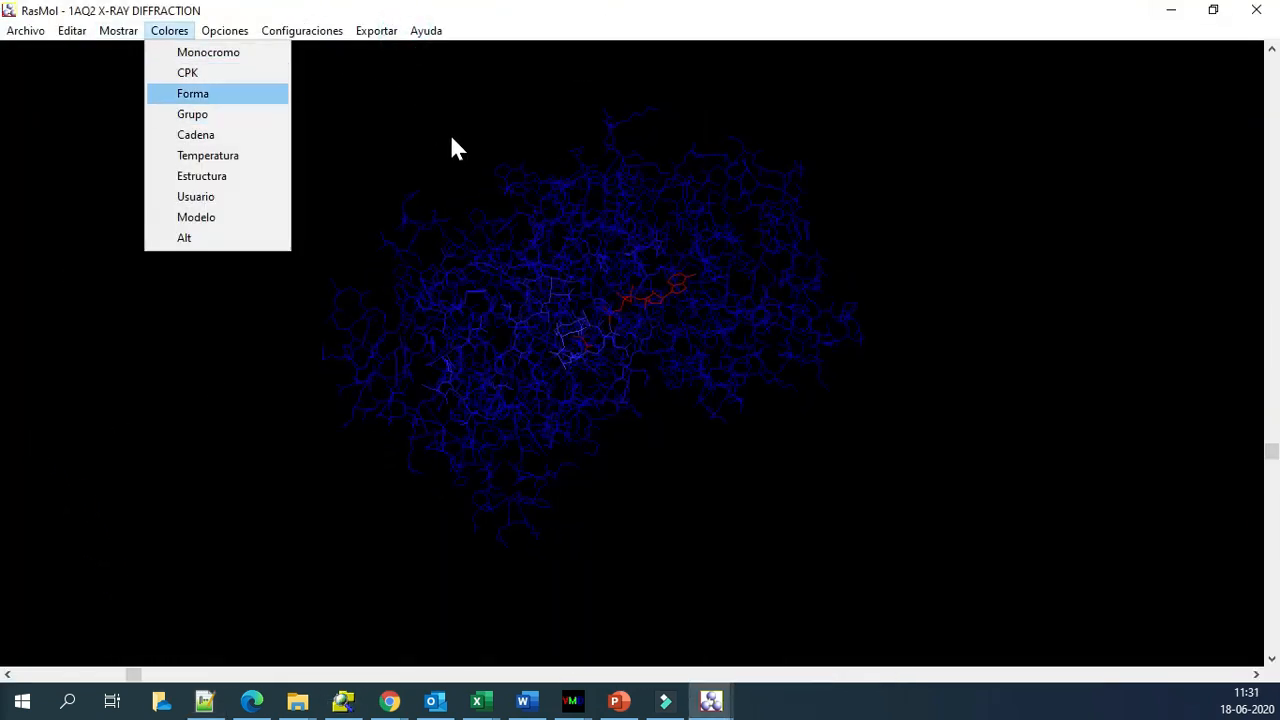
click(196, 134)
Step: Rotate the wireframe to examine where the red ligands sit within the blue protein chain
drag(796, 243, 982, 458)
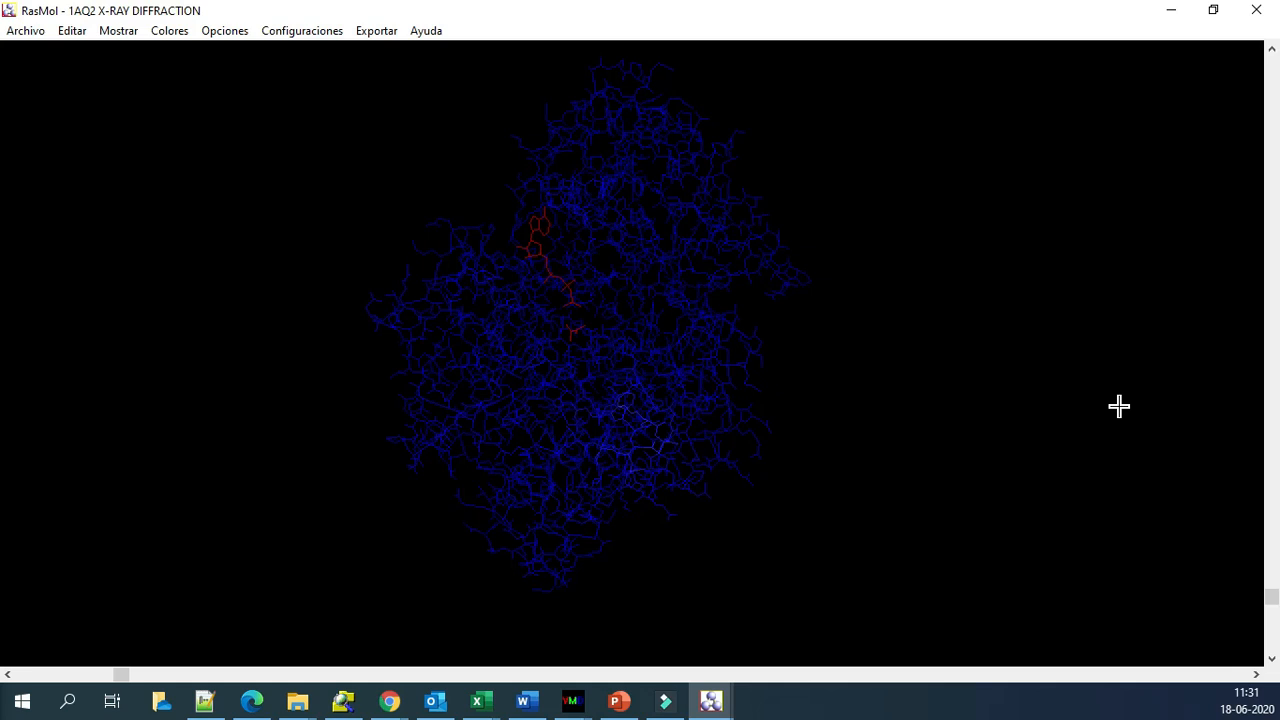
drag(1003, 477, 974, 521)
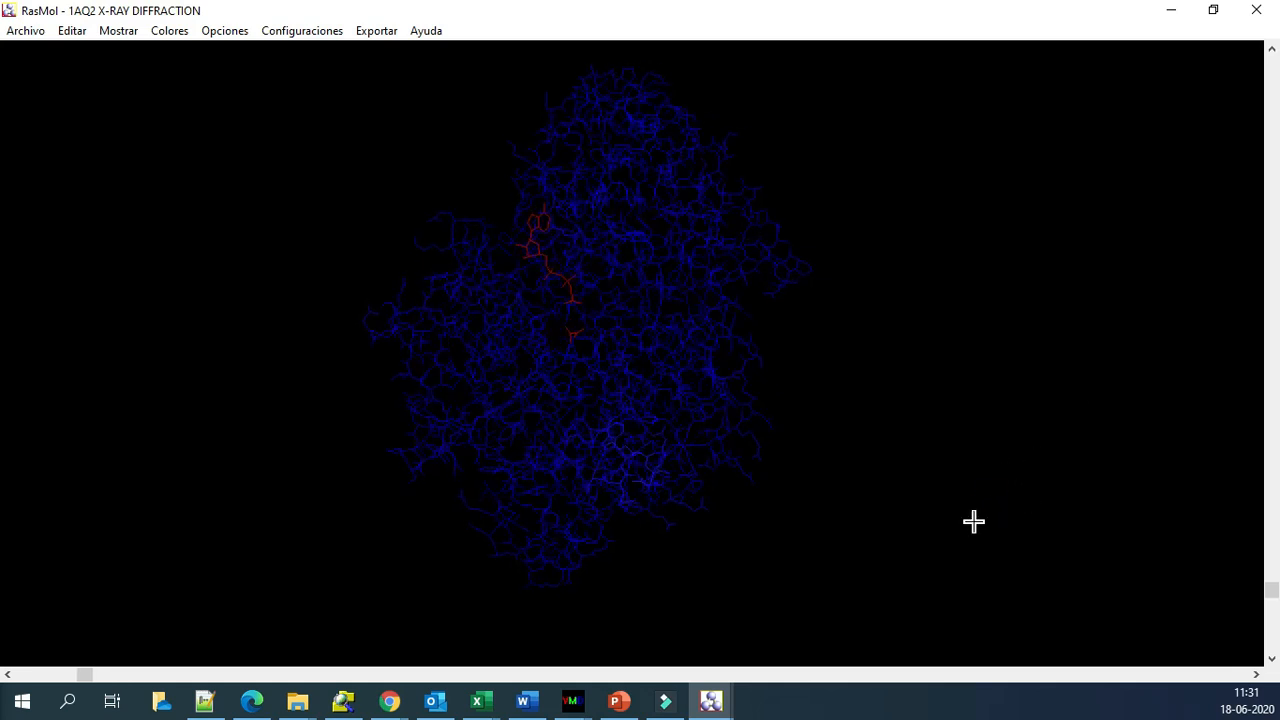
drag(1026, 403, 1086, 349)
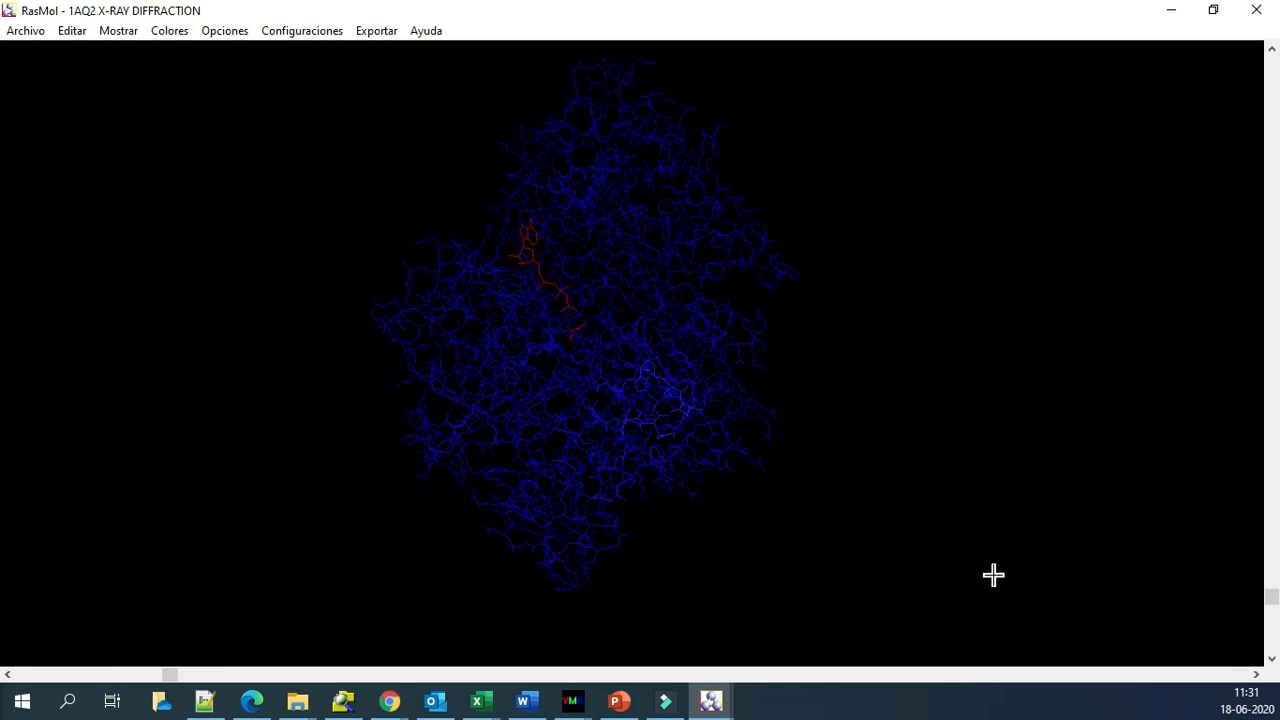
drag(993, 575, 1026, 494)
drag(1003, 537, 1048, 621)
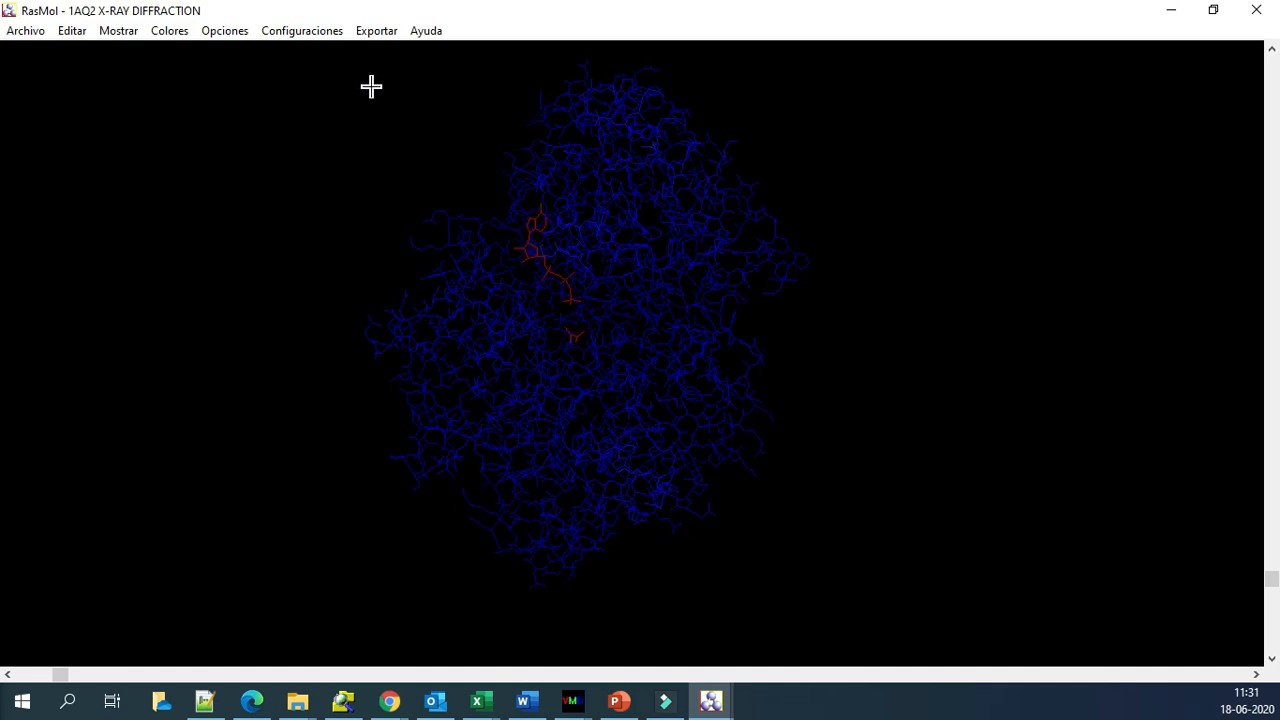
click(169, 30)
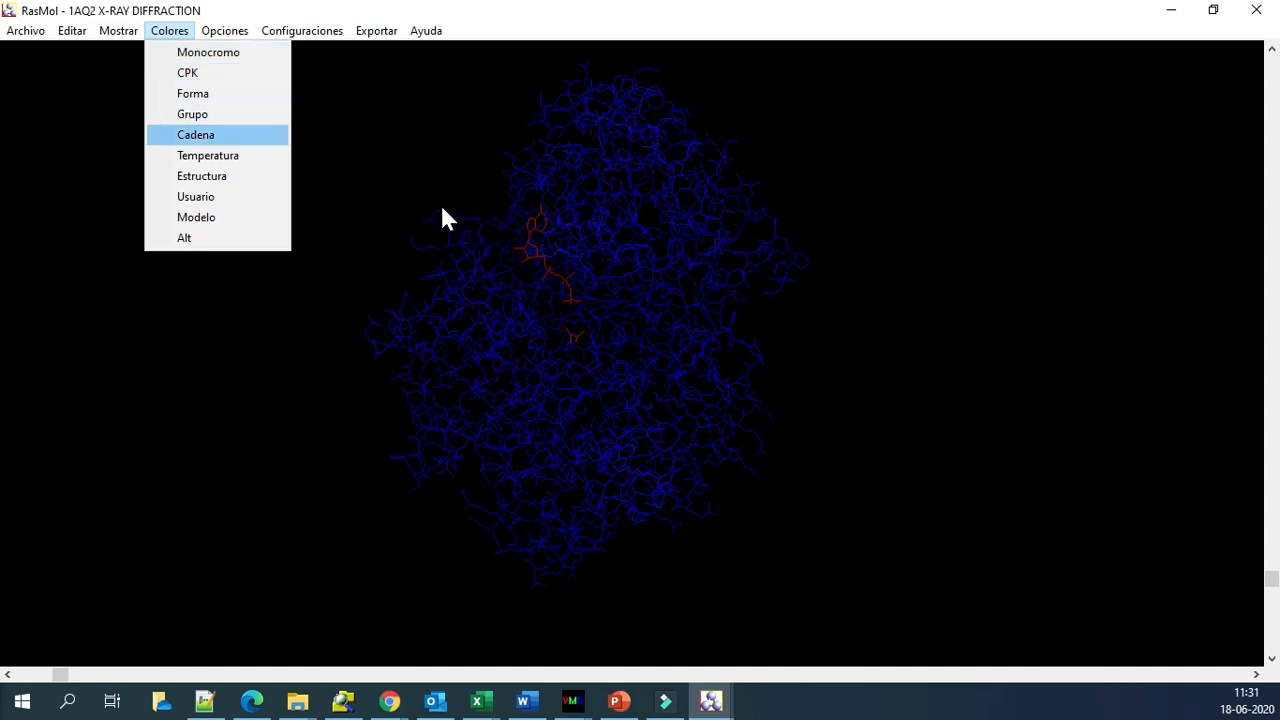
click(549, 509)
drag(1006, 263, 1057, 349)
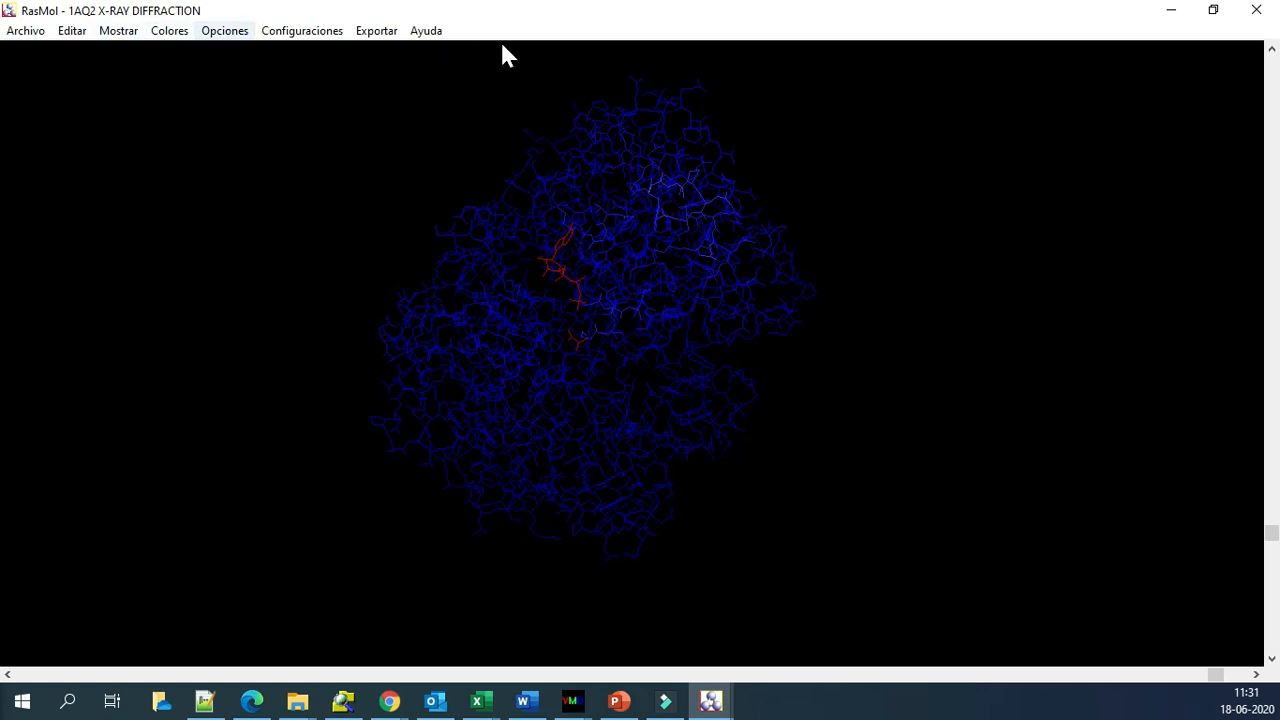
Step: Show the protein as a wireframe (Alambre) and as a backbone (Esqueleto)
click(224, 30)
mouse_move(169, 30)
mouse_move(118, 30)
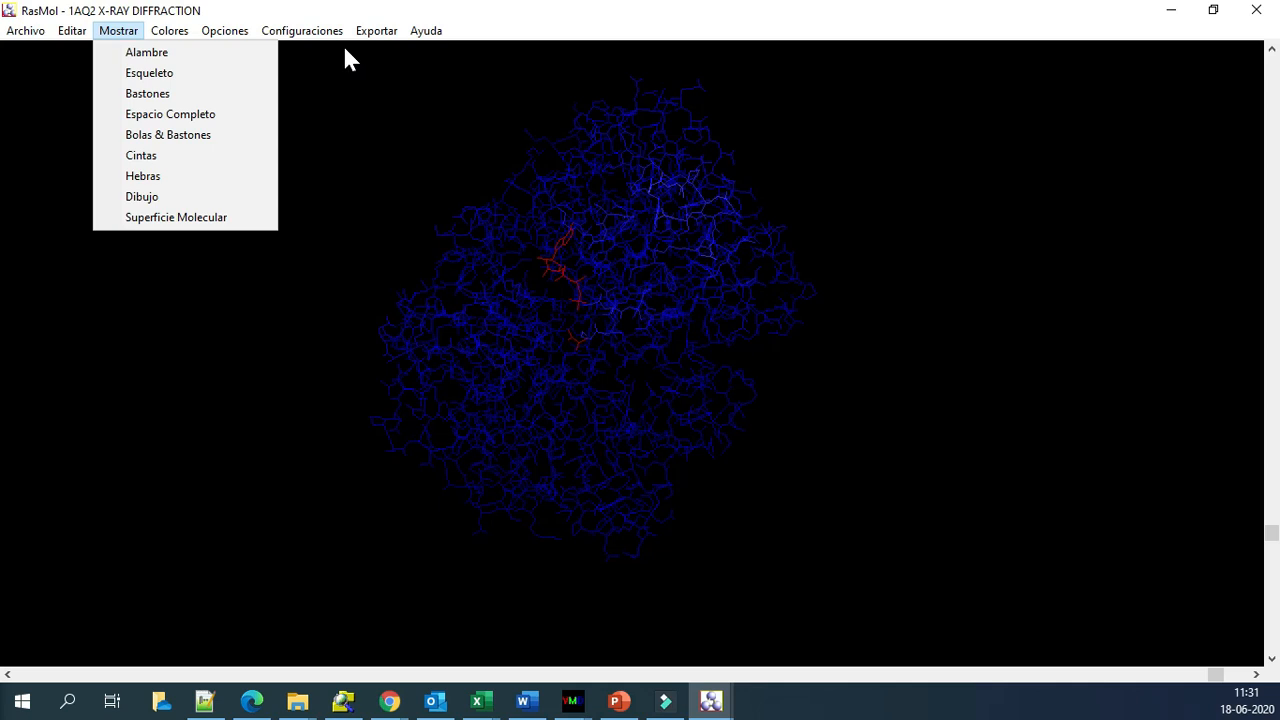
click(146, 52)
click(118, 30)
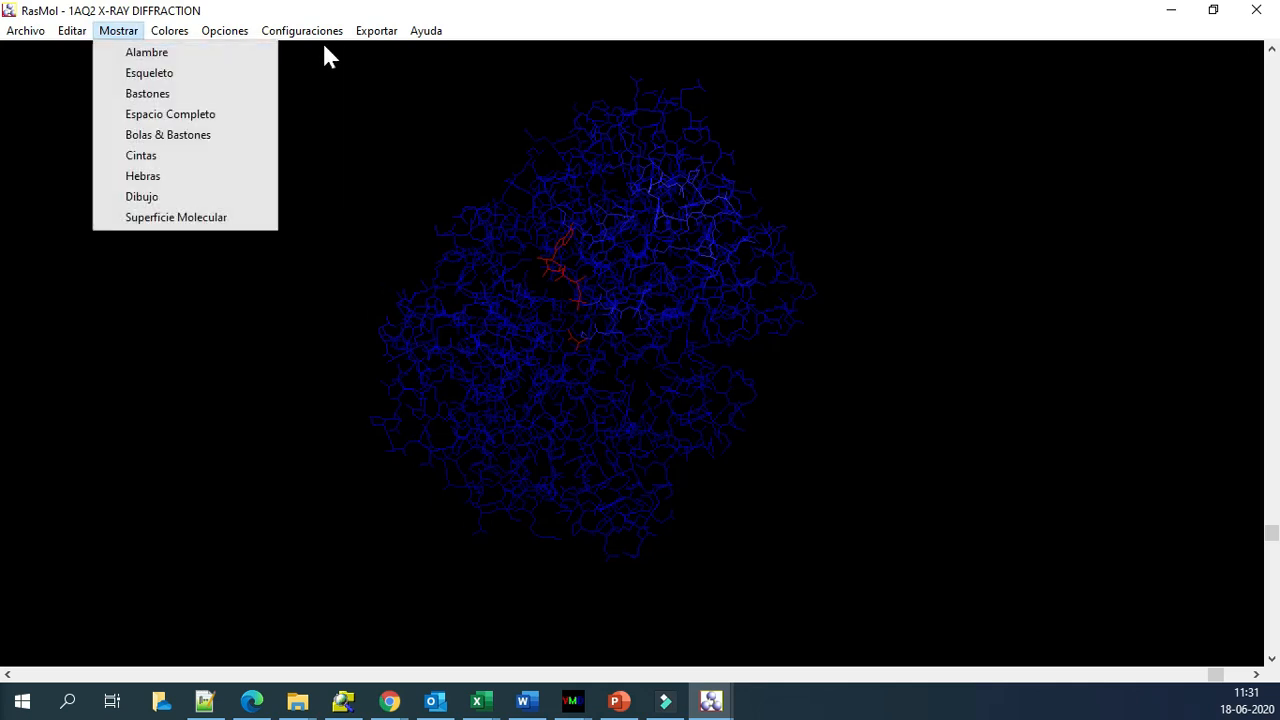
click(149, 73)
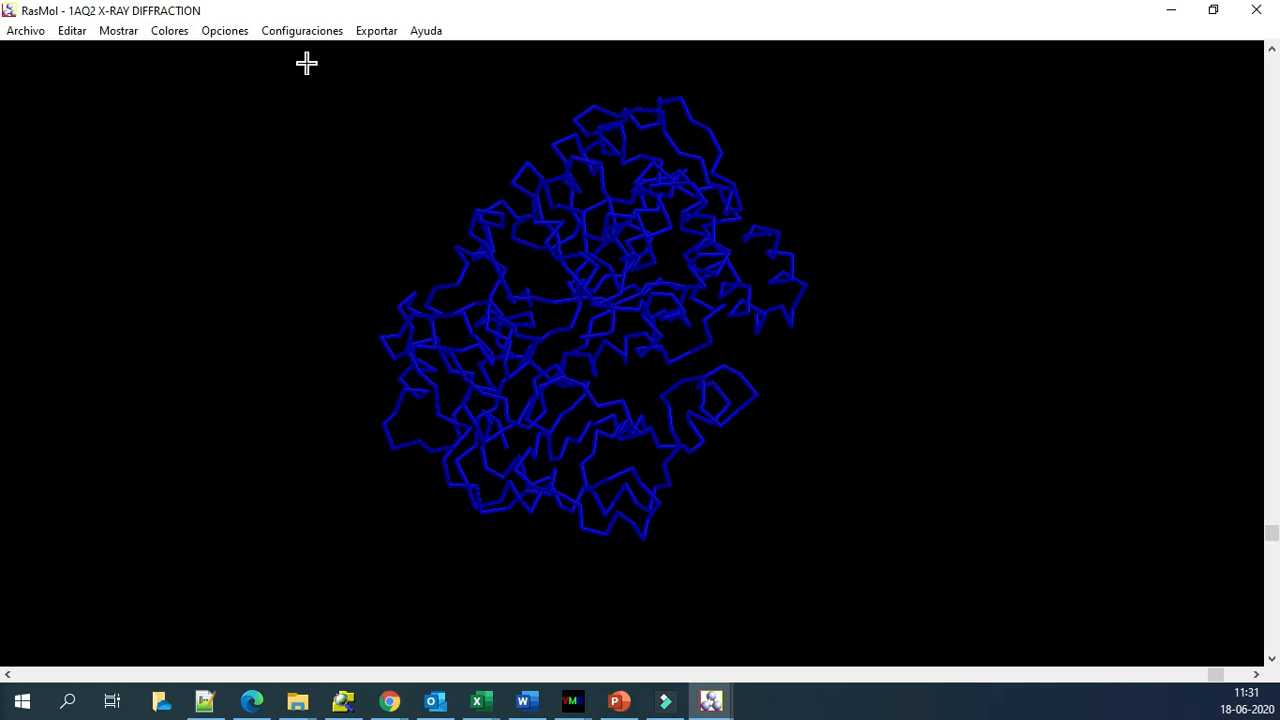
Step: Show the protein as sticks (Bastones) and as space-filling spheres (Espacio Completo)
click(118, 30)
click(149, 92)
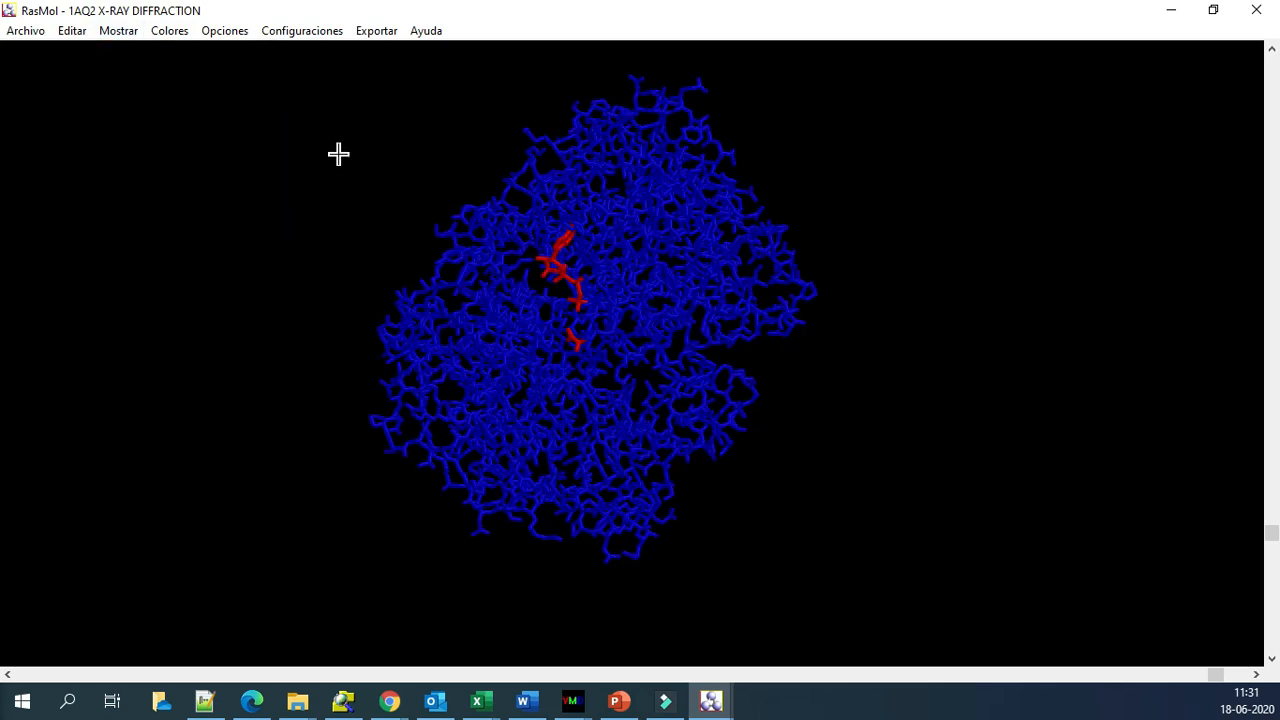
click(118, 30)
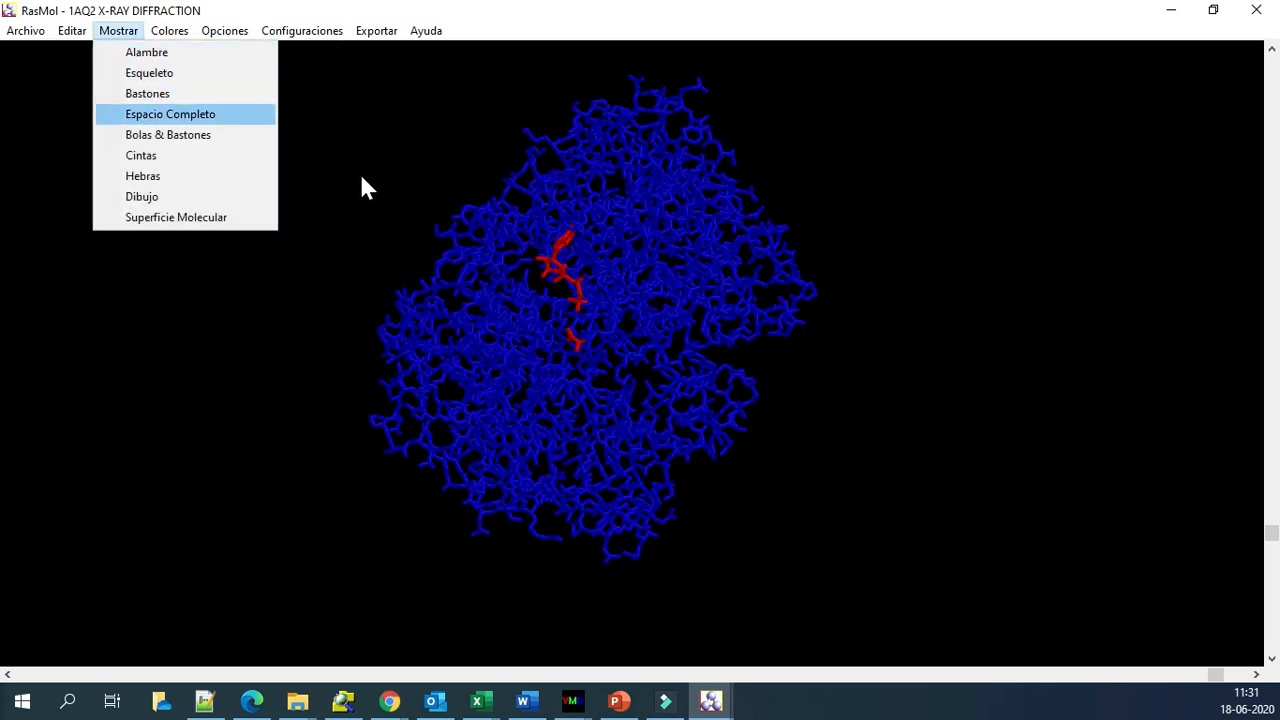
click(170, 114)
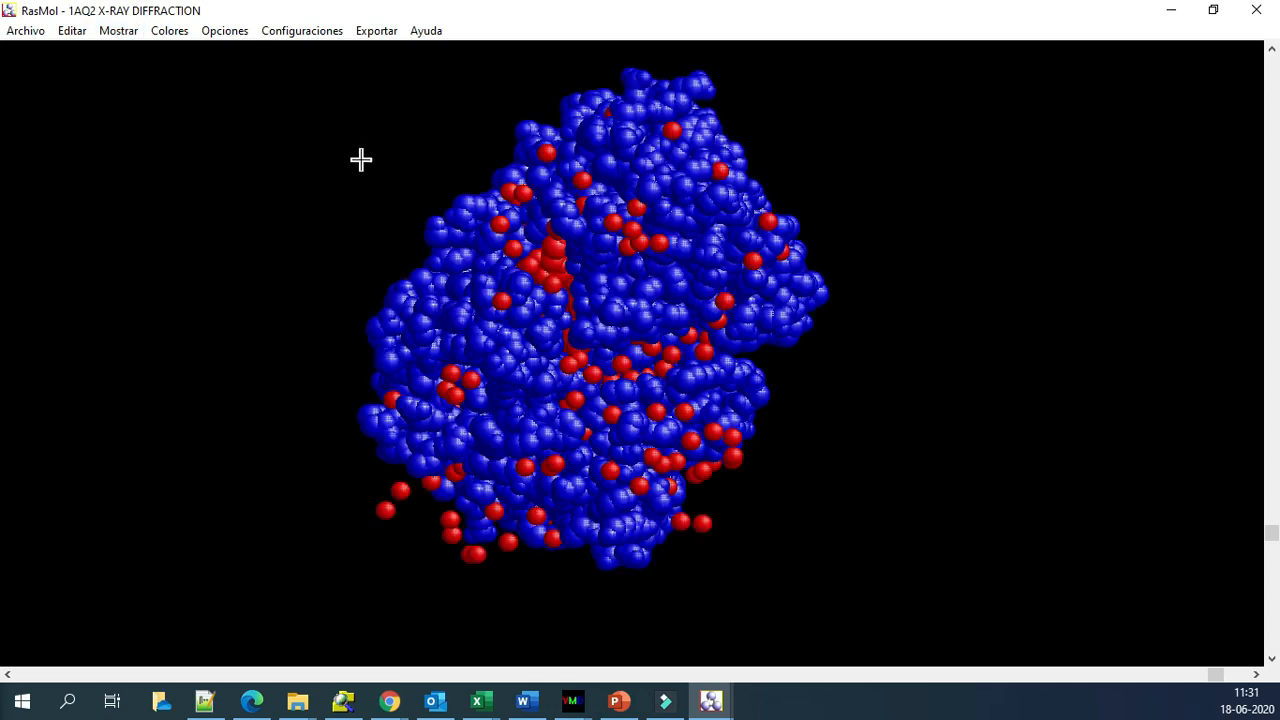
Step: Show the protein as balls and sticks (Bolas & Bastones) and as ribbons (Cintas), and rotate the ribbon view
click(118, 30)
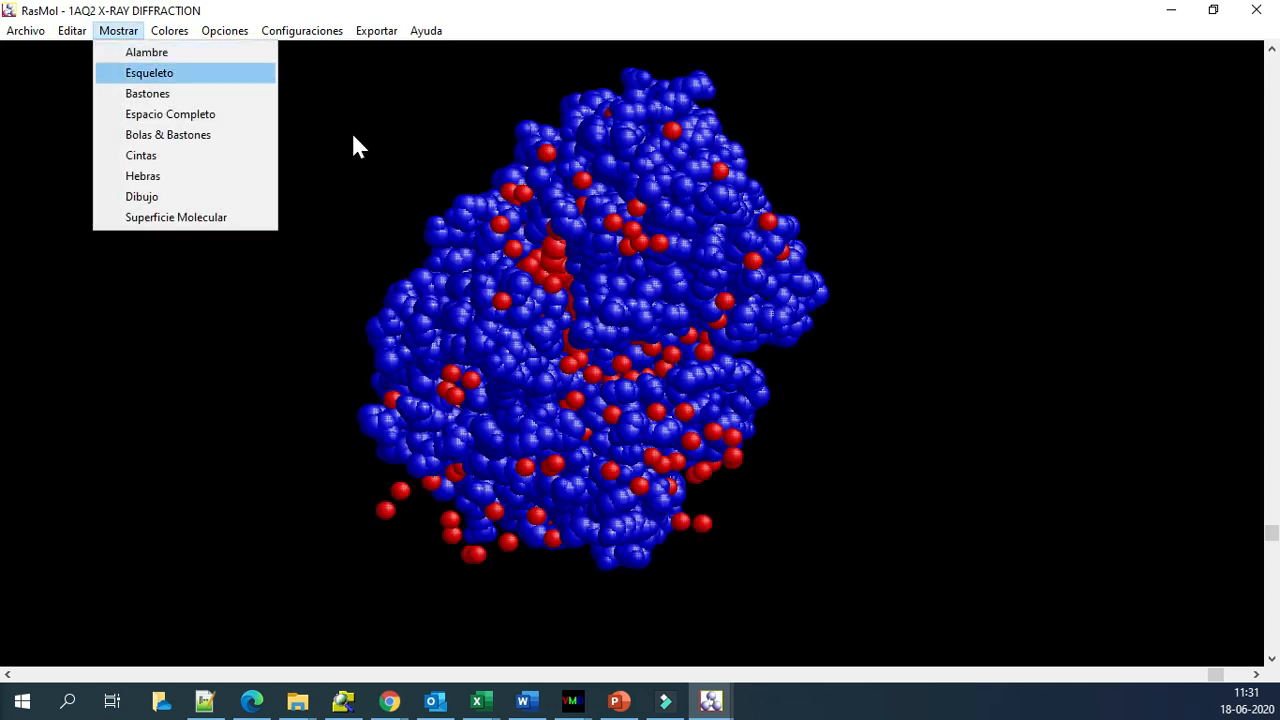
click(168, 134)
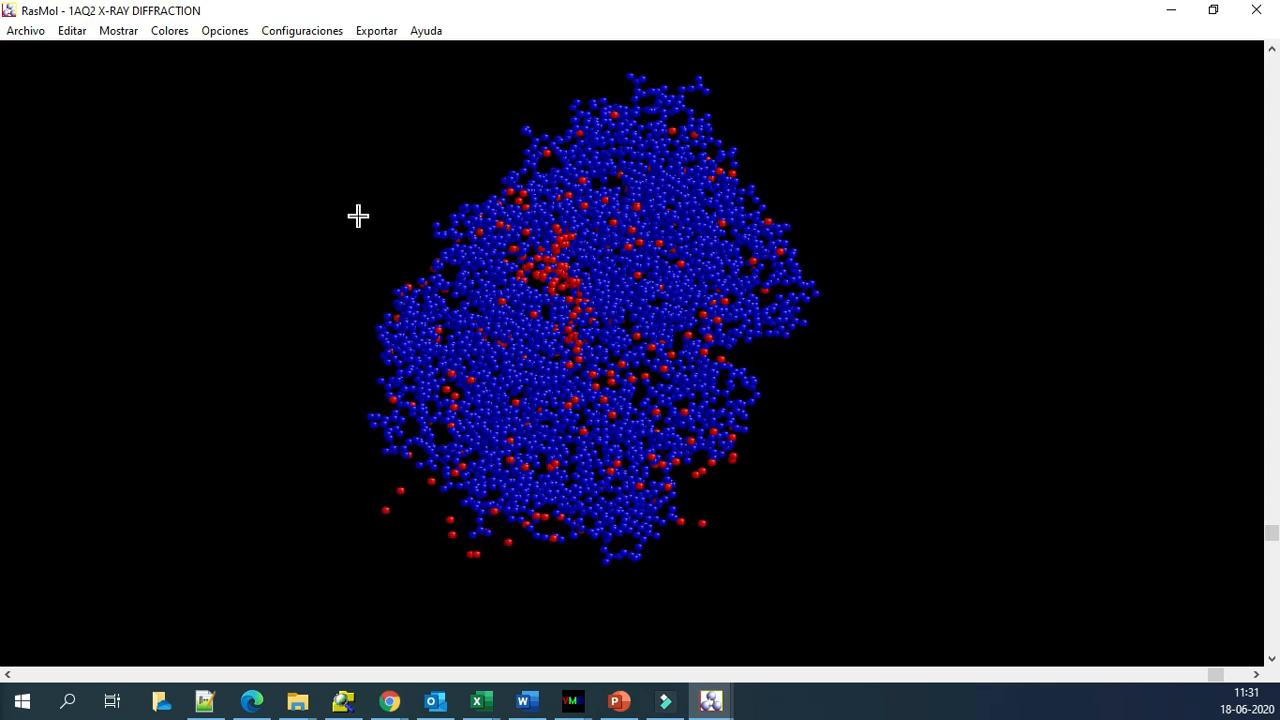
click(118, 30)
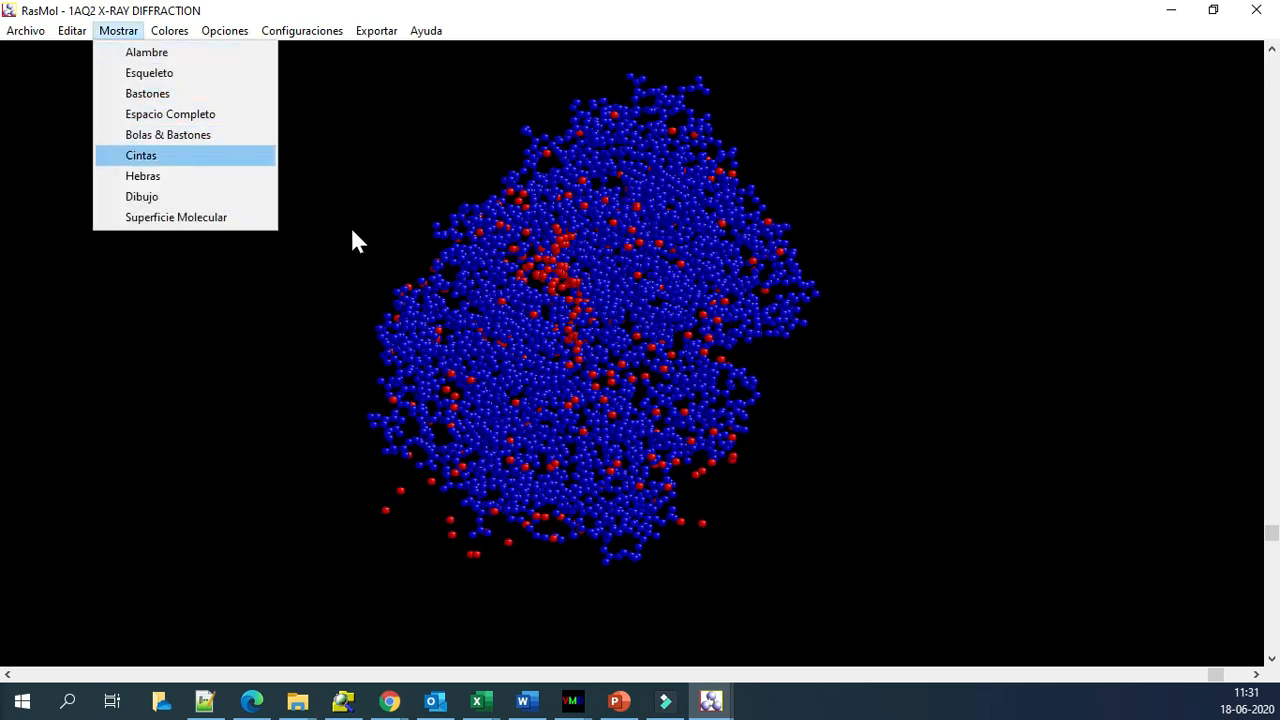
click(150, 154)
drag(492, 244, 460, 150)
Step: Show the protein as strands (Hebras) and as a cartoon (Dibujo), and rotate the cartoon to inspect it
click(118, 30)
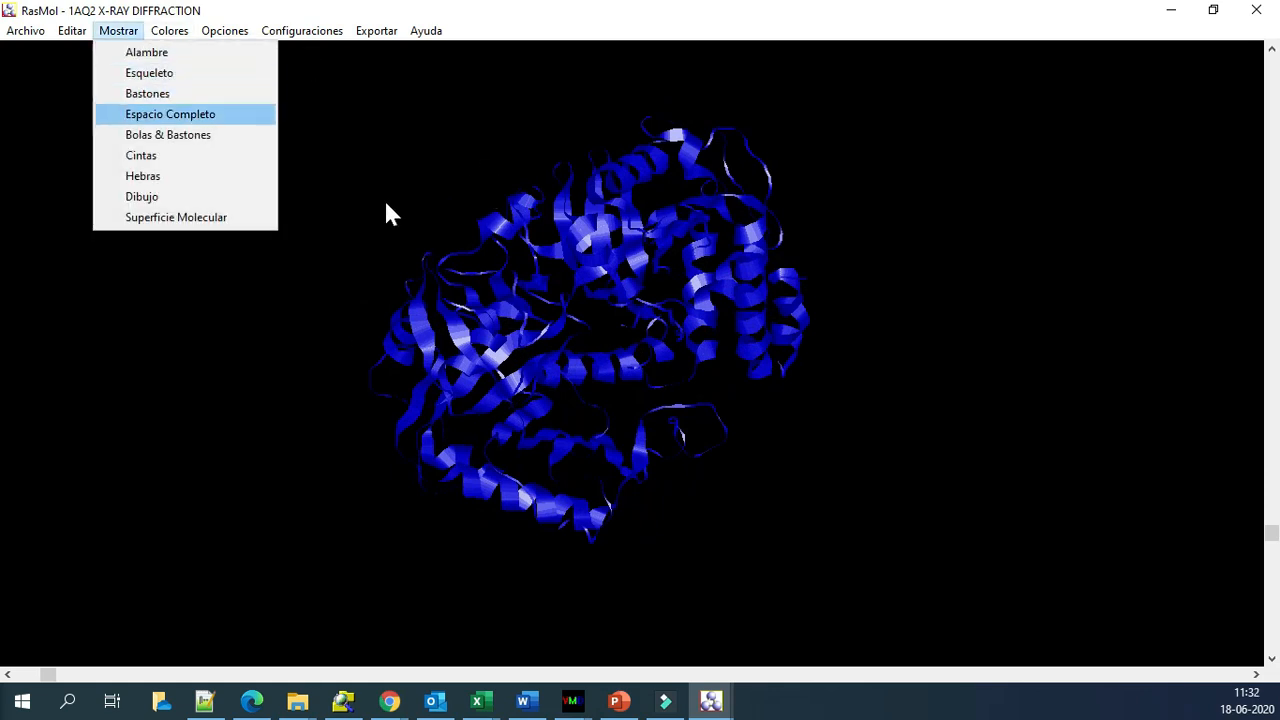
click(150, 176)
click(118, 30)
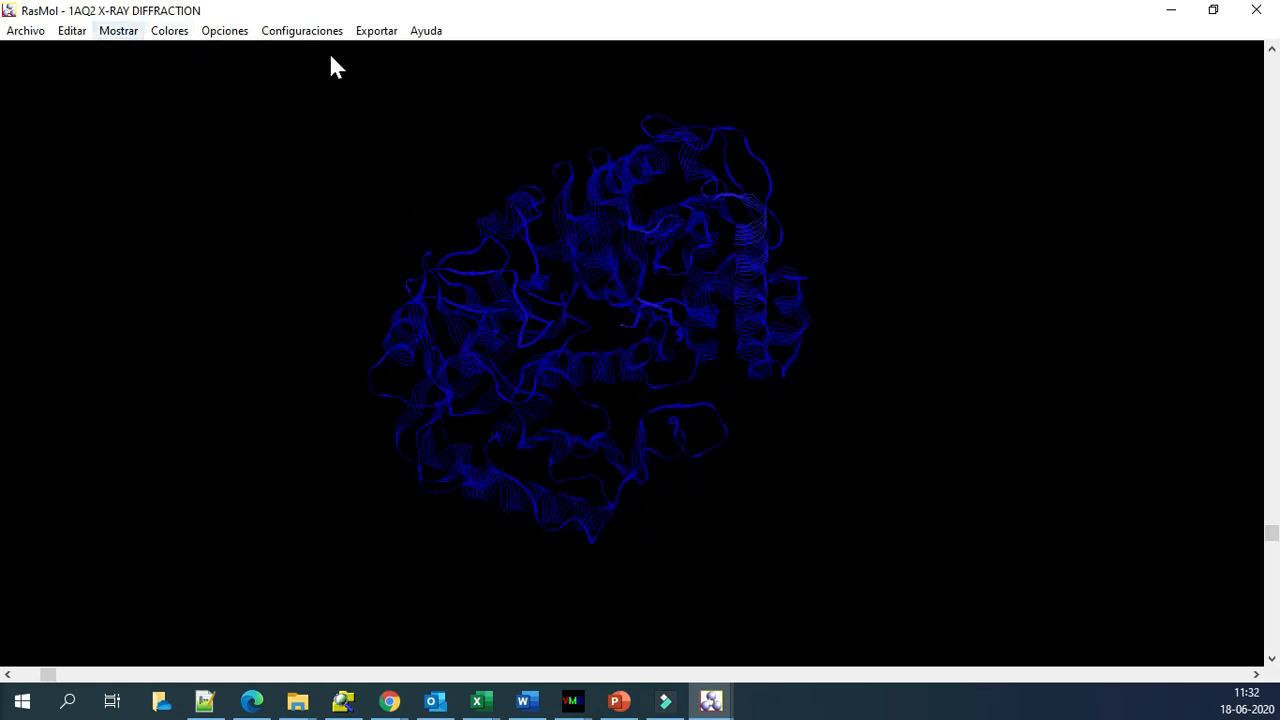
drag(473, 273, 523, 346)
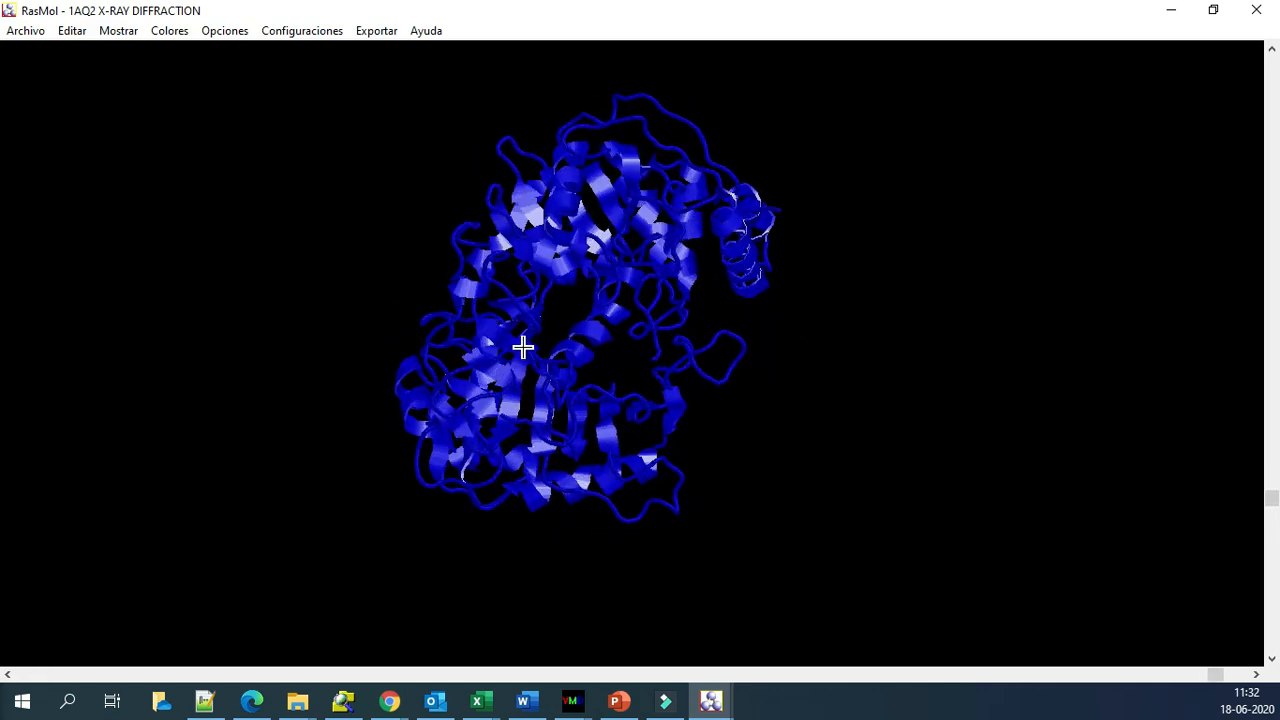
Step: Try to display the protein as a molecular surface (Superficie Molecular)
click(118, 30)
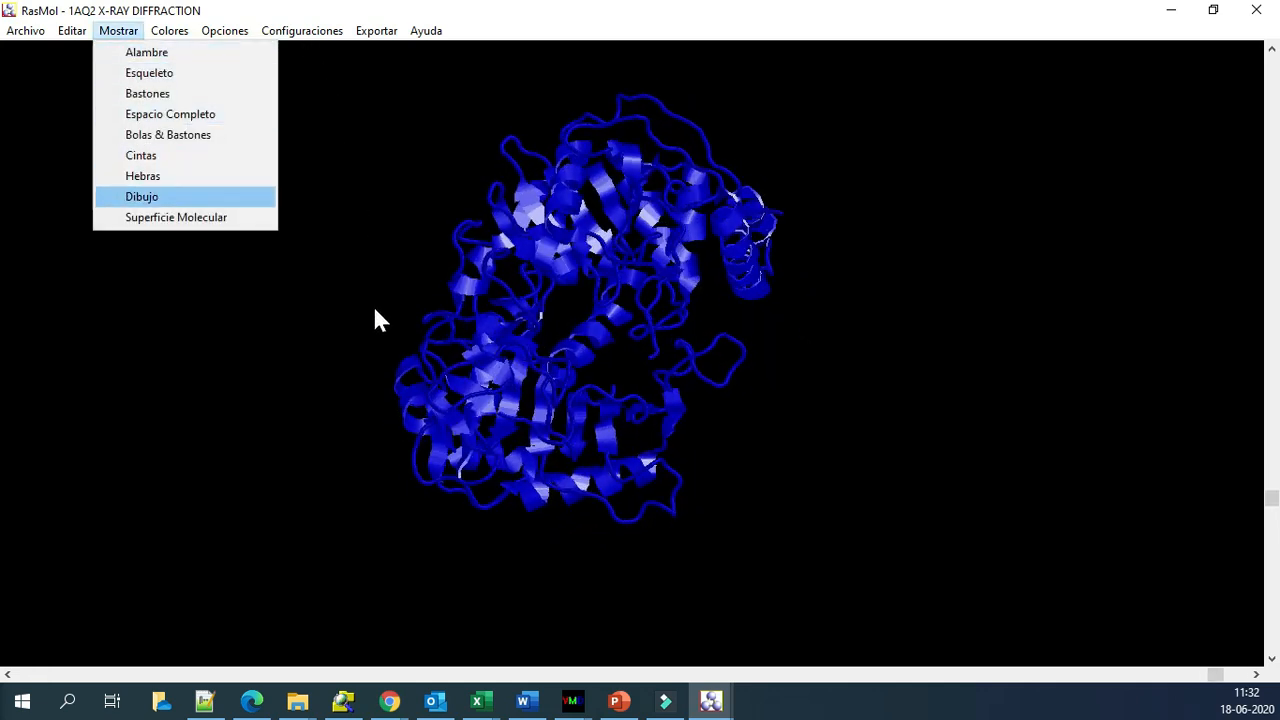
click(186, 217)
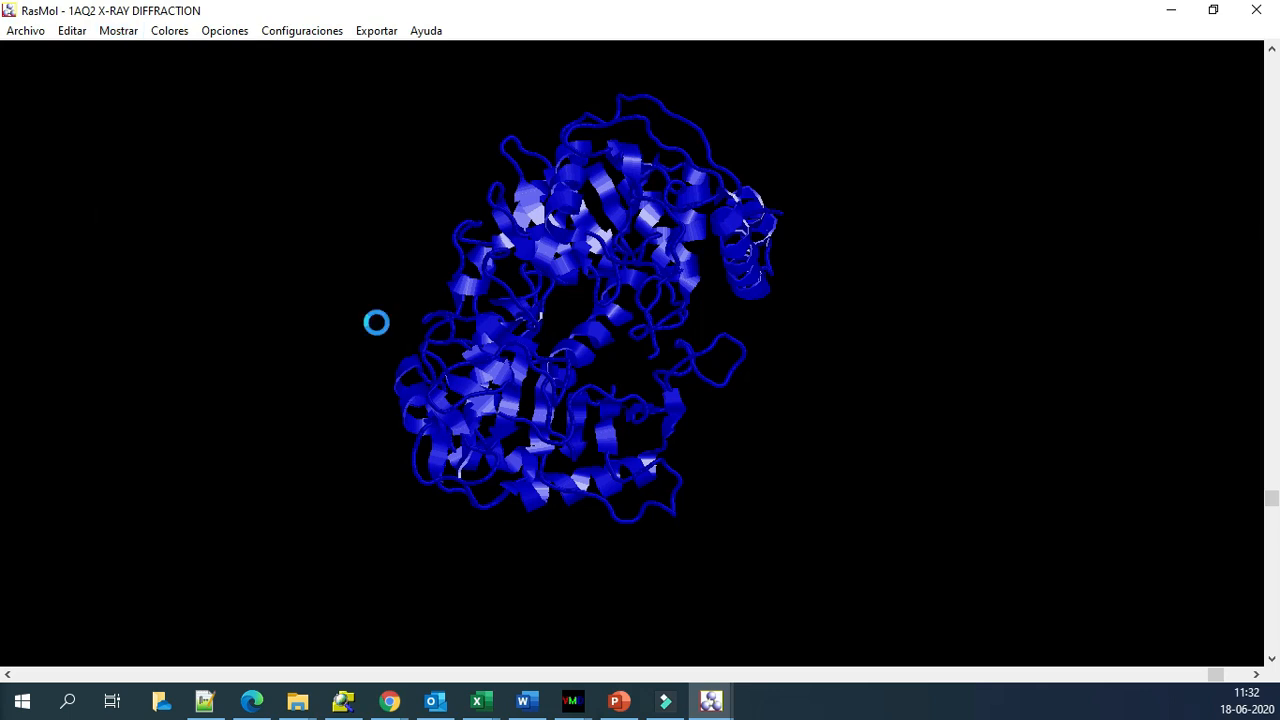
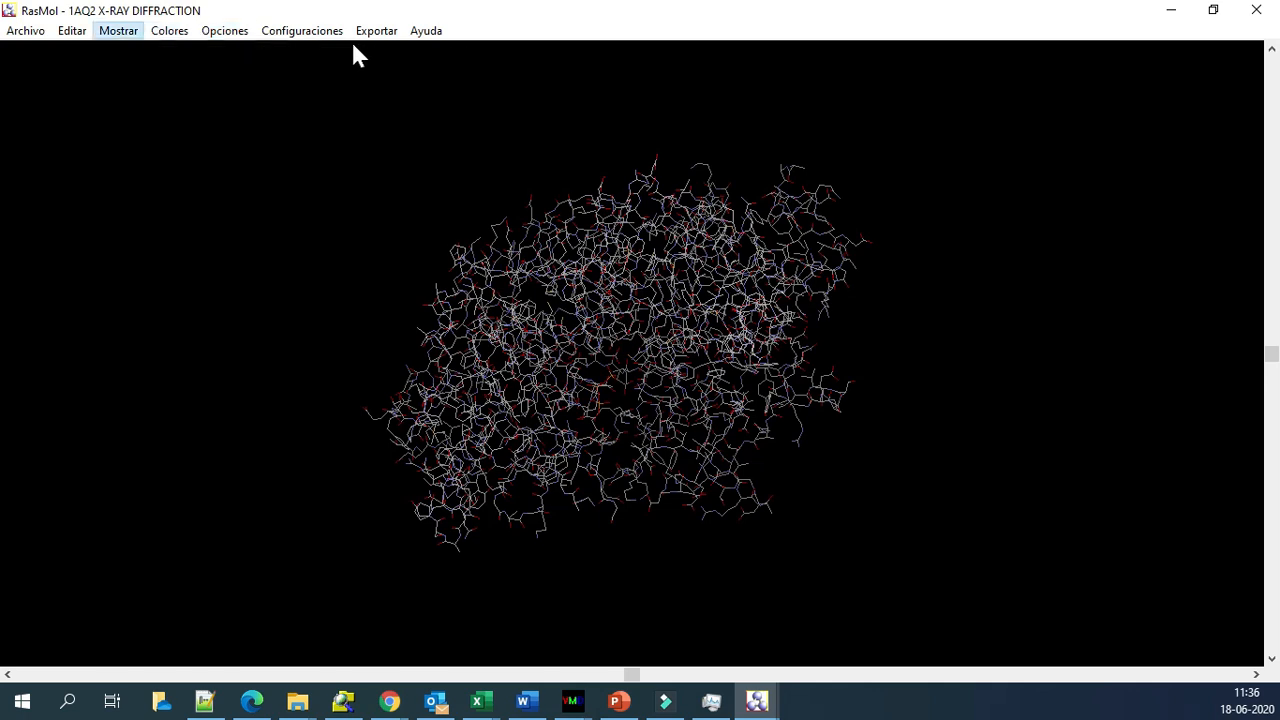
Step: Display the reloaded 1AQ2 wireframe as a cartoon (Dibujo)
key(Down)
key(Down)
key(Down)
key(Down)
key(Down)
key(Down)
key(Down)
key(Down)
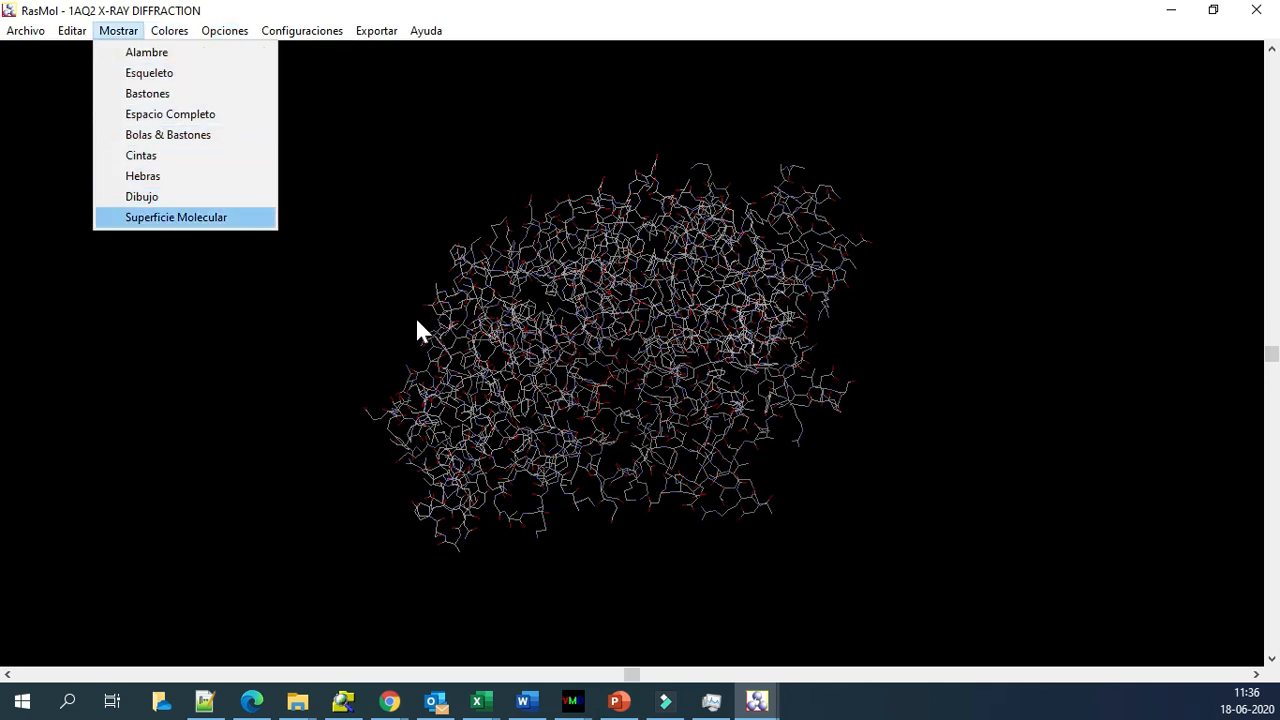
key(Up)
key(Up)
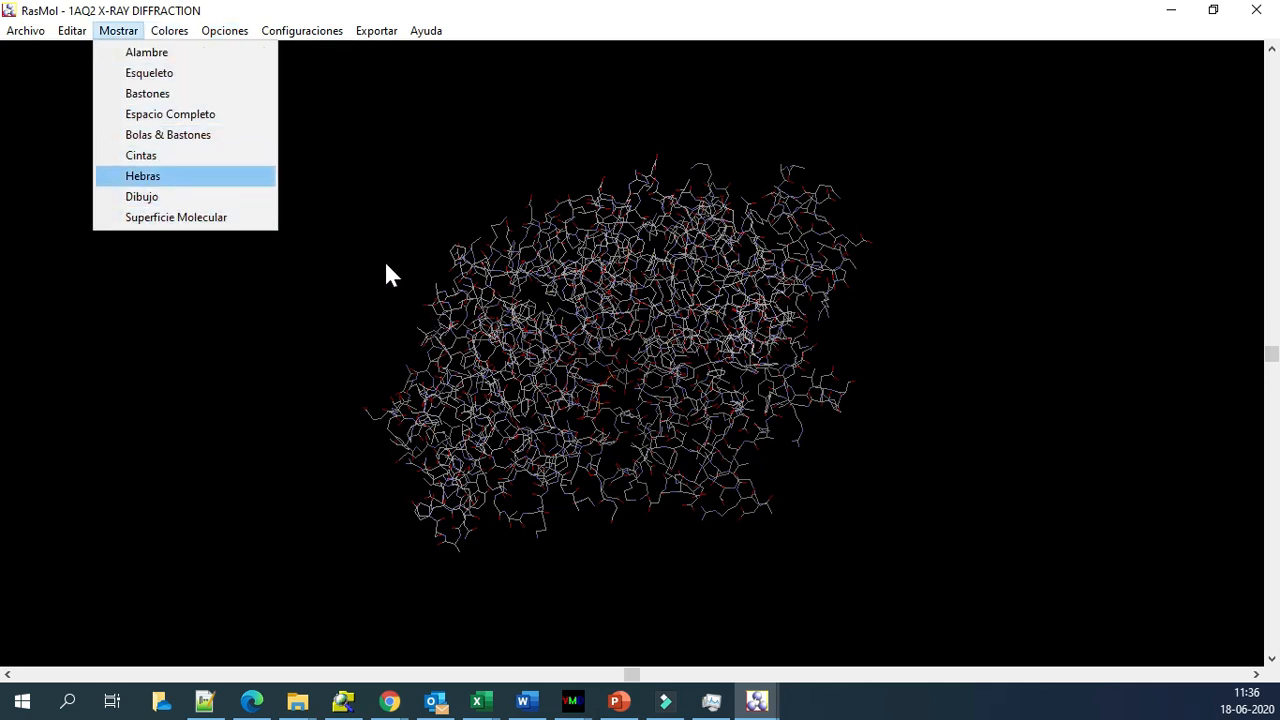
key(Down)
key(Return)
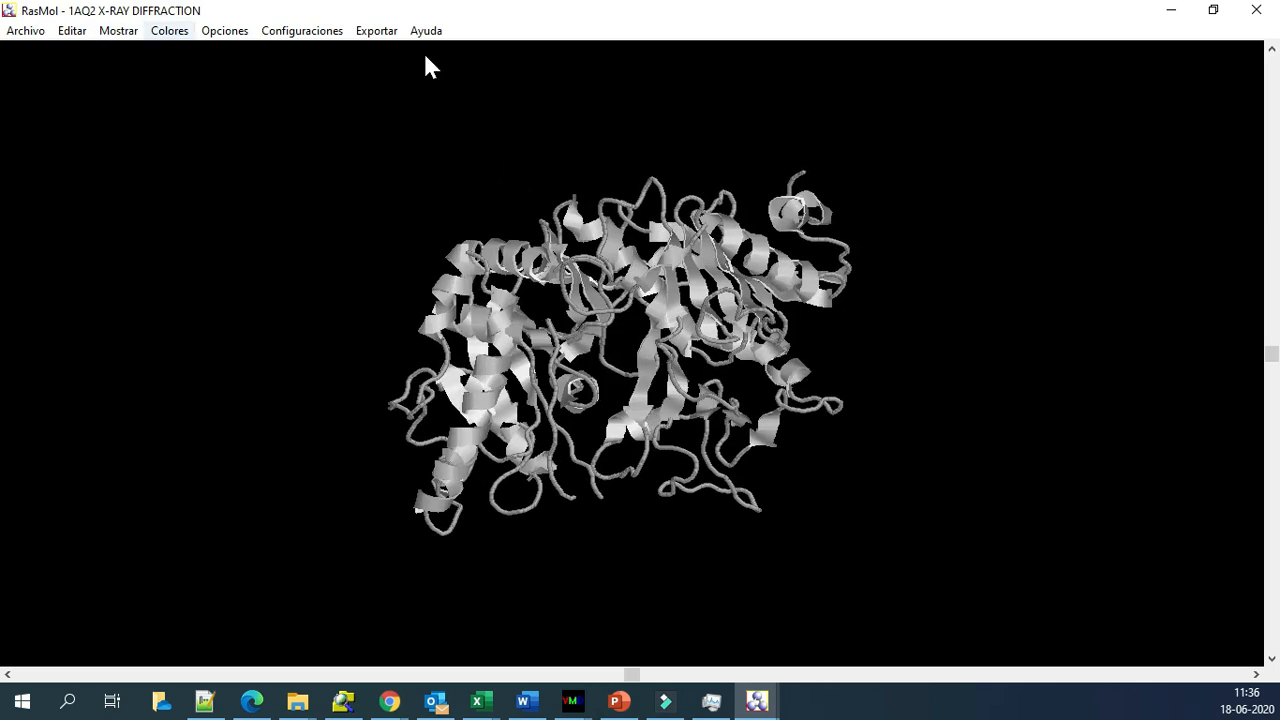
Step: Colour the cartoon by chain so it is blue, and rotate the protein to inspect its helices and sheets
key(alt+c)
key(Return)
key(alt+c)
key(Down)
key(Down)
key(Return)
drag(726, 214, 1051, 411)
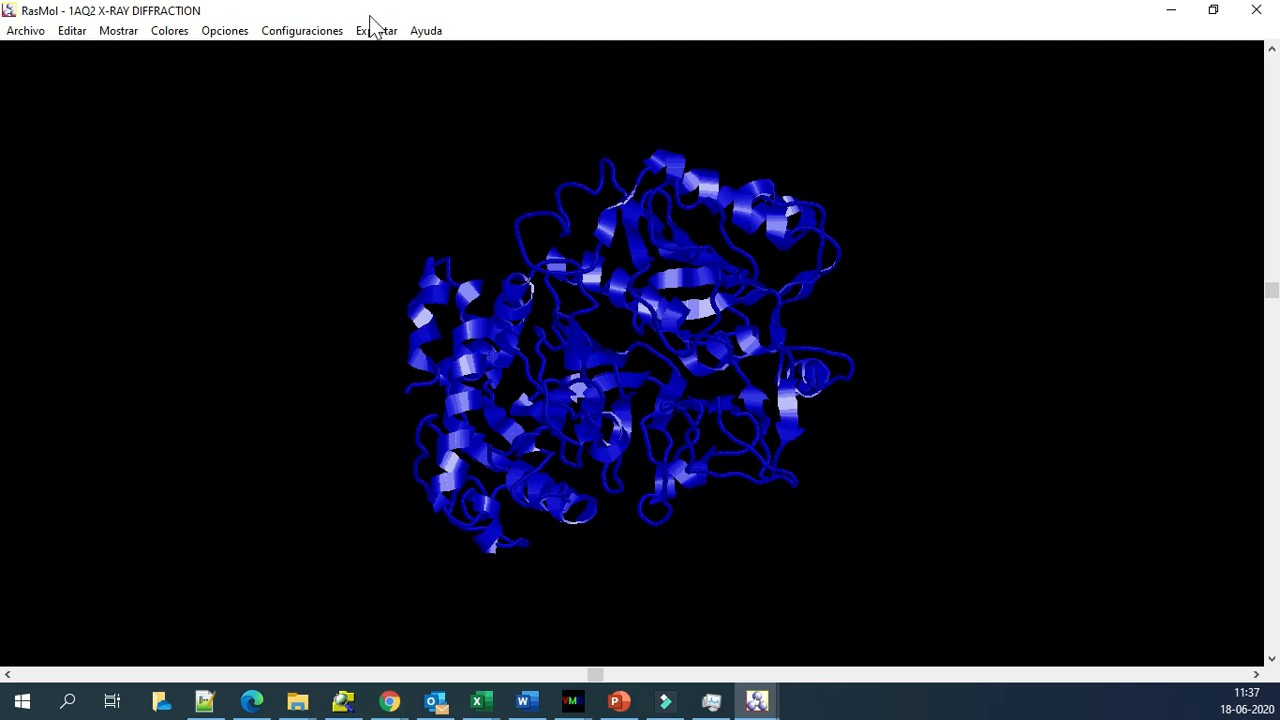
Step: Display the protein as a wireframe (Alambre) and rotate it to inspect the chain and the red ligands
click(118, 30)
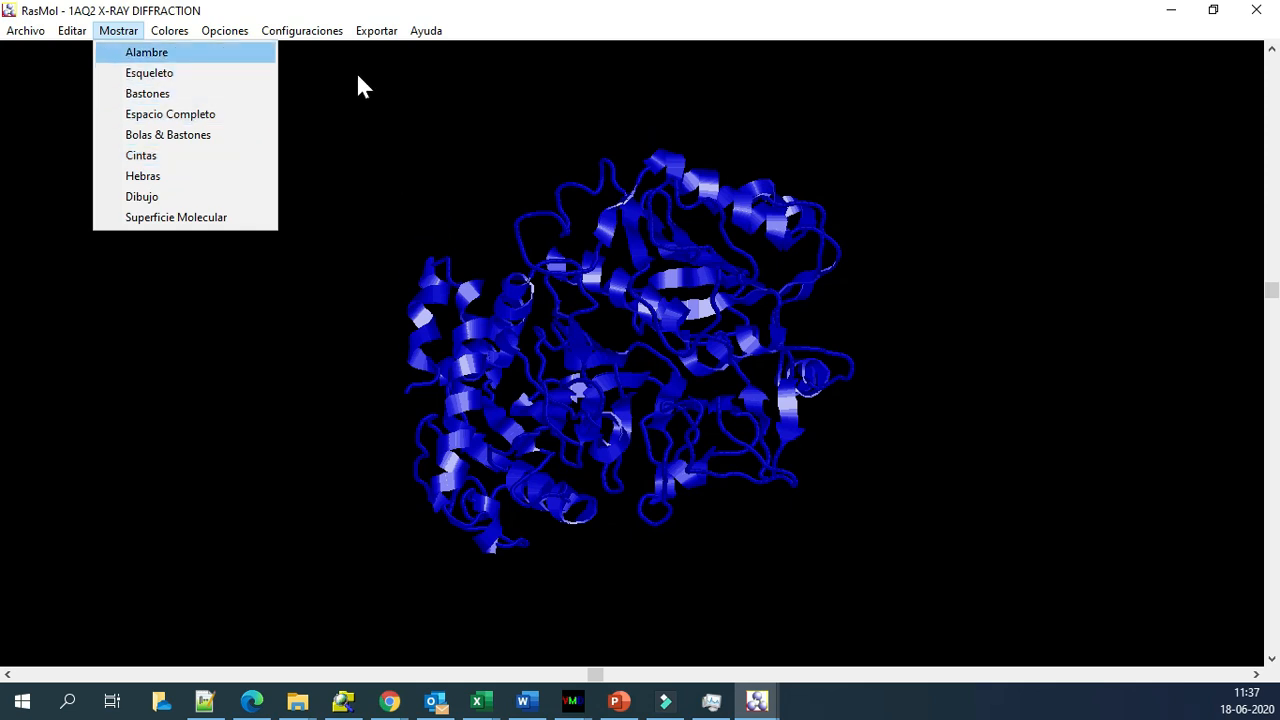
key(Return)
drag(834, 319, 994, 502)
right_drag(1057, 612, 1020, 563)
right_drag(1235, 631, 1197, 643)
drag(1197, 643, 1248, 626)
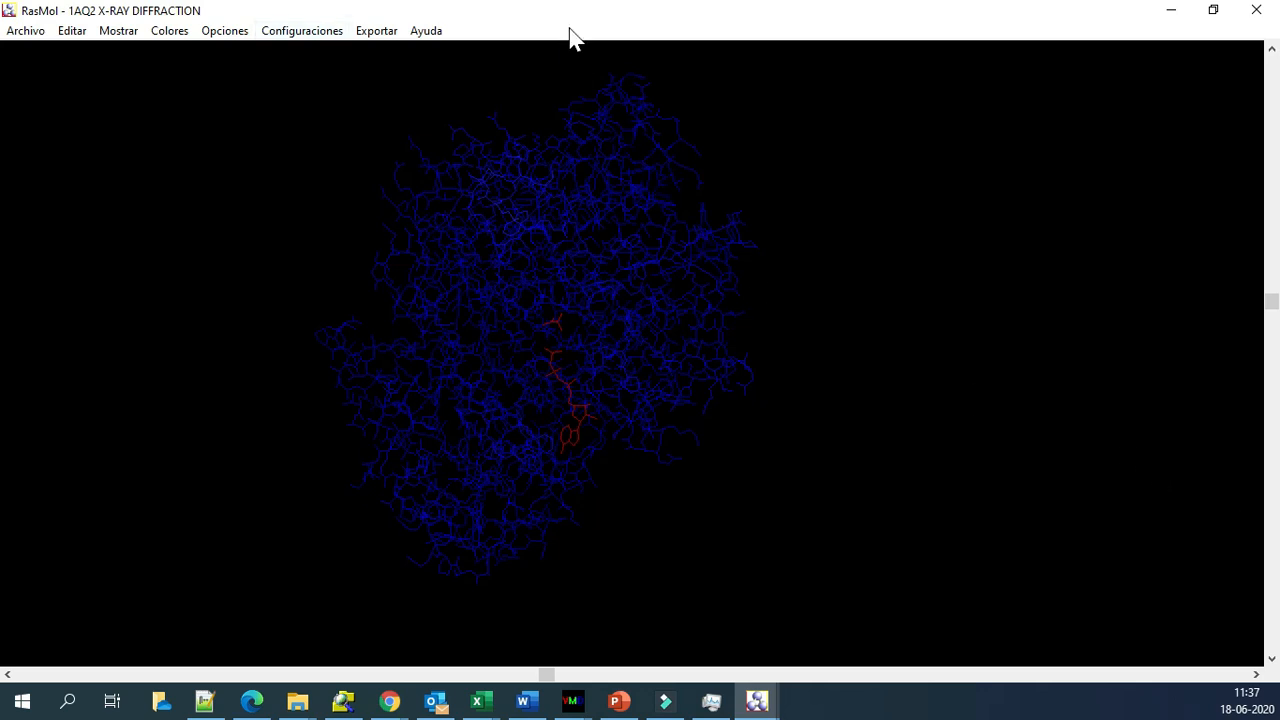
Step: Review the available picking and rotation settings, the export formats and the display representations
click(225, 30)
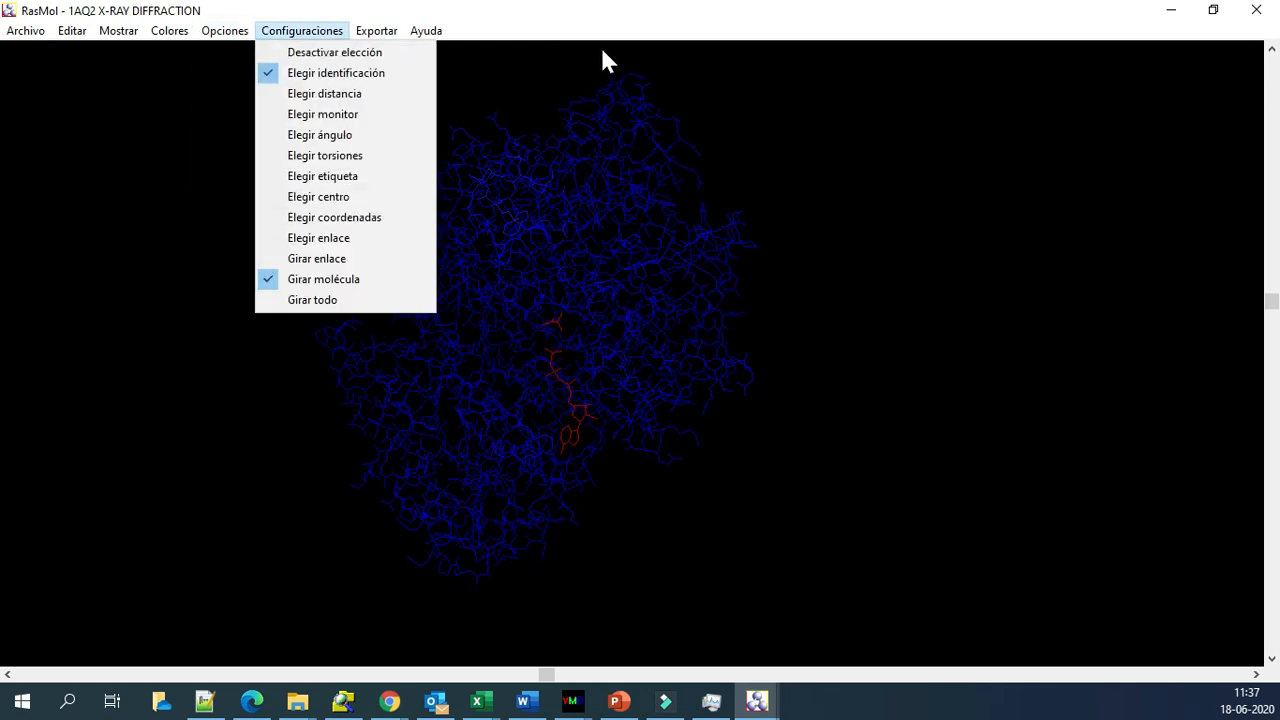
mouse_move(376, 30)
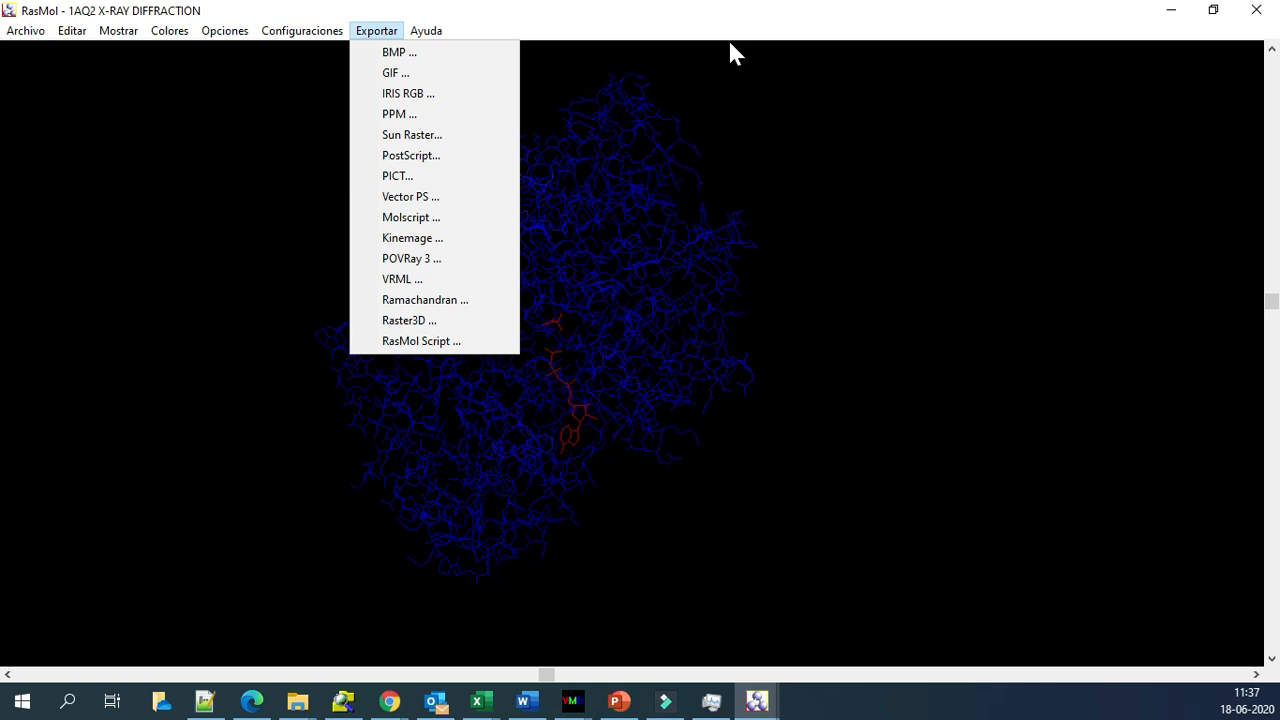
mouse_move(426, 30)
key(Left)
key(Left)
key(Left)
key(Left)
key(Left)
key(Left)
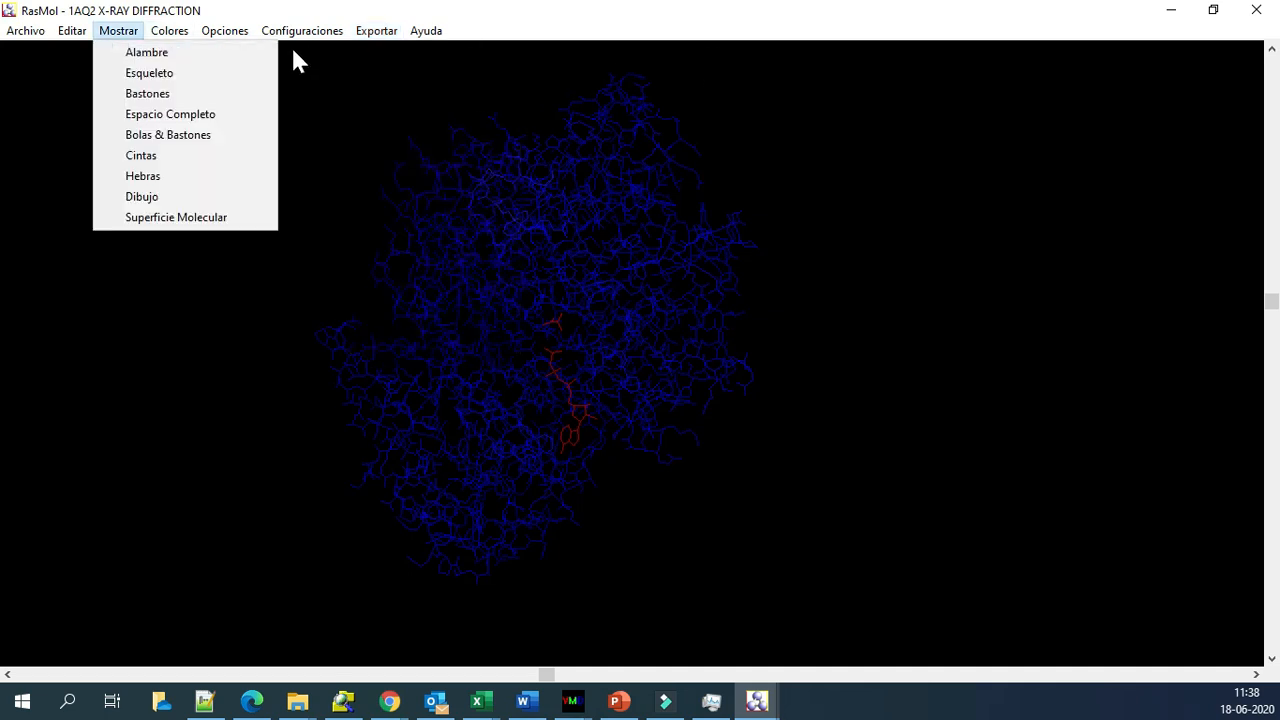
key(Up)
key(Up)
key(Return)
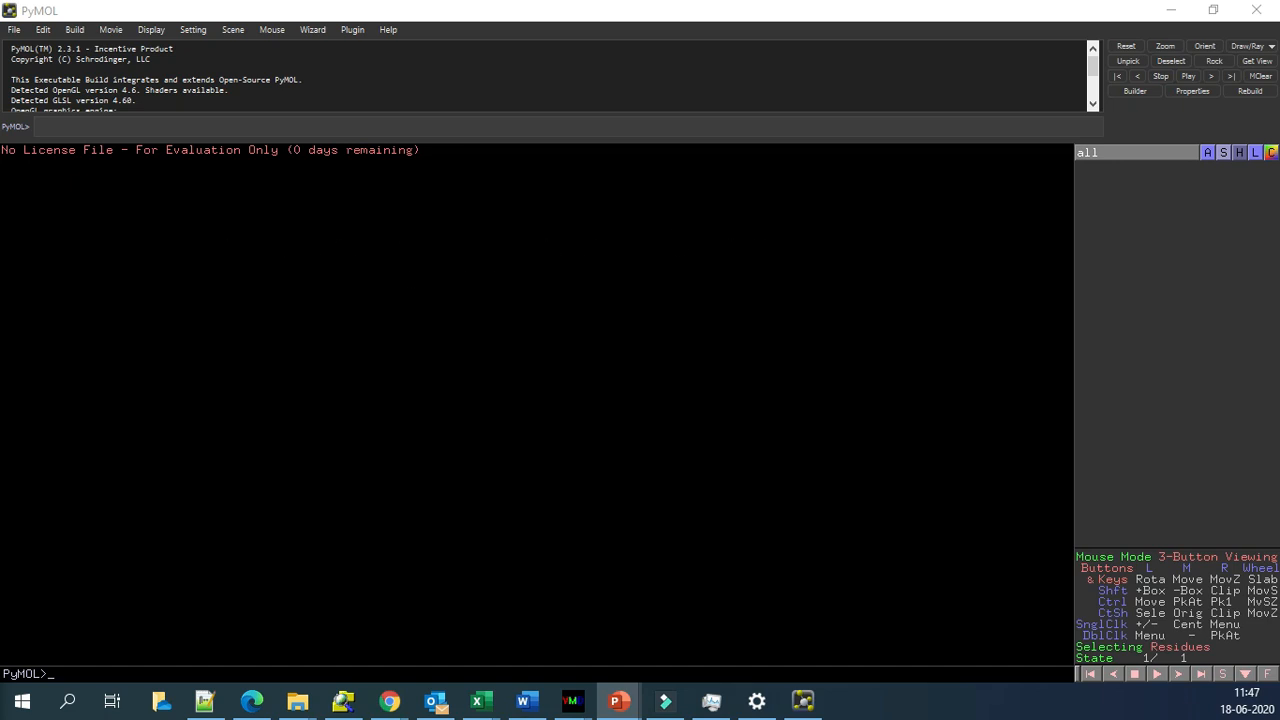
Step: Switch to PyMOL and download the PDB structure with the ID 1aq2
click(407, 126)
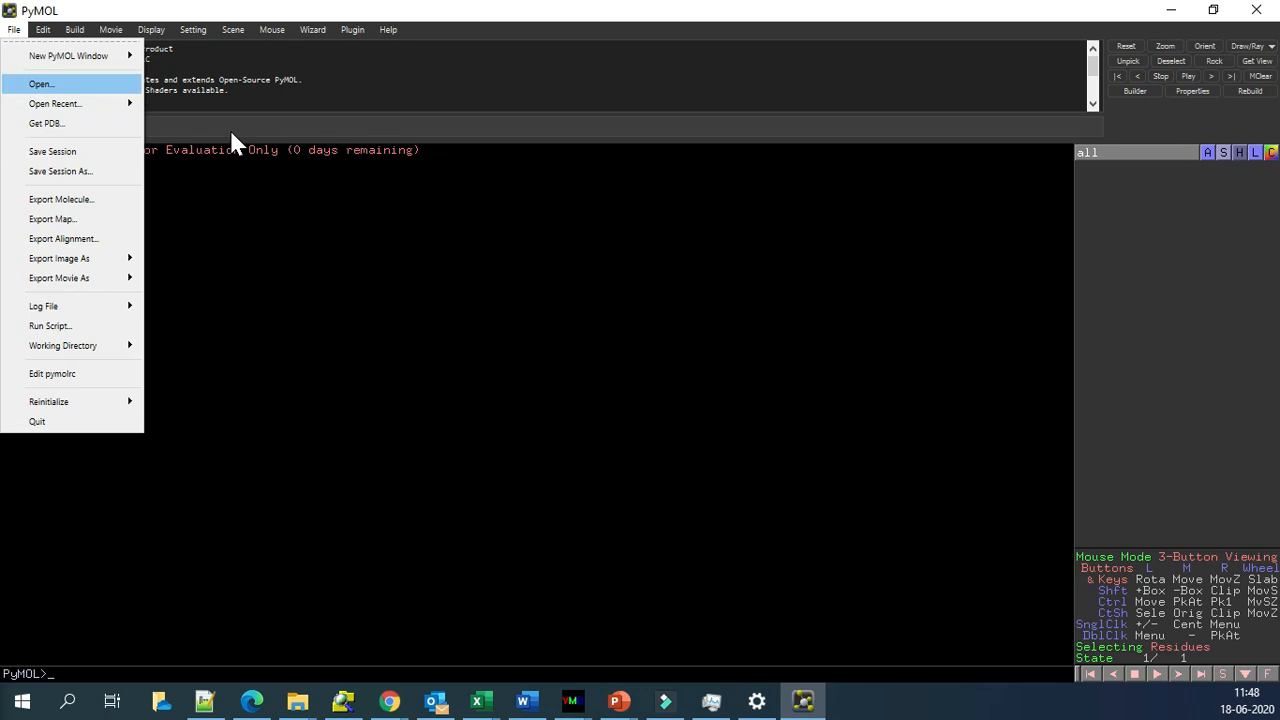
key(Return)
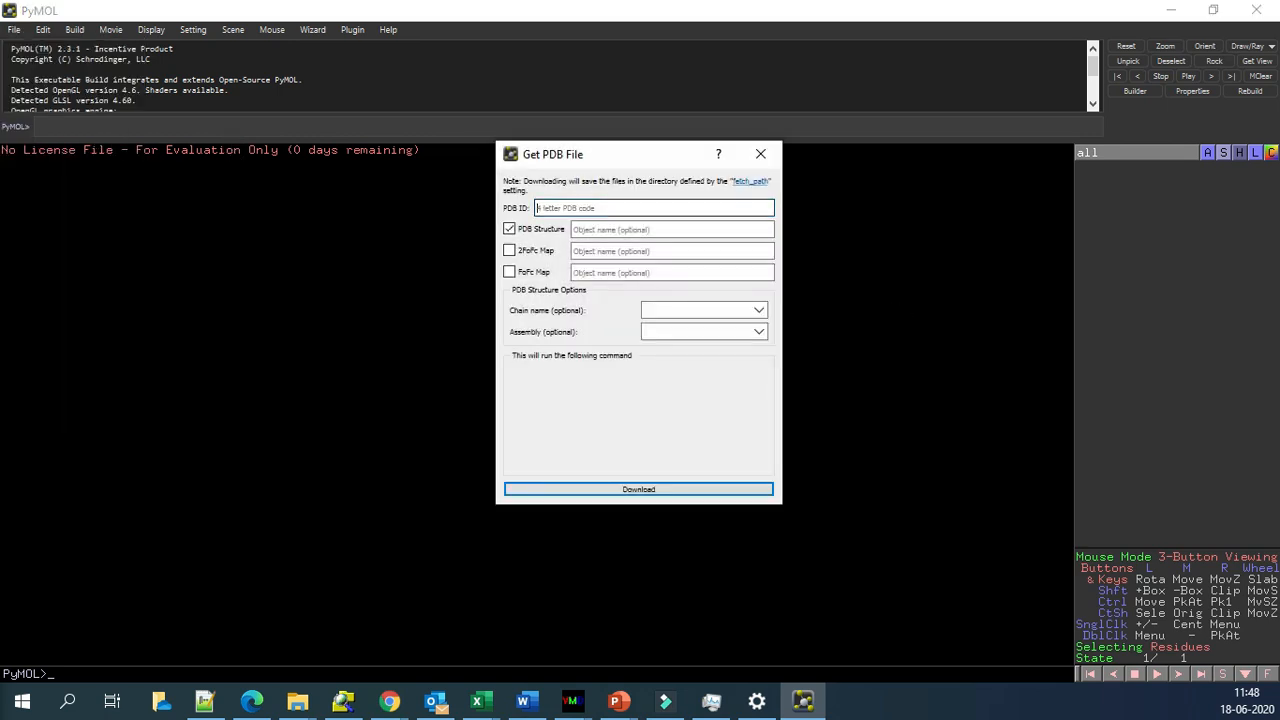
text(1aq2)
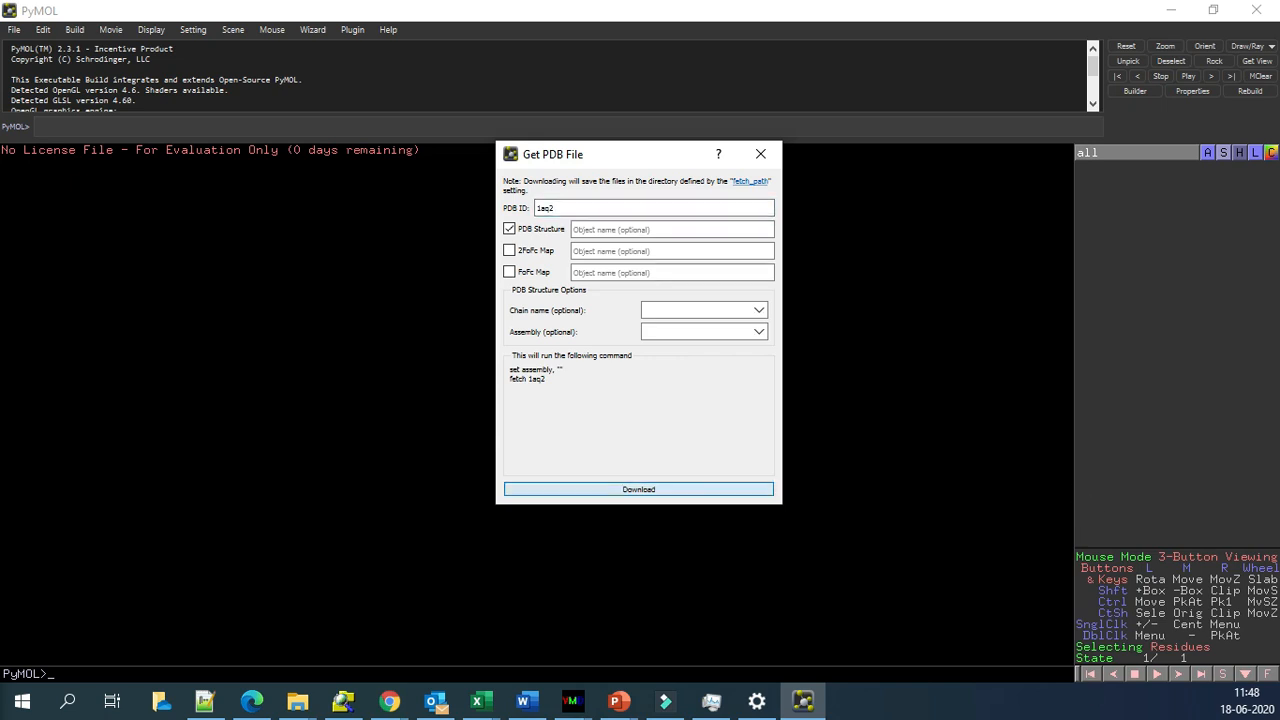
key(Return)
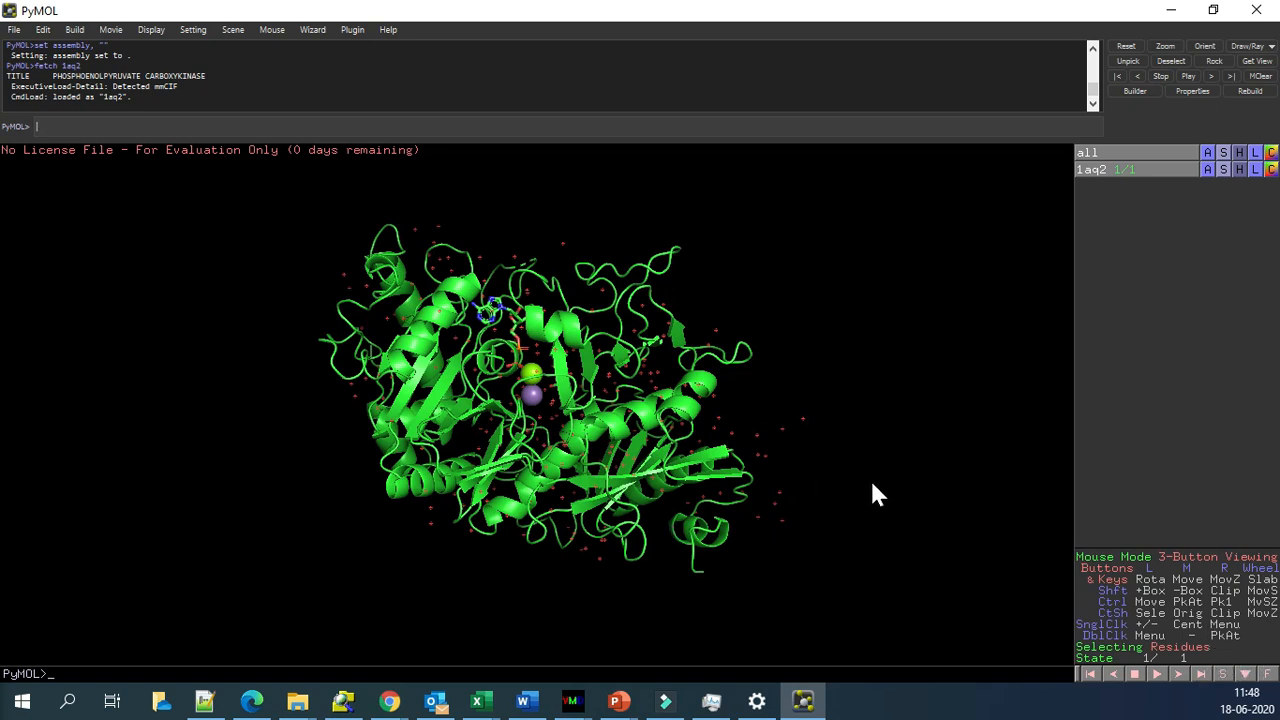
Step: Rotate, move and zoom the 1aq2 structure to examine its cartoon, ligands, metal ions and waters from several sides
mouse_move(48, 488)
mouse_down()
mouse_move(29, 520)
mouse_move(32, 499)
mouse_up()
drag(118, 622, 121, 566)
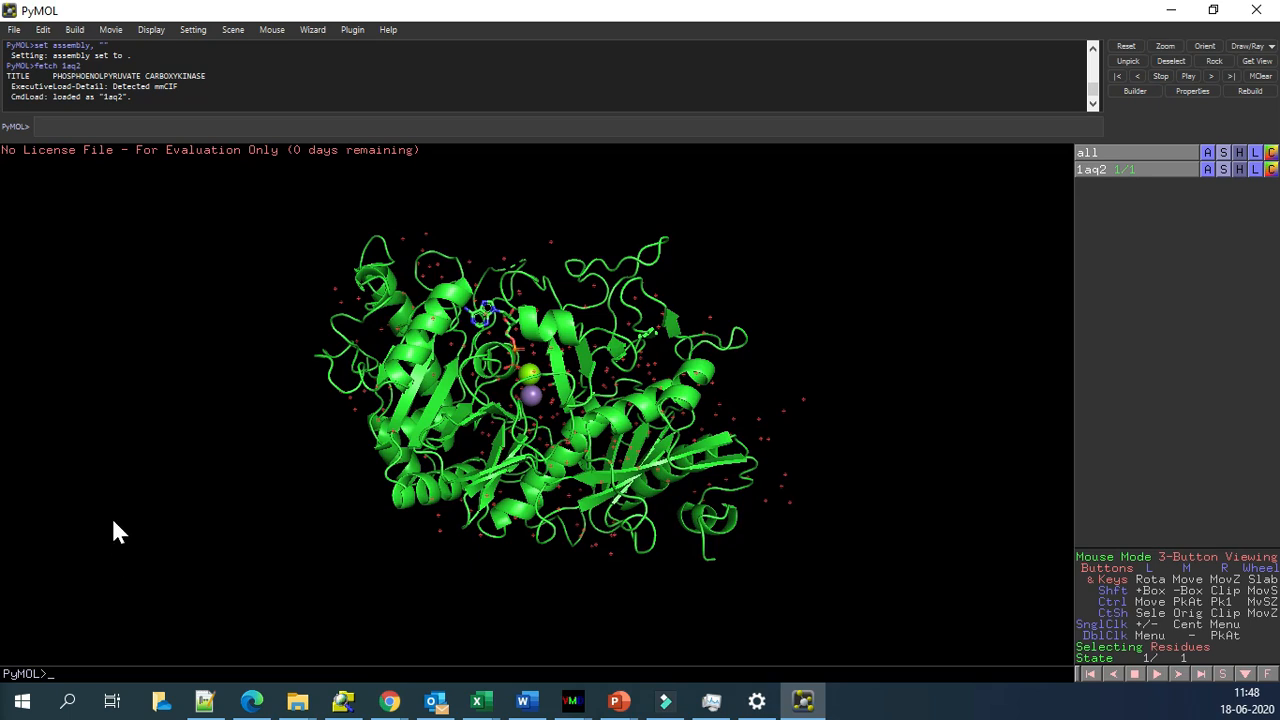
drag(113, 532, 192, 539)
right_drag(225, 536, 1203, 634)
right_drag(82, 543, 314, 423)
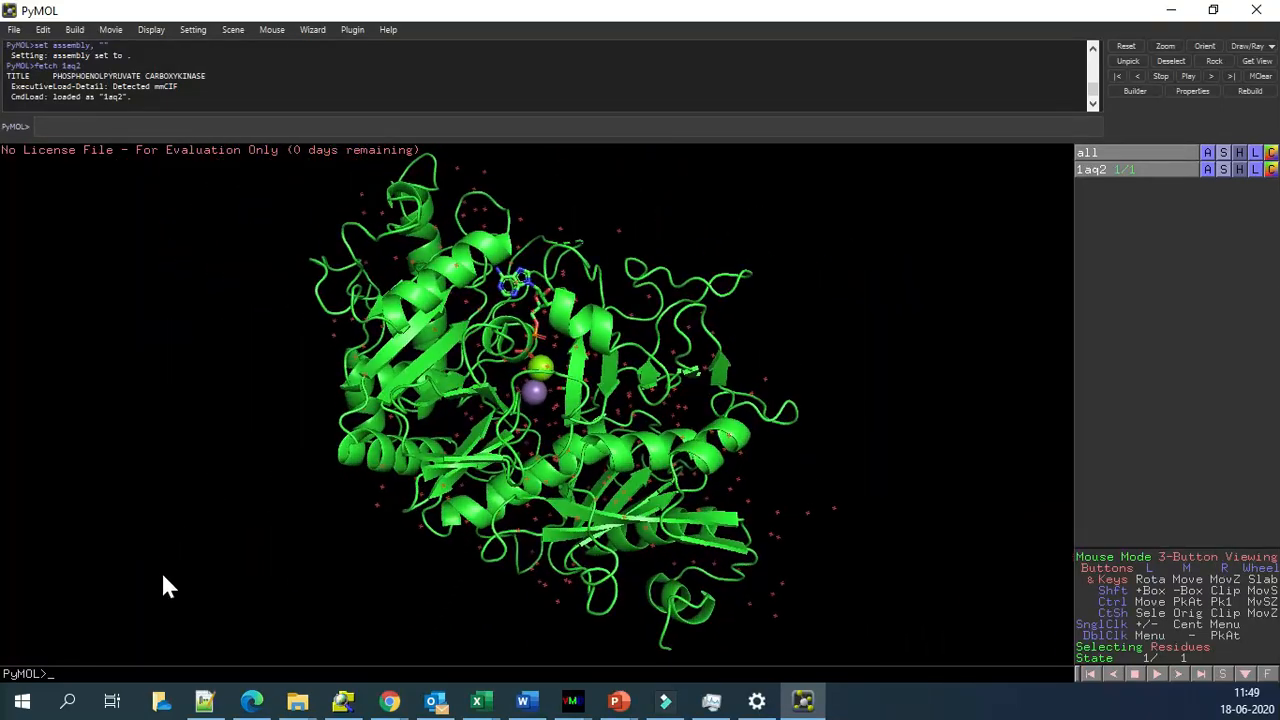
middle_drag(174, 480, 149, 442)
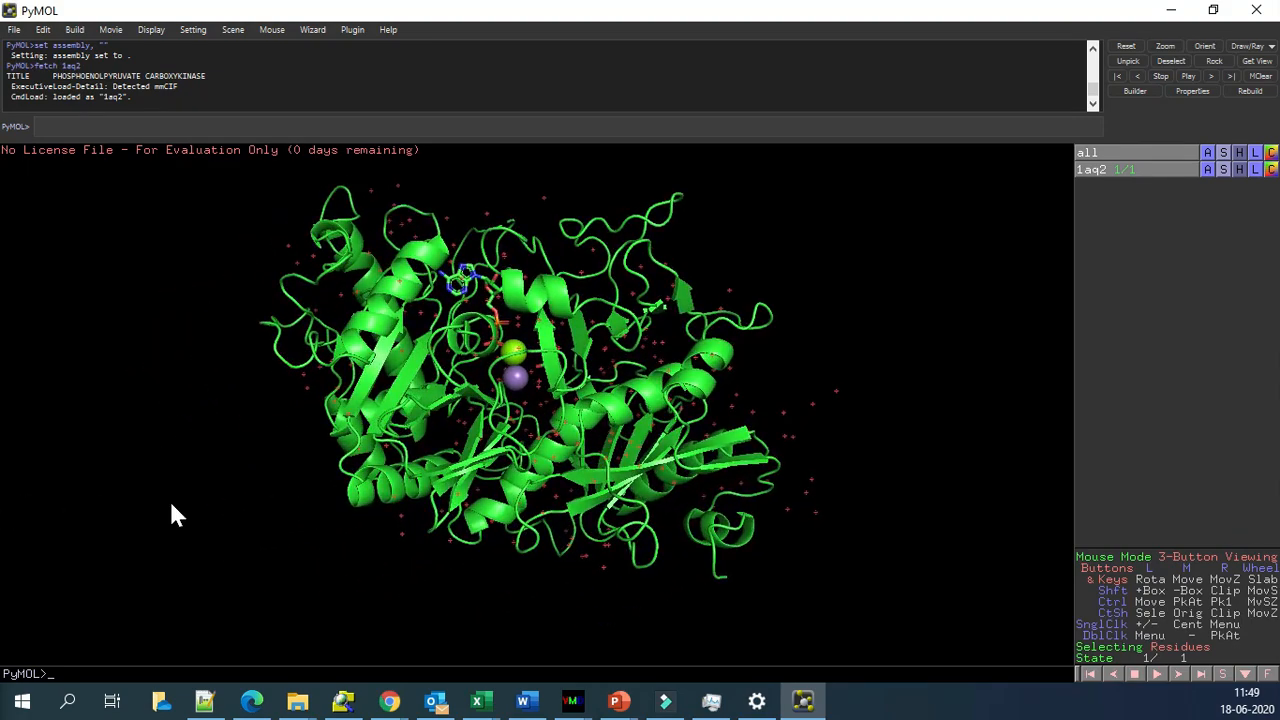
drag(1050, 500, 886, 630)
right_drag(886, 621, 1072, 547)
right_drag(1049, 458, 1071, 634)
right_drag(954, 558, 977, 636)
drag(856, 631, 989, 609)
drag(1063, 503, 1062, 583)
right_drag(1058, 571, 1050, 270)
right_drag(1162, 600, 1148, 375)
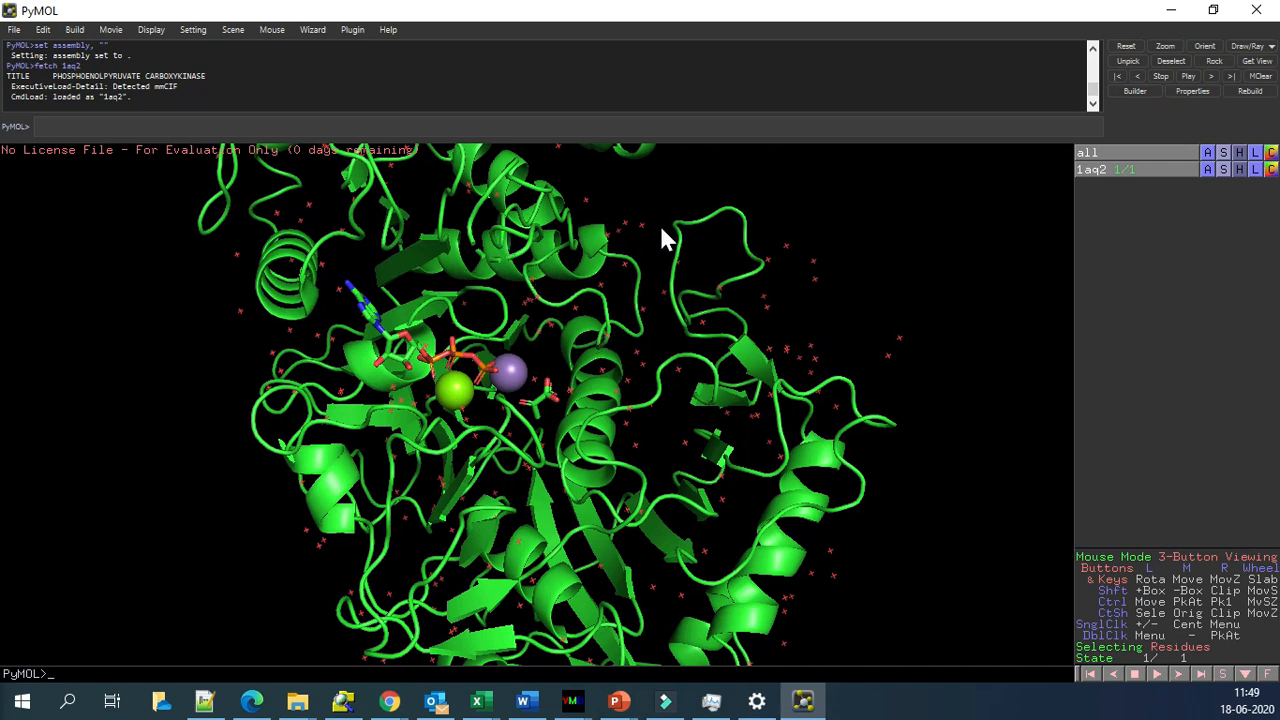
click(1207, 152)
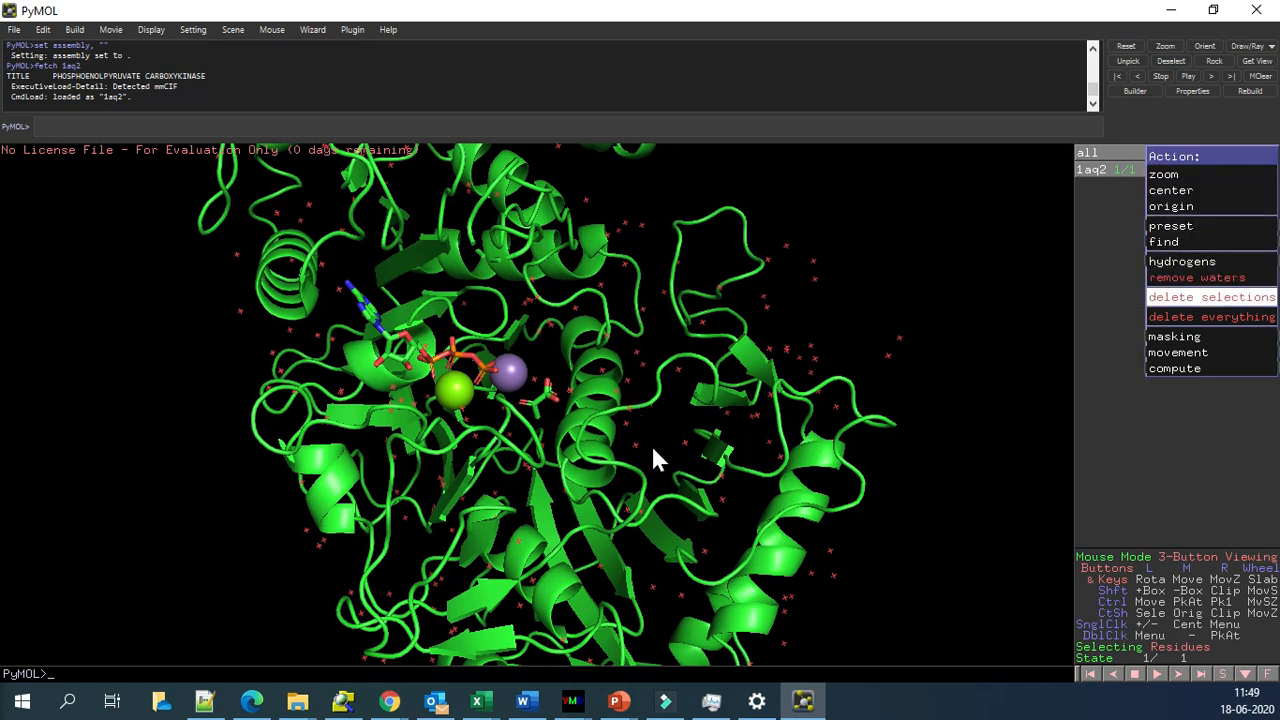
click(650, 661)
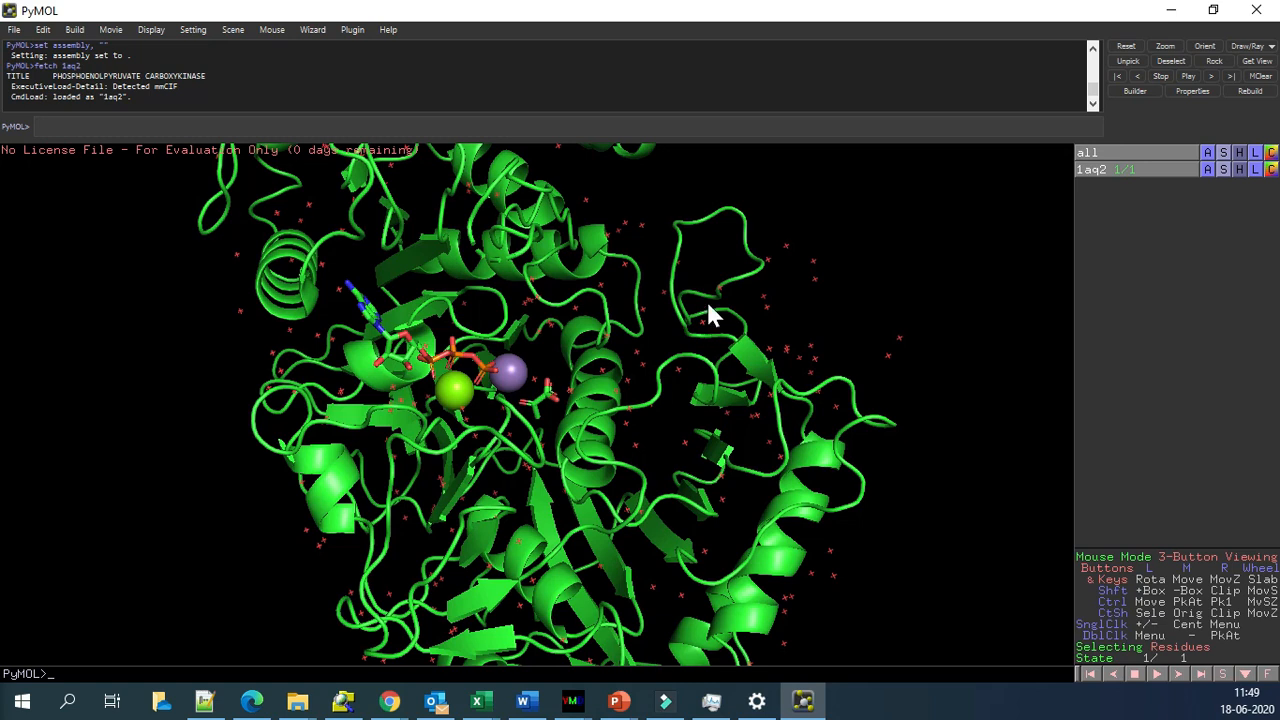
click(698, 234)
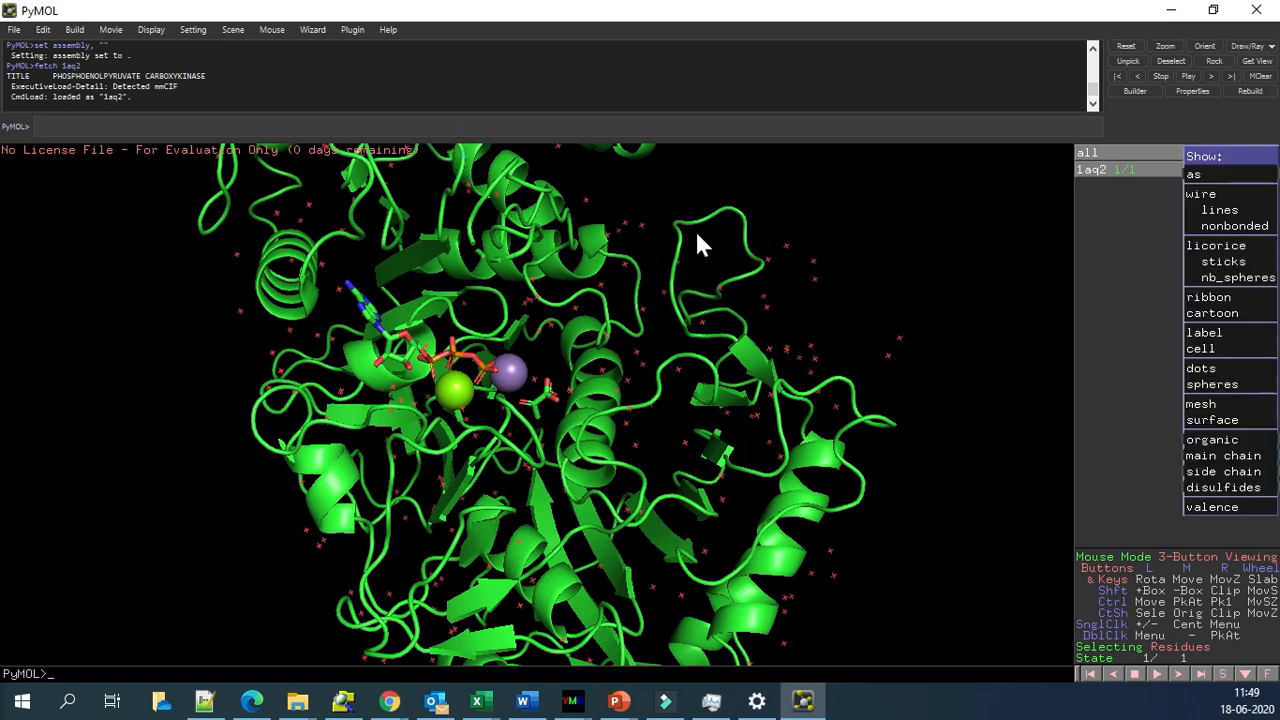
mouse_move(1200, 174)
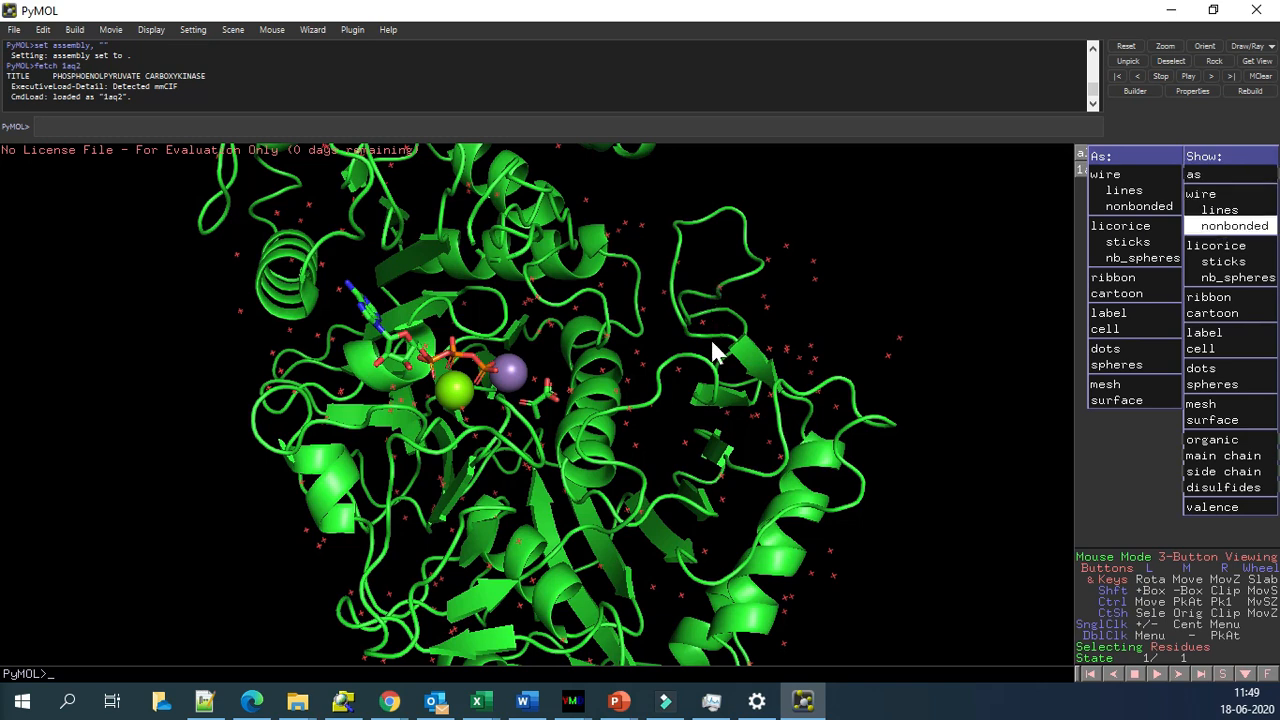
click(524, 416)
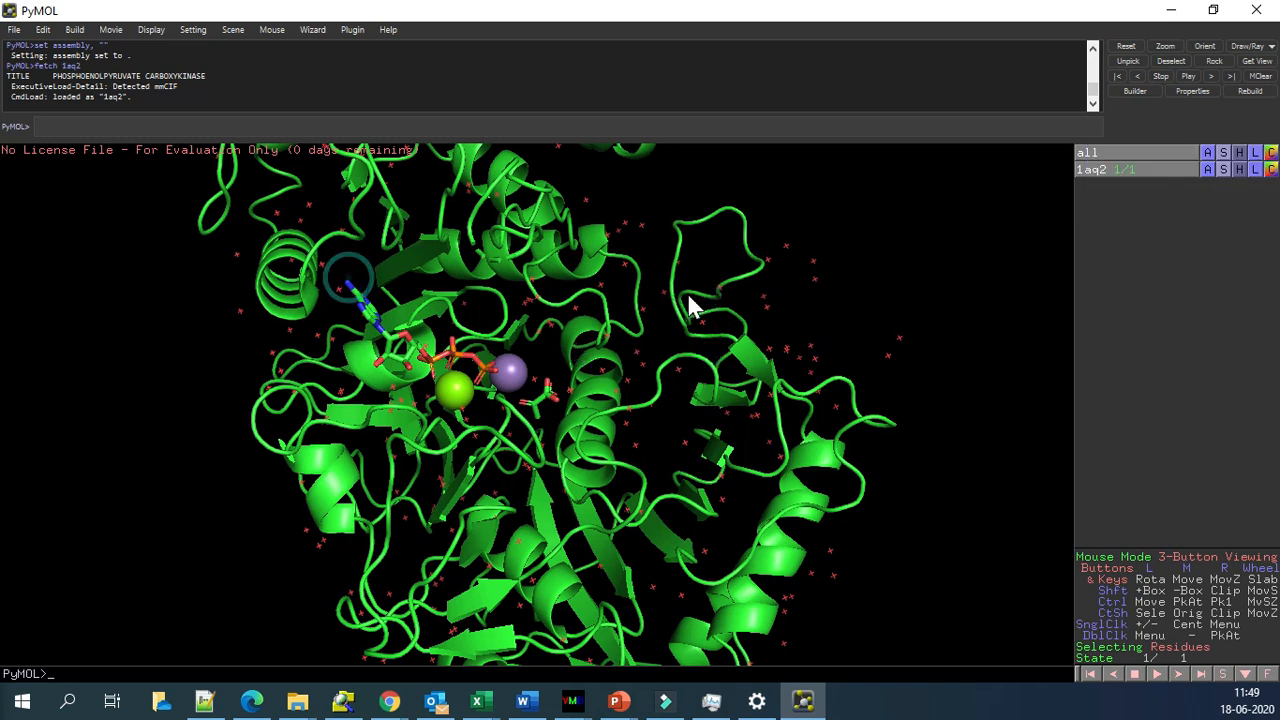
Step: Hide every representation of all objects and show only the protein's cartoon
click(712, 227)
click(560, 300)
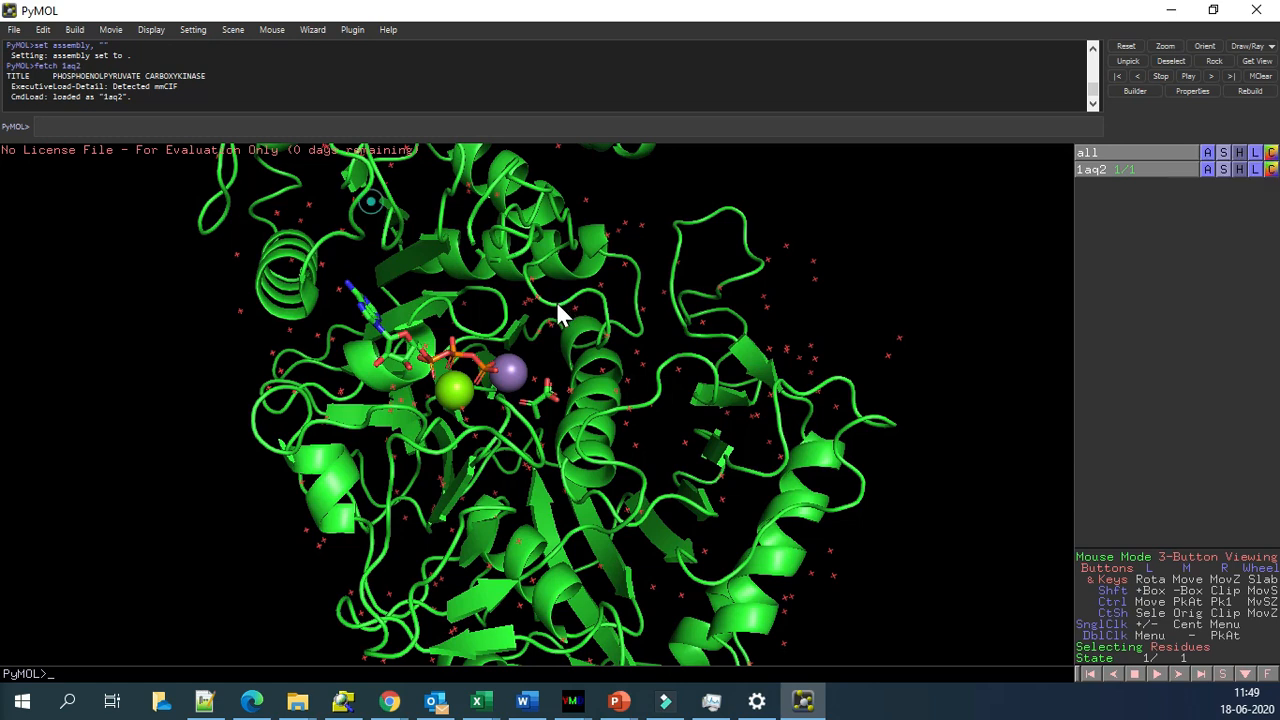
click(722, 232)
click(711, 270)
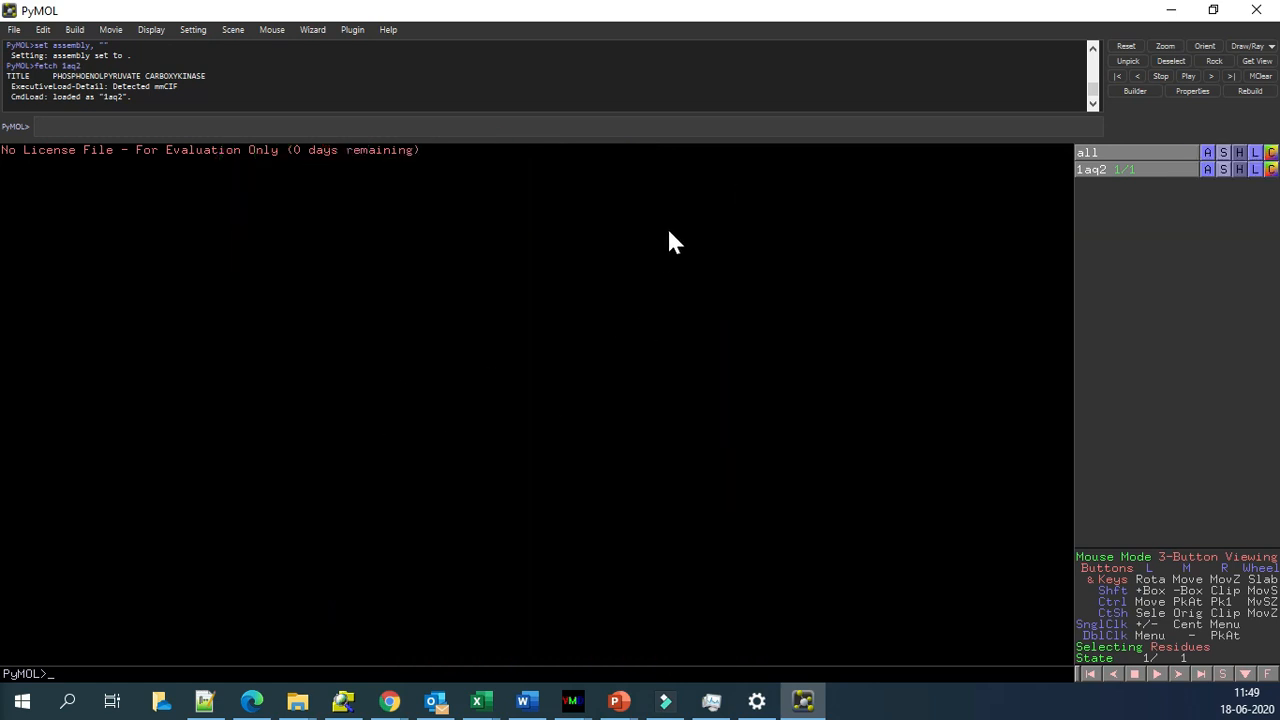
click(690, 240)
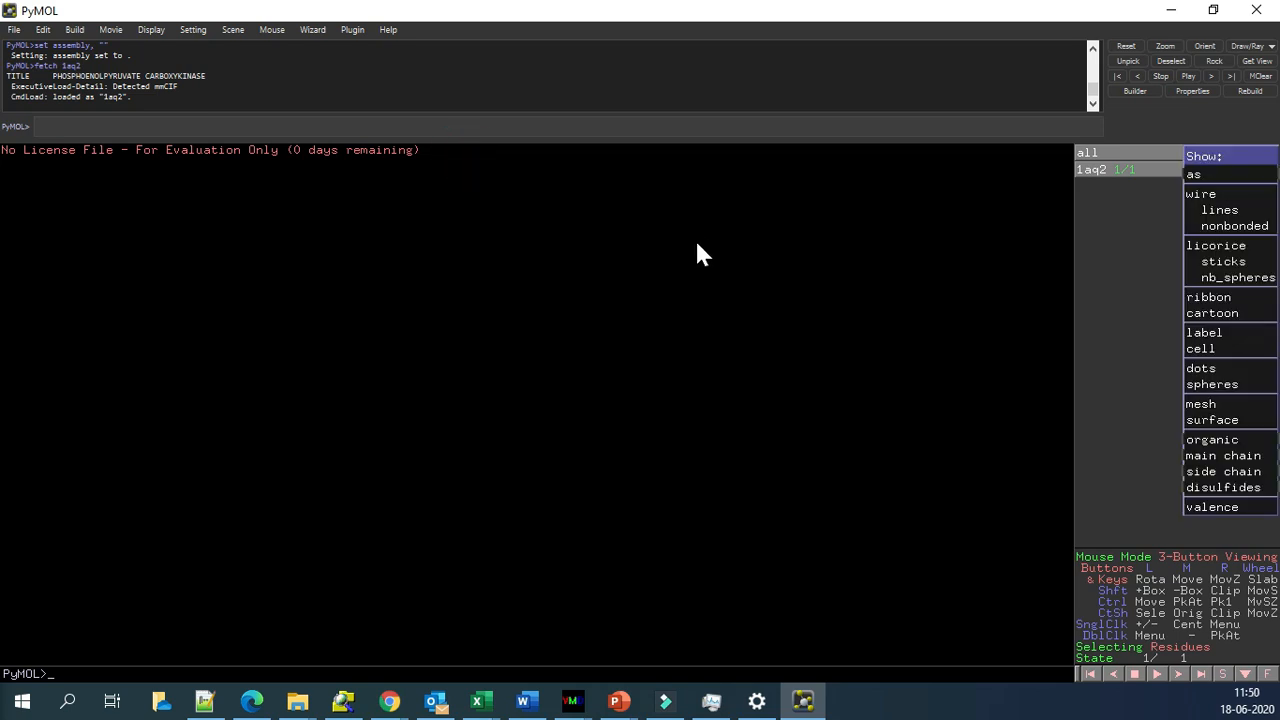
click(716, 470)
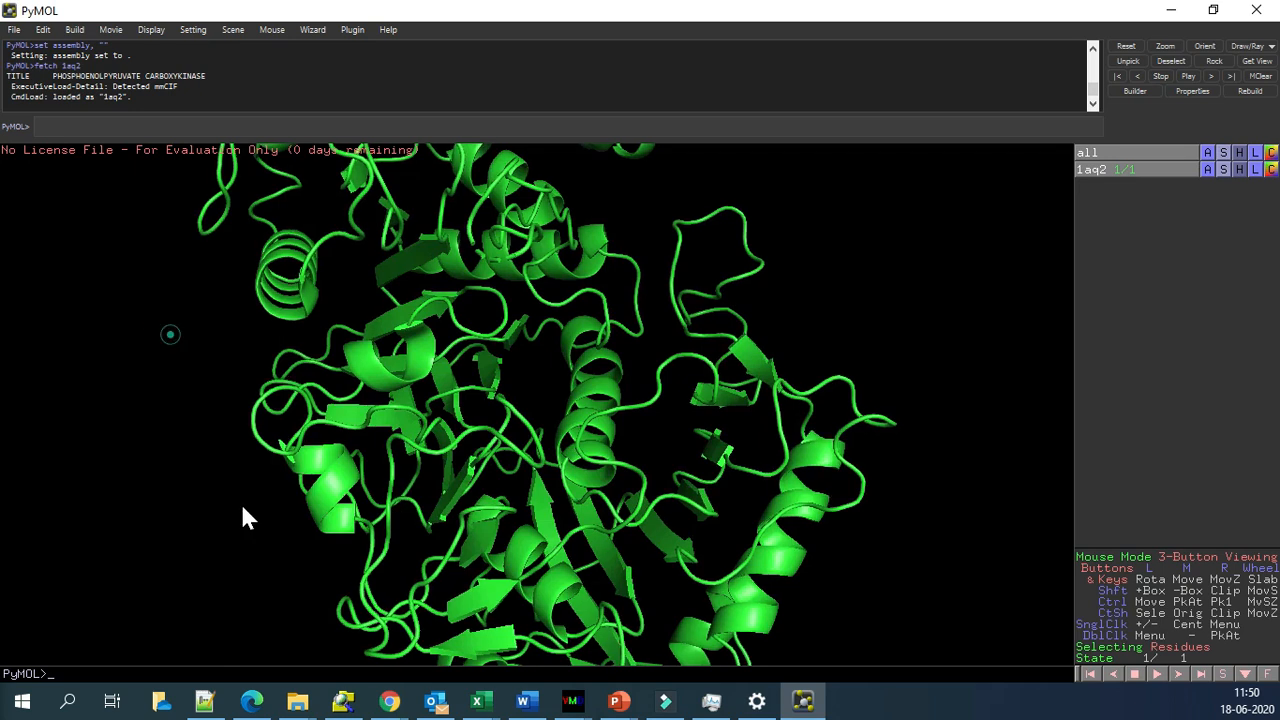
Step: Label the residues and colour the structure by secondary structure with red helices, yellow sheets and green loops
drag(147, 552, 219, 531)
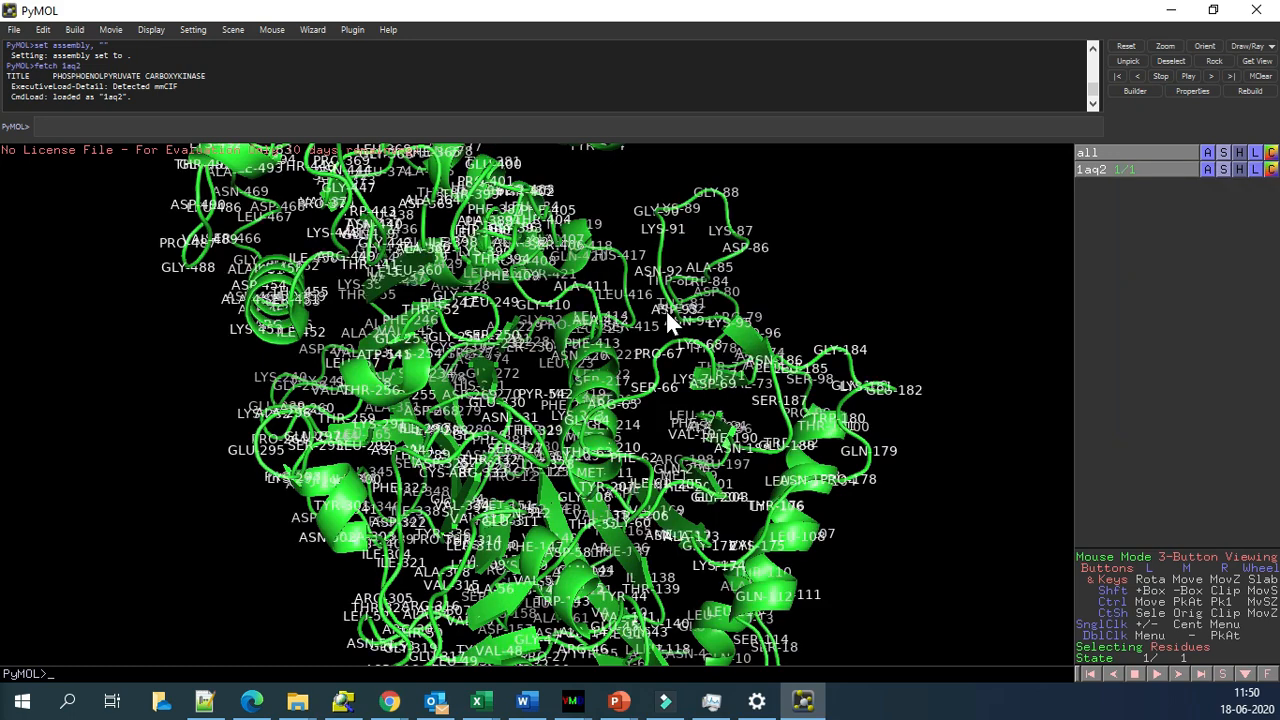
drag(340, 390, 99, 443)
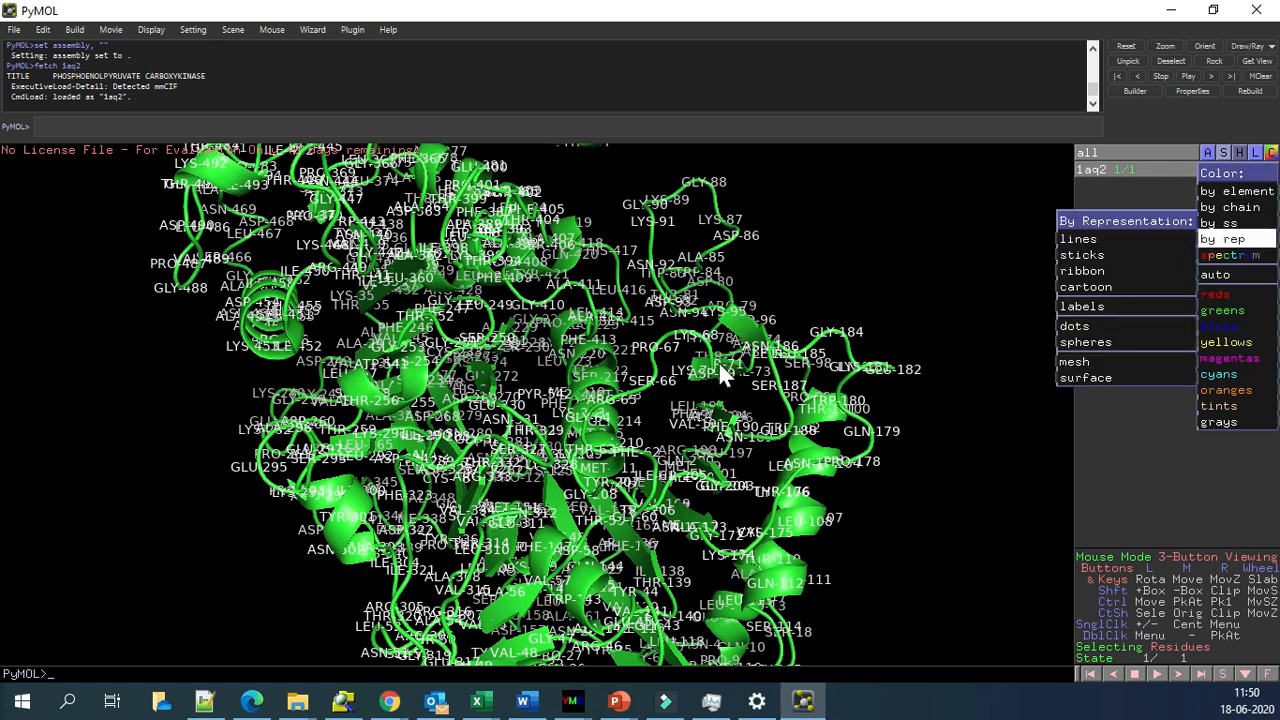
mouse_move(1228, 223)
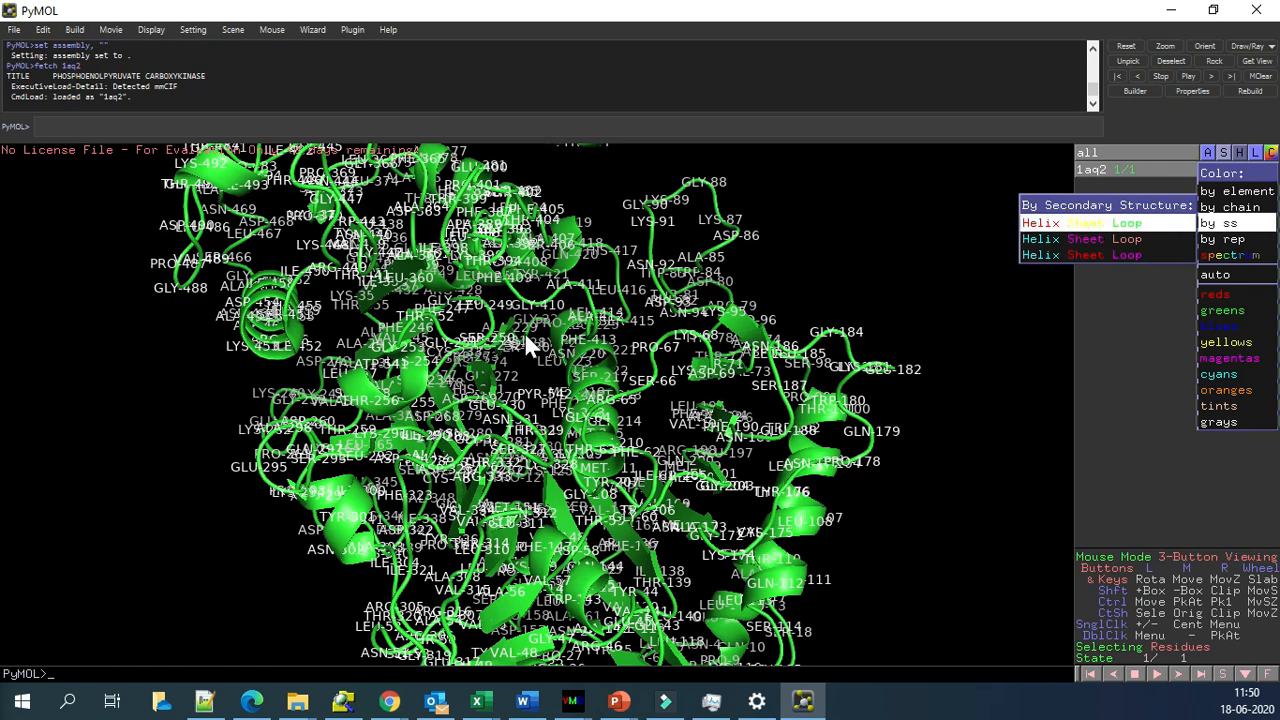
click(1045, 223)
drag(230, 387, 260, 395)
Step: Hide the residue labels and rotate the coloured cartoon to view the whole protein
click(1239, 152)
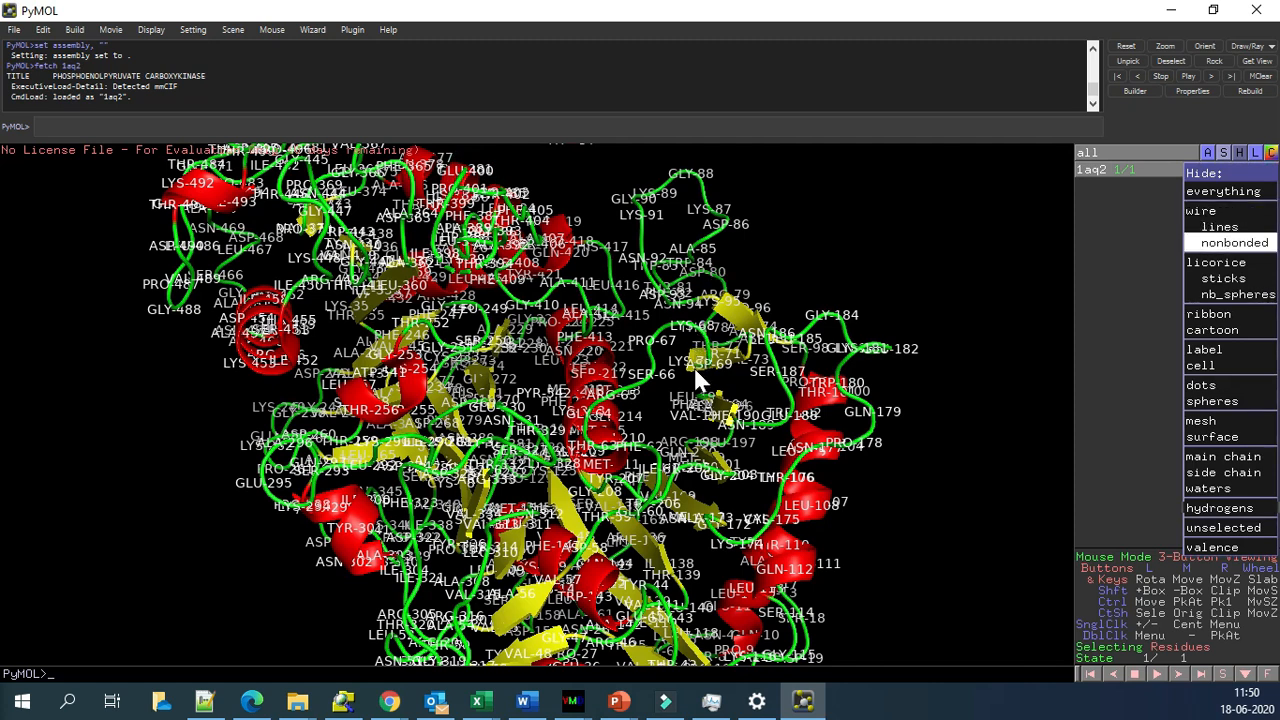
click(1206, 349)
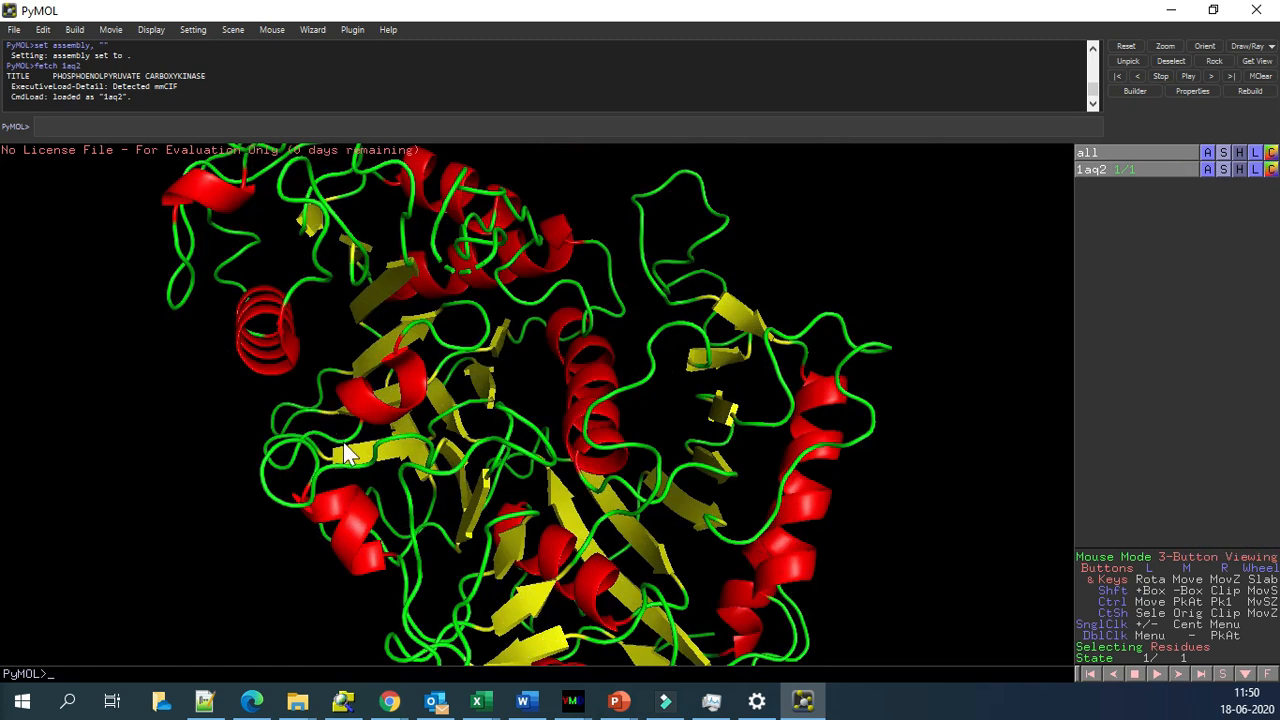
drag(290, 488, 150, 530)
drag(1205, 590, 1243, 619)
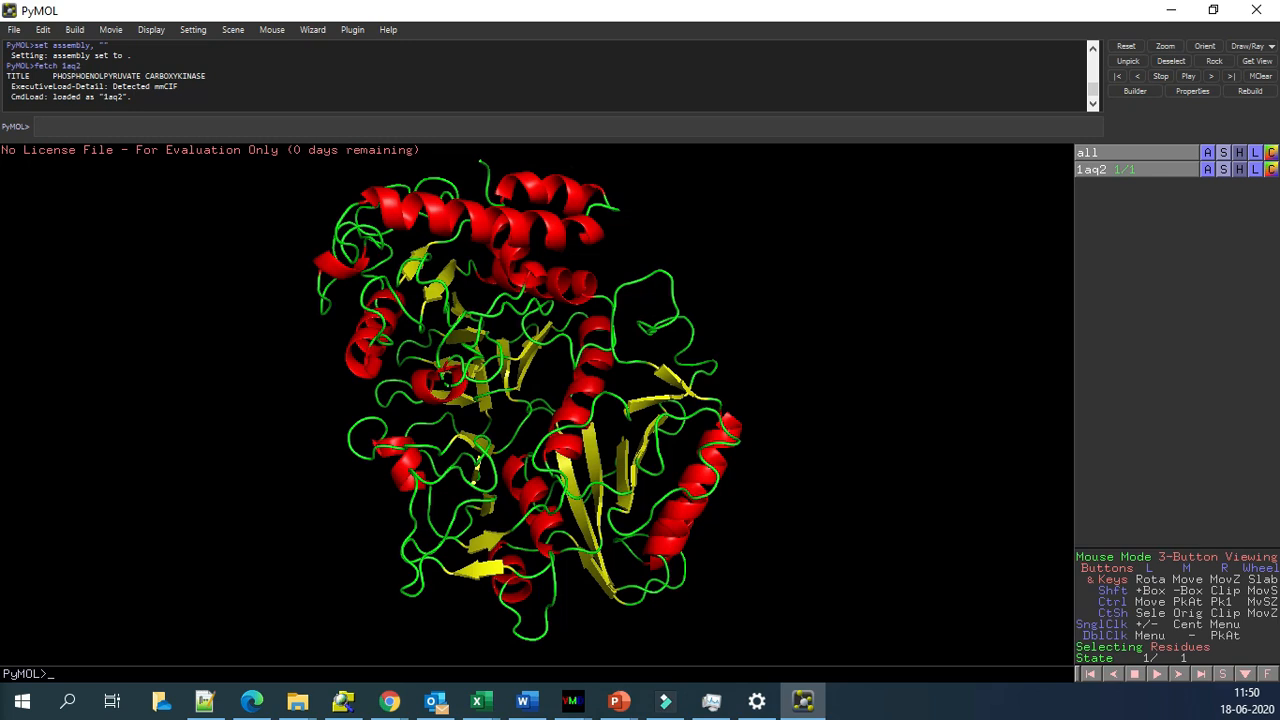
Step: Display the sequence of 1aq2 and look along it to the MN, MG, ATP, PYR and water entries
click(1222, 673)
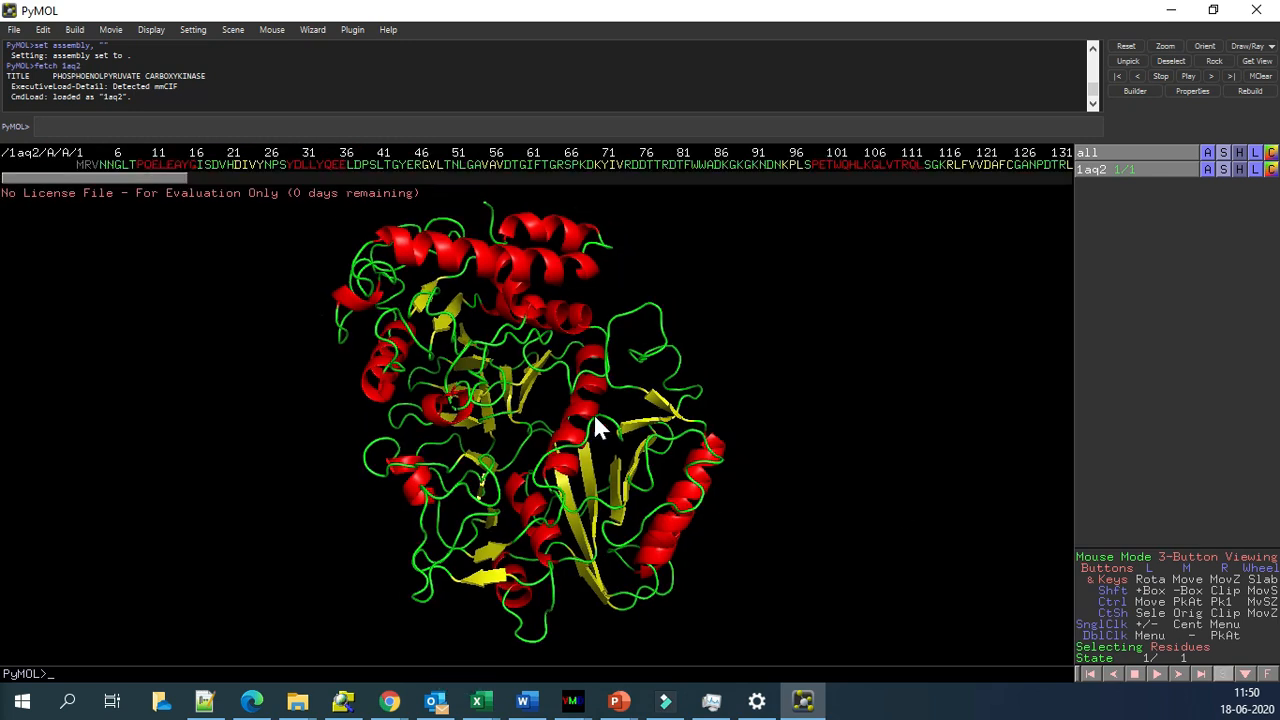
drag(185, 178, 258, 178)
drag(398, 274, 1216, 303)
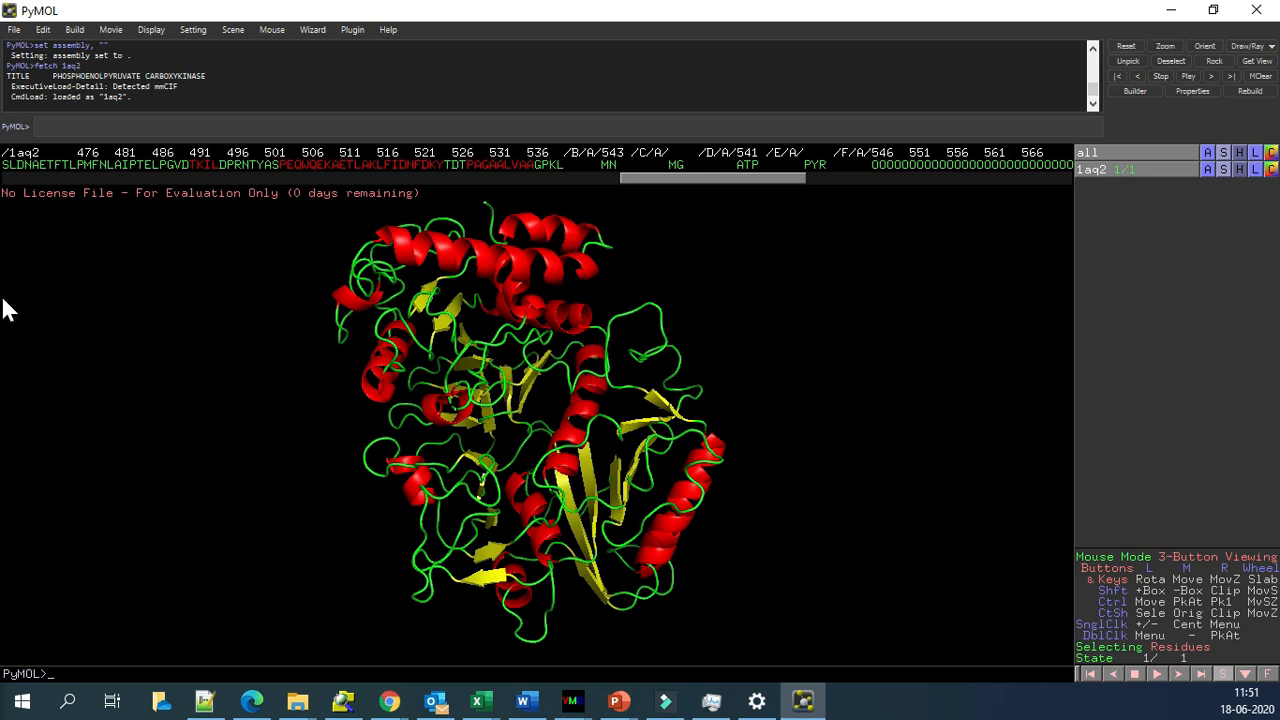
drag(712, 178, 734, 178)
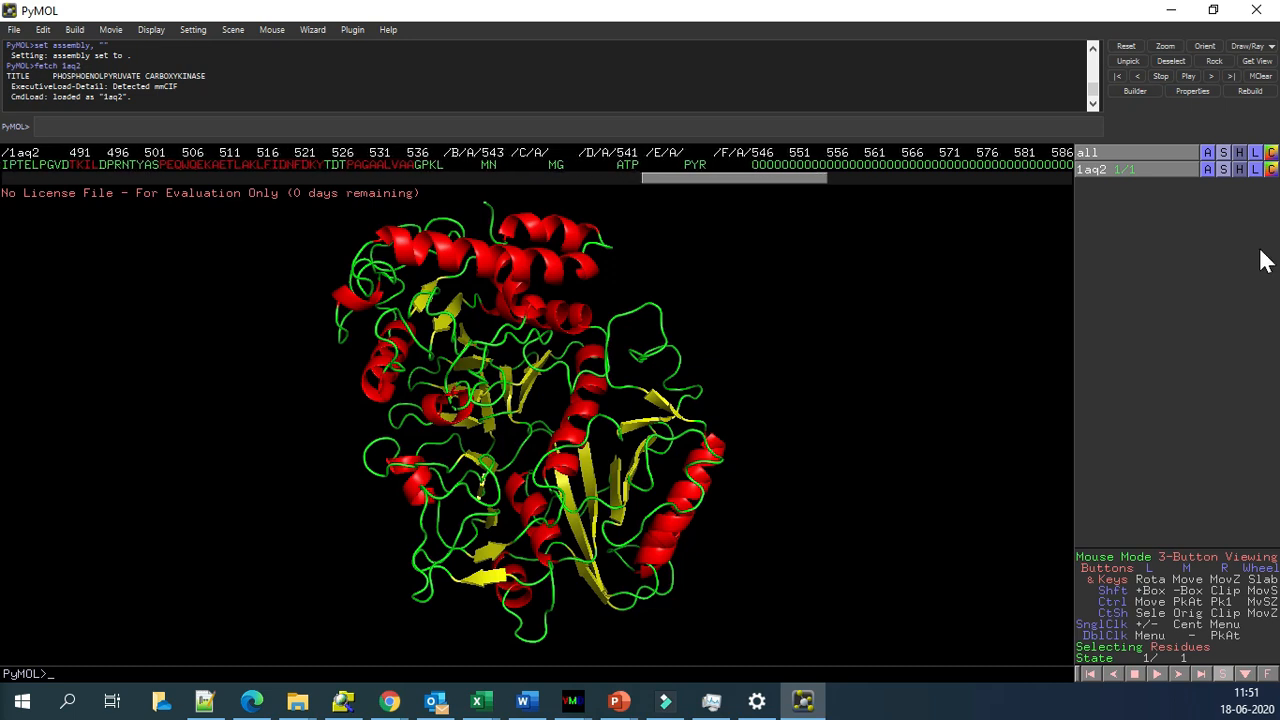
mouse_move(36, 283)
mouse_down()
mouse_move(93, 283)
mouse_move(54, 283)
mouse_up()
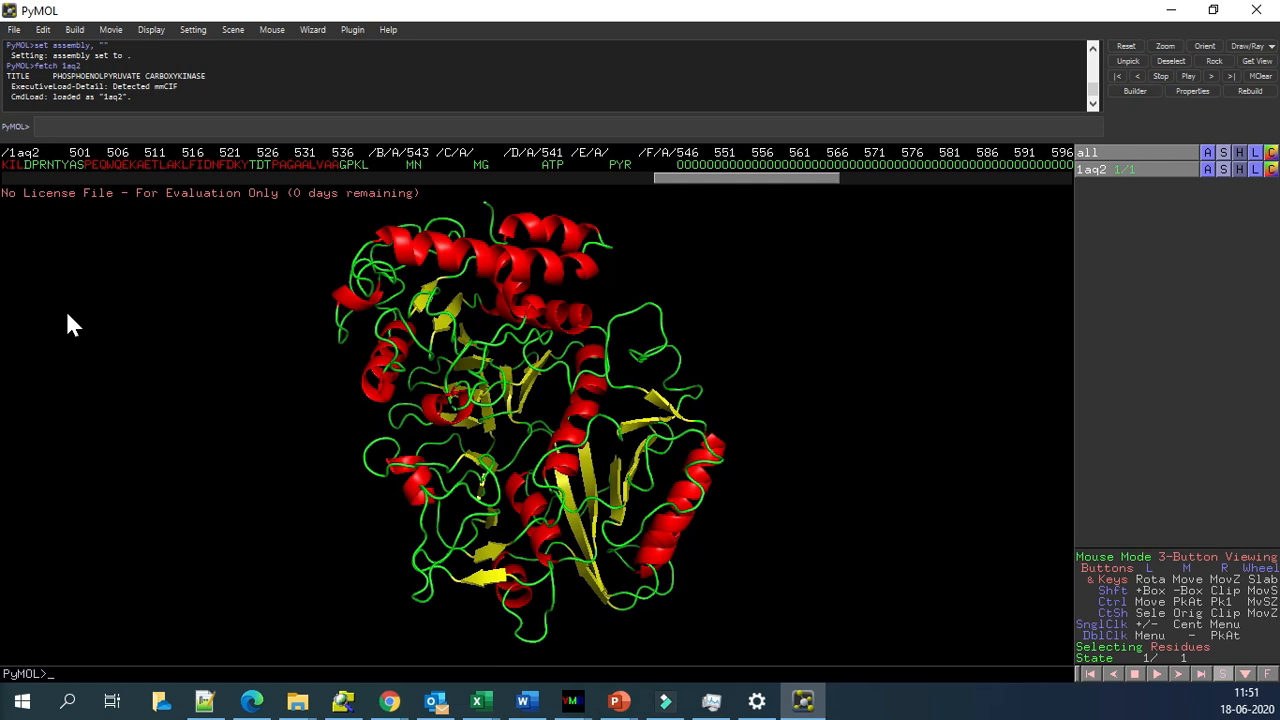
Step: Select the MN ion in the sequence and rename the selection MN
click(756, 266)
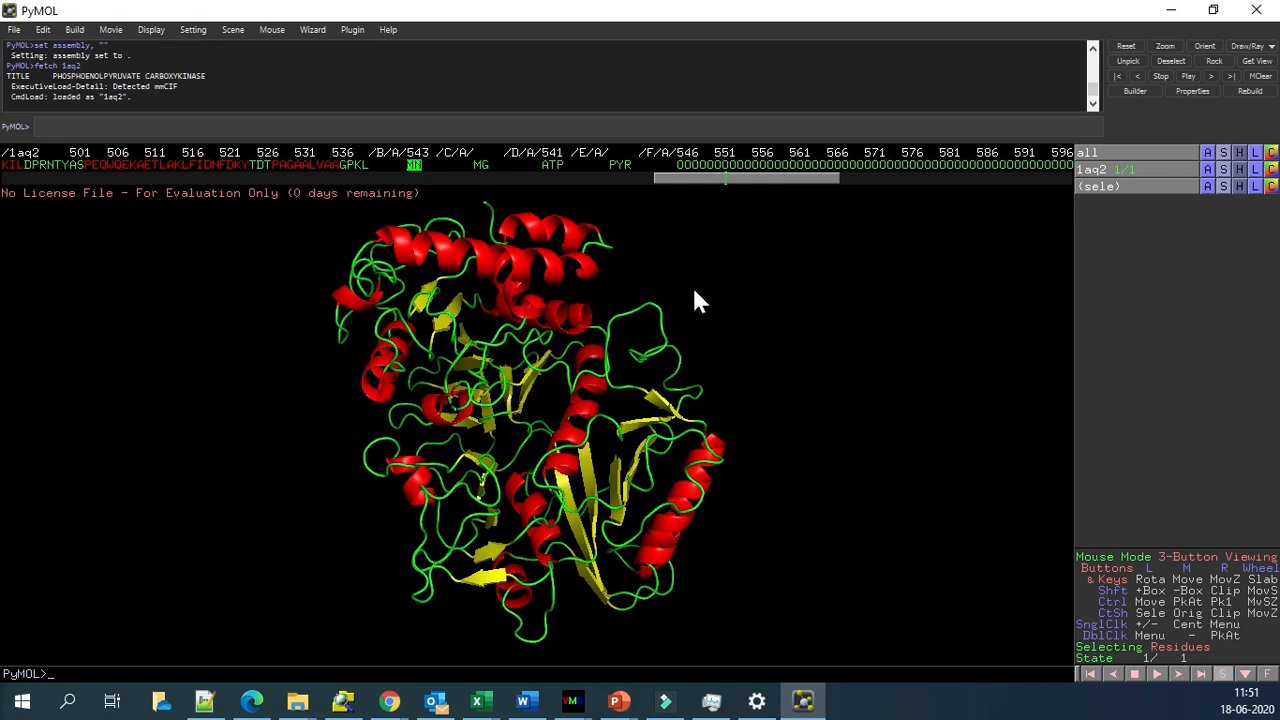
click(1207, 186)
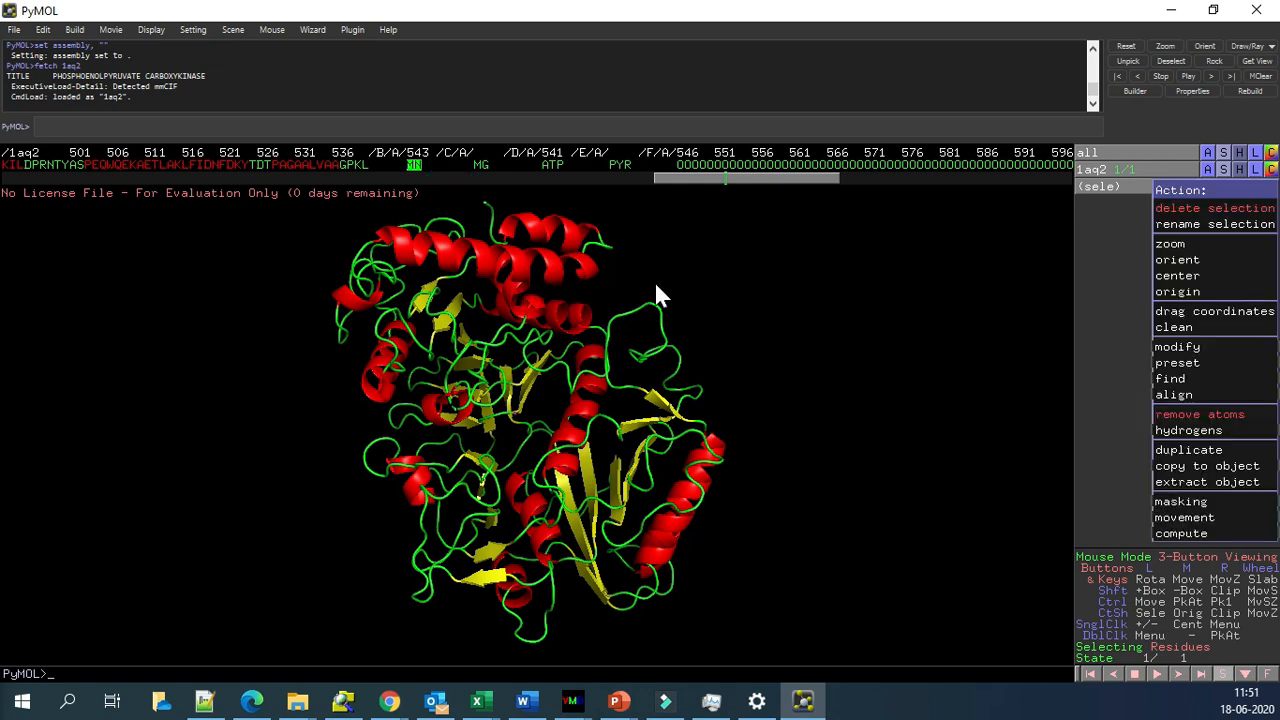
click(525, 388)
click(1207, 186)
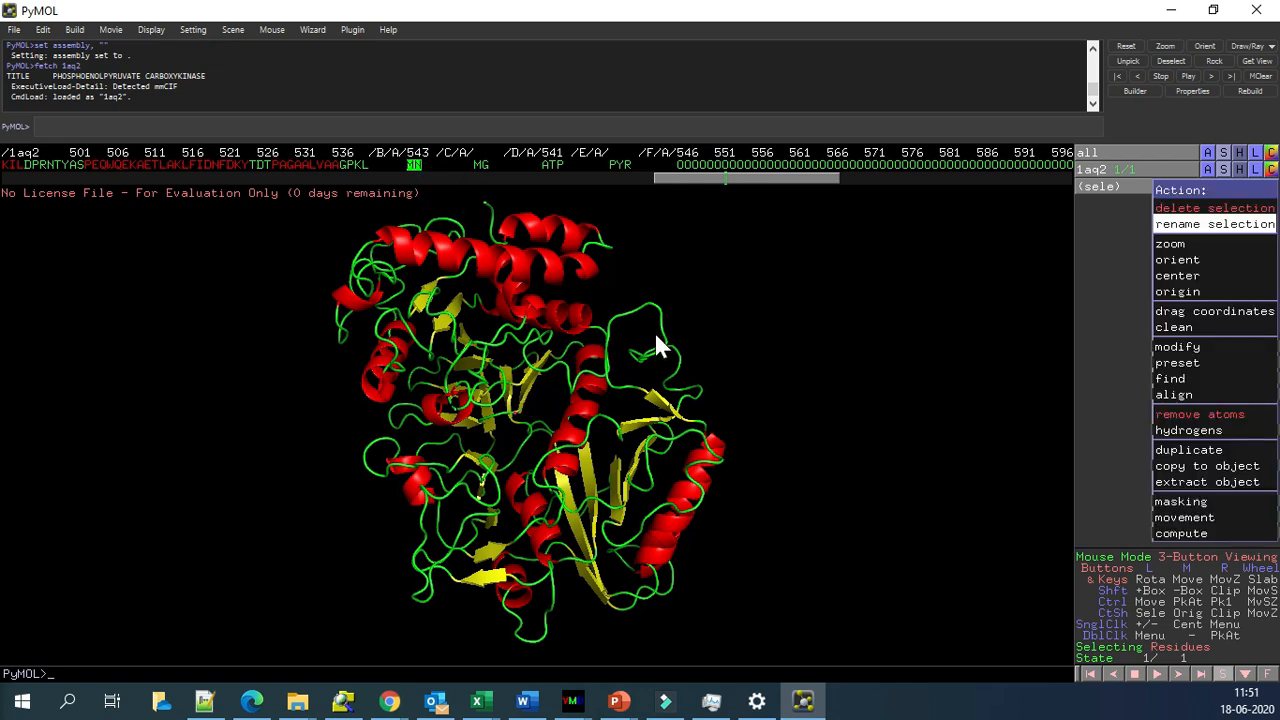
click(1214, 224)
key(BackSpace)
key(BackSpace)
key(BackSpace)
key(BackSpace)
text(MN)
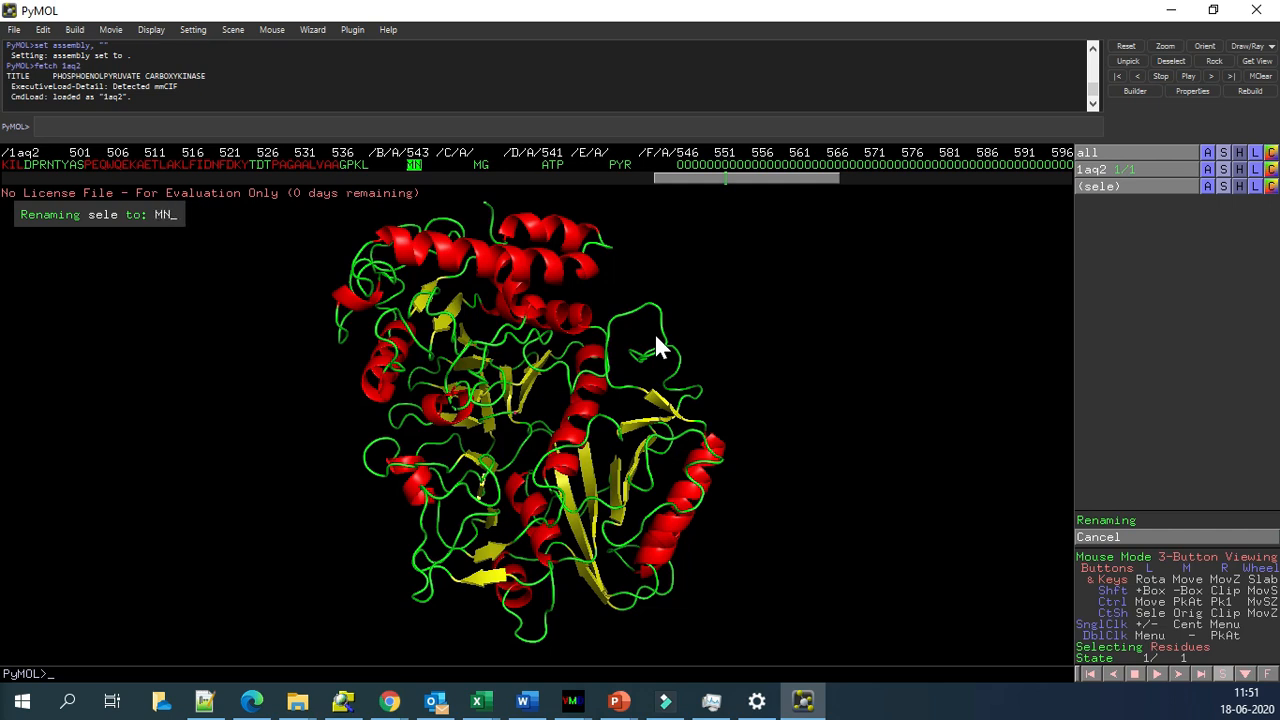
key(Return)
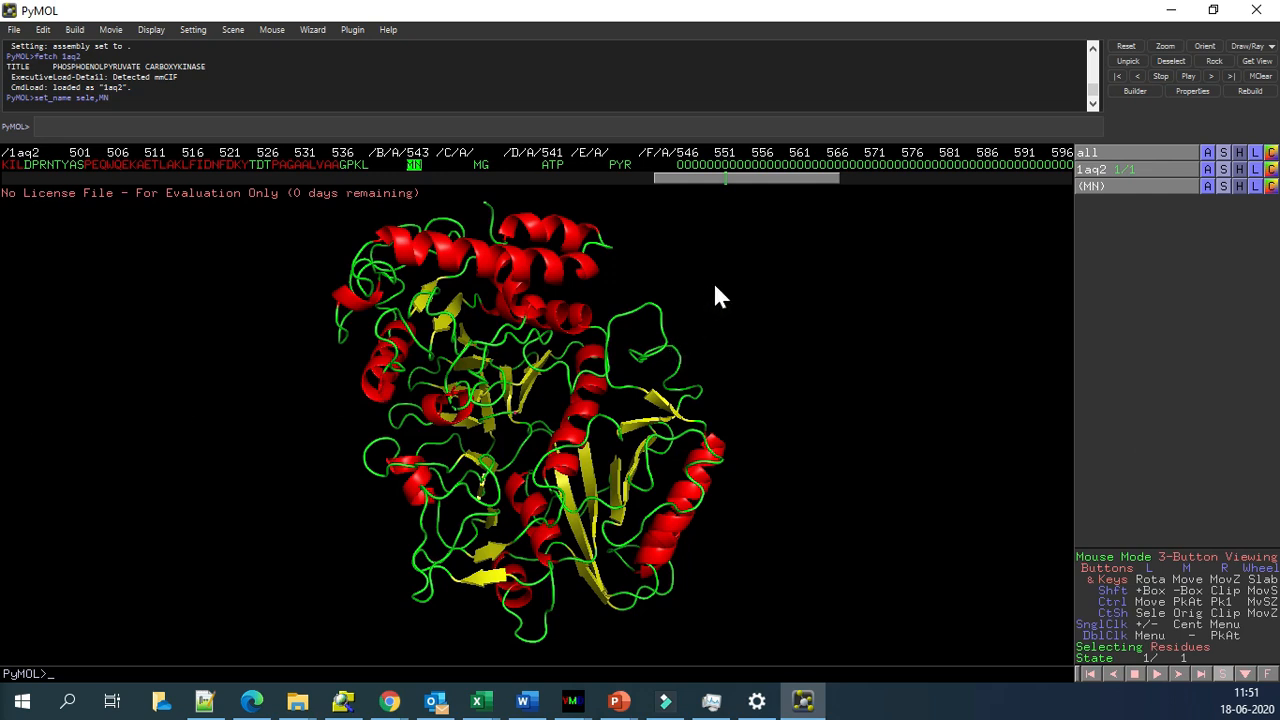
Step: Show the MN ion as a sphere and enlarge the view around it
click(1223, 186)
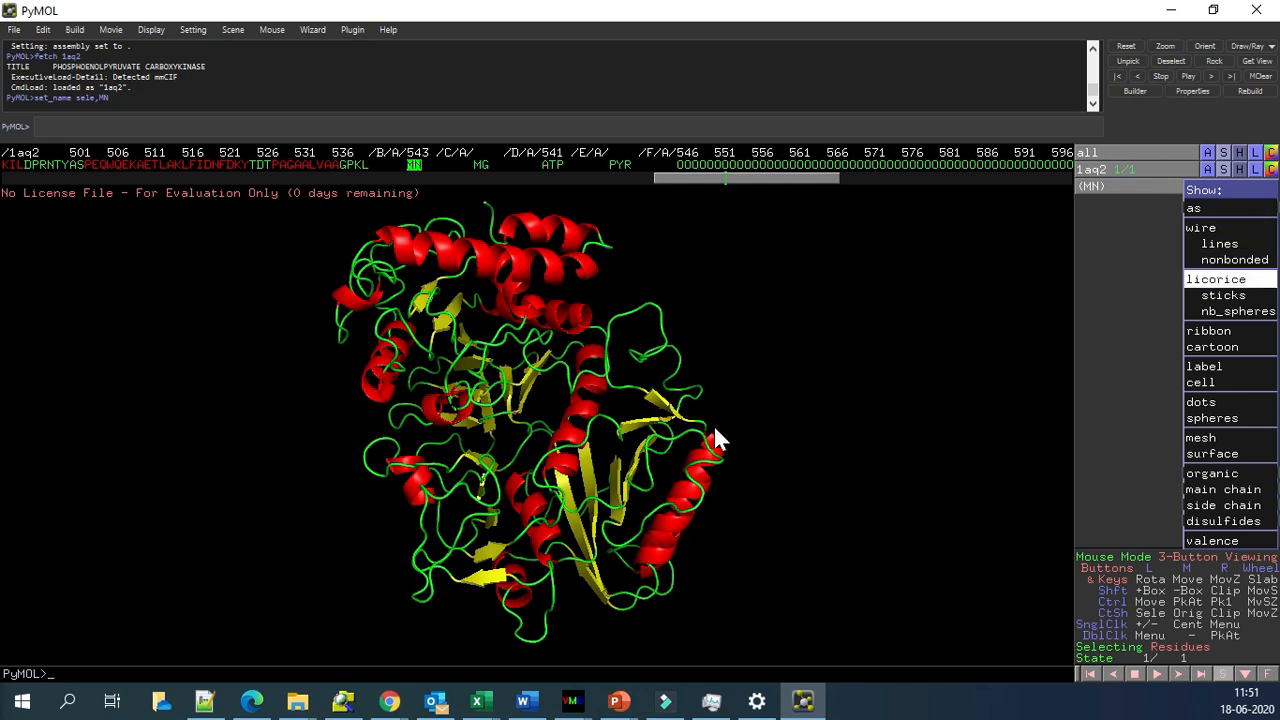
click(1212, 418)
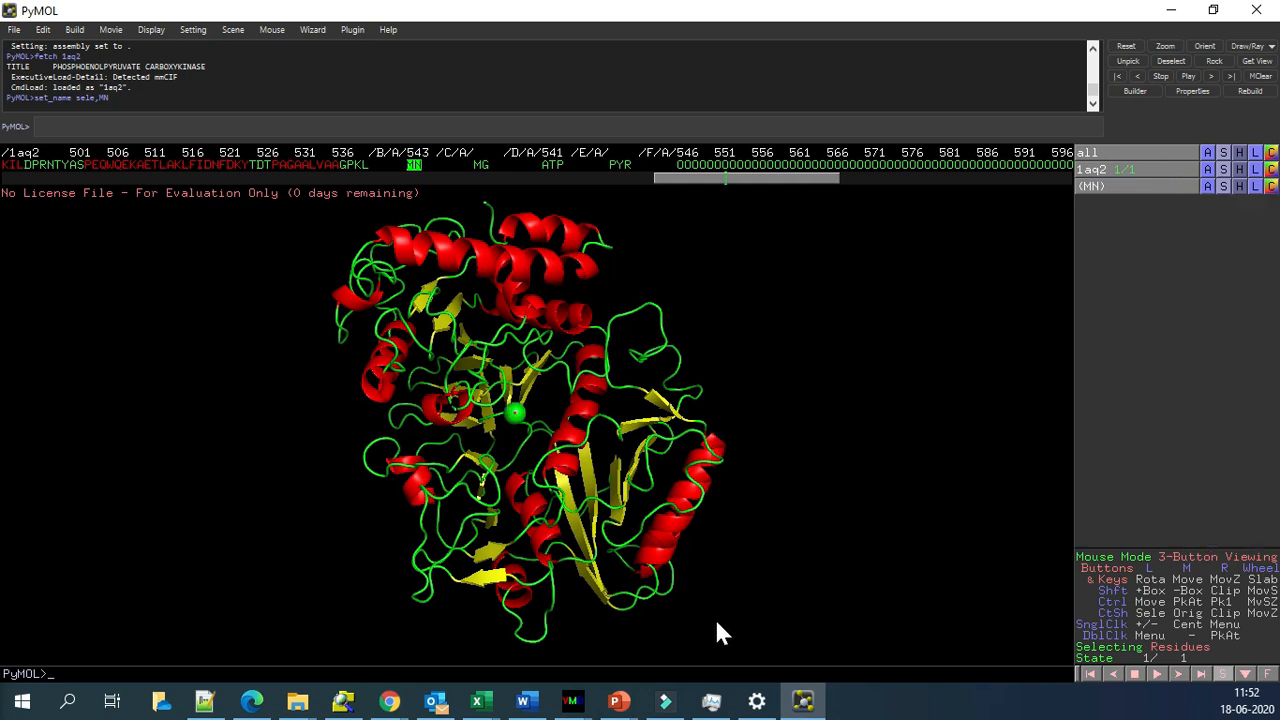
right_drag(1034, 660, 1033, 716)
right_drag(1035, 580, 1035, 716)
Step: Try colouring the MN sphere red
click(1270, 186)
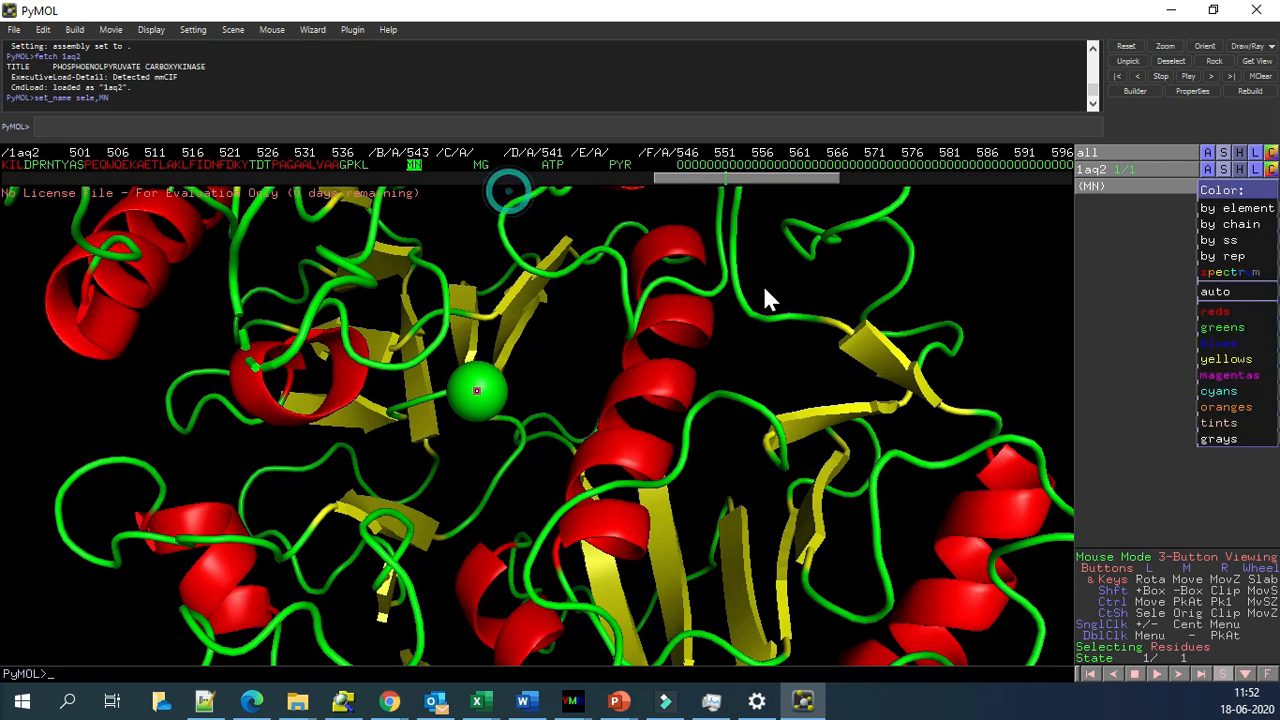
mouse_move(1215, 311)
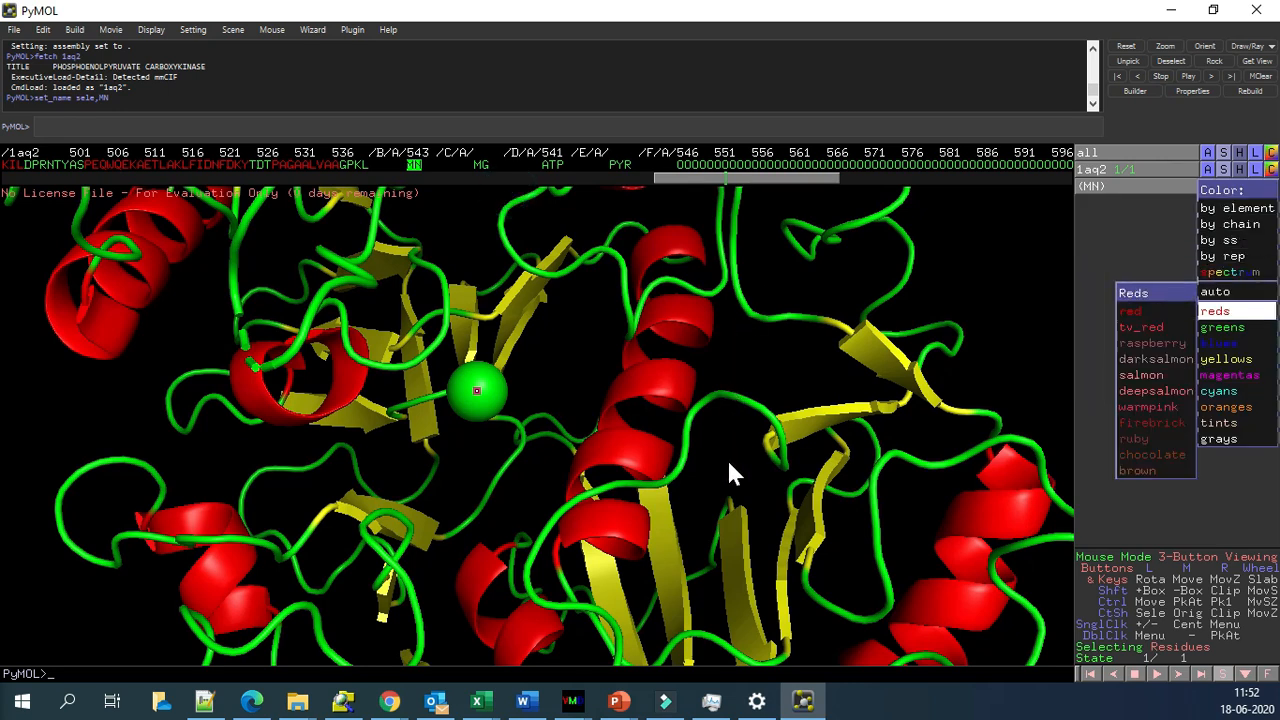
click(1130, 311)
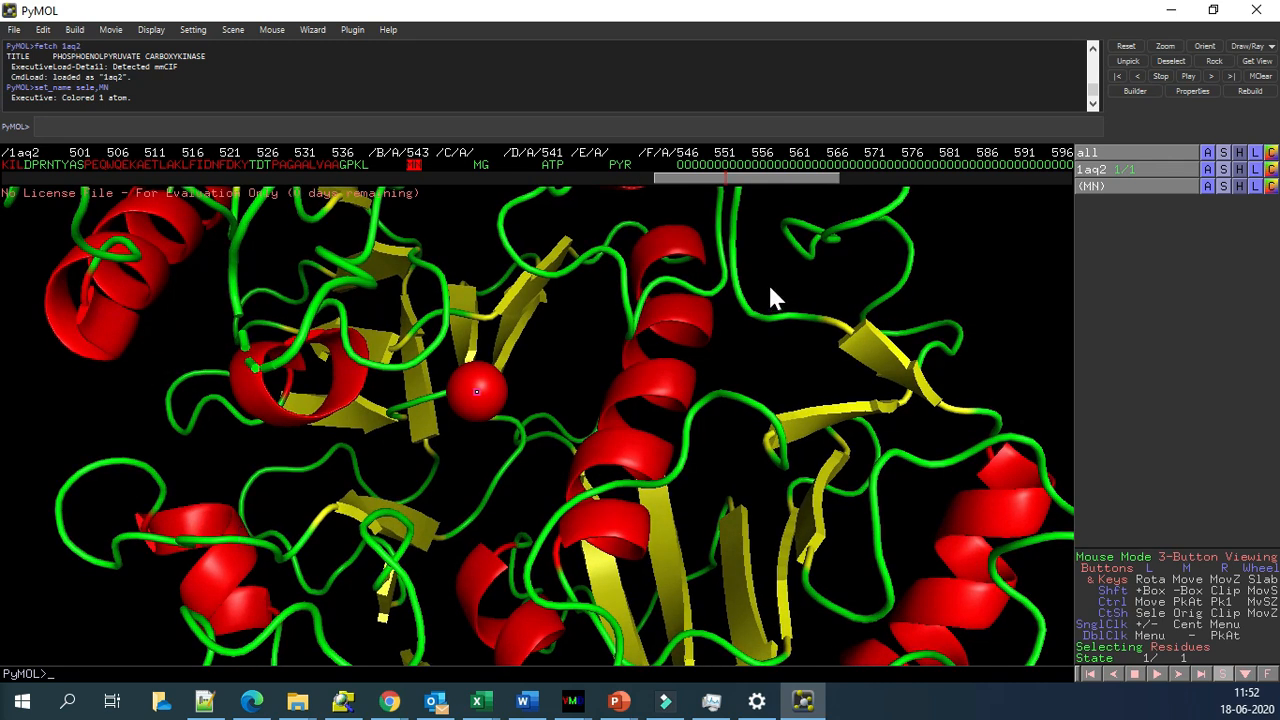
Step: Colour the MN sphere blue
click(1270, 186)
mouse_move(1222, 311)
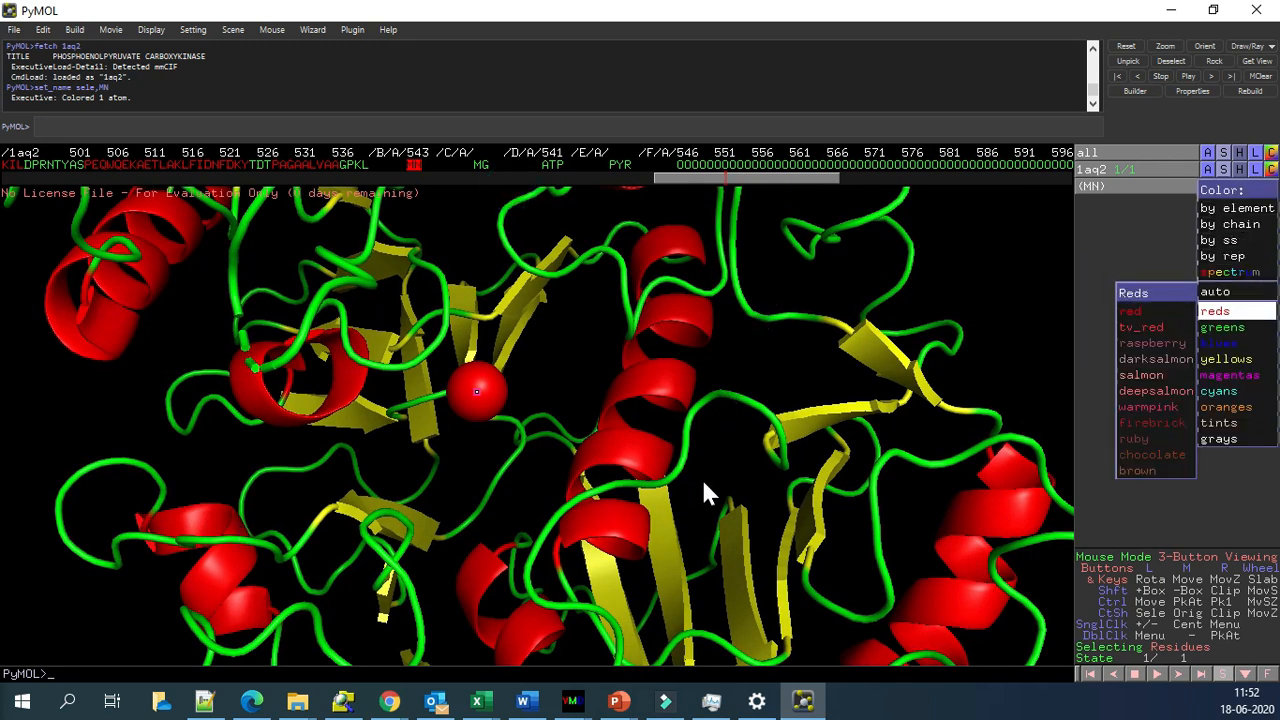
mouse_move(1218, 343)
click(1140, 343)
drag(219, 519, 140, 535)
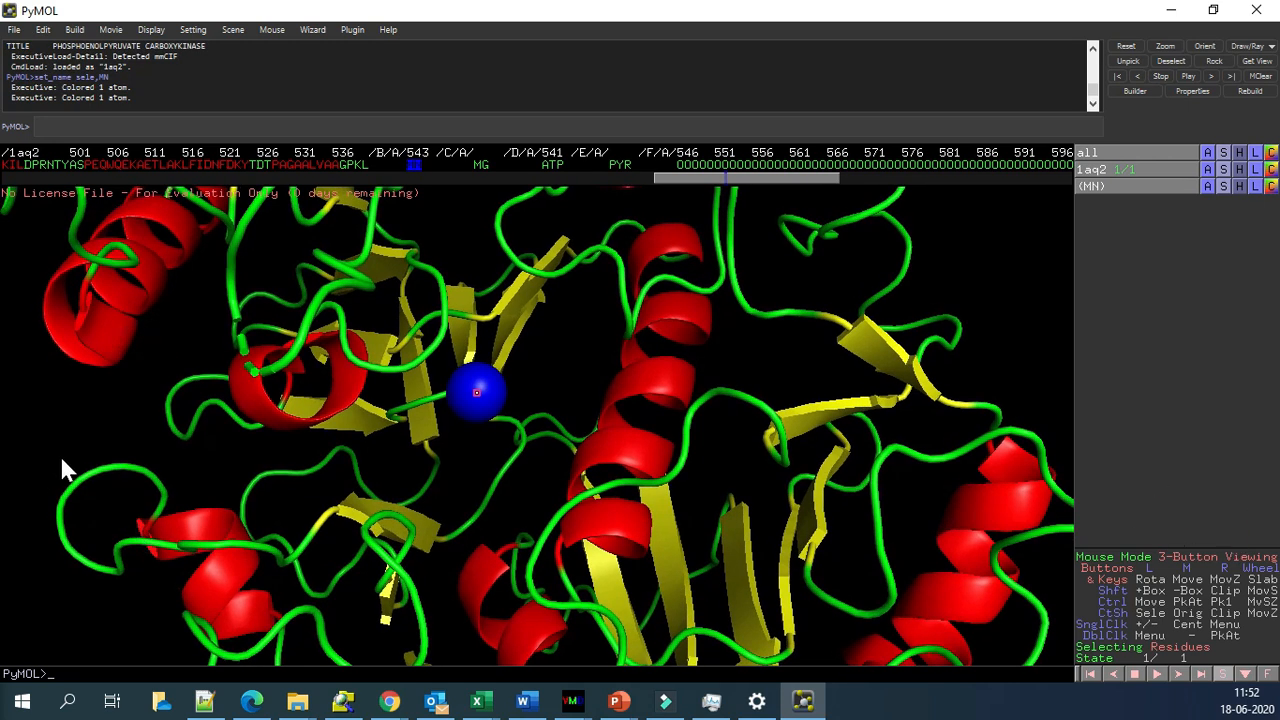
Step: Select the MG ion in the sequence and rename the selection MG
click(480, 164)
mouse_move(1021, 557)
mouse_down()
mouse_move(1006, 563)
mouse_move(1026, 491)
mouse_move(979, 447)
mouse_up()
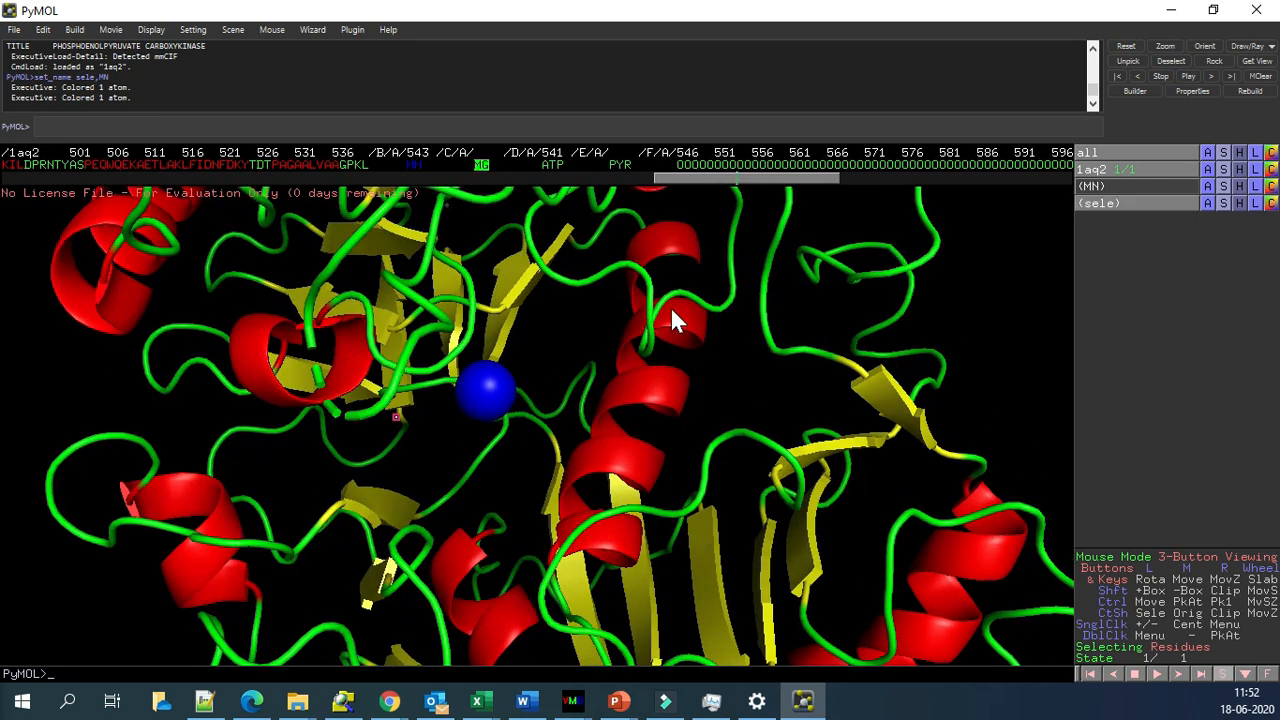
key(BackSpace)
key(BackSpace)
key(BackSpace)
key(BackSpace)
text(MG)
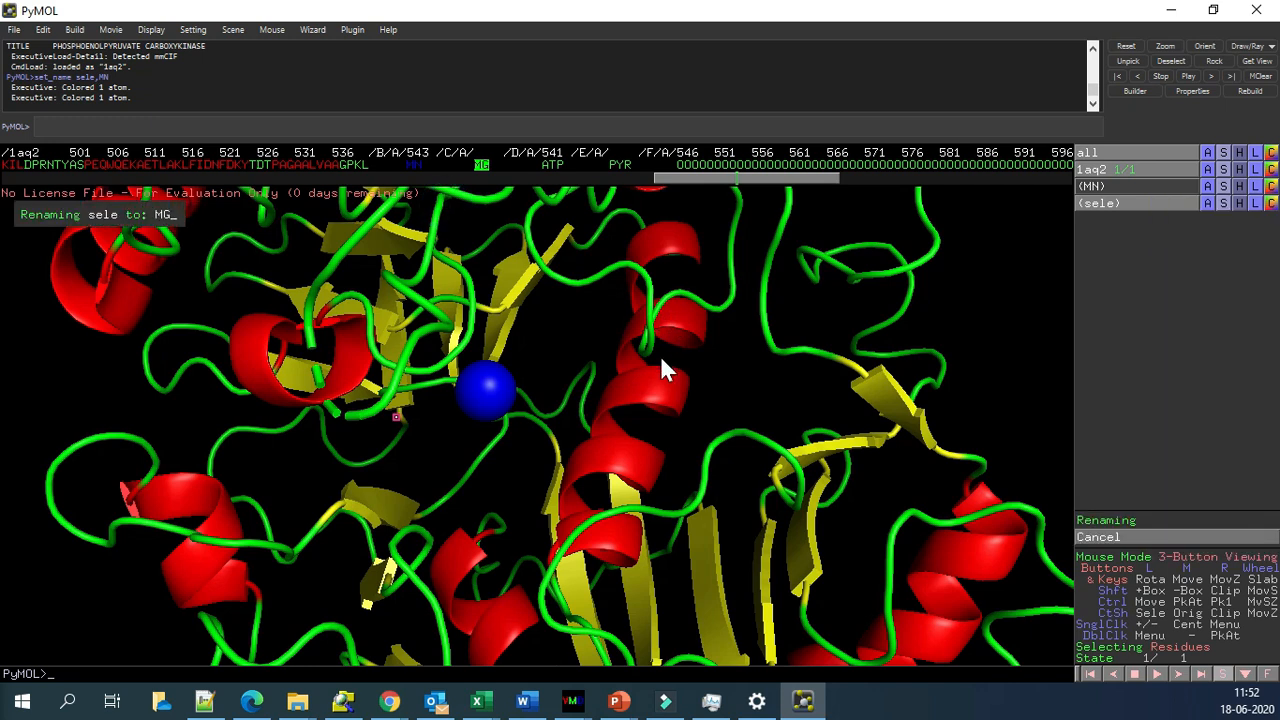
key(Return)
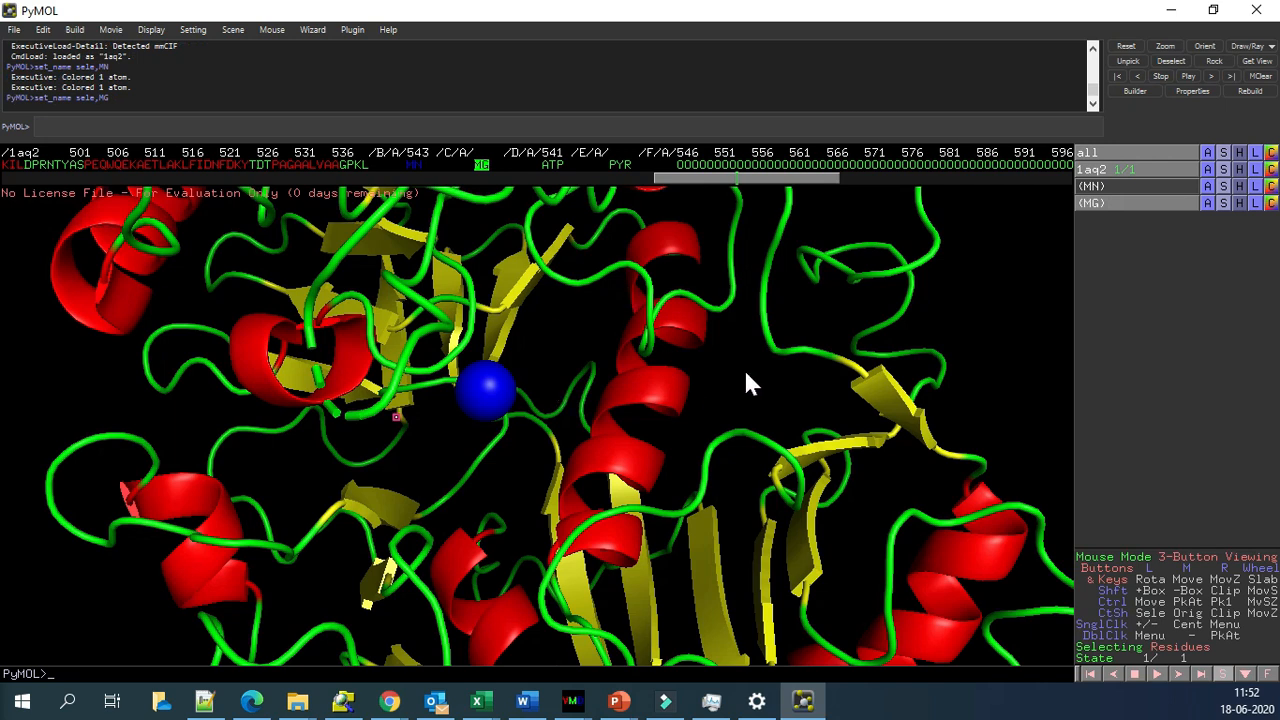
Step: Show the MG ion as a sphere and colour it magenta
click(1223, 203)
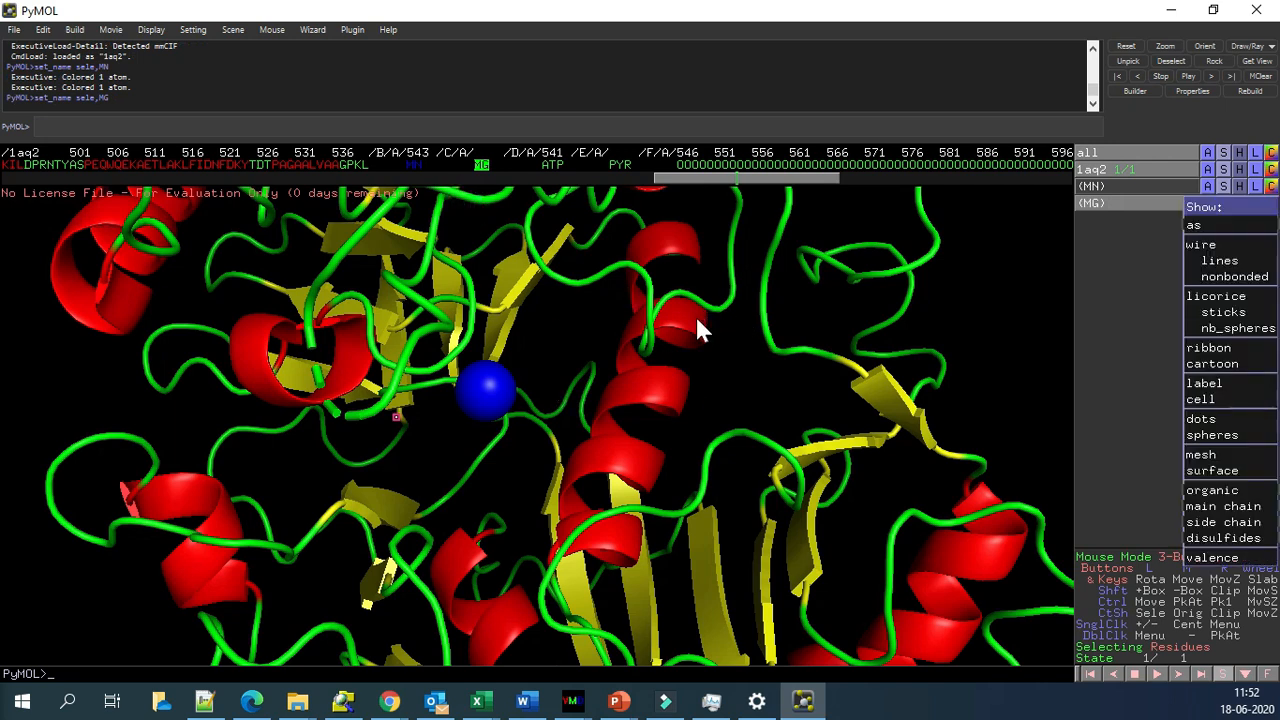
click(1212, 435)
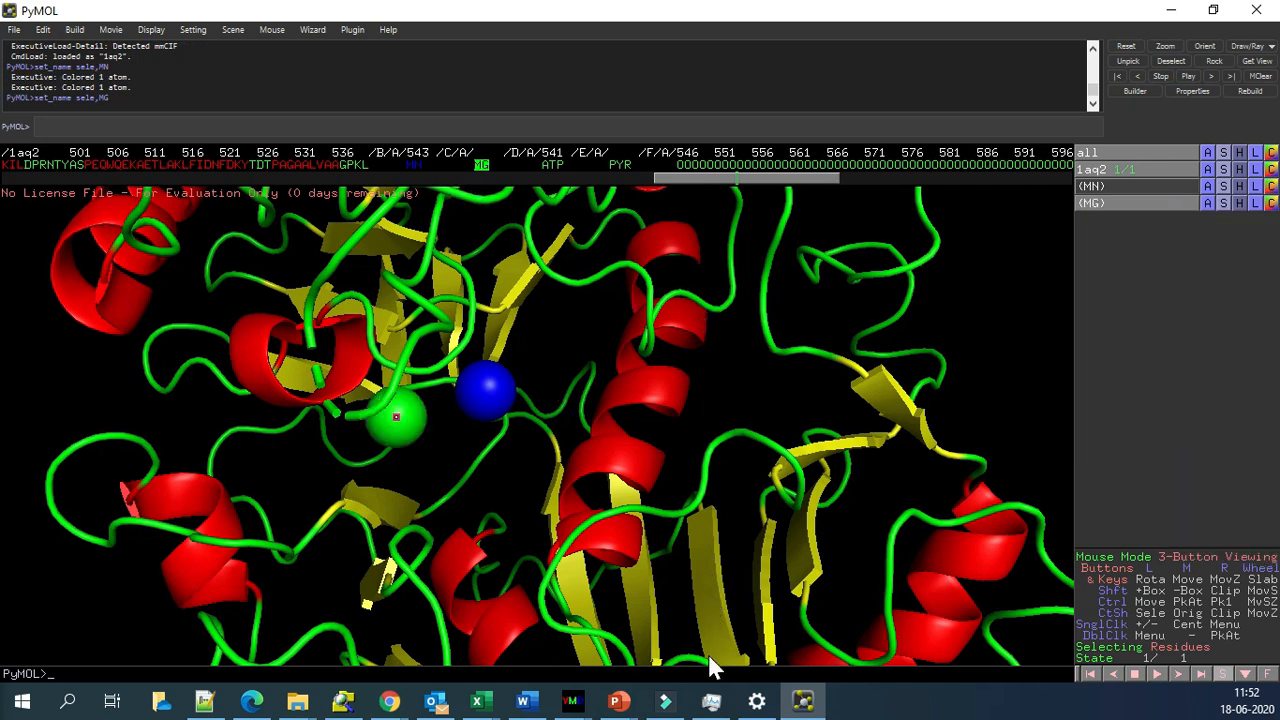
click(1271, 203)
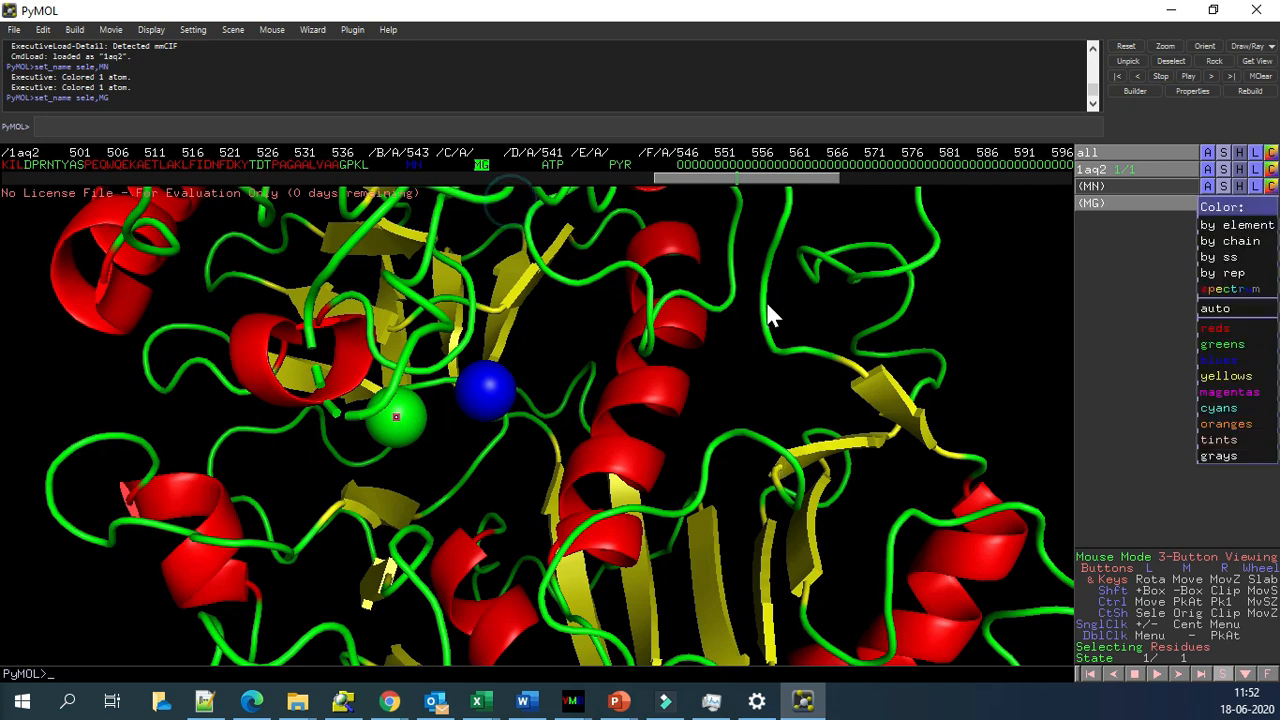
mouse_move(1225, 375)
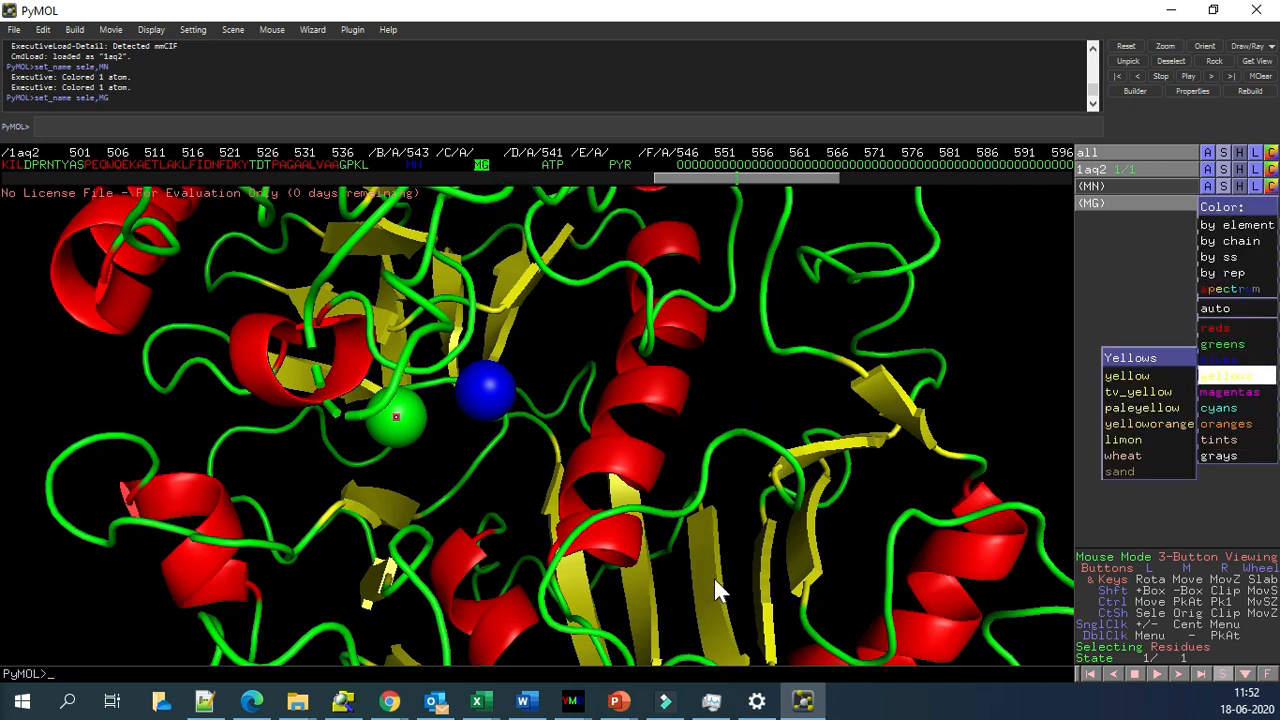
click(1130, 392)
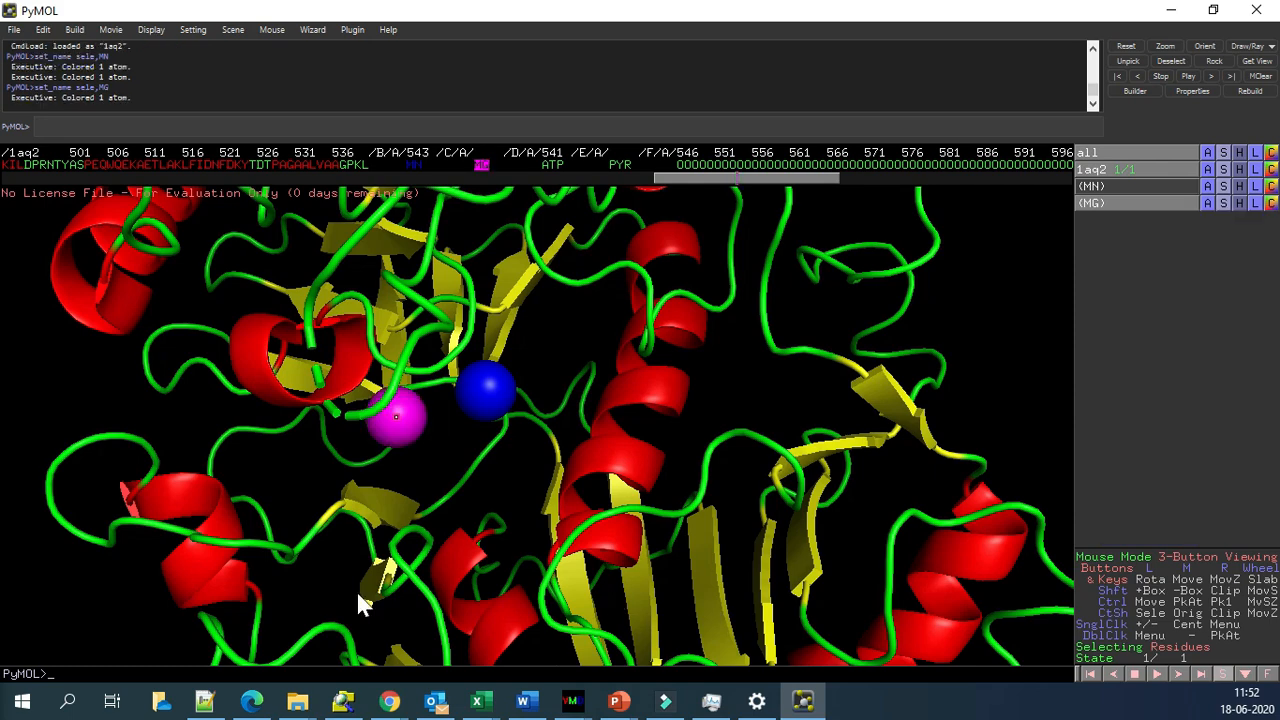
mouse_move(1054, 609)
mouse_down()
mouse_move(1067, 578)
mouse_move(1046, 596)
mouse_up()
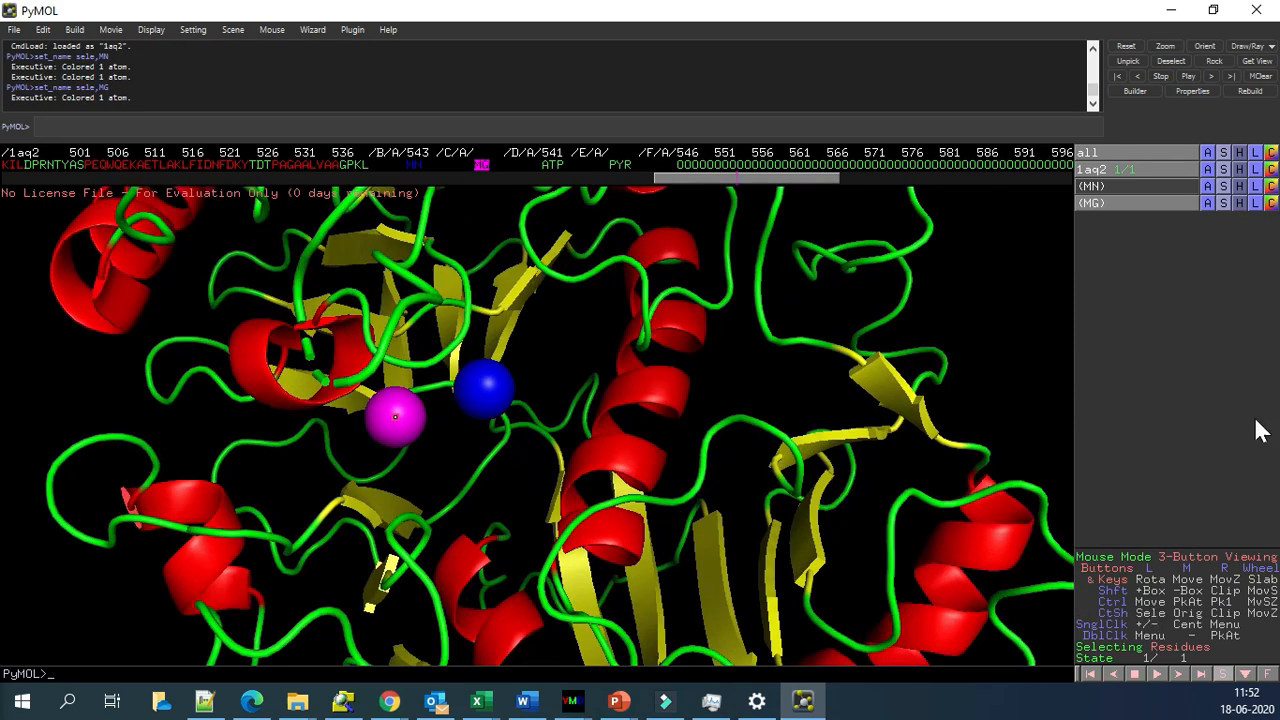
Step: Select the ATP ligand in the sequence and rename the selection ATP
click(190, 439)
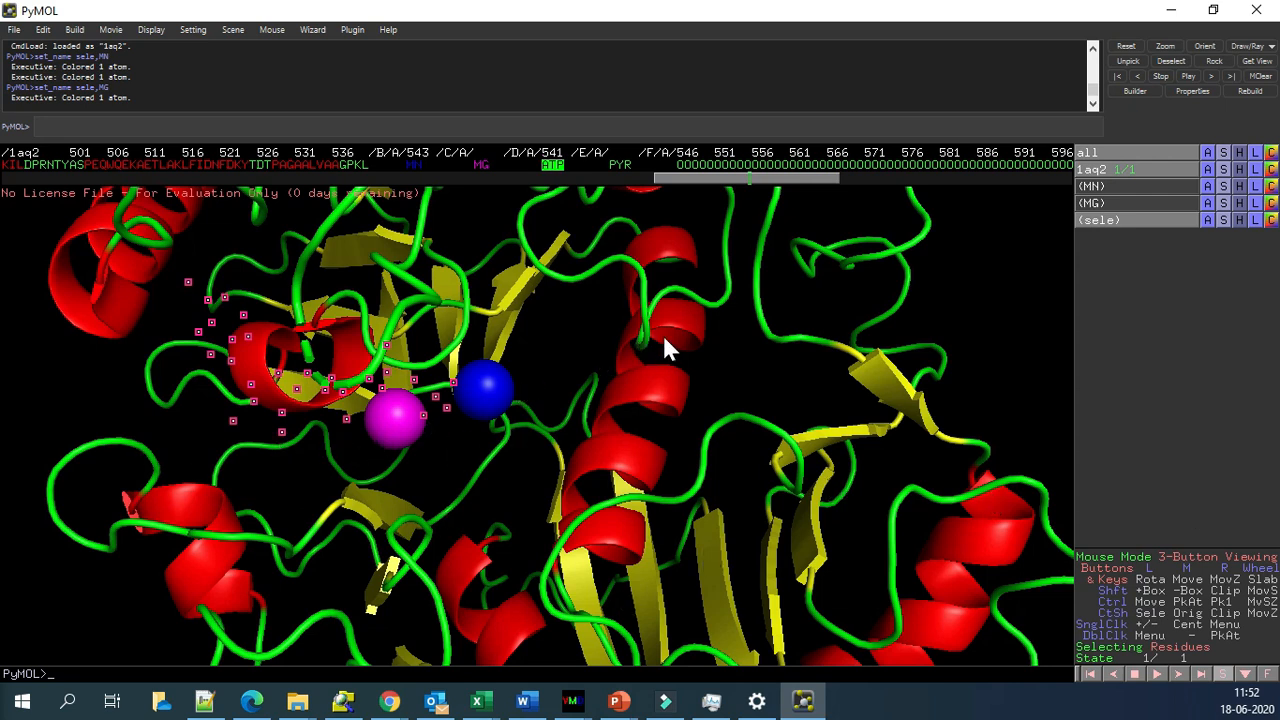
click(1207, 219)
click(1214, 254)
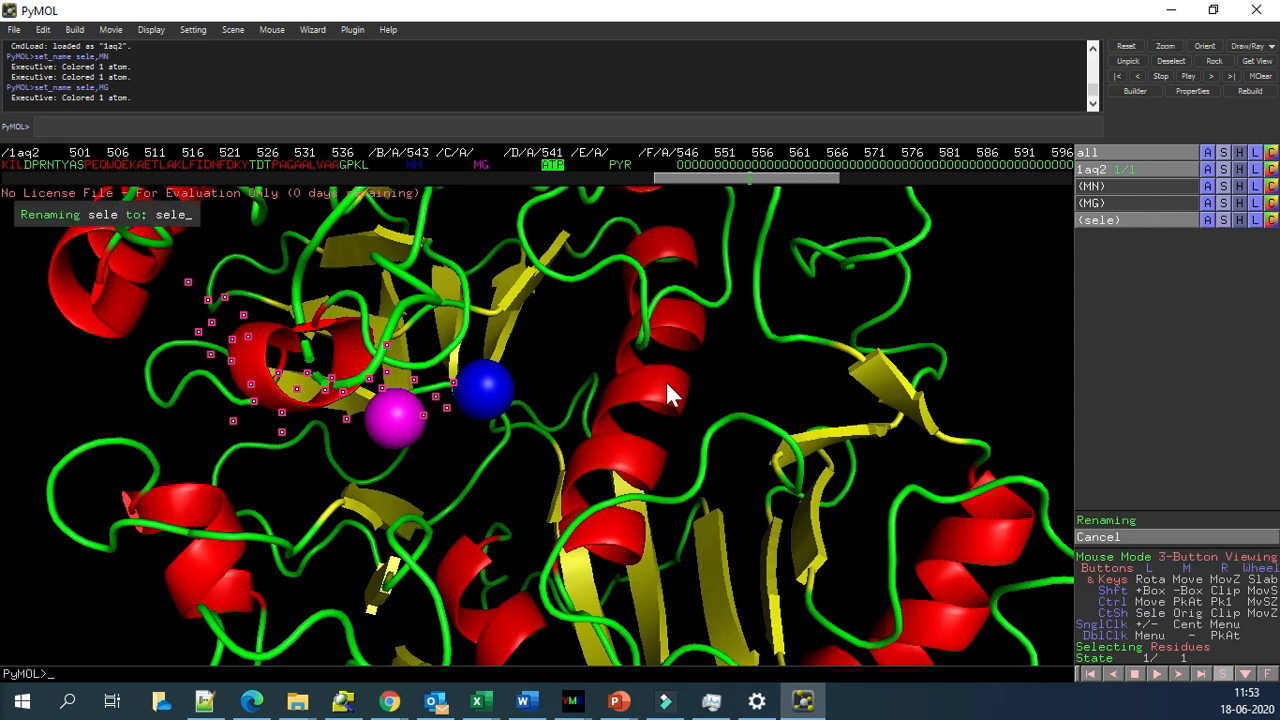
key(BackSpace)
key(BackSpace)
key(BackSpace)
key(BackSpace)
text(ATP)
key(Return)
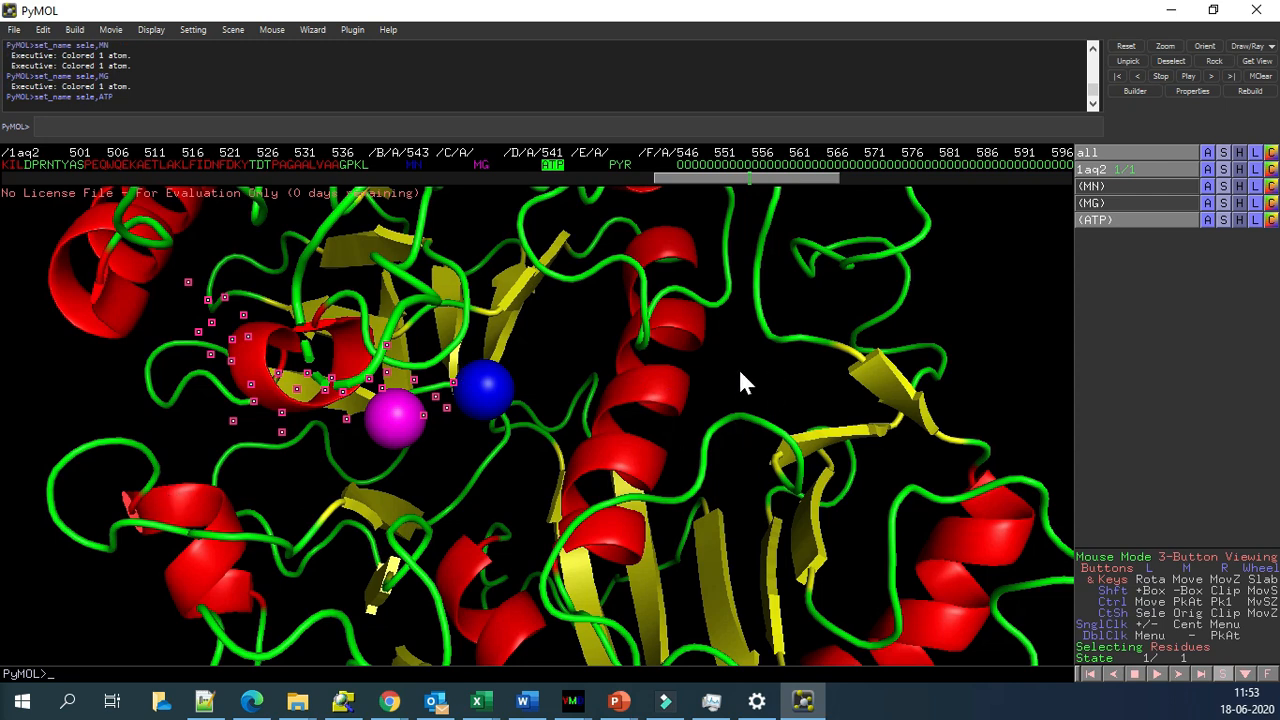
Step: Show the ATP ligand in licorice representation and rotate the structure to see it clearly
click(1222, 219)
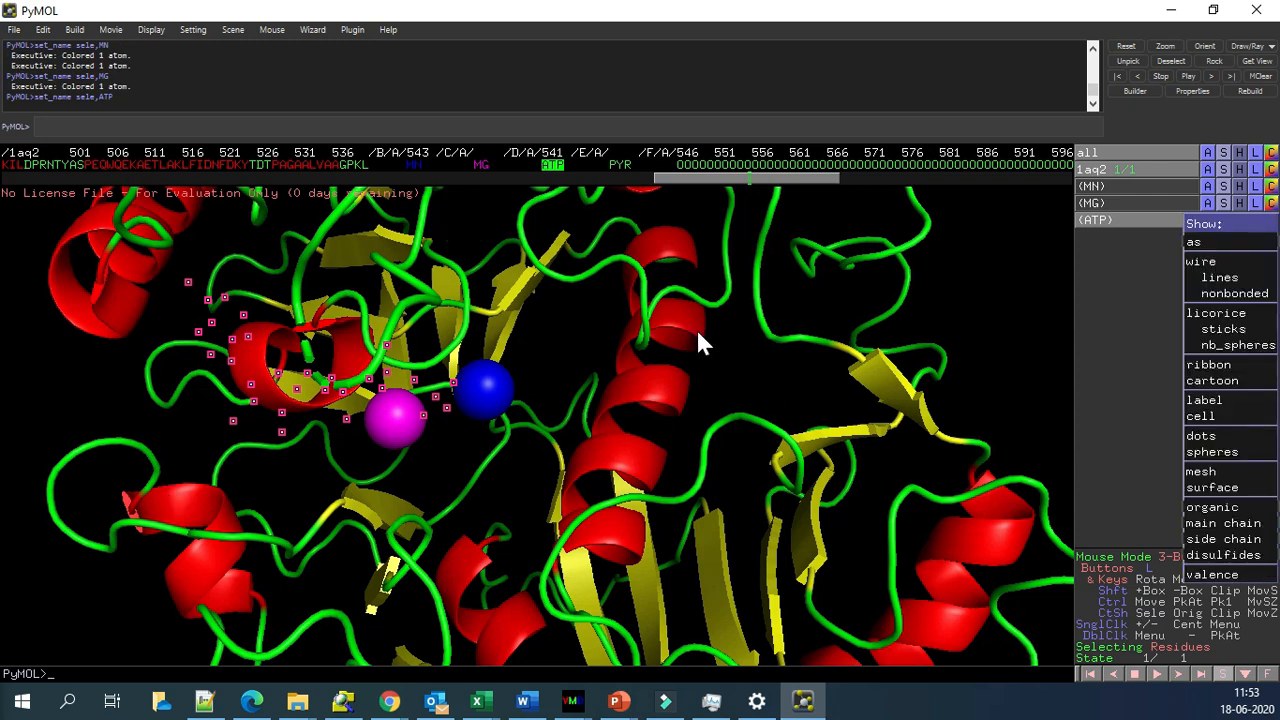
mouse_move(1229, 242)
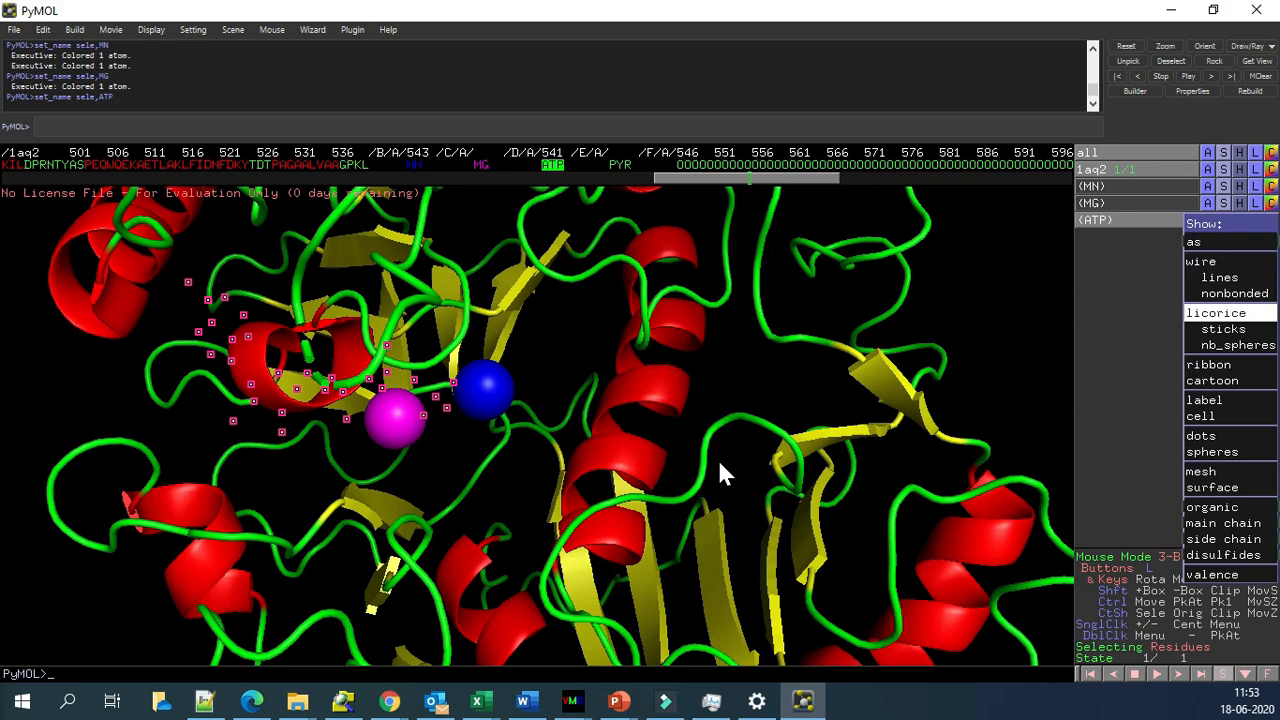
click(1222, 313)
drag(1040, 595, 1149, 610)
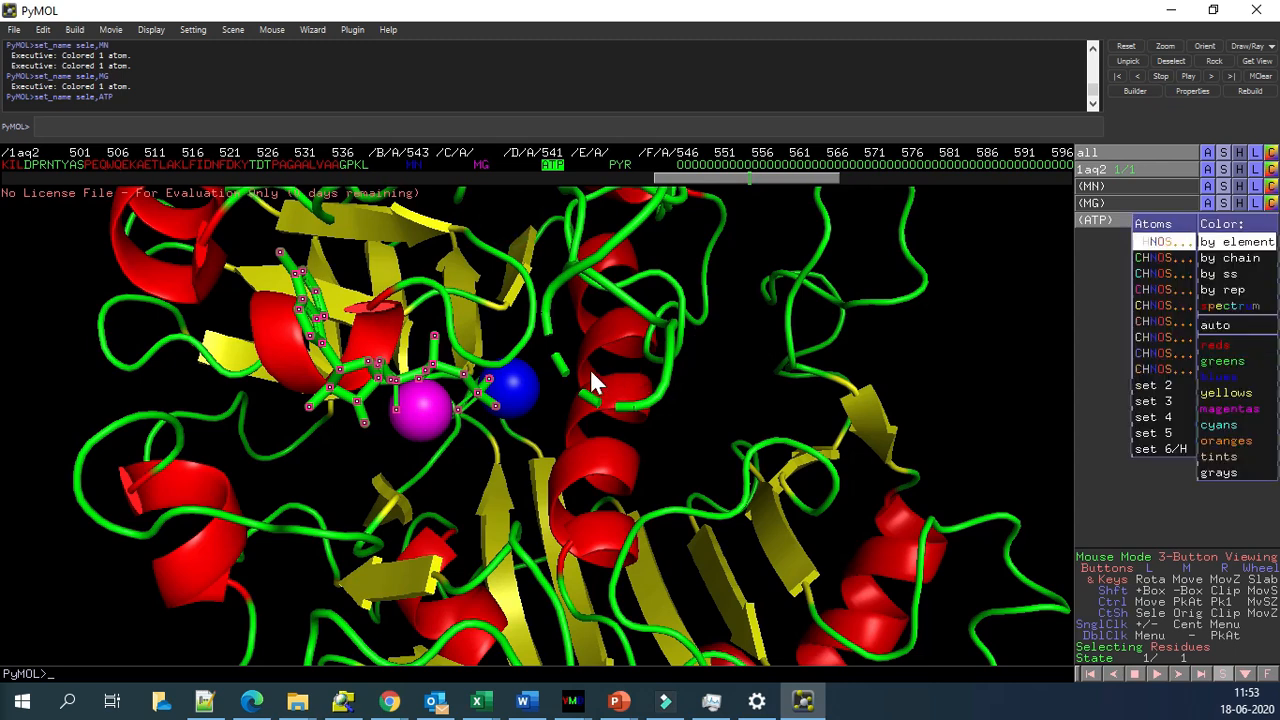
Step: Try colouring the ATP ligand by element, and recolour the whole ligand cyan
click(1163, 241)
drag(245, 519, 201, 513)
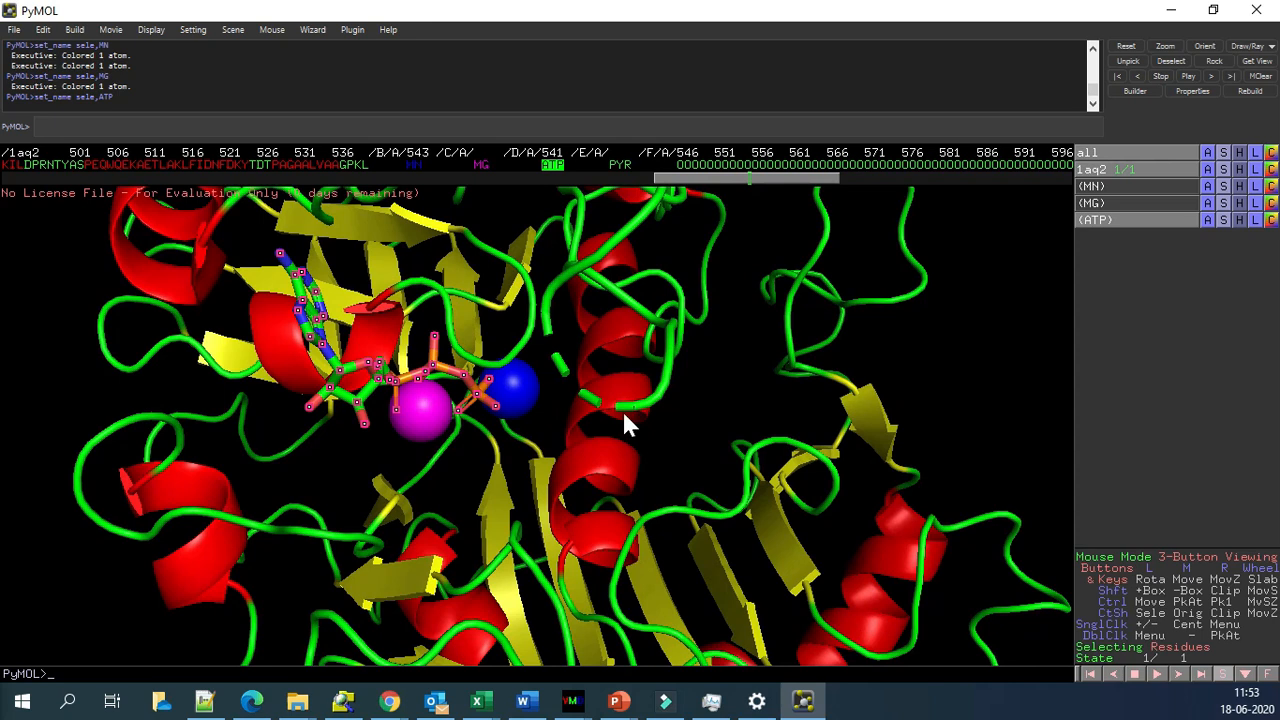
click(1270, 219)
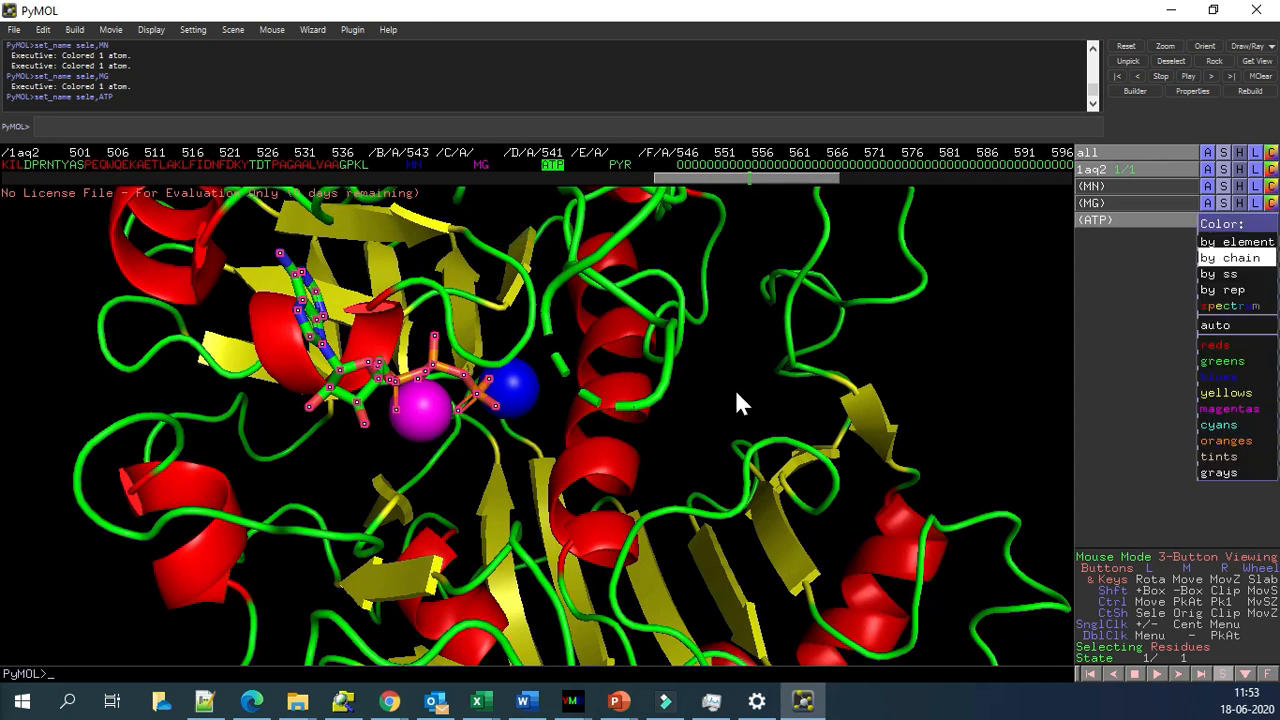
mouse_move(1219, 424)
click(1134, 424)
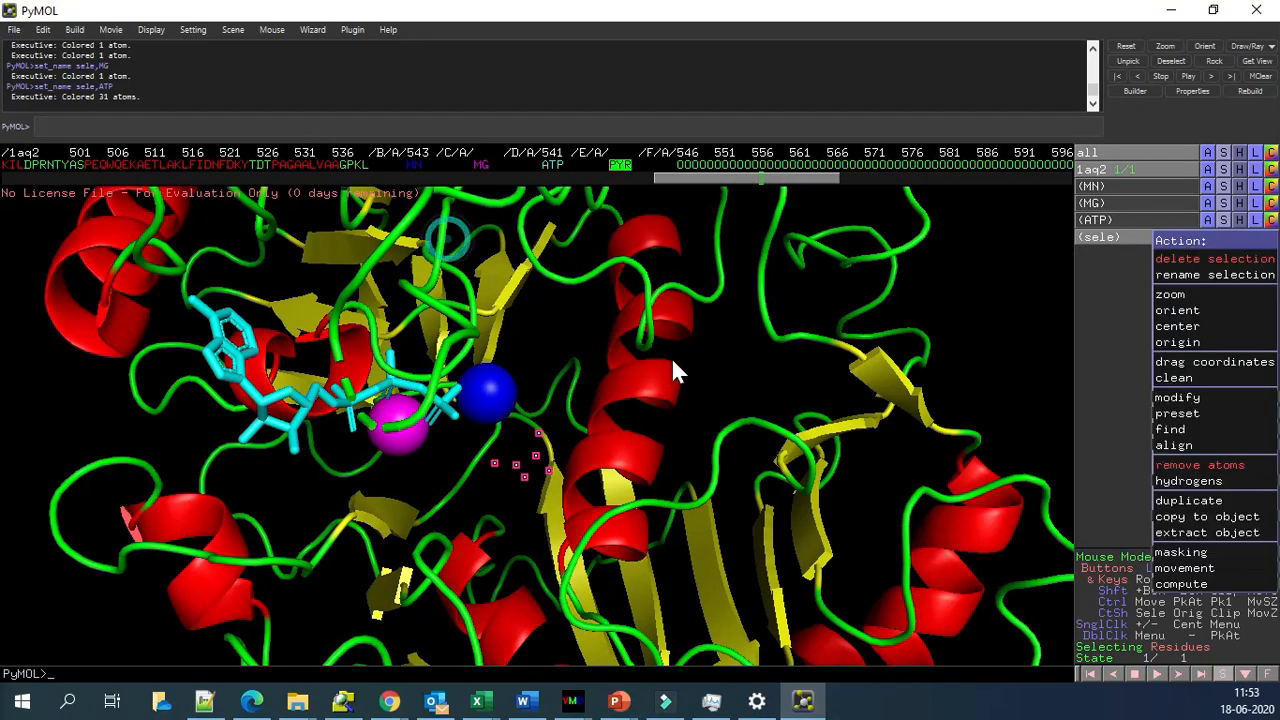
Step: Rename the selection of the PYR ligand to PYR and show the ligand as sticks
key(BackSpace)
key(BackSpace)
key(BackSpace)
key(BackSpace)
text(PYR)
key(Return)
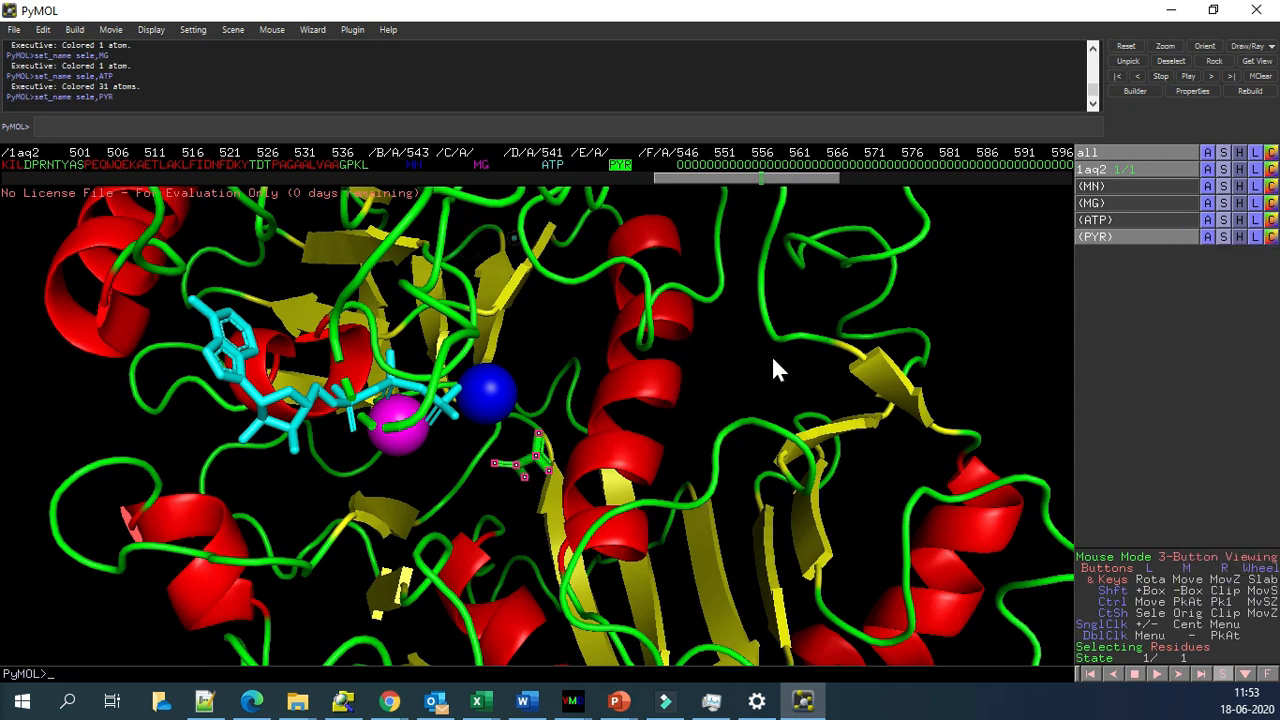
Step: Colour the PYR ligand orange and rotate the structure to view it beside the ATP and the ions
click(1270, 236)
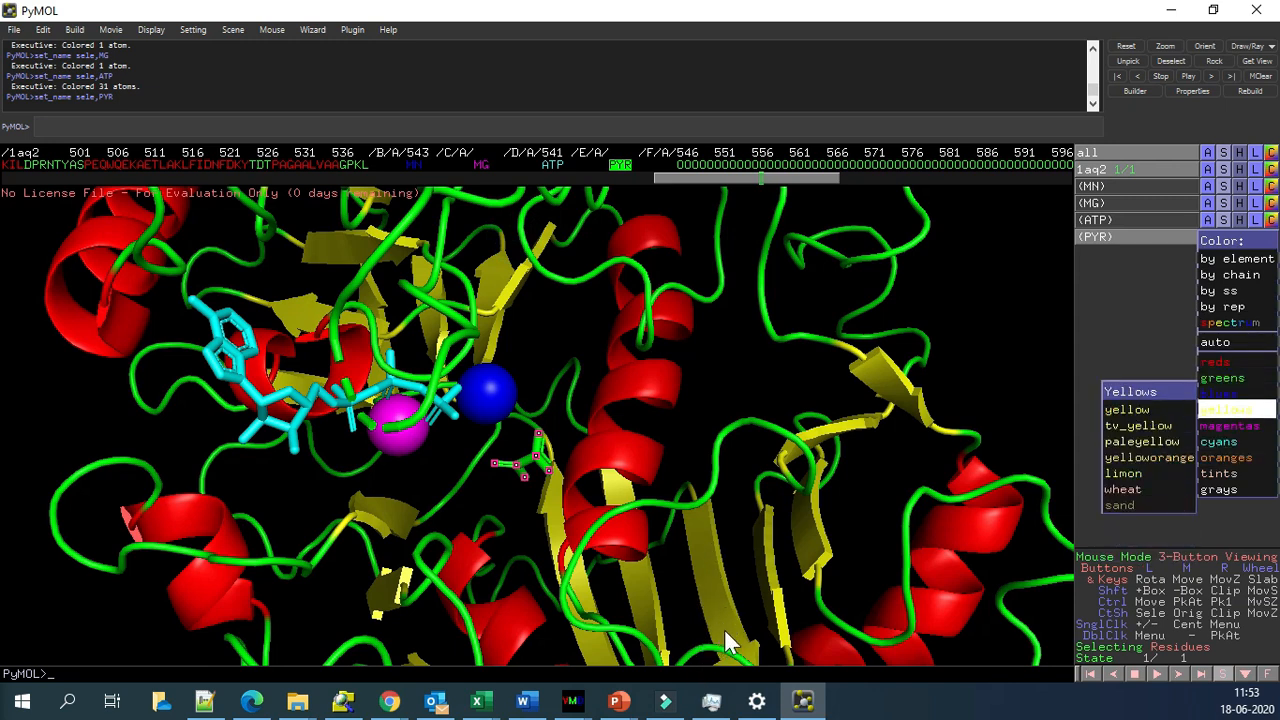
mouse_move(1226, 457)
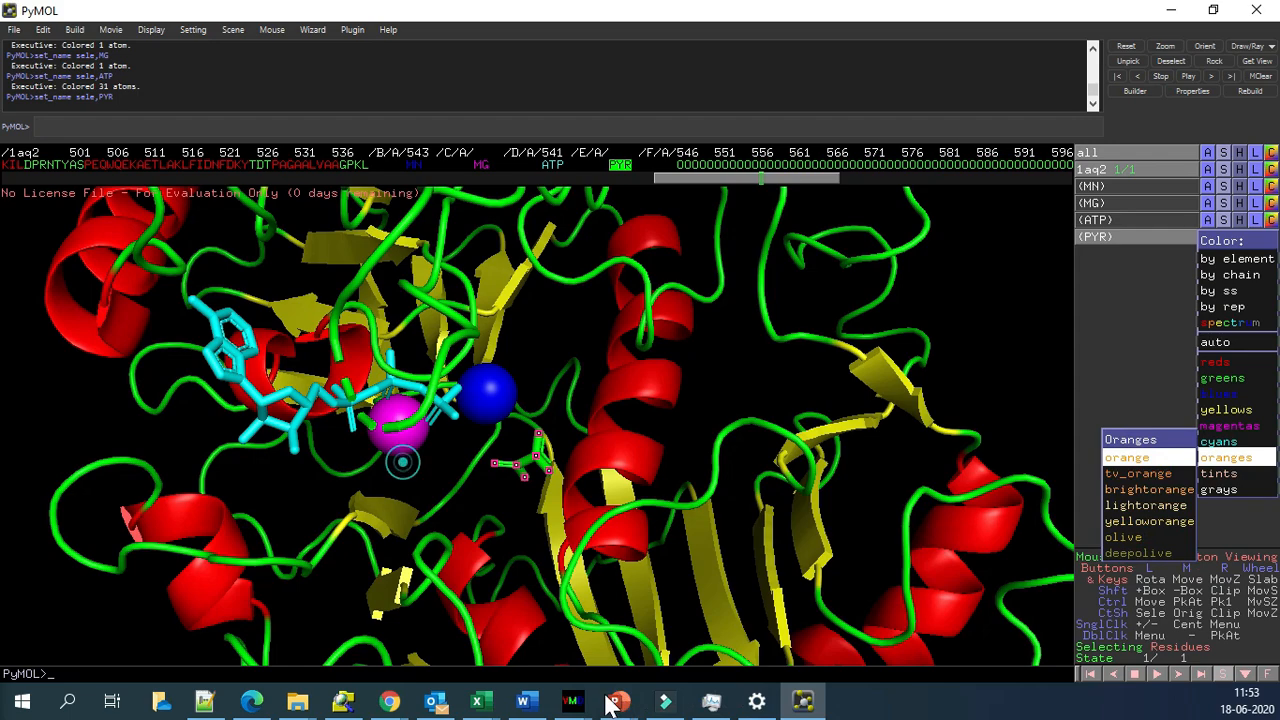
click(1127, 457)
click(858, 372)
click(830, 372)
drag(829, 372, 774, 388)
mouse_move(1161, 581)
mouse_down()
mouse_move(1134, 580)
mouse_move(1266, 574)
mouse_move(1266, 549)
mouse_move(1262, 566)
mouse_up()
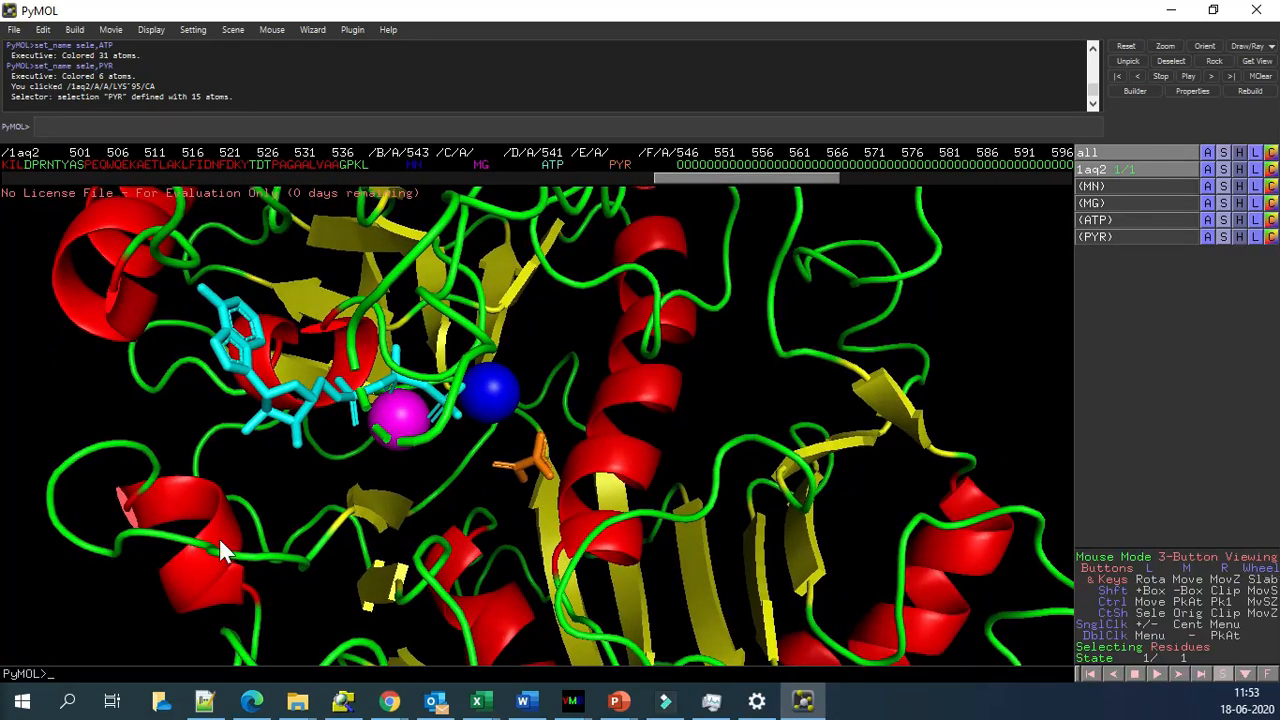
Step: Hide the cartoon of the 1aq2 structure and rotate the remaining ions and ligands to view them alone
click(1239, 169)
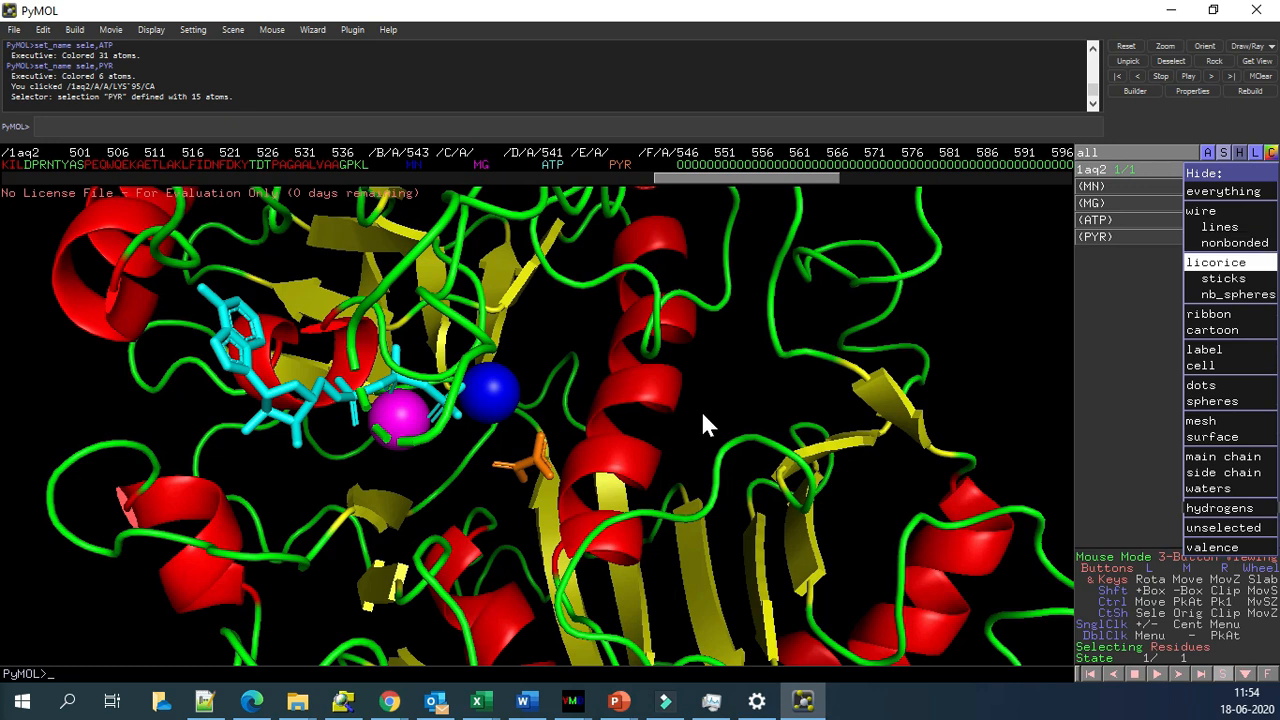
click(1212, 330)
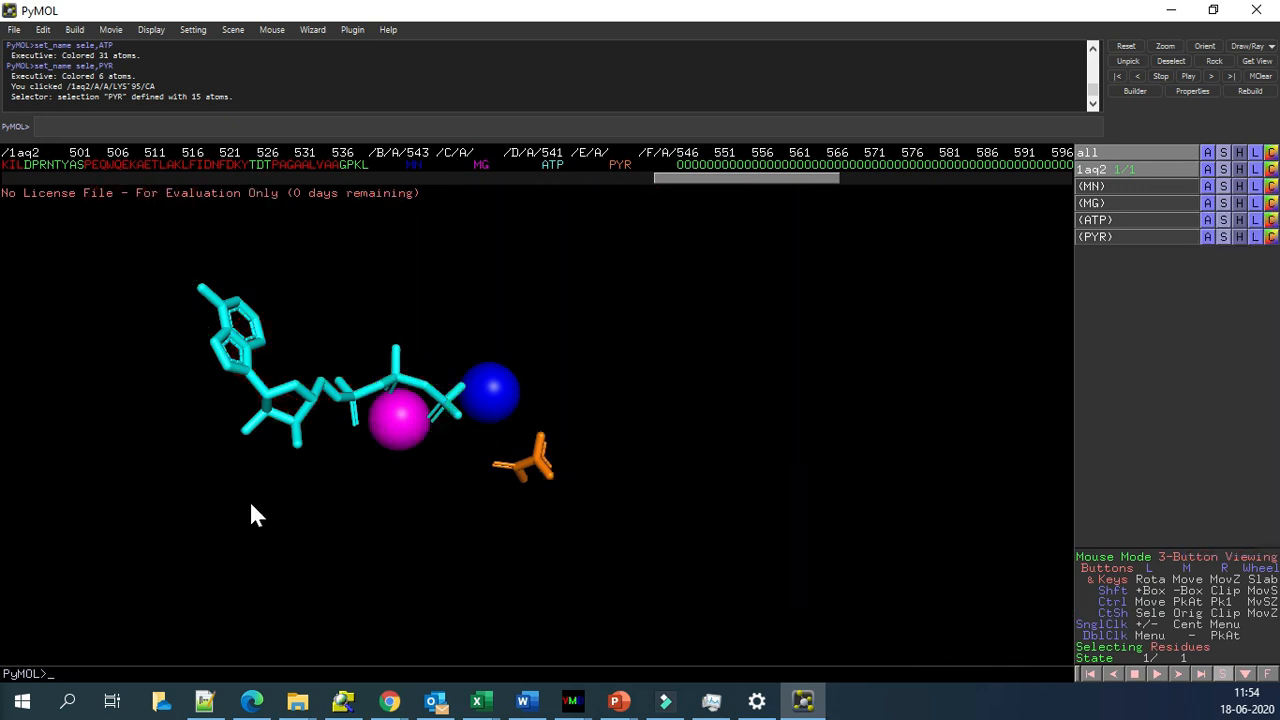
mouse_move(810, 385)
mouse_down()
mouse_move(660, 530)
mouse_move(668, 439)
mouse_move(749, 377)
mouse_move(772, 321)
mouse_move(722, 297)
mouse_up()
drag(1083, 447, 1064, 585)
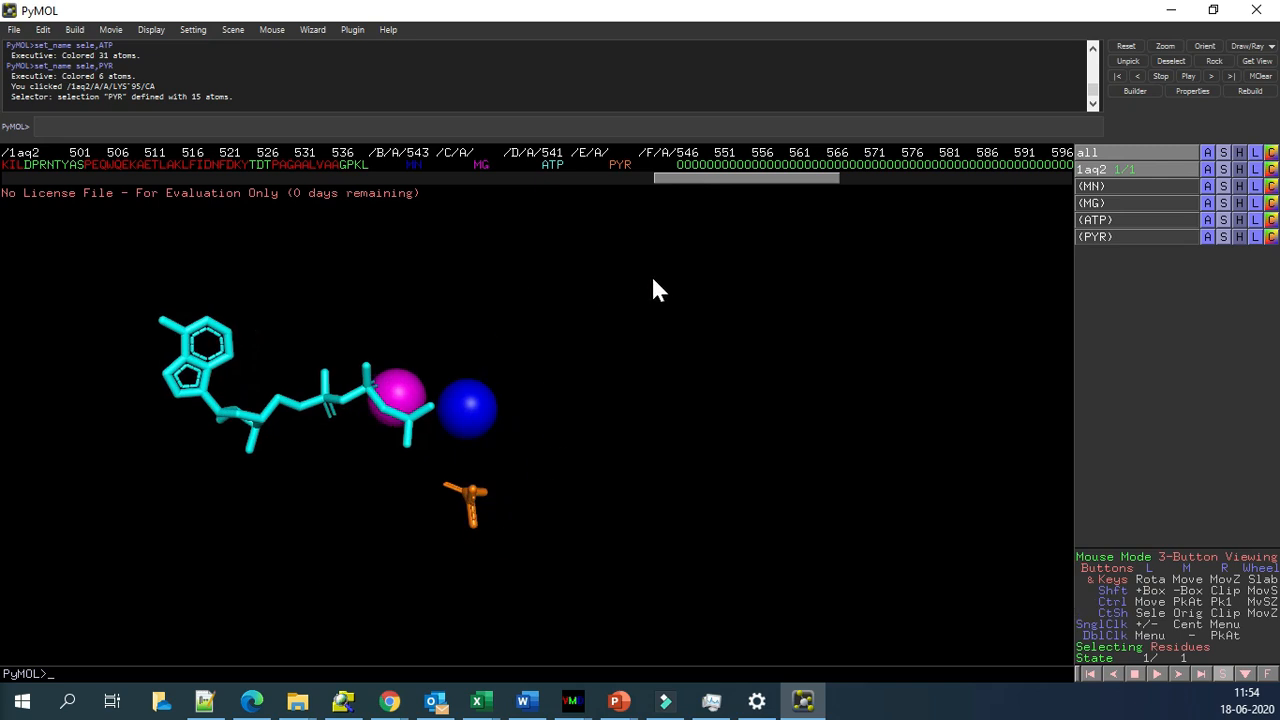
Step: Show the 1aq2 structure as cartoon again and rotate it to view the ions and ligands inside the protein
click(712, 262)
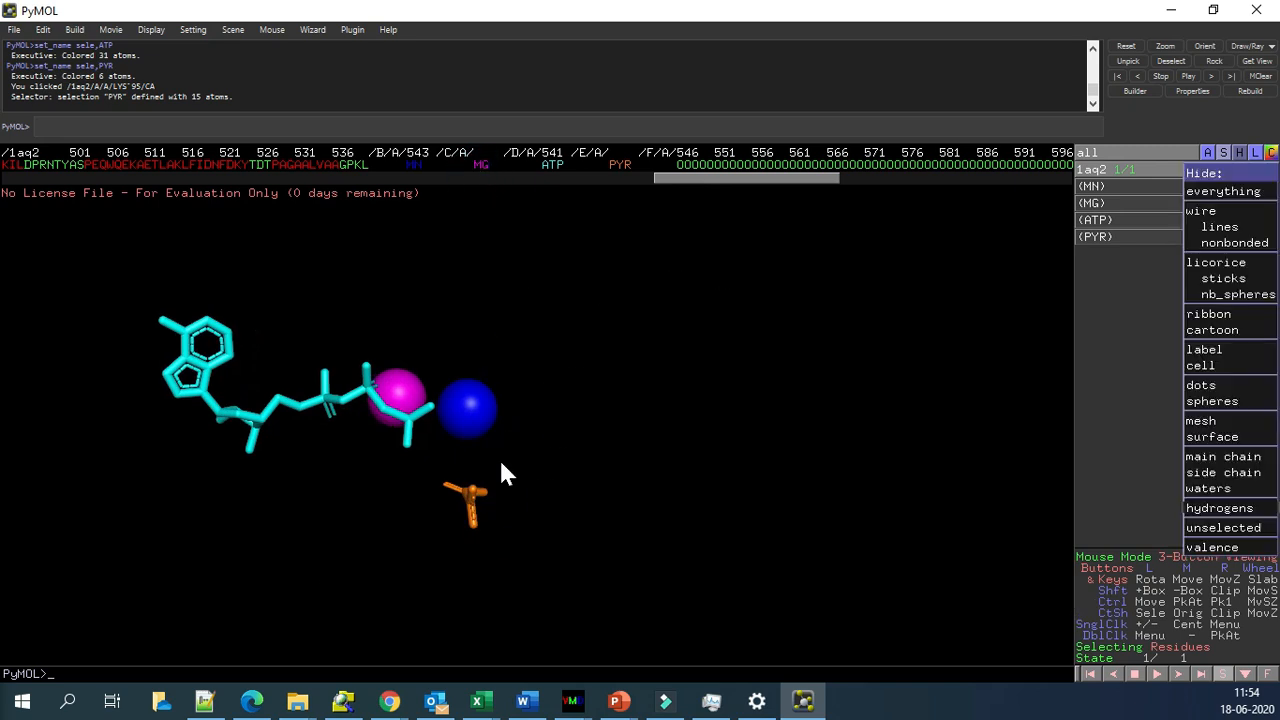
click(501, 462)
click(696, 252)
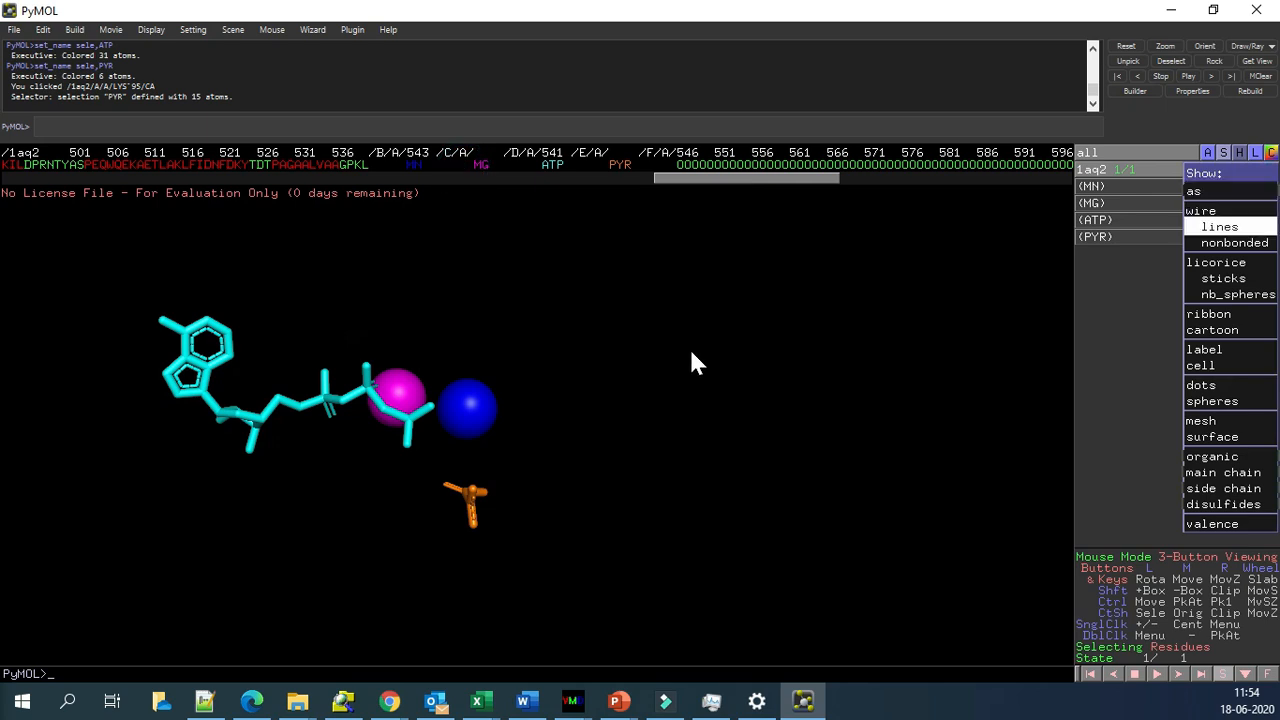
click(684, 500)
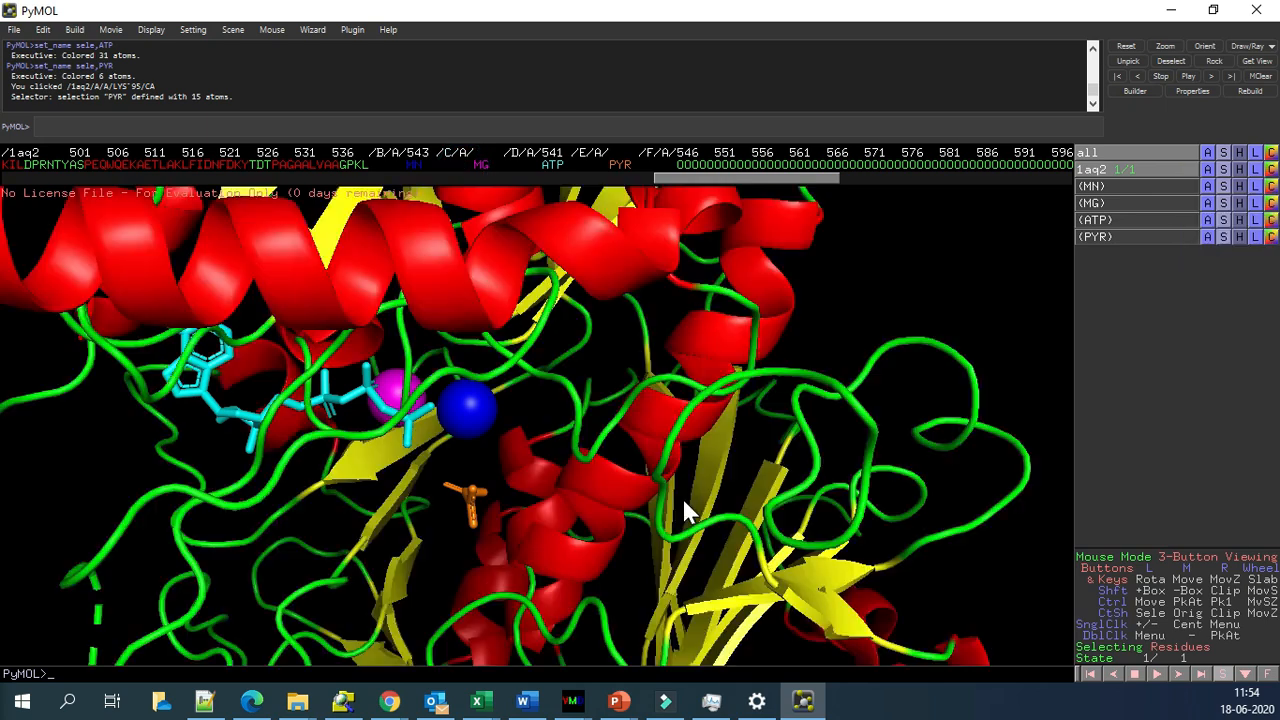
drag(152, 655, 108, 622)
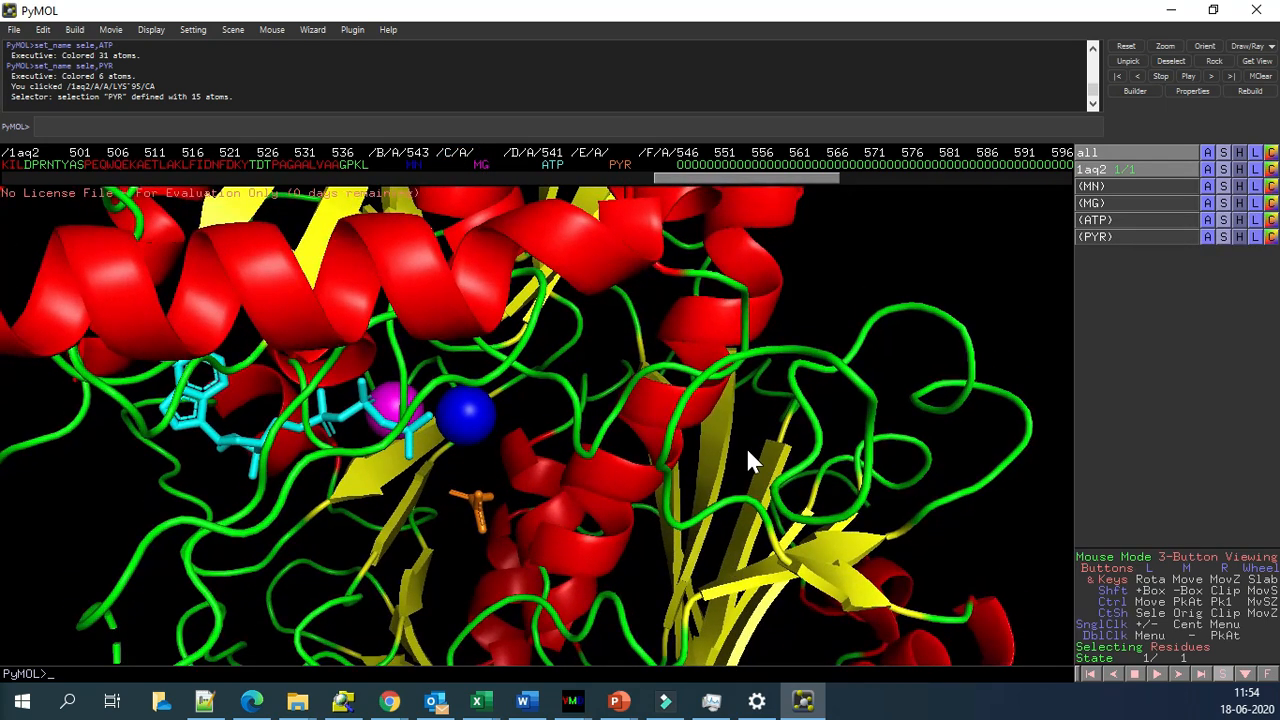
drag(975, 660, 1017, 605)
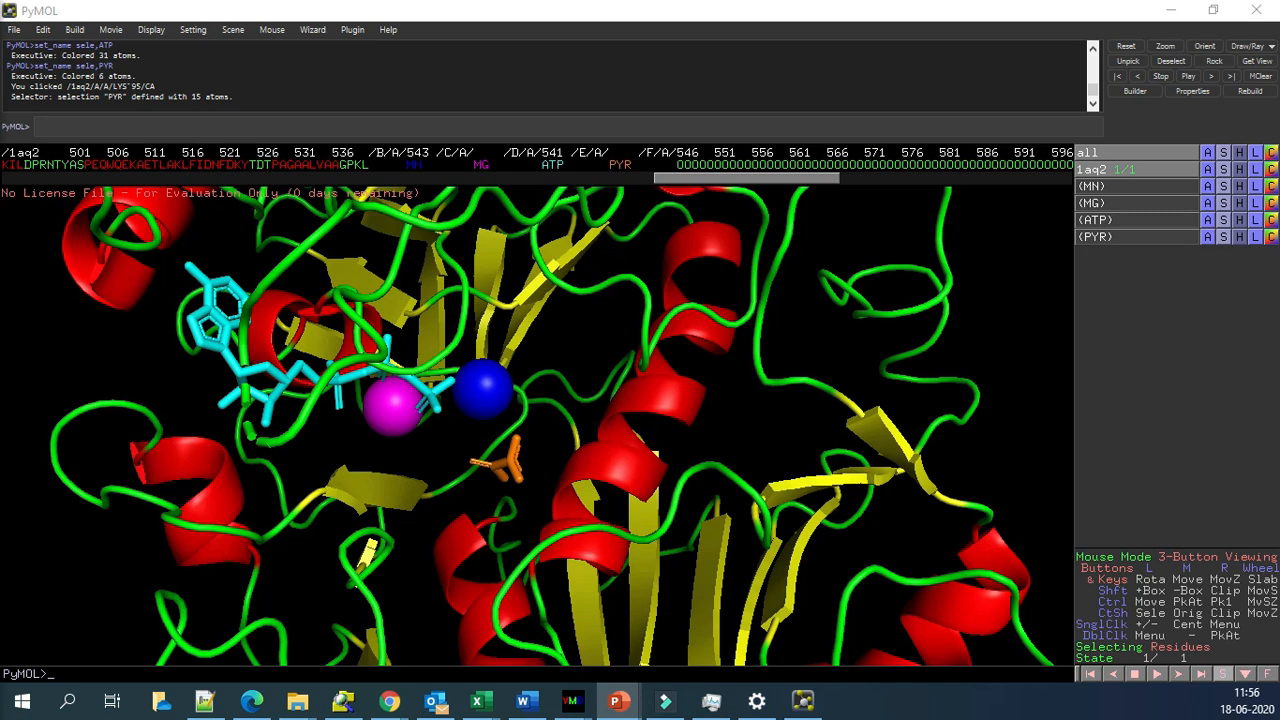
Step: Create a selection named chainA containing chain A with the command "select chainA, chain A"
click(37, 126)
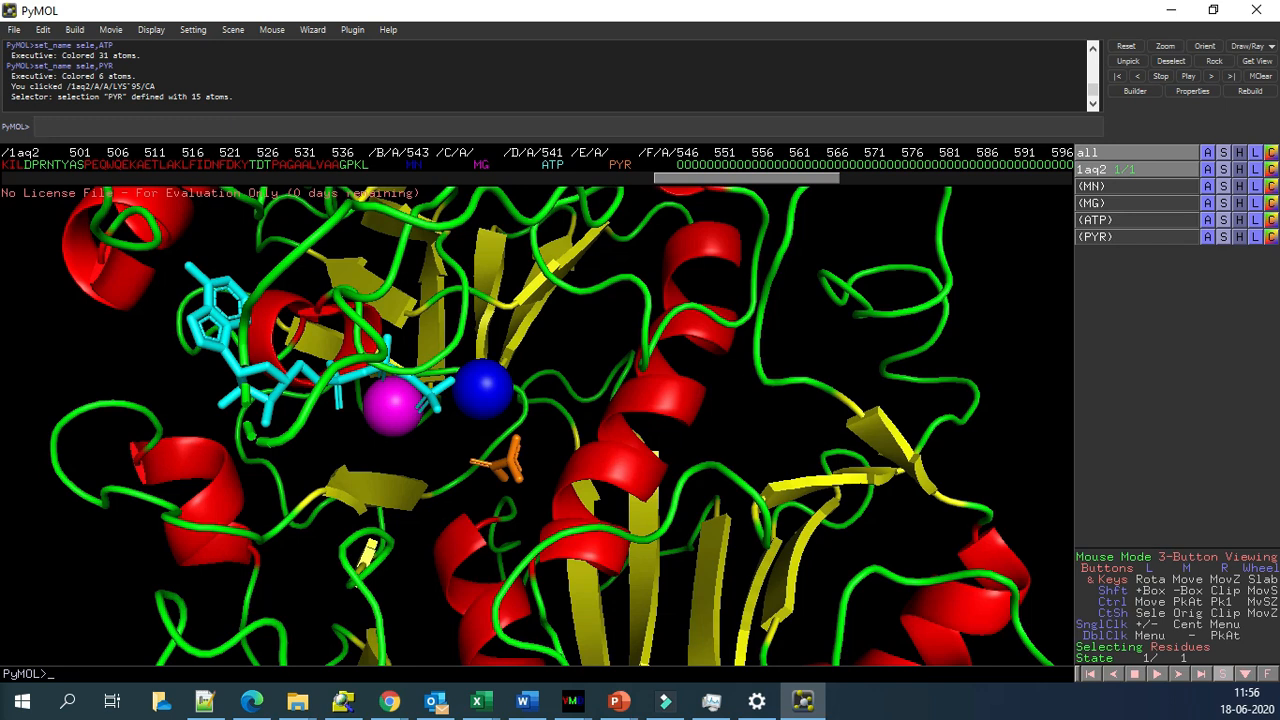
text(SELE)
key(BackSpace)
key(BackSpace)
key(BackSpace)
key(BackSpace)
text(select chainA, chain A)
key(Return)
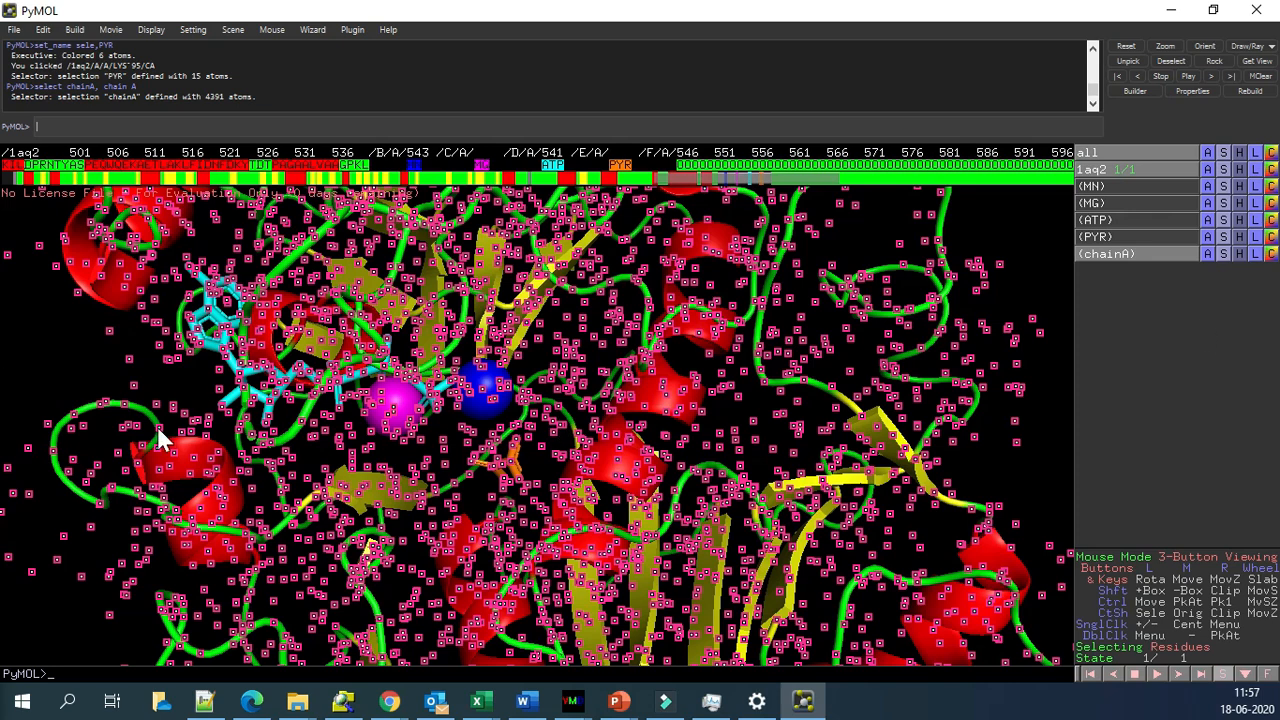
Step: Show the chainA selection as a surface, set the transparency to 0.5, and clear the selection markers
key(alt+Tab)
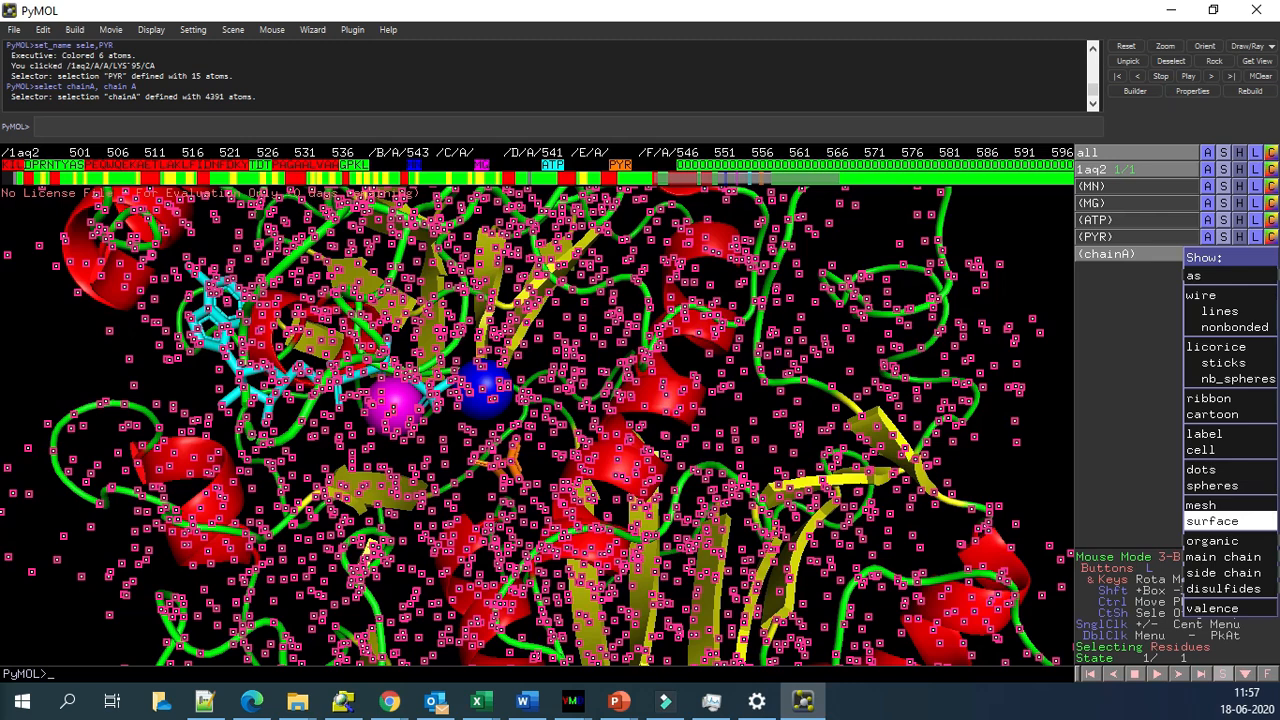
click(1212, 521)
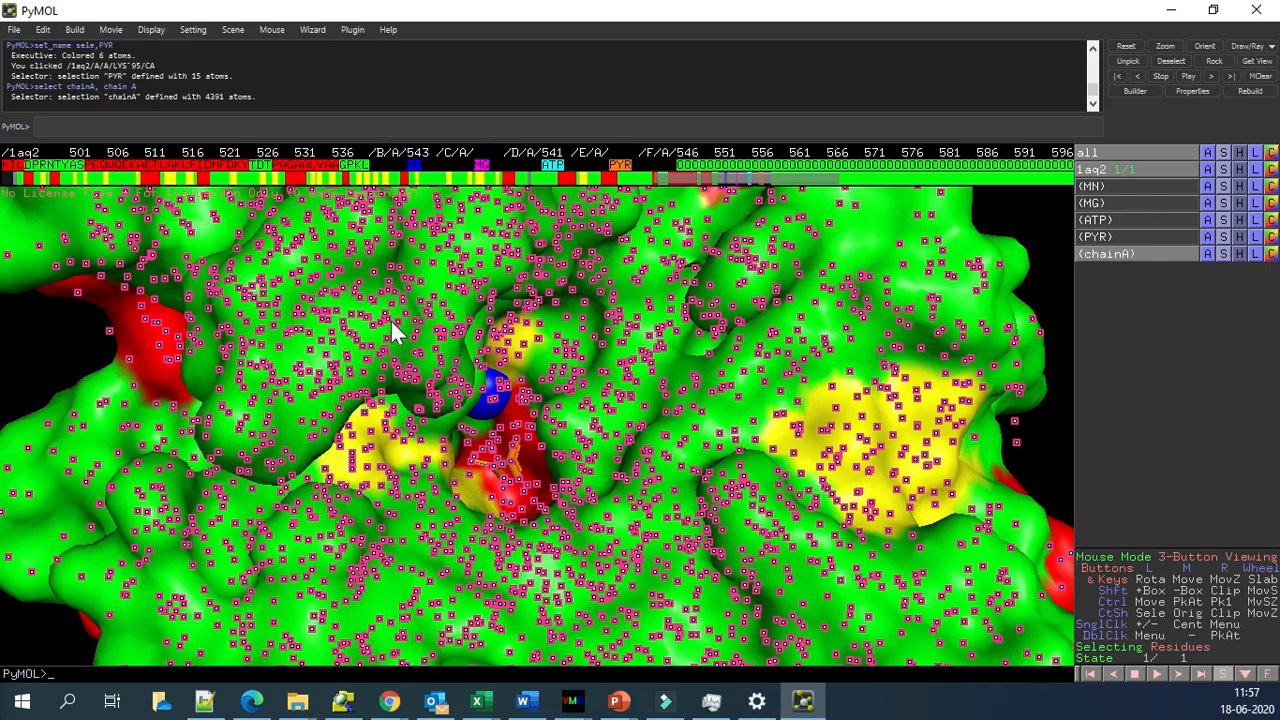
click(37, 126)
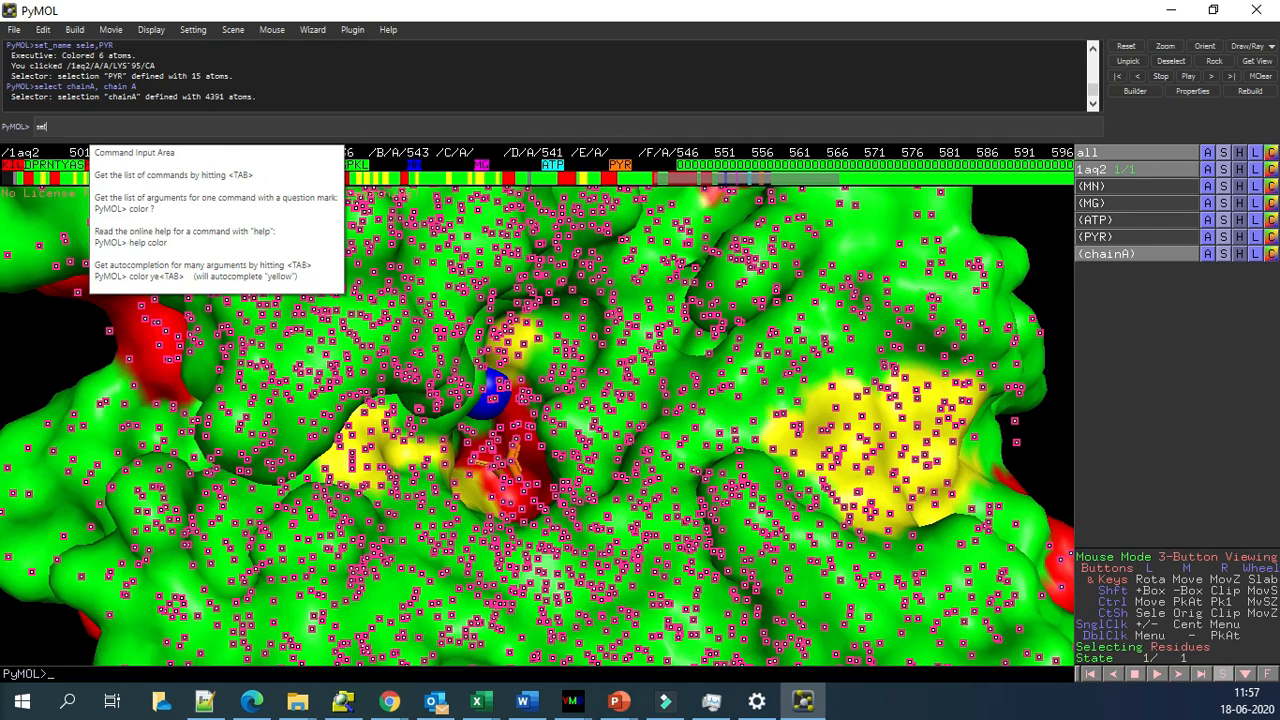
text(transparency,)
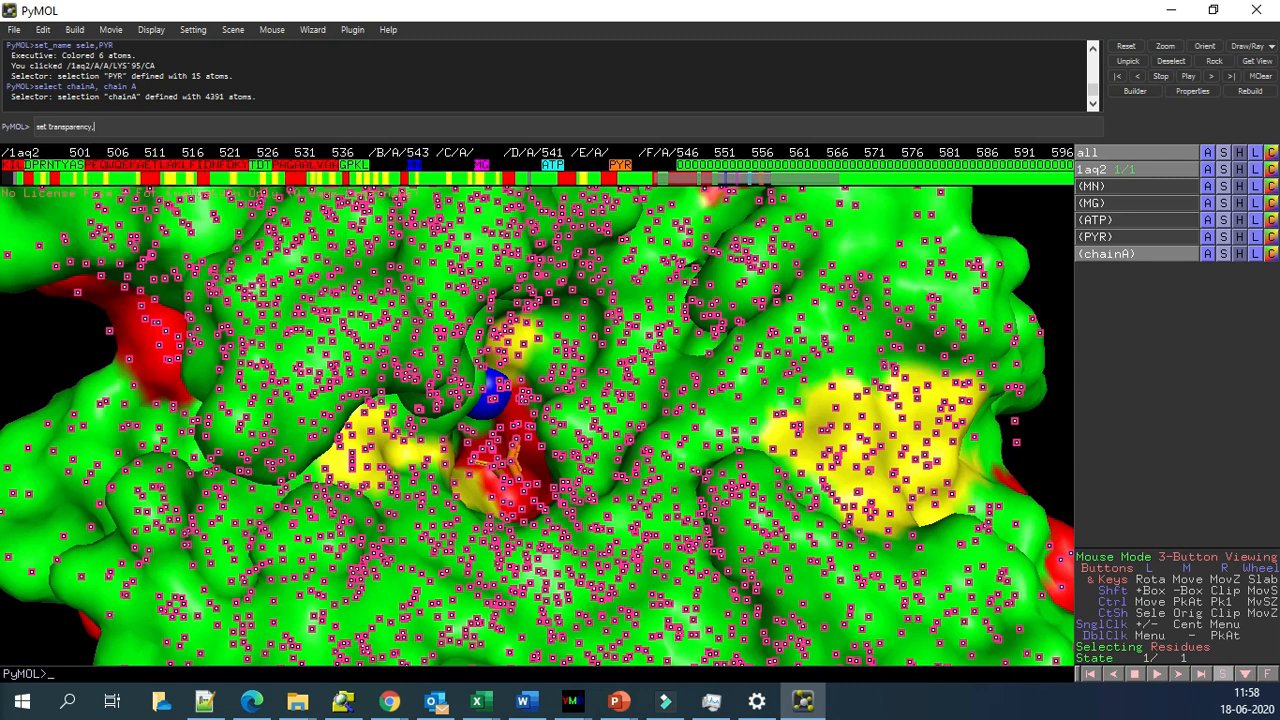
text( 0.5)
key(Return)
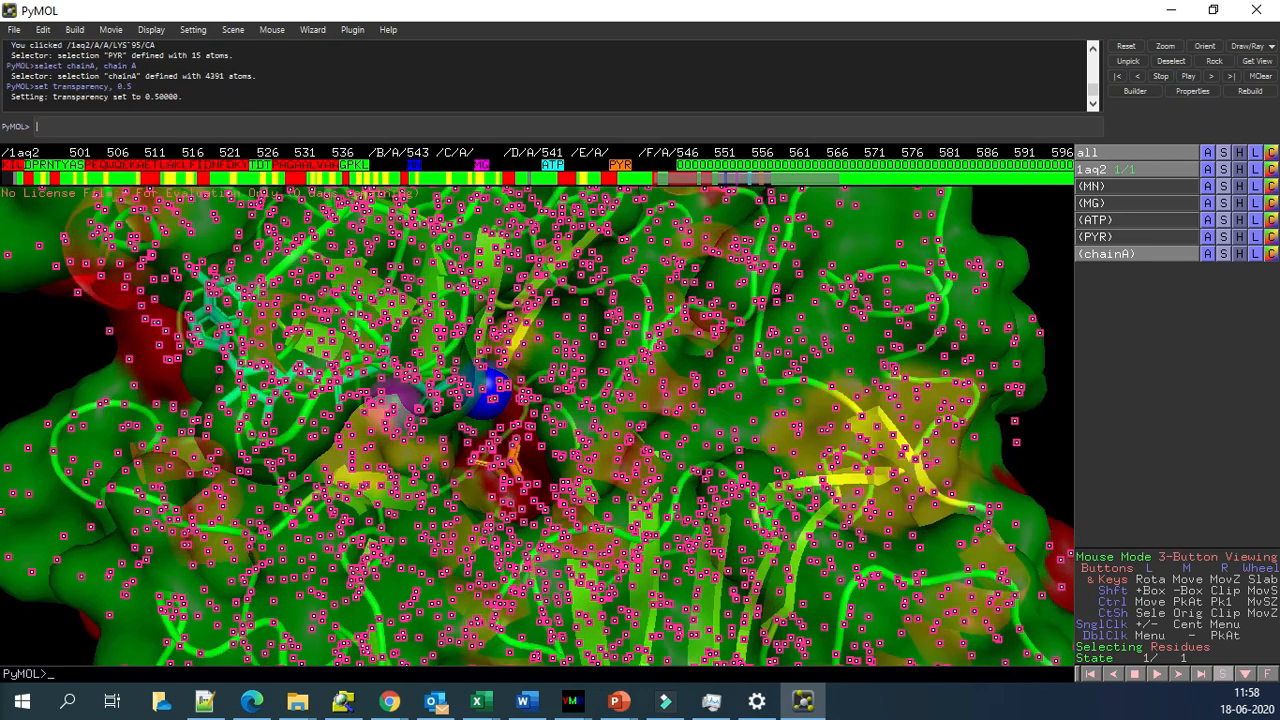
click(231, 527)
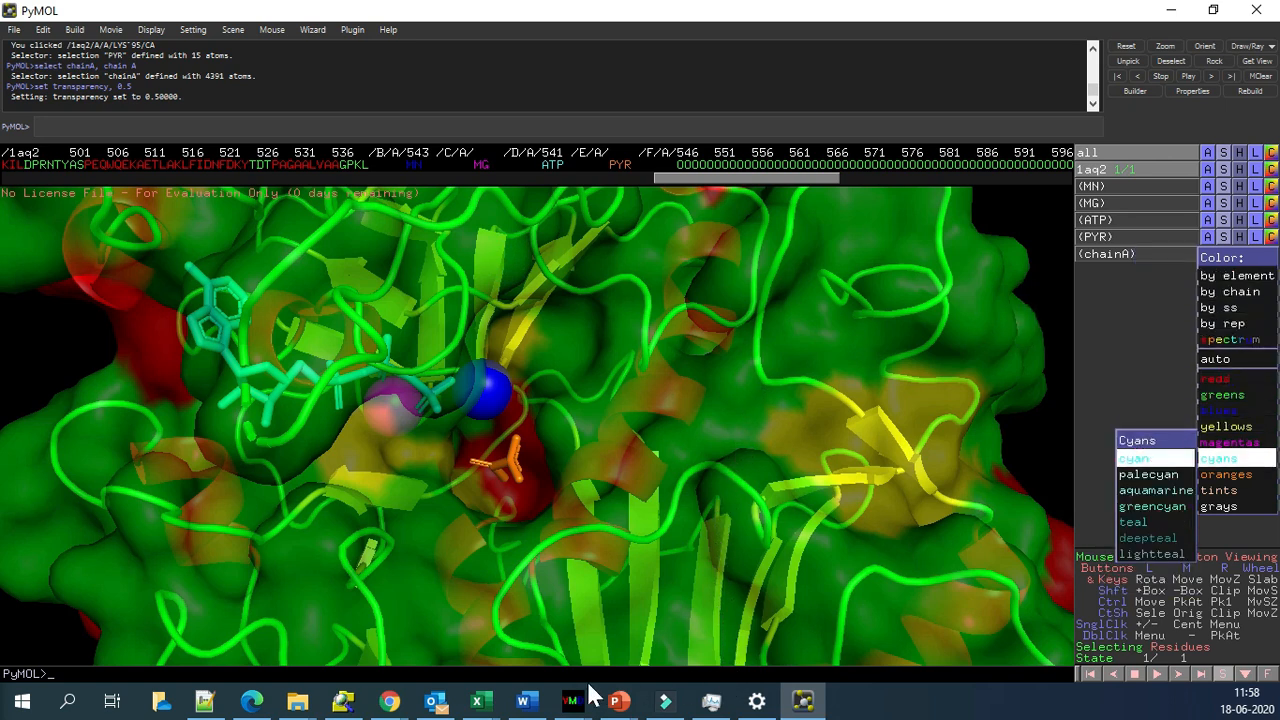
Step: Colour the chainA selection palecyan and rotate the structure to inspect it
click(1148, 474)
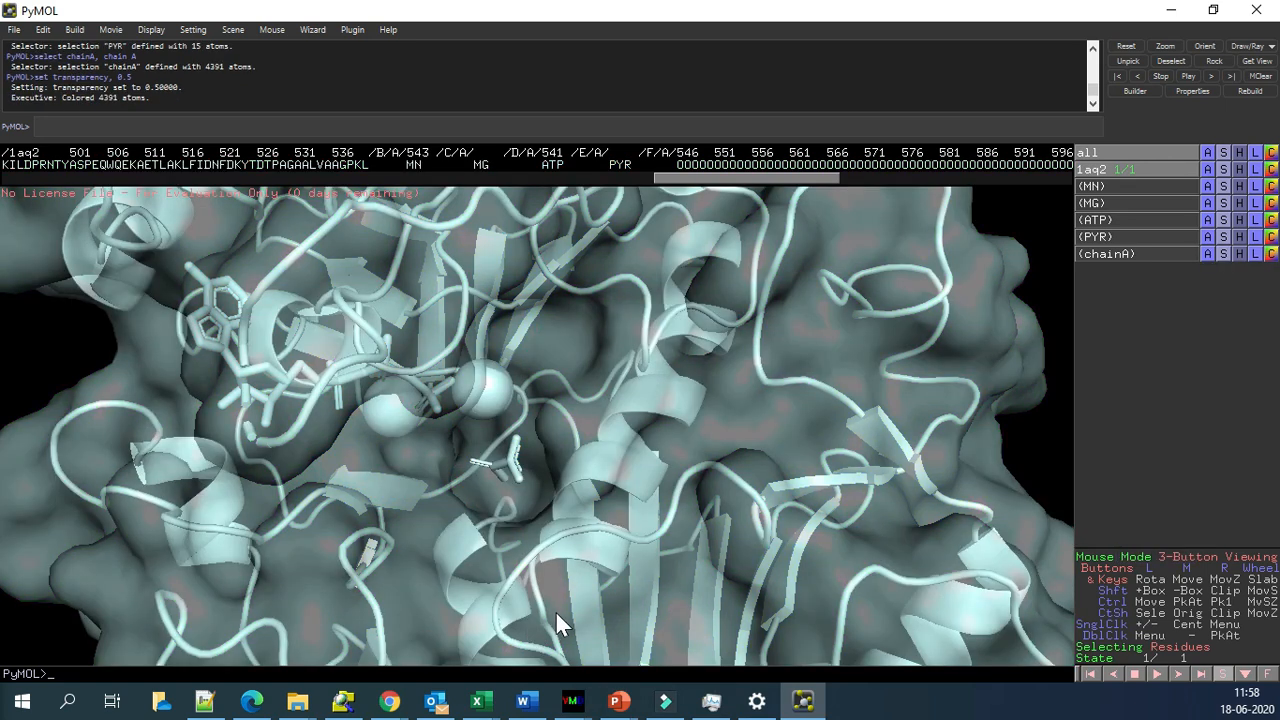
drag(257, 548, 18, 545)
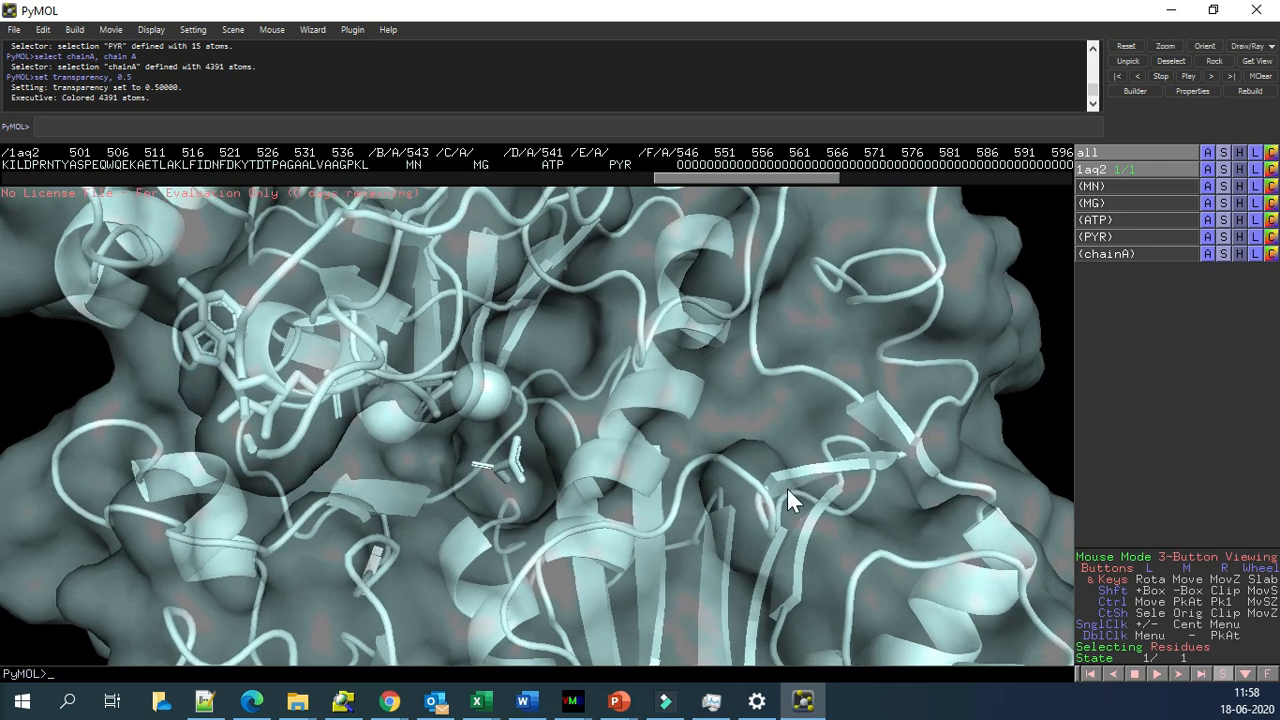
Step: Try surface transparency values of 0.4 and 0.6, and set the transparency to 0.7
key(Up)
text(4)
key(Return)
key(Up)
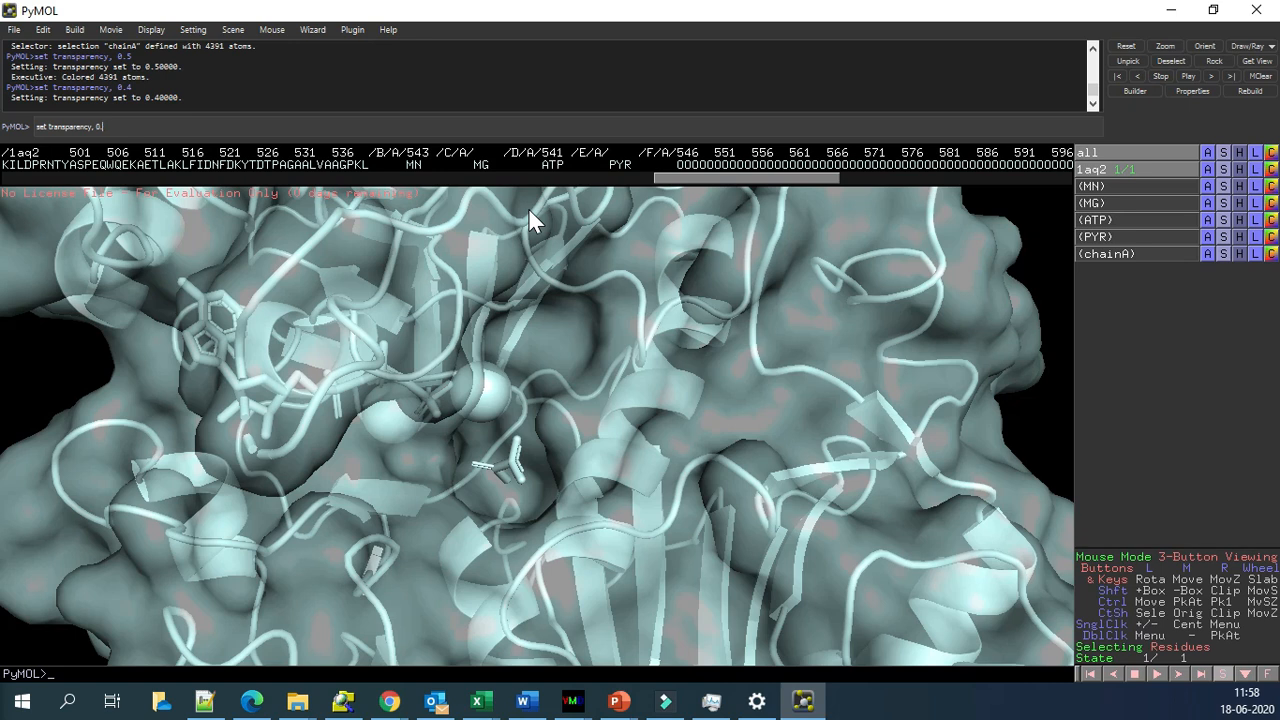
text(6)
key(Return)
key(Up)
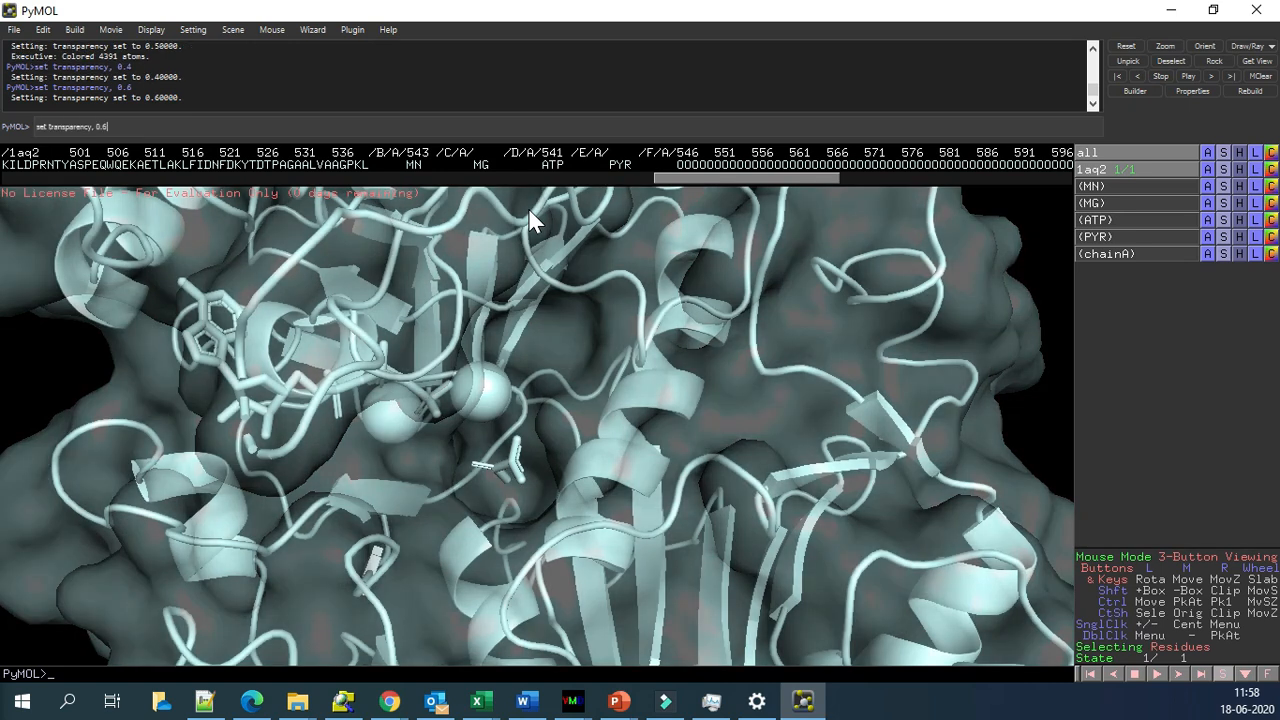
text(7)
key(Return)
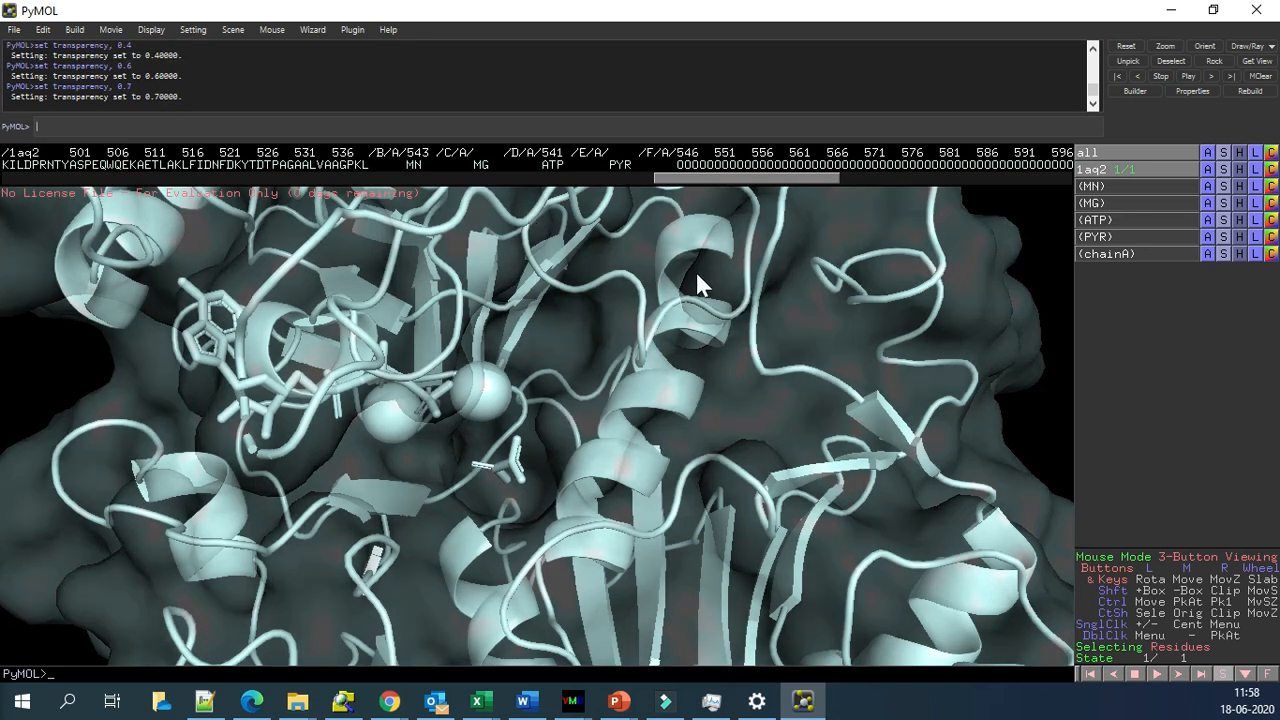
Step: Colour all objects by secondary structure with the red helix, yellow sheet and green loop scheme
click(1270, 152)
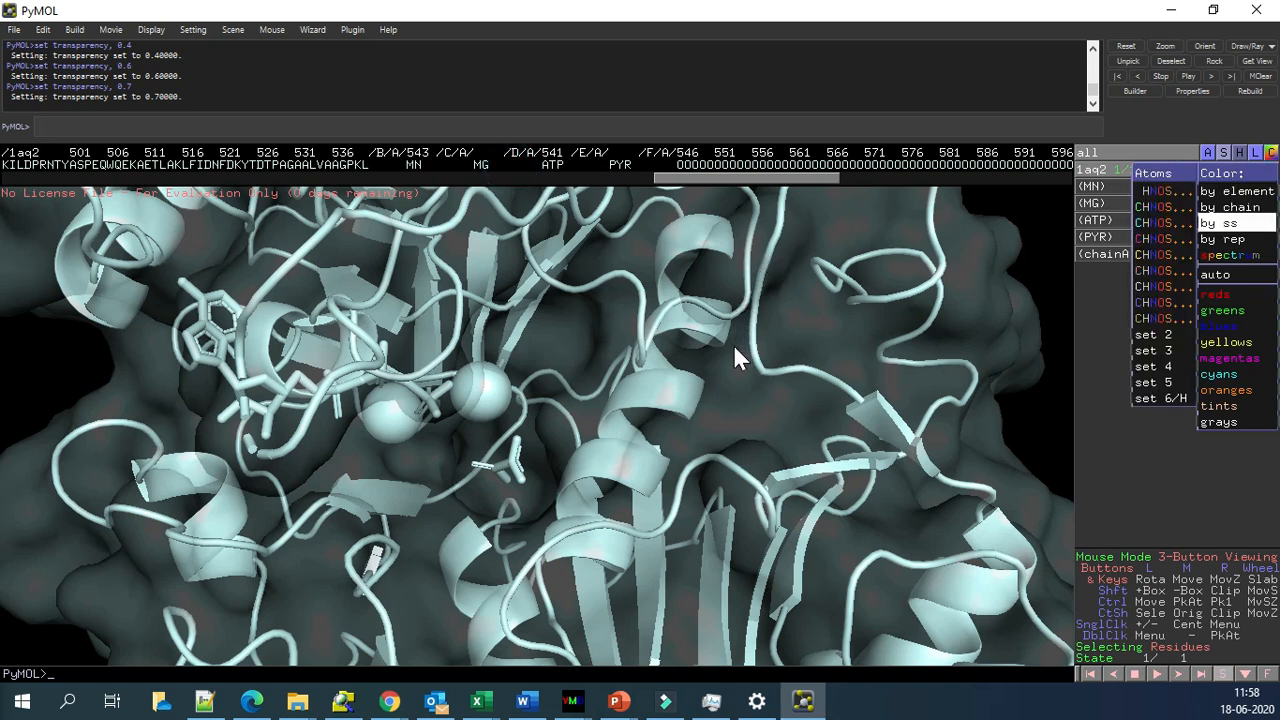
mouse_move(1230, 223)
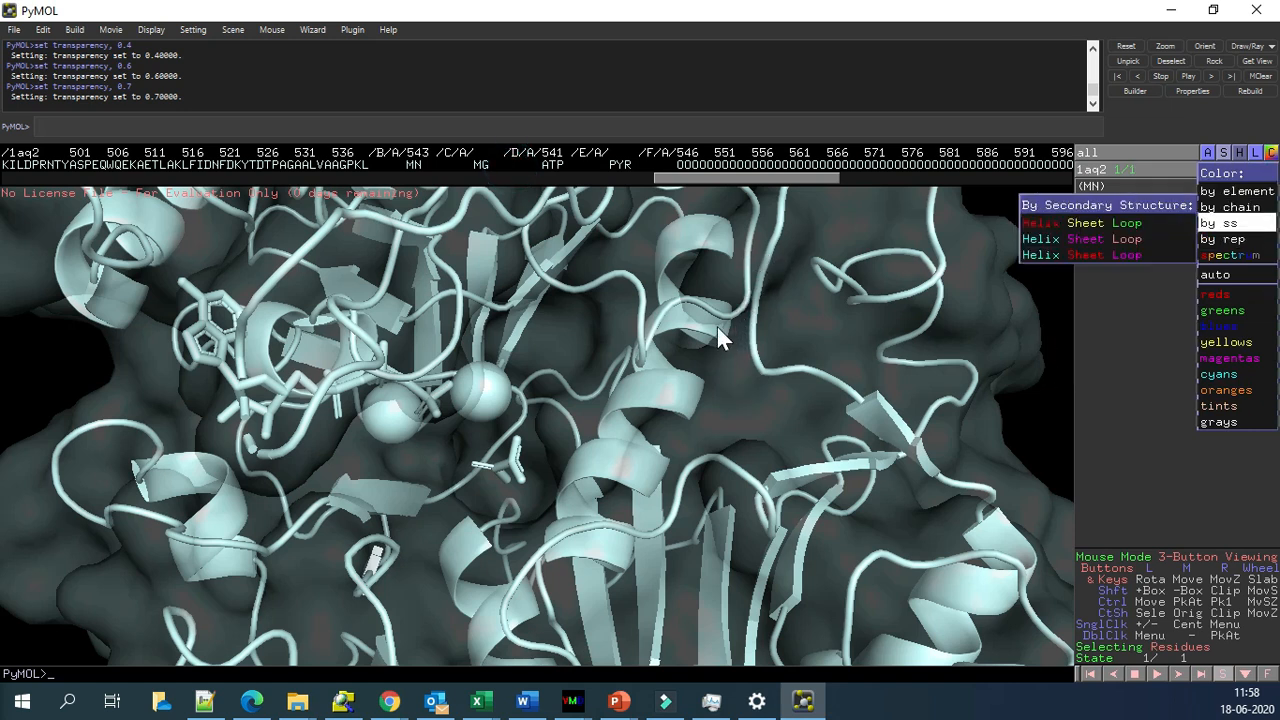
click(1081, 223)
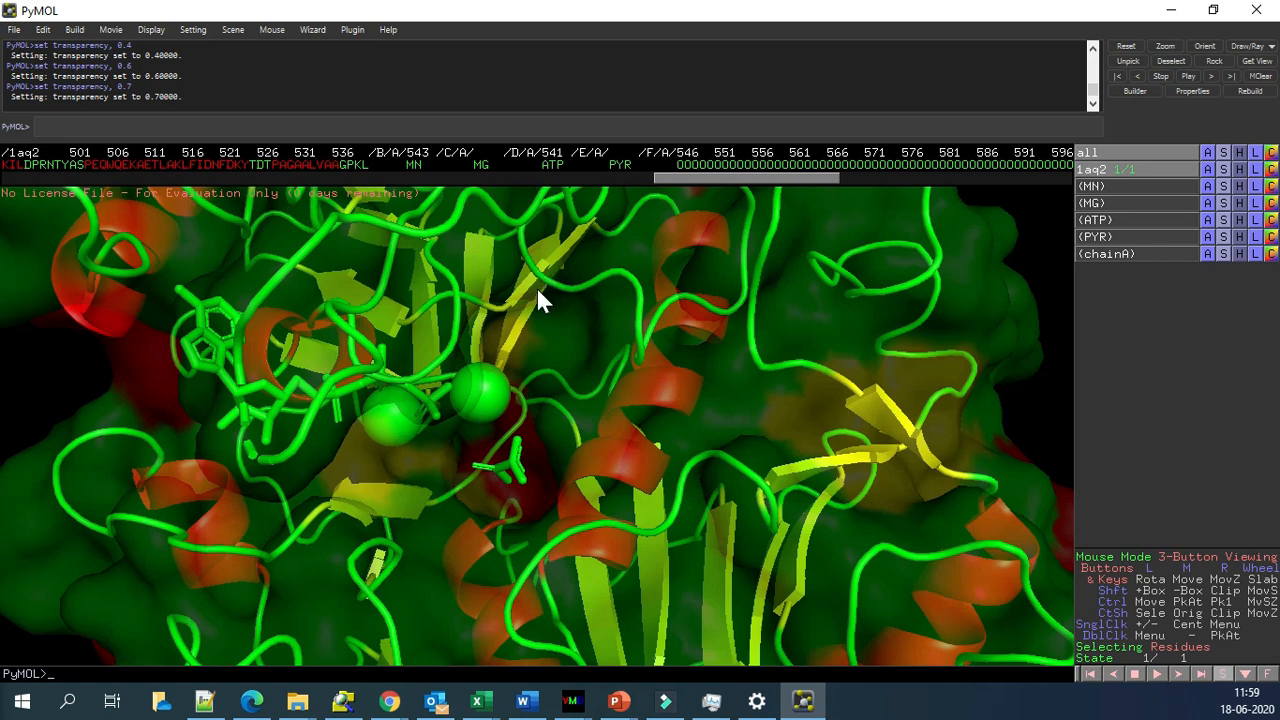
Step: Colour the MN and MG ion selections red
click(1270, 169)
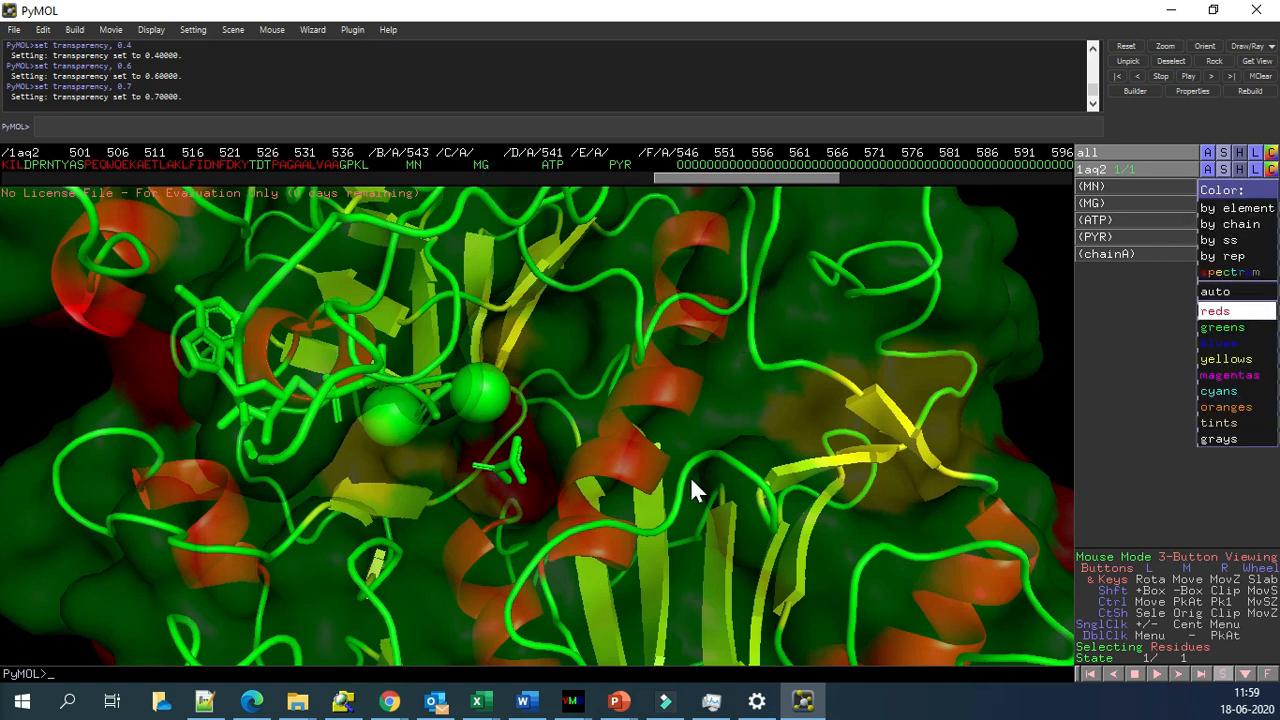
mouse_move(1236, 271)
mouse_move(1222, 311)
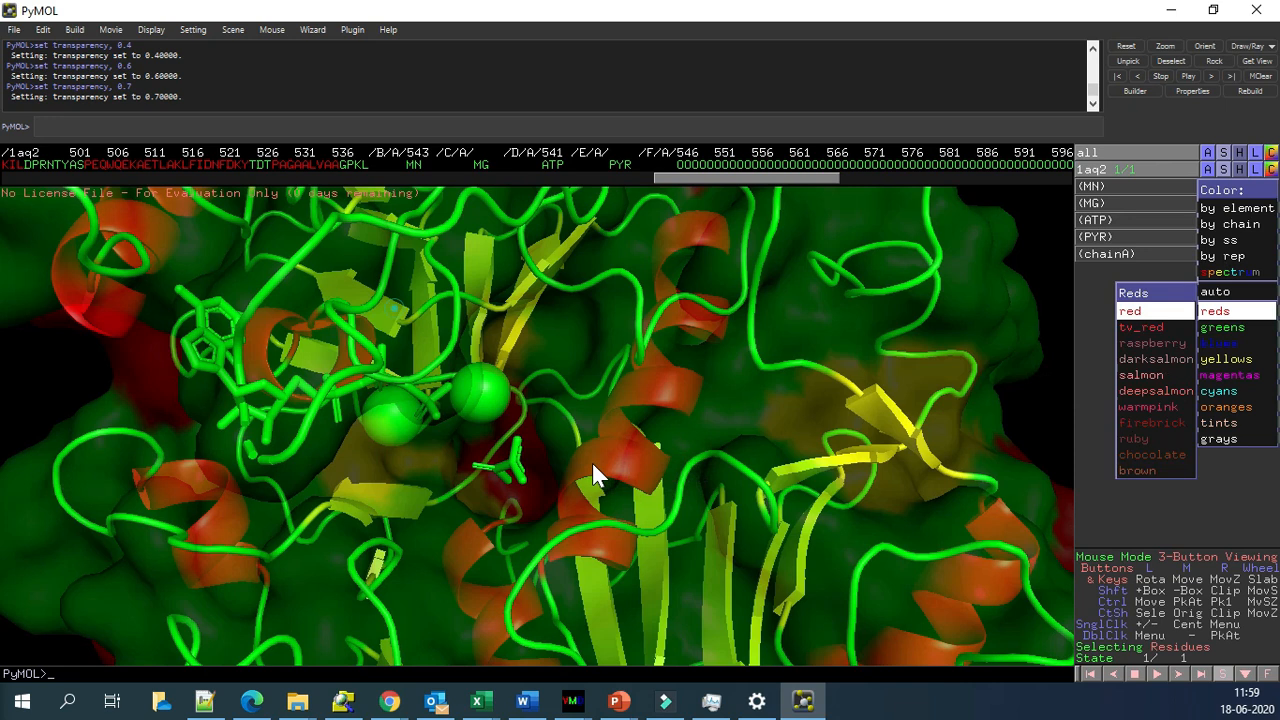
click(1140, 311)
click(1270, 203)
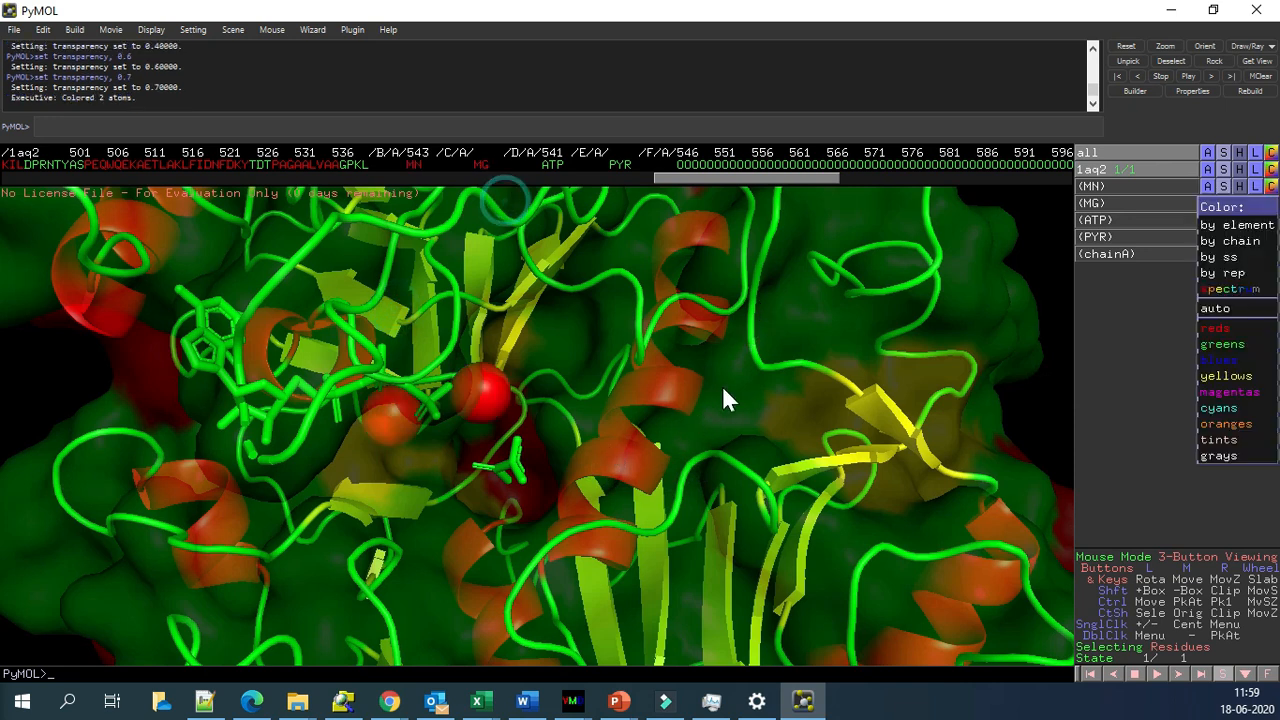
mouse_move(1218, 328)
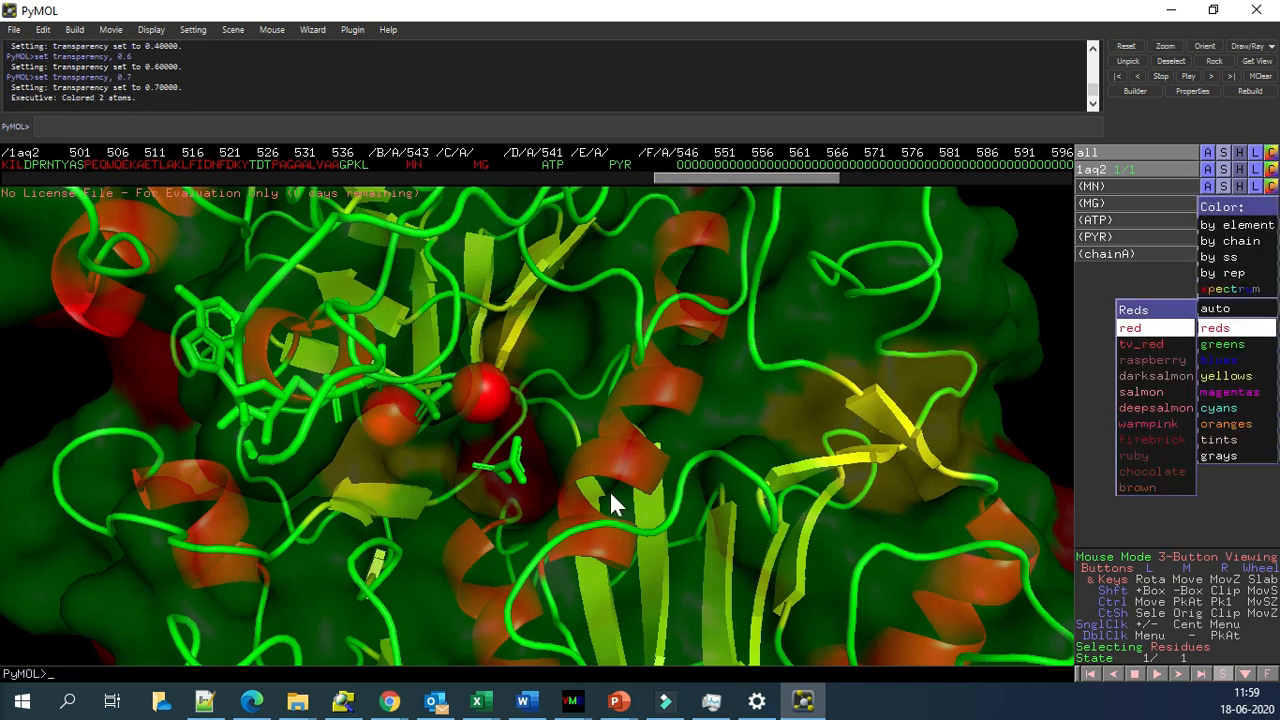
click(1135, 328)
Step: Colour the ATP ligand selection blue and the PYR ligand selection red
click(1270, 220)
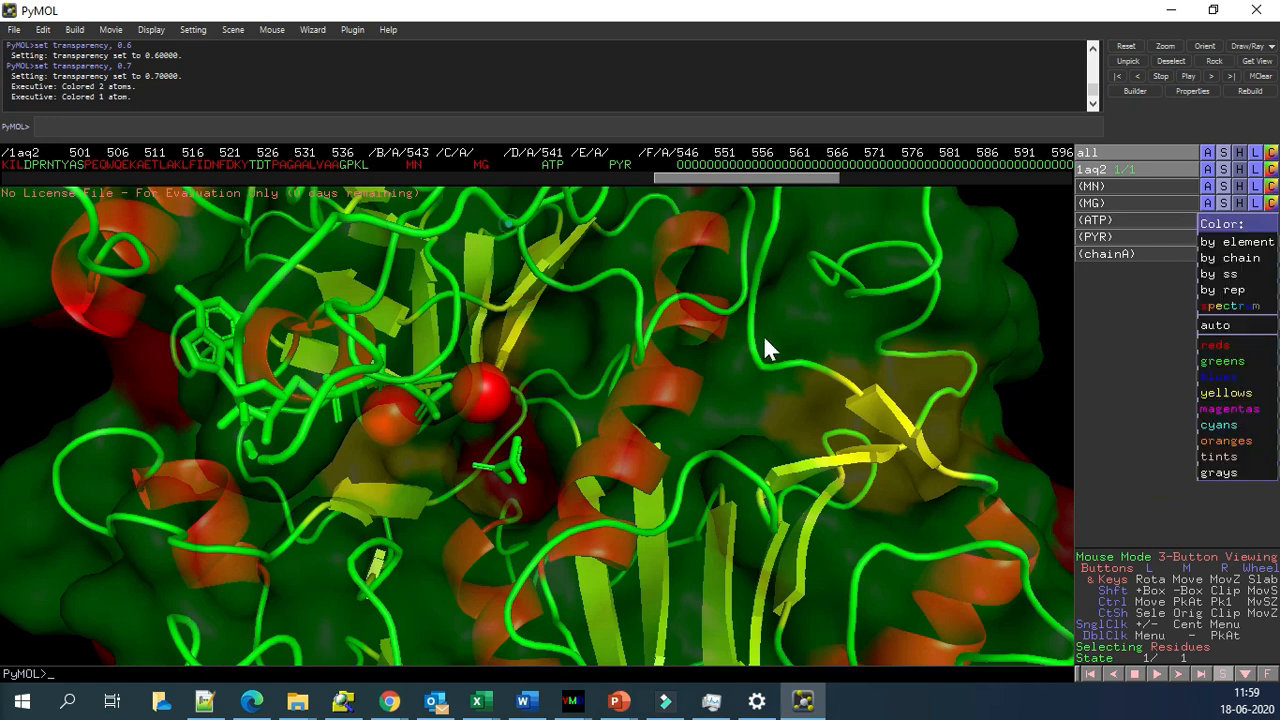
mouse_move(1236, 306)
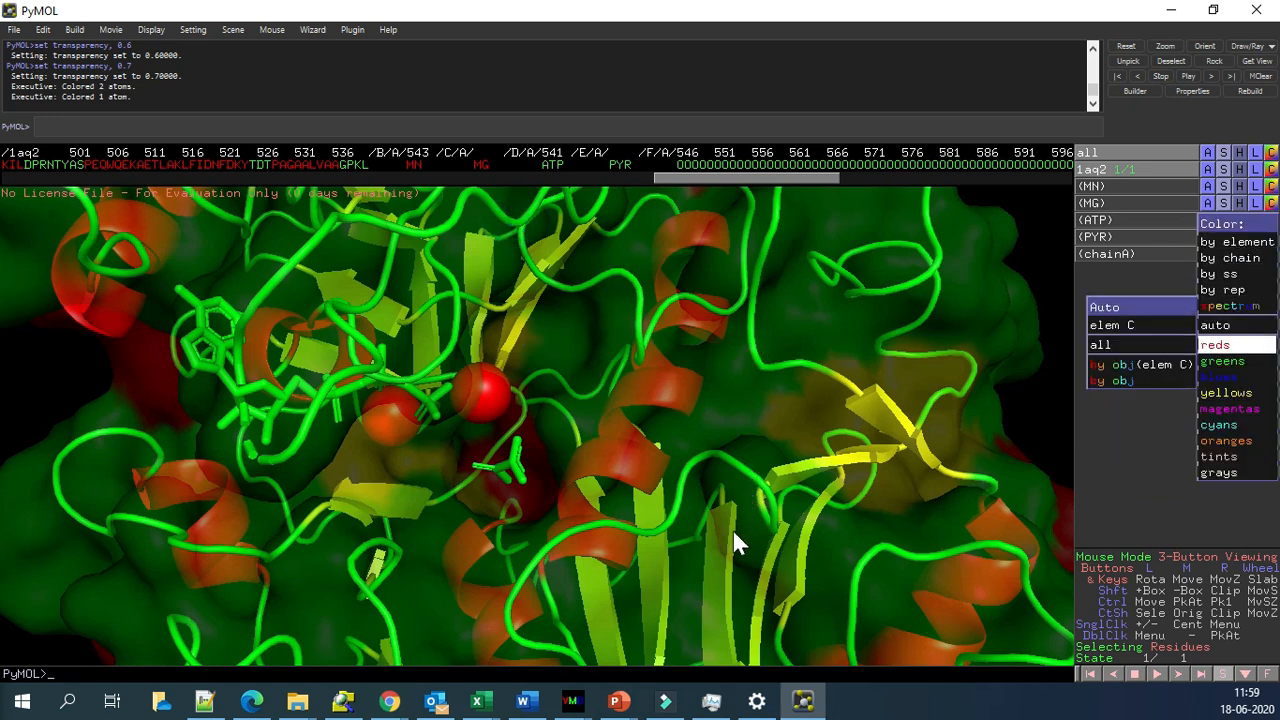
mouse_move(1222, 361)
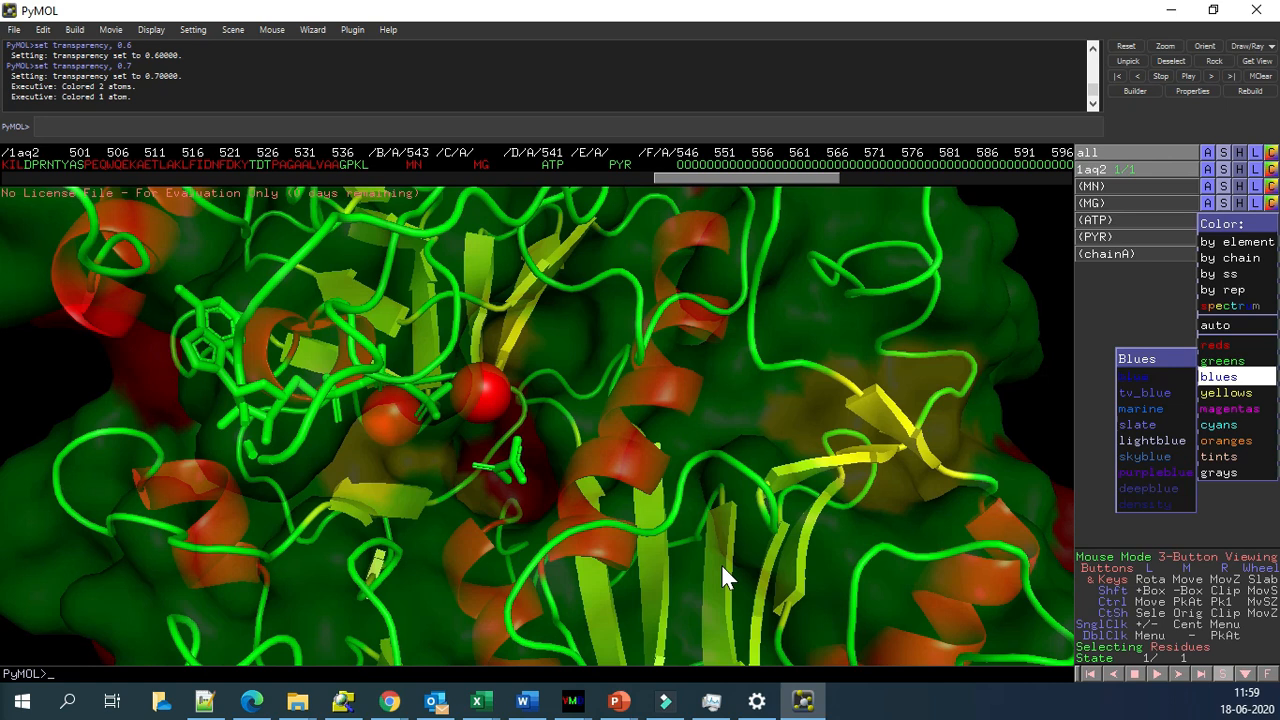
click(1133, 376)
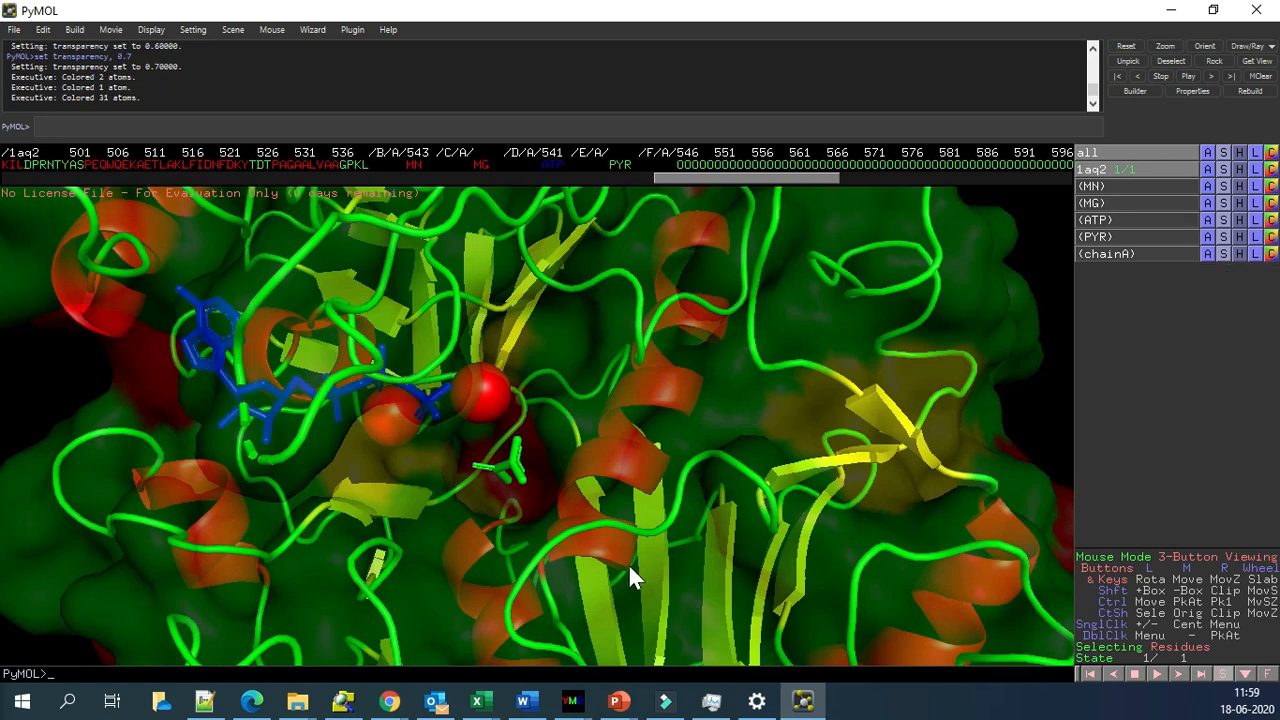
click(1271, 236)
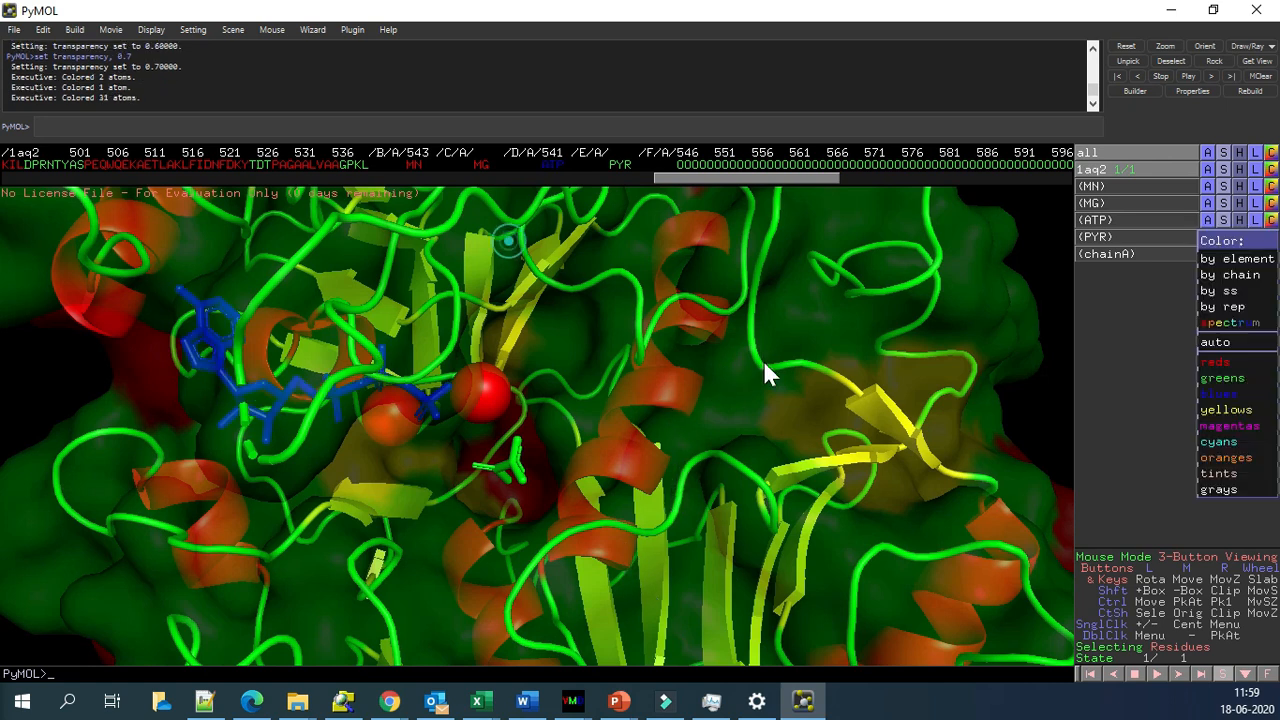
mouse_move(1215, 361)
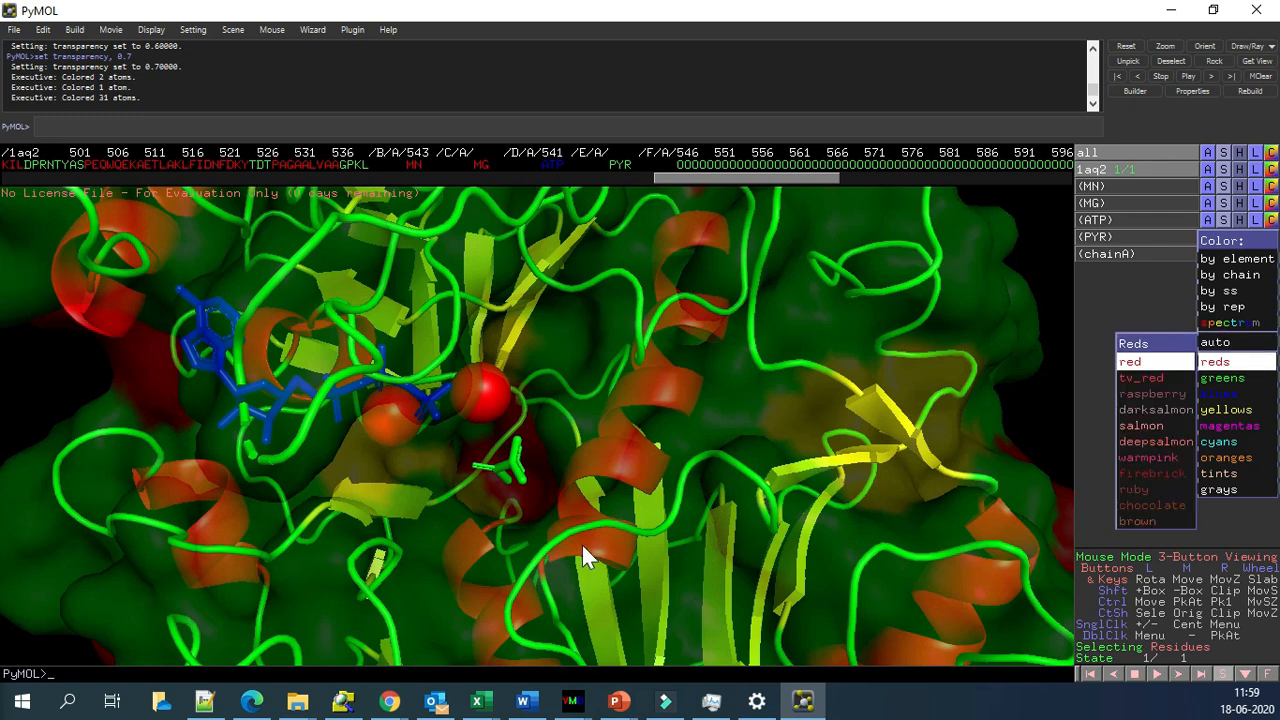
click(1130, 361)
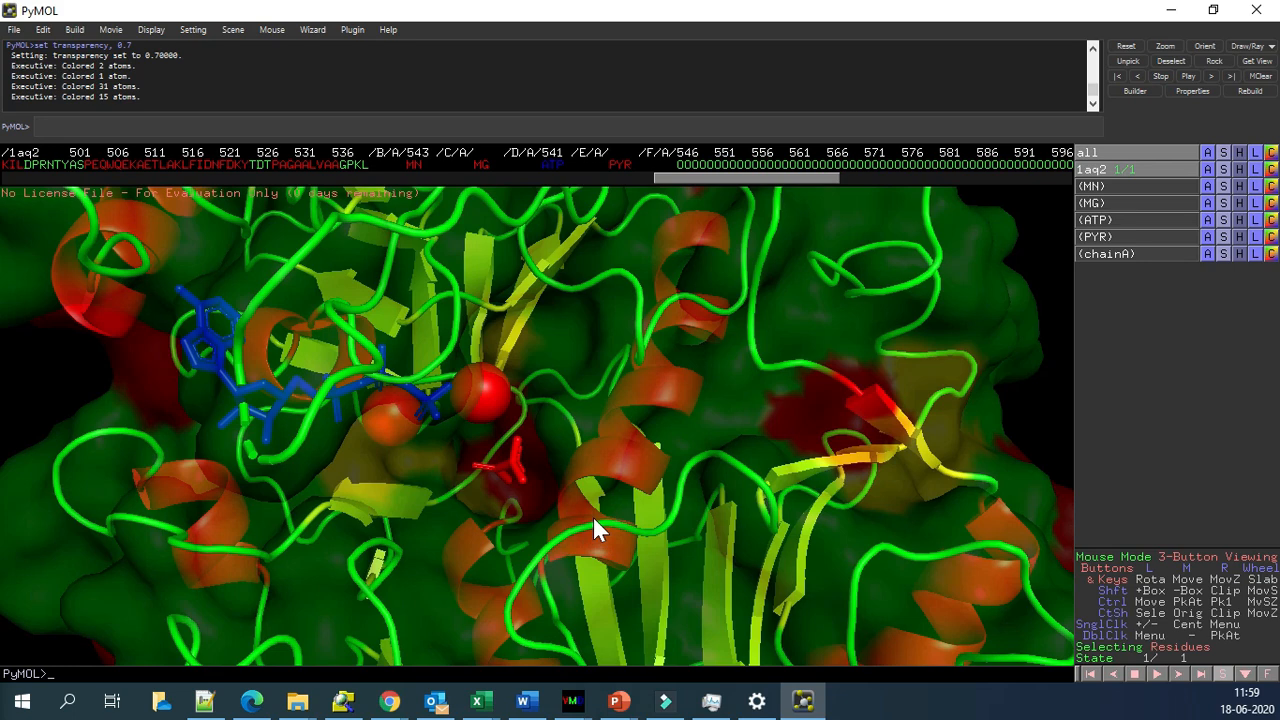
Step: Start exporting the view of the whole protein as a PNG image
right_drag(80, 484, 85, 298)
right_drag(127, 633, 31, 541)
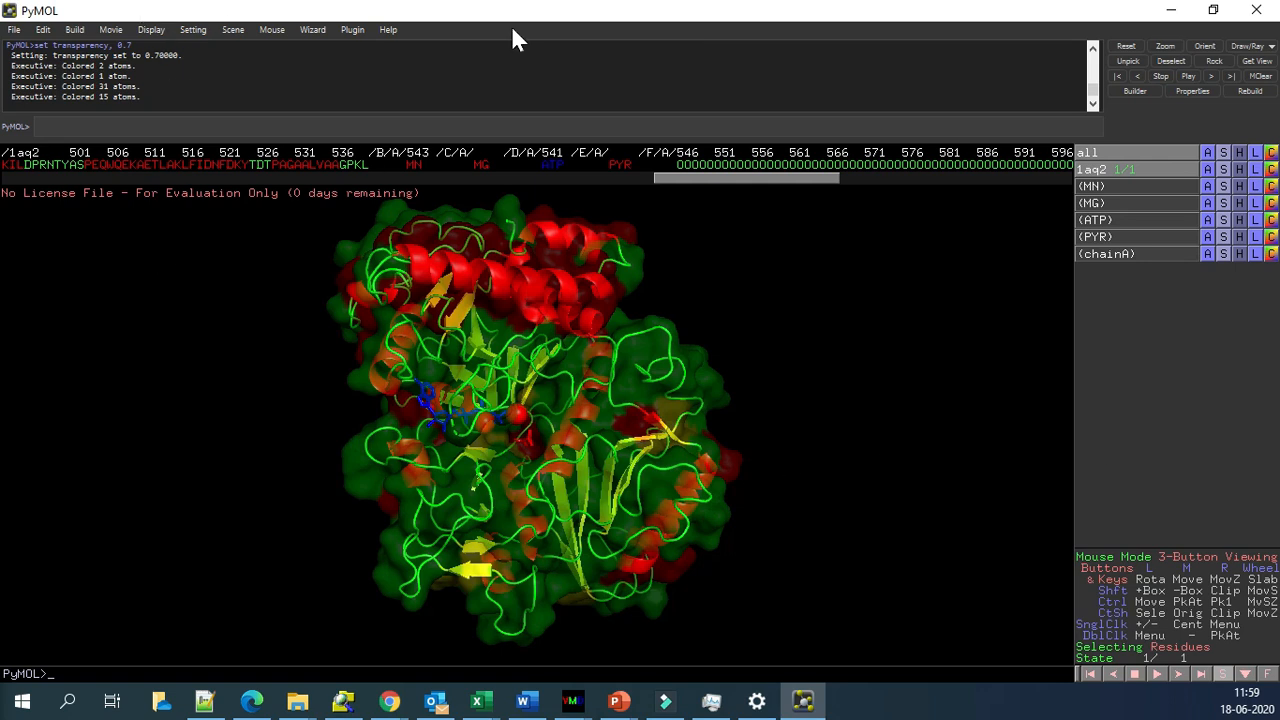
key(alt+f)
key(Down)
key(Down)
key(Down)
key(Down)
key(Down)
key(Down)
key(Down)
key(Down)
key(Down)
key(Down)
key(Right)
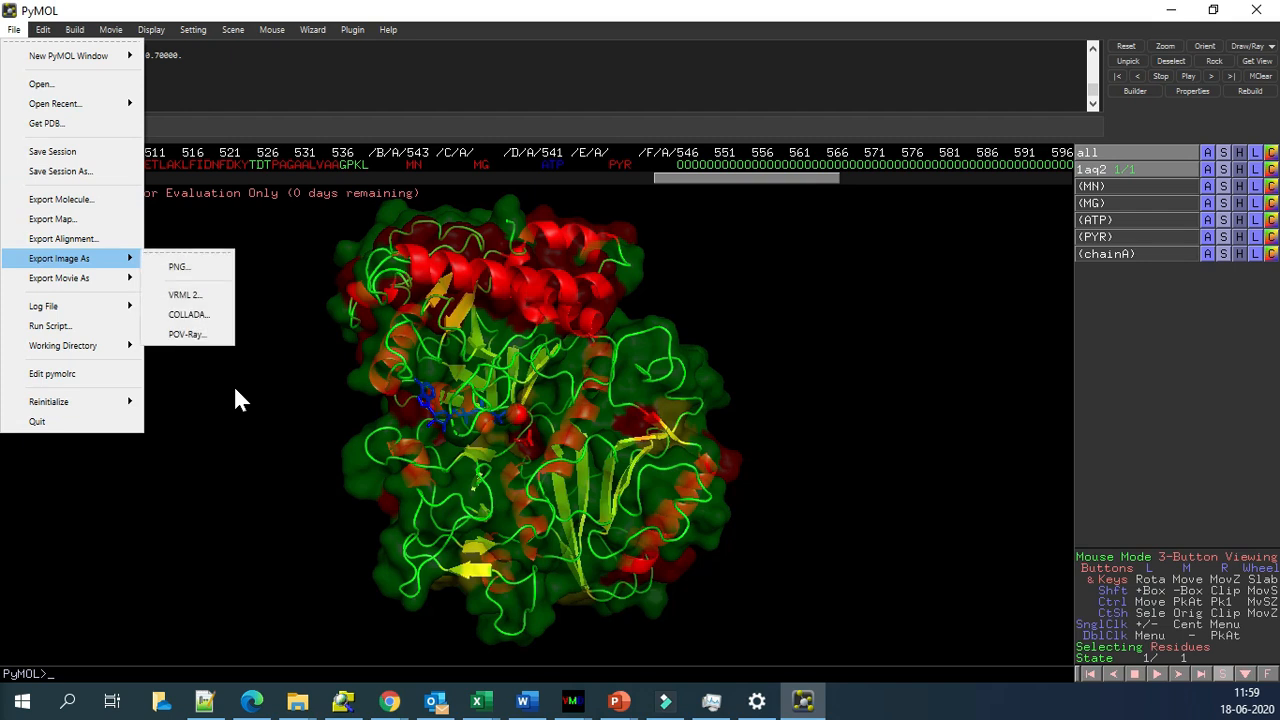
key(Down)
key(Return)
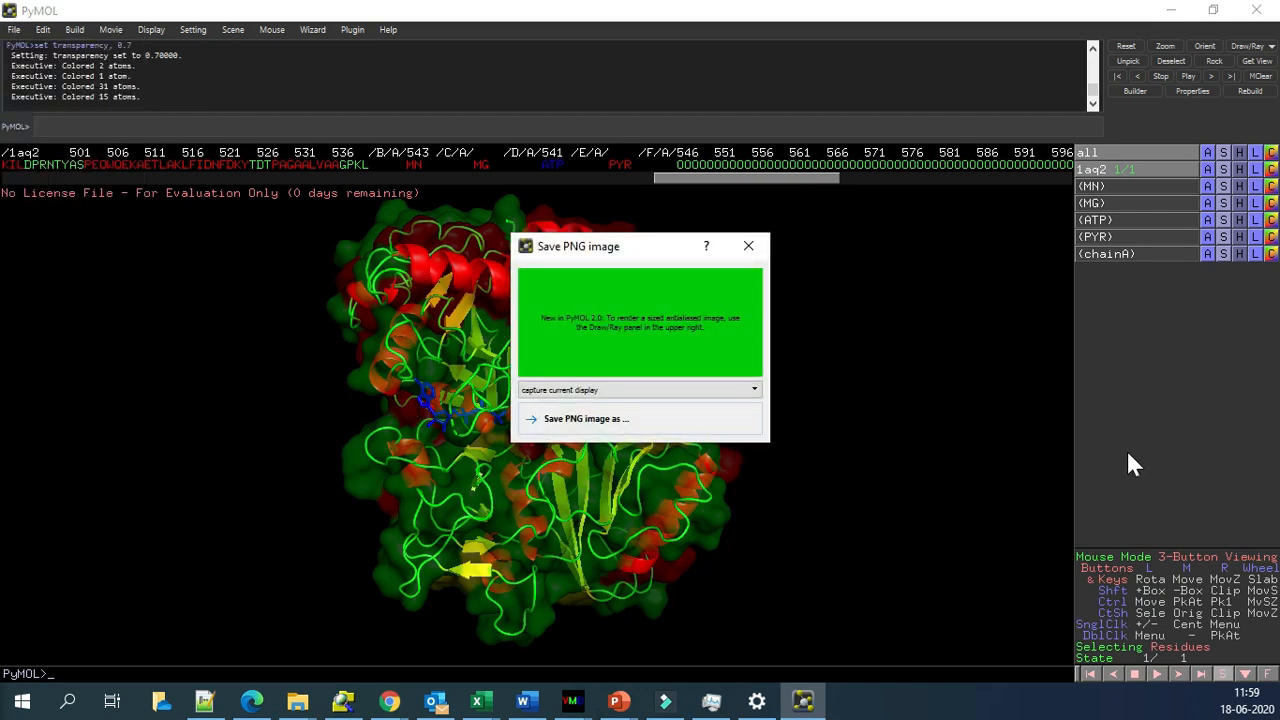
Step: Set the PNG export to ray trace with transparent background and proceed to choosing the file
drag(720, 245, 725, 112)
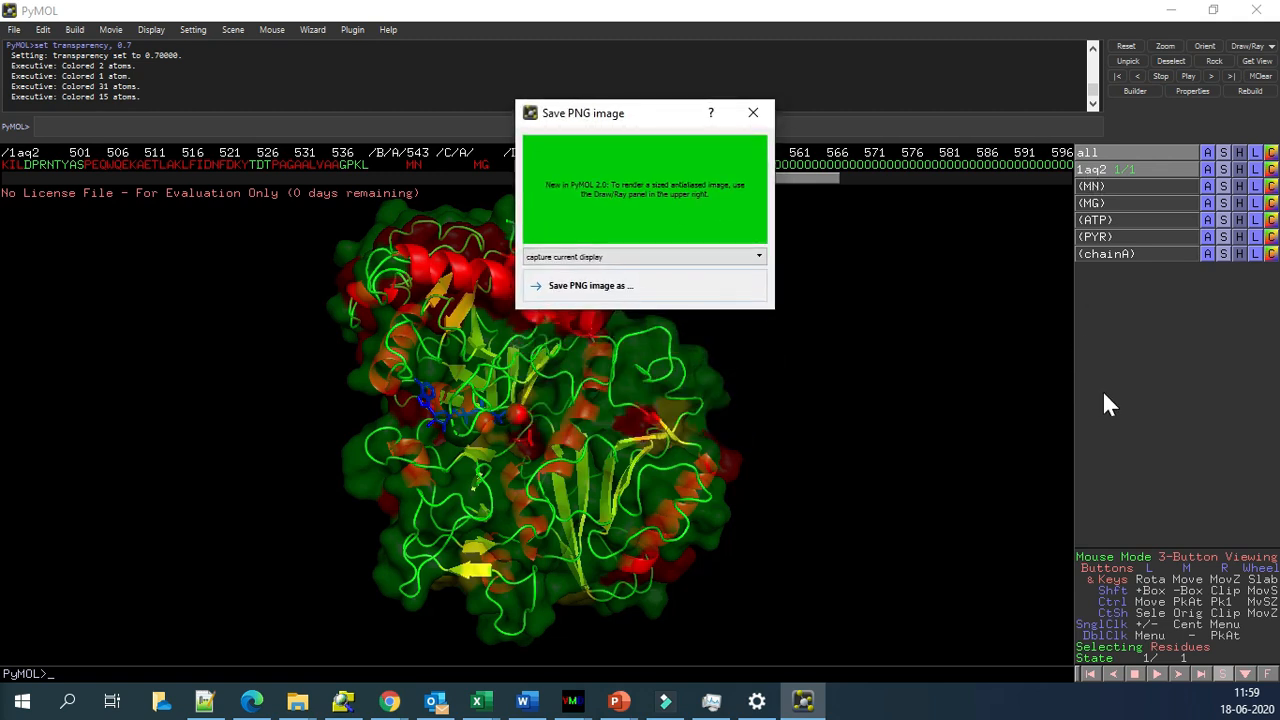
click(735, 256)
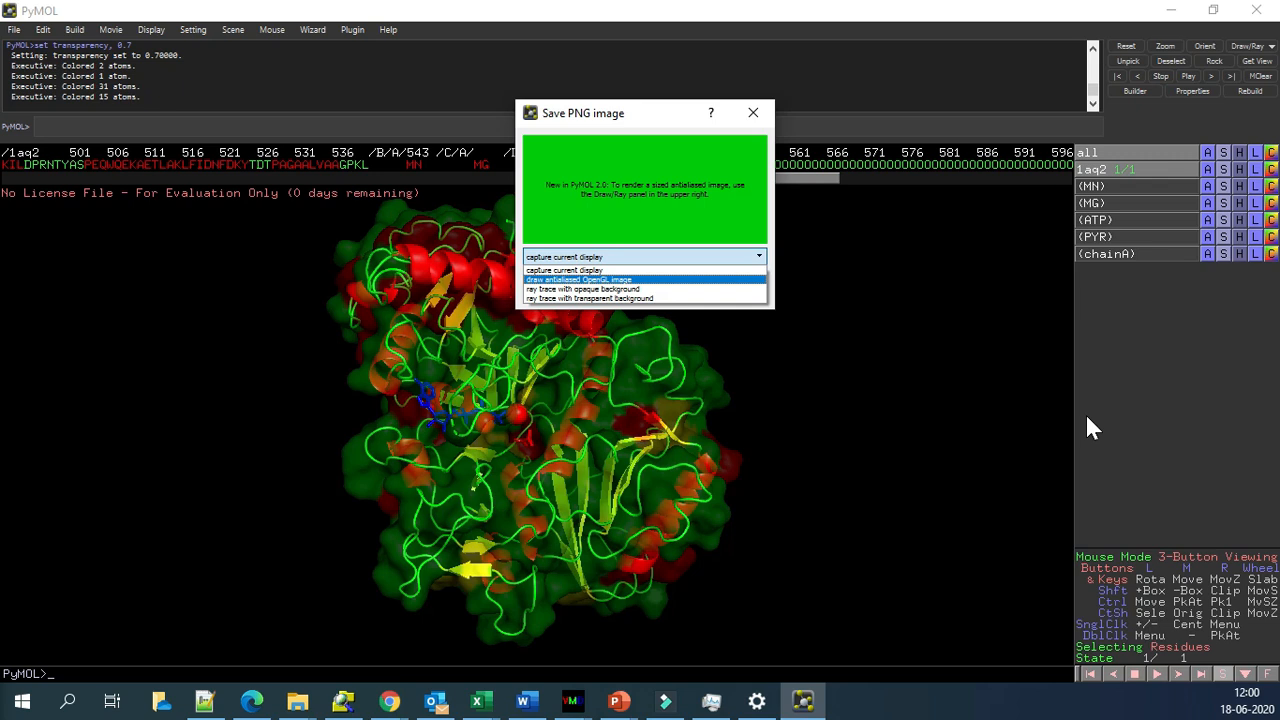
key(Down)
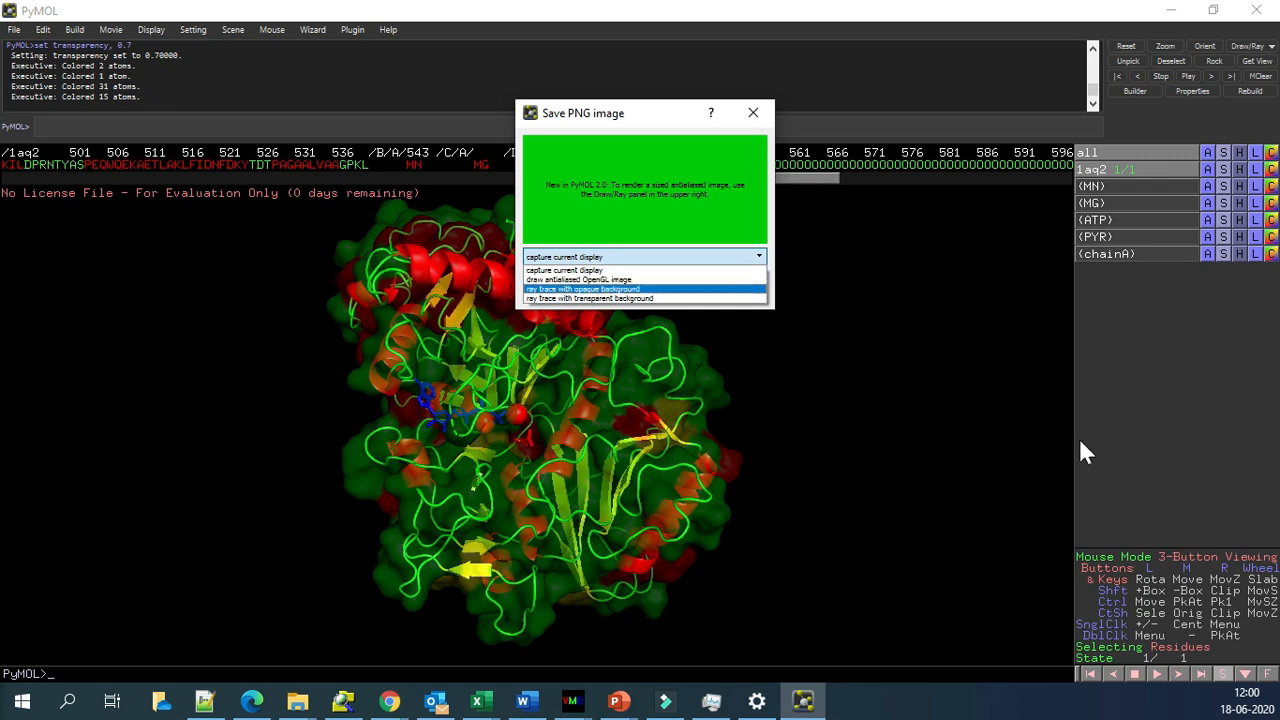
key(Down)
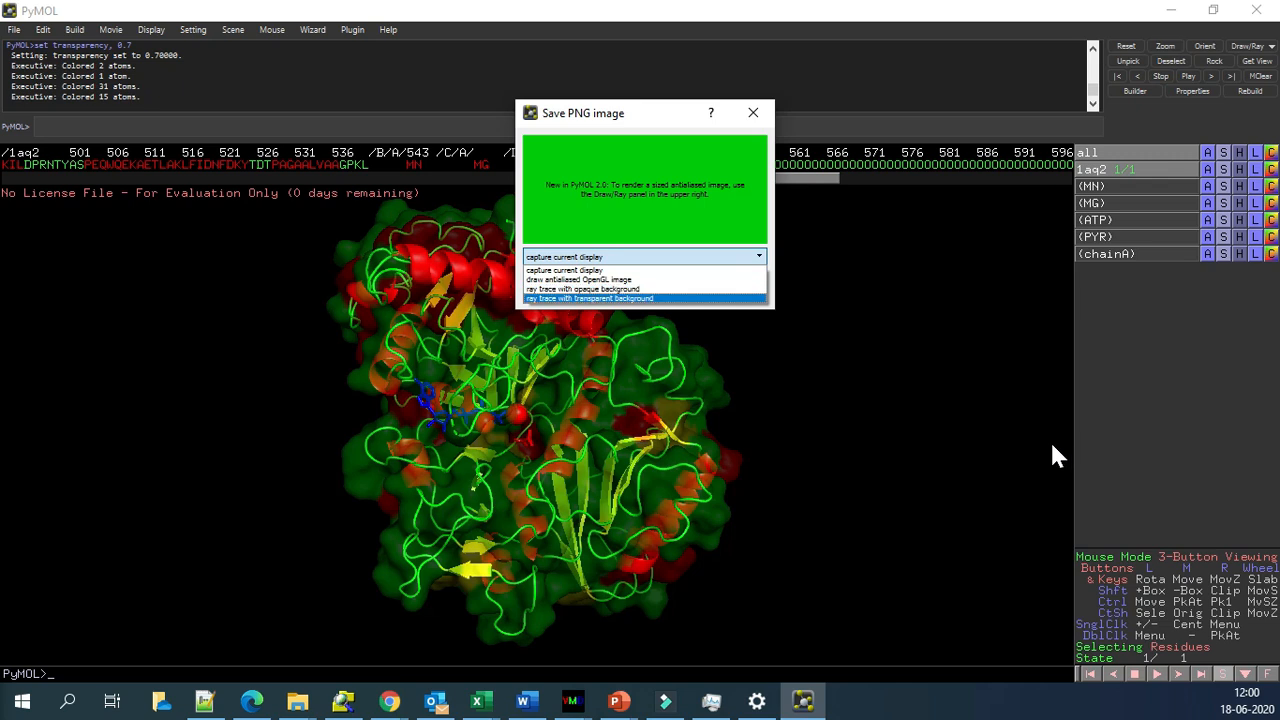
key(Return)
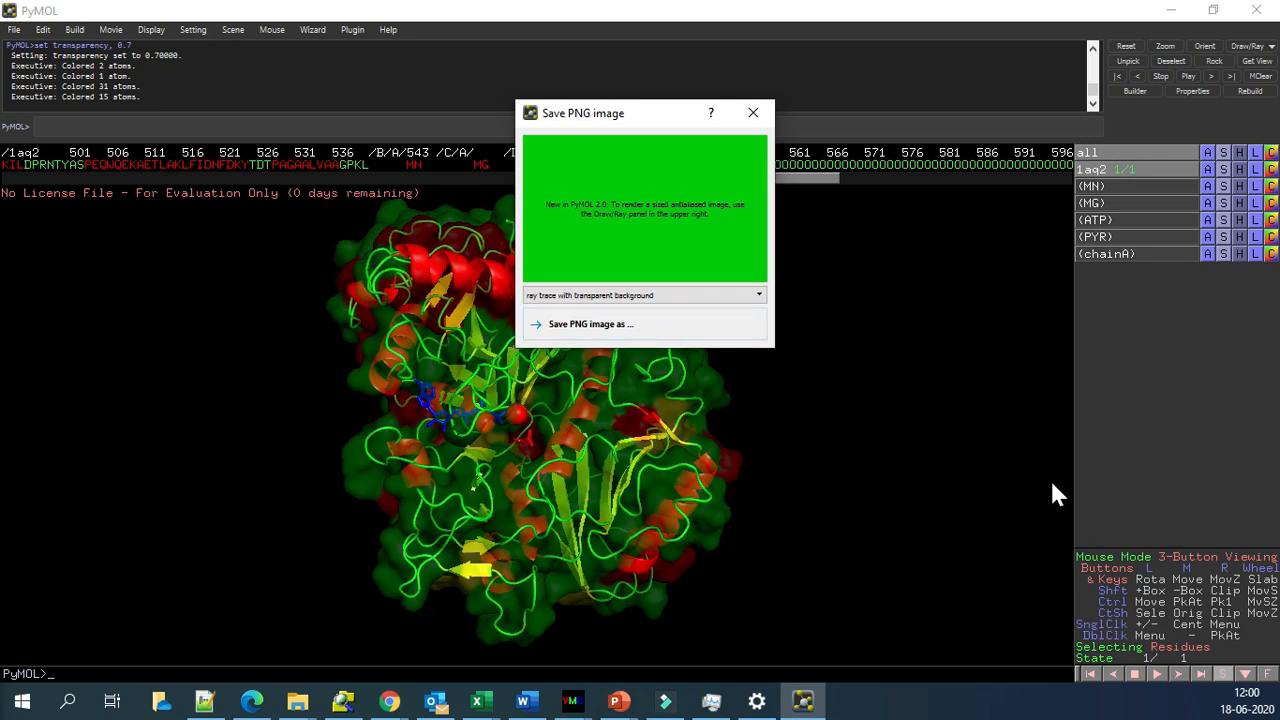
key(Return)
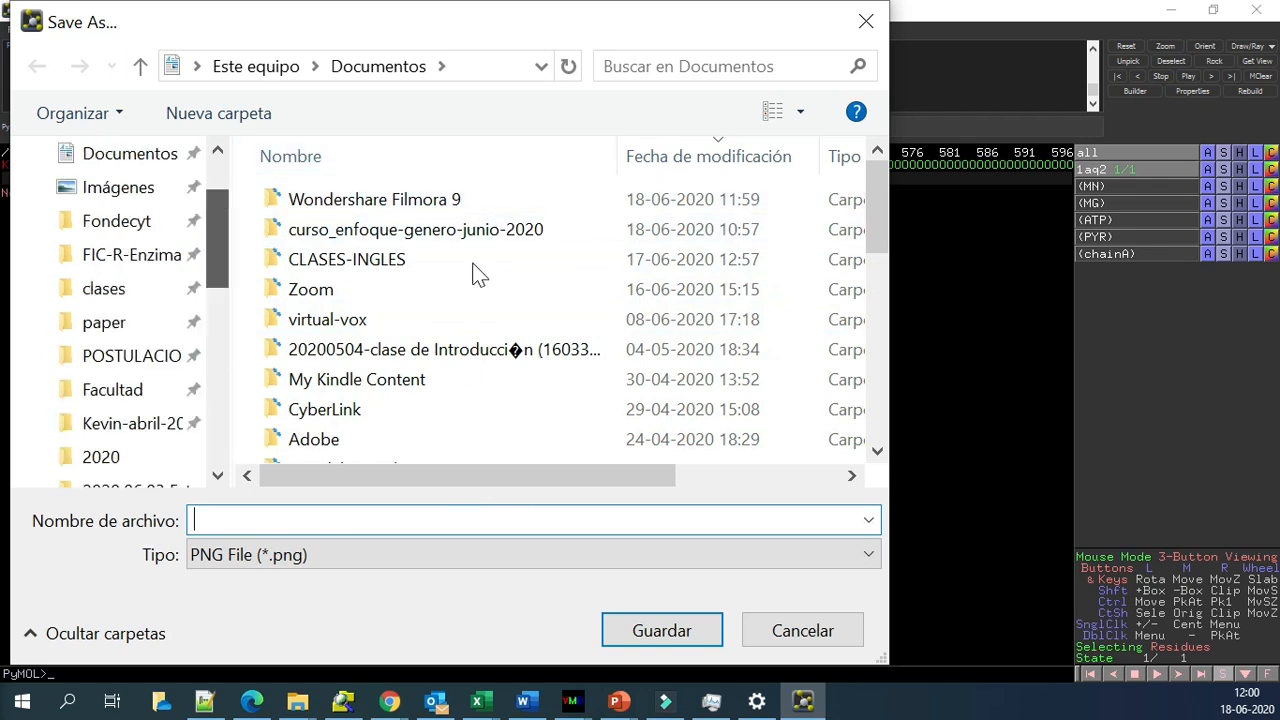
Step: Save the transparent-background image as test1 in the Escritorio folder
click(116, 209)
click(300, 520)
text(tes)
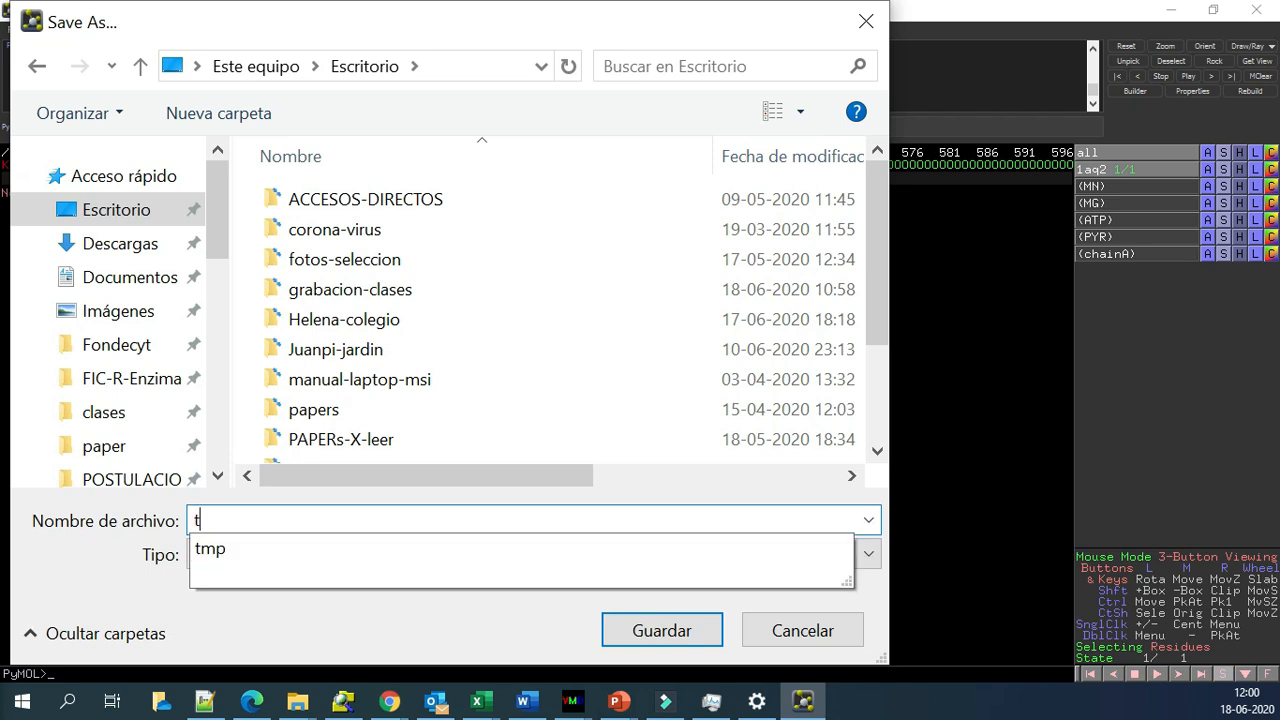
text(t1)
key(Return)
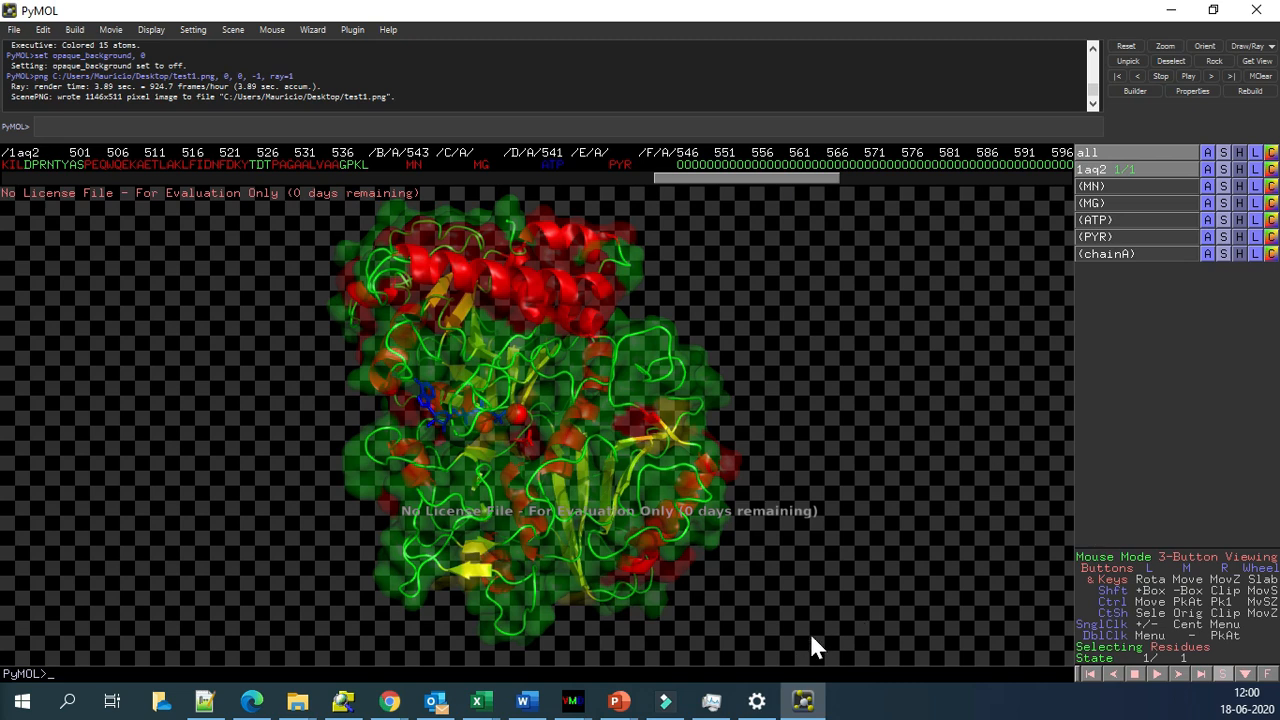
Step: Switch to File Explorer, examine the exported test1.png in XnView, and return to PyMOL
click(297, 701)
right_click(297, 701)
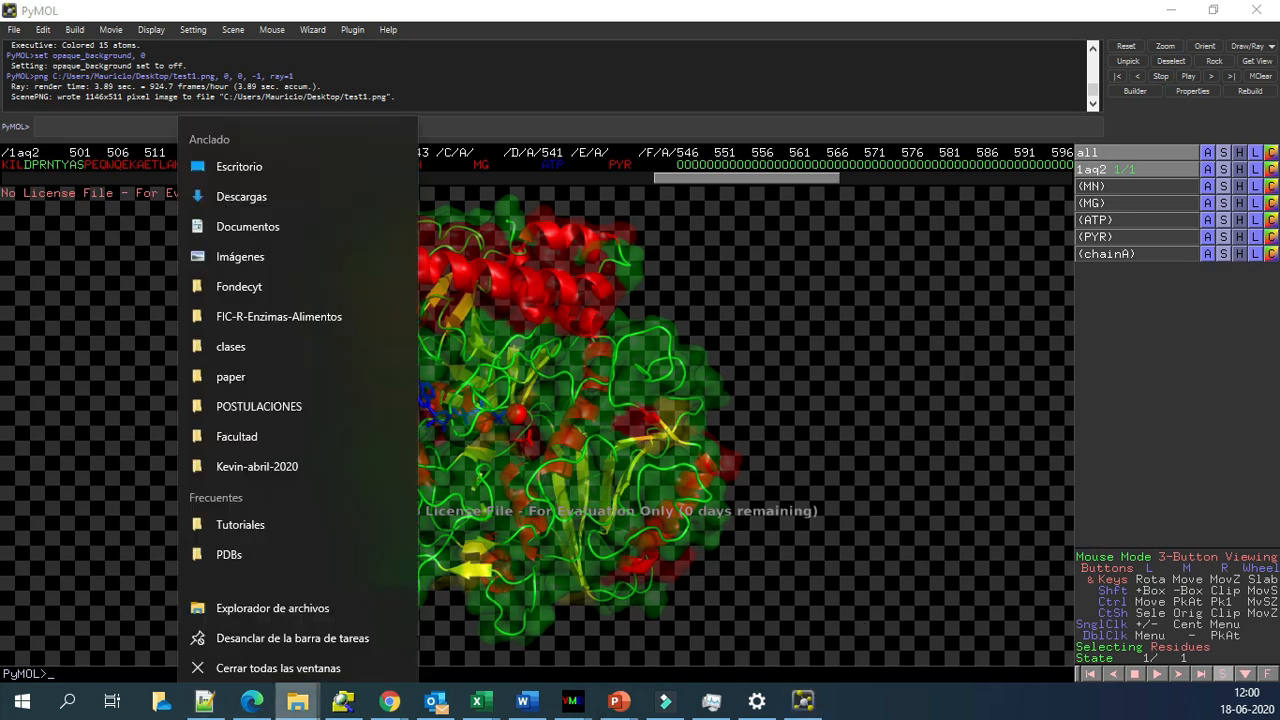
click(272, 608)
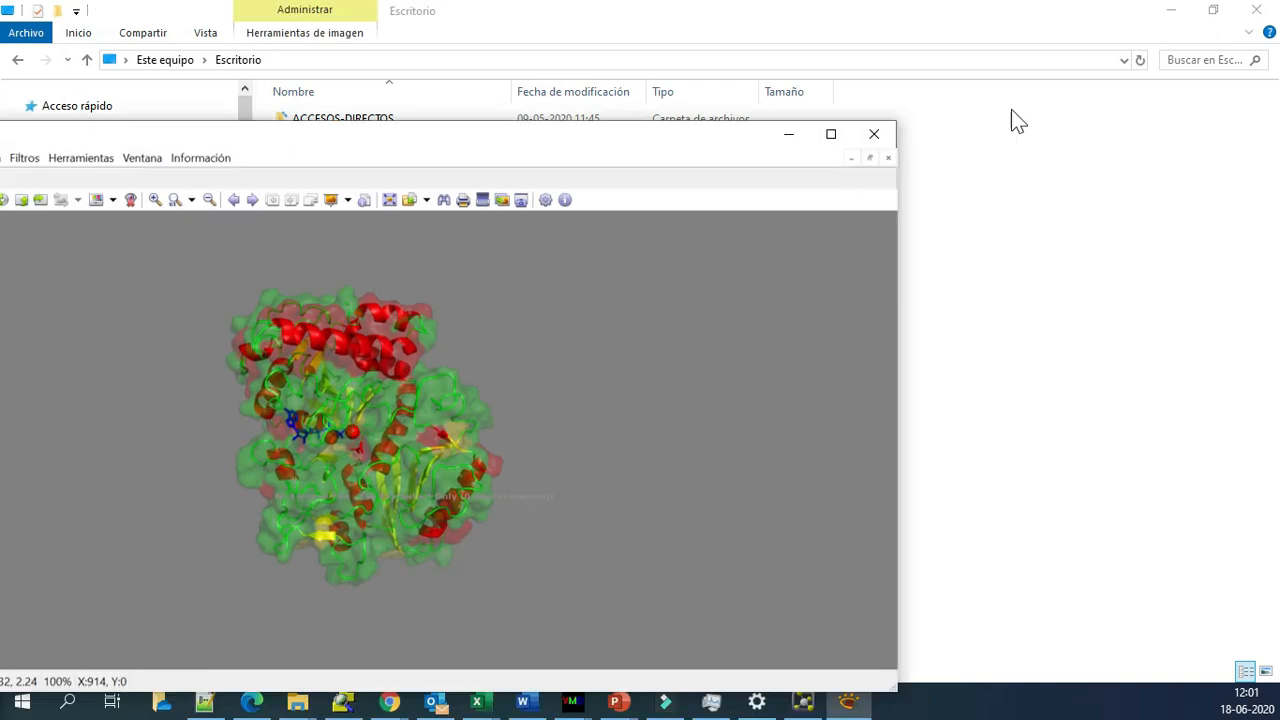
ctrl+scroll(44, 672, up, 3)
ctrl+scroll(44, 672, down, 2)
ctrl+scroll(44, 672, down, 2)
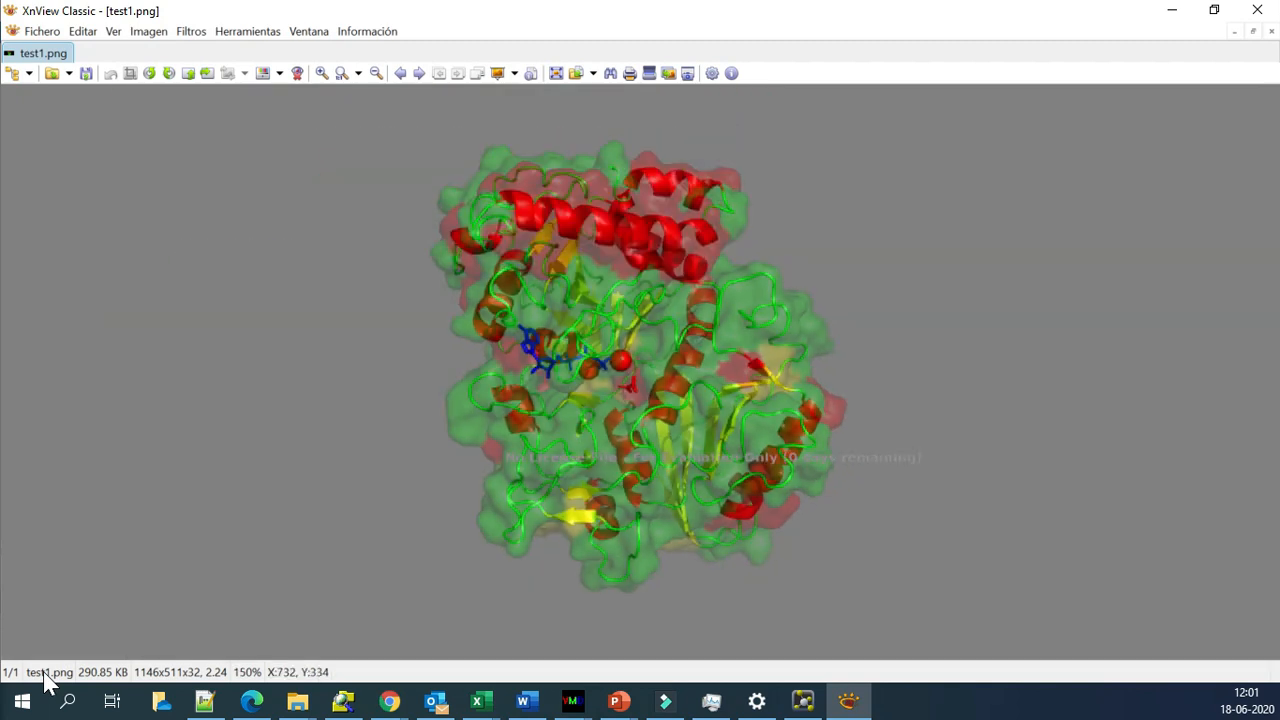
drag(48, 643, 6, 645)
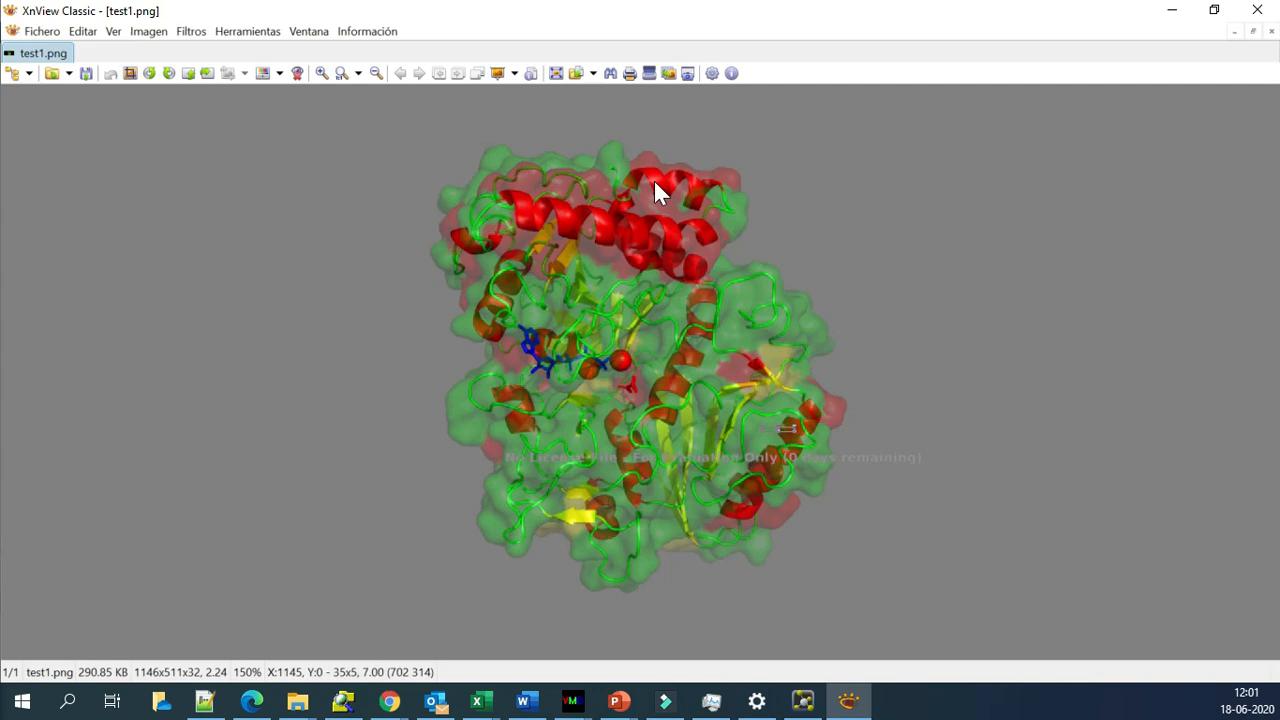
click(1257, 9)
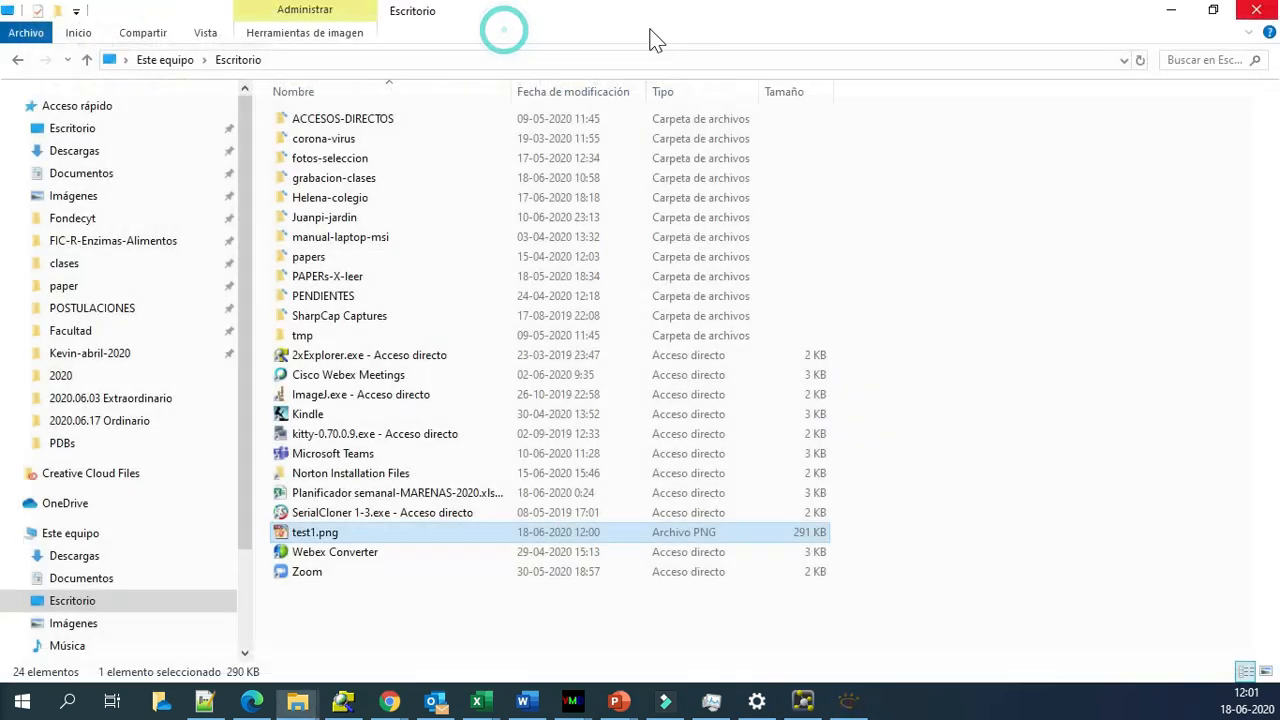
click(1171, 10)
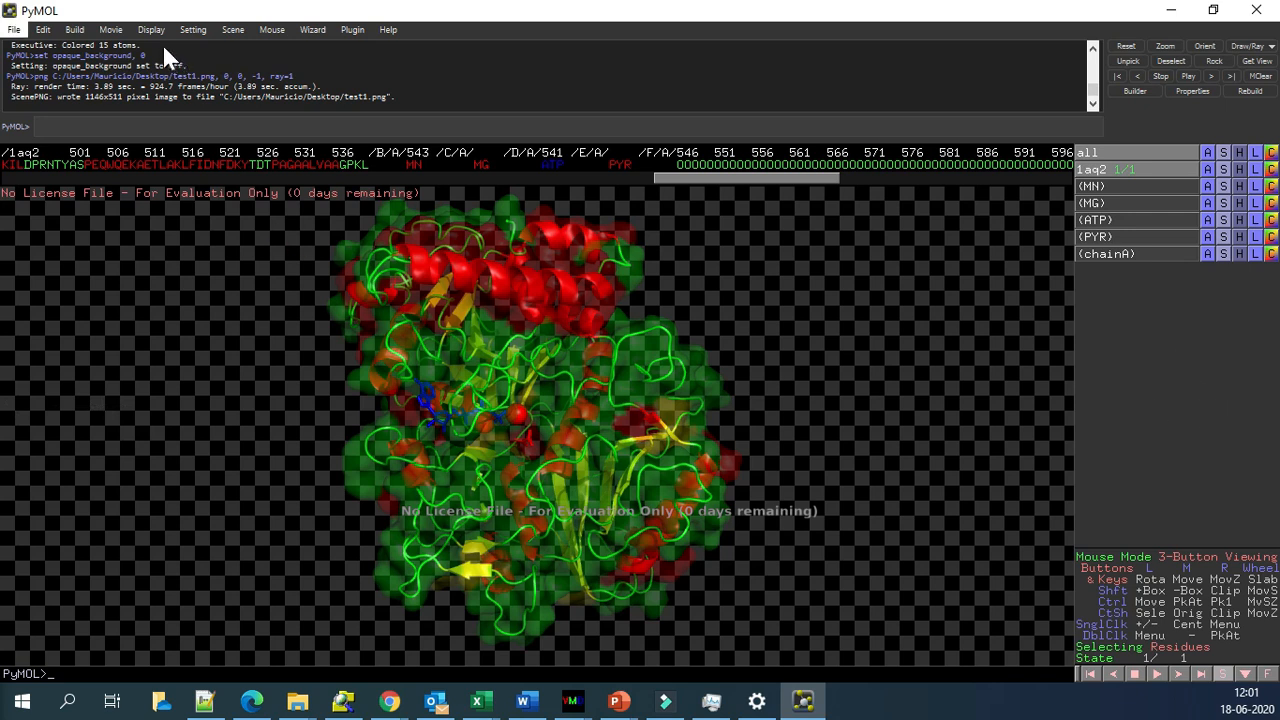
Step: Start another PNG export using ray trace with opaque background
click(14, 29)
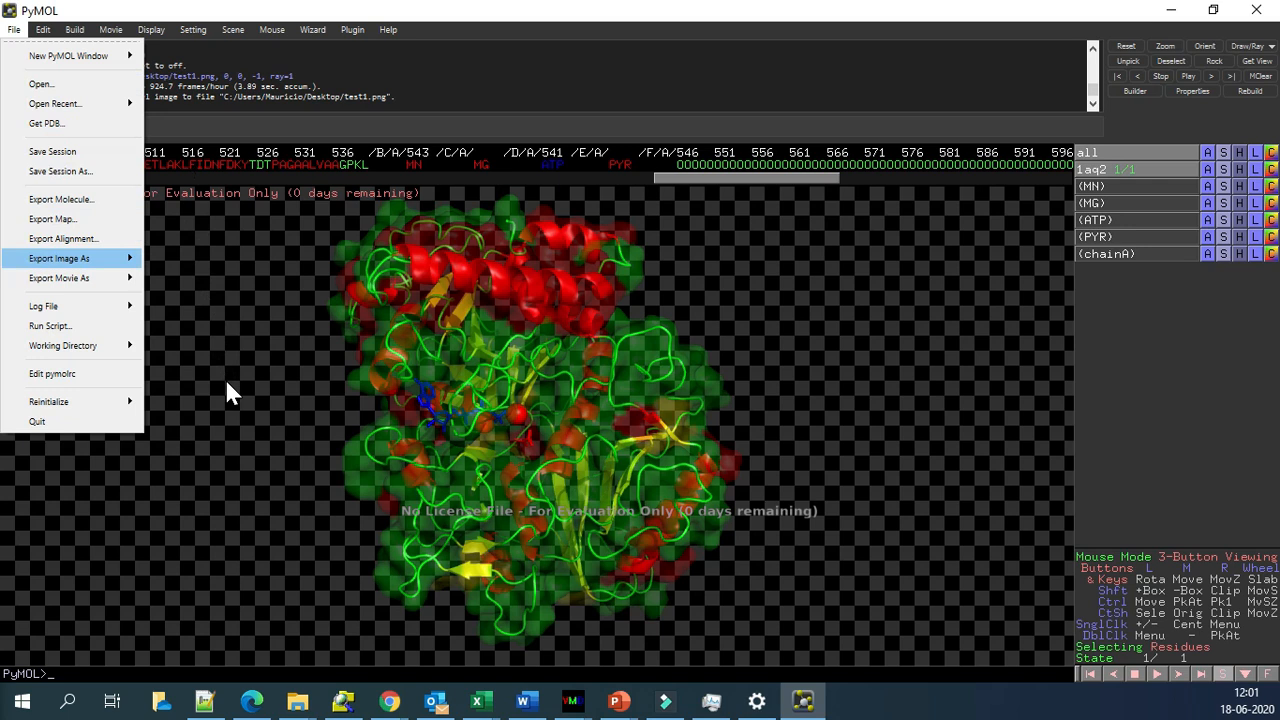
mouse_move(72, 258)
click(178, 266)
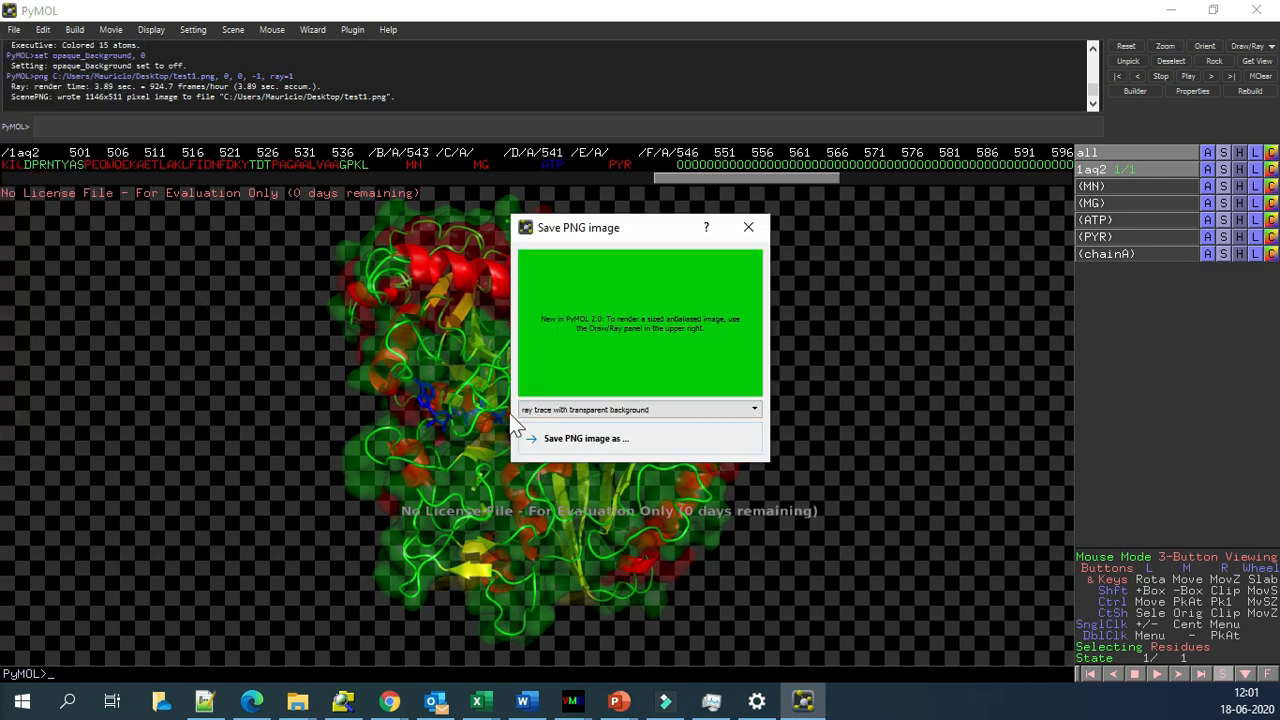
click(640, 409)
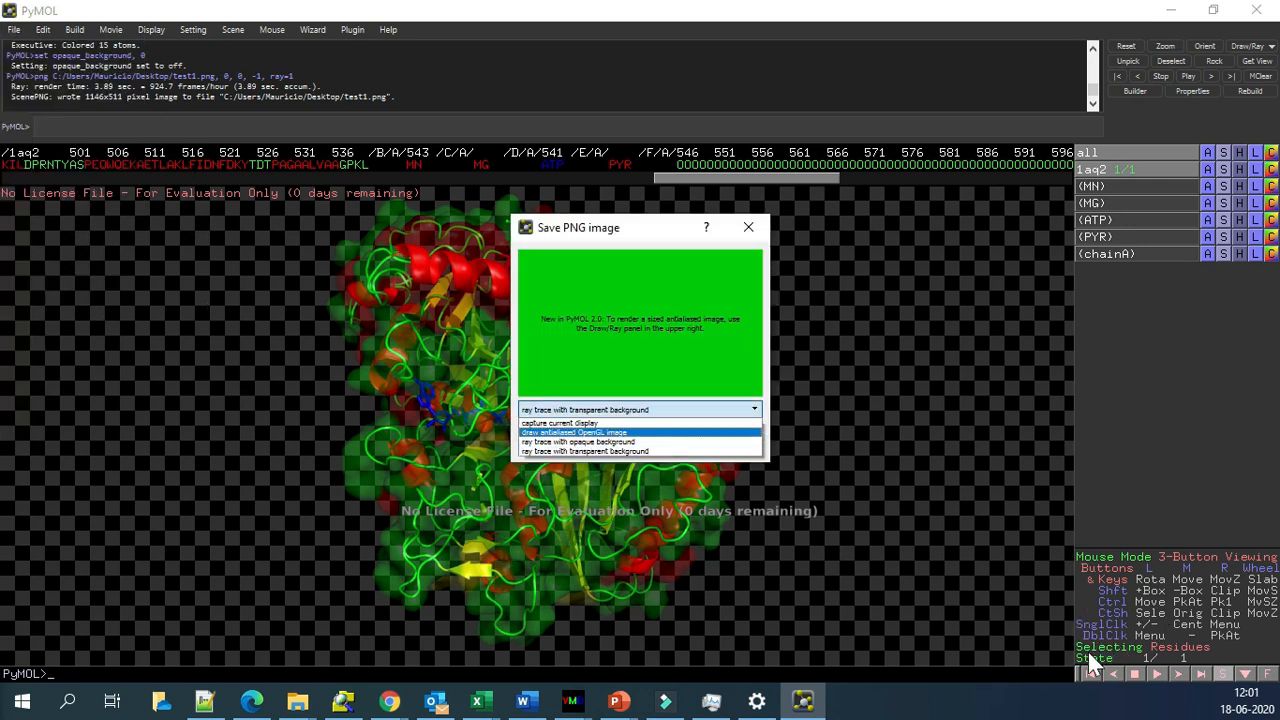
click(723, 441)
click(586, 438)
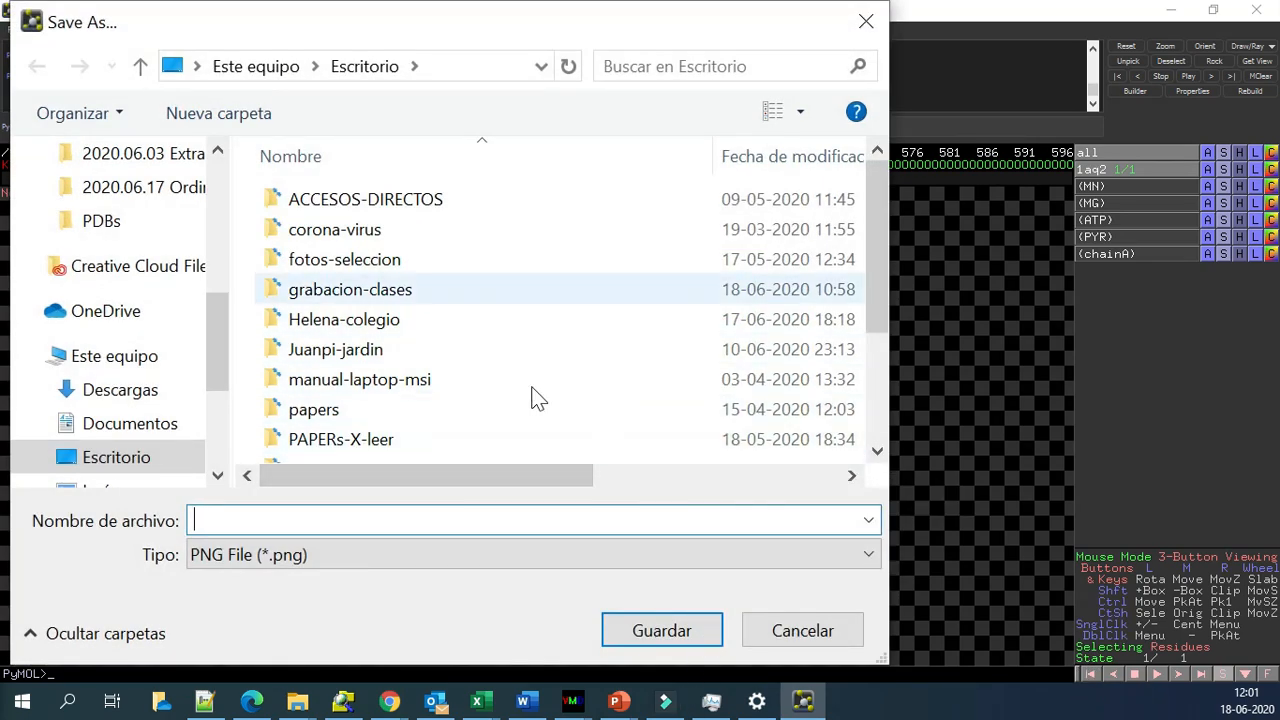
Step: Save the opaque-background image as test2 in the Escritorio folder
scroll(531, 397, down, 2)
click(646, 448)
click(232, 520)
drag(221, 520, 266, 520)
text(2)
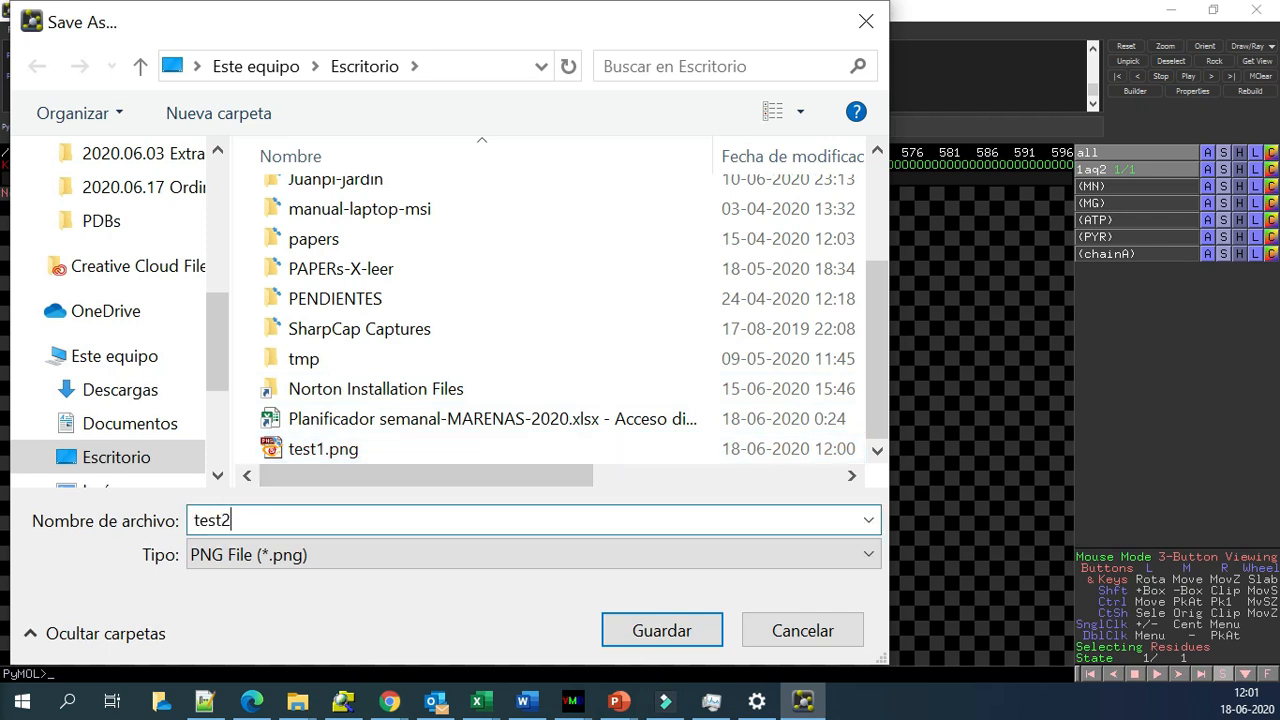
key(Return)
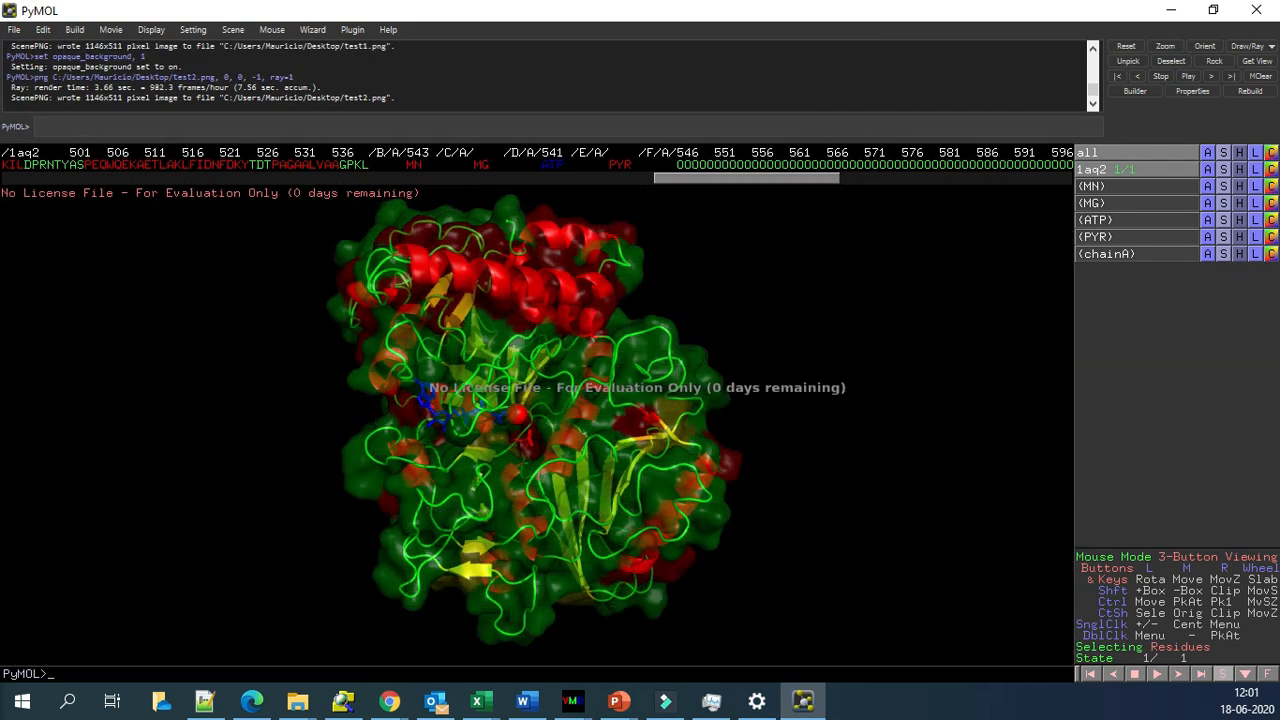
Step: Switch to File Explorer, examine the exported test2.png in XnView, and return to PyMOL
mouse_move(297, 701)
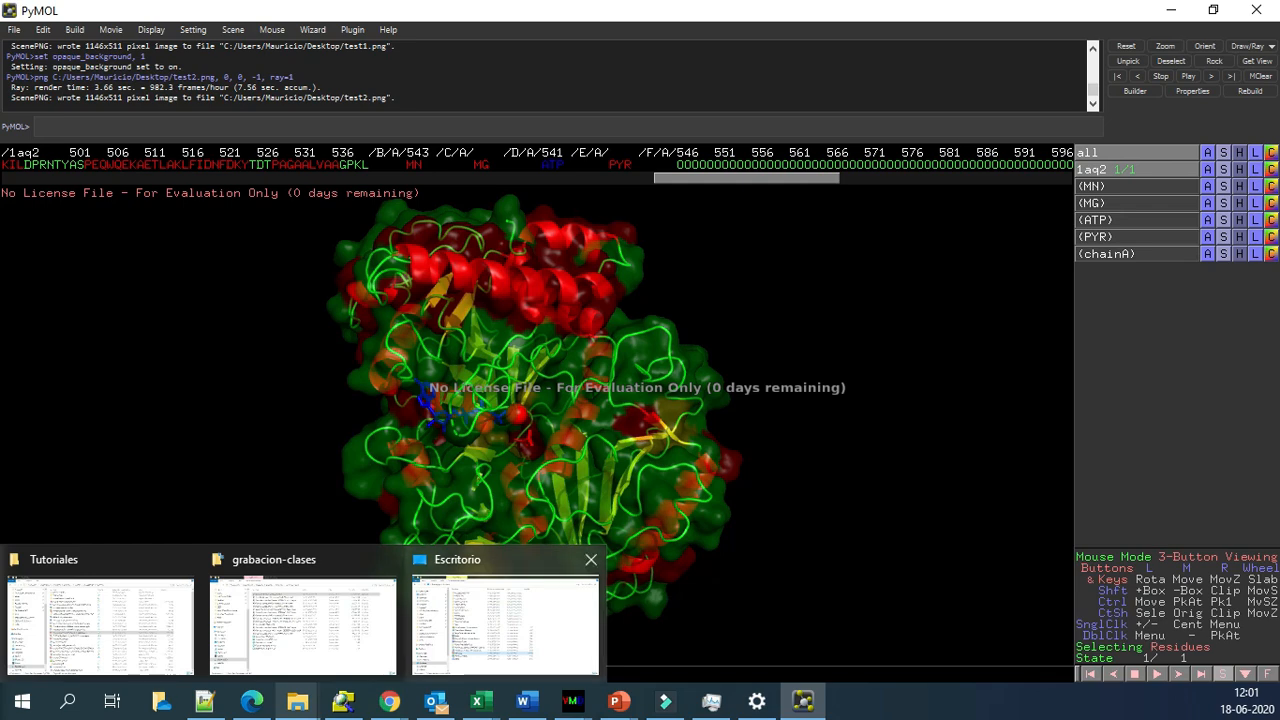
click(505, 615)
double_click(315, 596)
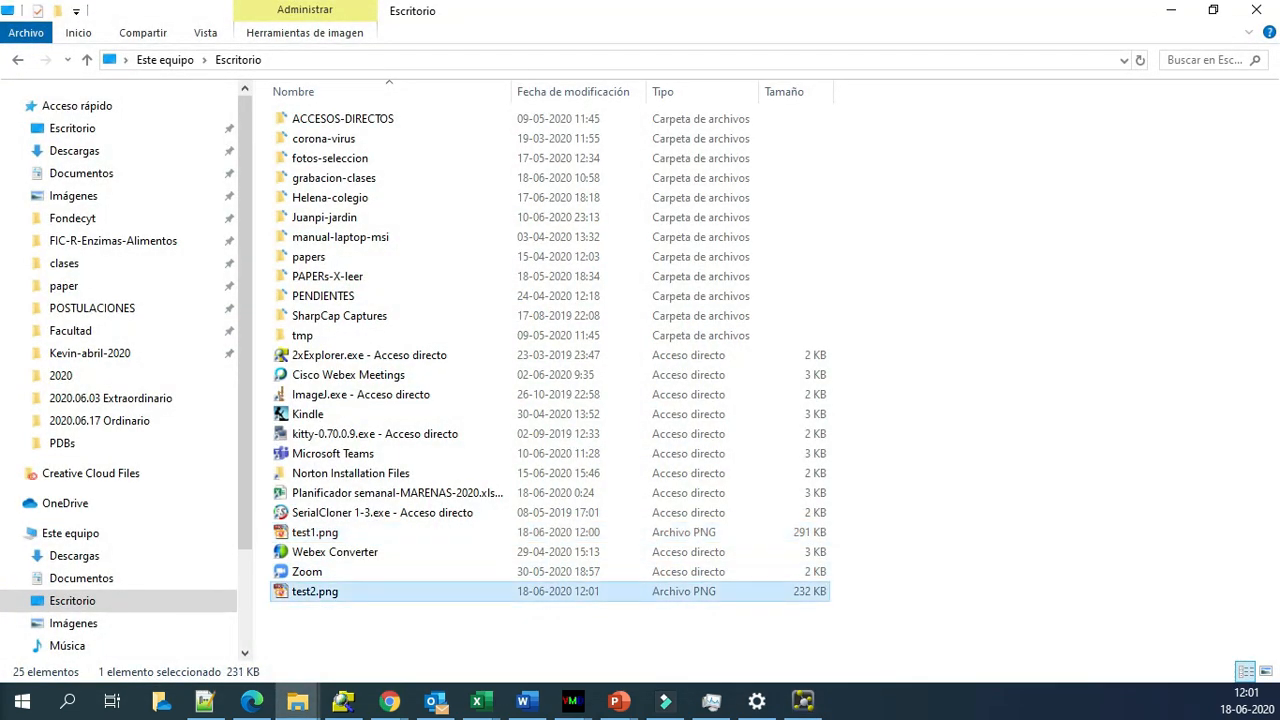
ctrl+scroll(728, 473, up, 3)
ctrl+scroll(728, 473, down, 1)
ctrl+scroll(728, 473, down, 1)
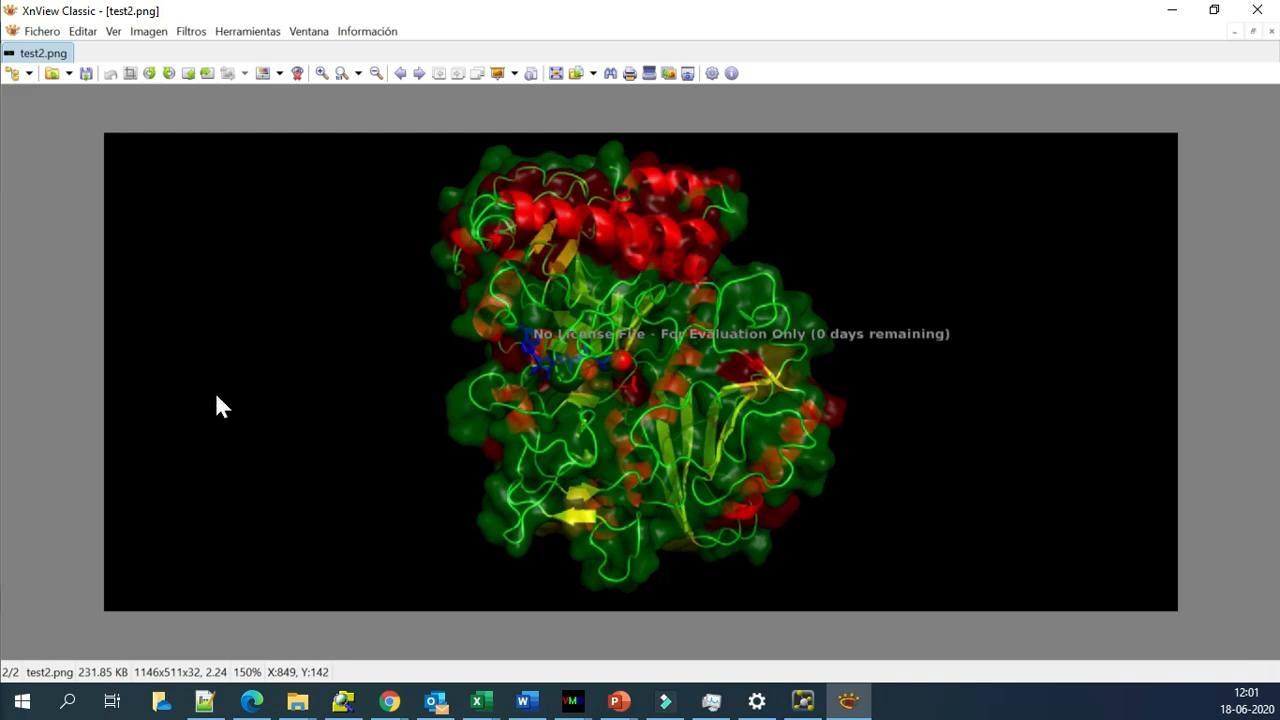
click(1172, 10)
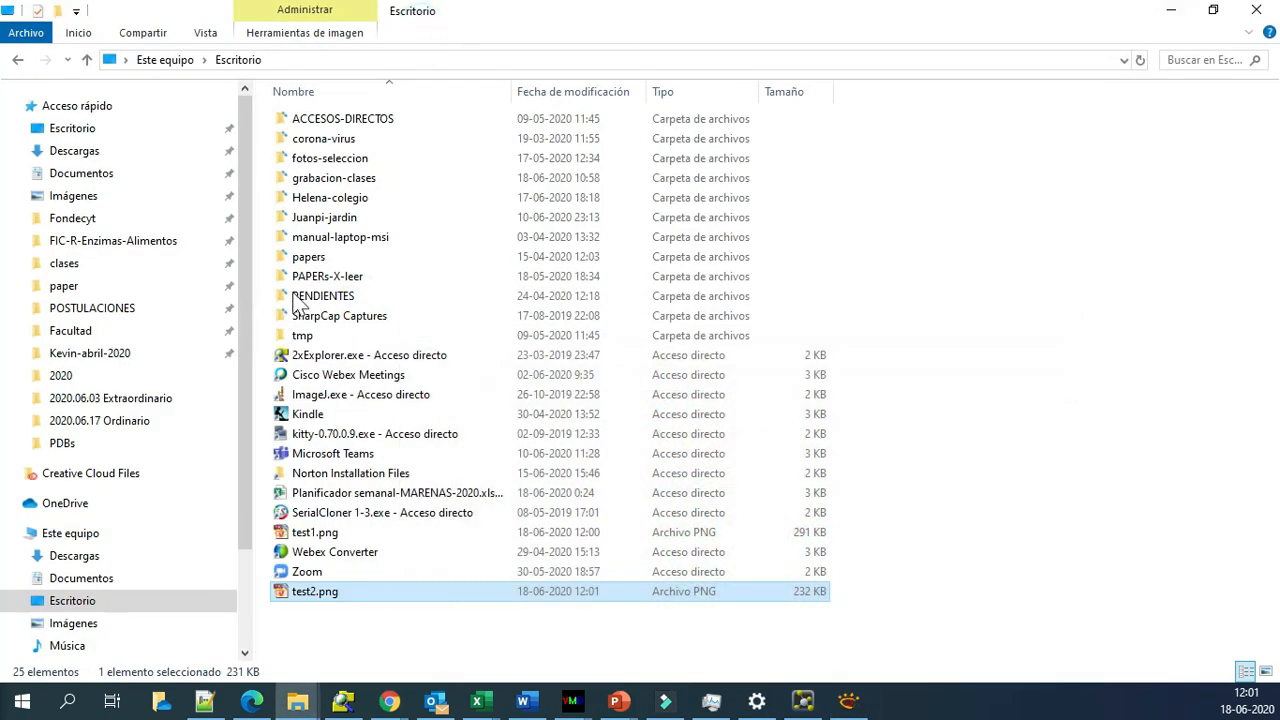
click(1171, 10)
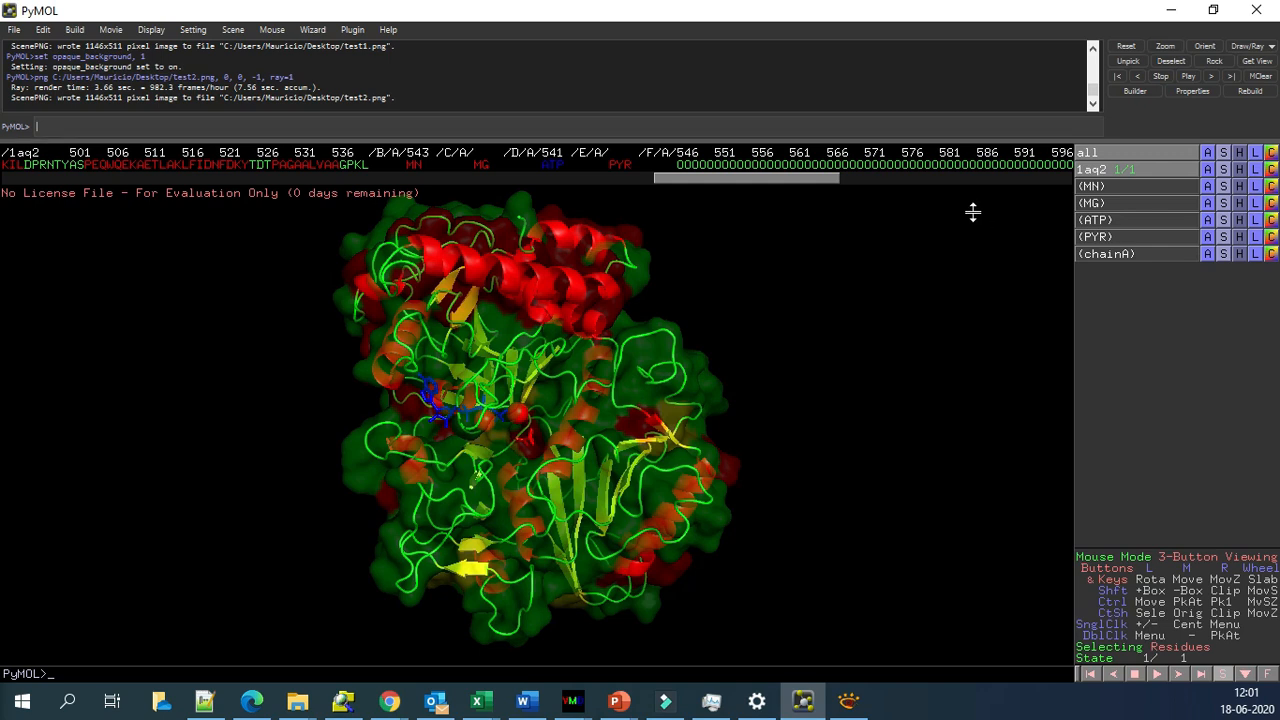
Step: Set the surface transparency to 0.8 and the display quality to Maximum Quality
text(set transparency, 0.7)
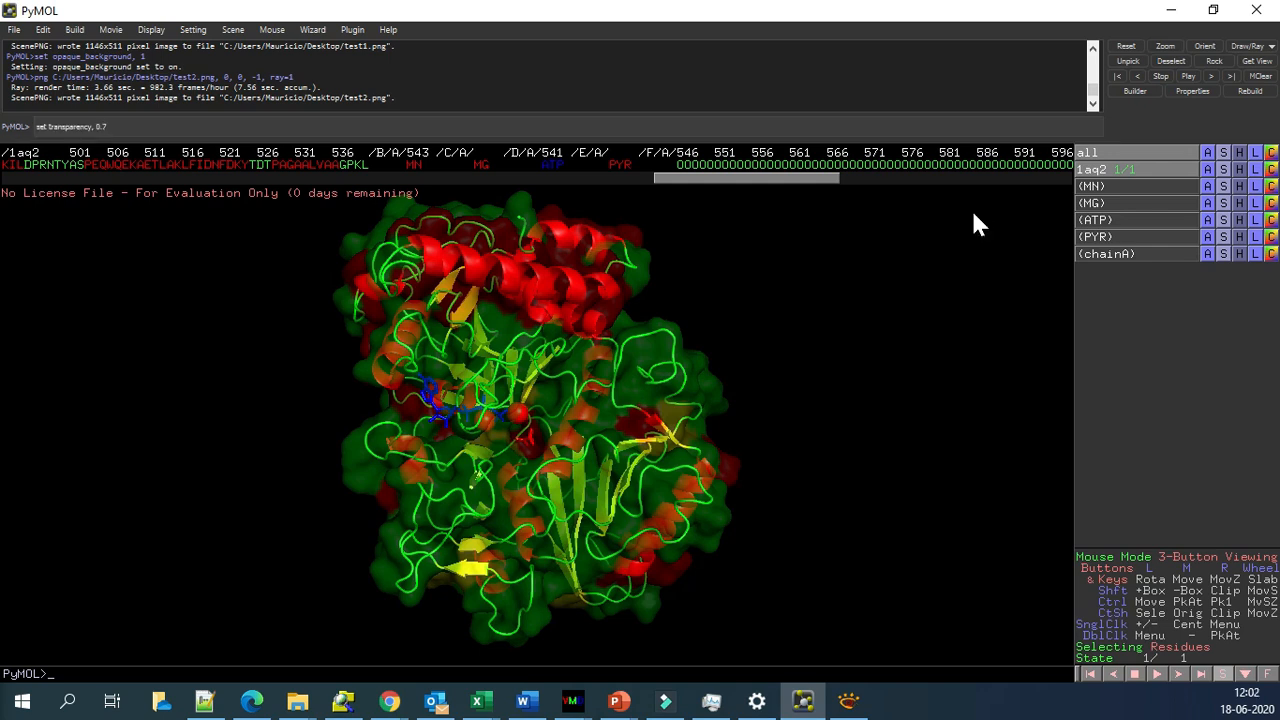
key(Return)
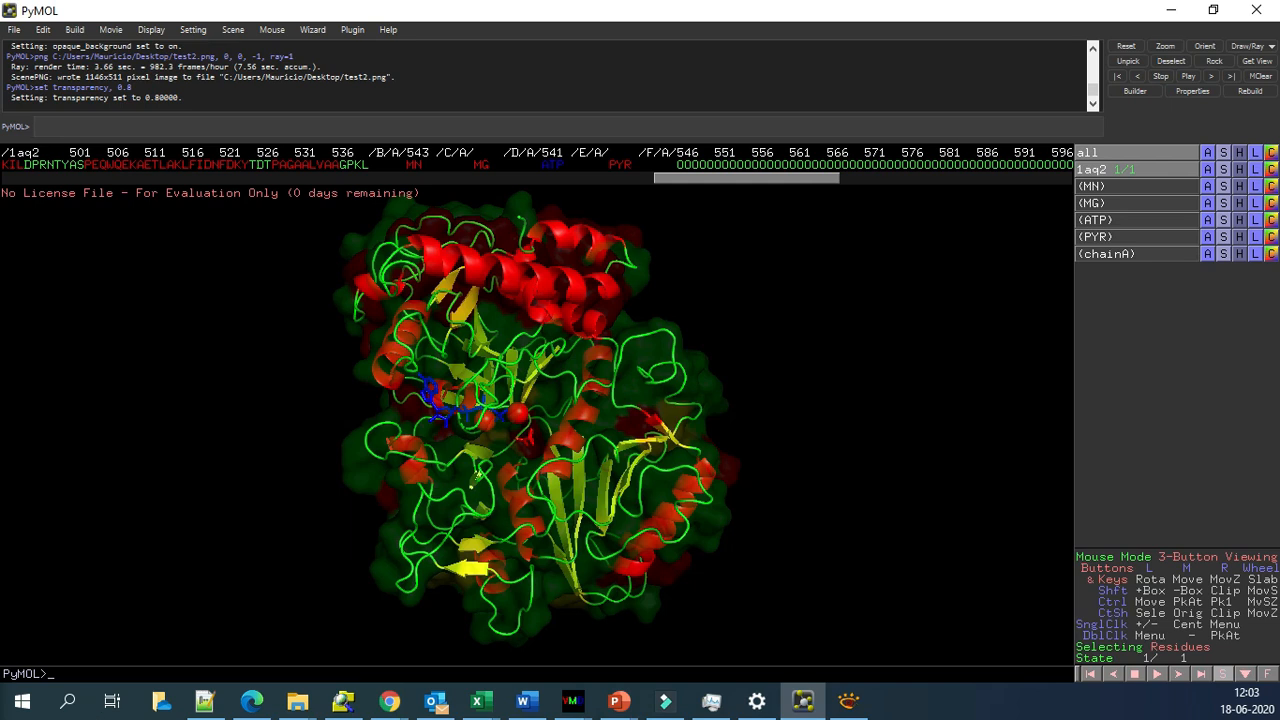
click(619, 701)
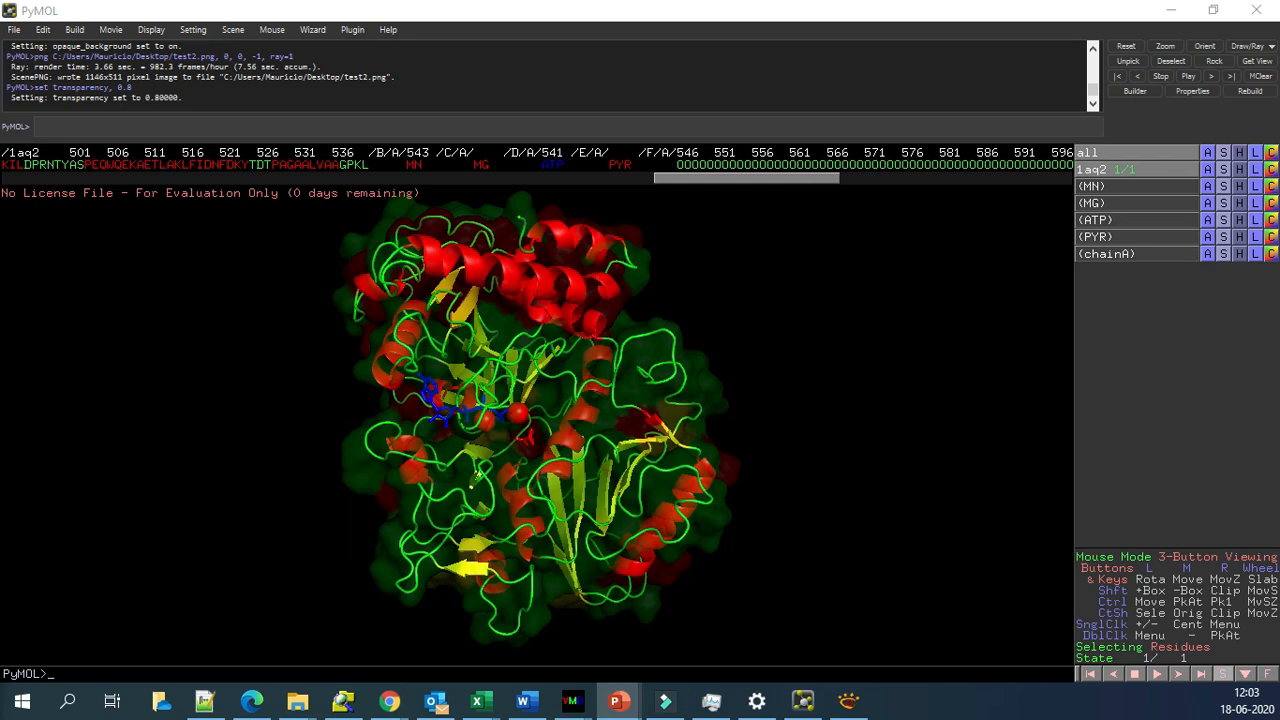
click(151, 29)
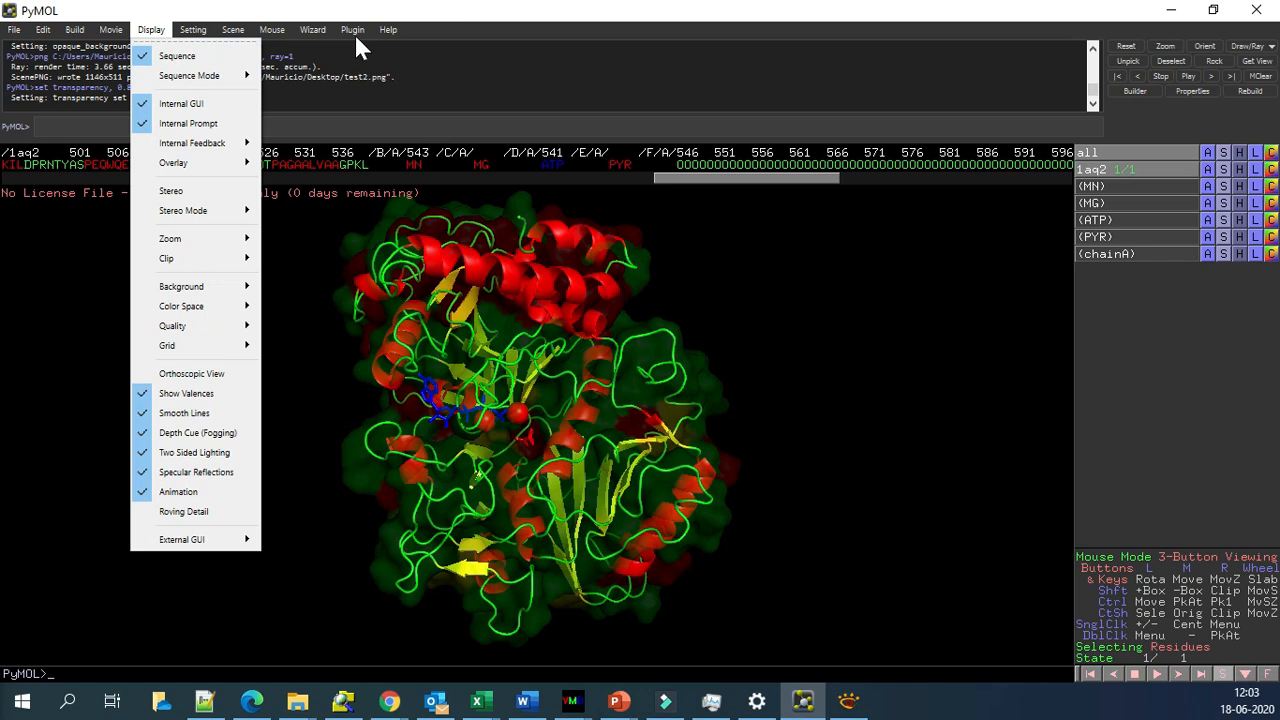
mouse_move(195, 326)
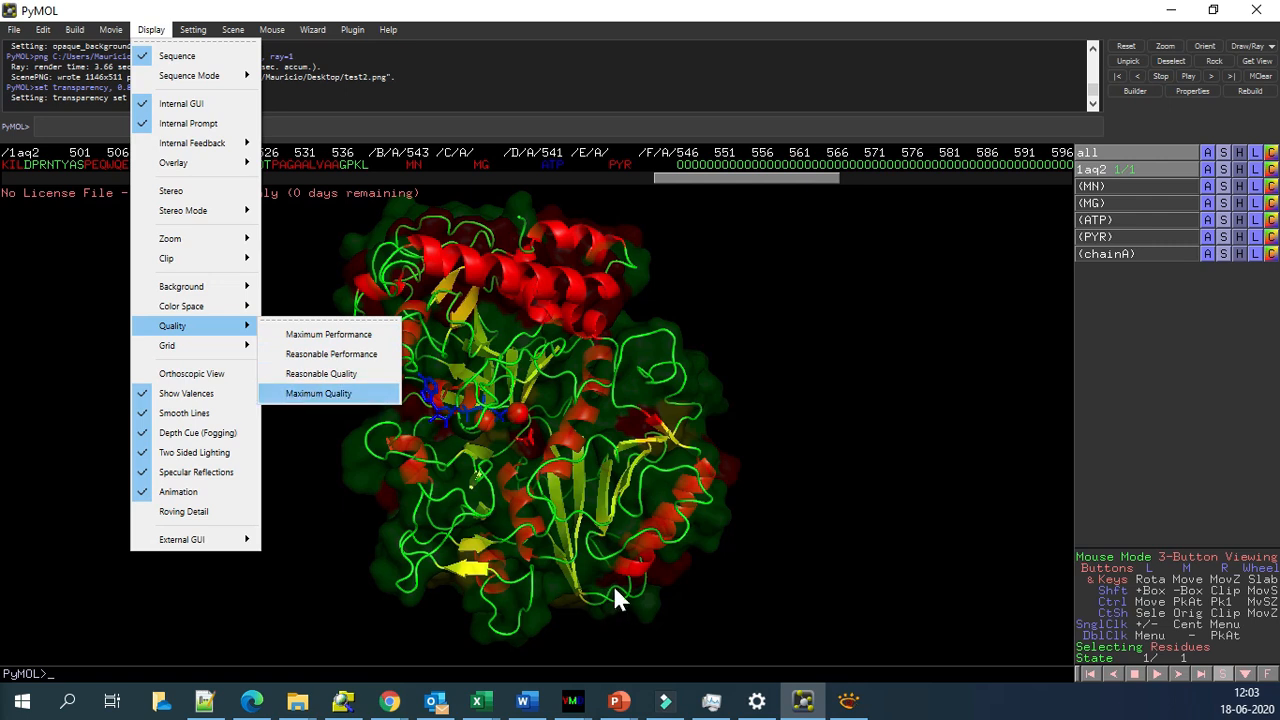
click(318, 393)
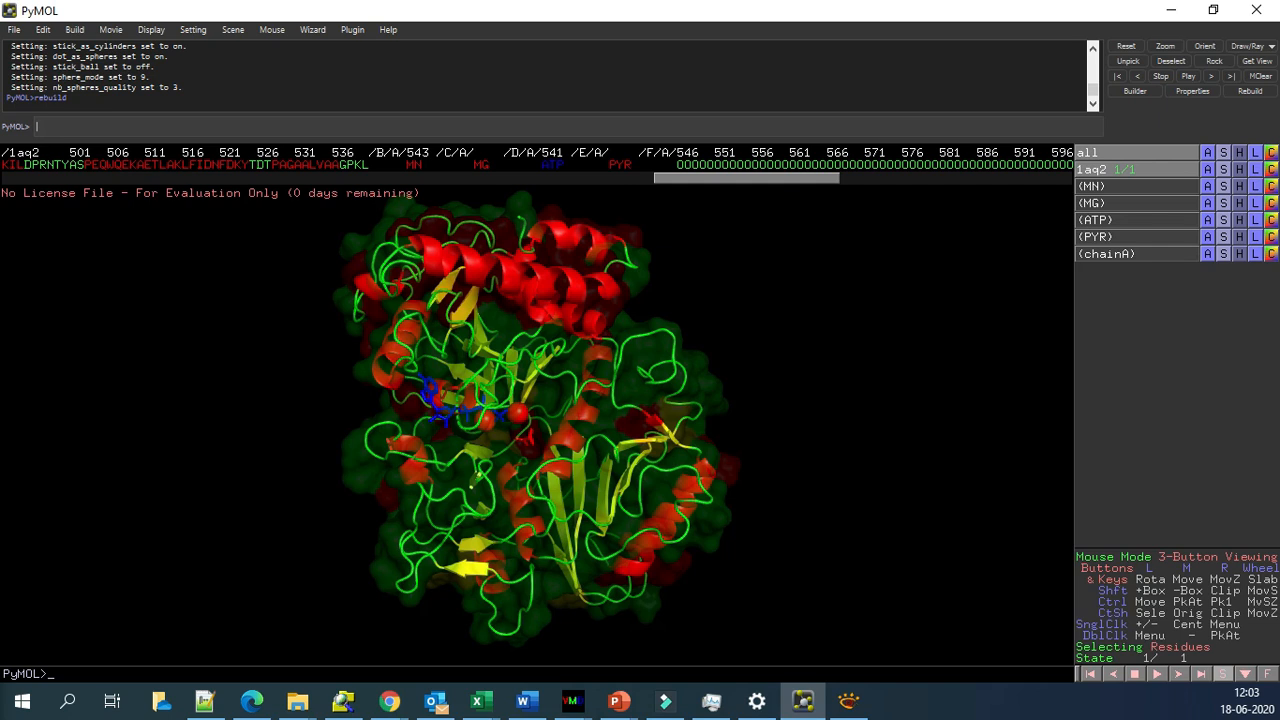
Step: Ray trace the scene at 1200 by 1200 pixels with the ray command
text(ray 2400,2400)
key(BackSpace)
key(BackSpace)
key(BackSpace)
key(BackSpace)
key(BackSpace)
key(BackSpace)
key(BackSpace)
key(BackSpace)
key(BackSpace)
key(BackSpace)
text(1200,1200)
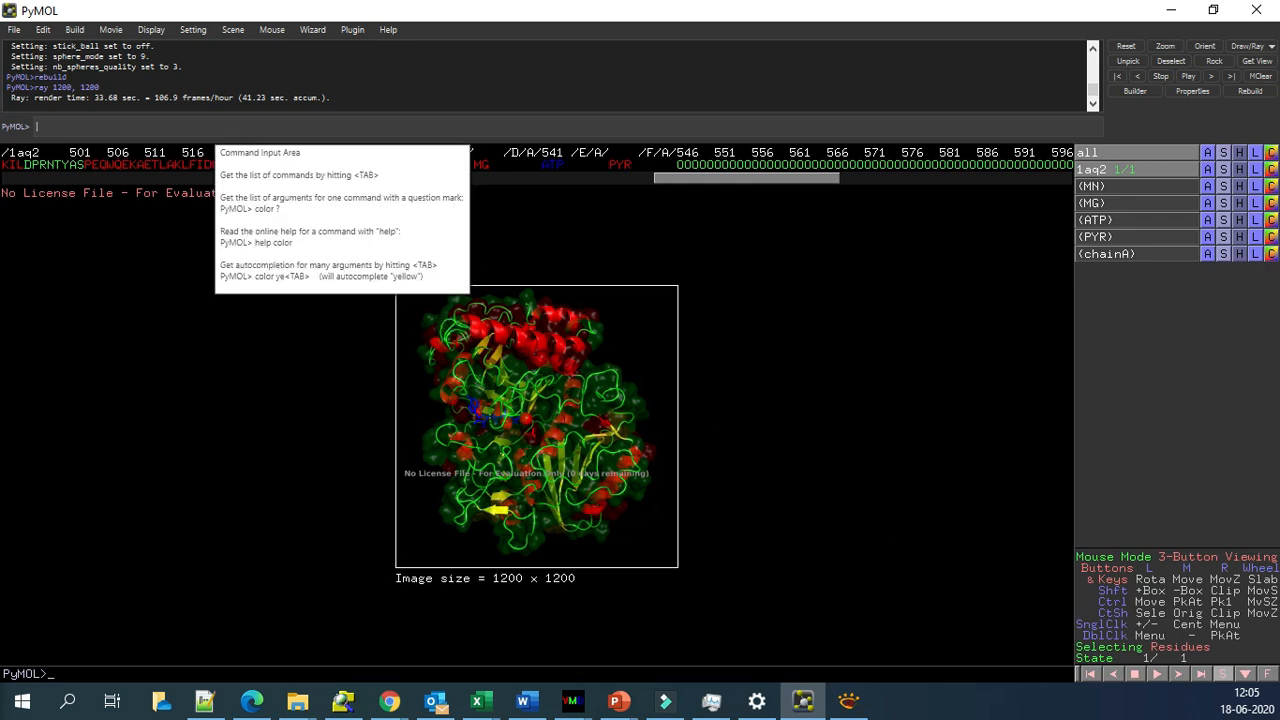
Step: Try to export the ray-traced image as /tmp/imagen3.png with the png command
text(ng /tmp/imagem)
text(3.png)
key(Return)
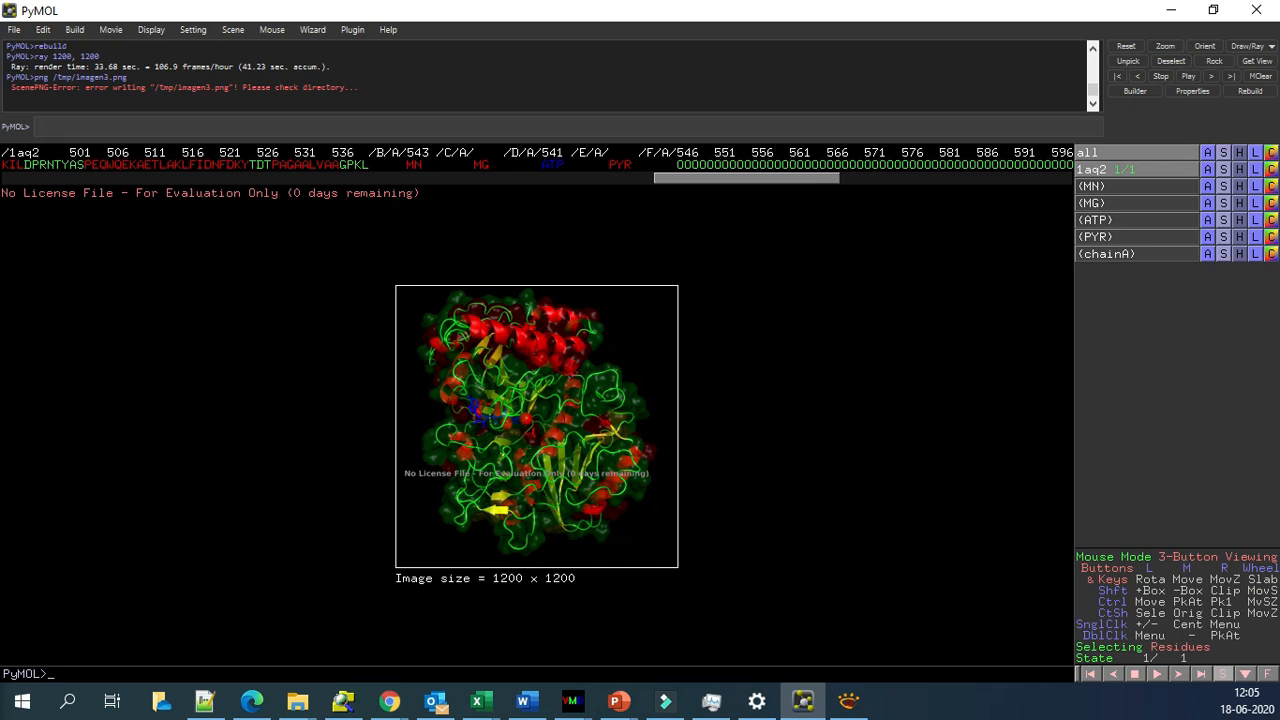
Step: Export the ray-traced image as imagen3.png with the png command, leaving out the /tmp/ path
key(Up)
key(Left)
key(Left)
key(Left)
key(Left)
key(Left)
key(Left)
key(BackSpace)
key(BackSpace)
key(BackSpace)
key(BackSpace)
key(BackSpace)
key(Return)
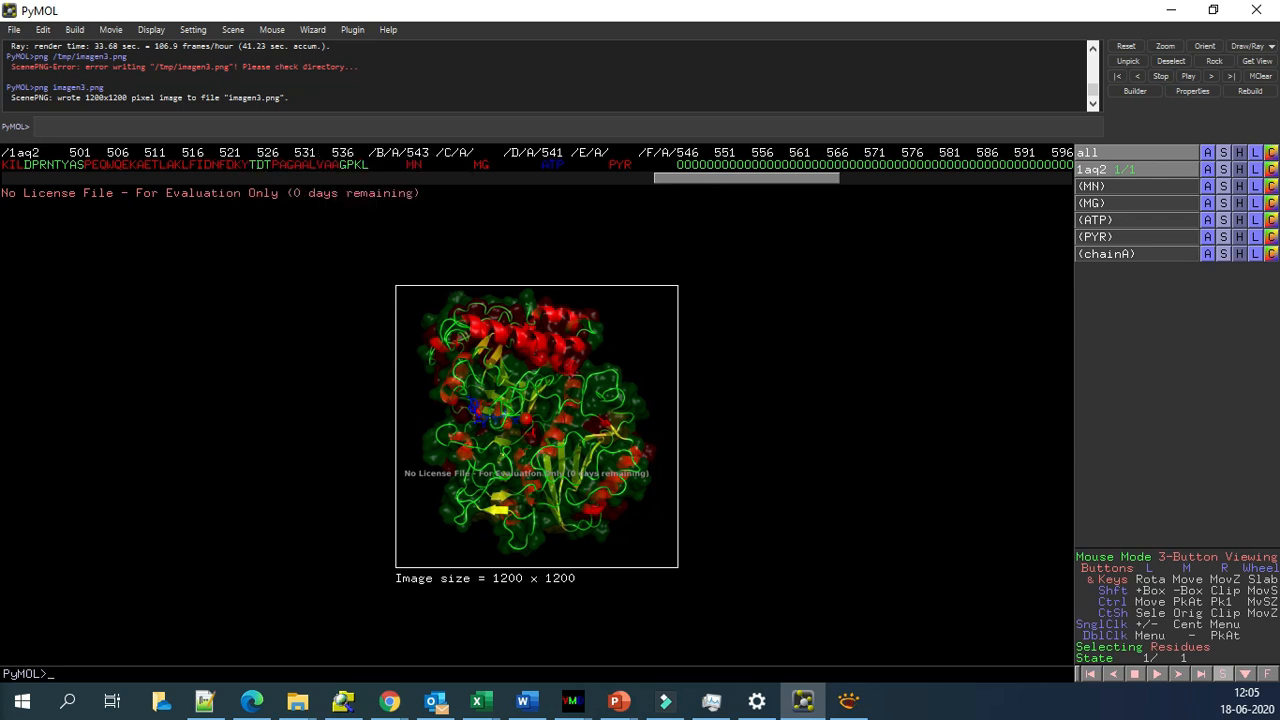
Step: Print the working directory with pwd, then switch to File Explorer and open imagen3.png from the Documents folder in XnView
text(wd)
key(Return)
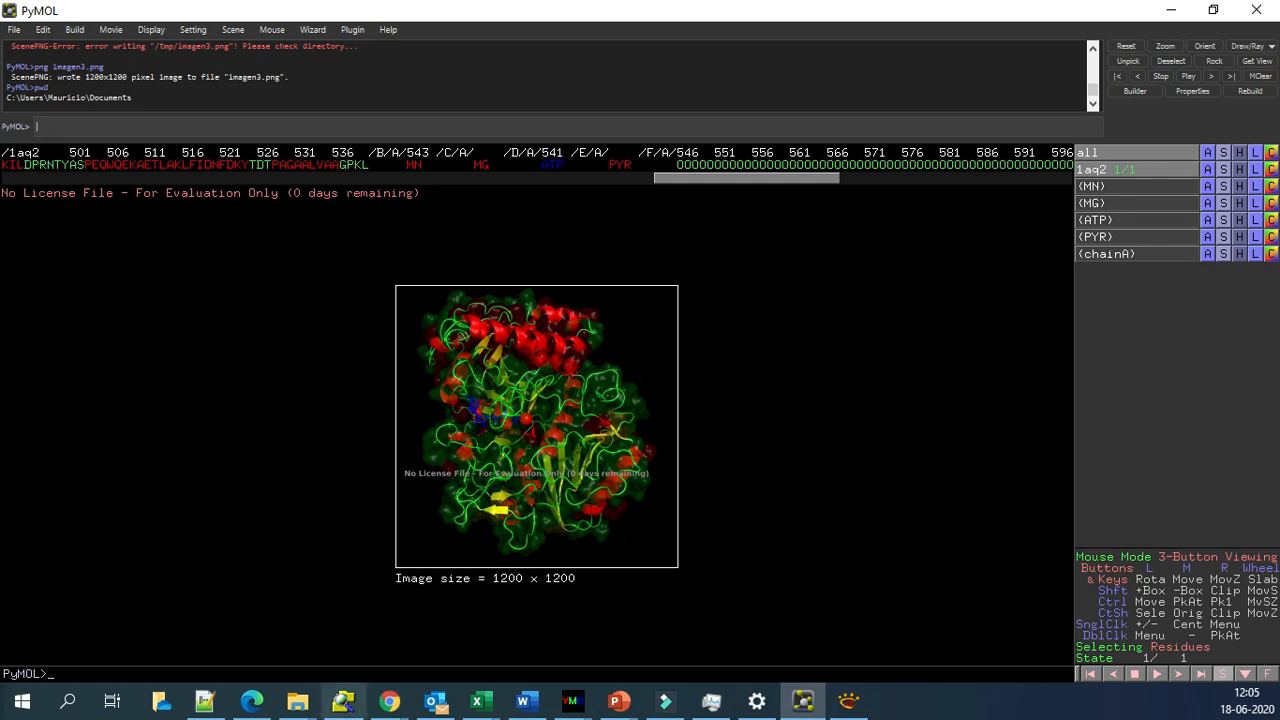
mouse_move(297, 701)
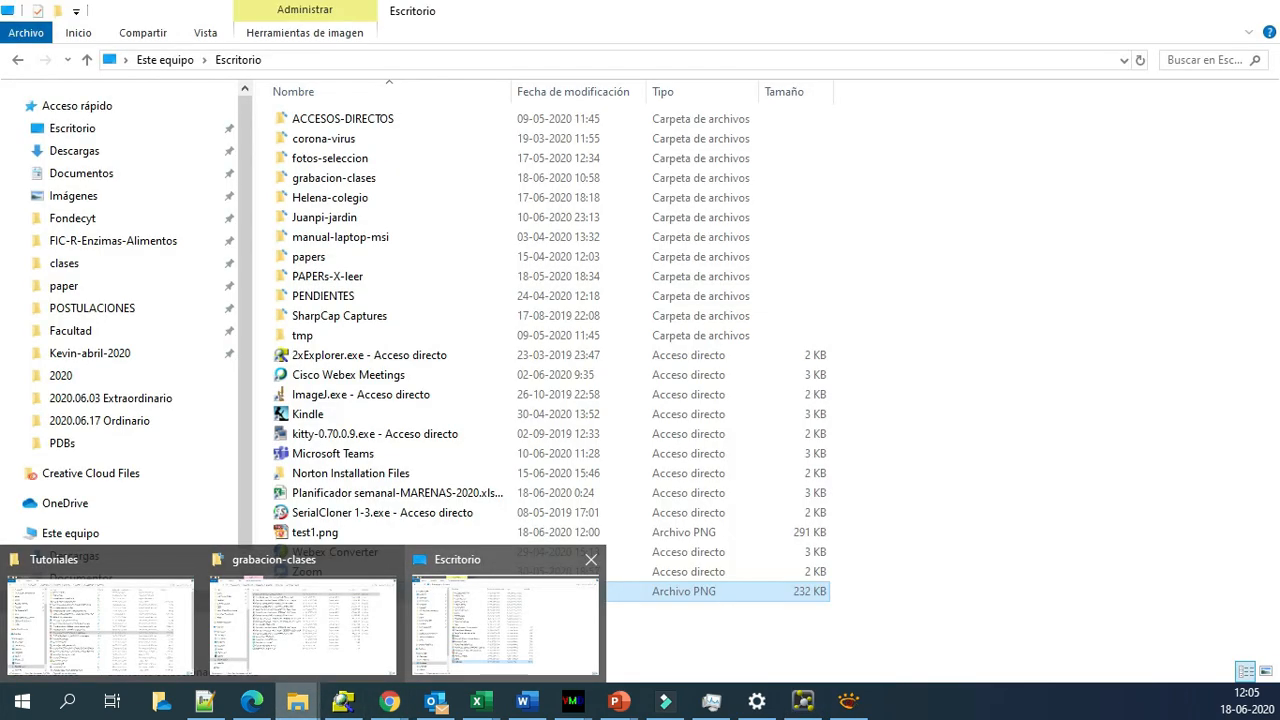
click(505, 625)
drag(1037, 22, 37, 4)
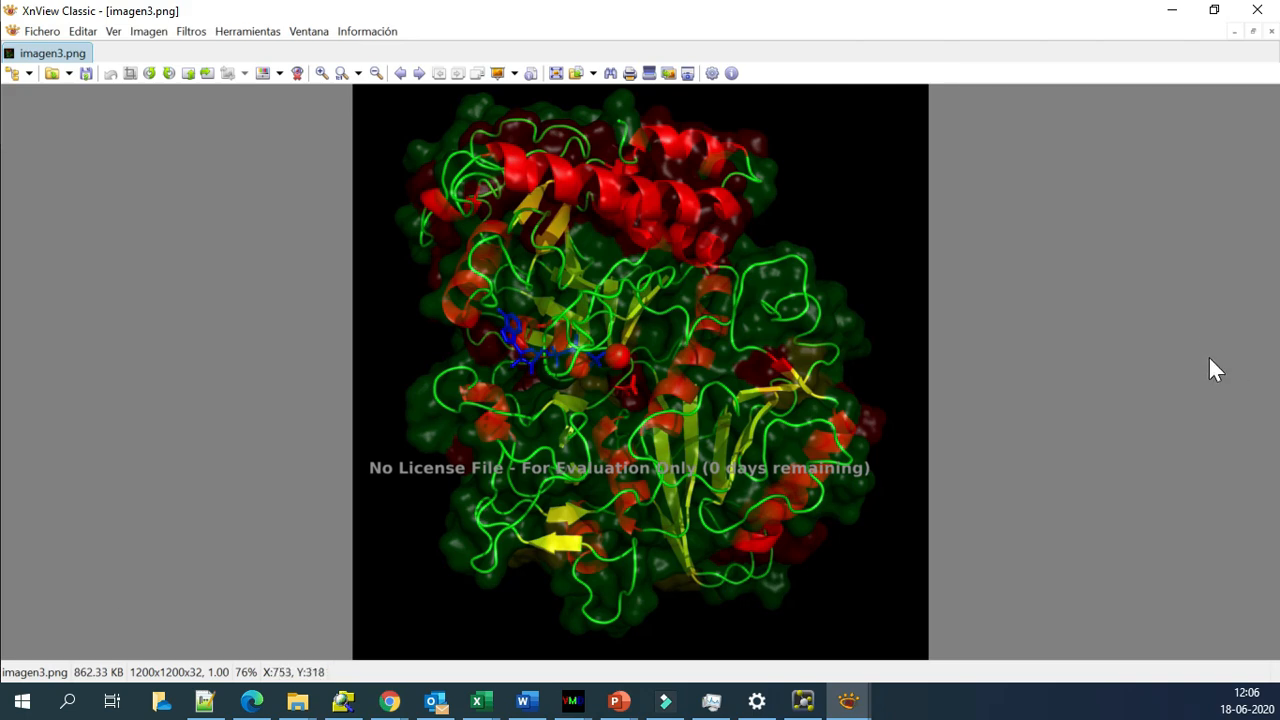
Step: Examine the helices, loops and surface of imagen3.png at several magnifications in XnView, and return to PyMOL
ctrl+scroll(1210, 361, up, 2)
ctrl+scroll(1212, 362, up, 5)
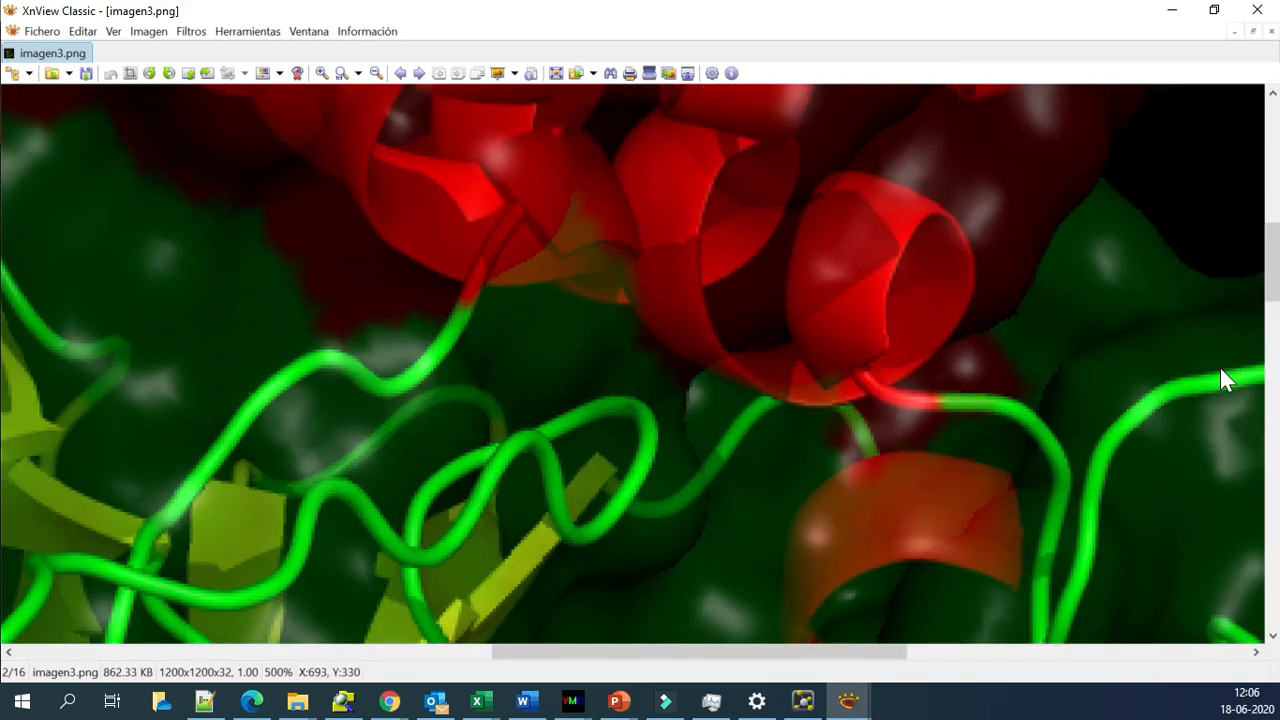
ctrl+scroll(1221, 370, up, 2)
ctrl+scroll(1221, 370, down, 8)
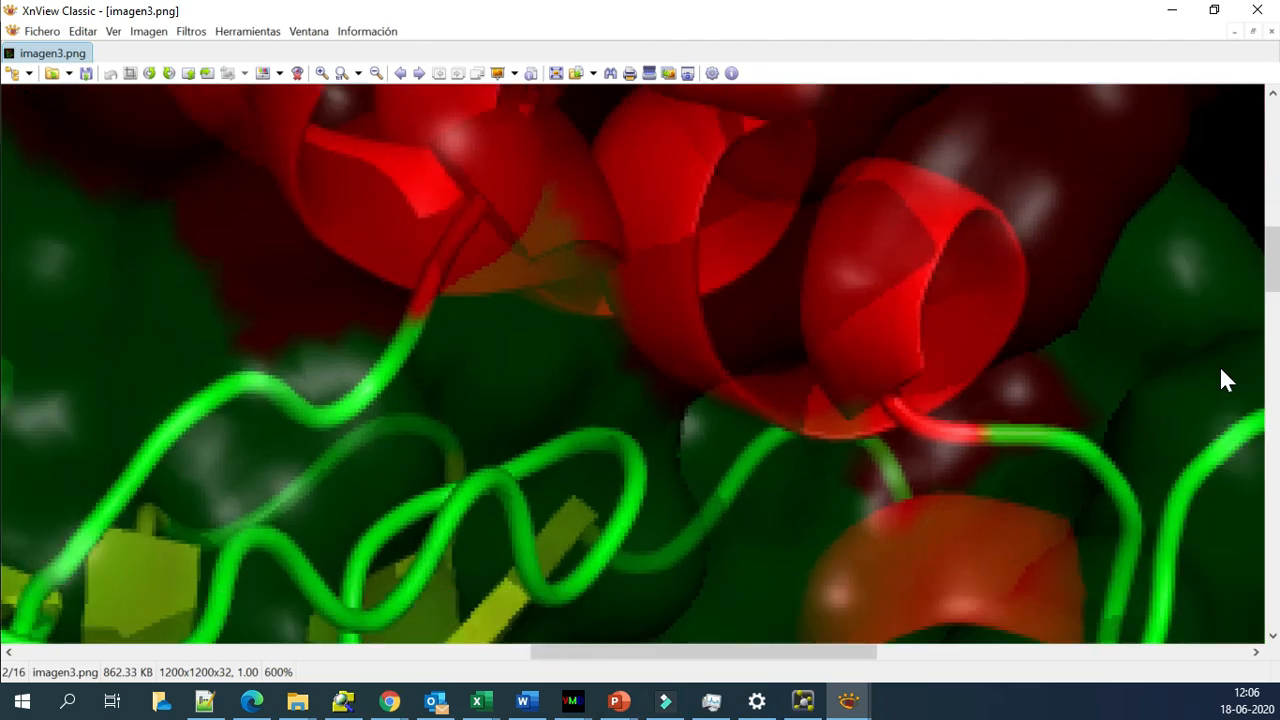
ctrl+scroll(1219, 370, down, 2)
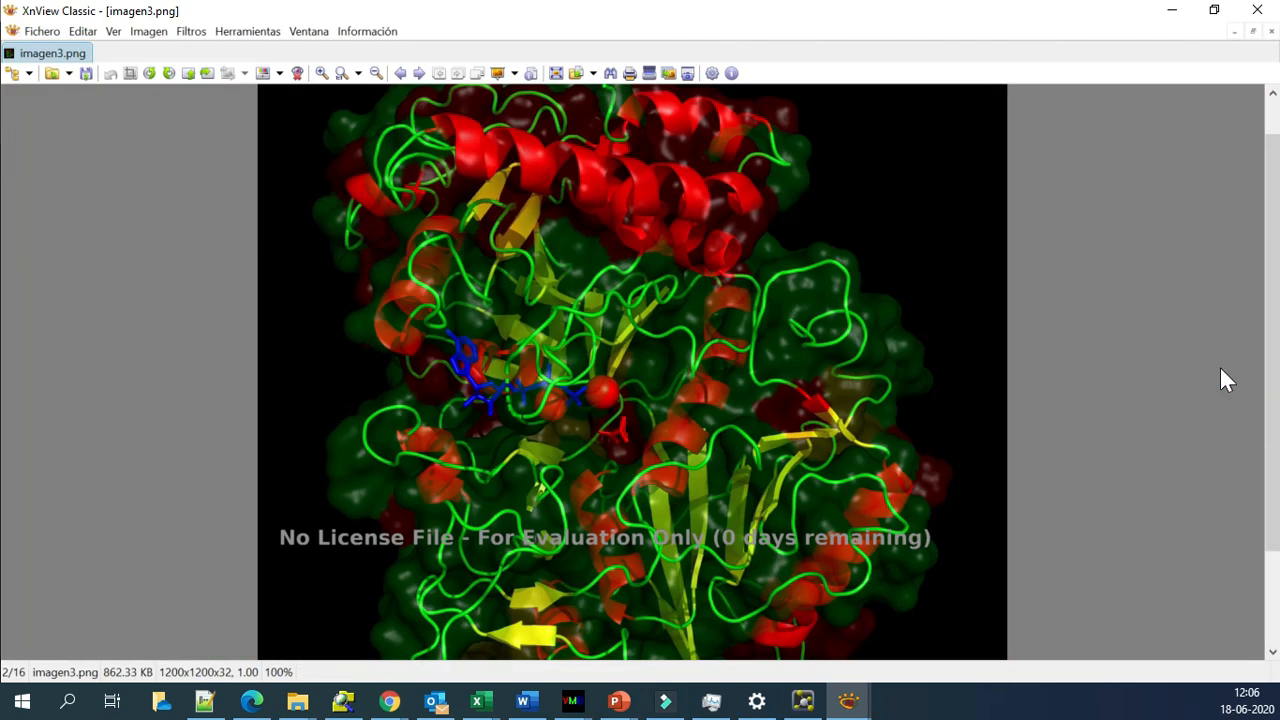
ctrl+scroll(30, 338, down, 1)
ctrl+scroll(1241, 395, up, 4)
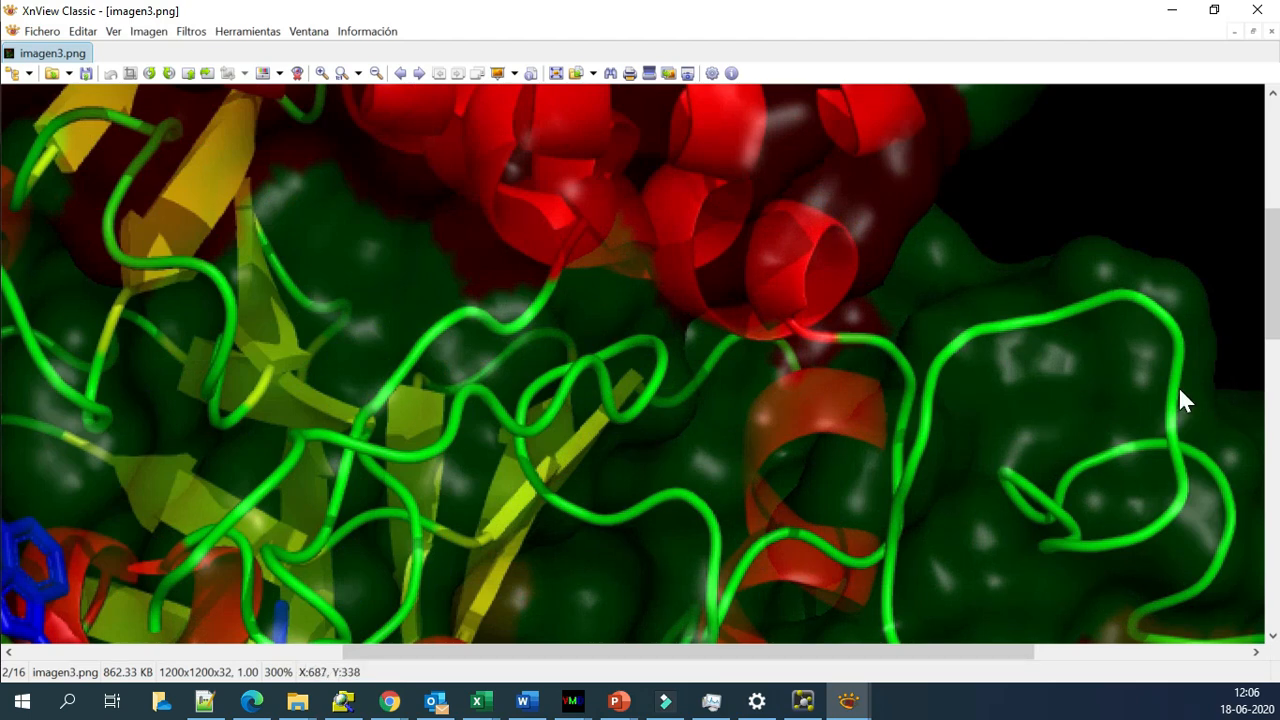
ctrl+scroll(1182, 400, up, 1)
ctrl+scroll(1181, 392, up, 3)
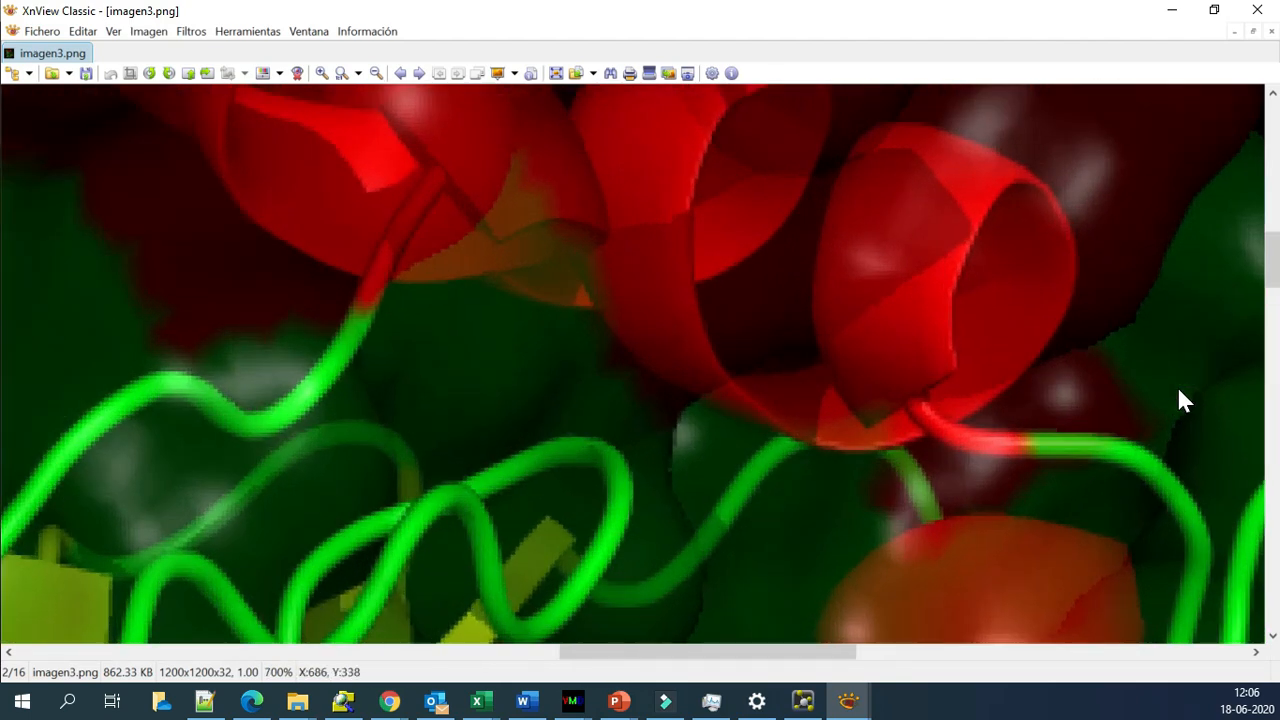
ctrl+scroll(1179, 391, down, 8)
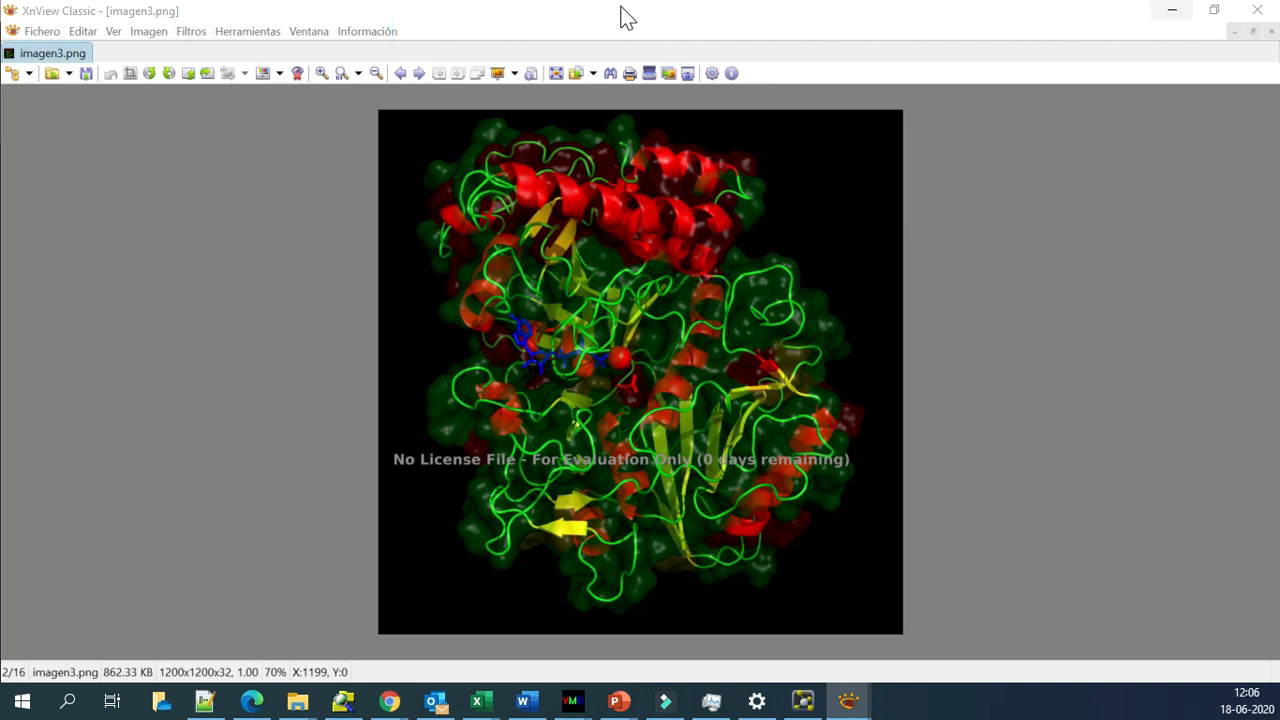
click(1172, 10)
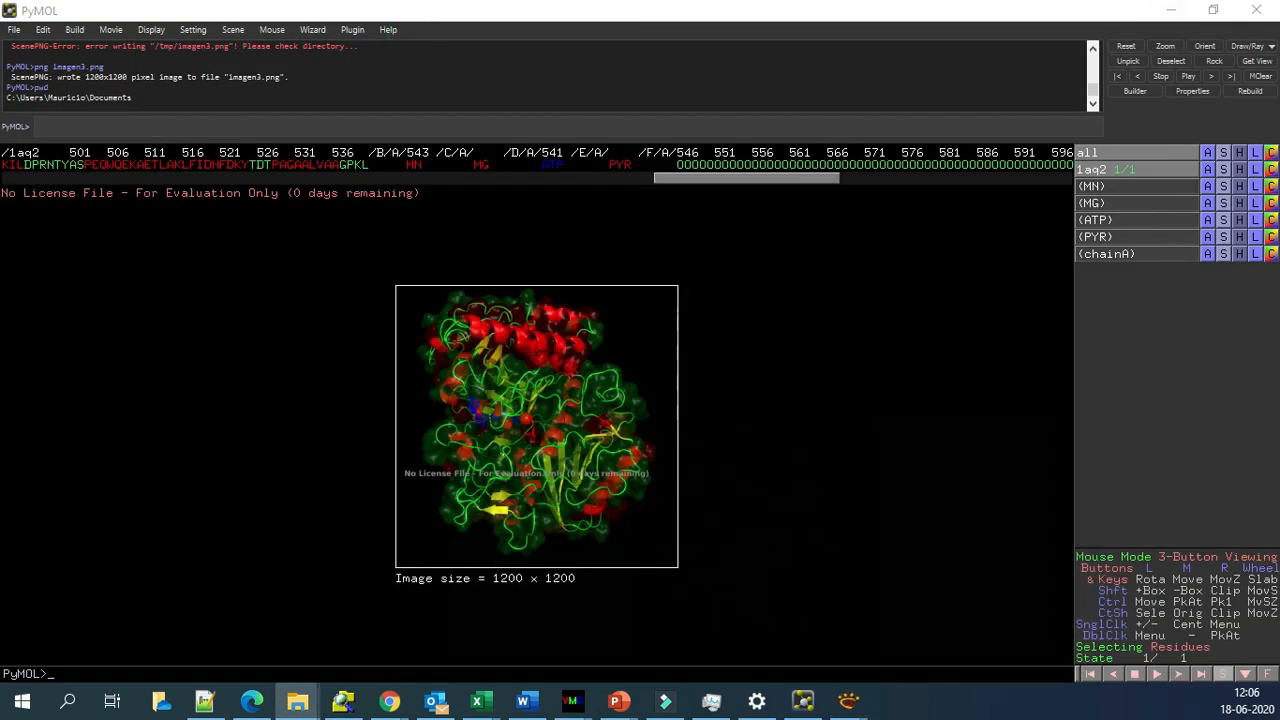
click(511, 620)
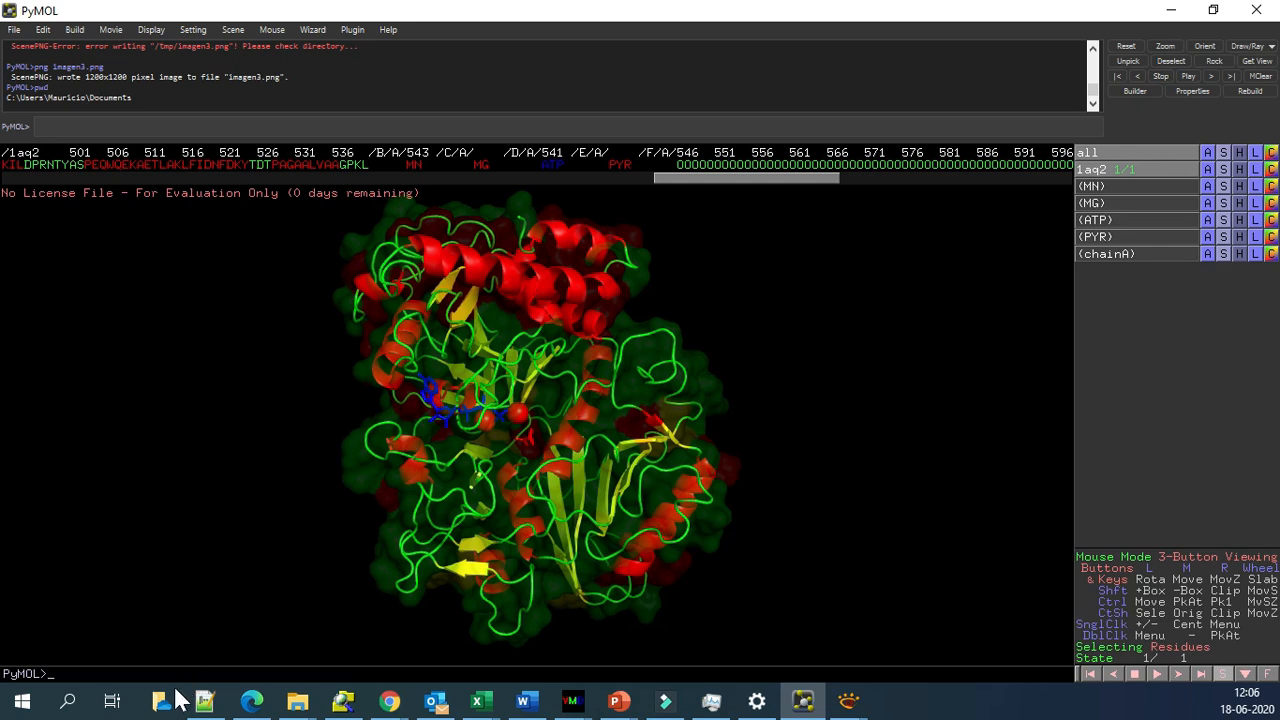
Step: Start the Measurement wizard and measure the distance between the CA atoms of THR 527 and GLY 88
key(alt+Tab)
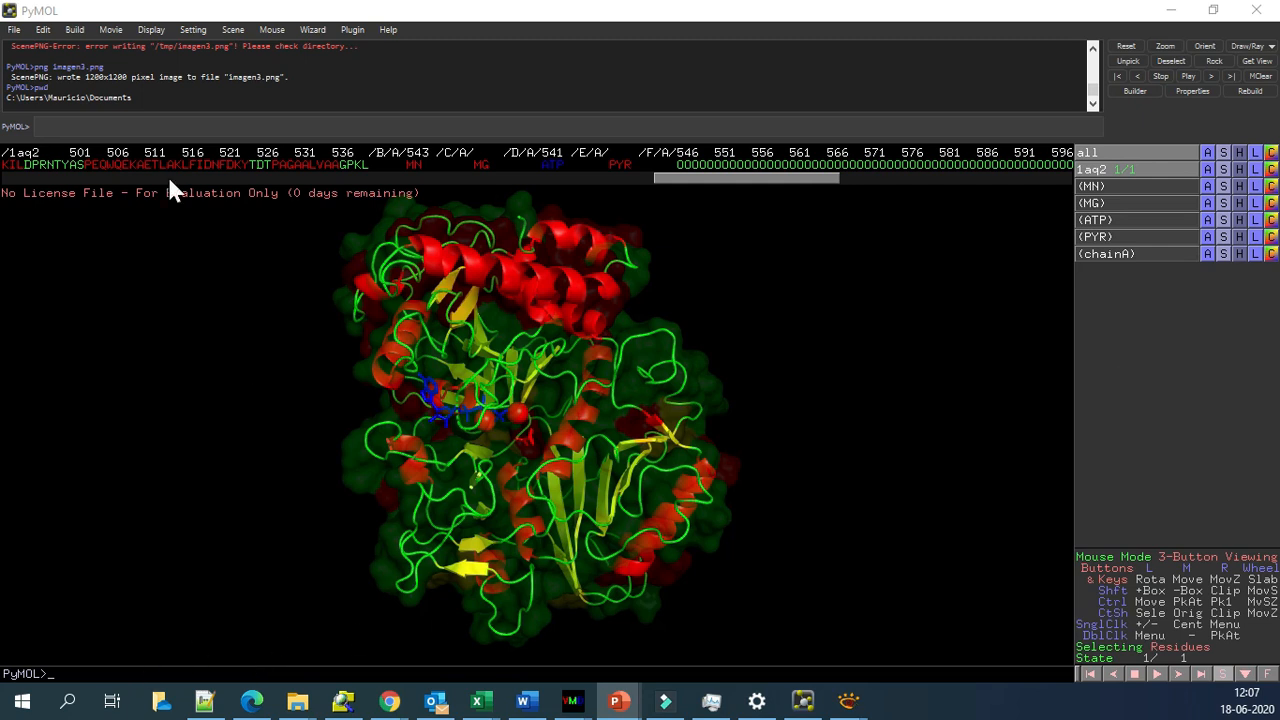
click(312, 29)
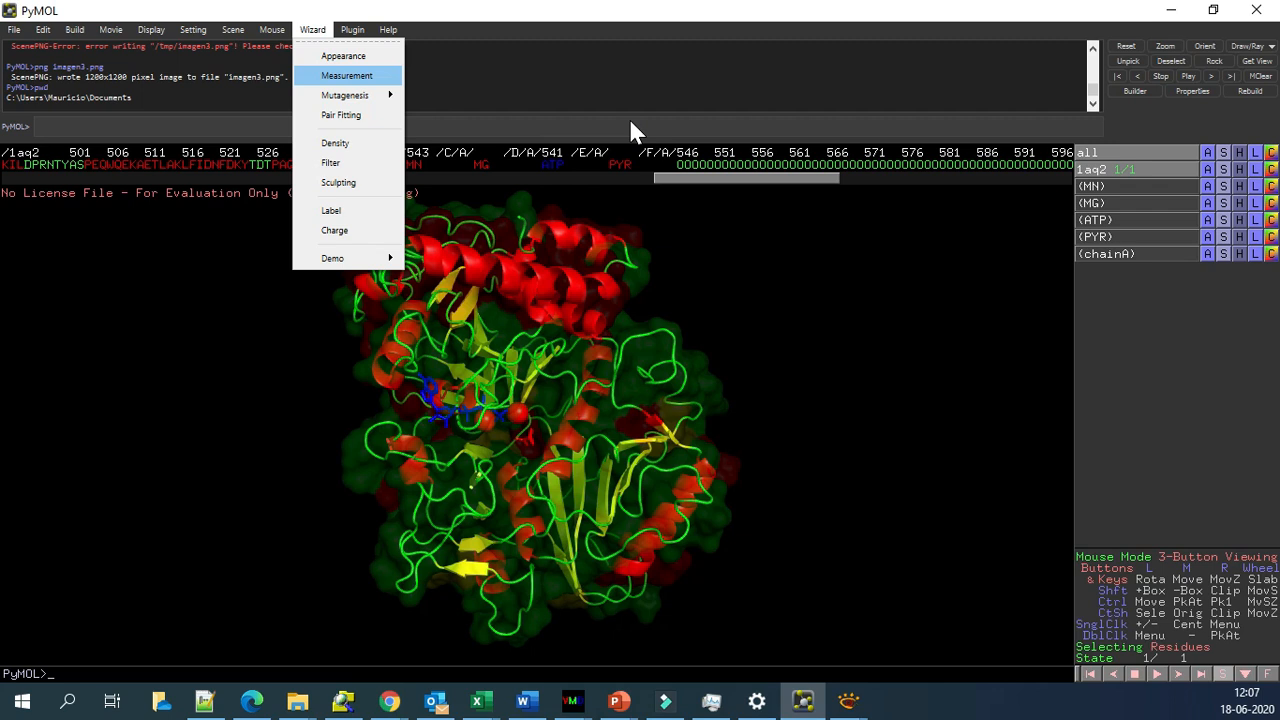
click(346, 75)
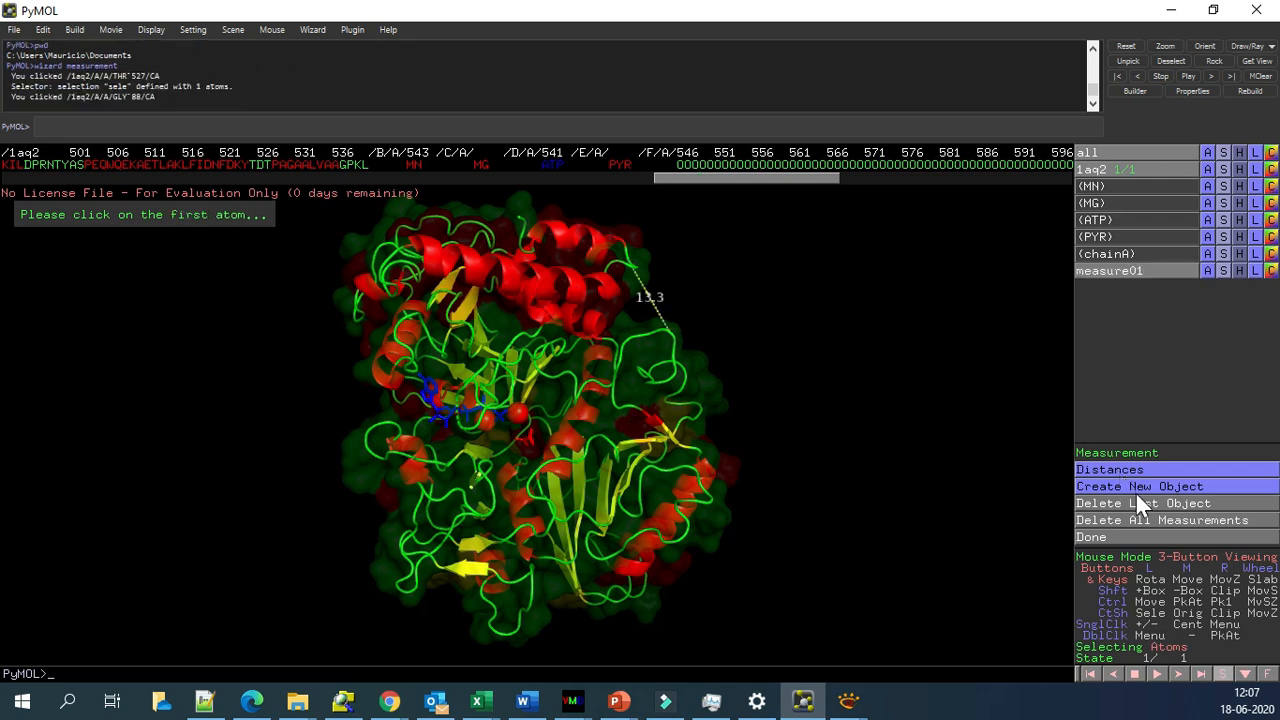
Step: Measure the distance between the MN 543 ion and atom C1 of the PYR 542 ligand
right_drag(25, 473, 20, 647)
drag(94, 556, 16, 615)
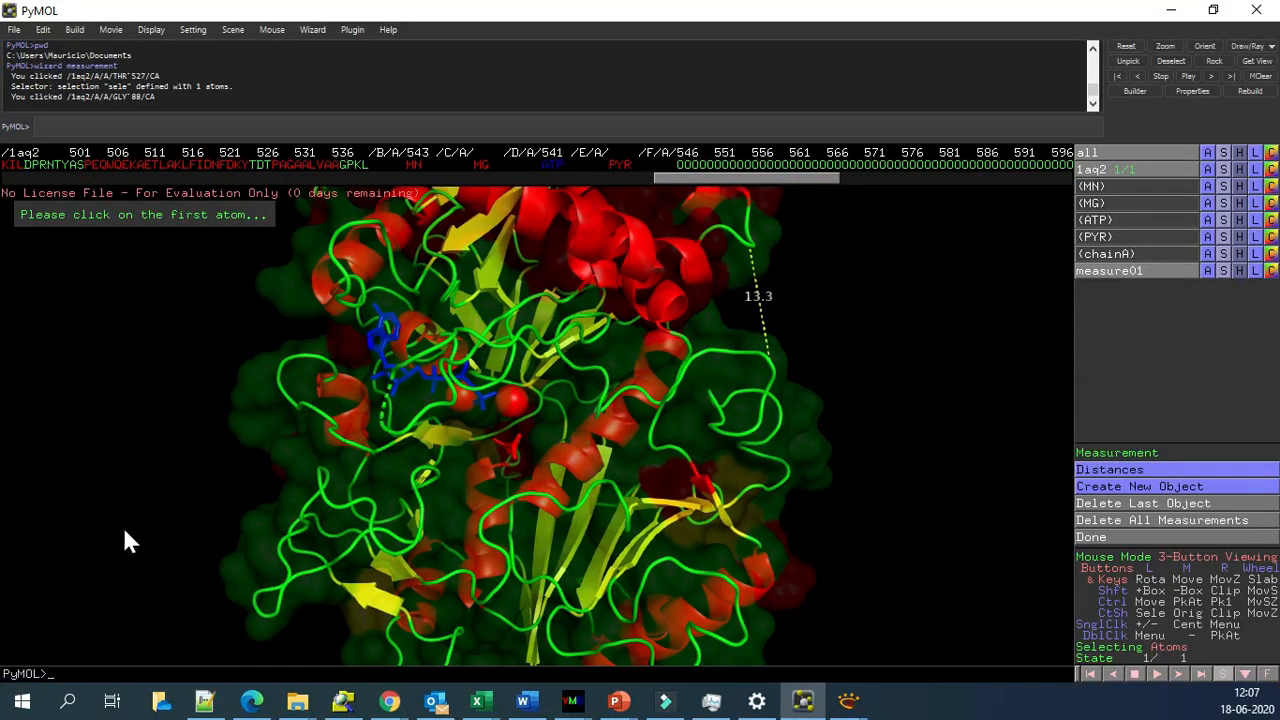
drag(130, 524, 49, 535)
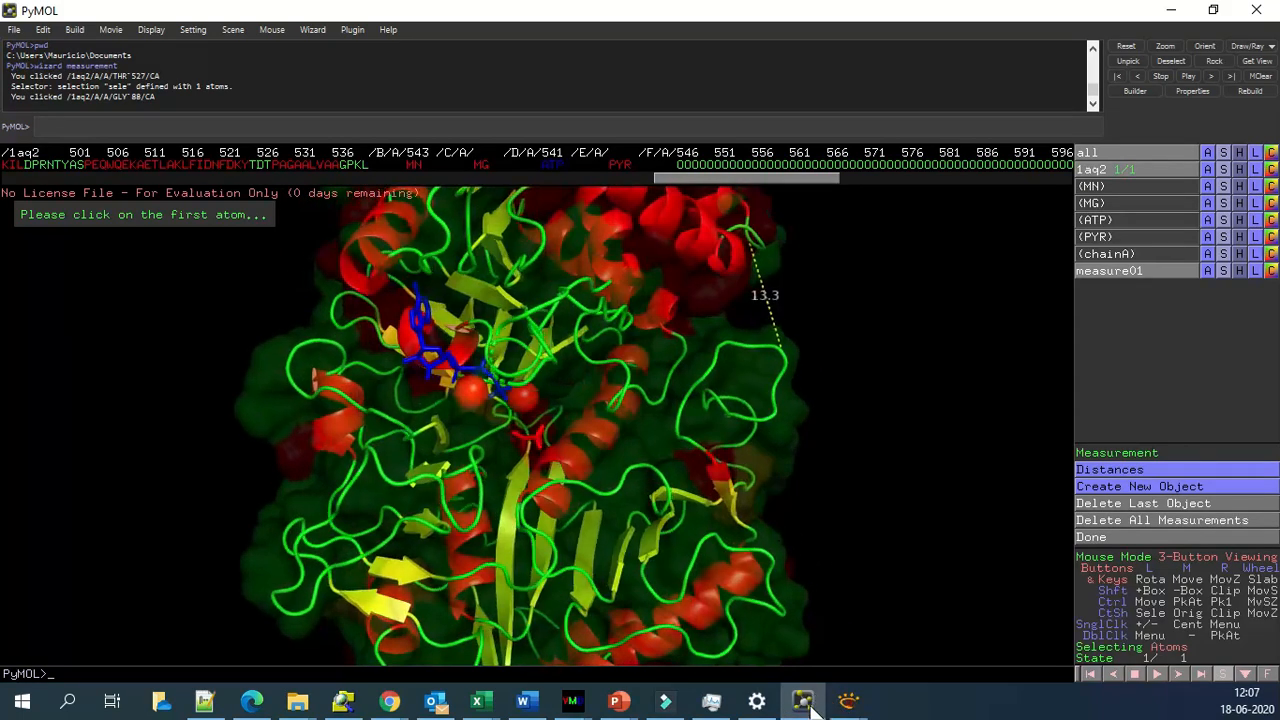
right_drag(918, 534, 932, 708)
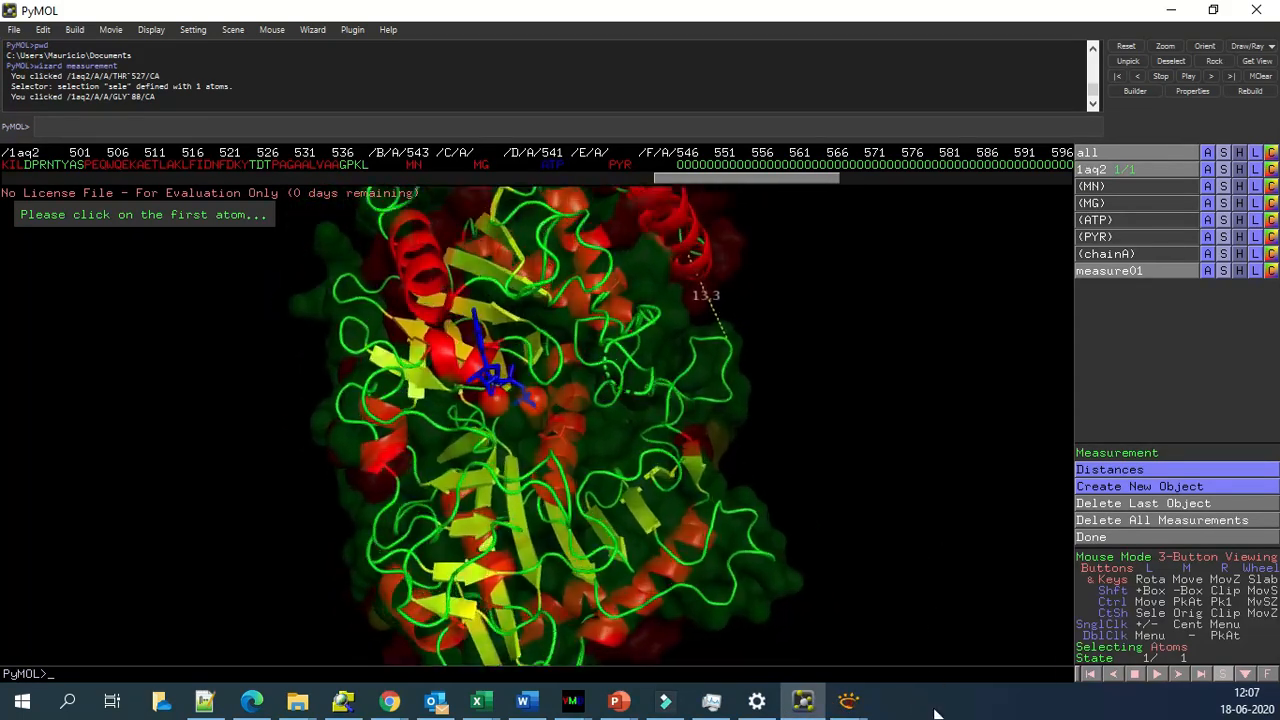
right_drag(1017, 548, 1020, 716)
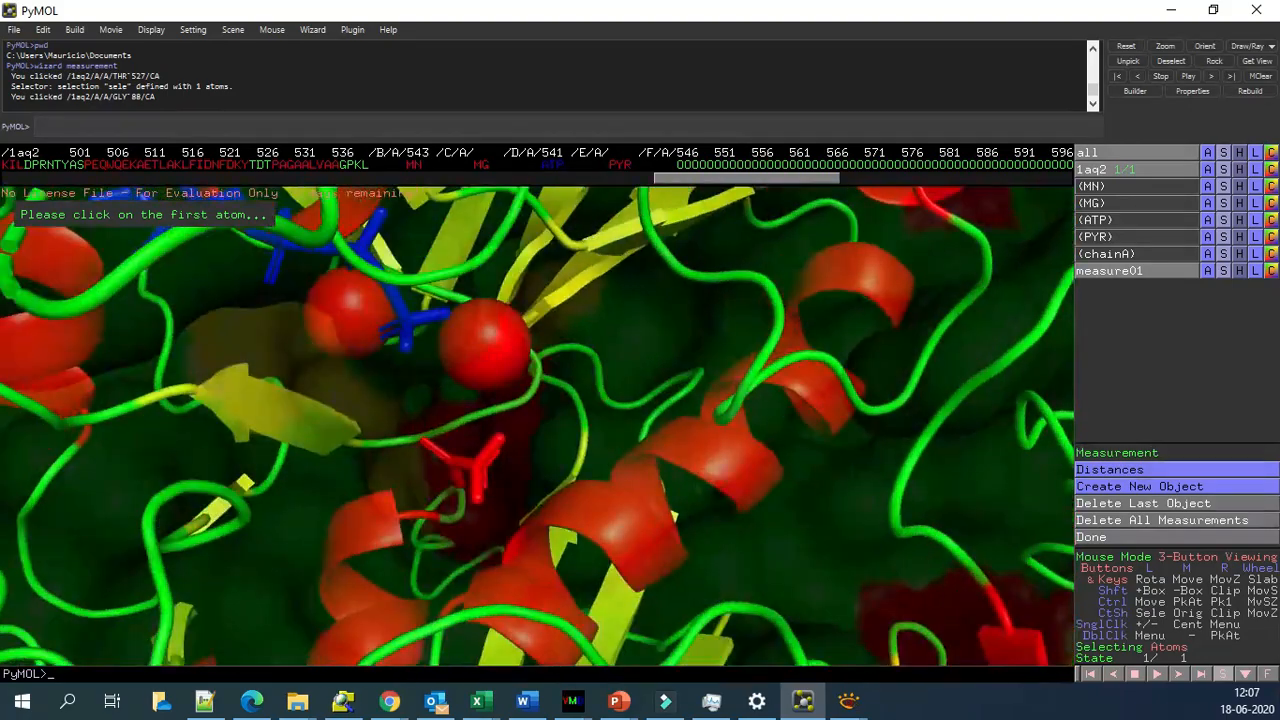
right_drag(988, 660, 984, 390)
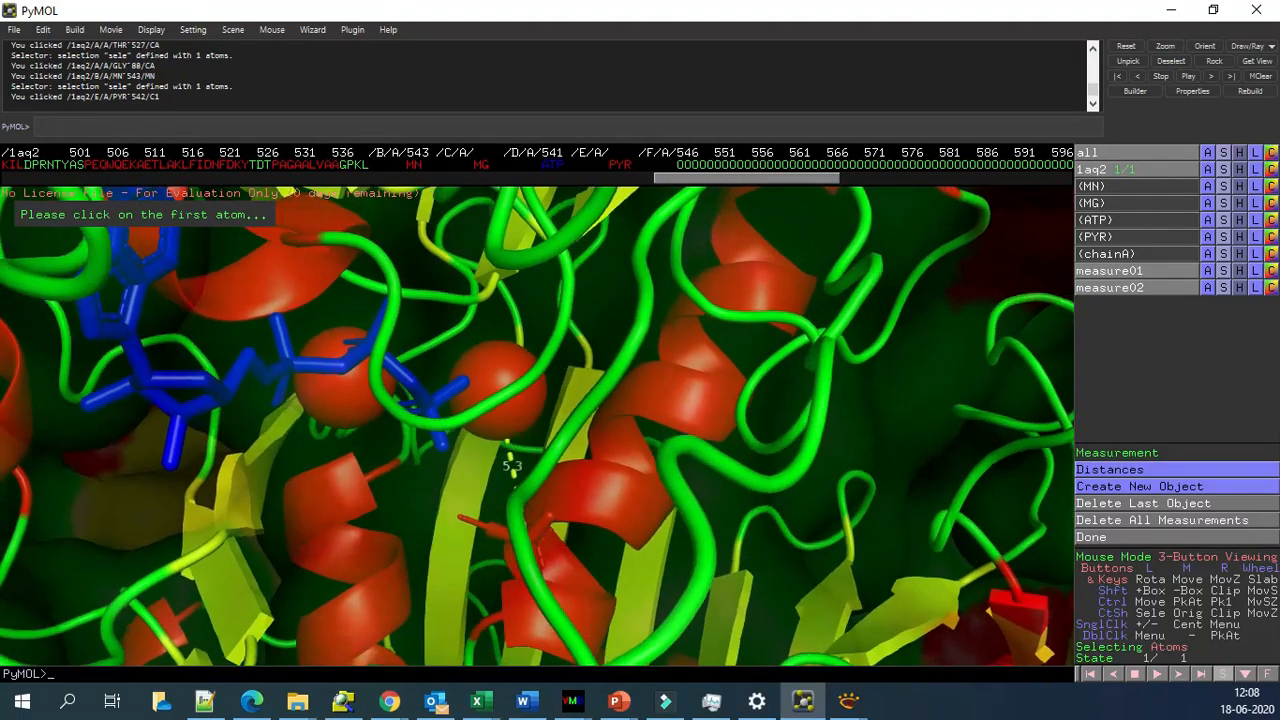
Step: Hide the molecular surface and show the PYR ligand as licorice
drag(571, 585, 515, 619)
right_drag(517, 619, 571, 416)
right_drag(666, 650, 617, 559)
drag(617, 560, 745, 552)
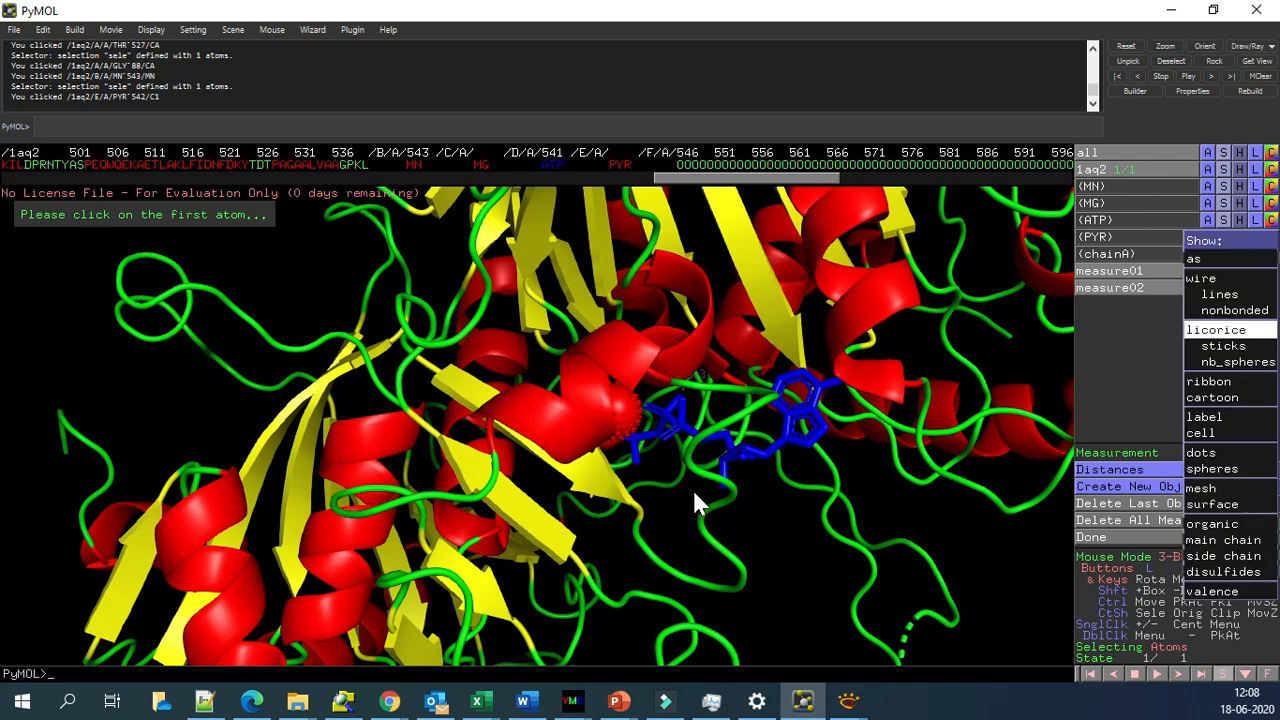
drag(155, 441, 783, 435)
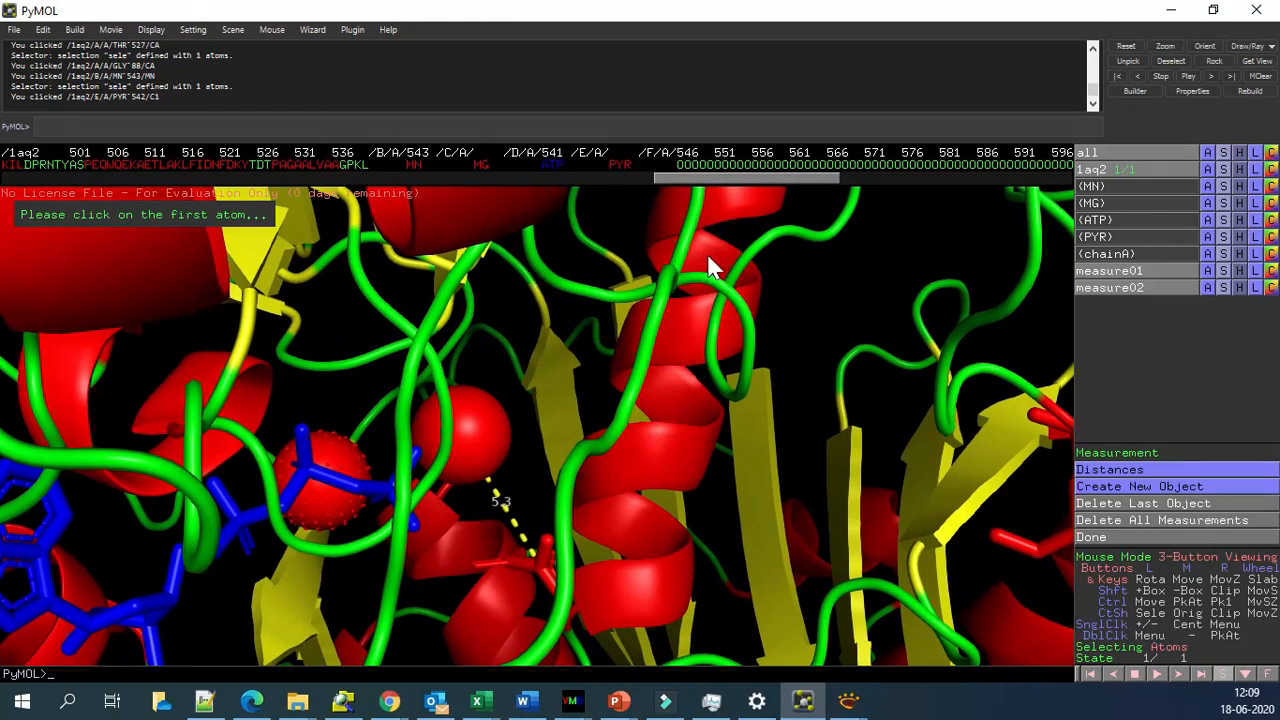
Step: Show the 1aq2 object as wire and hide its cartoon representation
click(1223, 169)
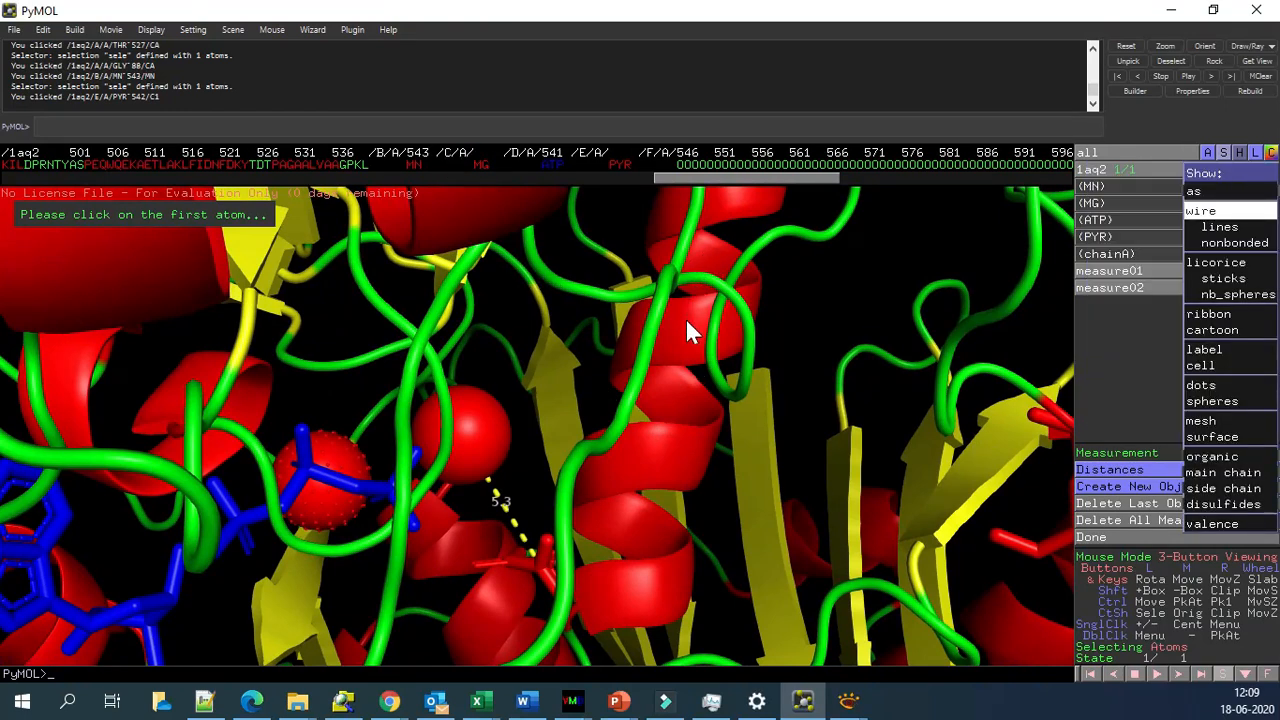
click(1210, 211)
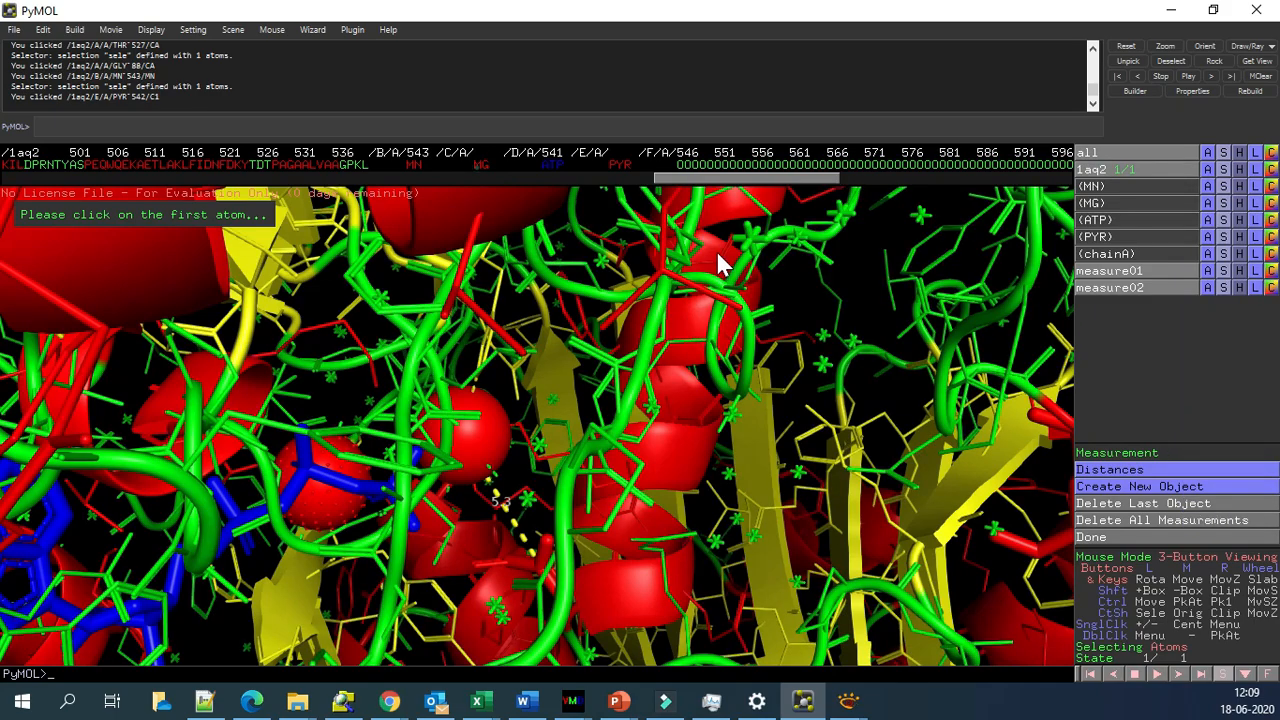
click(1239, 169)
click(1225, 331)
drag(192, 545, 1038, 510)
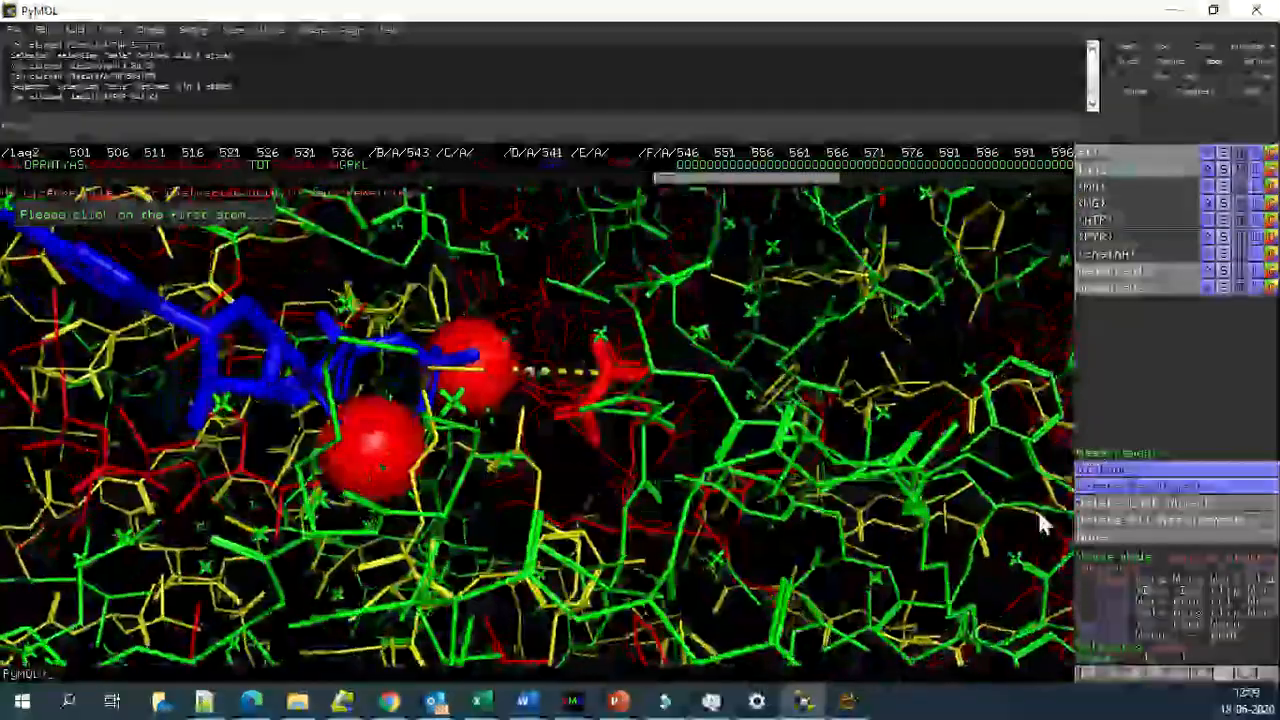
drag(560, 398, 1094, 567)
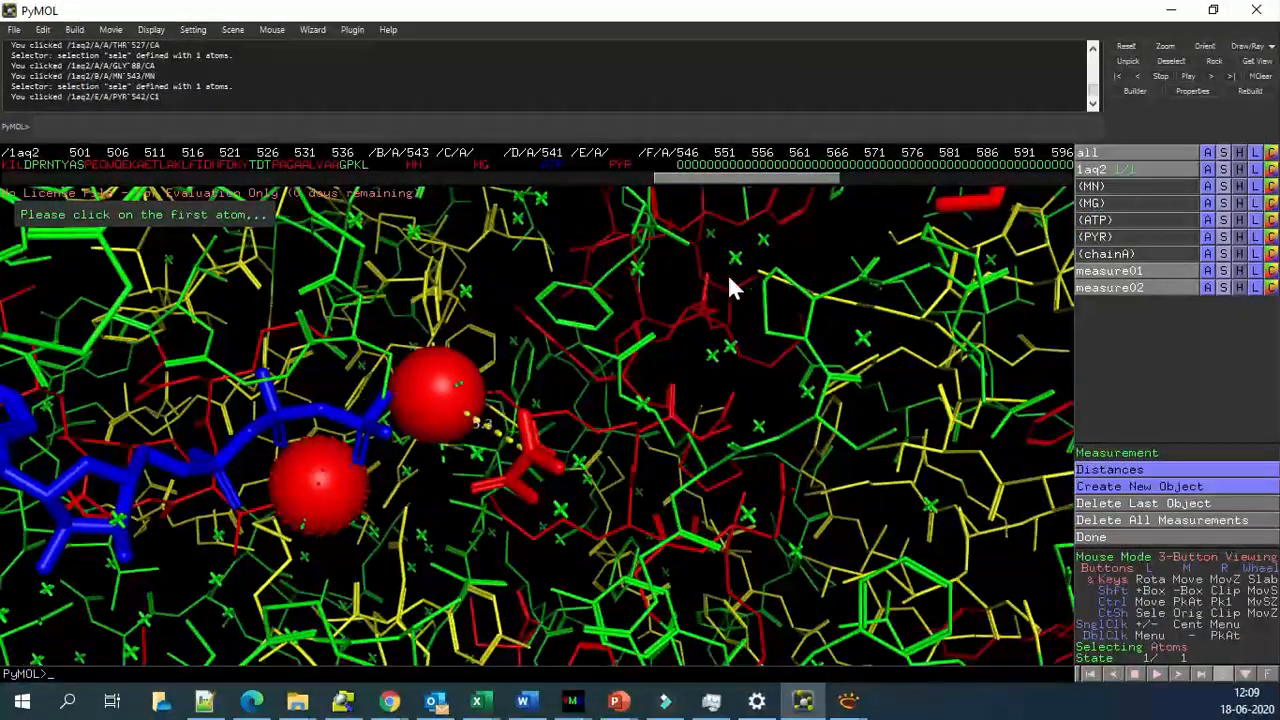
Step: Color the entire 1aq2 object yellow and pick atom OG of SER 217 as the first measurement atom
click(1270, 169)
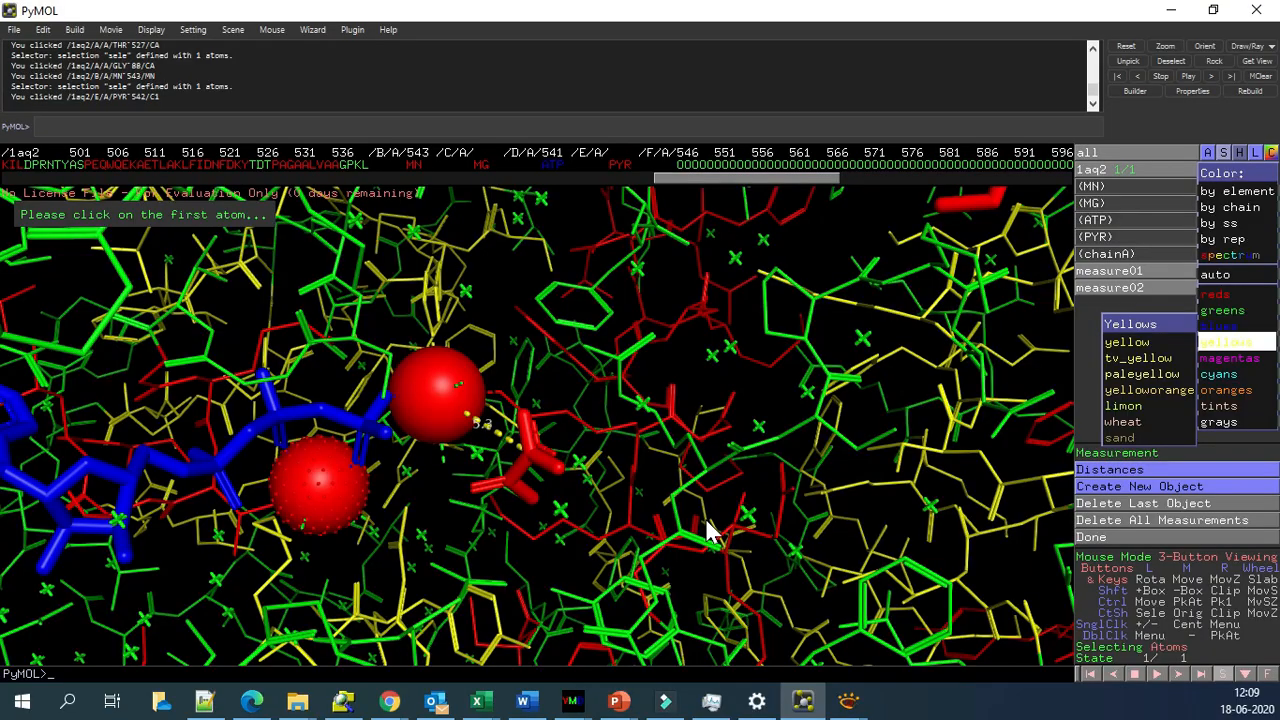
click(1127, 342)
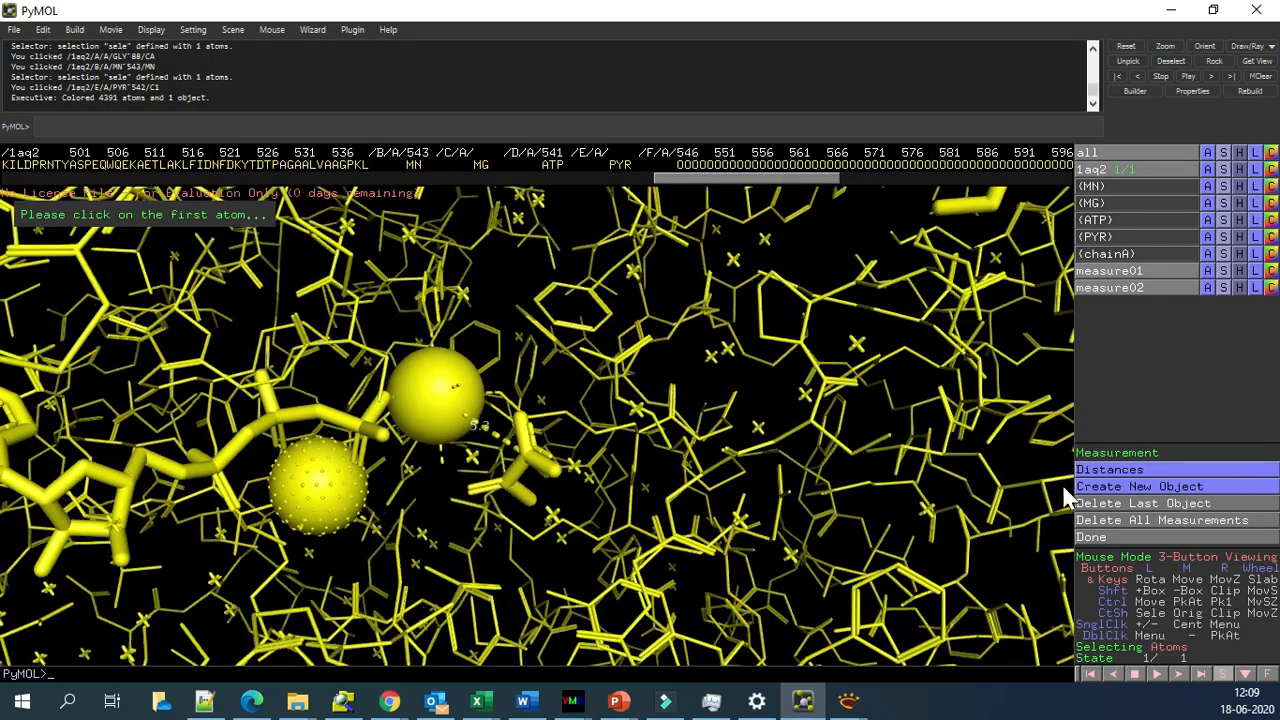
click(705, 309)
Step: Color the ATP ligand red to set it apart from the yellow wire structure
mouse_move(756, 532)
mouse_down()
mouse_move(843, 582)
mouse_move(888, 568)
mouse_move(830, 543)
mouse_up()
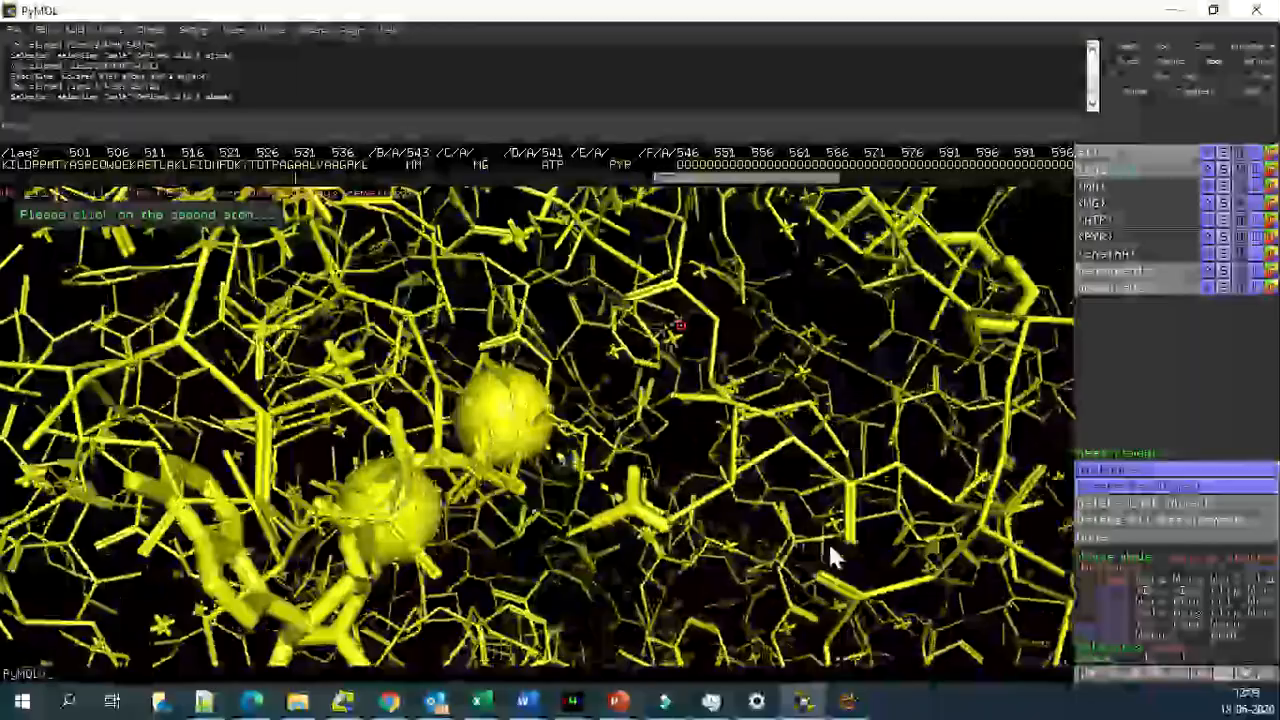
right_drag(854, 602, 975, 718)
right_drag(640, 400, 640, 480)
drag(640, 450, 440, 280)
drag(640, 380, 570, 510)
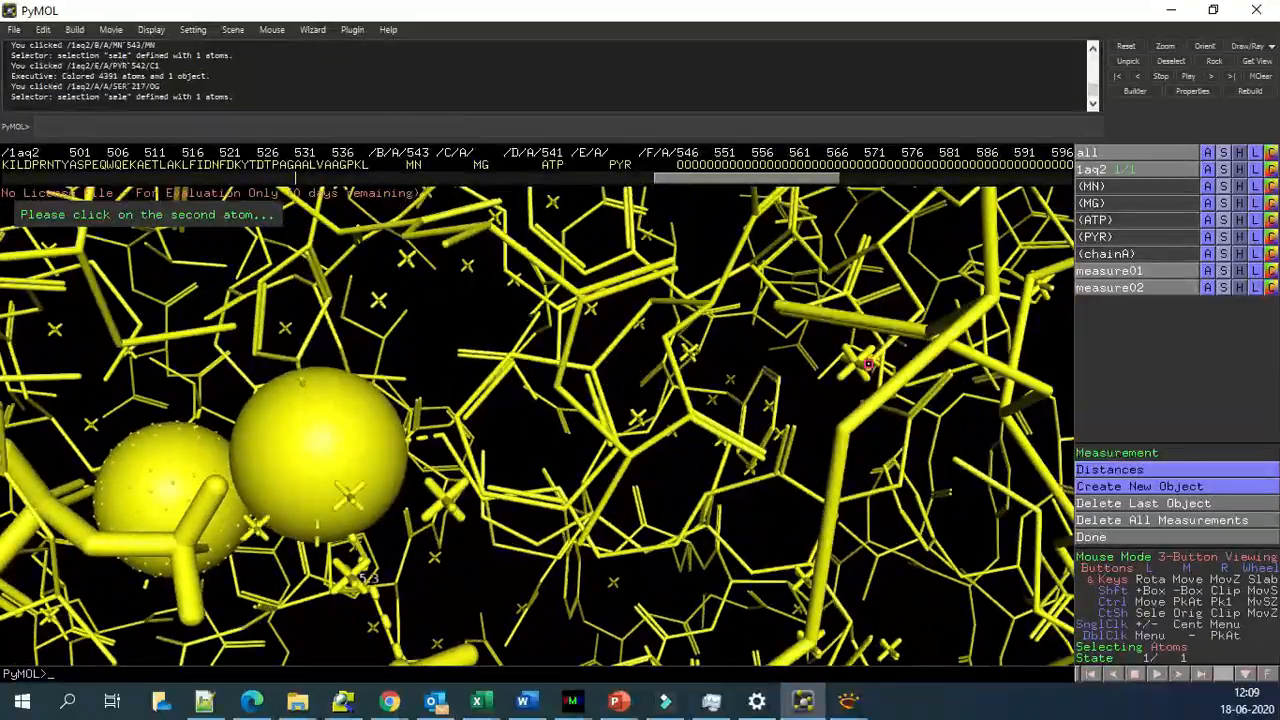
drag(690, 569, 976, 634)
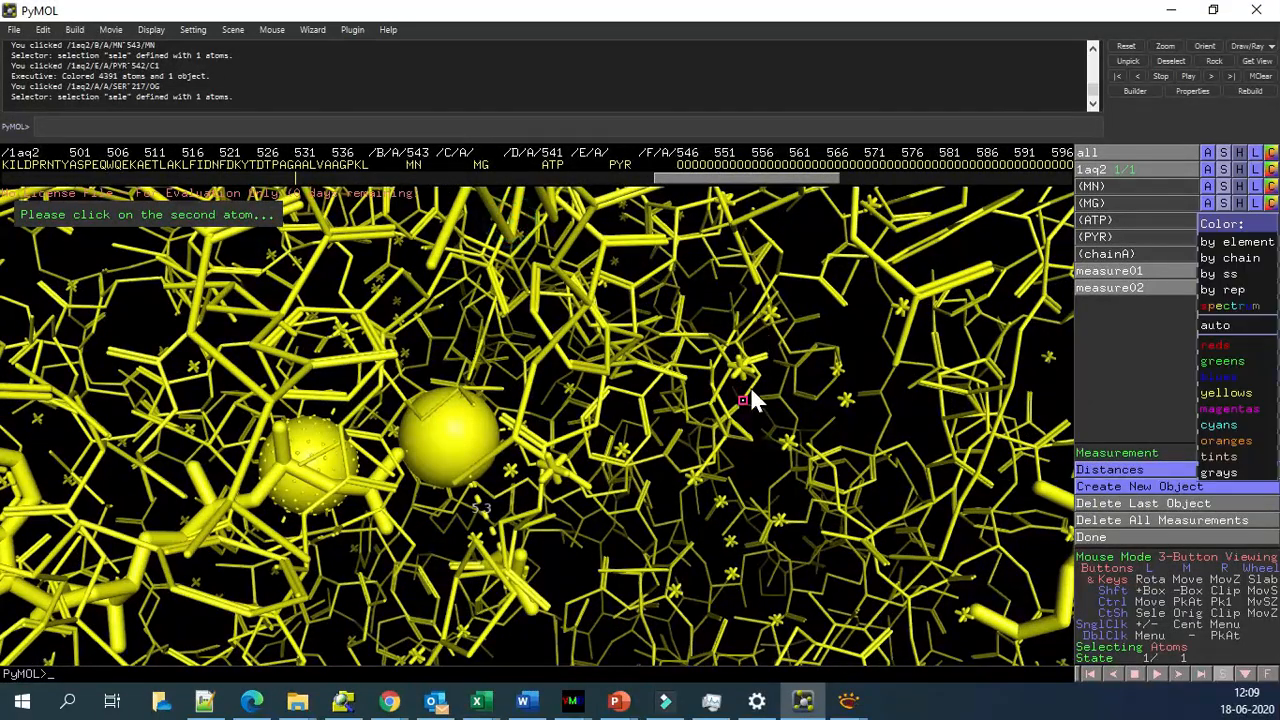
click(1138, 344)
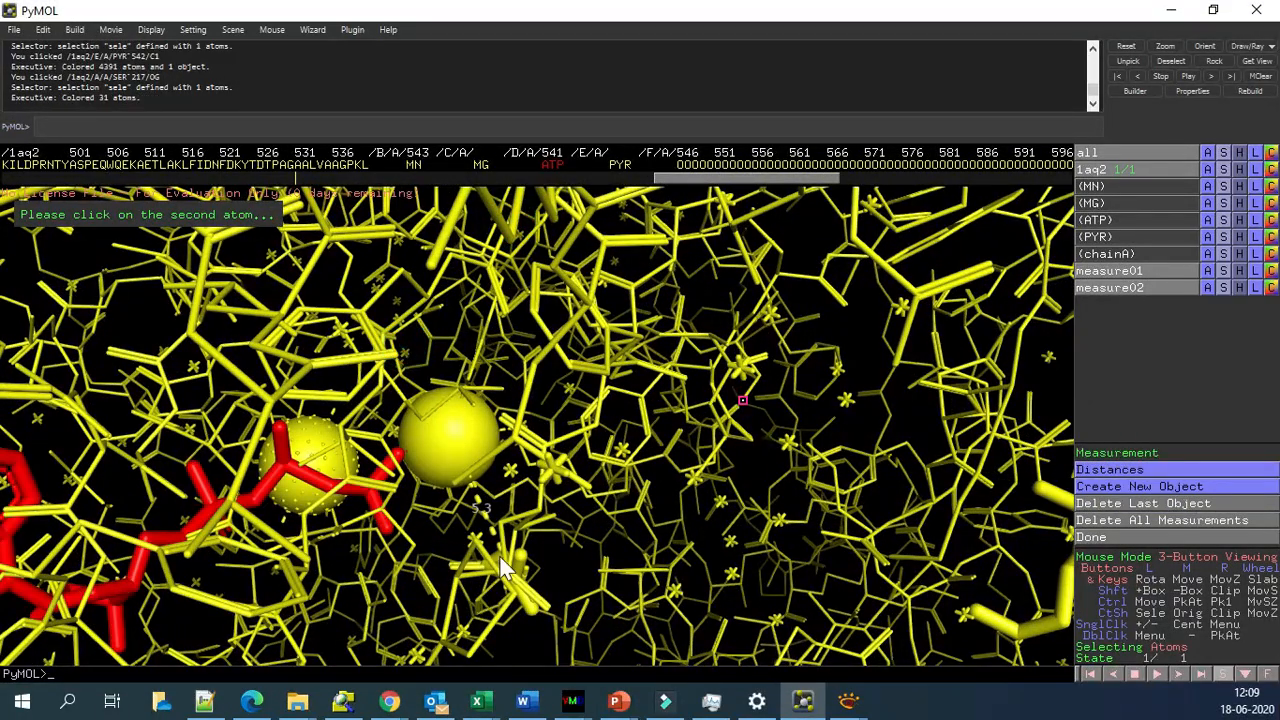
drag(588, 505, 834, 592)
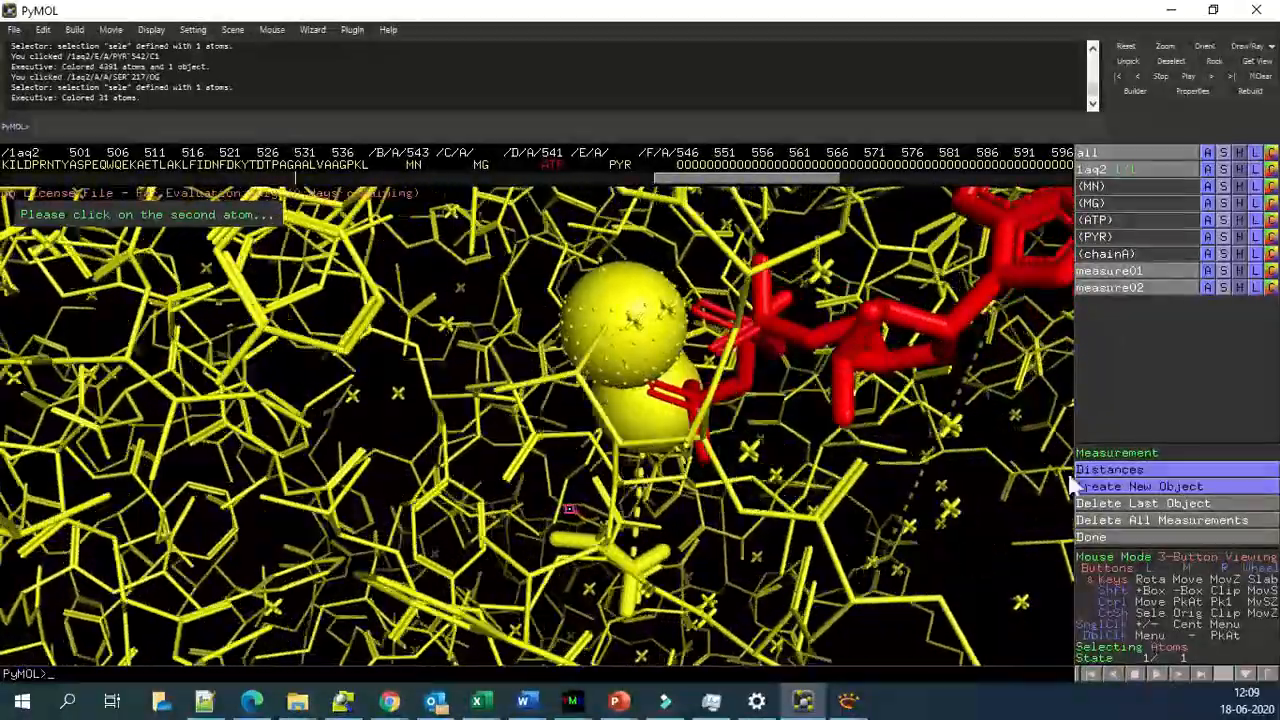
drag(1072, 480, 960, 543)
scroll(957, 548, down, 2)
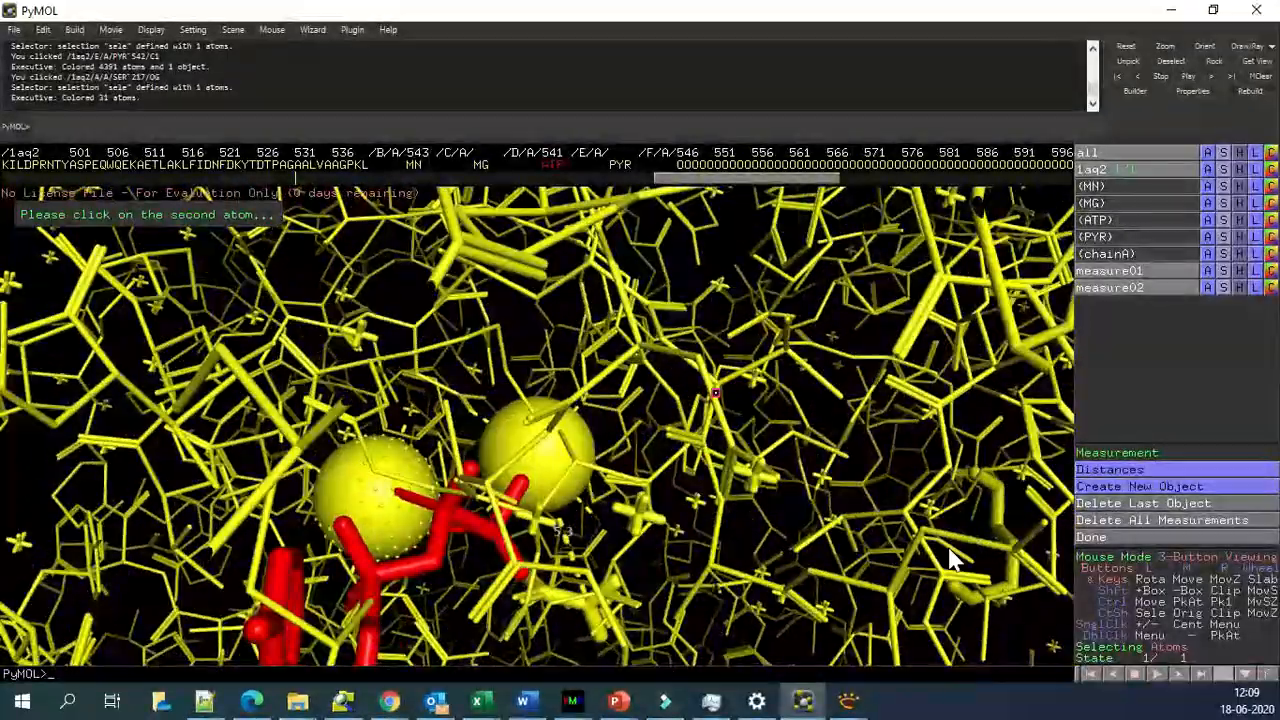
Step: Pick atom O of LYS 346 as a measurement atom for the distance measurement in progress
right_drag(994, 537, 1033, 545)
drag(1036, 553, 1099, 585)
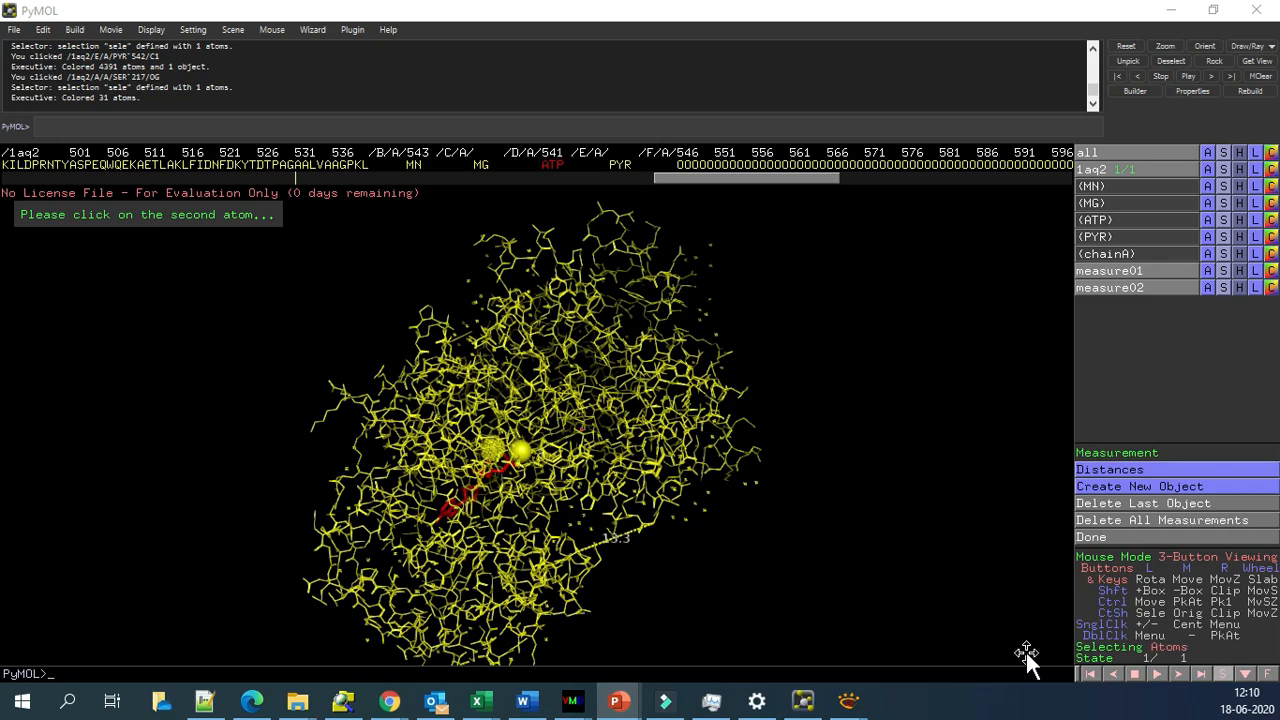
drag(1060, 590, 1015, 690)
right_drag(1060, 300, 1069, 705)
drag(1040, 640, 1040, 680)
key(alt+Tab)
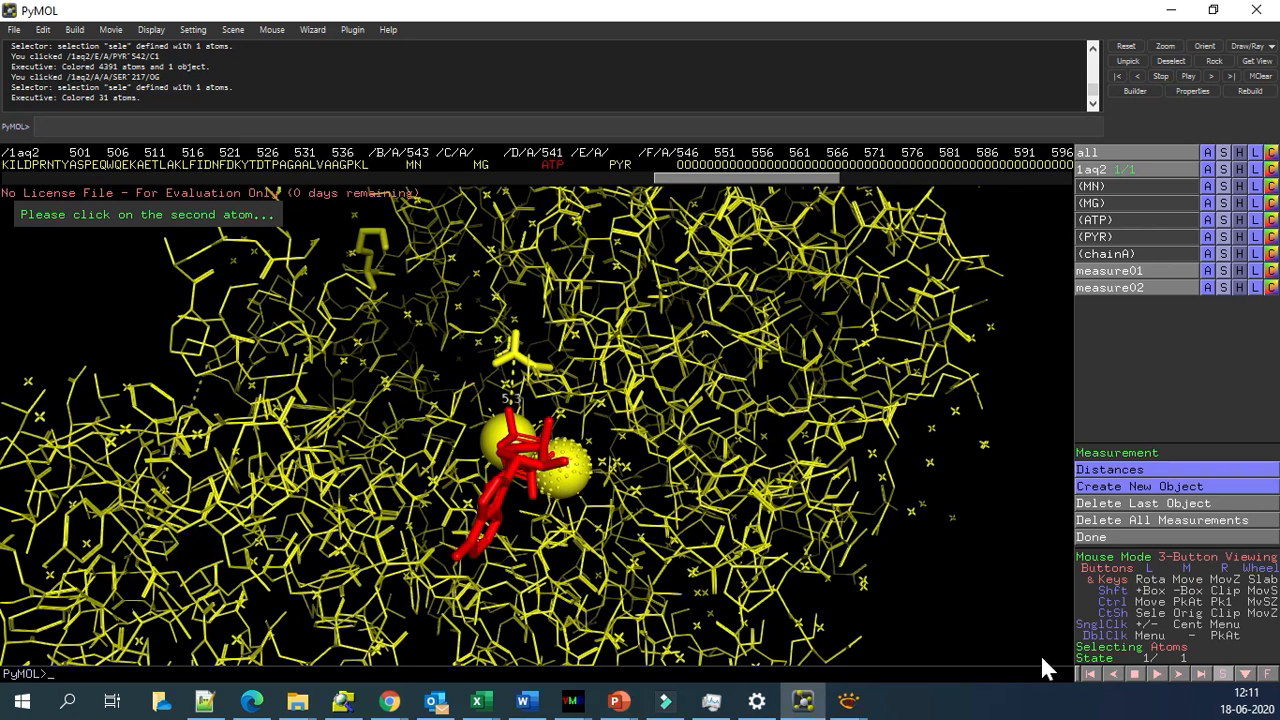
click(975, 262)
mouse_move(977, 263)
mouse_down()
mouse_move(1016, 590)
mouse_move(1032, 566)
mouse_move(1113, 573)
mouse_up()
click(760, 499)
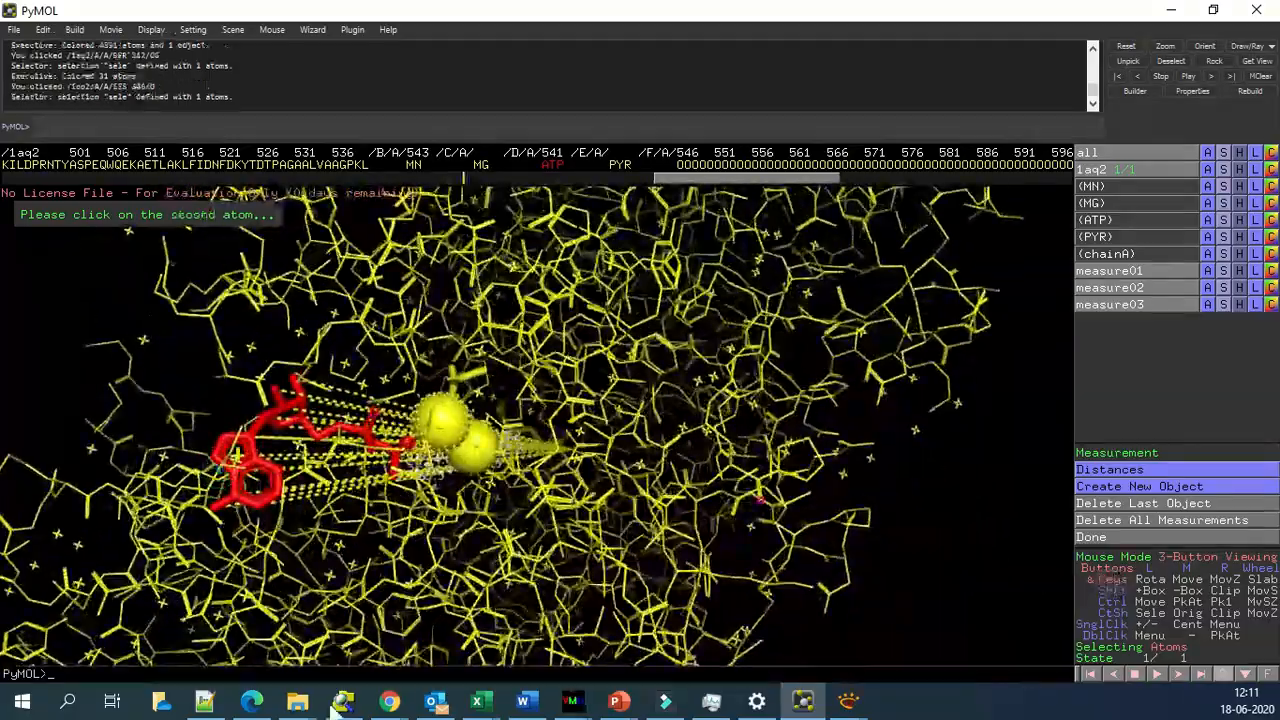
Step: Examine the dashed distance lines around the ATP ligand and the two metal spheres from several angles
drag(706, 514, 1000, 635)
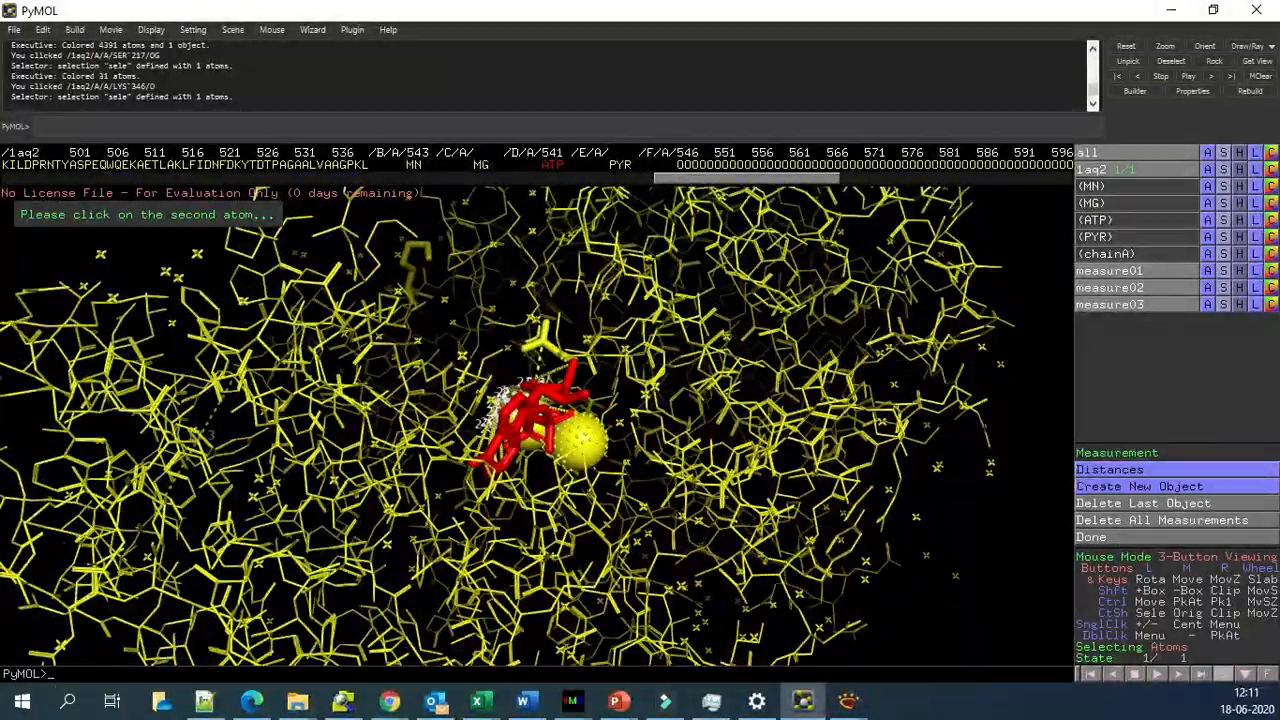
click(272, 29)
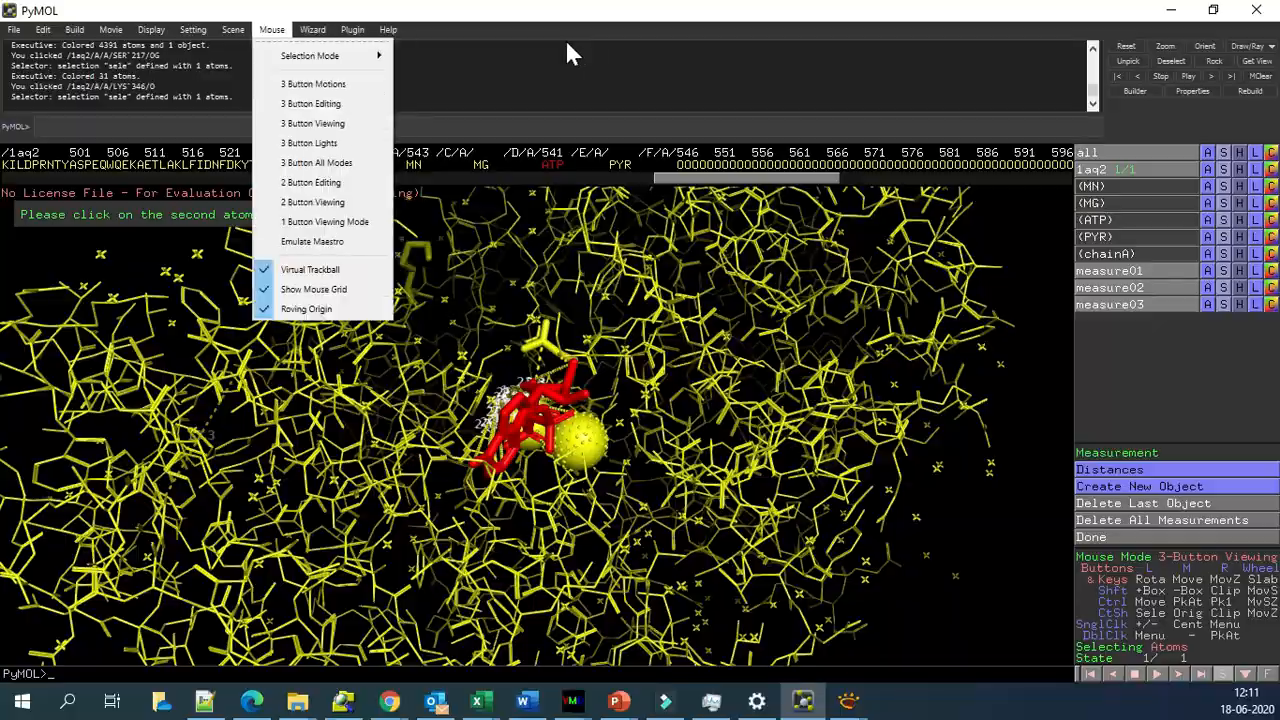
click(565, 39)
drag(976, 602, 1130, 570)
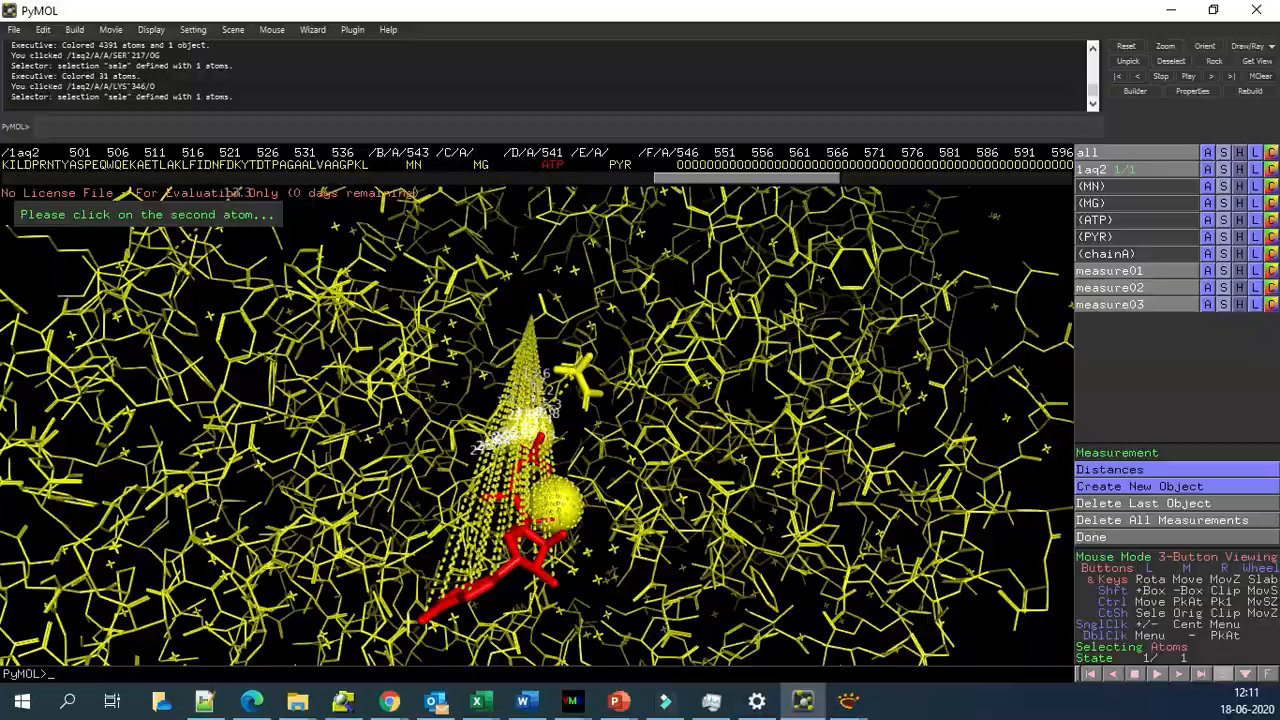
right_drag(1034, 656, 1034, 606)
right_drag(640, 330, 640, 568)
drag(640, 420, 1063, 523)
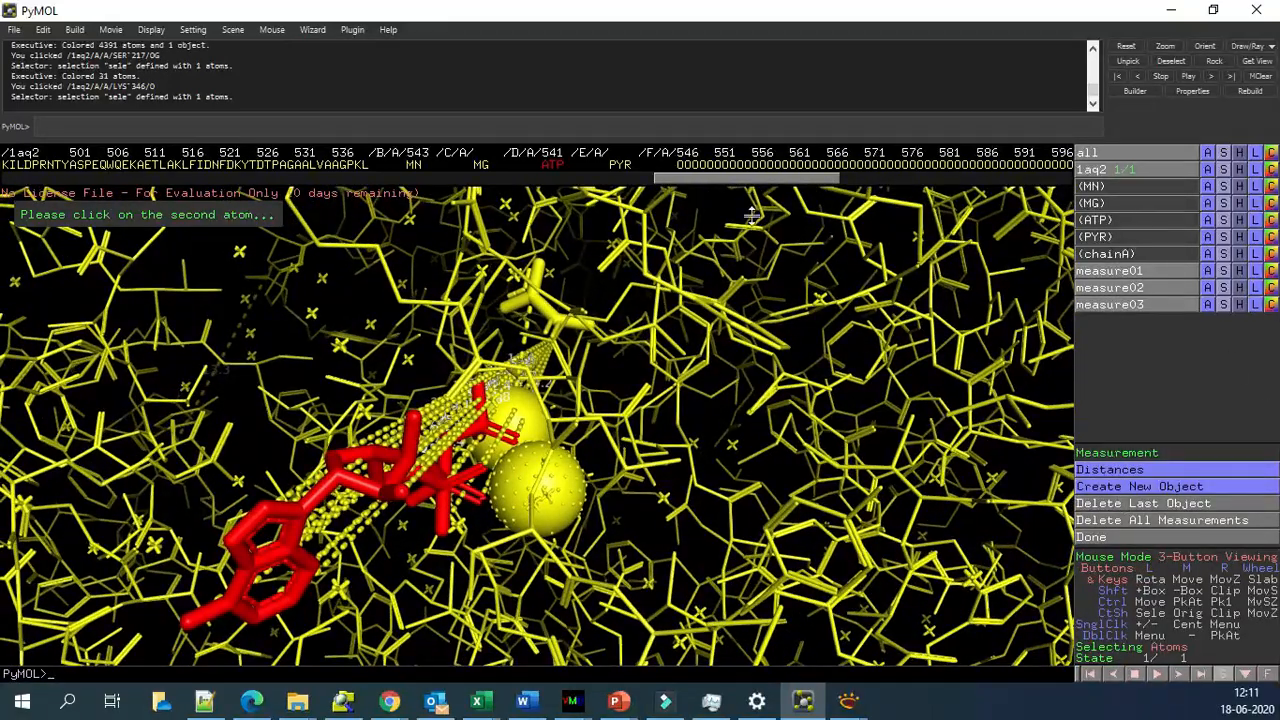
Step: Restart the measurement wizard and hide the measurement objects measure01, measure02 and measure03
key(Escape)
key(Escape)
key(alt+w)
key(Down)
key(Return)
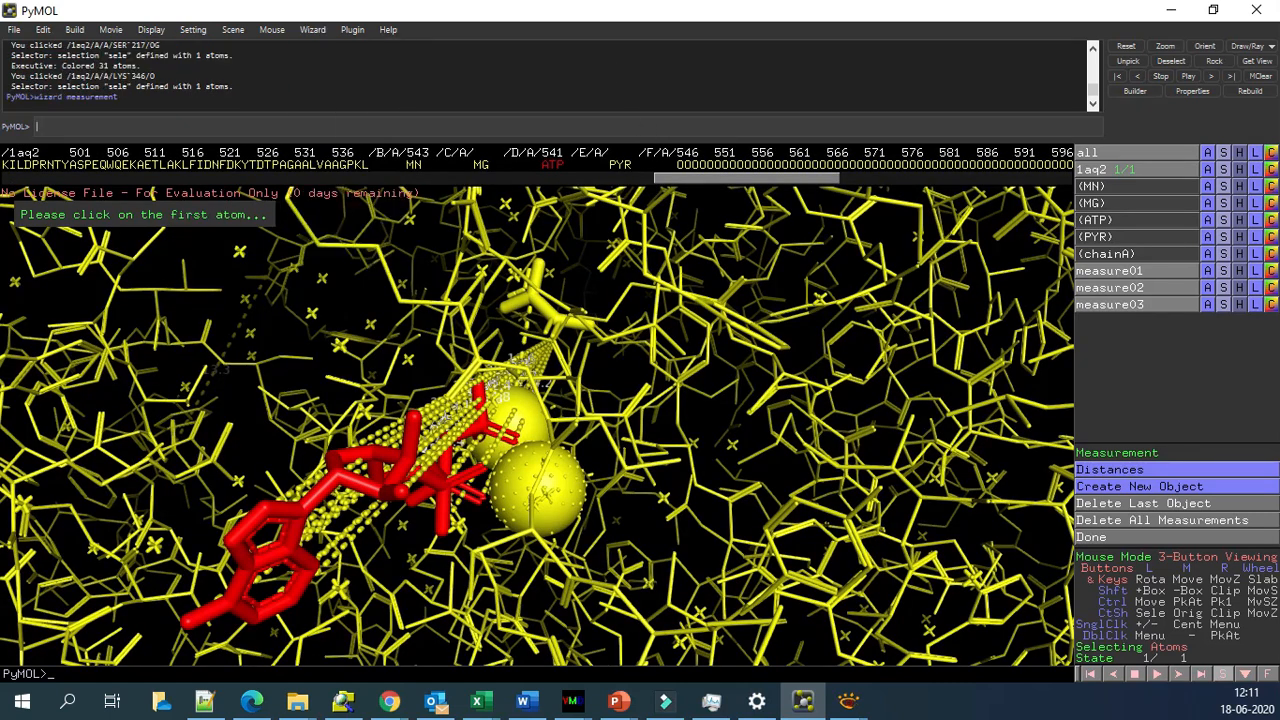
click(1137, 304)
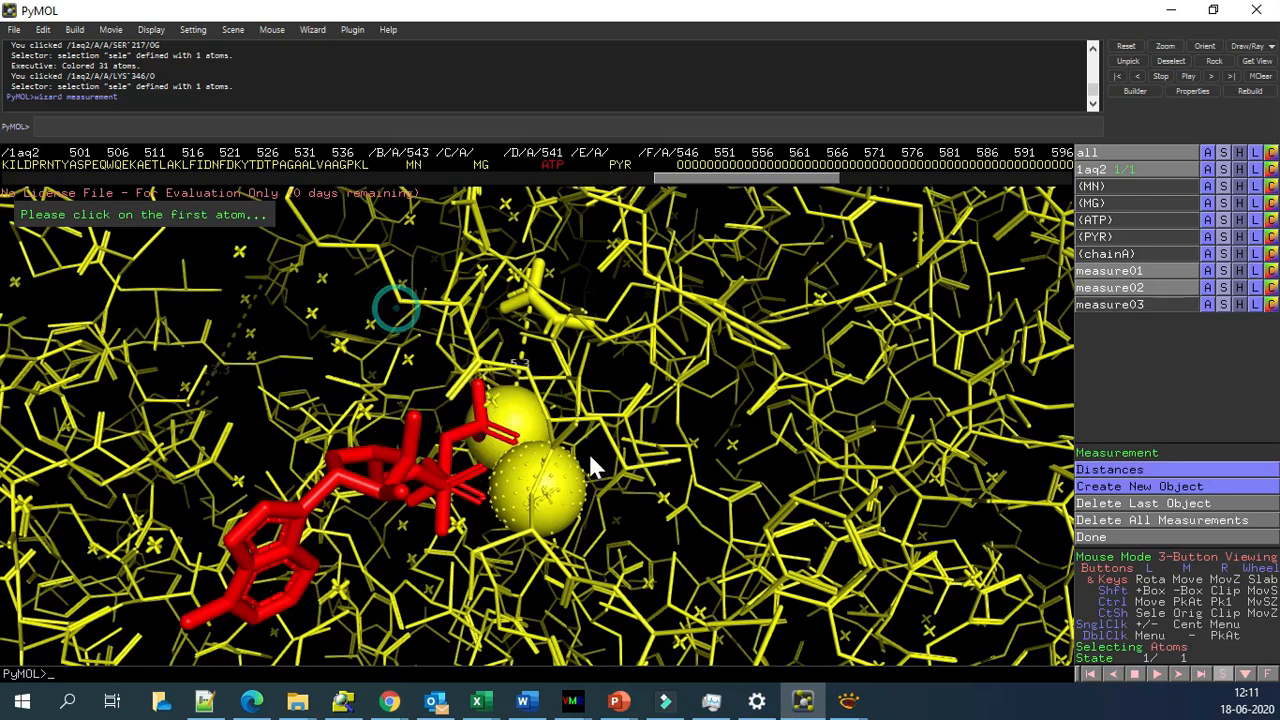
click(1137, 287)
click(1137, 270)
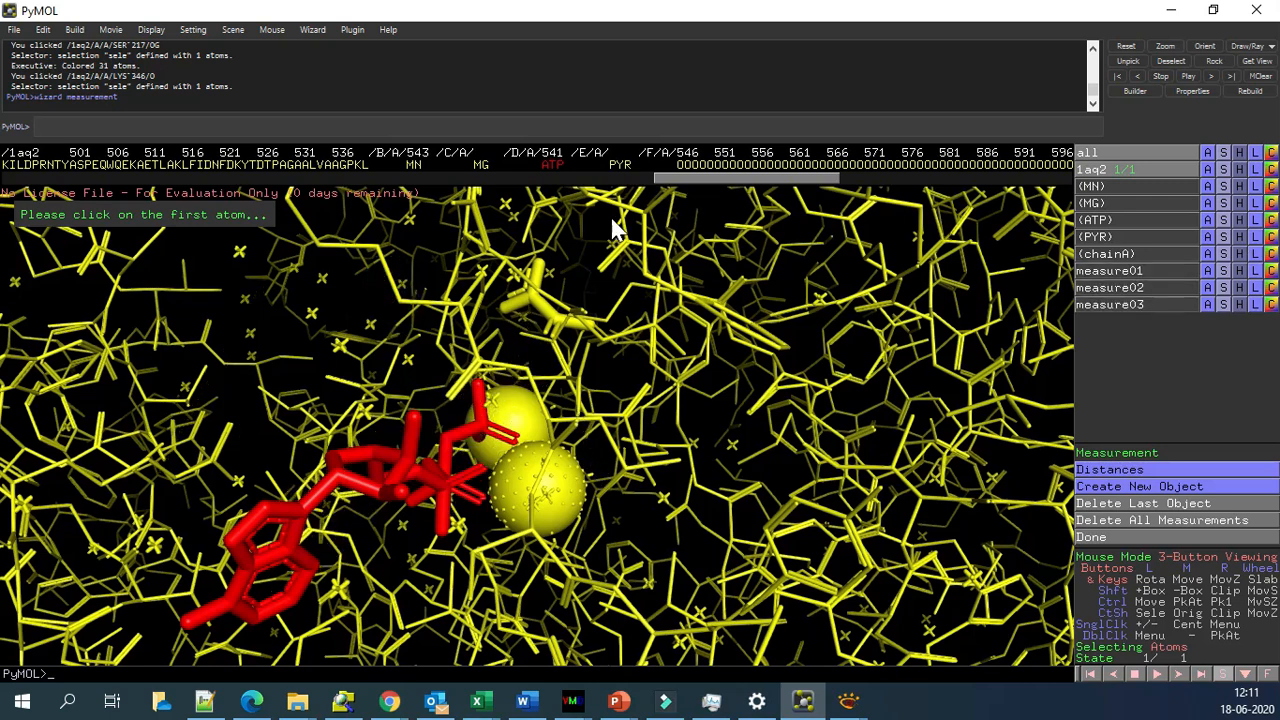
Step: Try to select the residues around ATP by residue identifier with the command "select br. all within 4 of resi ATP"
right_click(257, 131)
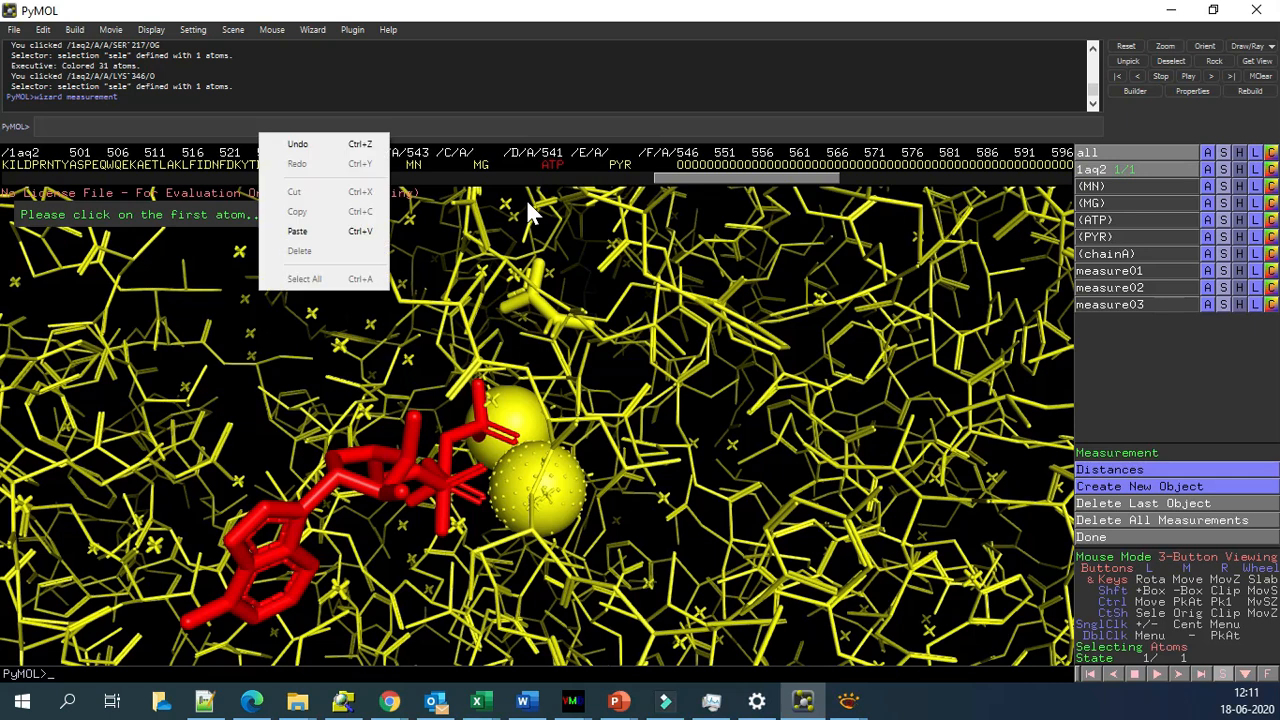
click(226, 126)
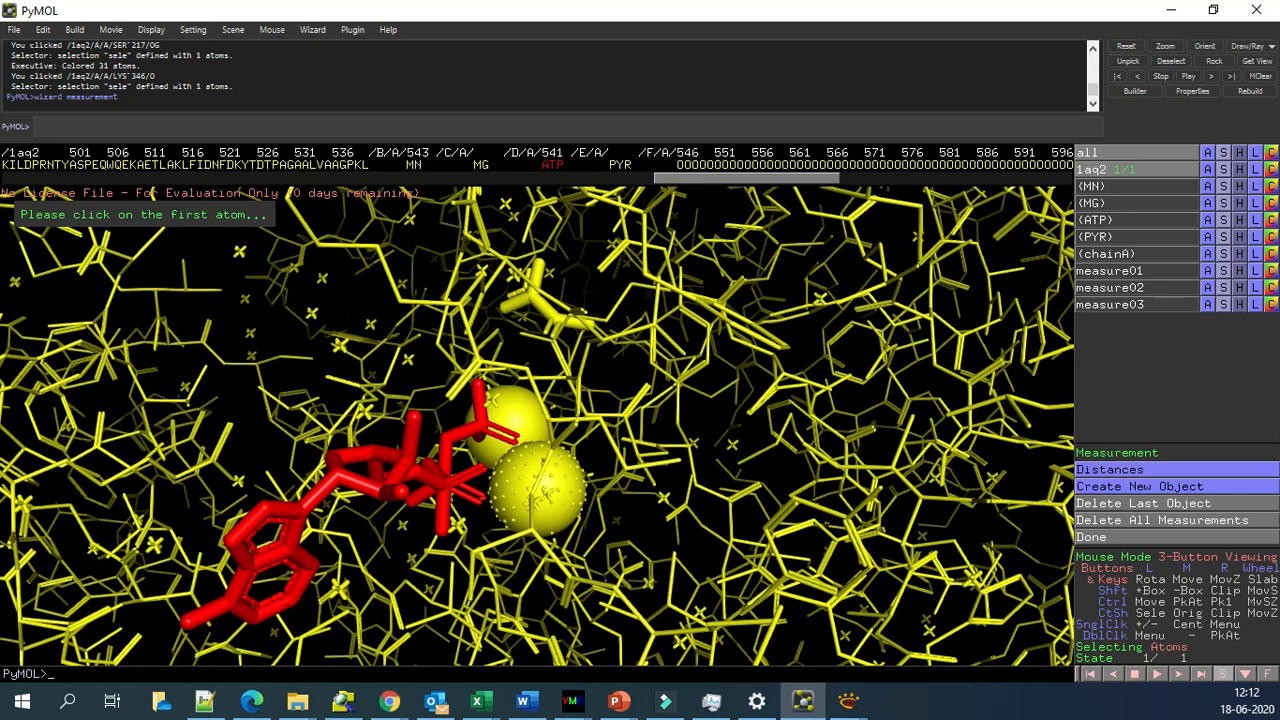
text(selec)
text(t br. all withi)
text(of resi ATP)
key(Return)
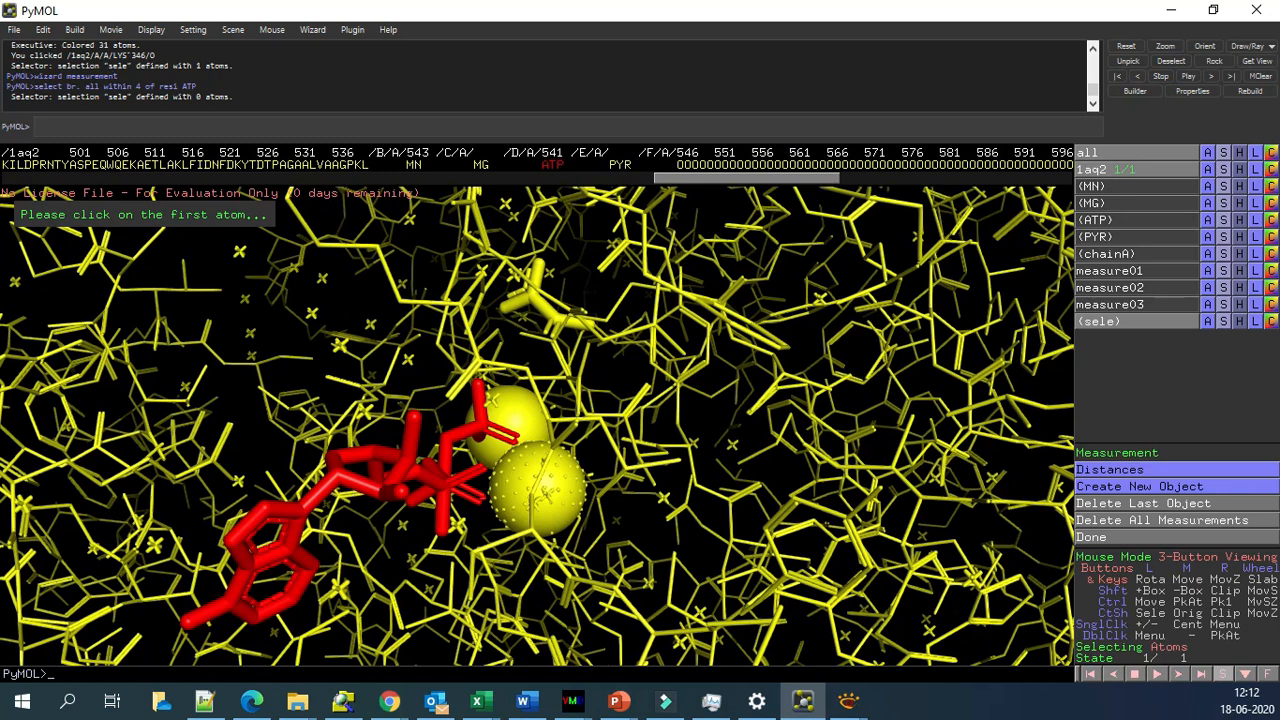
Step: Select all residues near the ATP ligand by residue name with the command "select br. all within 4 of resn ATP"
key(Up)
key(BackSpace)
key(BackSpace)
key(BackSpace)
key(BackSpace)
key(BackSpace)
text(resn ATP)
key(Return)
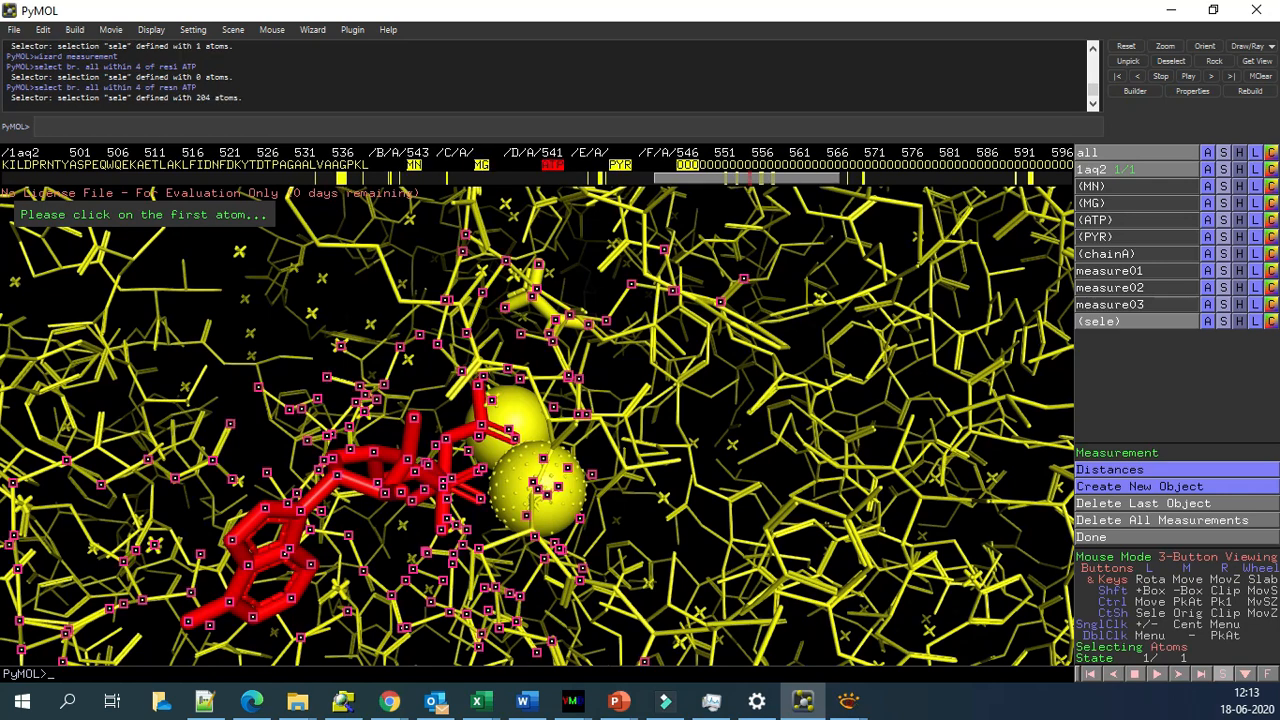
Step: Rename the new selection of residues around ATP as sele-4A
key(Up)
click(1207, 321)
click(1205, 348)
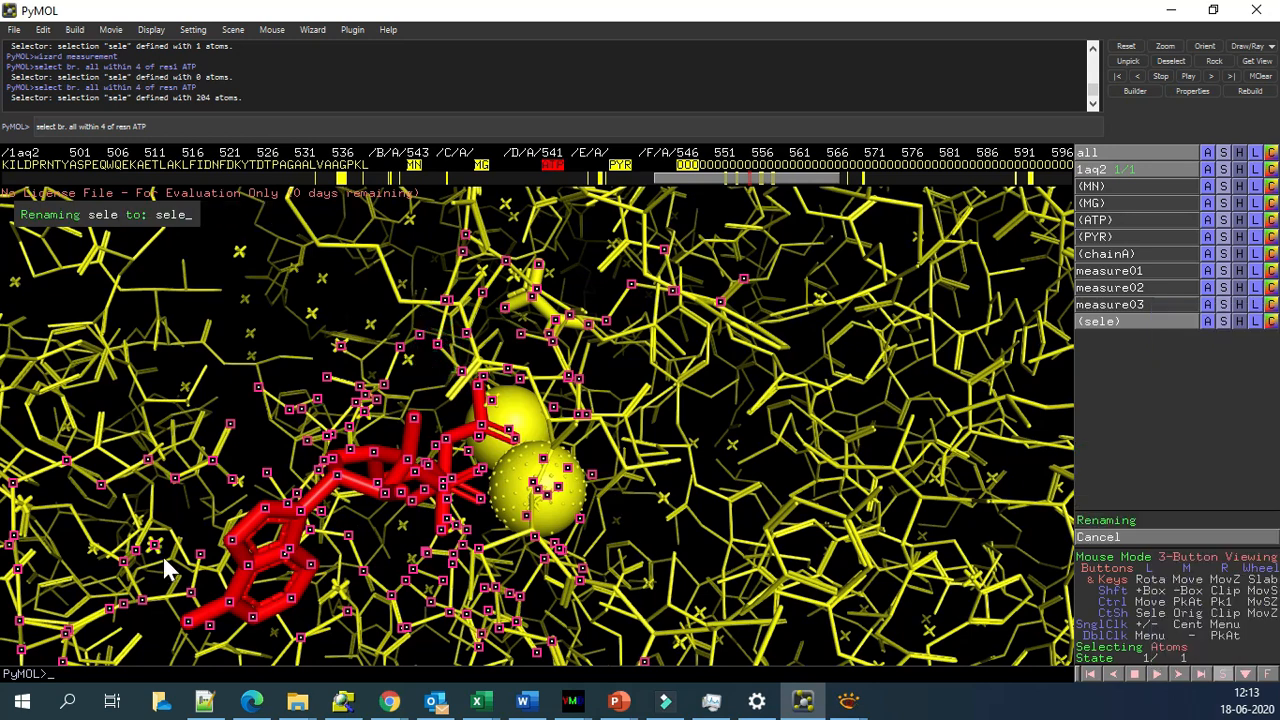
text(-4A)
key(Return)
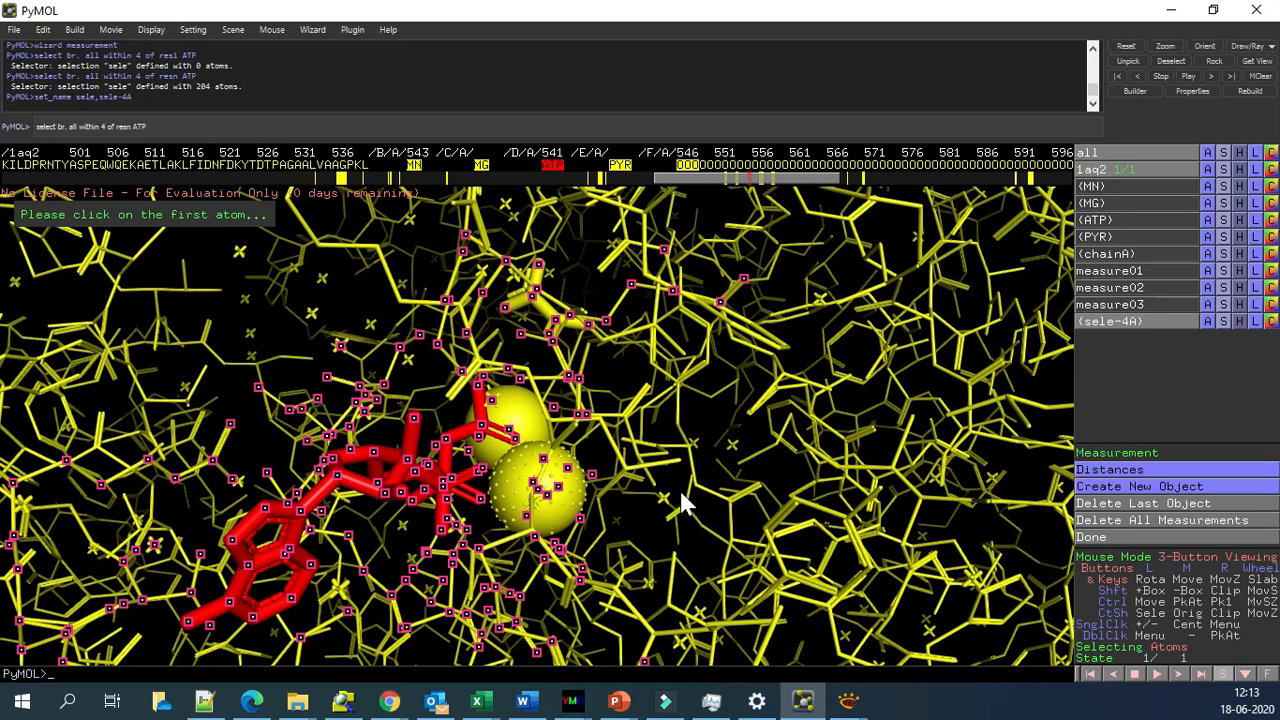
Step: Hide everything in the 1aq2 object, show only the sele-4A selection as licorice, and clear the selection markers
click(1239, 169)
click(1215, 190)
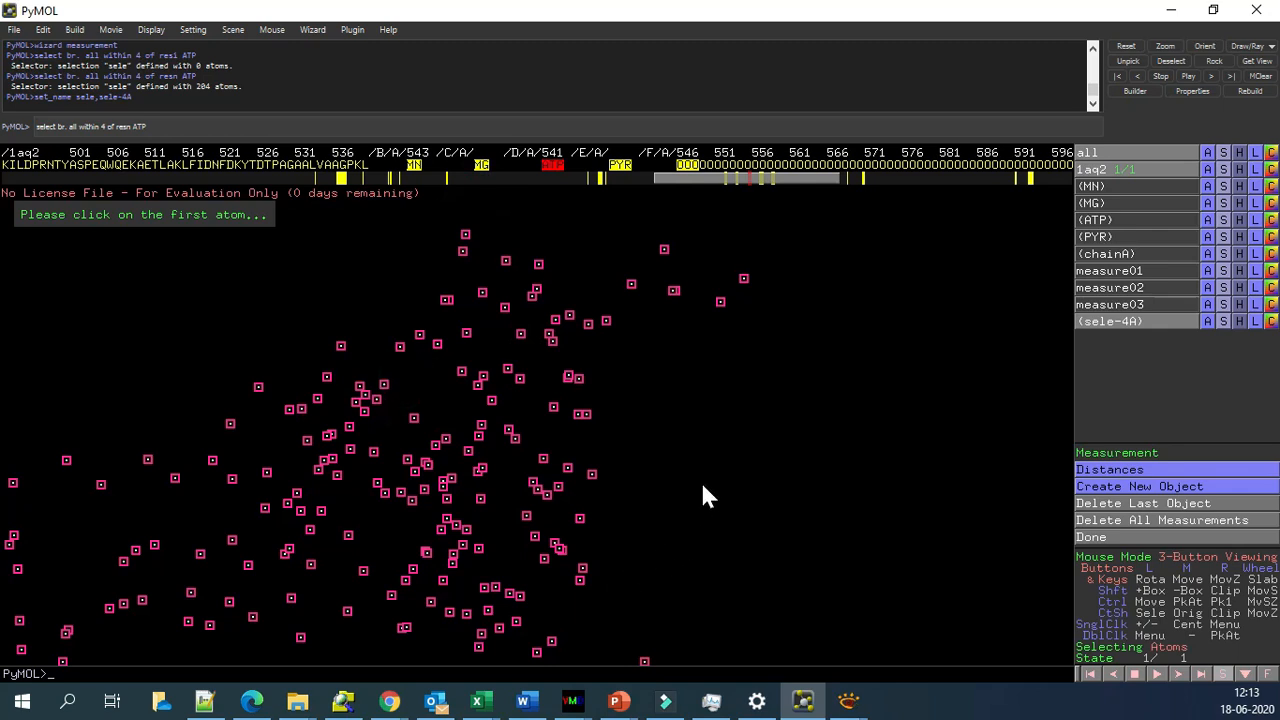
click(1223, 321)
click(1228, 398)
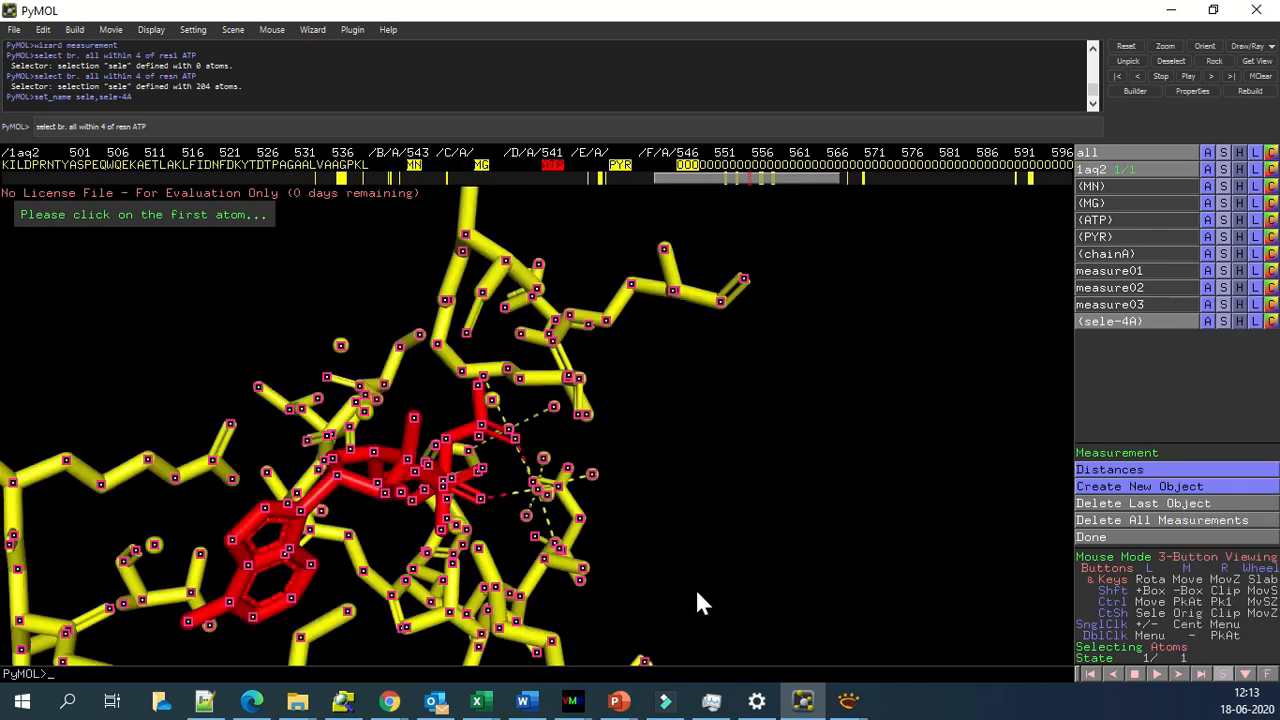
click(150, 659)
Step: Label the residues of the sele-4A selection with one-letter residue codes
drag(150, 659, 205, 590)
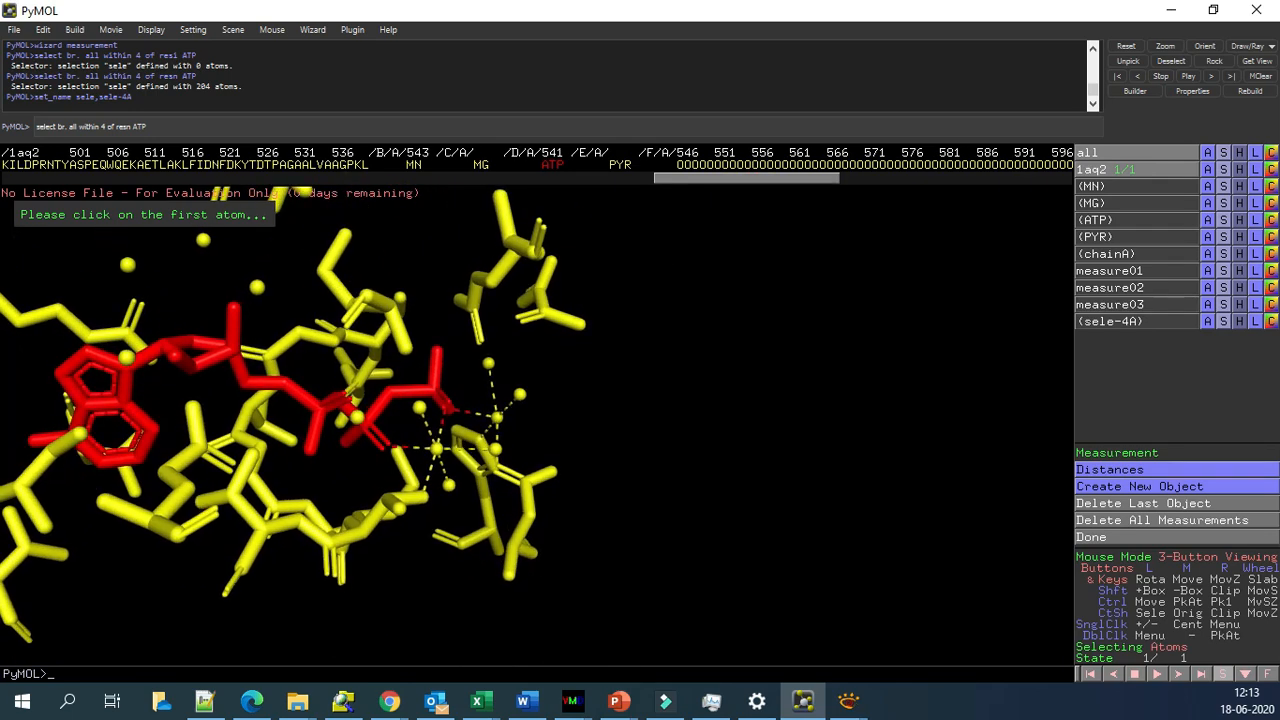
mouse_move(706, 661)
right_down()
mouse_move(704, 694)
mouse_move(690, 649)
right_up()
drag(690, 651, 966, 600)
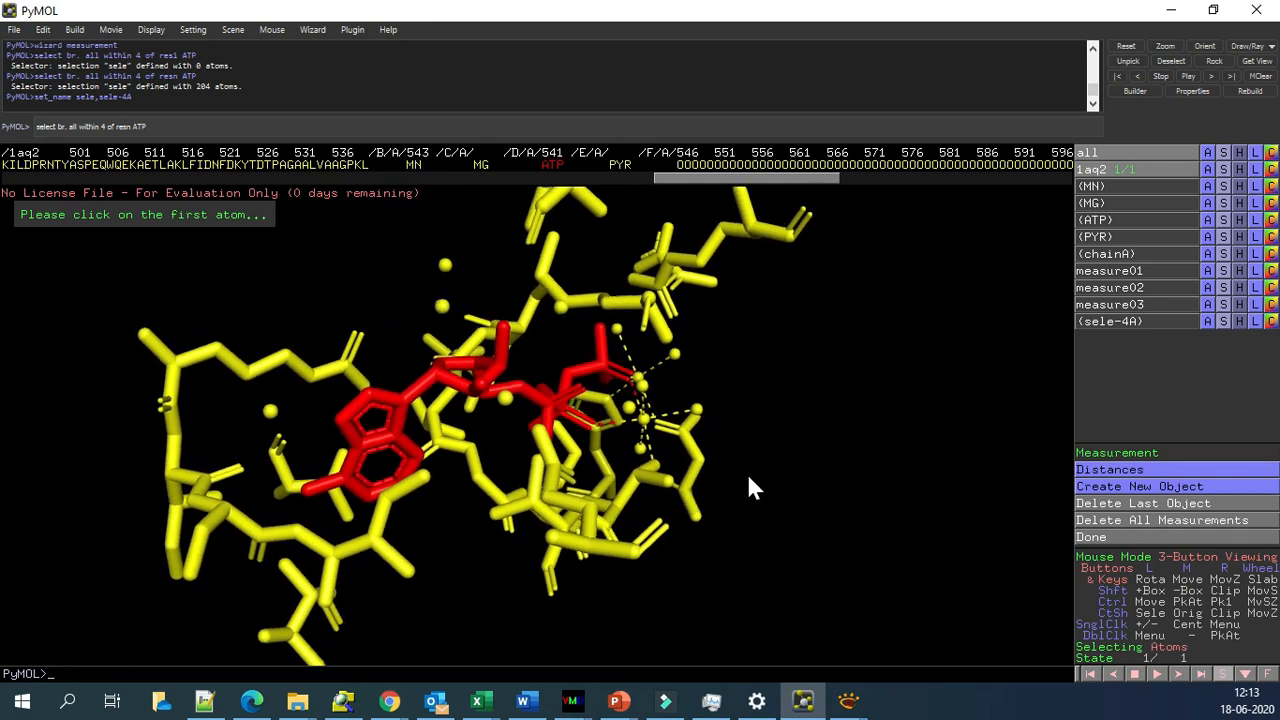
click(1255, 321)
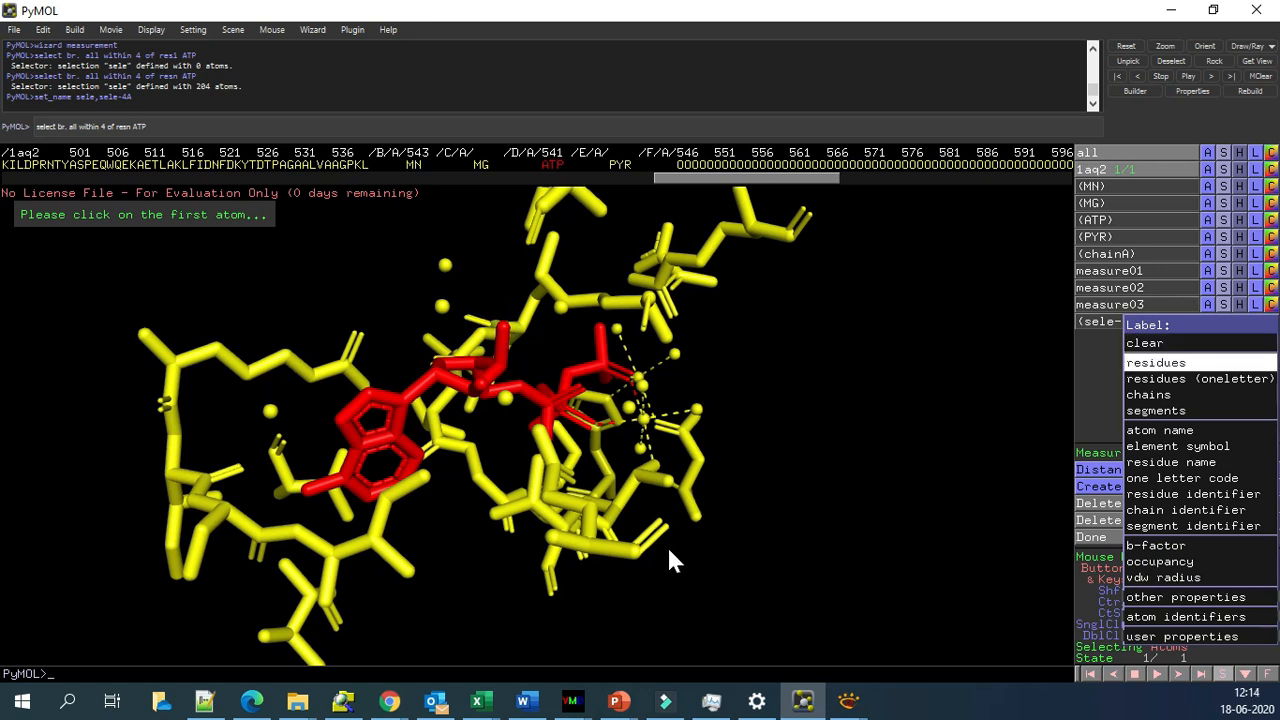
click(1200, 378)
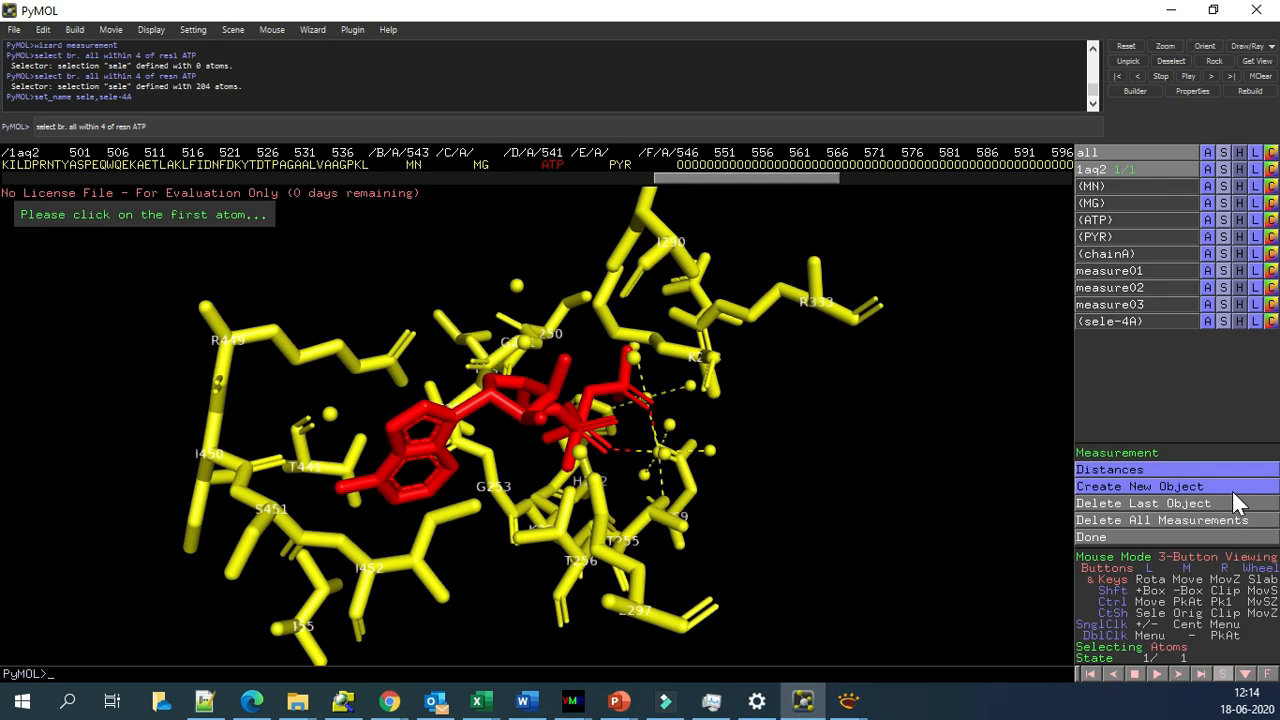
Step: Measure the distance between atom NH2 of ARG 449 and atom C8 of the ATP ligand
drag(1207, 677, 1123, 628)
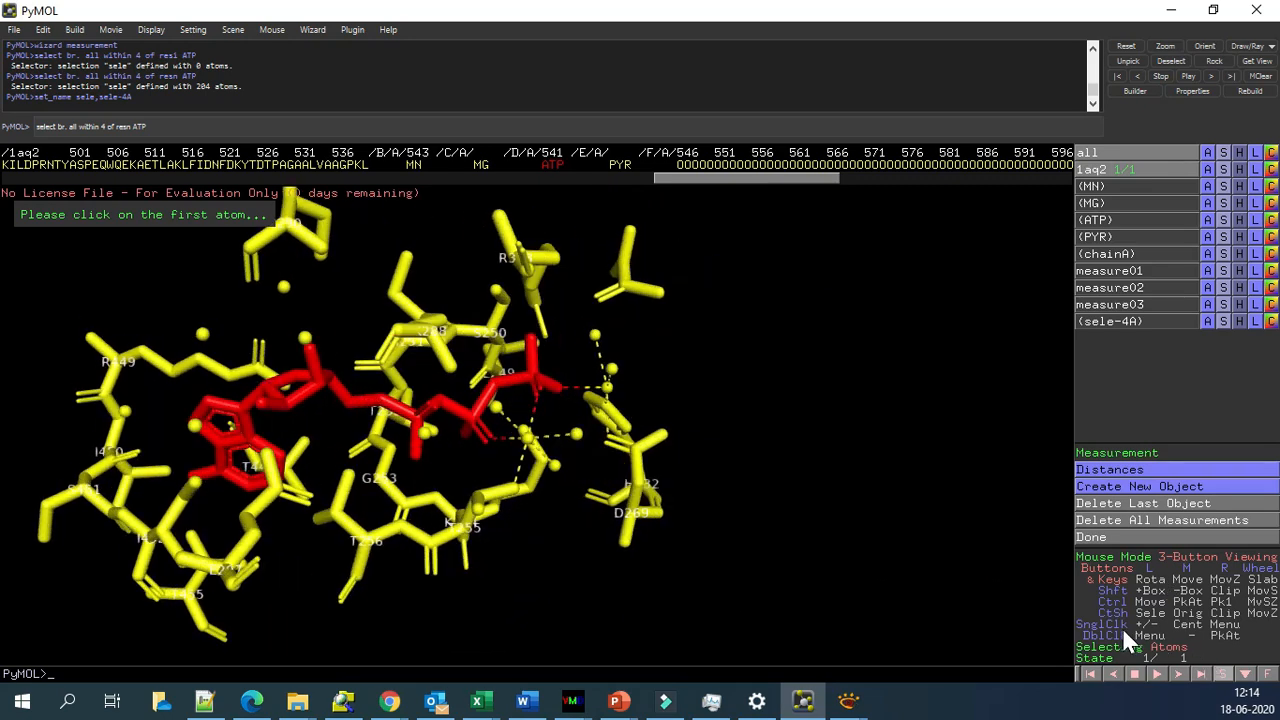
drag(747, 597, 1089, 694)
drag(1001, 606, 738, 600)
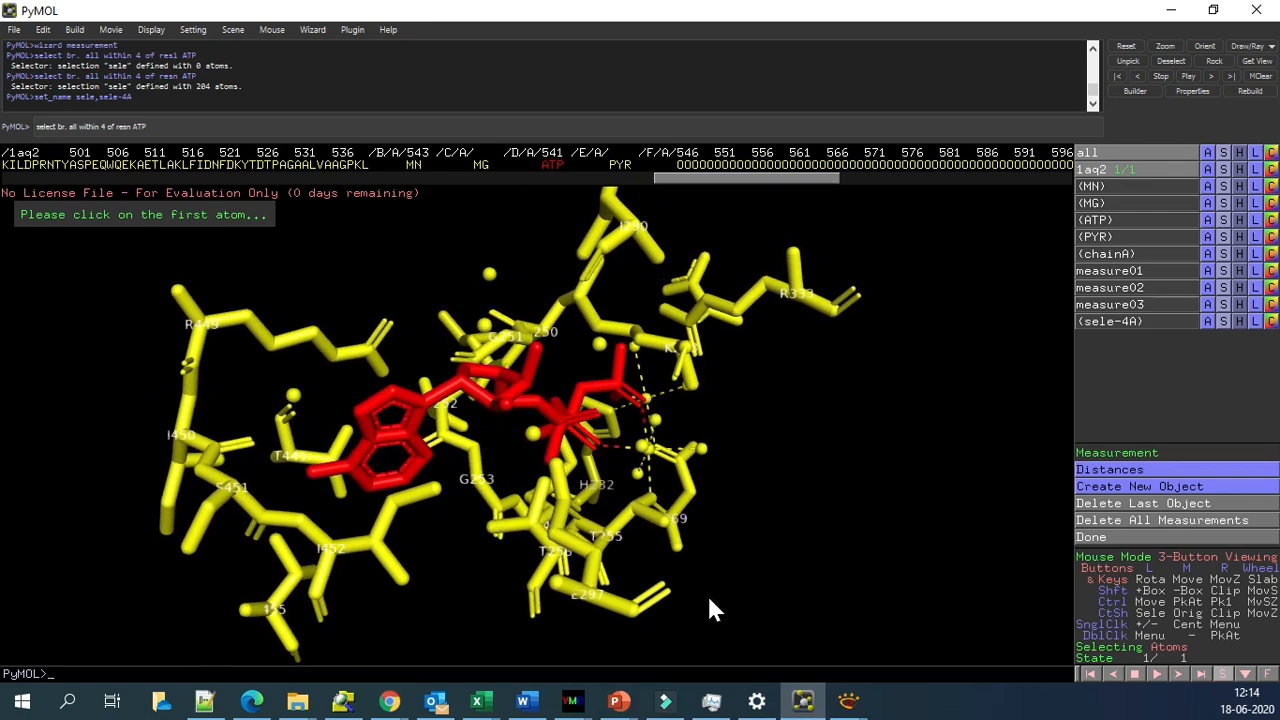
drag(470, 518, 530, 527)
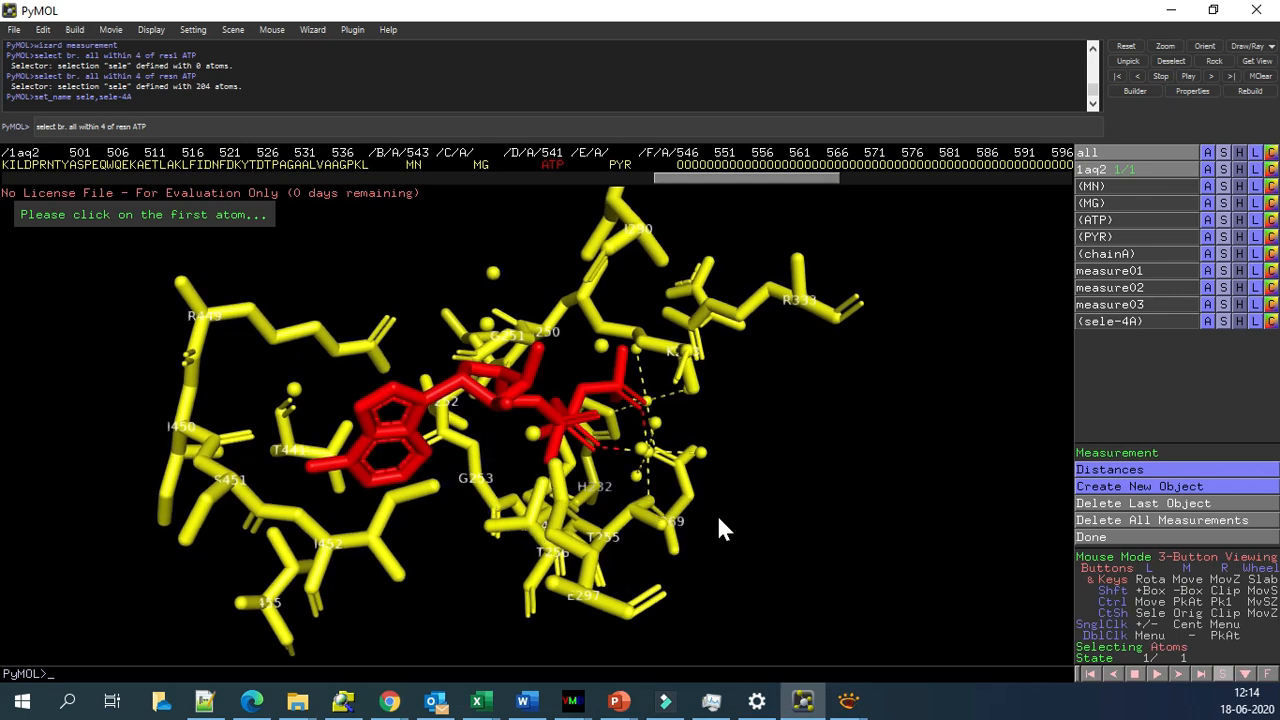
drag(530, 527, 555, 500)
drag(960, 718, 991, 426)
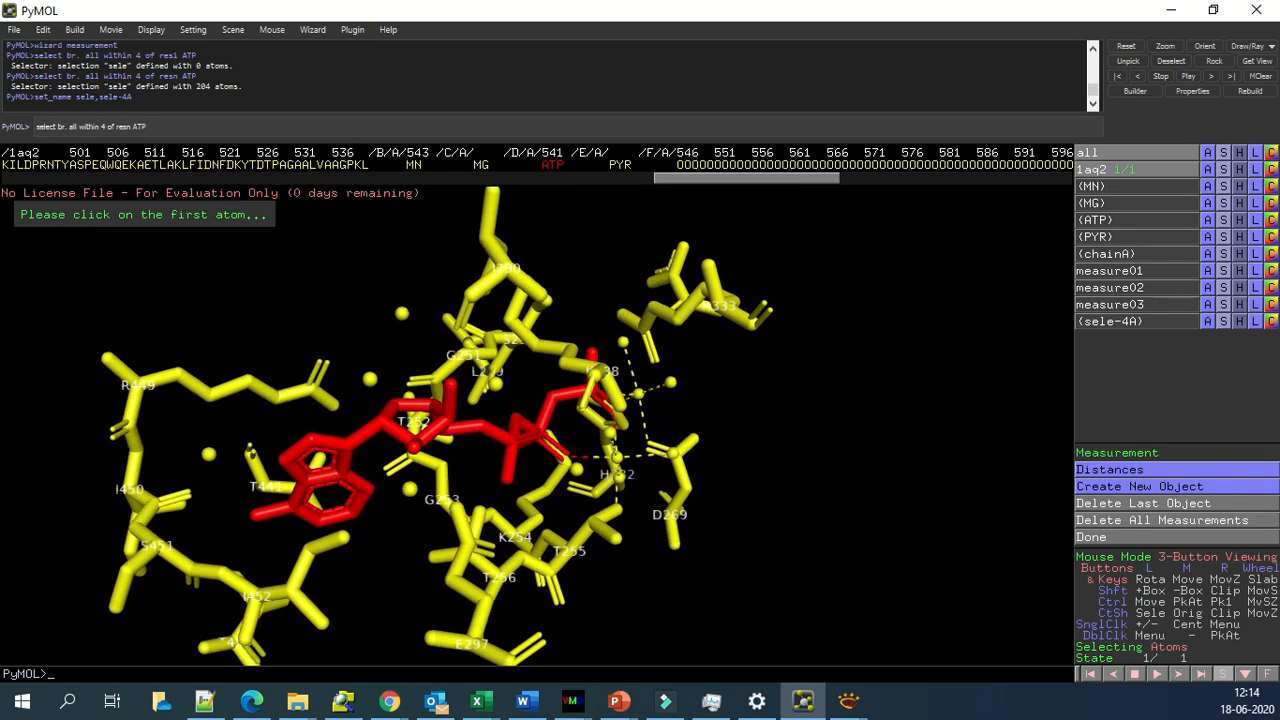
click(312, 29)
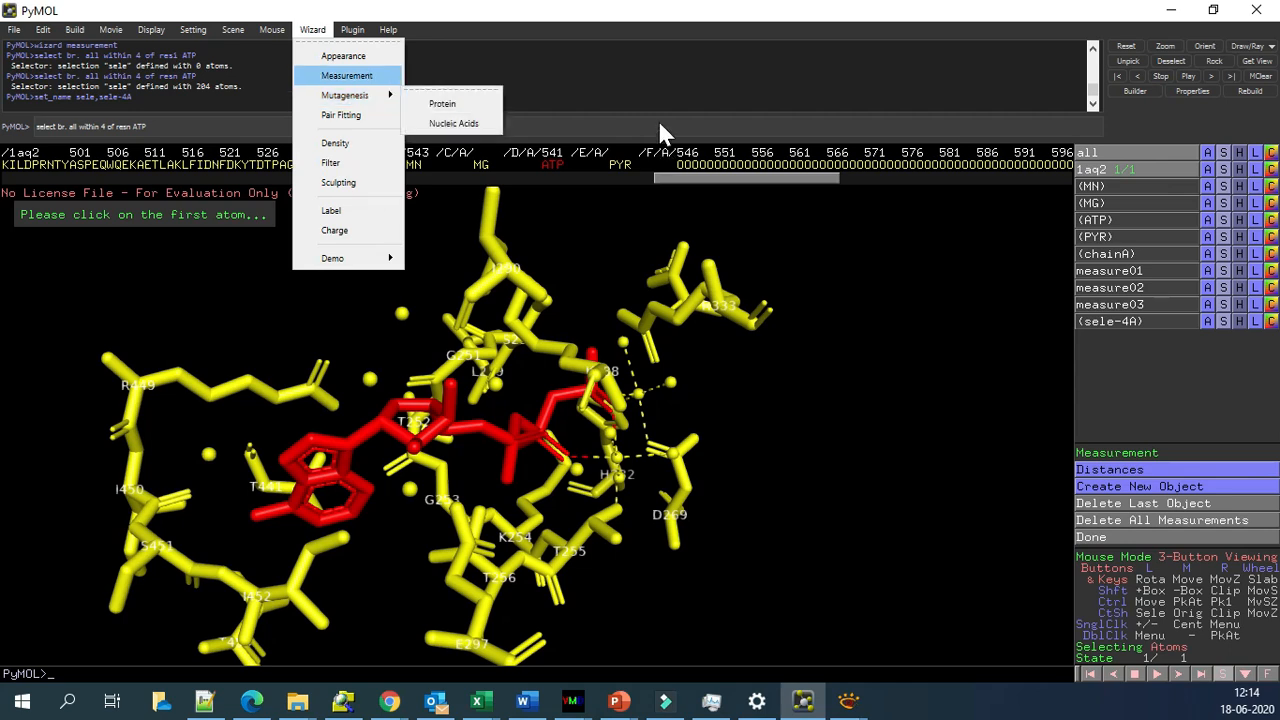
click(636, 607)
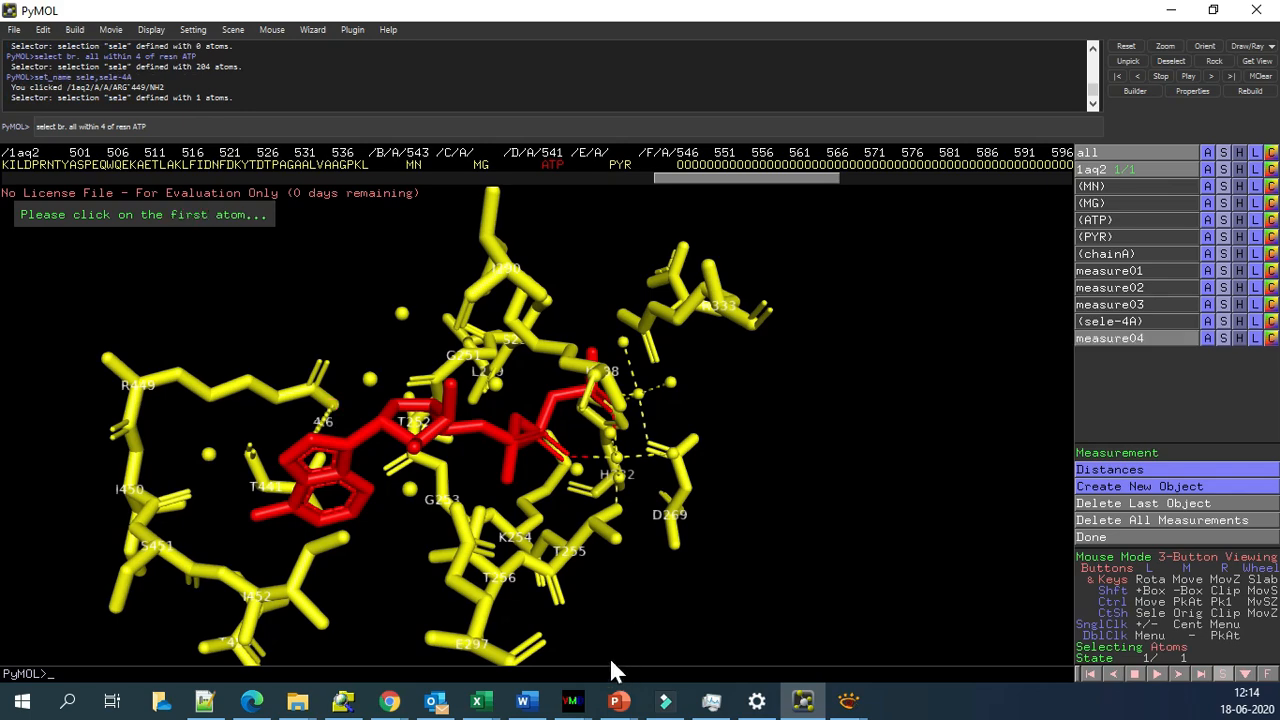
drag(609, 657, 622, 560)
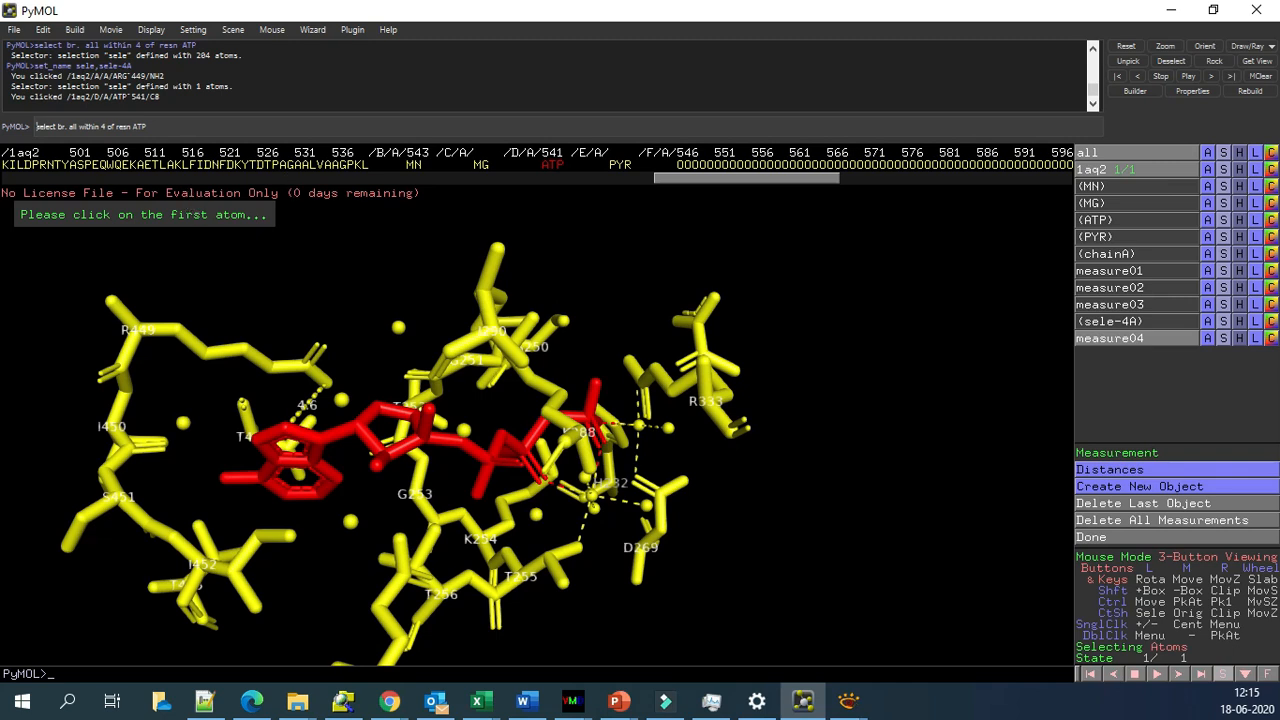
drag(160, 126, 36, 126)
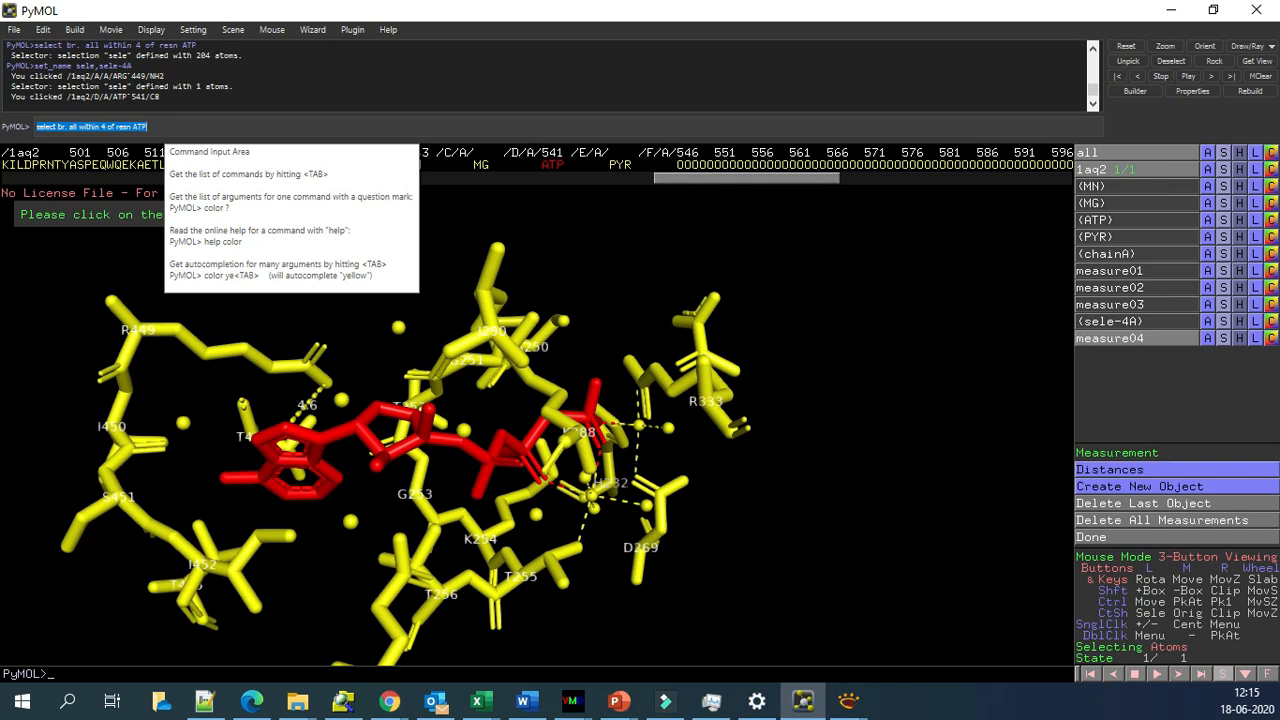
click(160, 126)
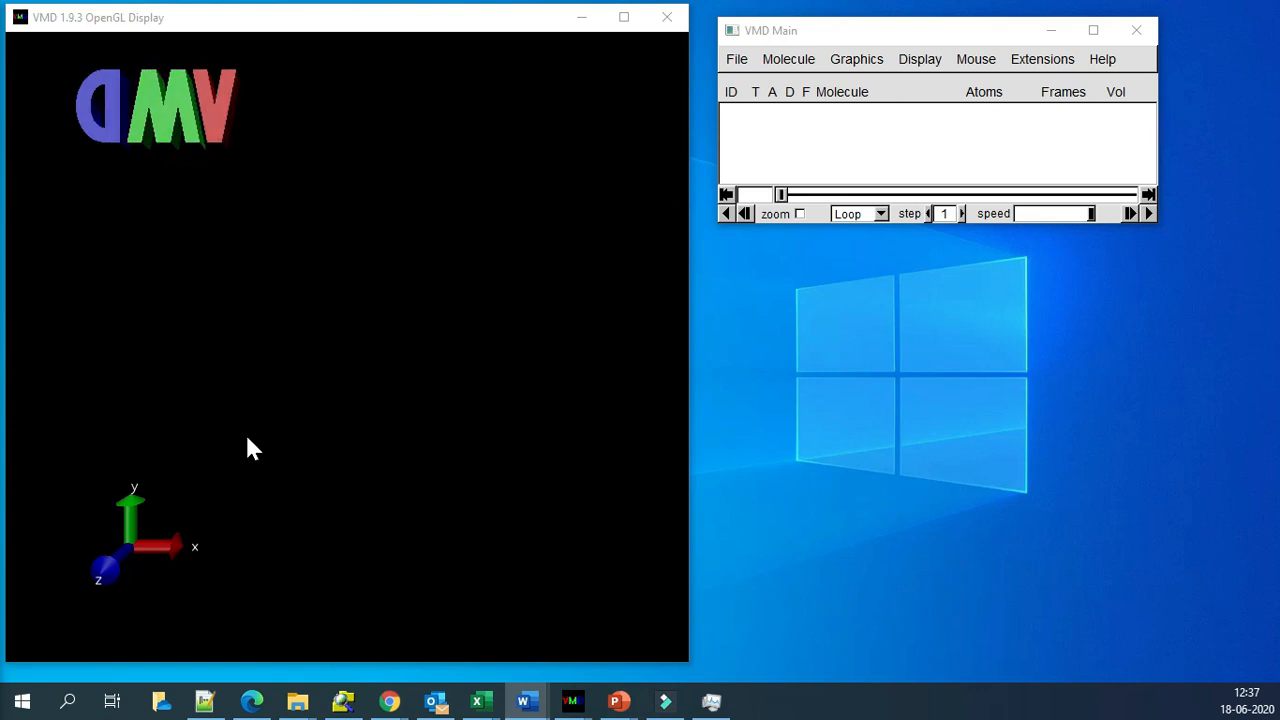
click(737, 59)
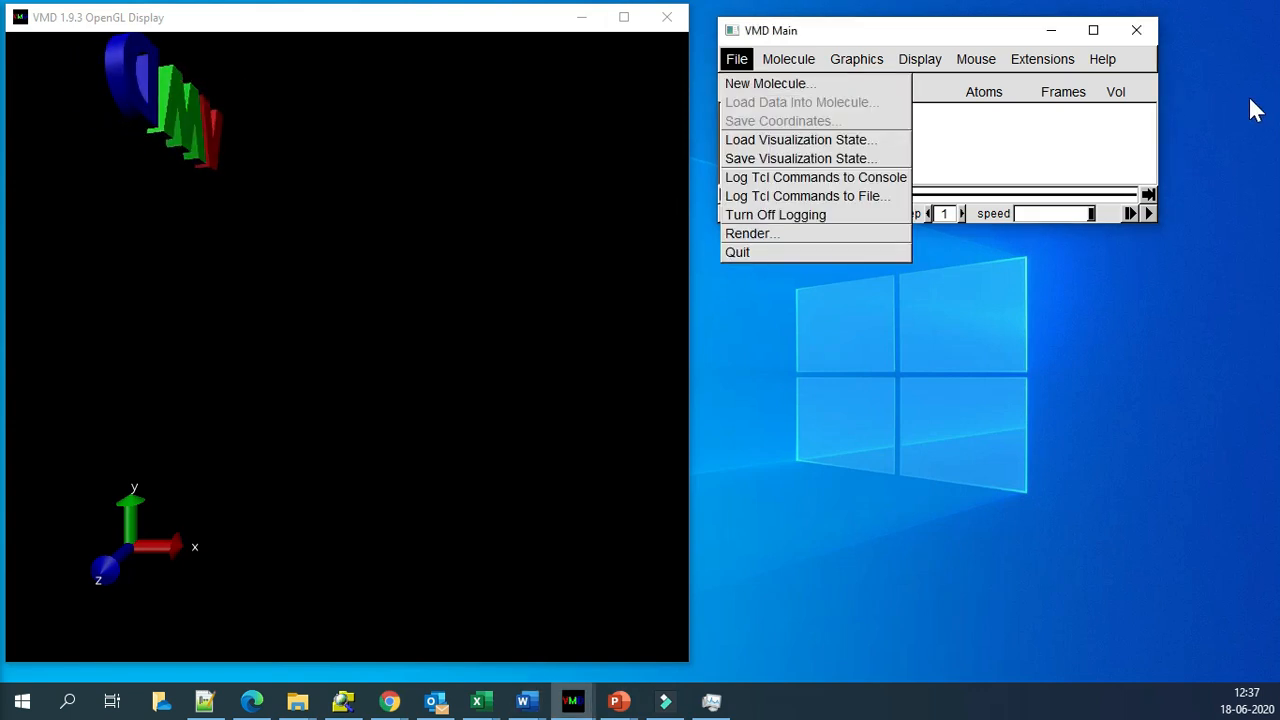
click(856, 59)
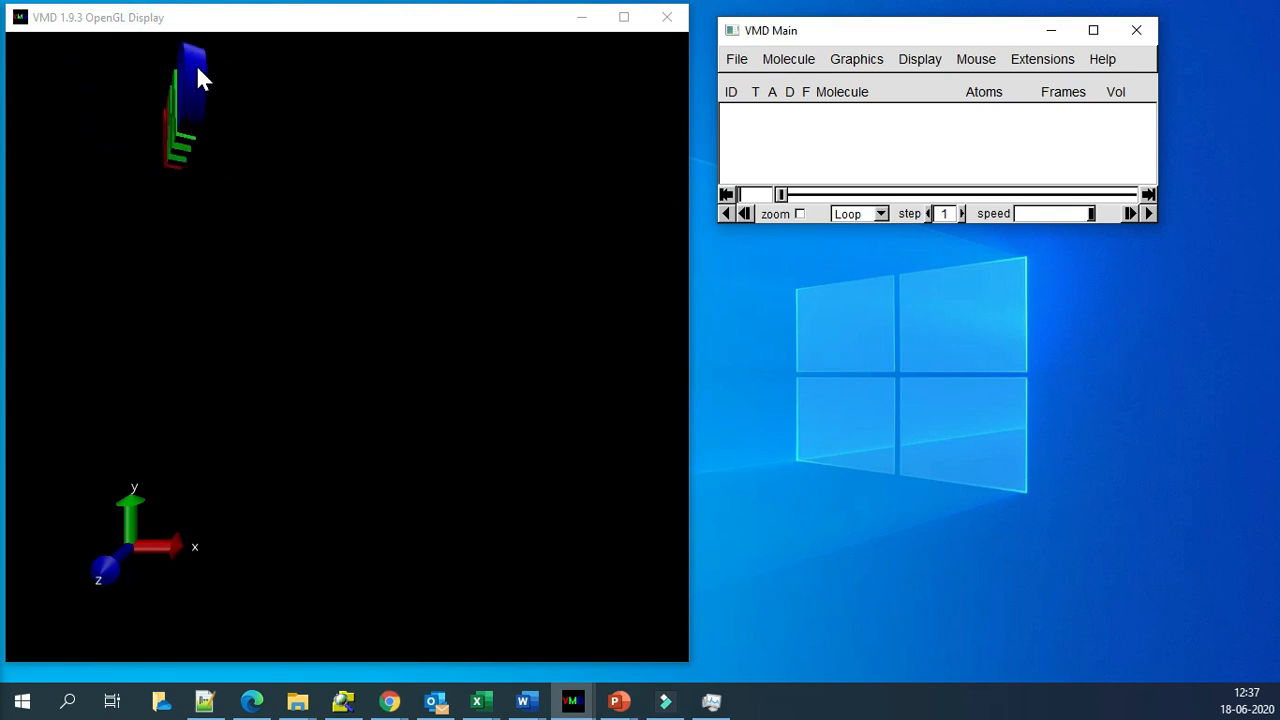
click(736, 59)
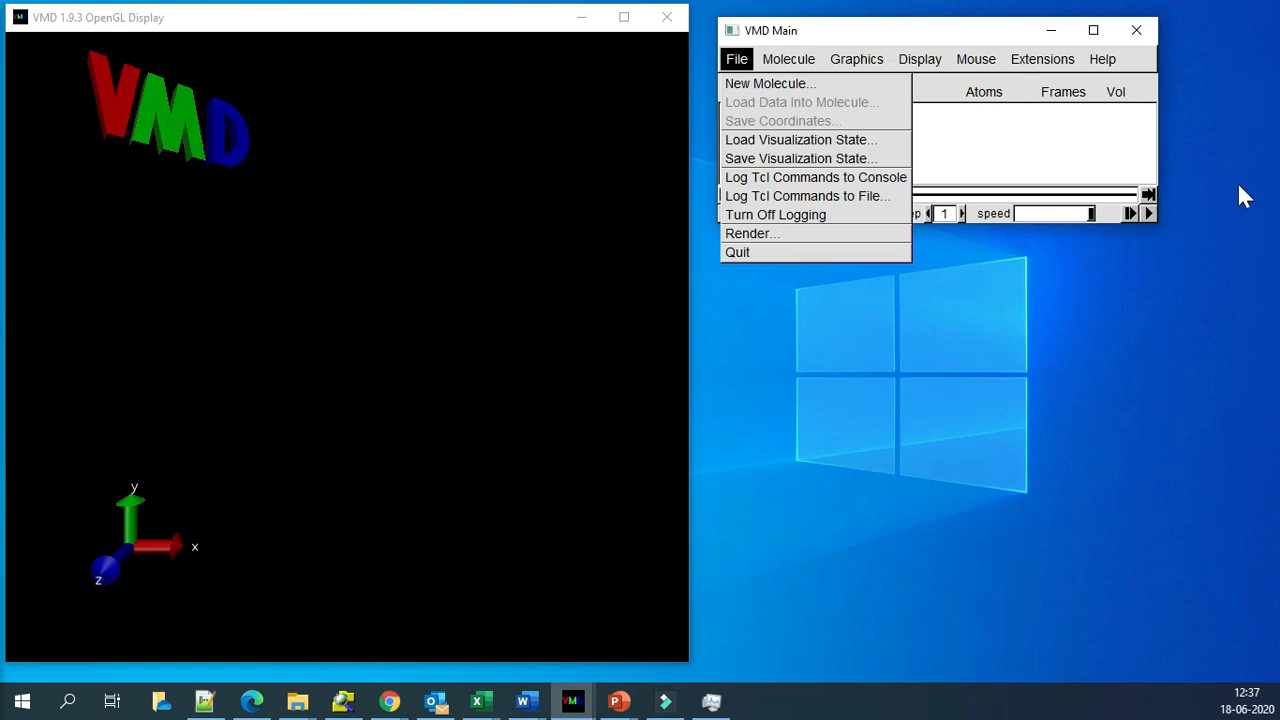
mouse_move(788, 59)
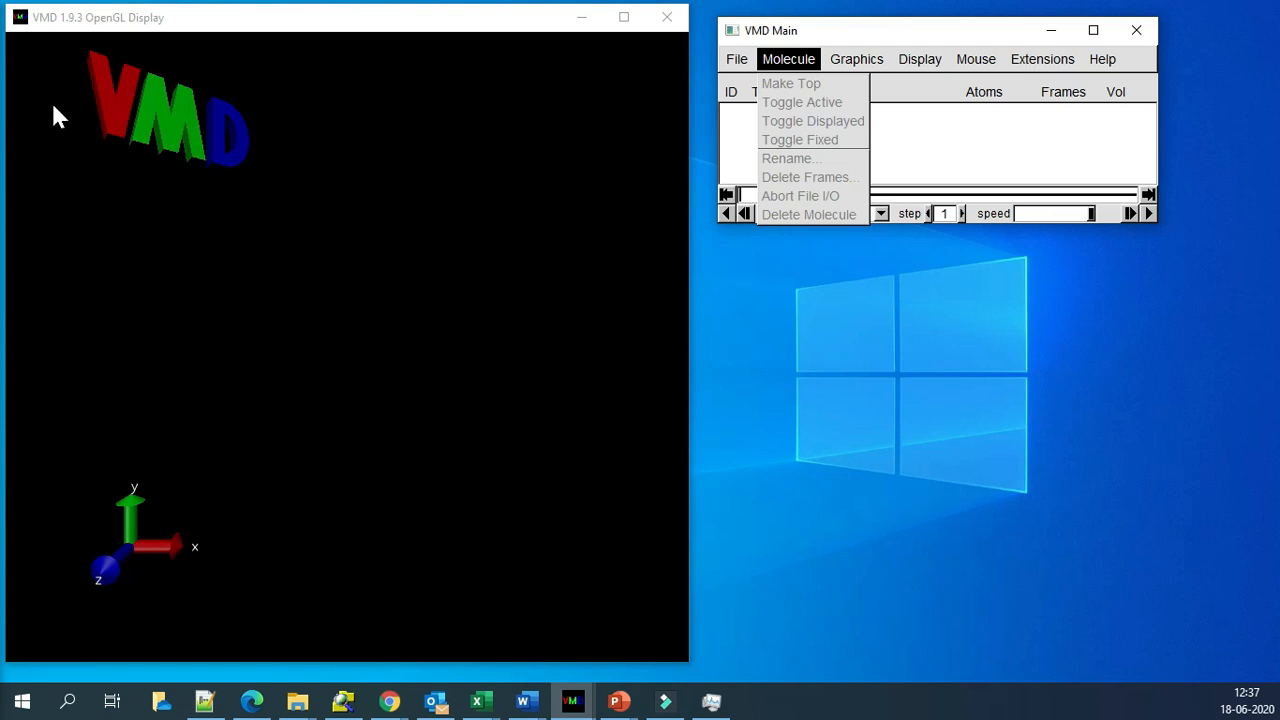
Step: Turn off the coordinate axes in the VMD display
mouse_move(856, 59)
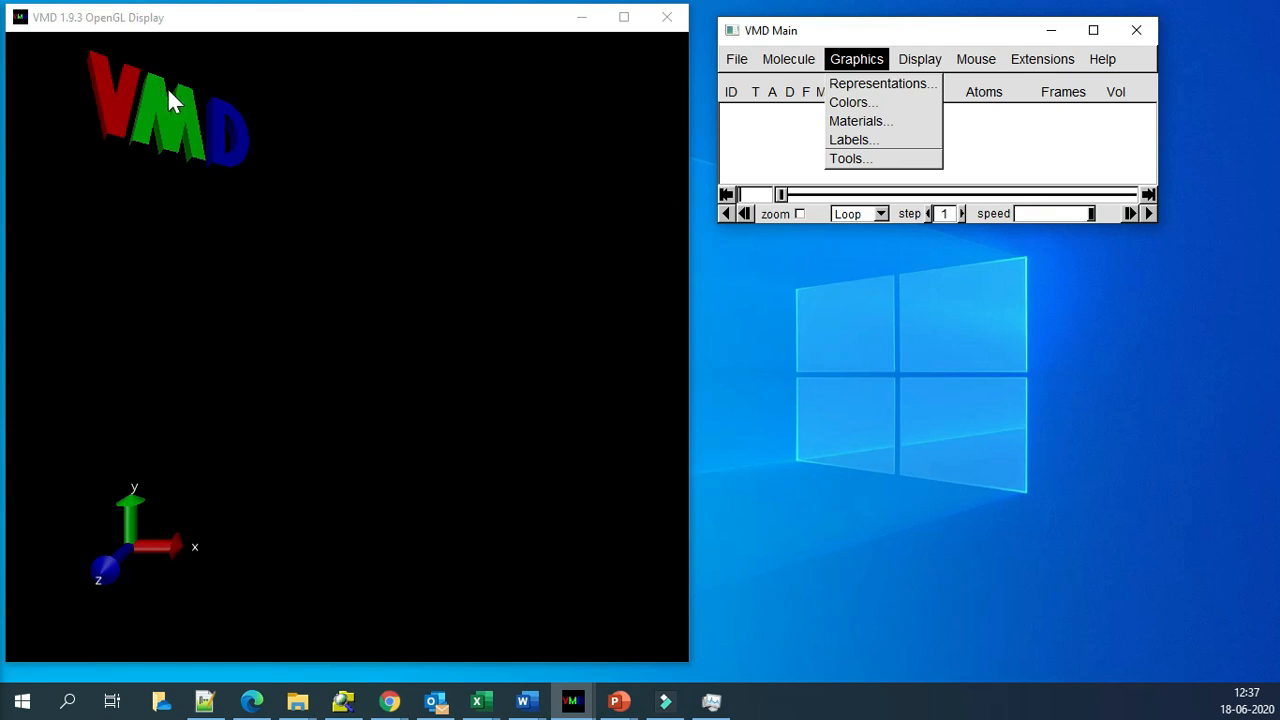
mouse_move(919, 59)
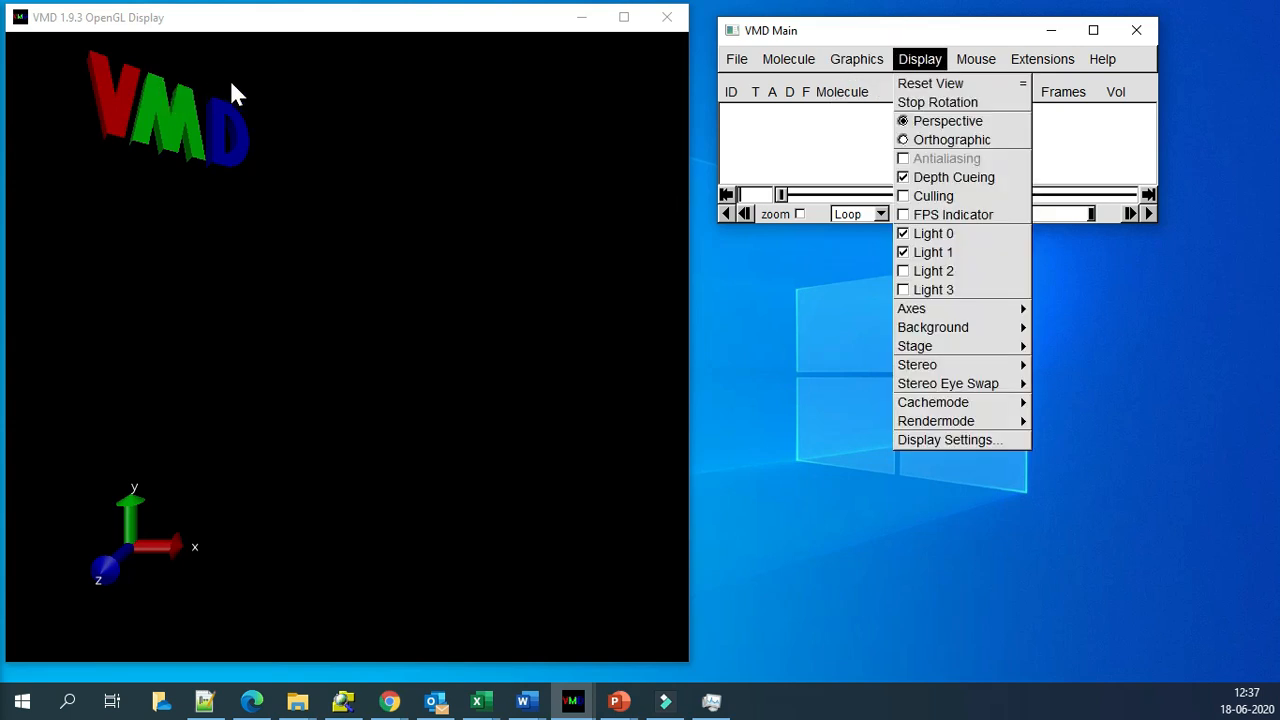
mouse_move(960, 308)
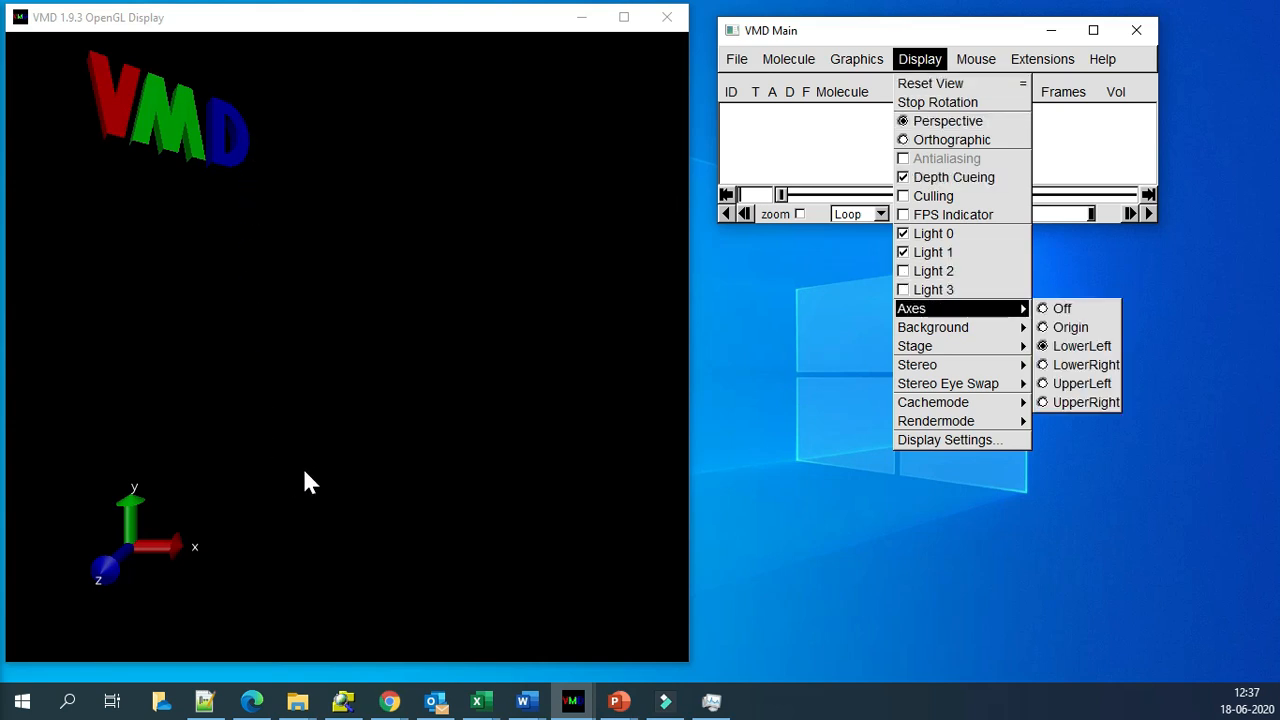
click(1062, 308)
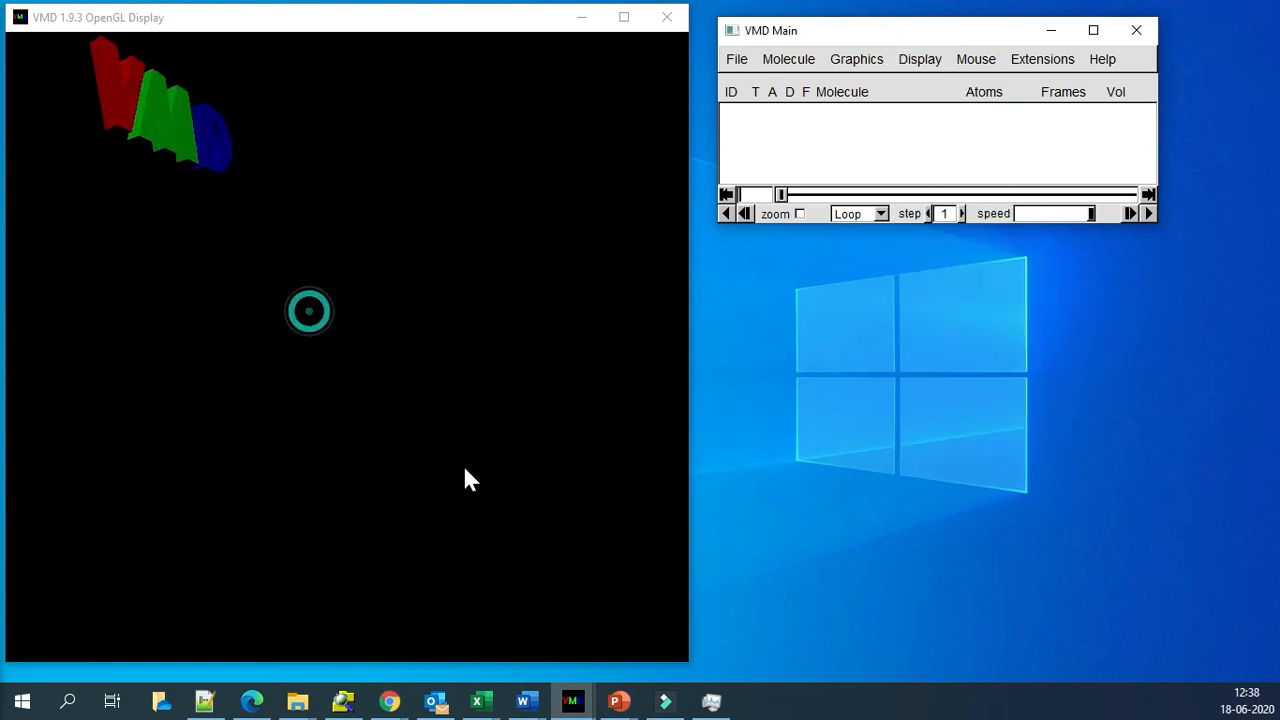
click(975, 59)
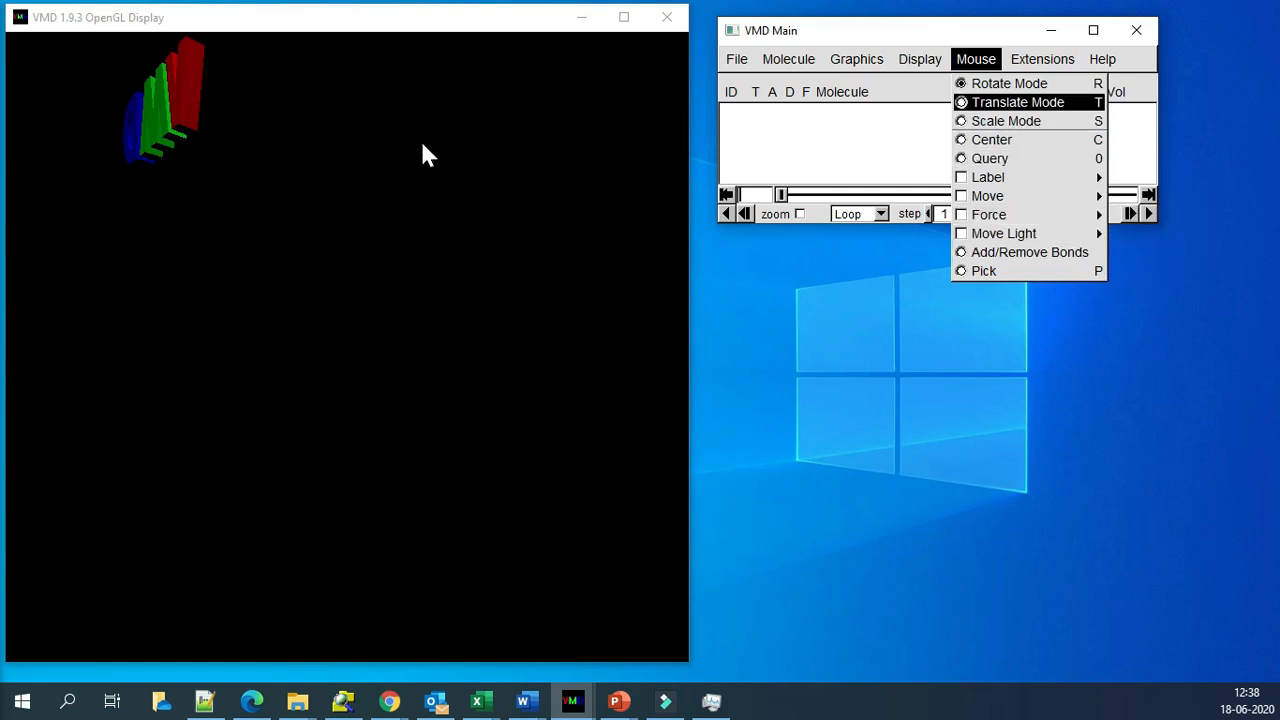
mouse_move(1042, 59)
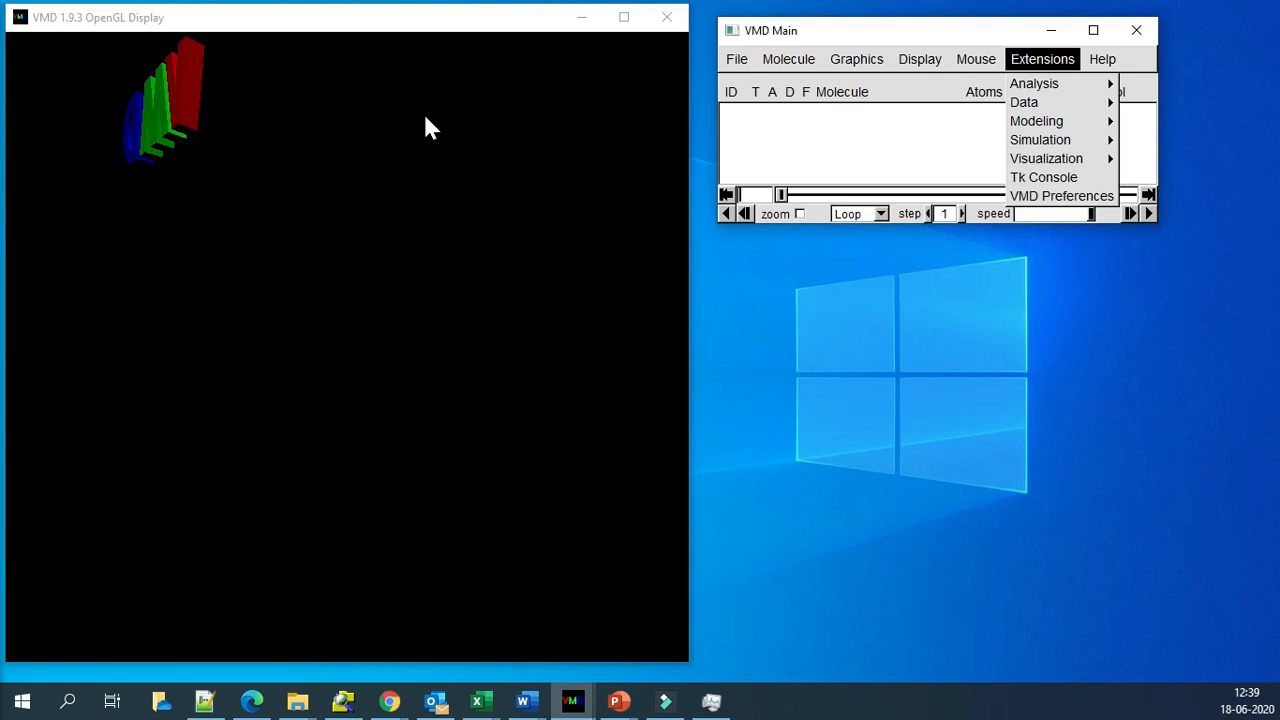
mouse_move(1042, 83)
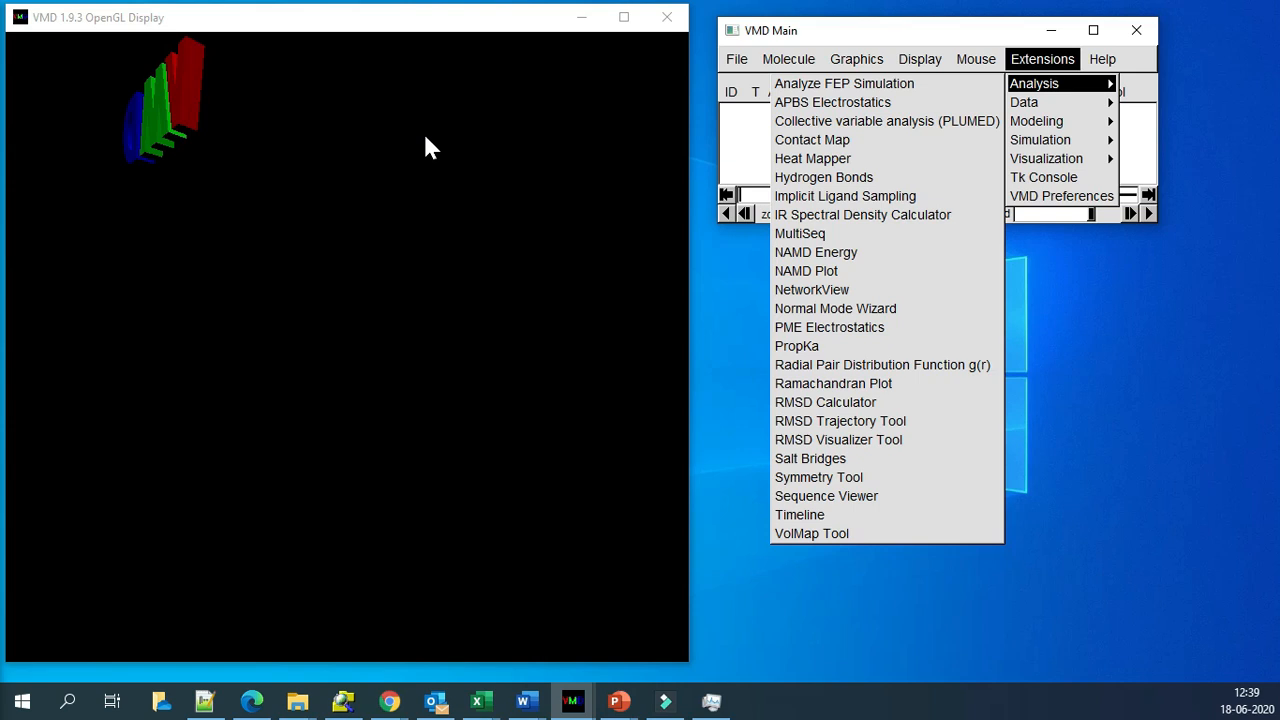
key(Down)
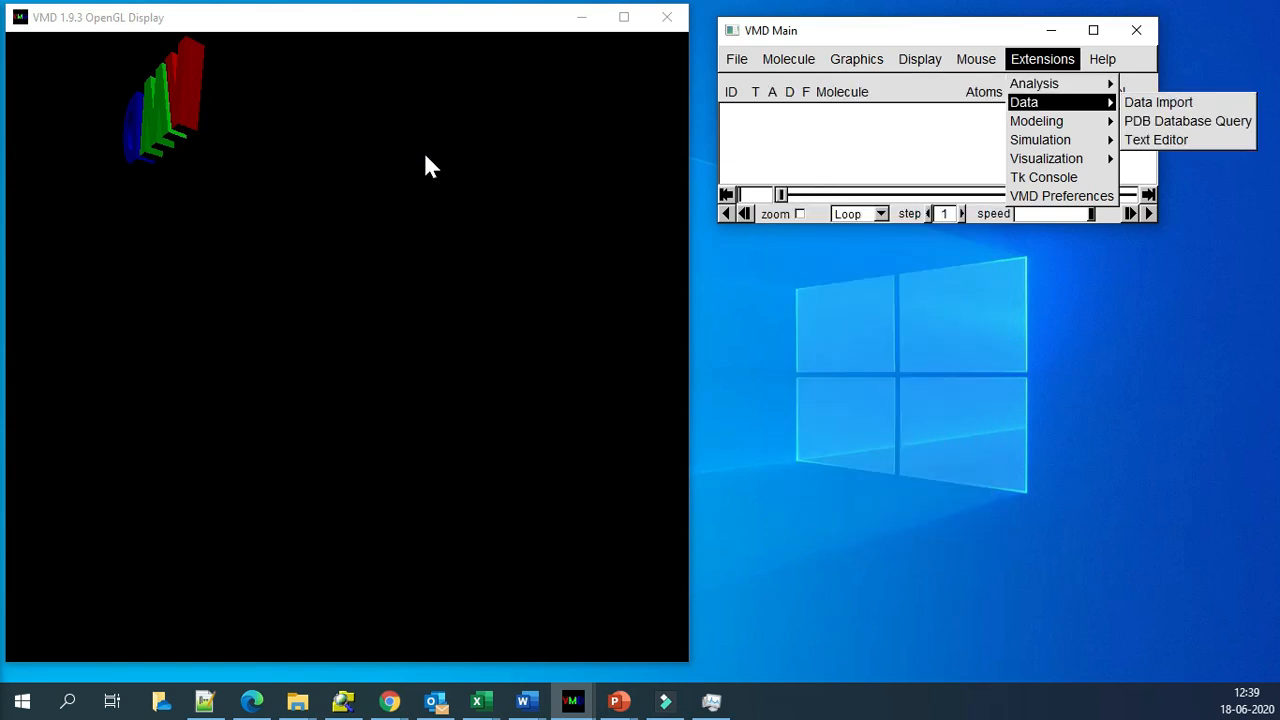
key(Down)
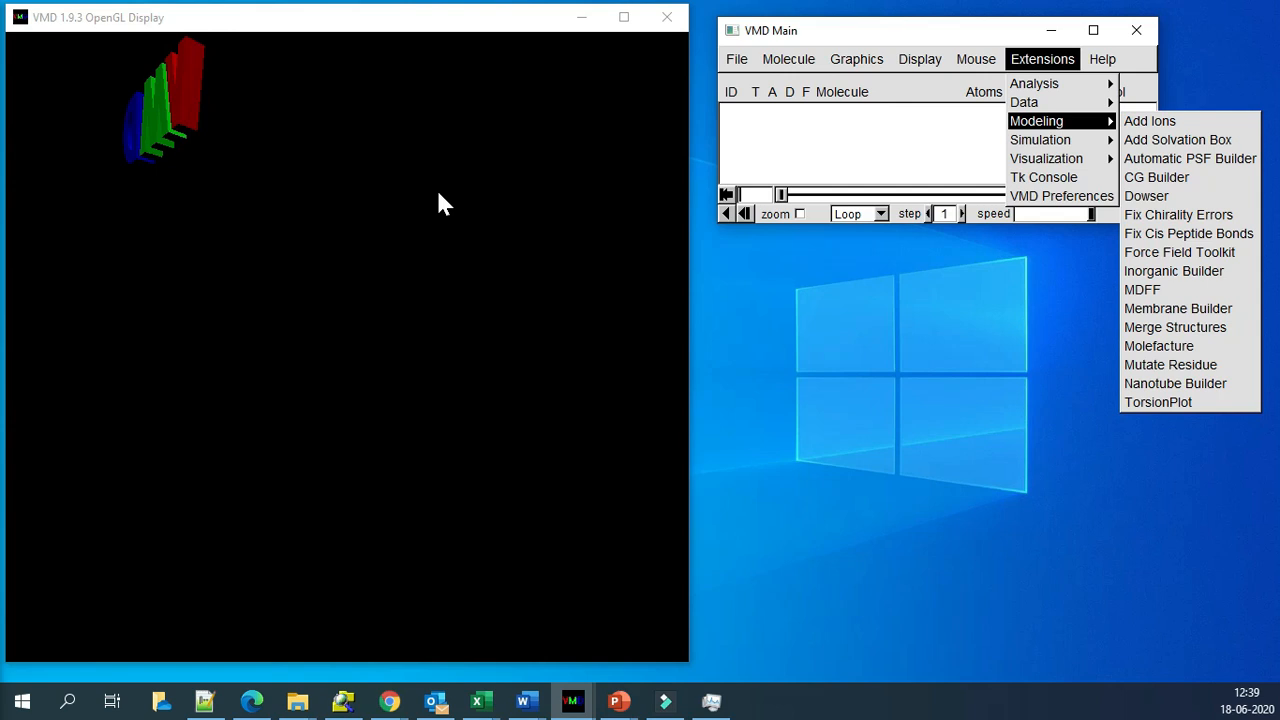
Step: Open the Tk Console extension
key(Down)
key(Down)
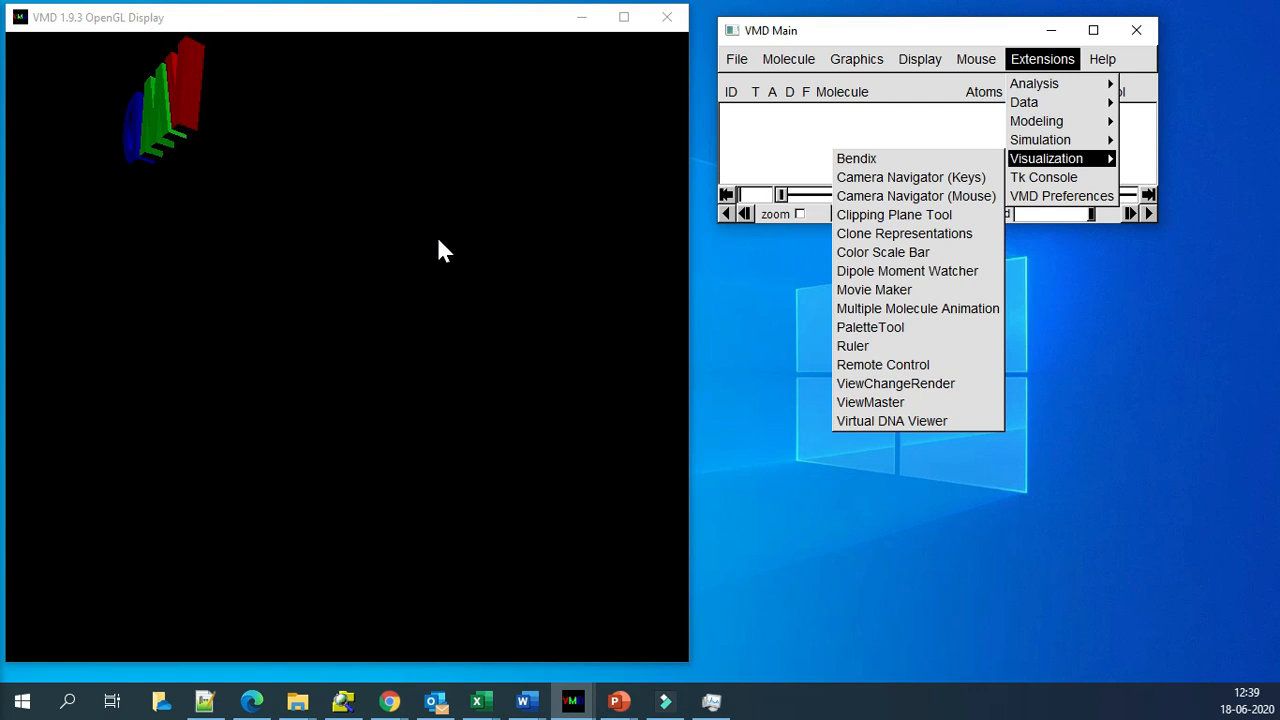
key(Down)
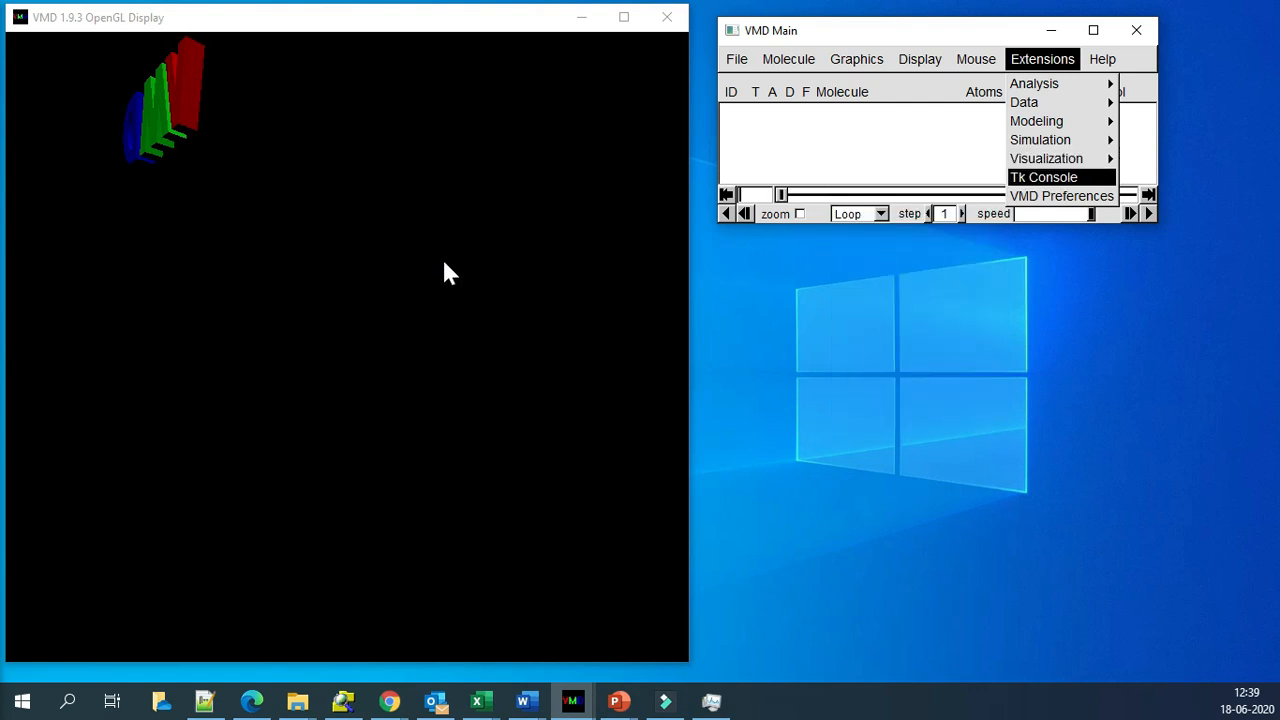
key(Return)
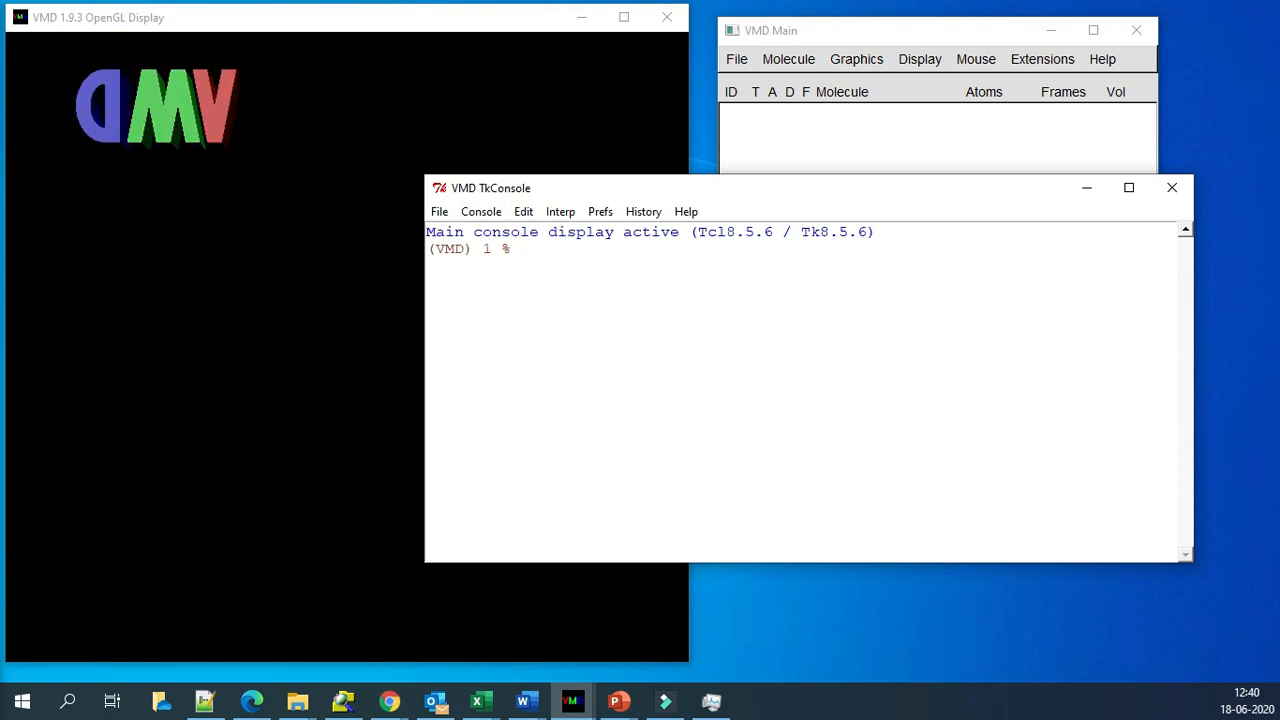
Step: Check the console's working directory with pwd and list its contents with dir
text(pwd)
key(Return)
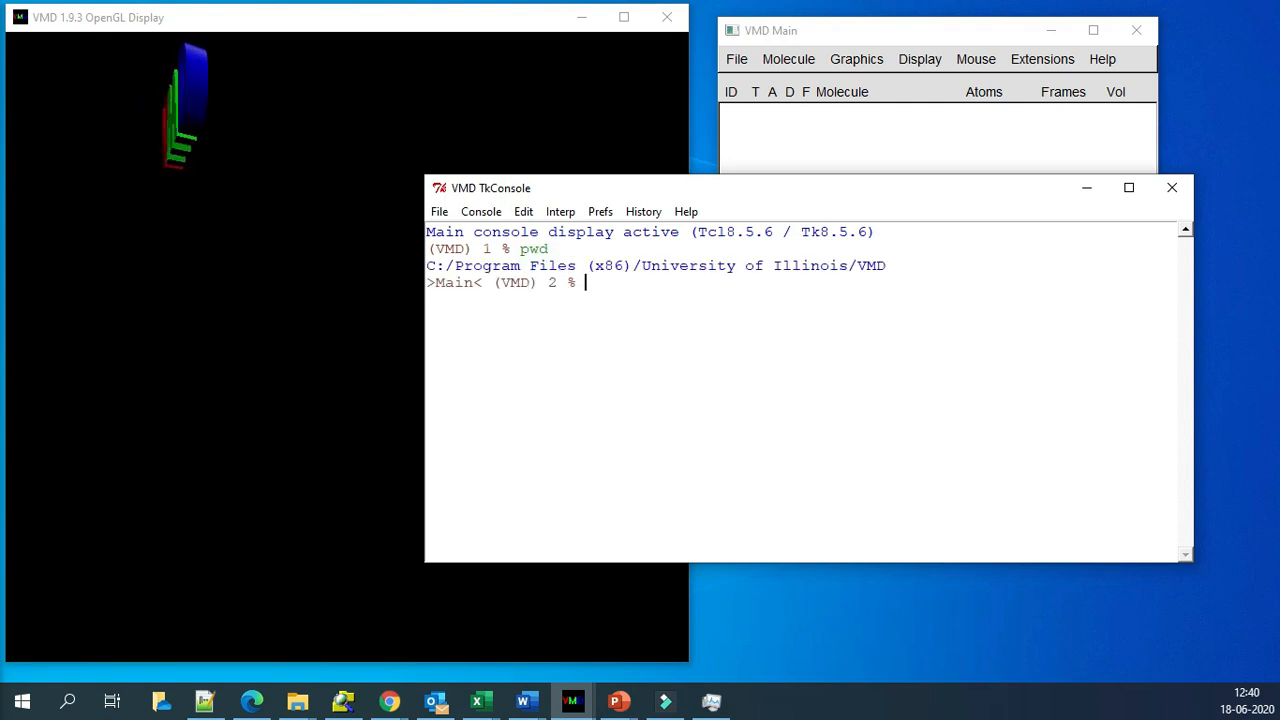
text(dir)
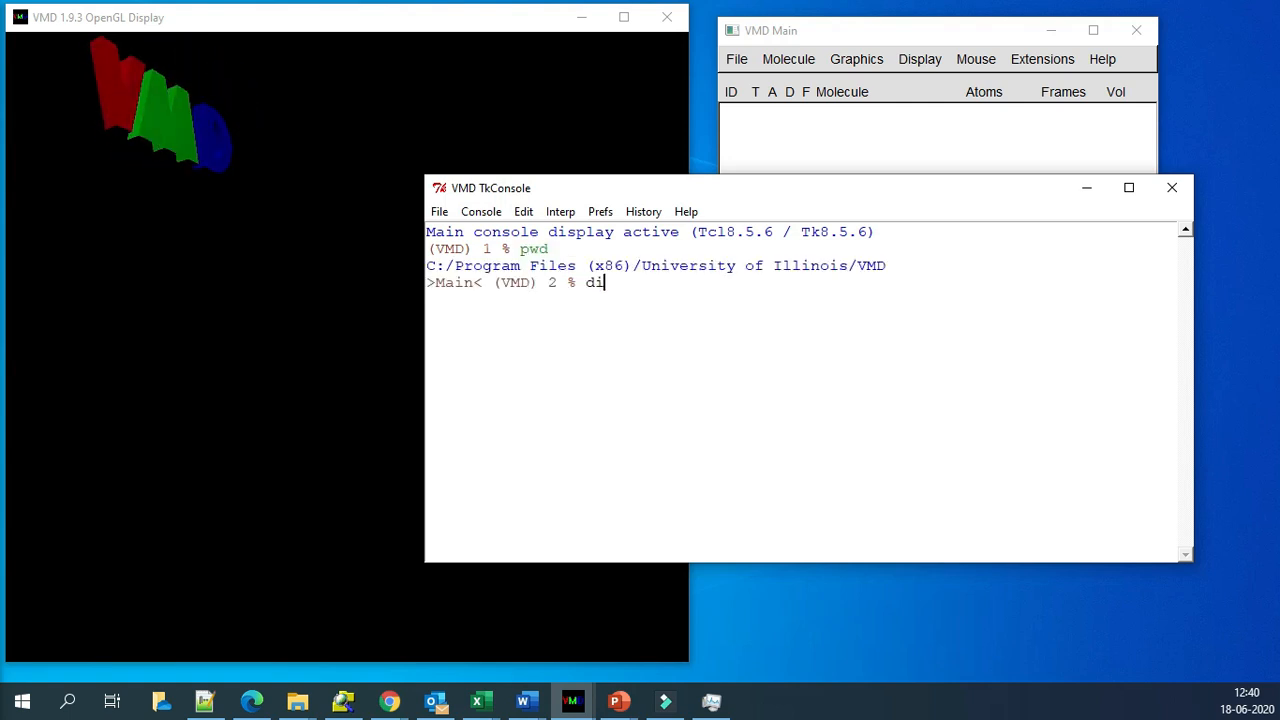
key(Return)
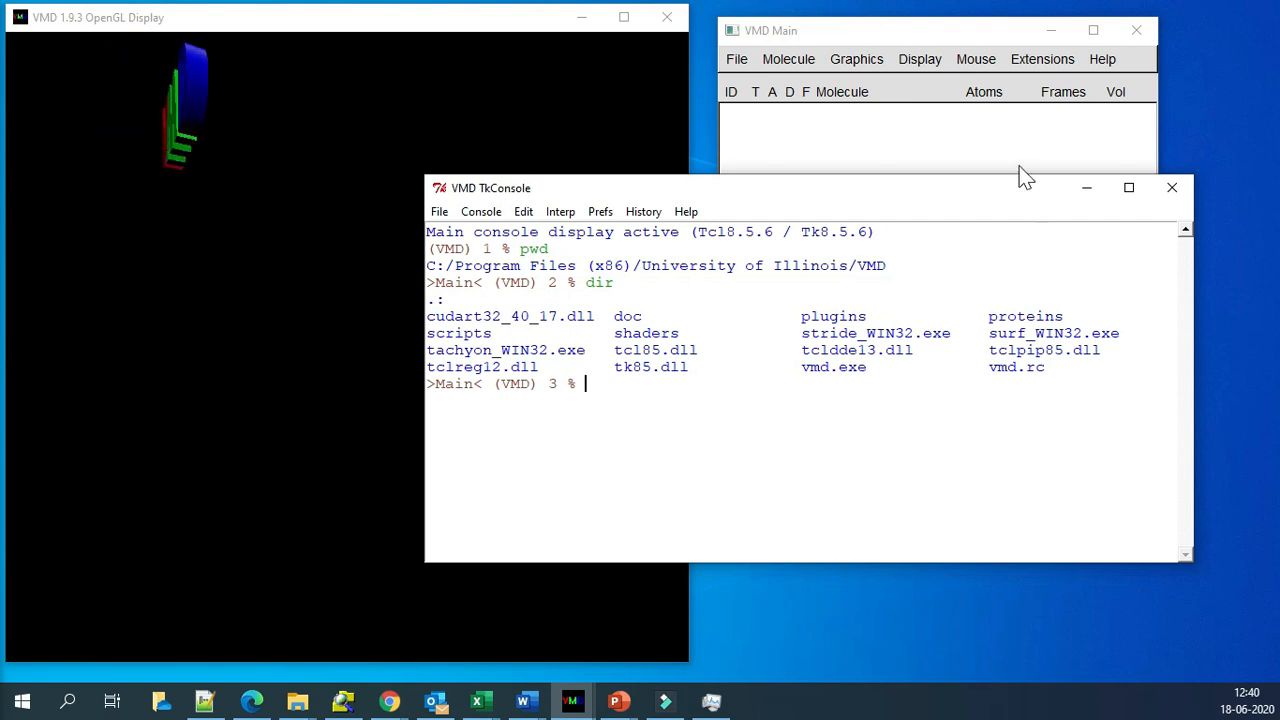
Step: Open the Molecule File Browser for loading a new molecule
key(alt+Tab)
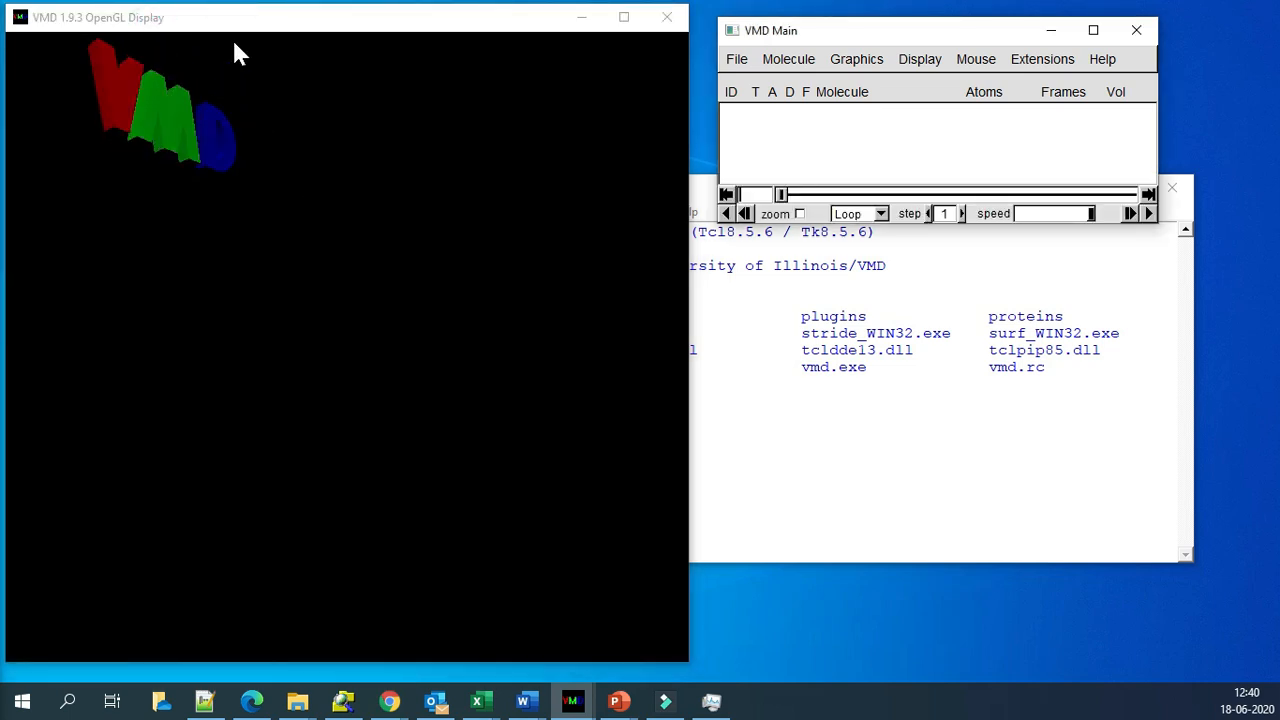
key(alt+f)
key(Down)
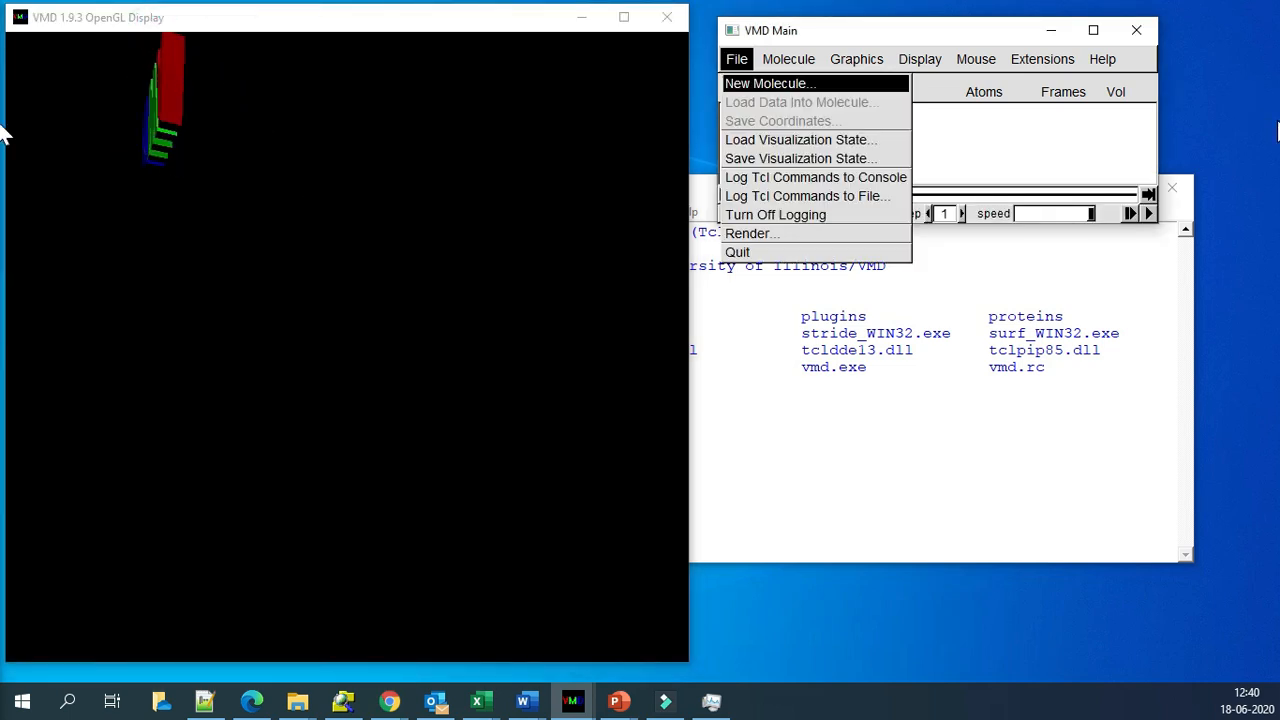
key(Return)
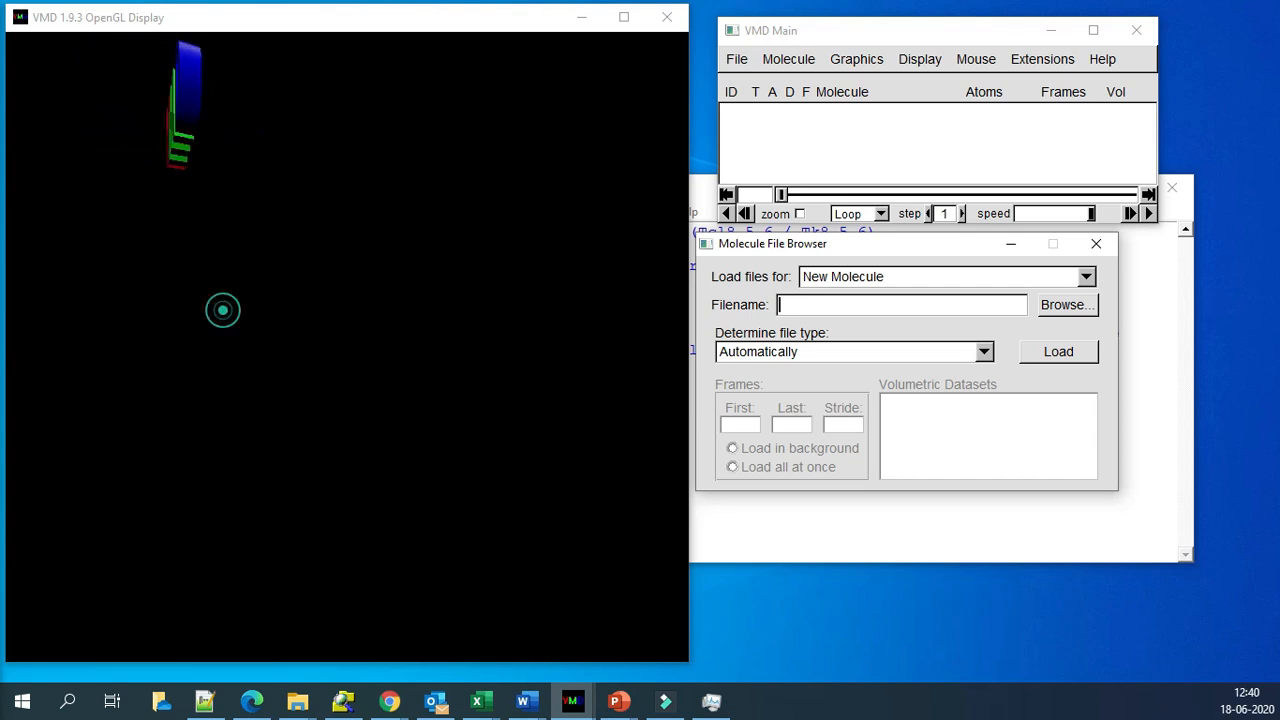
Step: Try to load the structure by Web PDB Download using the codes 1aq2 and 1AQ2
text(1aq2)
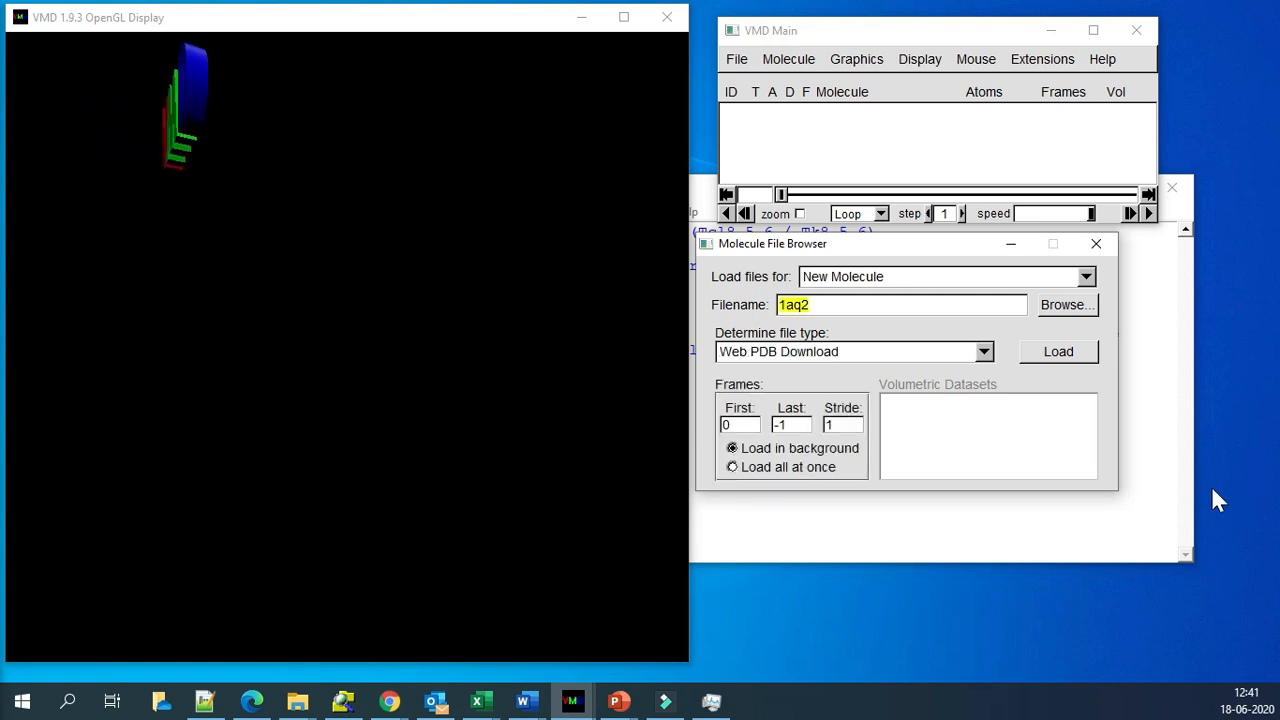
key(Return)
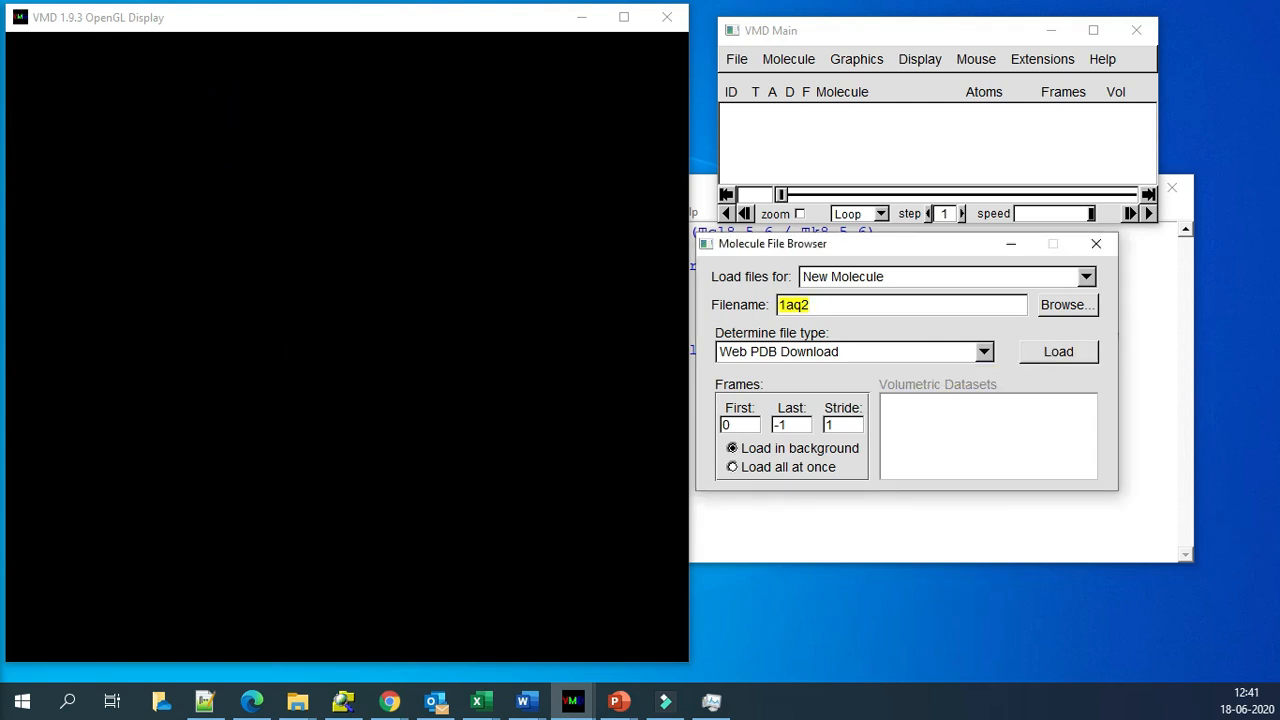
click(189, 414)
drag(809, 305, 786, 305)
text(AQ)
key(Return)
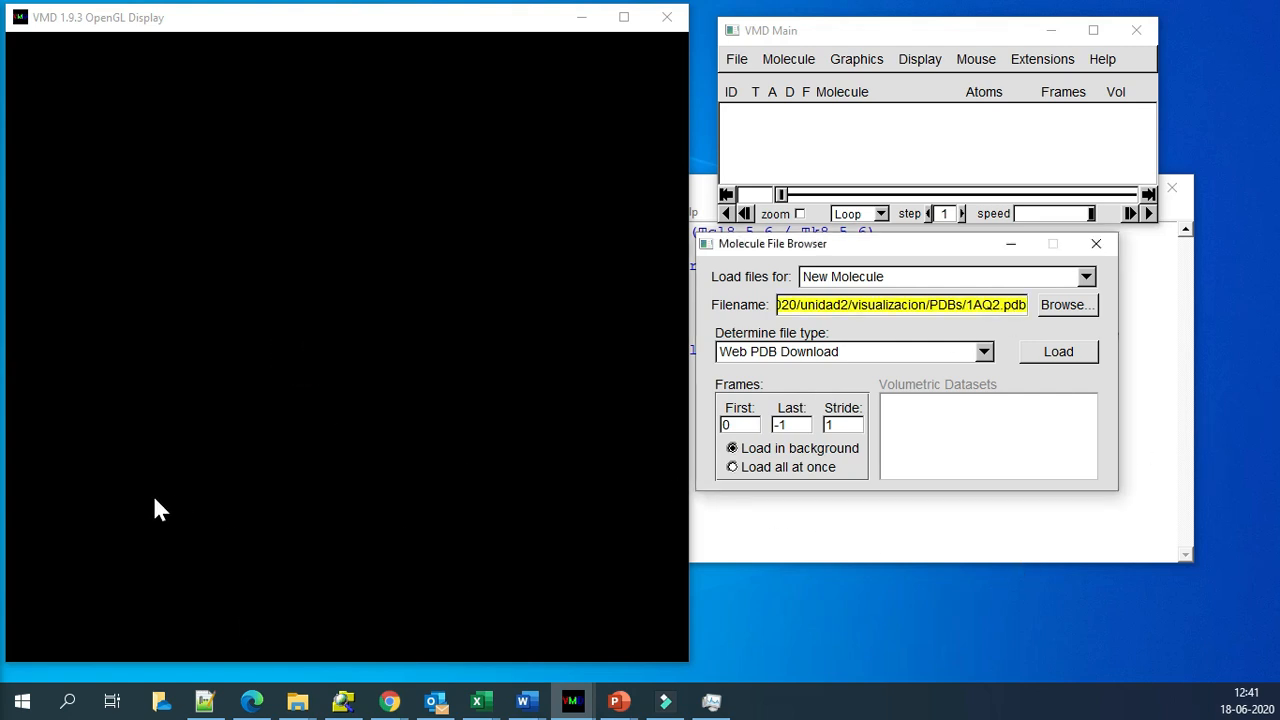
Step: Load the local file 1AQ2.pdb from the PDBs folder with the file type determined automatically
click(29, 34)
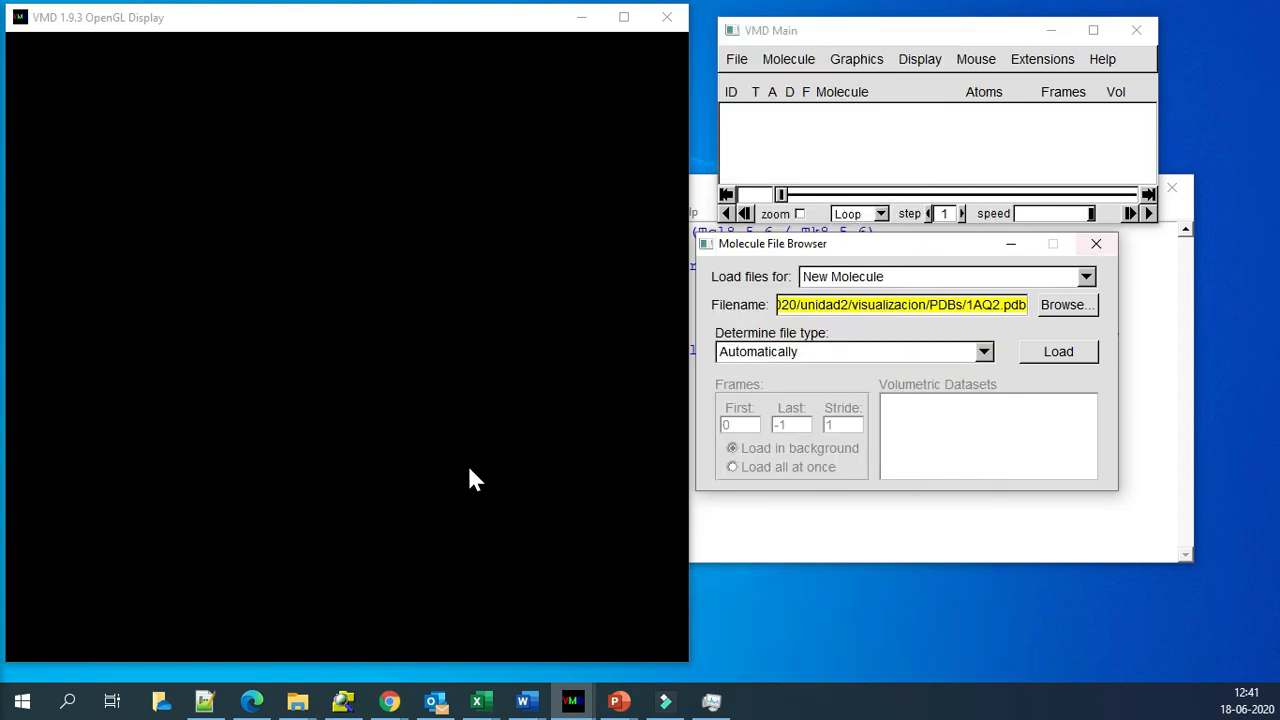
key(Return)
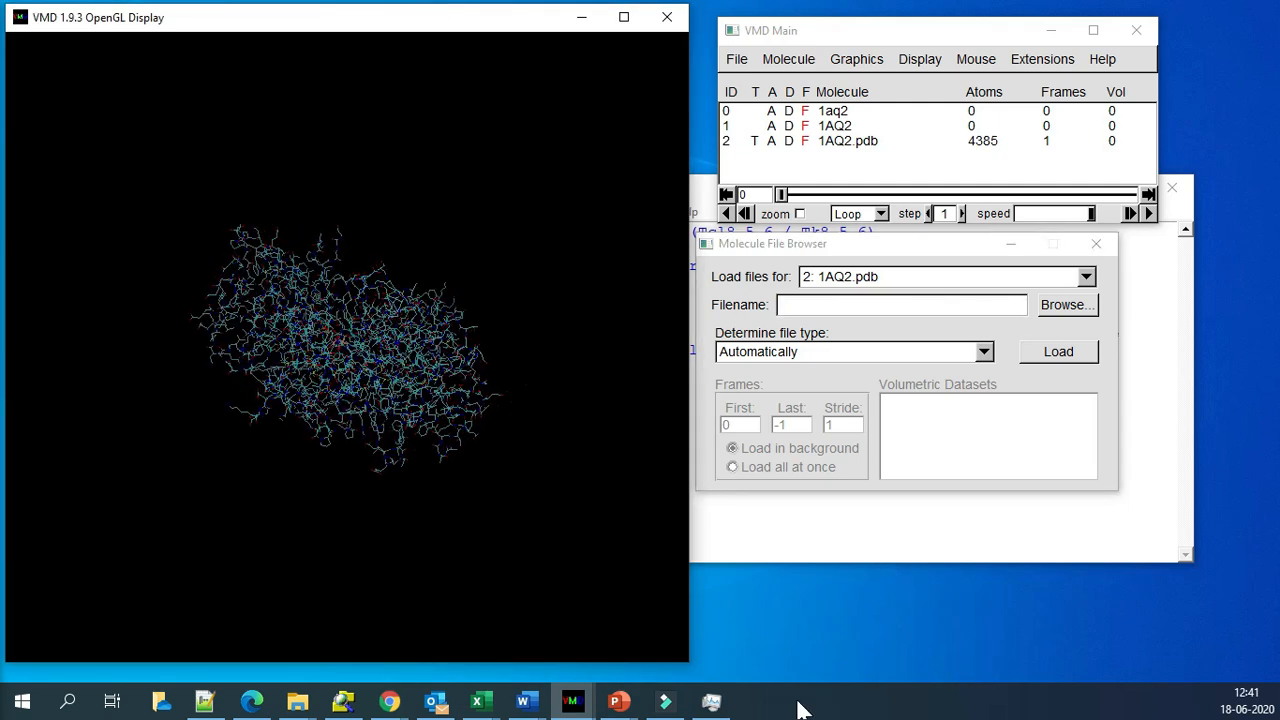
Step: Examine the 1AQ2 protein's line model as a whole and up close from different angles
scroll(680, 679, up, 3)
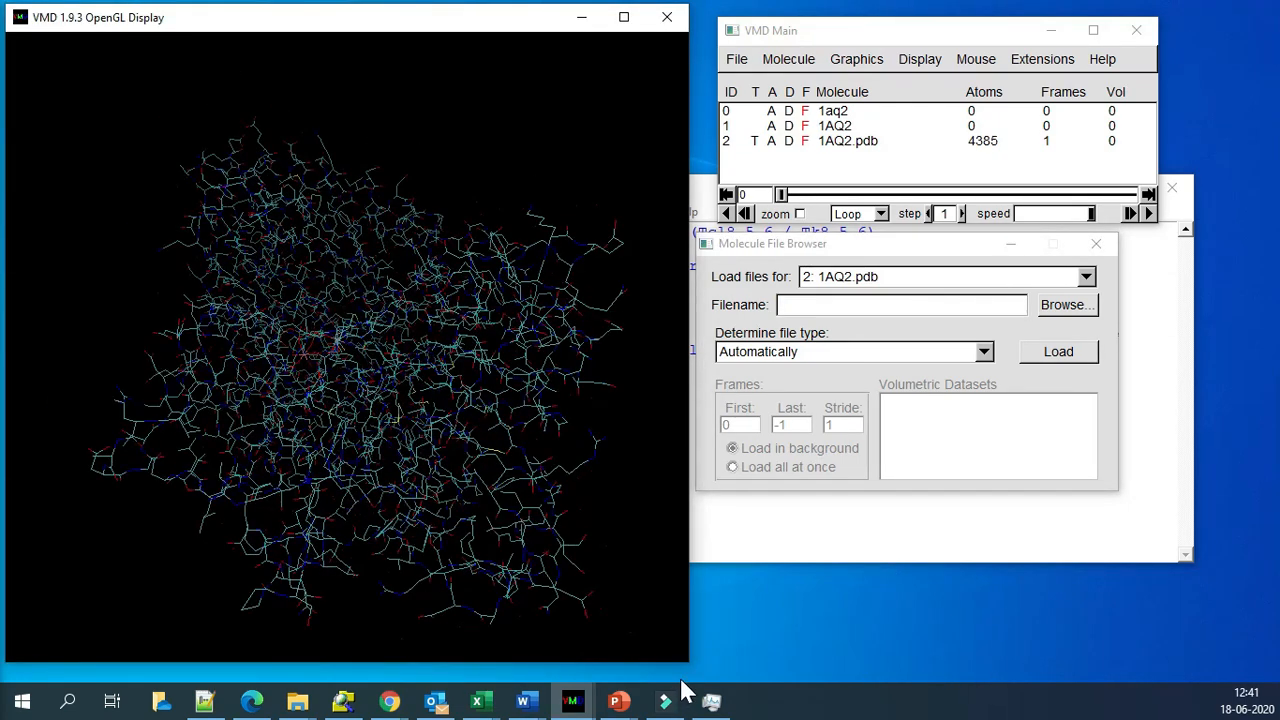
scroll(680, 679, up, 1)
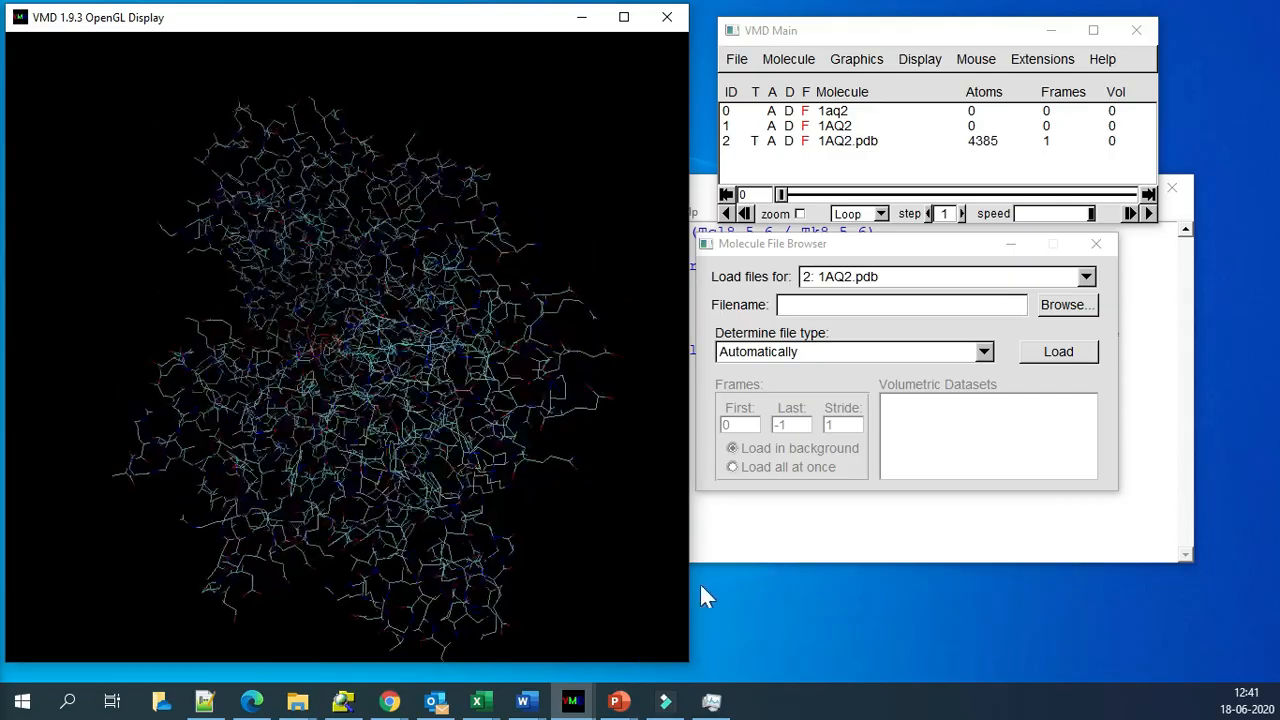
click(522, 415)
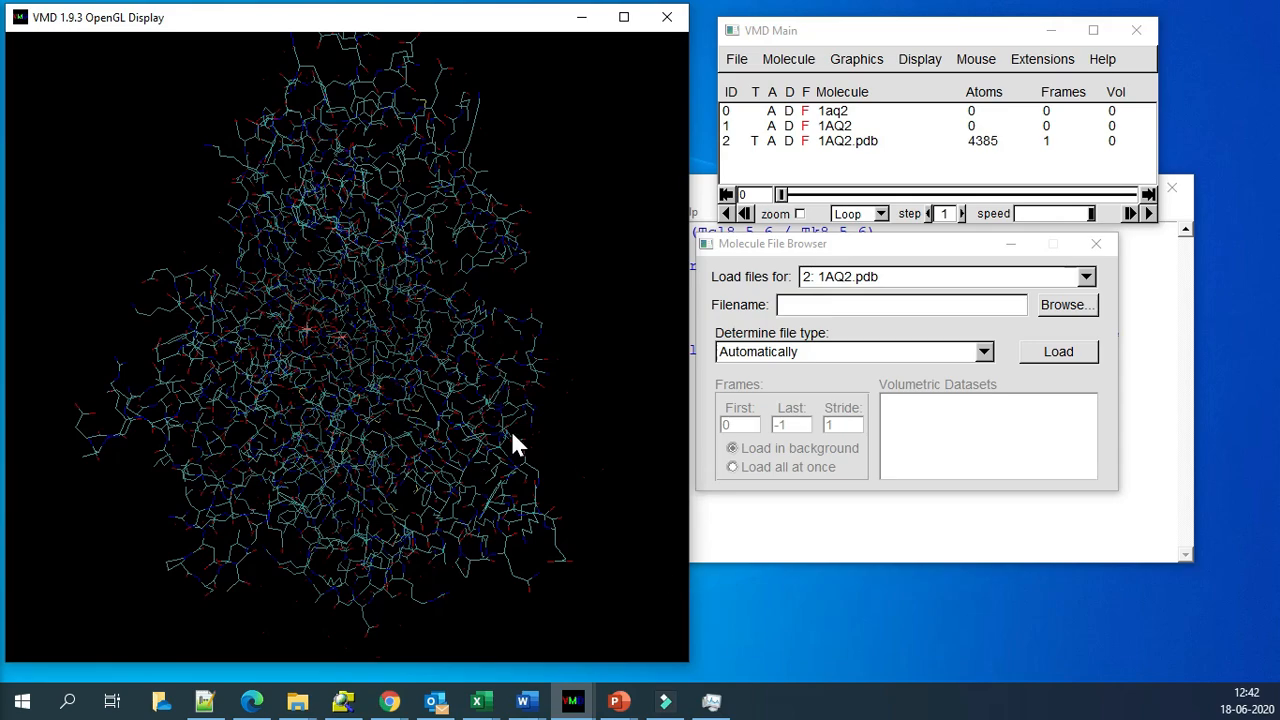
scroll(714, 657, up, 8)
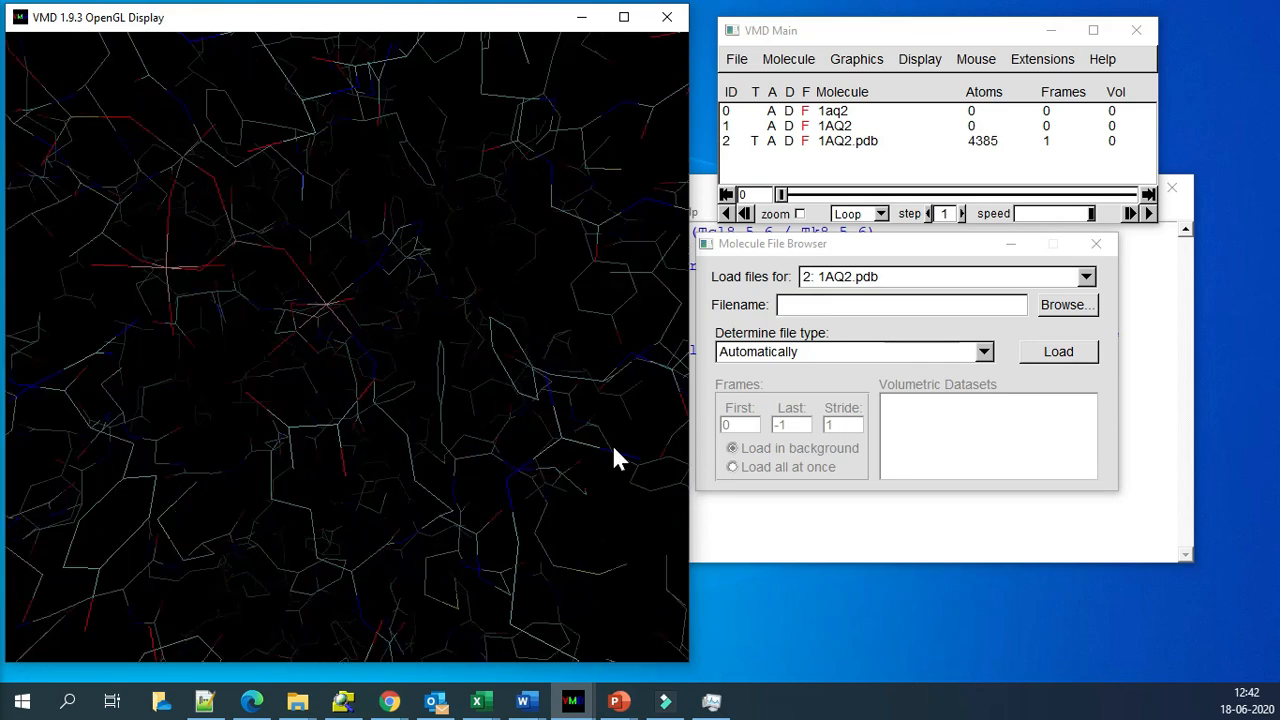
scroll(716, 564, down, 8)
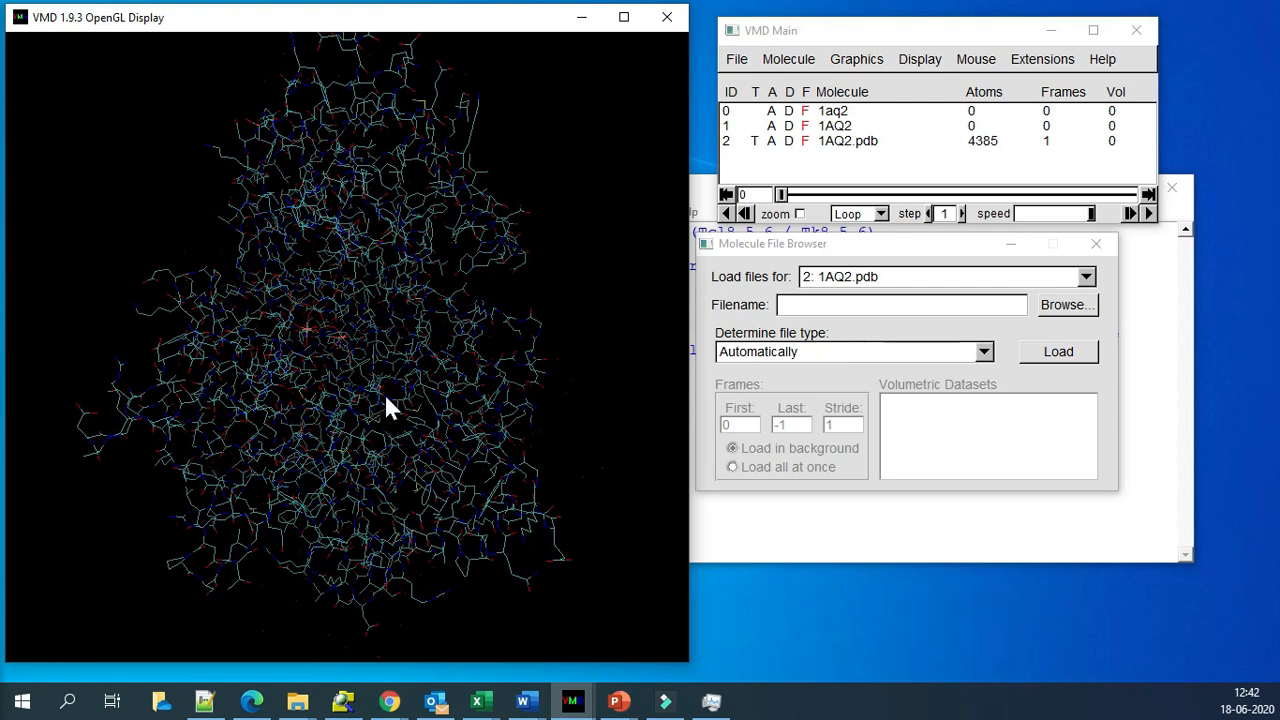
scroll(631, 409, up, 10)
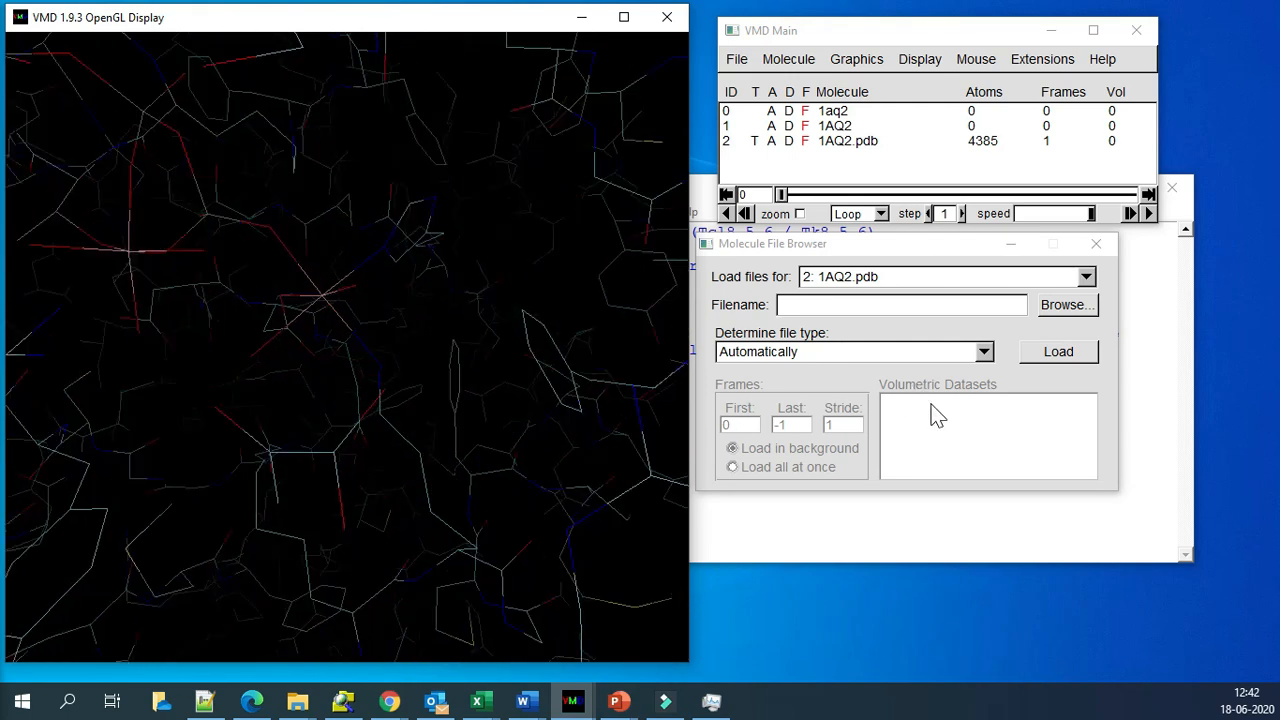
scroll(818, 435, down, 5)
scroll(818, 446, down, 5)
drag(734, 488, 478, 405)
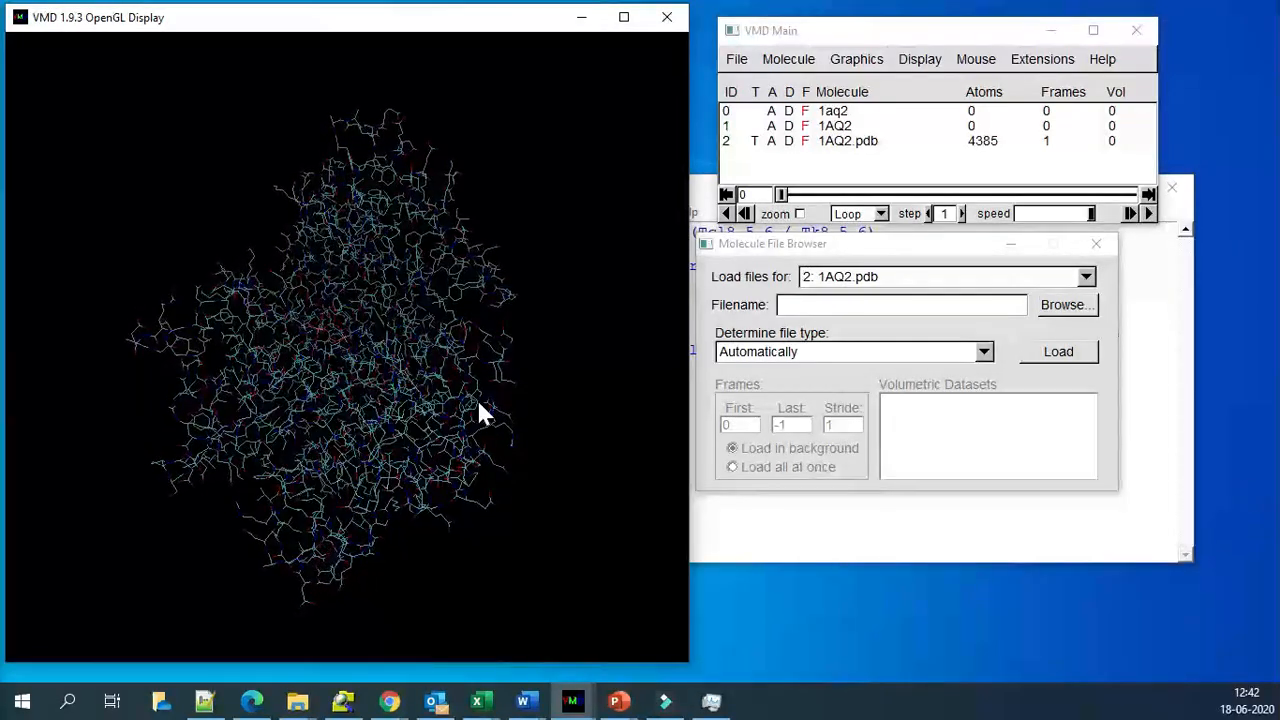
Step: Close the Molecule File Browser and inspect the protein's interior and overall shape
click(1096, 243)
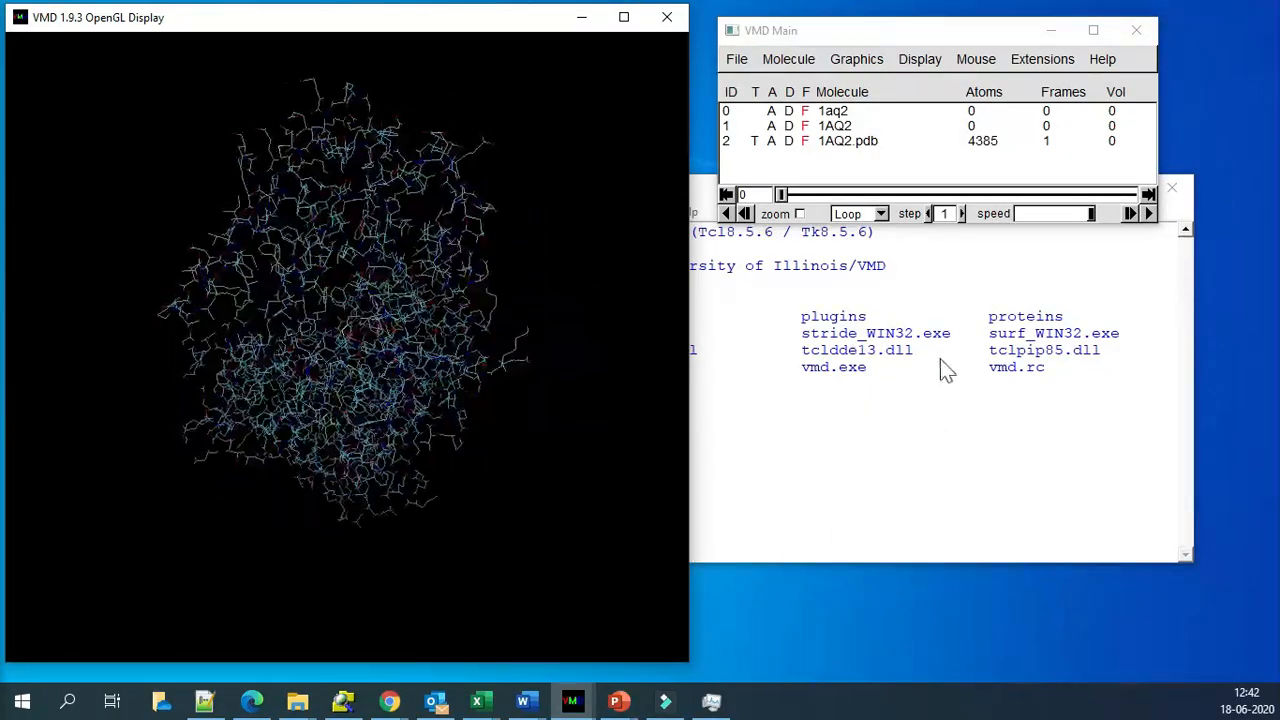
scroll(840, 518, up, 4)
scroll(842, 519, down, 9)
scroll(842, 519, up, 11)
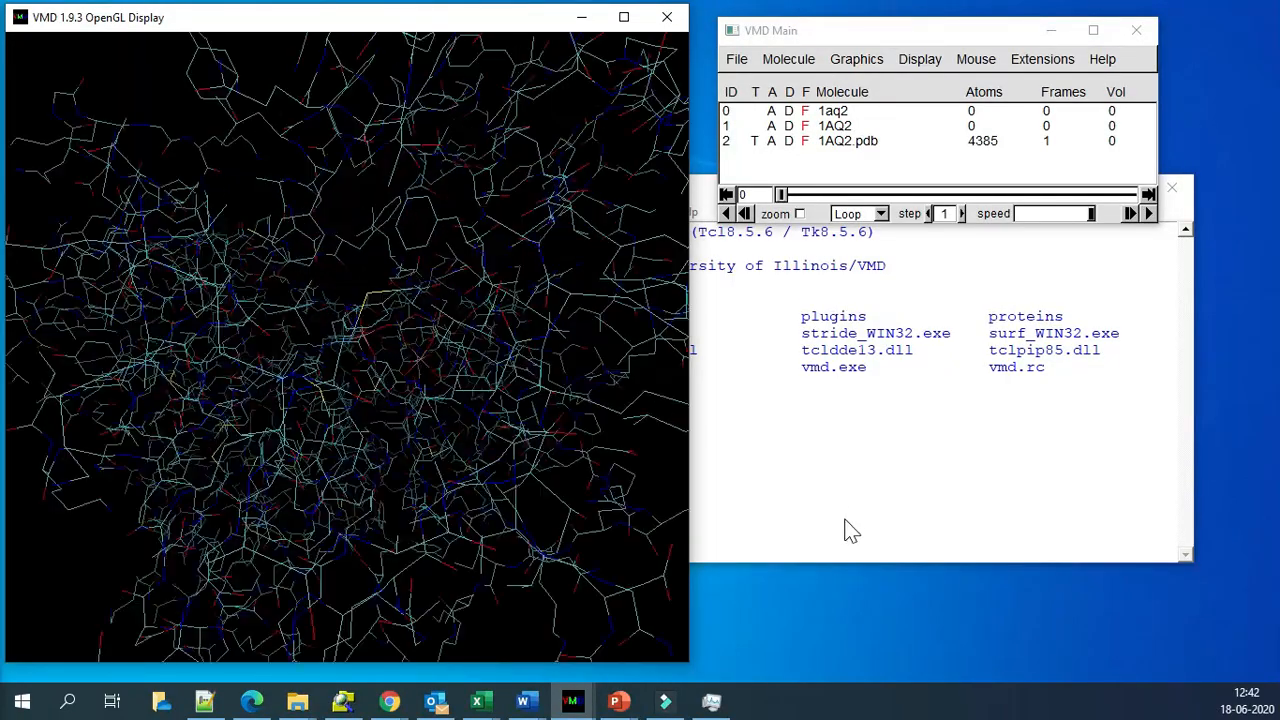
scroll(845, 519, down, 7)
scroll(847, 528, down, 4)
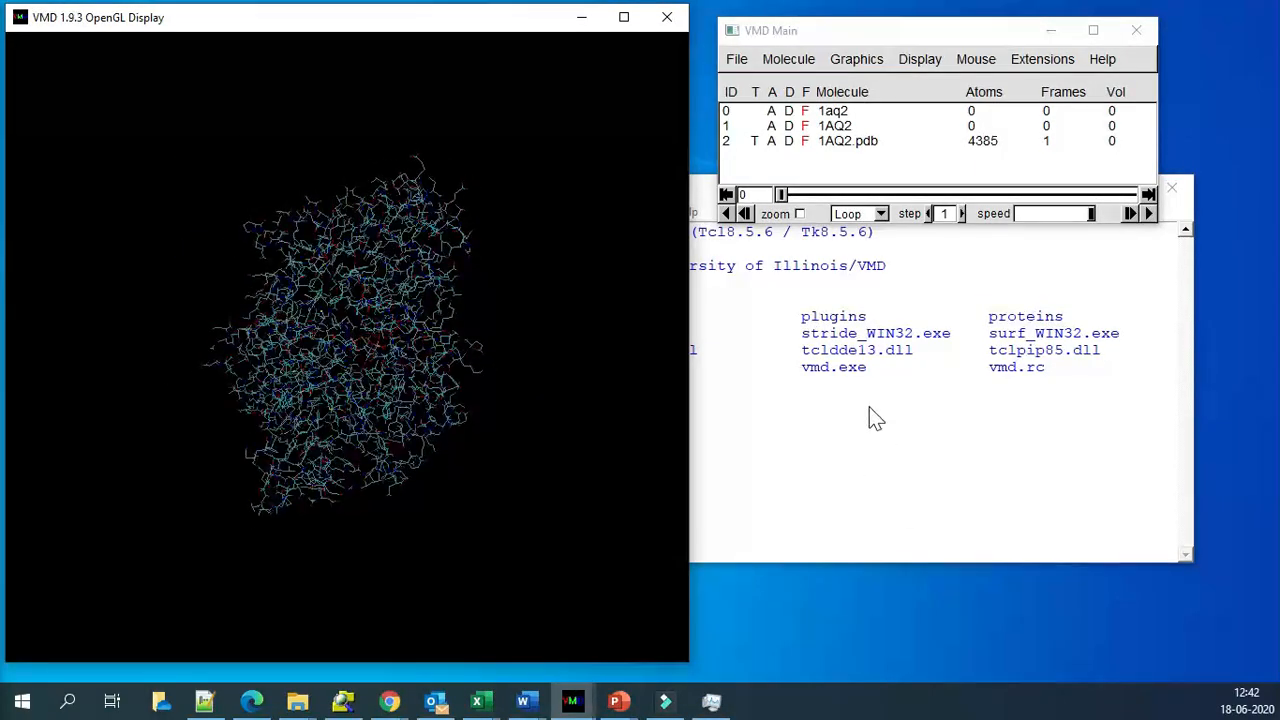
scroll(877, 459, up, 10)
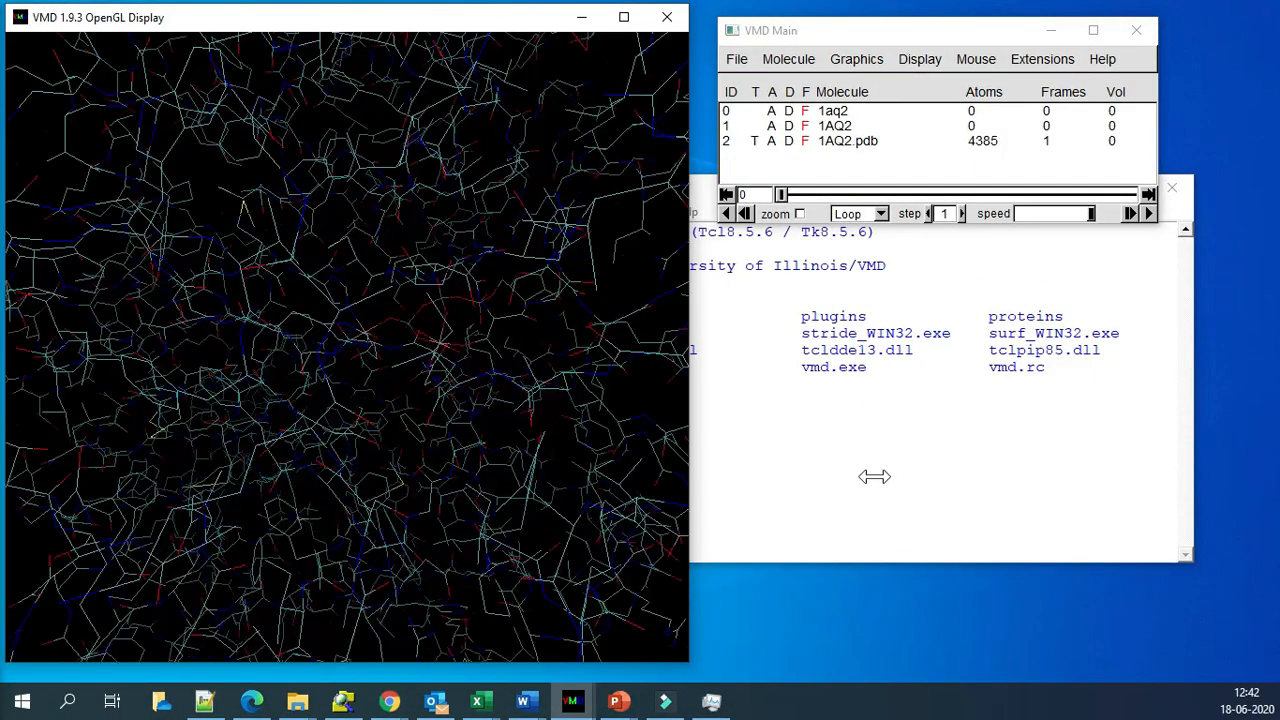
scroll(874, 476, down, 8)
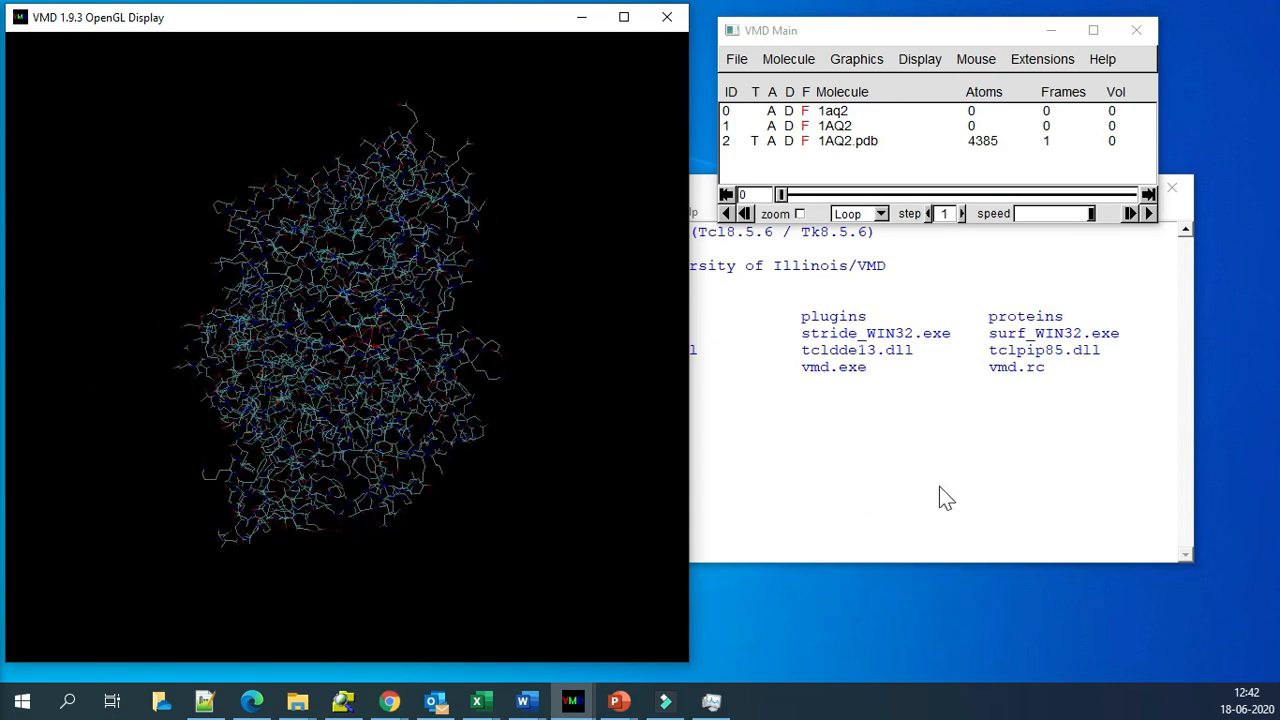
scroll(943, 487, up, 3)
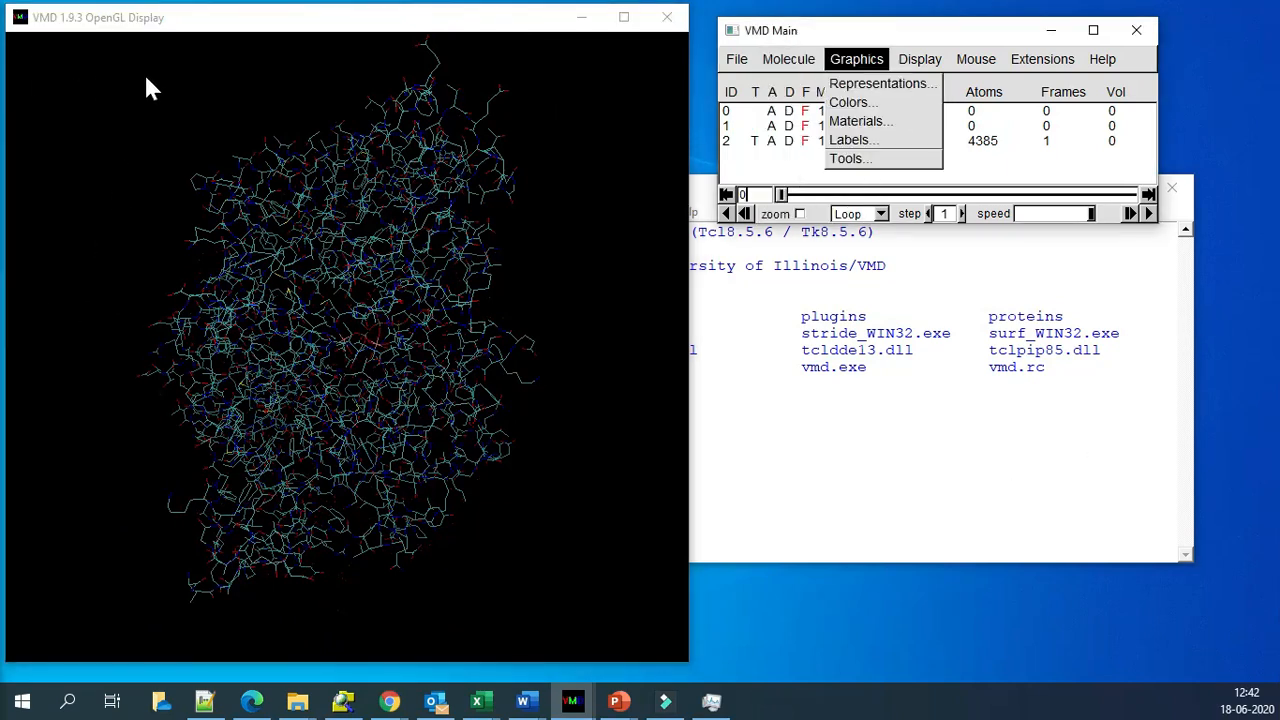
Step: Open the Graphical Representations settings with 1AQ2.pdb as the selected molecule
key(Down)
key(Return)
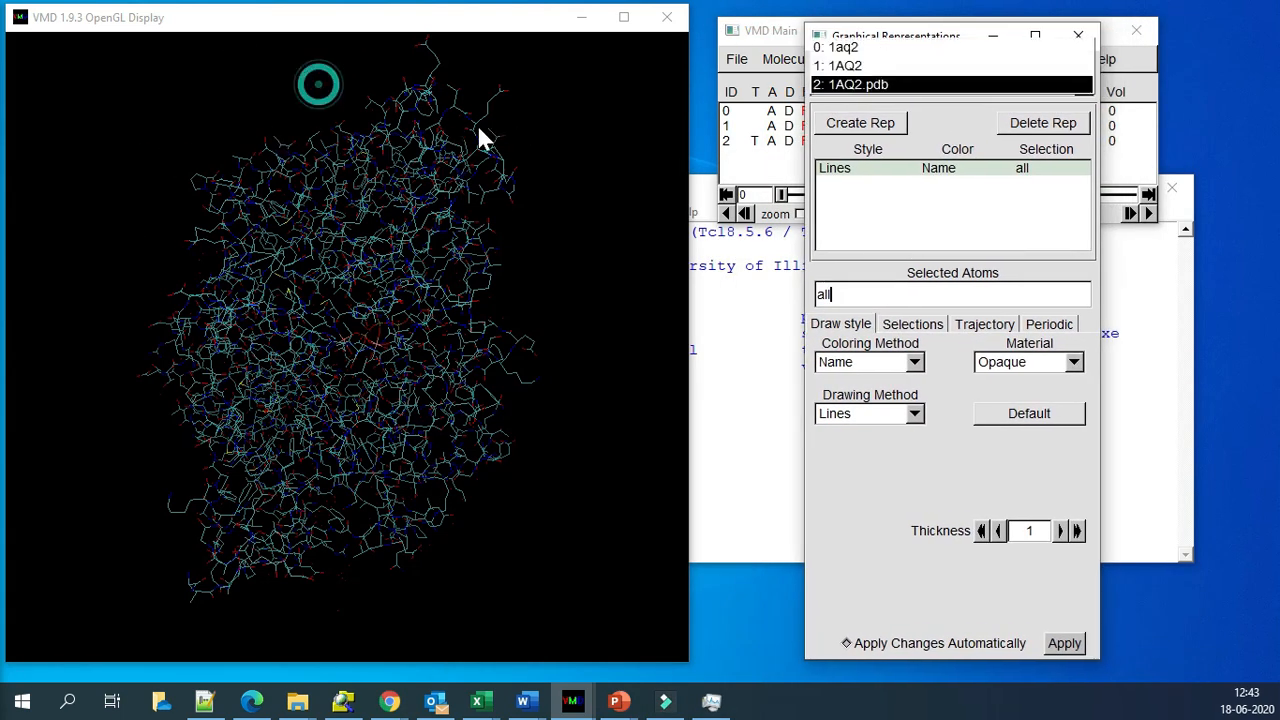
click(164, 133)
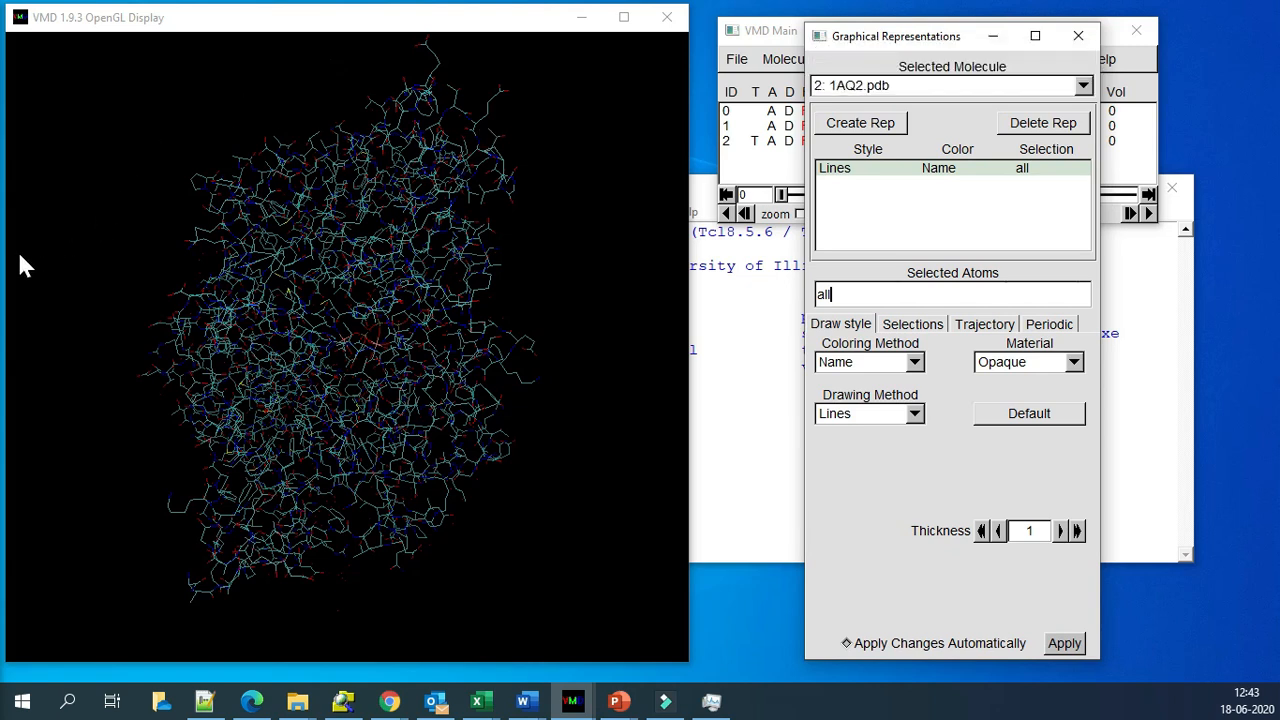
Step: Delete the empty molecules 1aq2 and 1AQ2 from the molecule list, keeping only 1AQ2.pdb
key(alt+Tab)
right_click(842, 110)
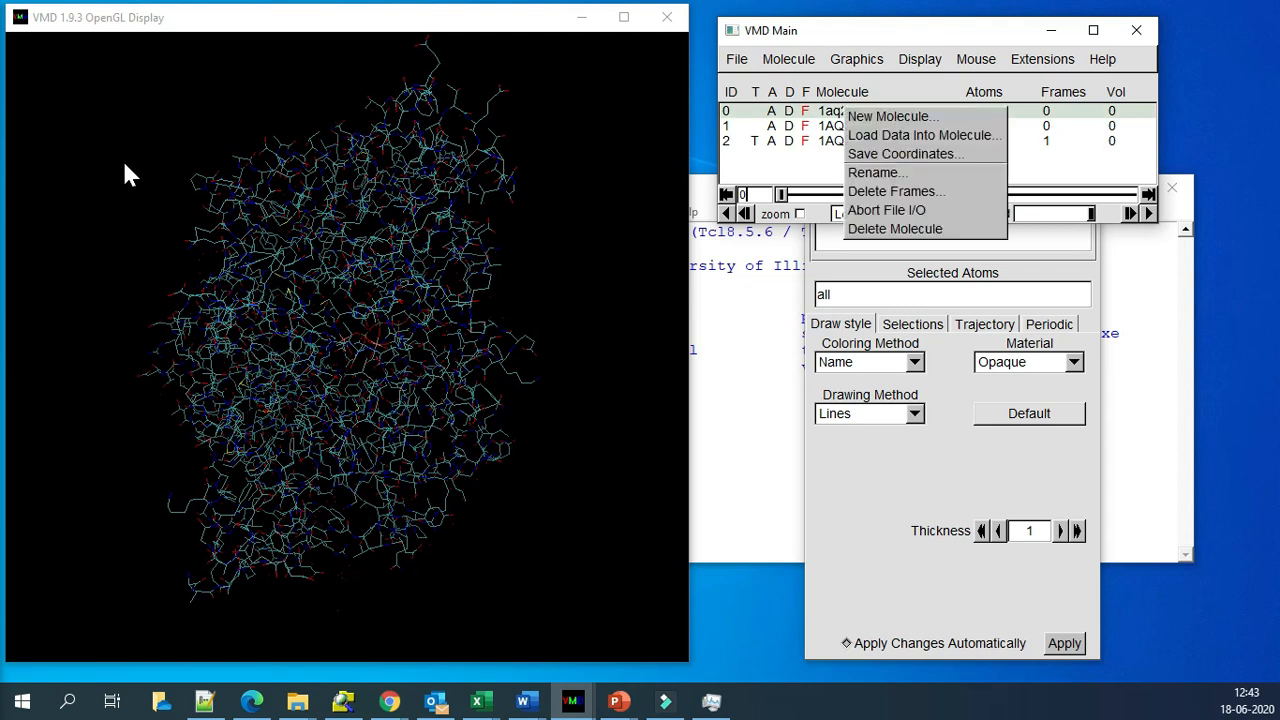
click(890, 229)
right_click(840, 108)
click(832, 110)
click(832, 110)
right_click(832, 110)
click(900, 229)
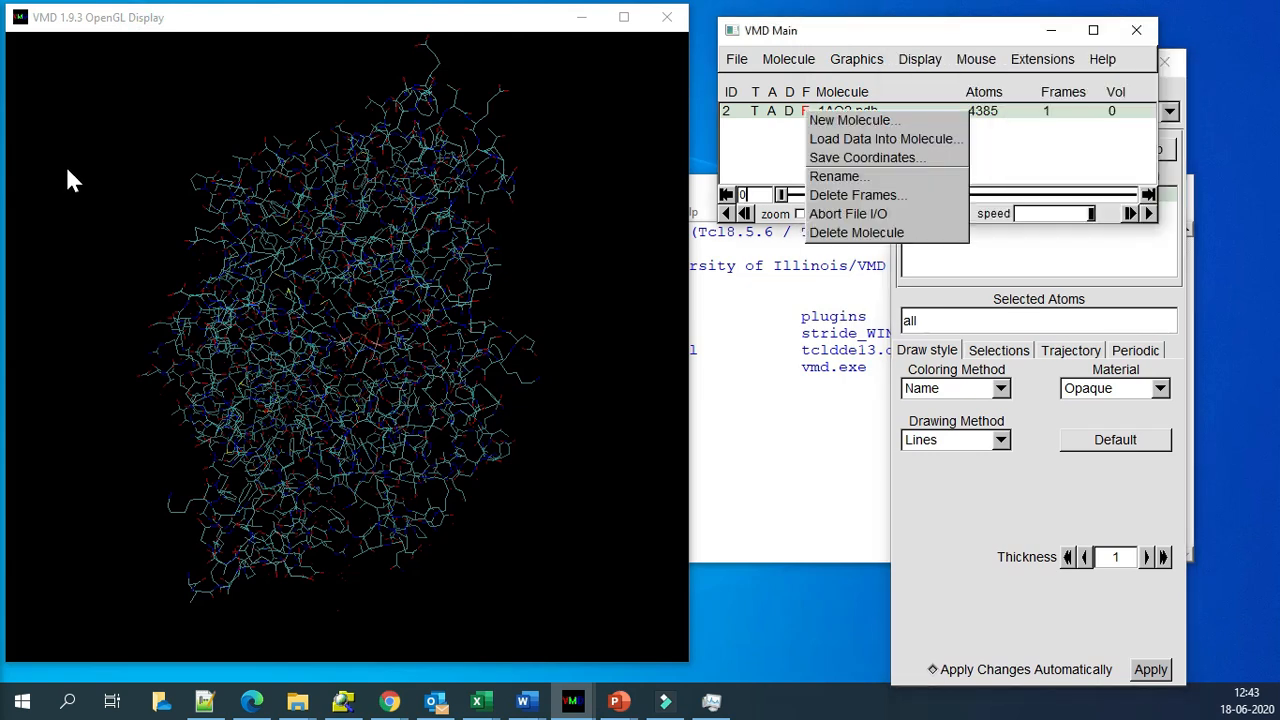
click(18, 255)
Step: Dismiss the molecule's context menu and select the Lines representation of 1AQ2.pdb in the Graphical Representations settings
click(298, 408)
click(334, 170)
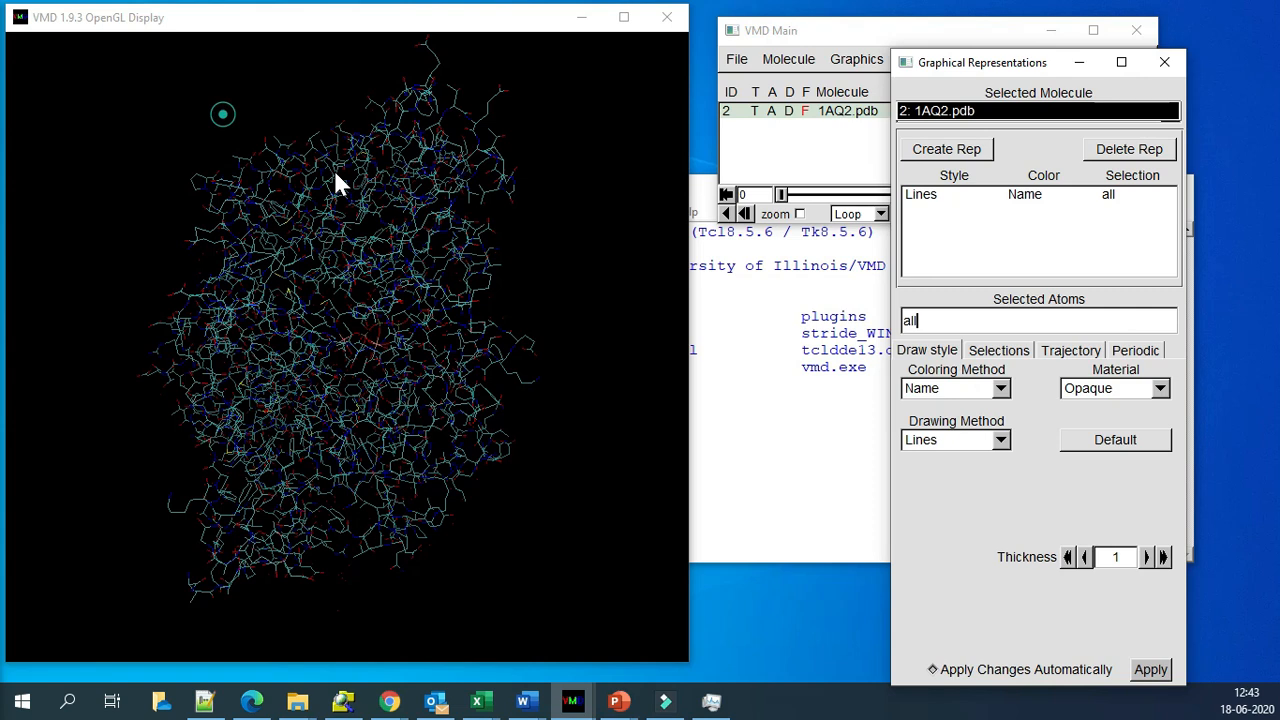
click(340, 168)
click(225, 112)
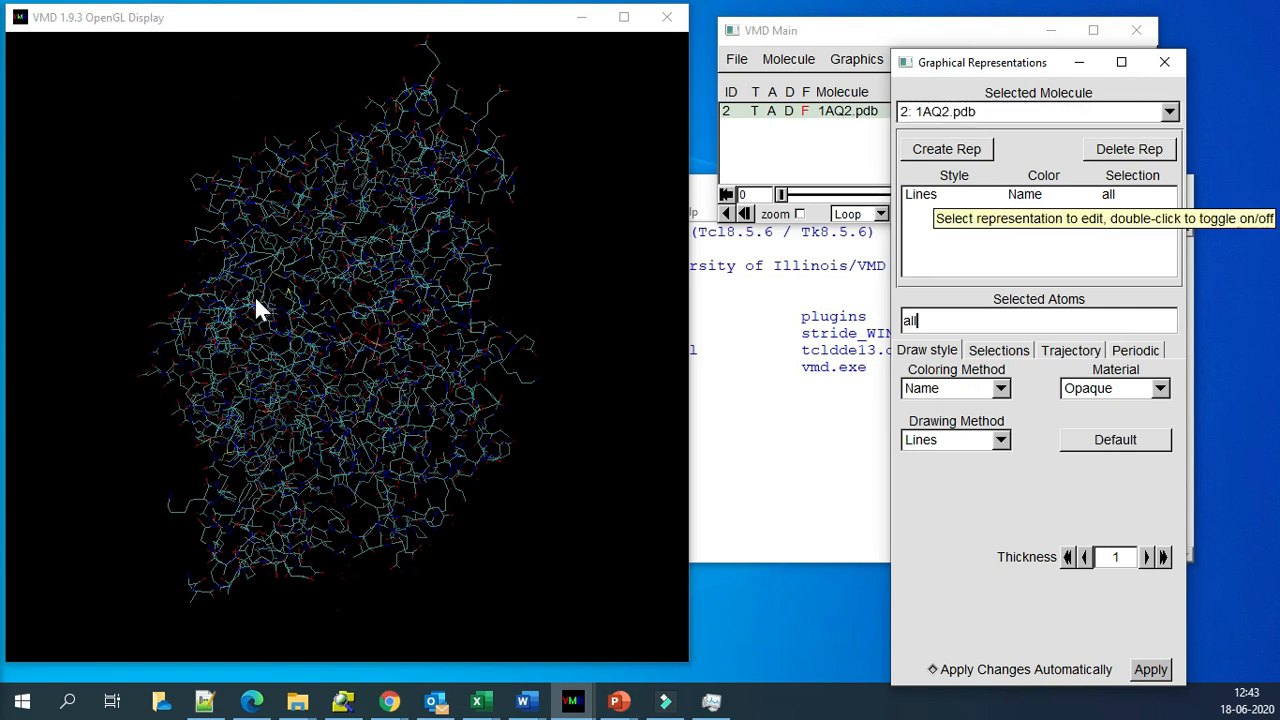
click(932, 196)
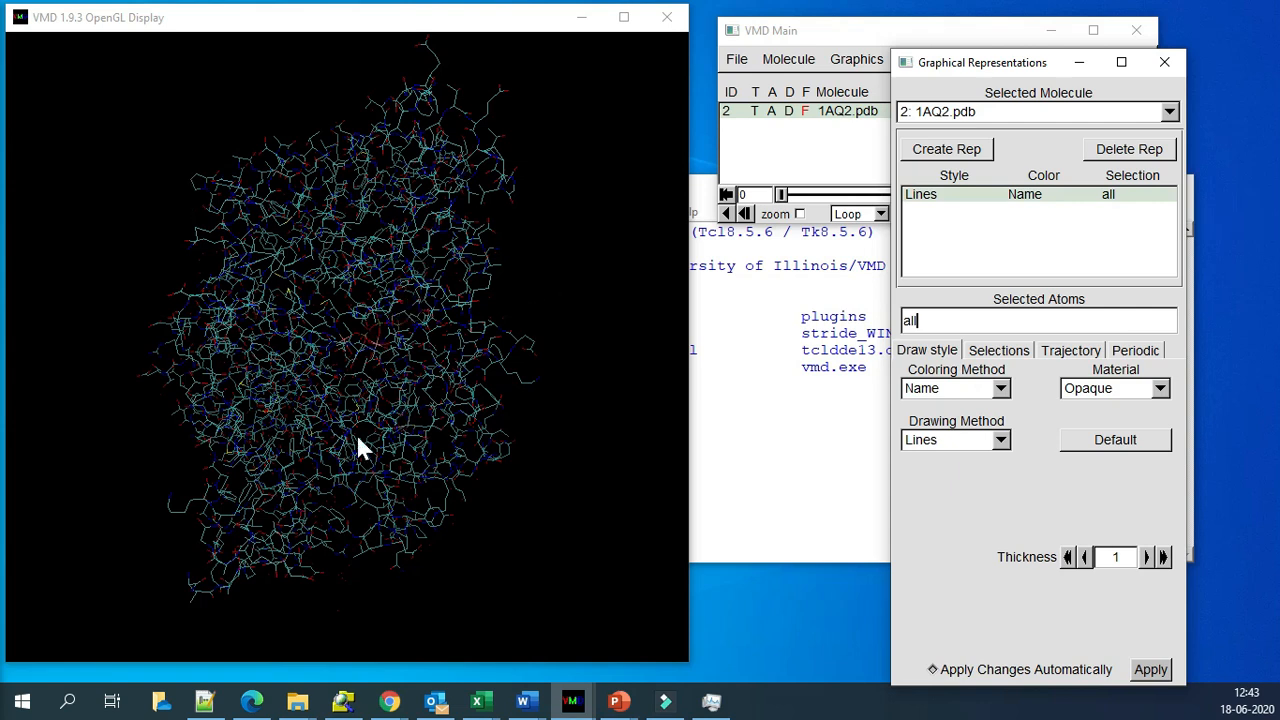
double_click(909, 320)
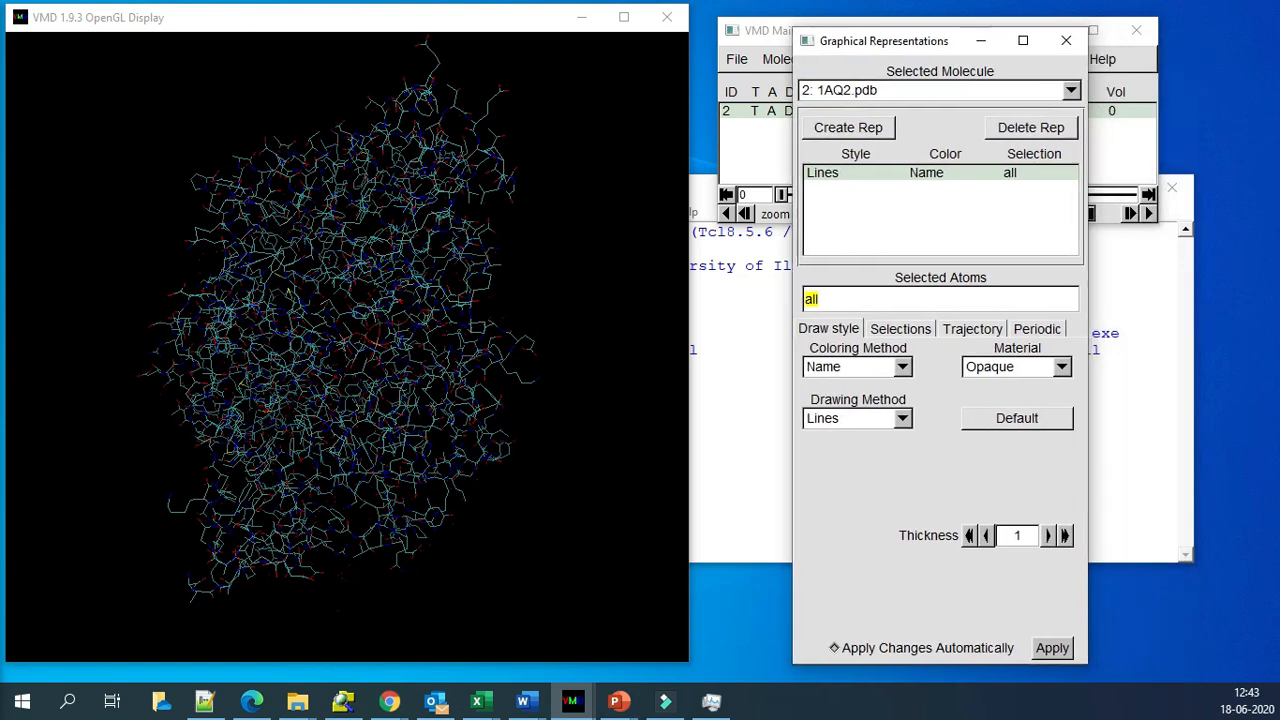
click(214, 143)
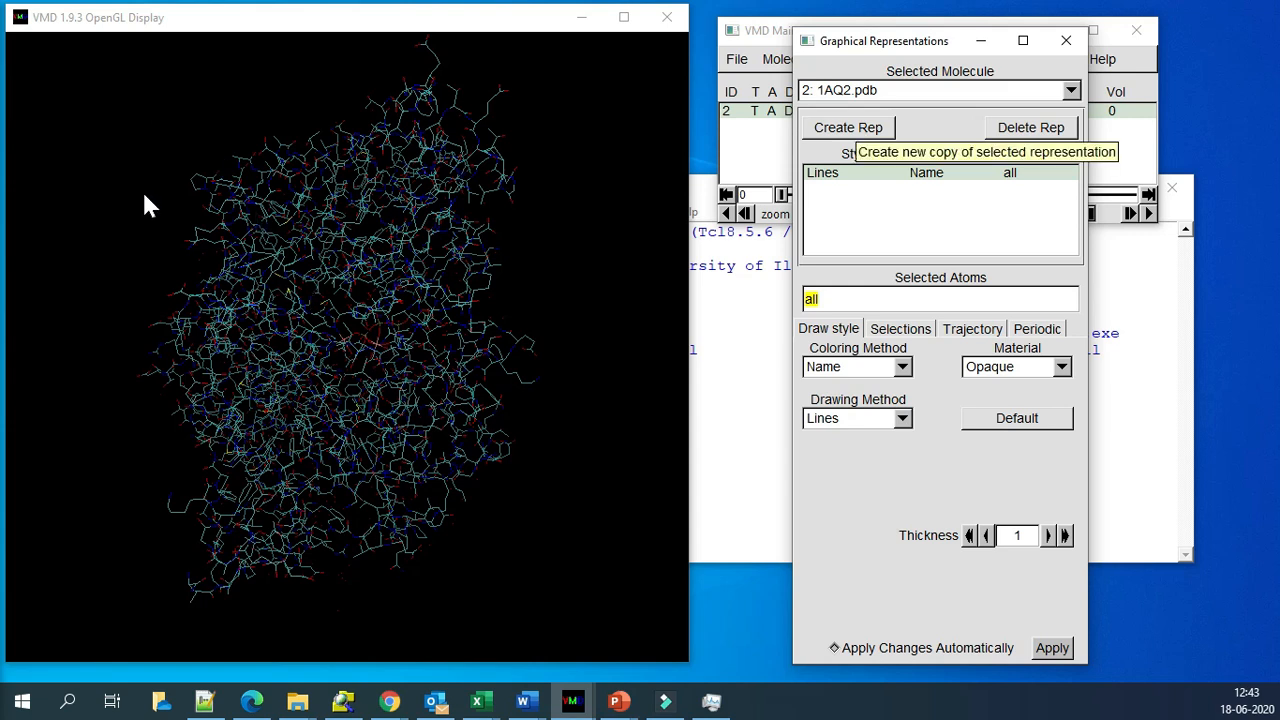
Step: Create four copies of the Lines representation of 1AQ2.pdb
click(848, 127)
click(848, 127)
click(848, 127)
click(848, 127)
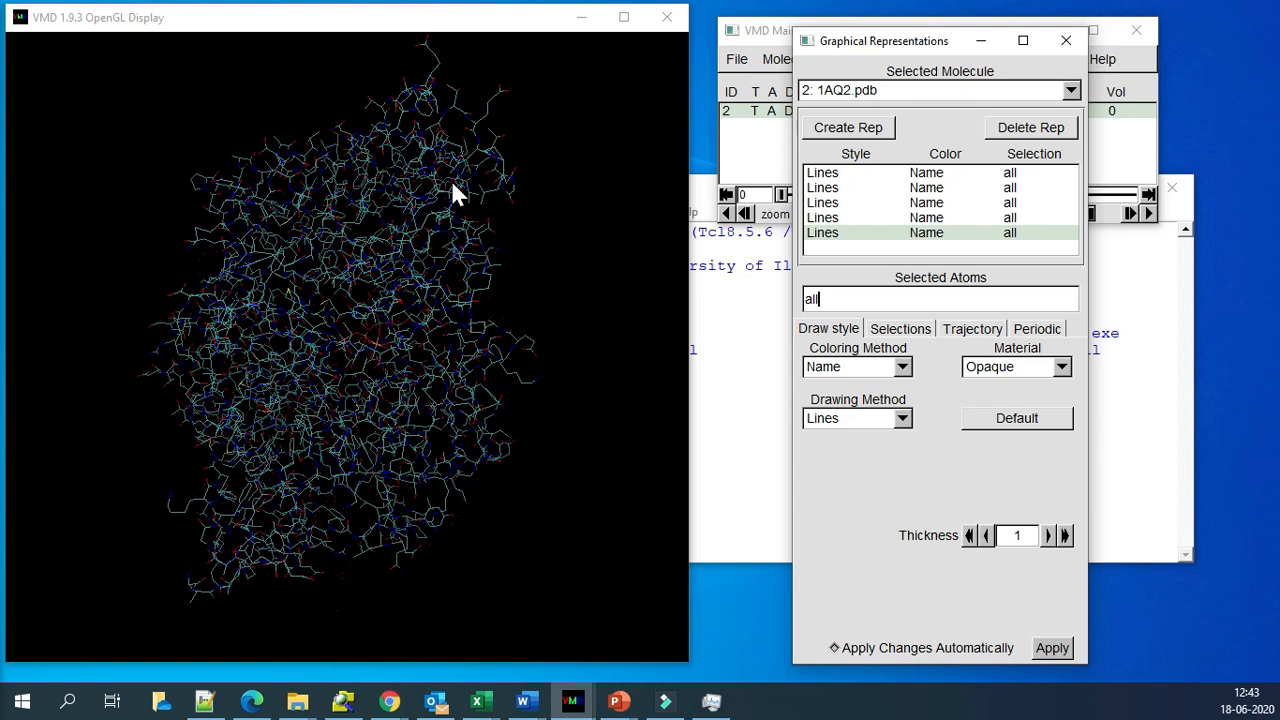
Step: Delete every representation in the list and create a single new Lines representation for all atoms
click(1030, 127)
click(1030, 127)
click(1030, 127)
click(1030, 127)
click(1030, 127)
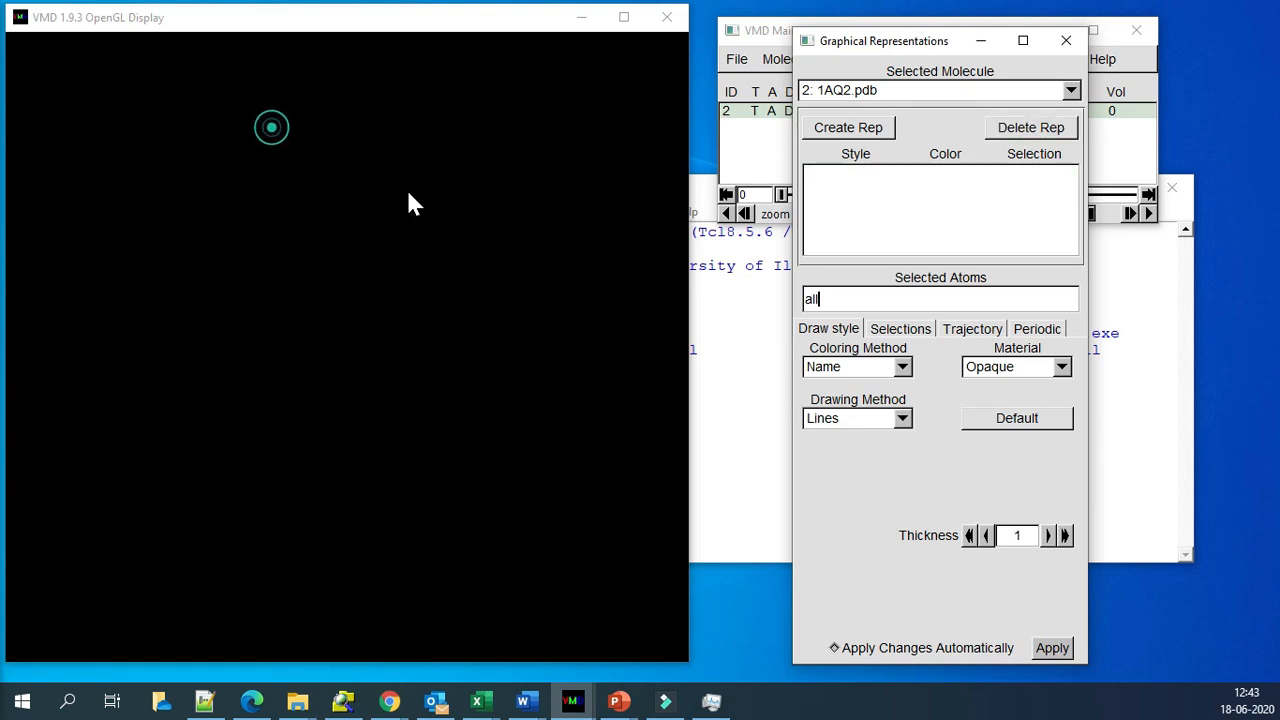
click(848, 127)
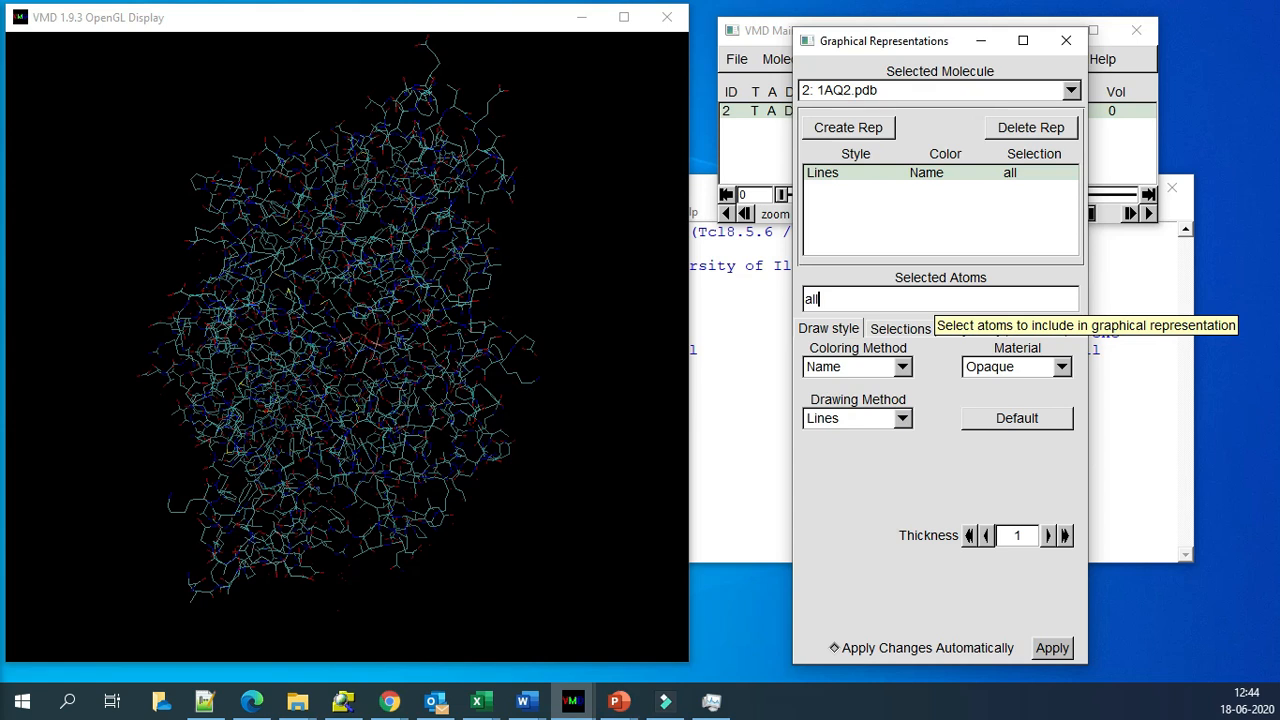
Step: Set the Lines representation's atom selection to protein and add a second Lines representation with the selection all
drag(932, 299, 110, 420)
text(protein)
key(Return)
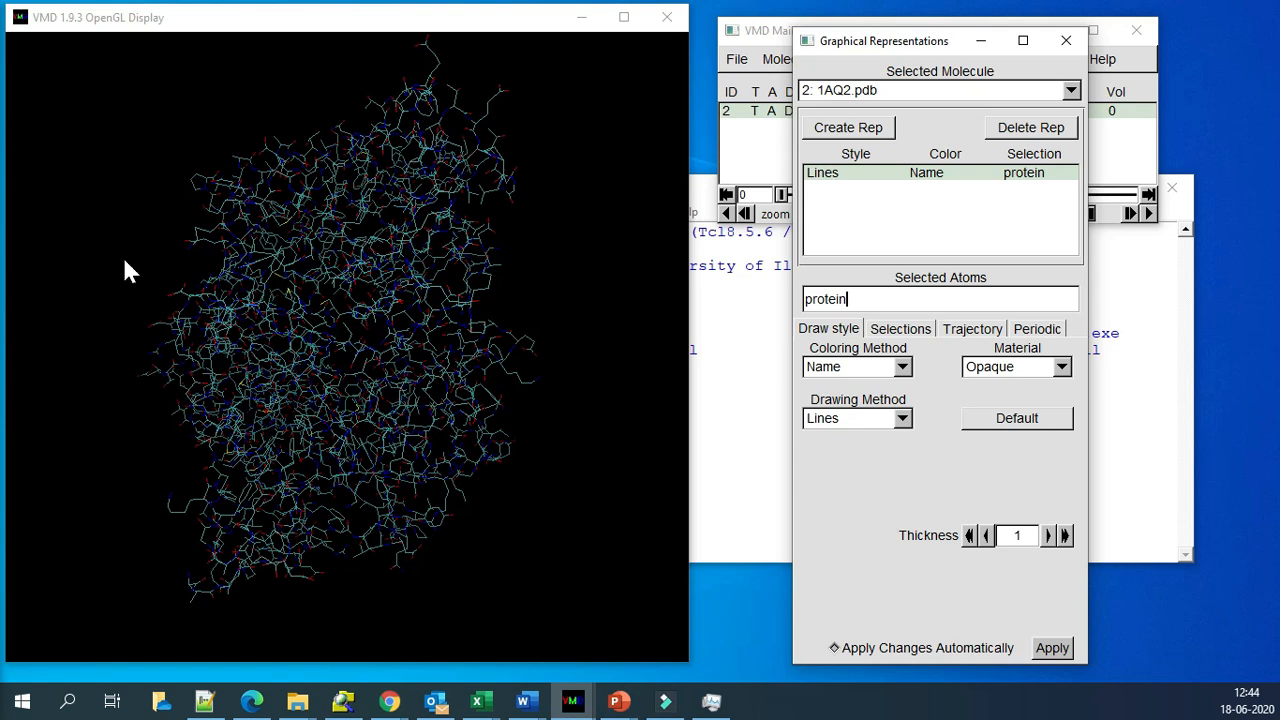
click(848, 127)
double_click(825, 299)
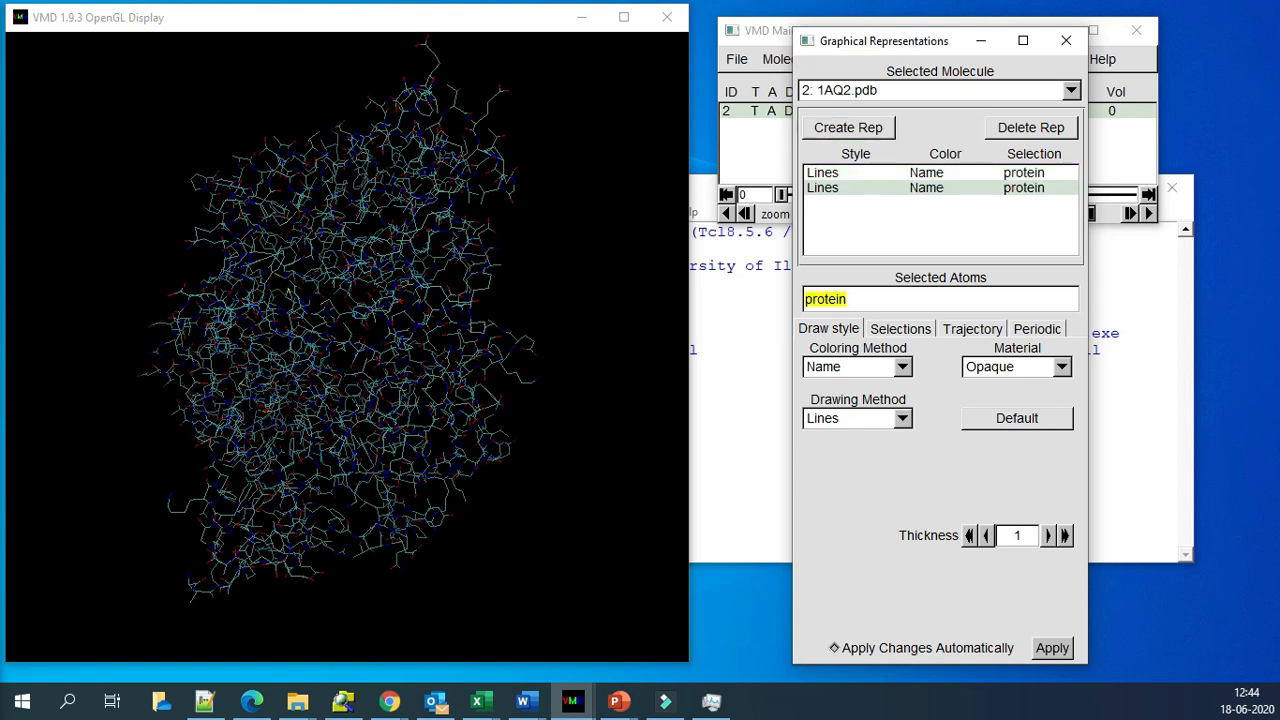
text(all)
key(Return)
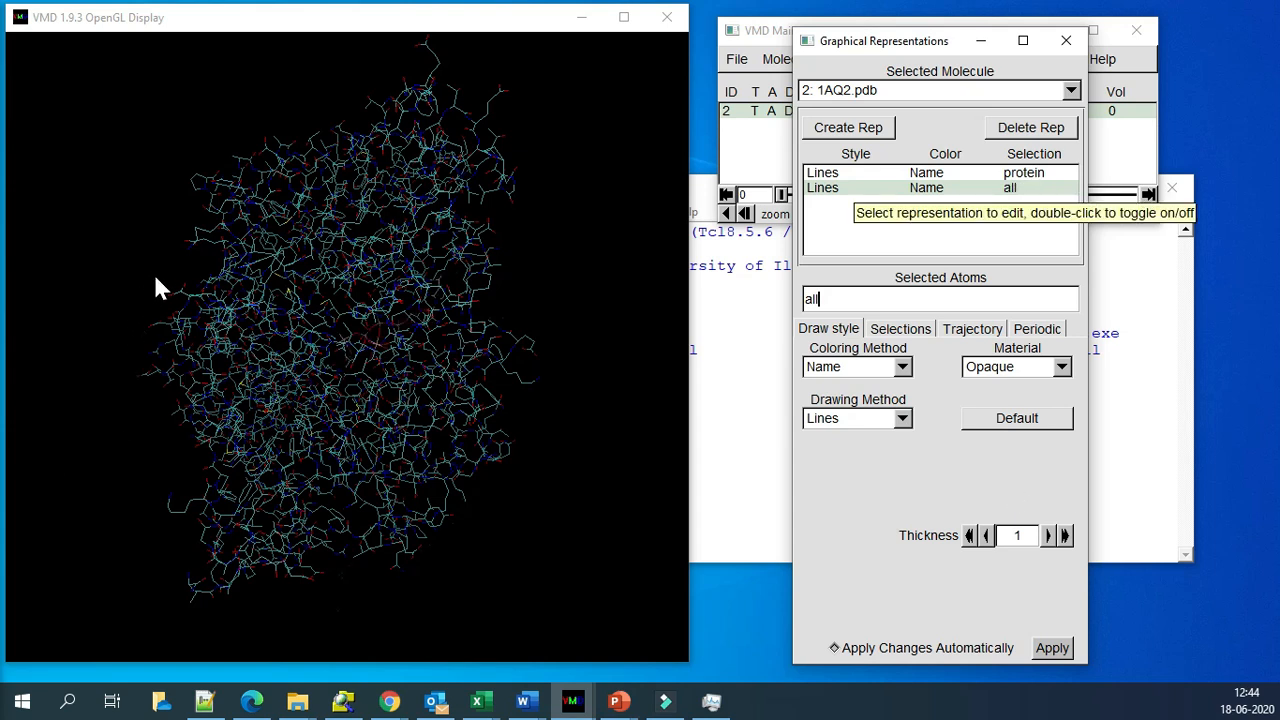
Step: Toggle the visibility of both representations, leaving the all representation hidden and the protein representation shown and selected
double_click(854, 173)
double_click(854, 188)
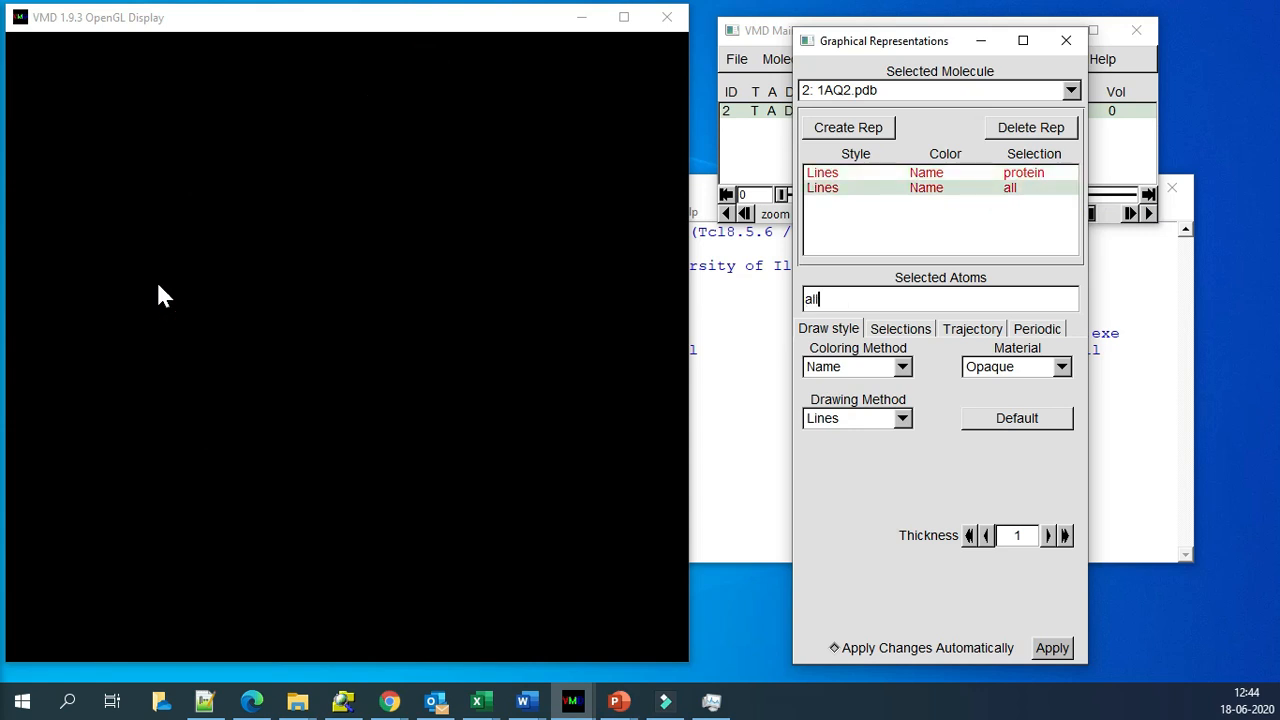
double_click(854, 172)
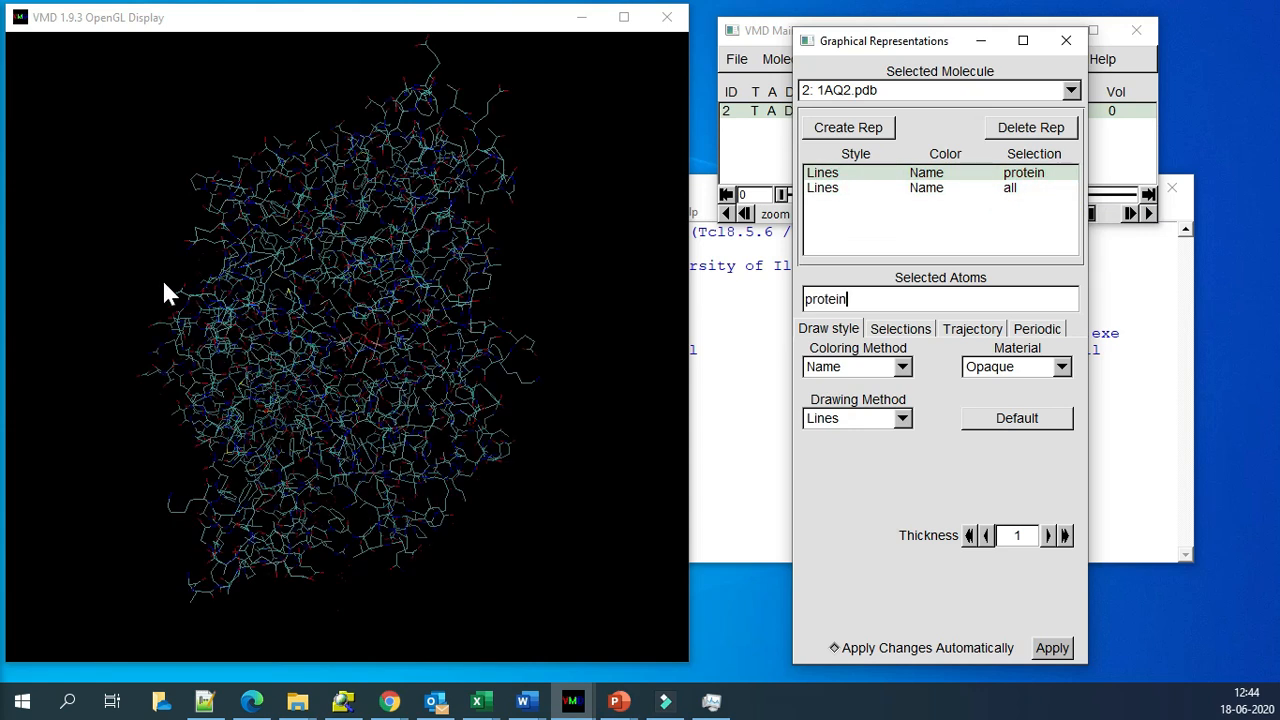
click(854, 188)
double_click(854, 188)
click(854, 172)
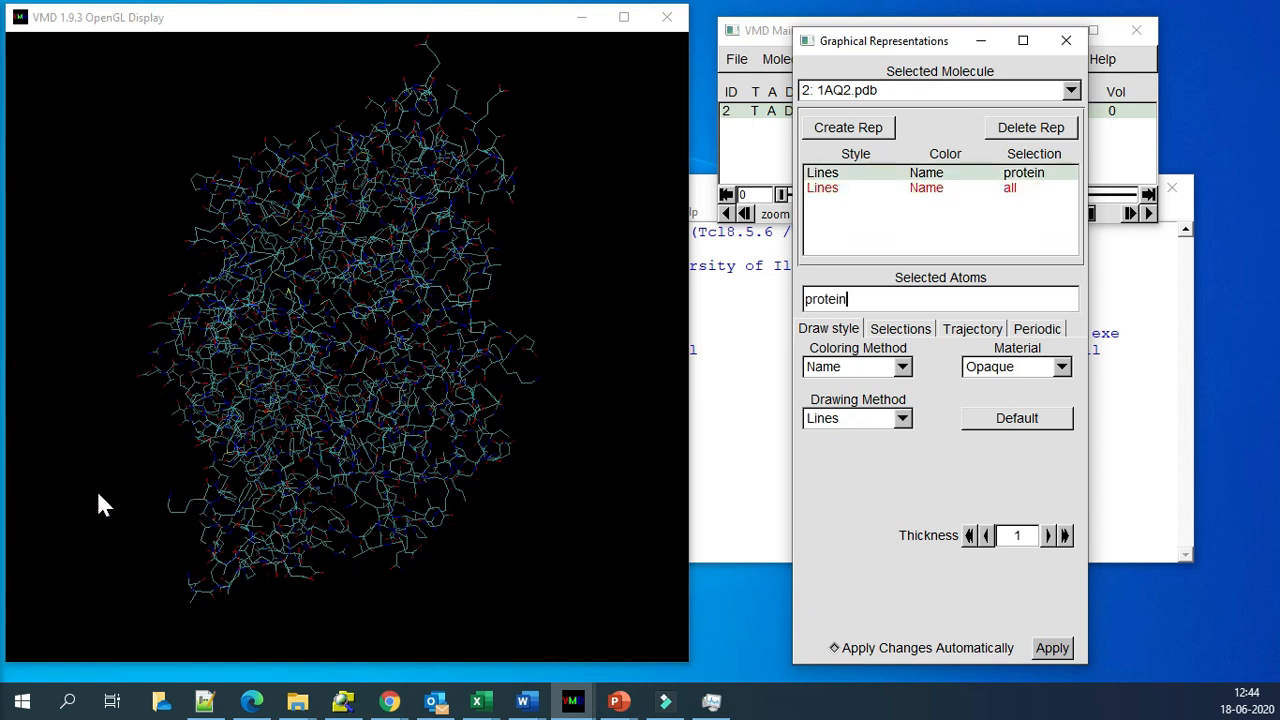
Step: Try the coloring methods Chain, ResName and Secondary Structure on the protein representation
click(857, 366)
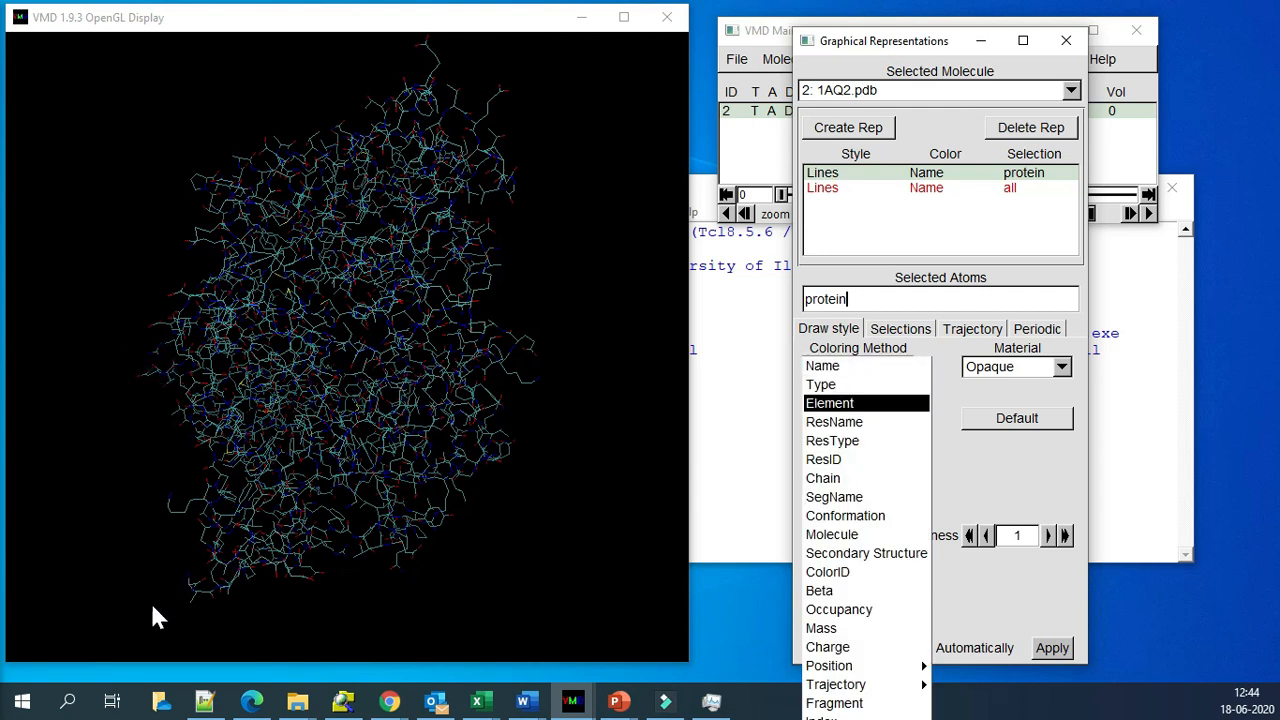
click(823, 478)
click(857, 366)
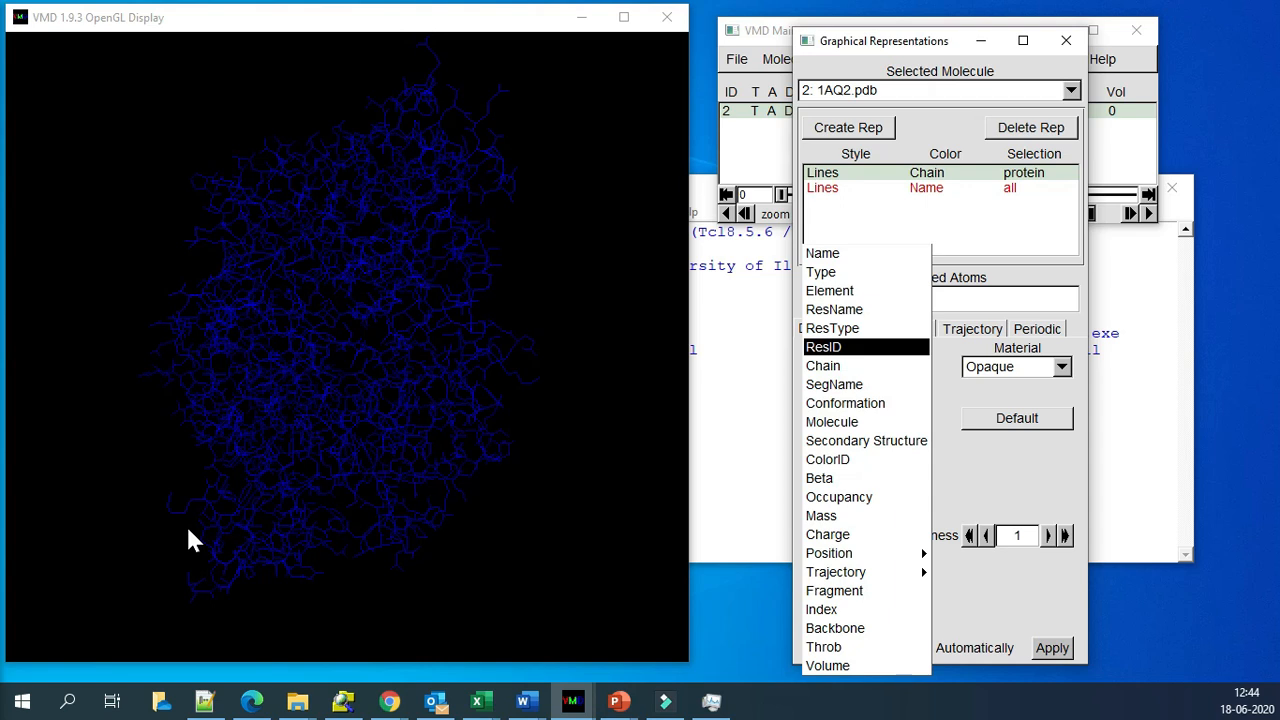
click(834, 309)
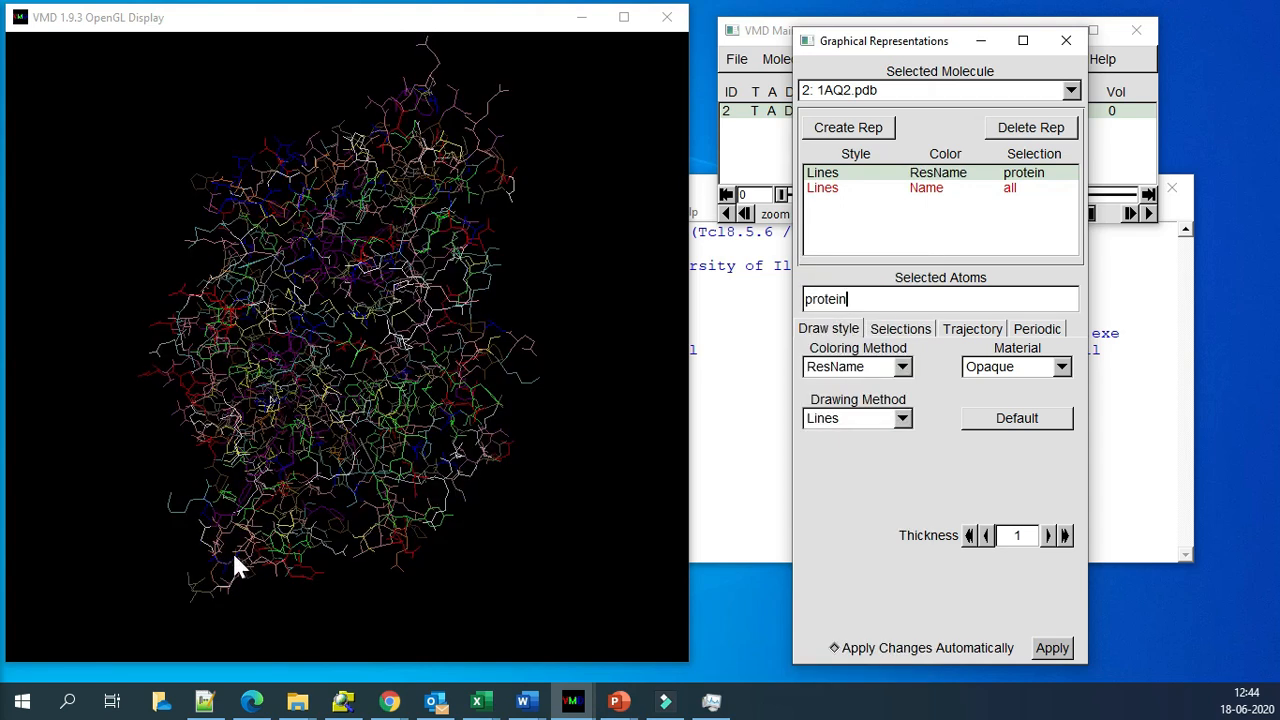
click(857, 366)
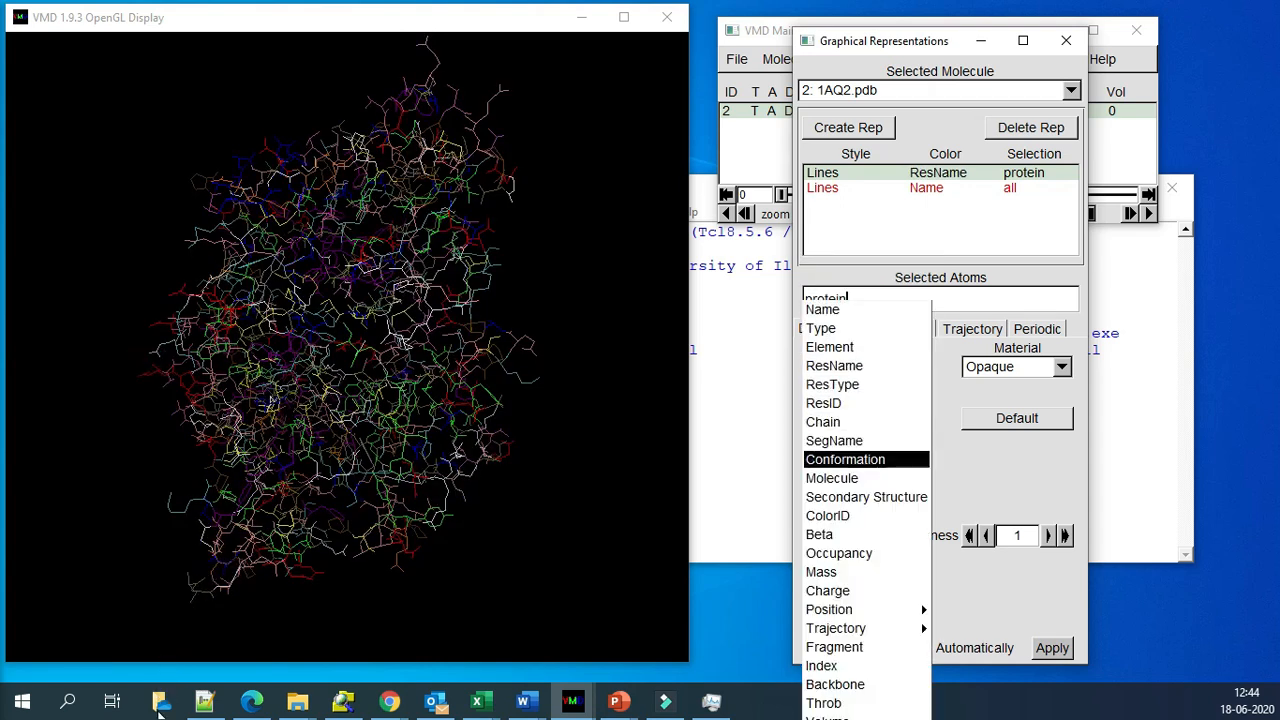
click(866, 497)
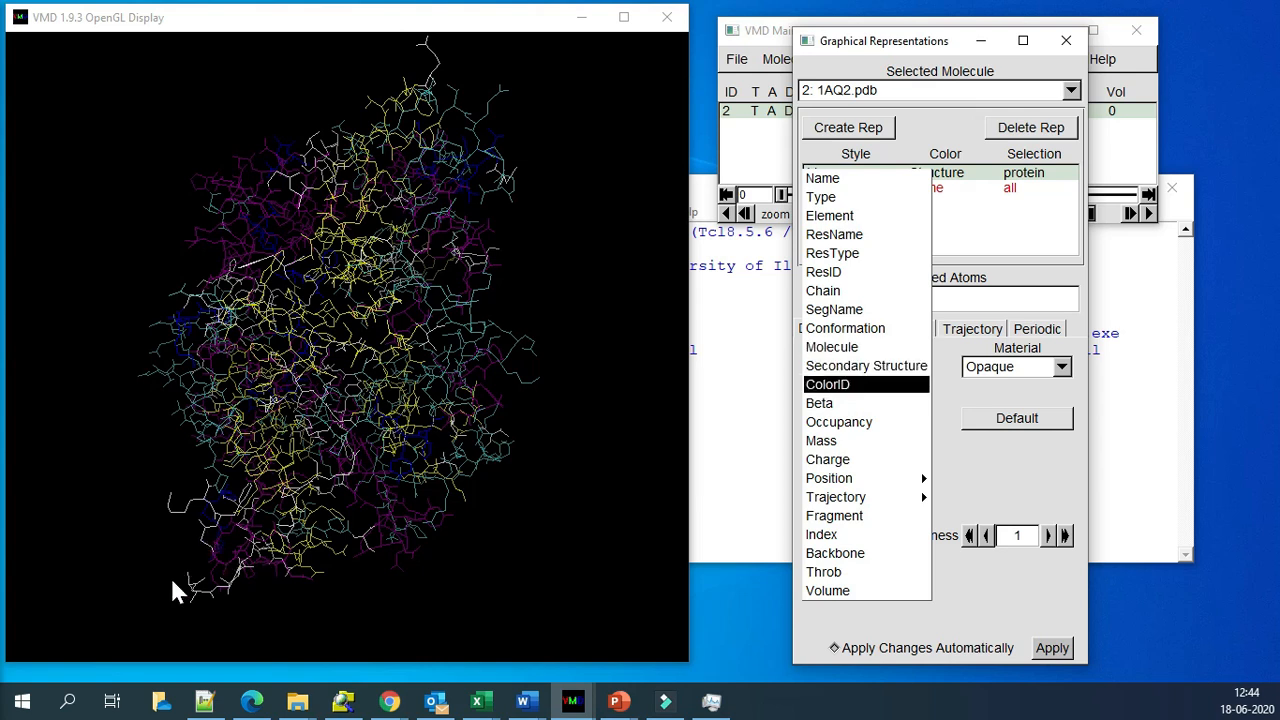
Step: Set the protein representation's coloring method to ColorID with color 1
key(Return)
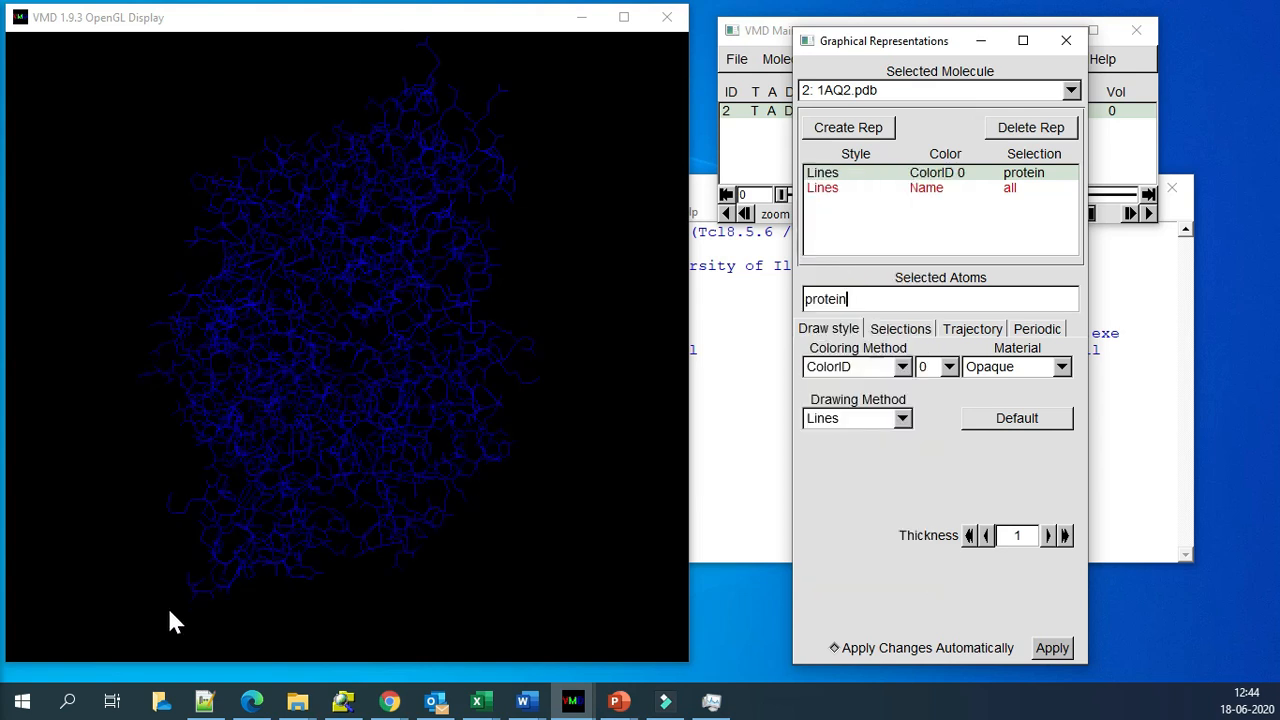
click(949, 366)
click(958, 386)
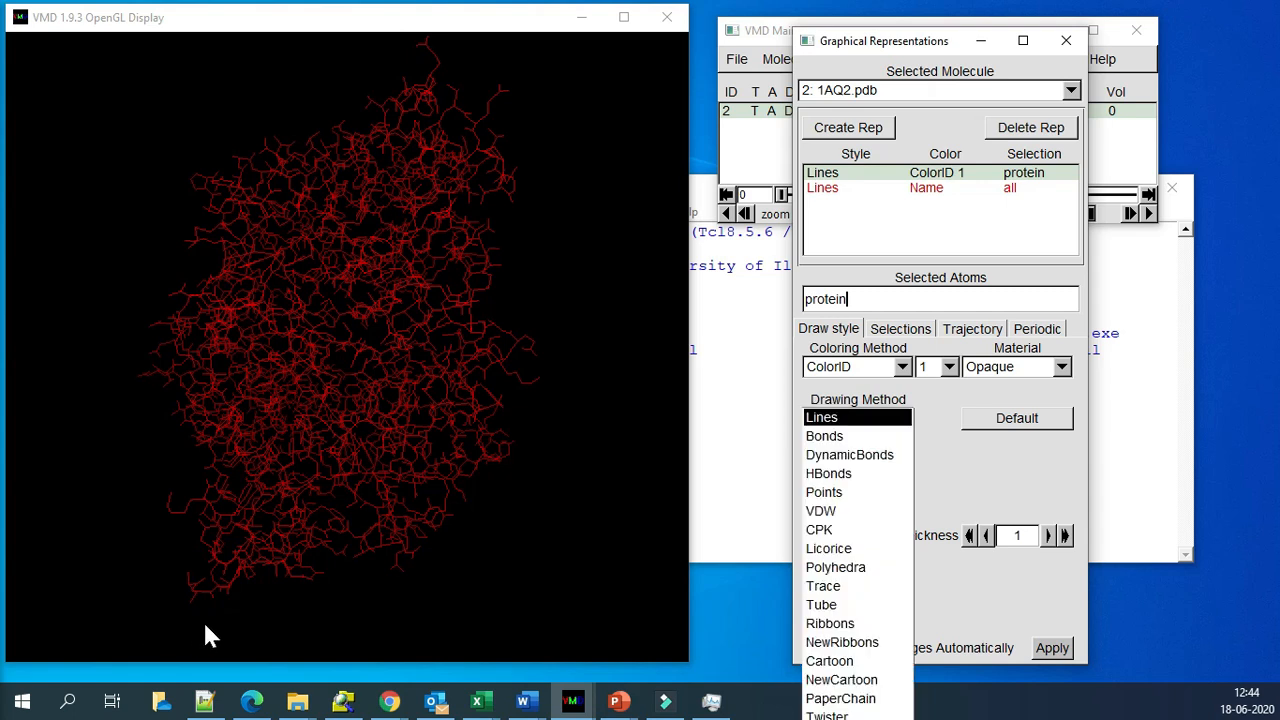
Step: Try the drawing methods Bonds, VDW and CPK on the protein representation
click(825, 436)
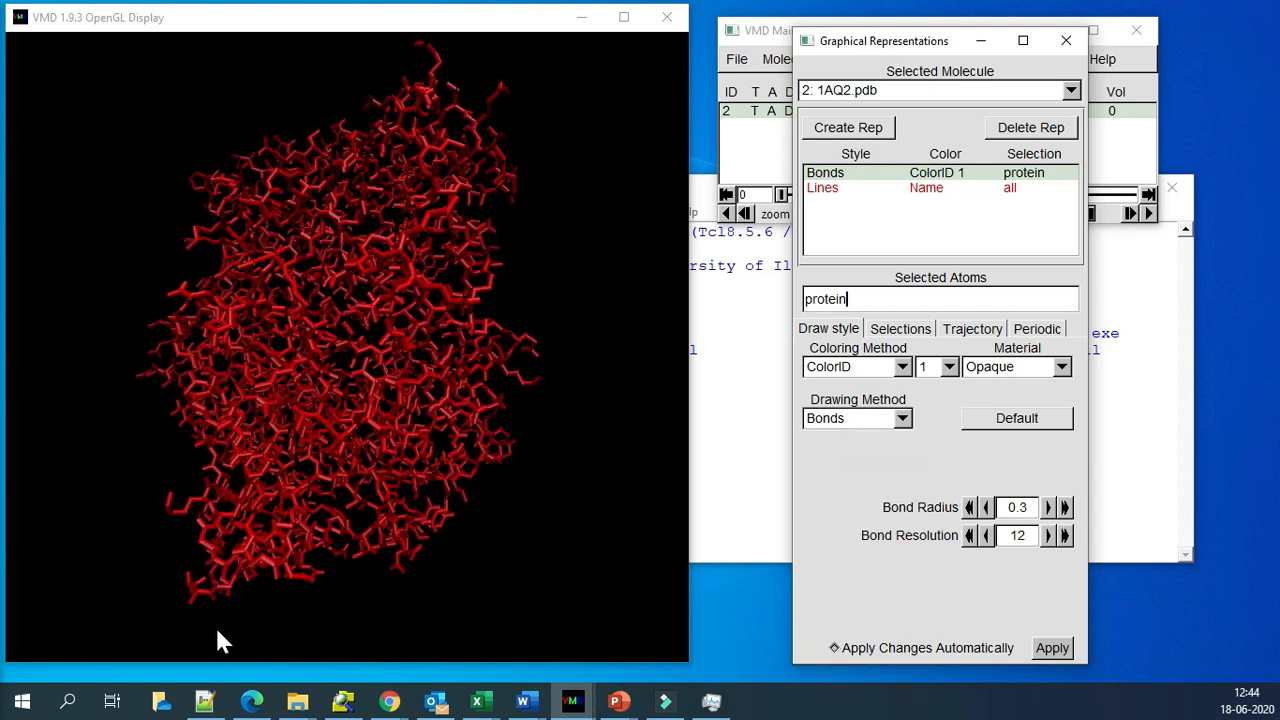
click(857, 418)
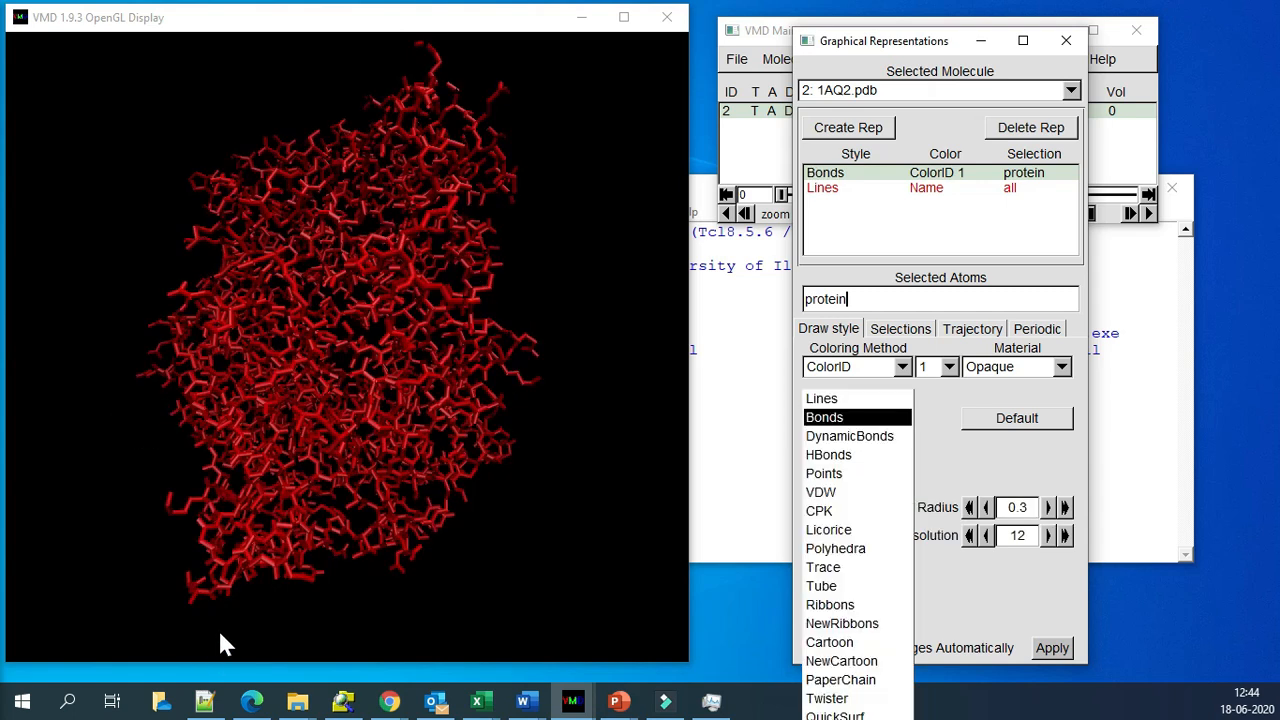
click(821, 492)
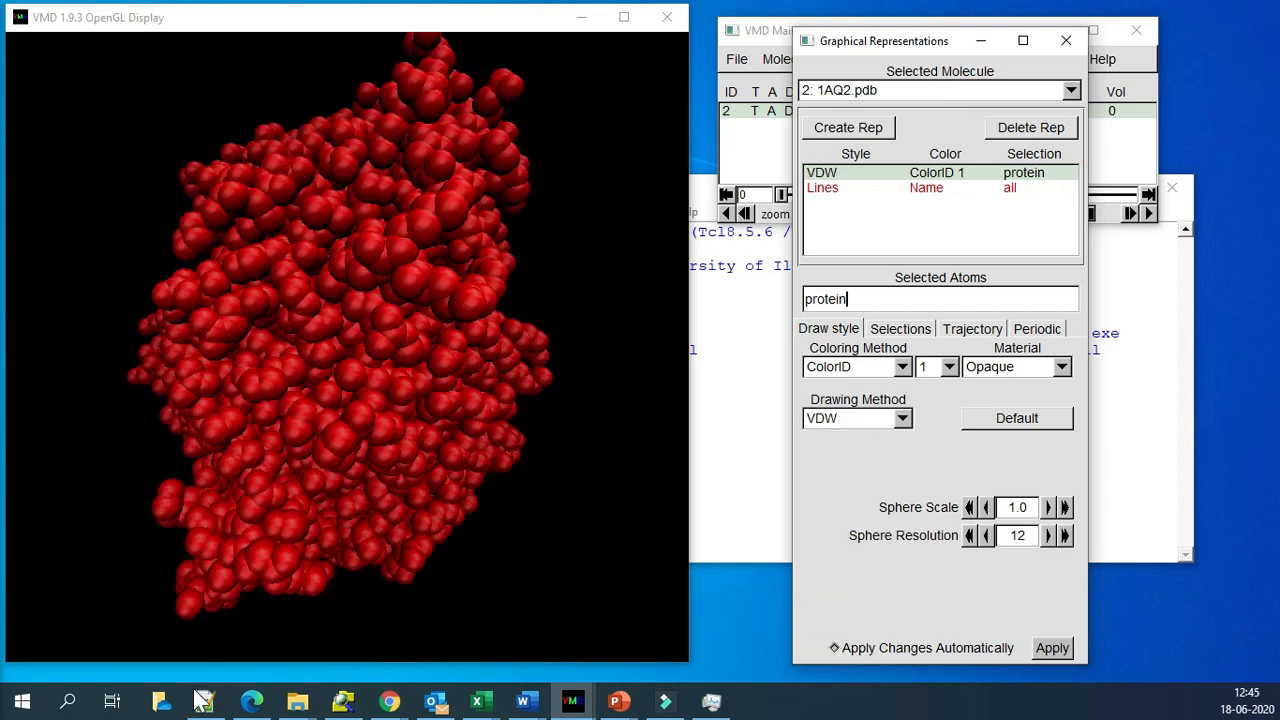
click(857, 418)
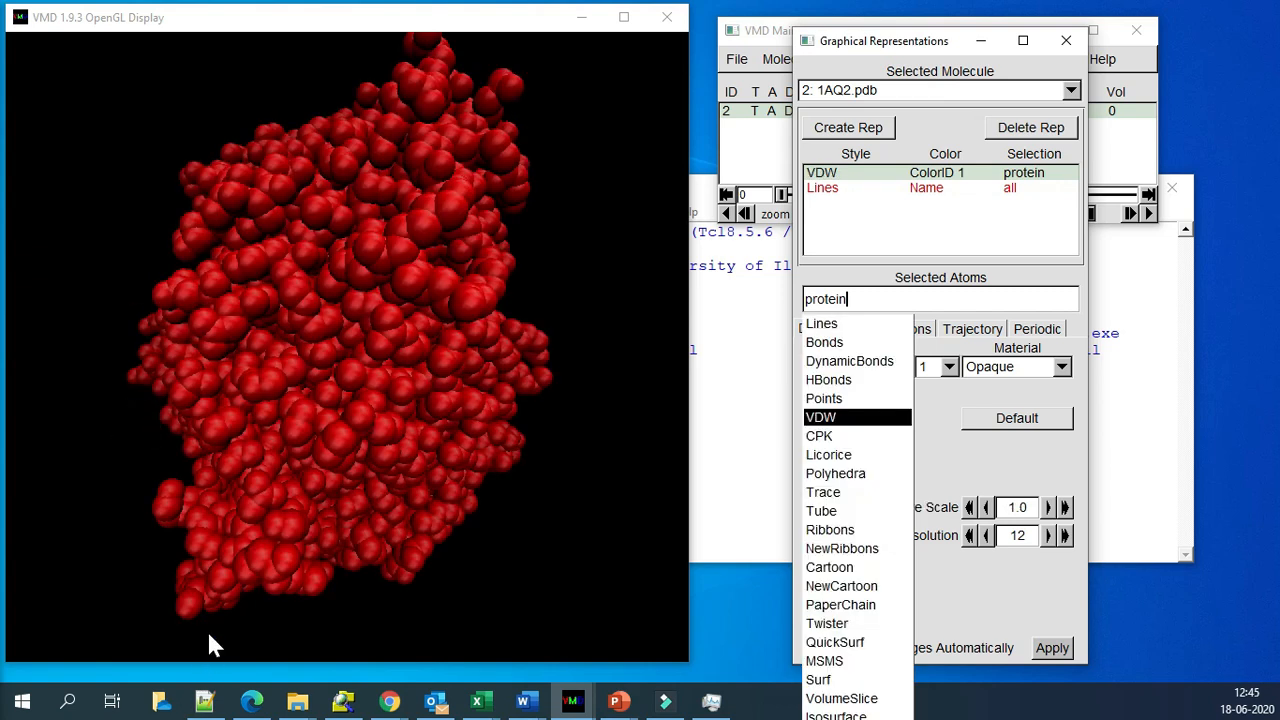
click(819, 436)
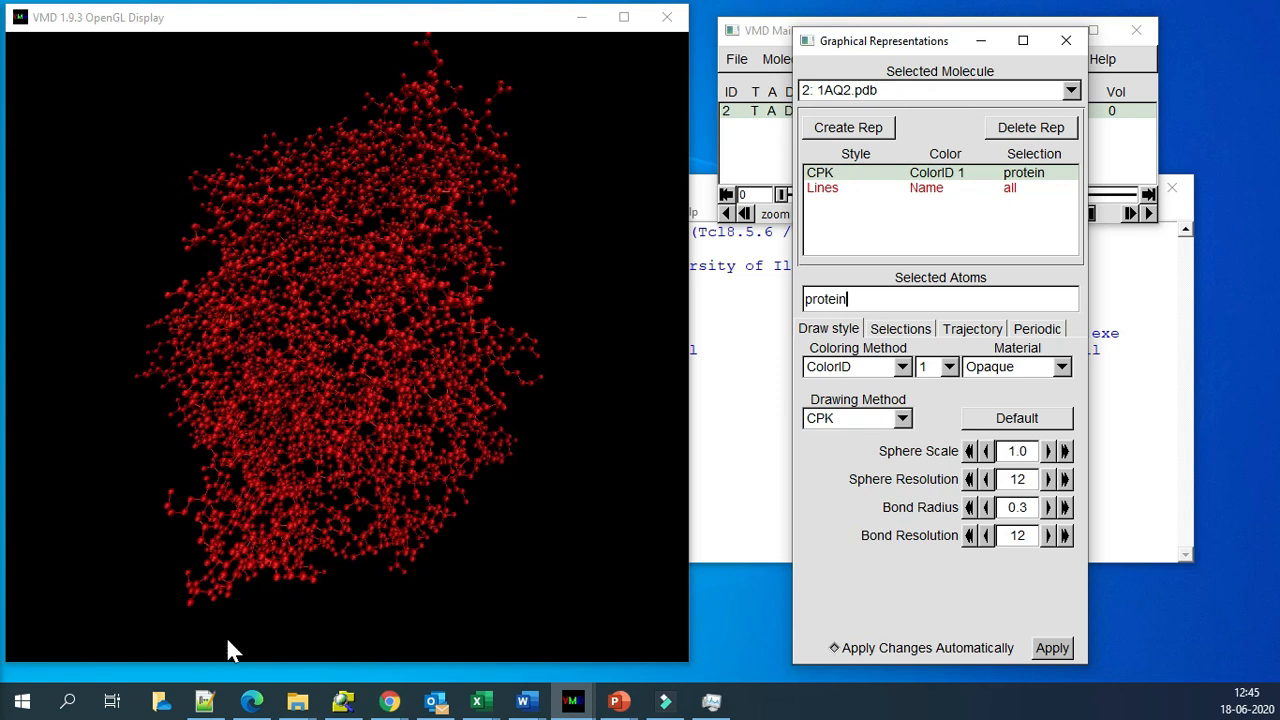
Step: Set the protein representation's drawing method to NewCartoon
click(857, 418)
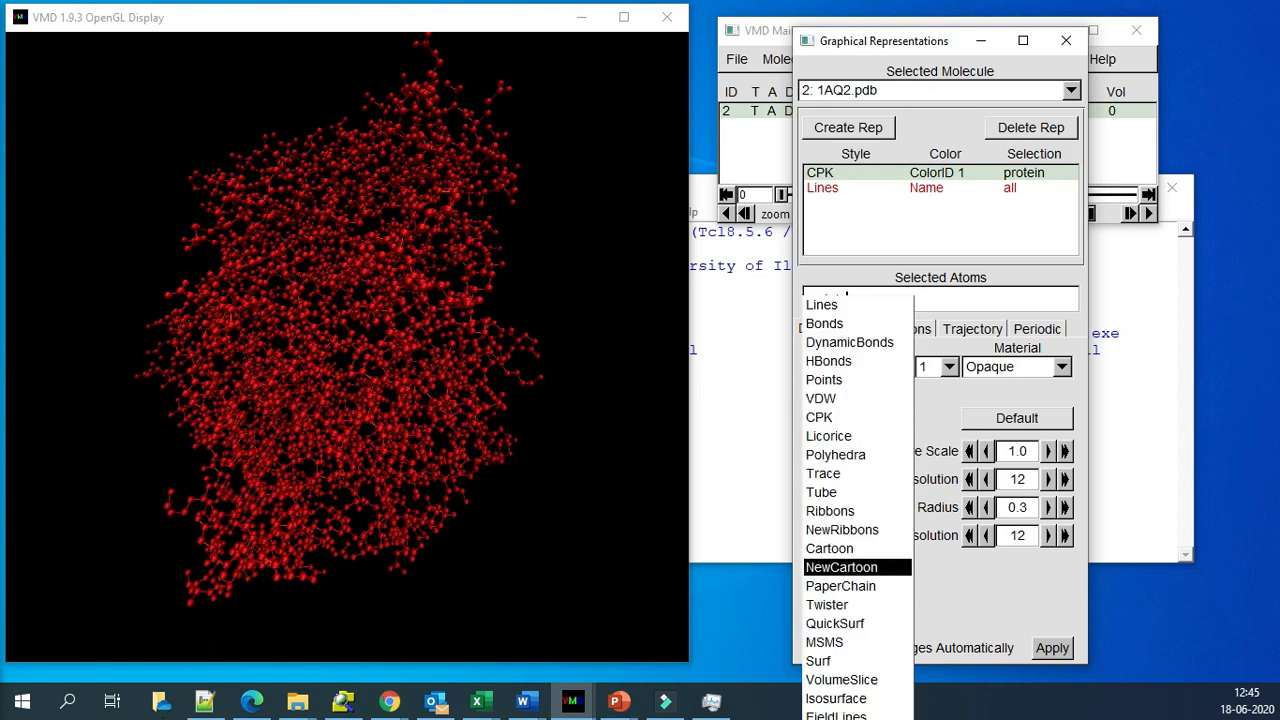
click(841, 567)
mouse_move(345, 345)
mouse_down()
mouse_move(385, 290)
mouse_move(330, 330)
mouse_move(341, 332)
mouse_up()
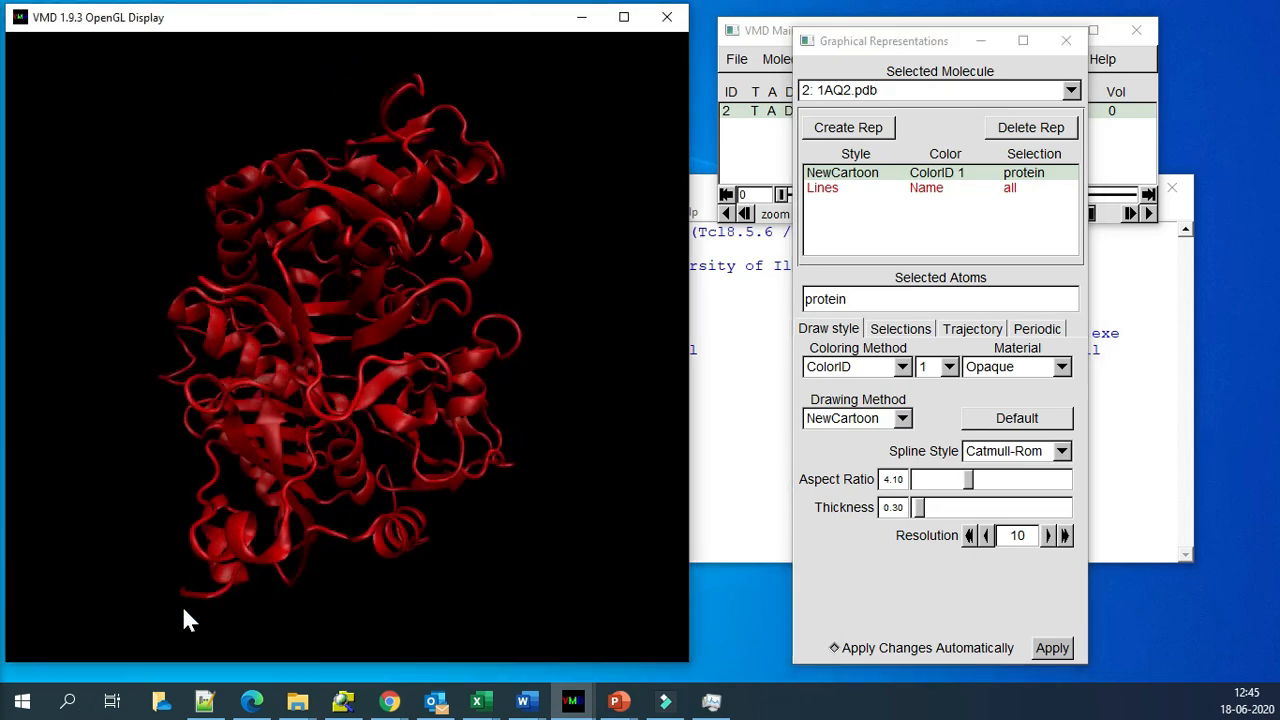
Step: Color the protein cartoon by Secondary Structure and return its coloring method to ColorID 1
click(857, 366)
click(866, 347)
drag(345, 345, 126, 549)
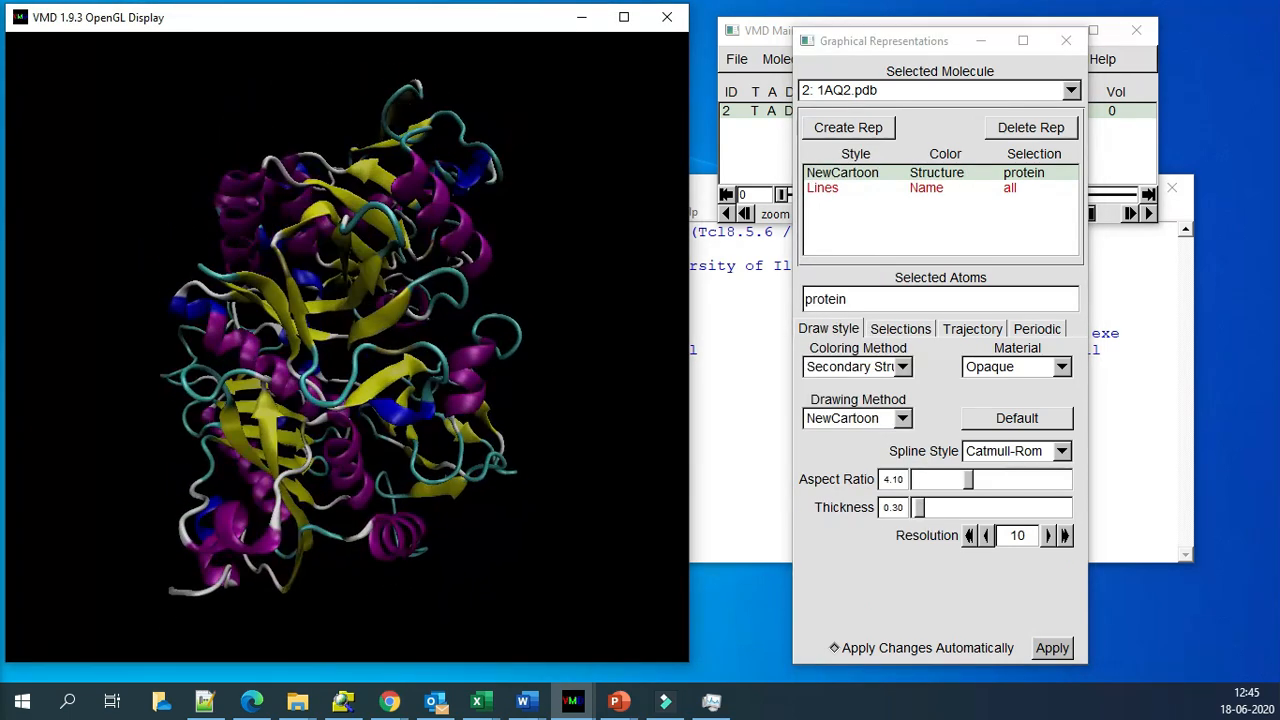
click(857, 366)
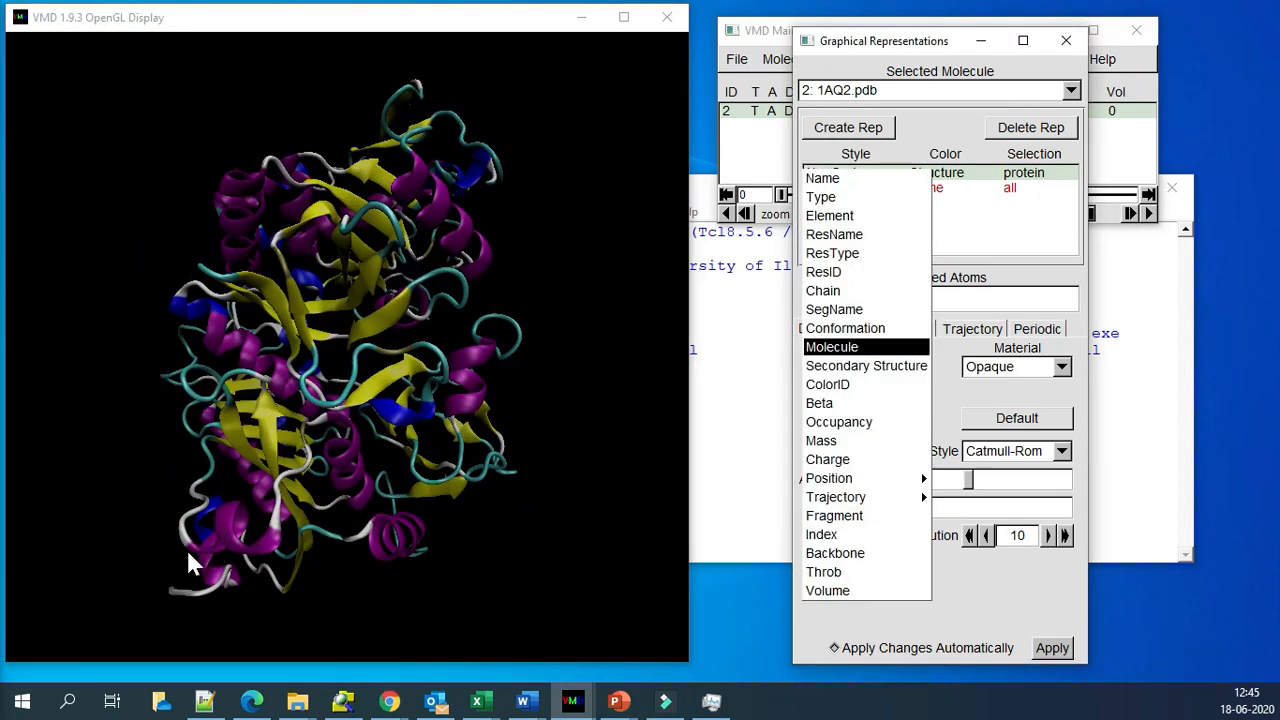
click(857, 384)
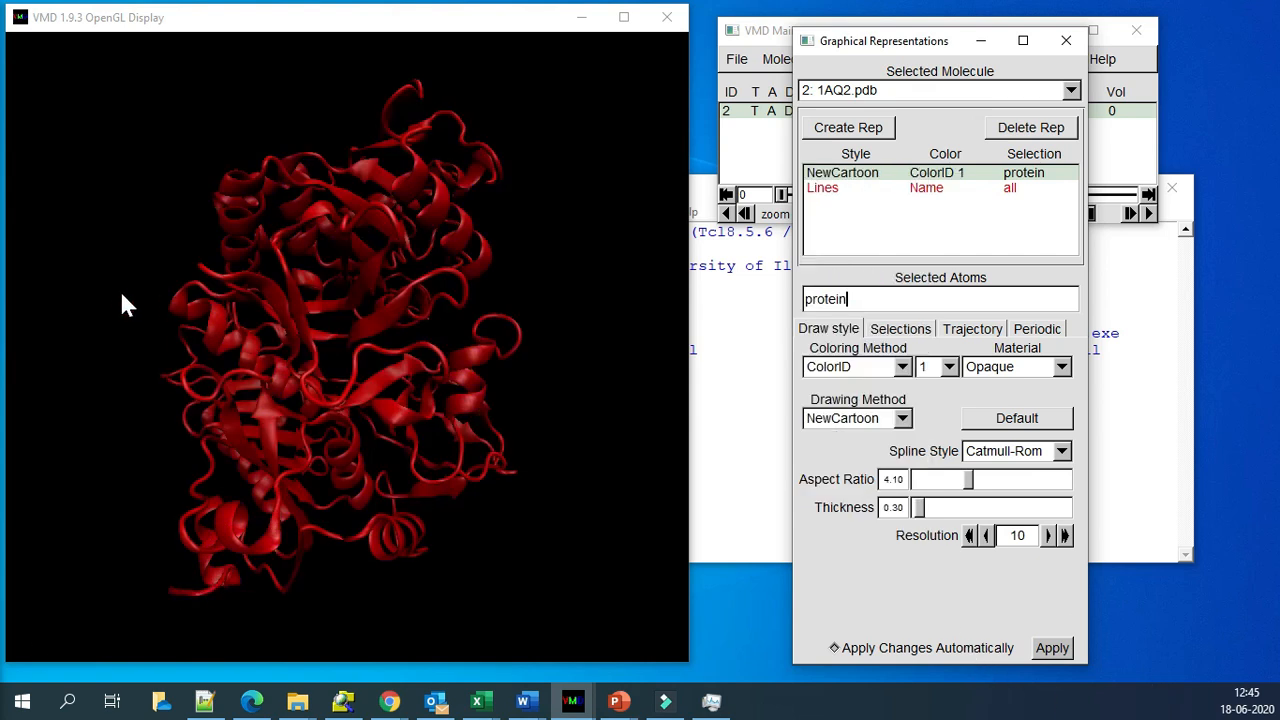
Step: Turn the hidden all-atoms Lines representation back on and open its atom selection keywords
click(836, 187)
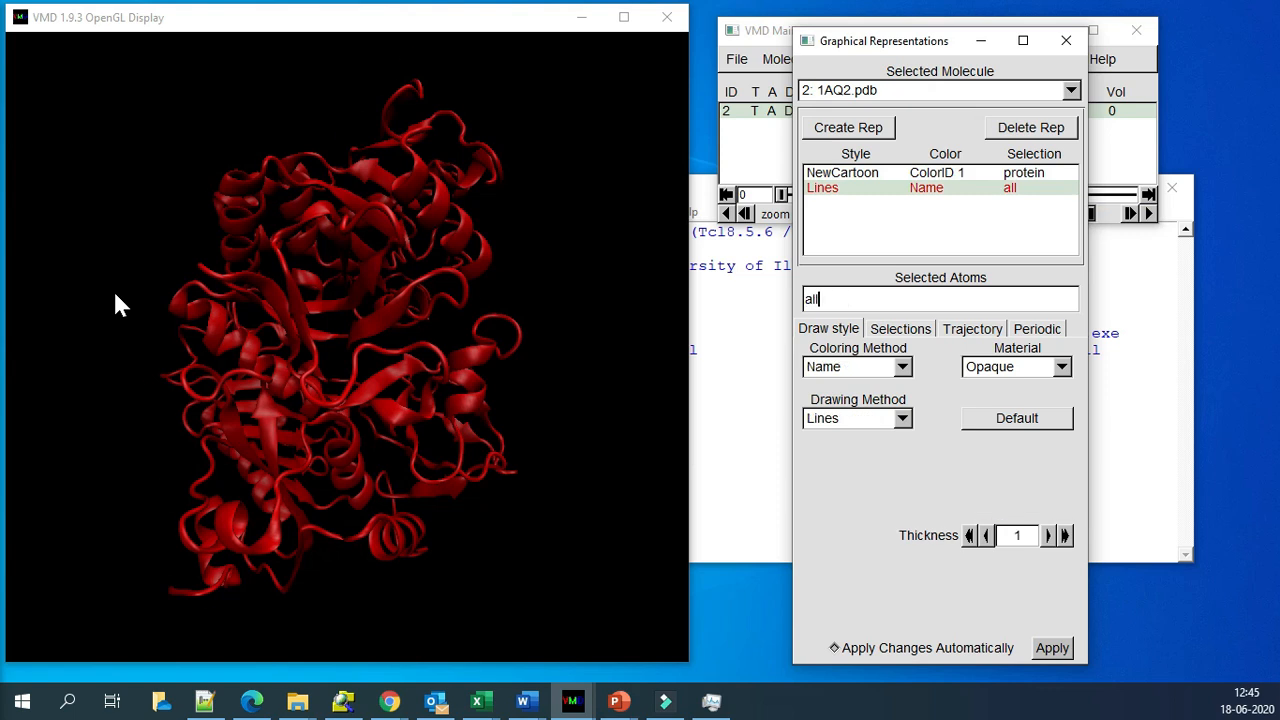
double_click(812, 298)
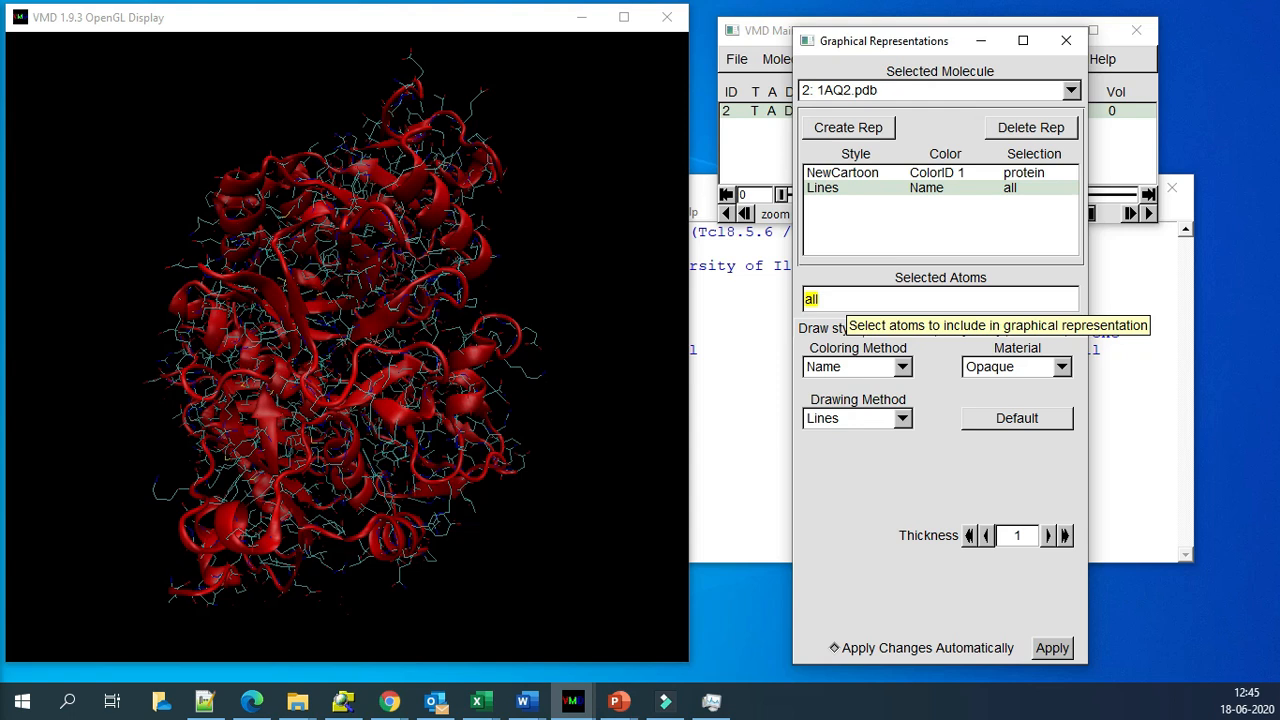
click(163, 296)
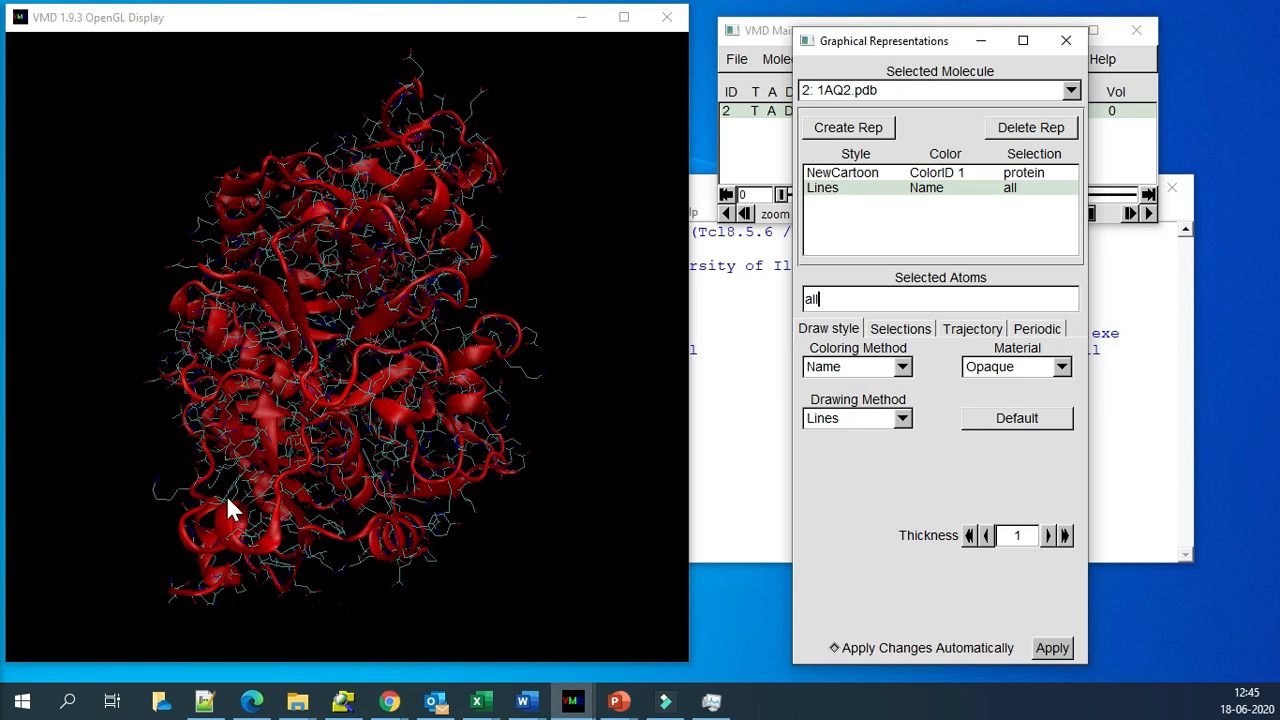
click(900, 328)
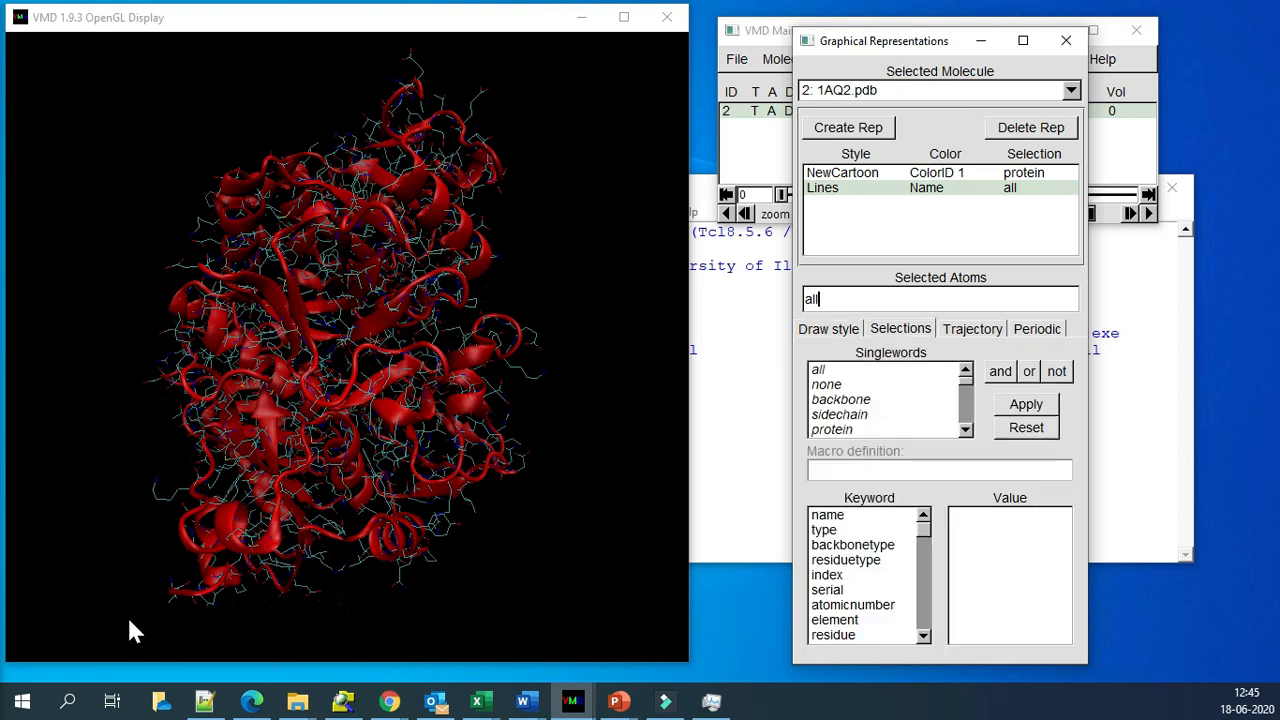
Step: Replace the all selection of the Lines representation with the resname keyword and bring up its available residue names
drag(900, 40, 885, 28)
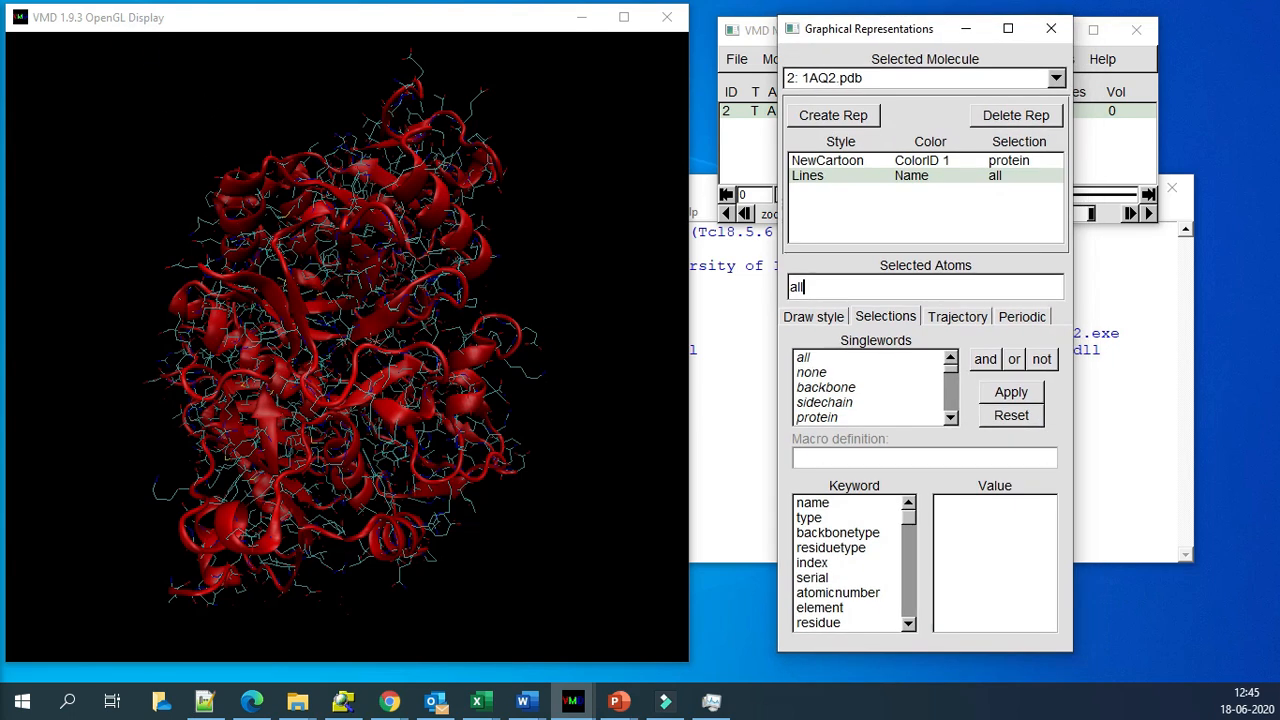
click(908, 623)
click(908, 623)
click(908, 623)
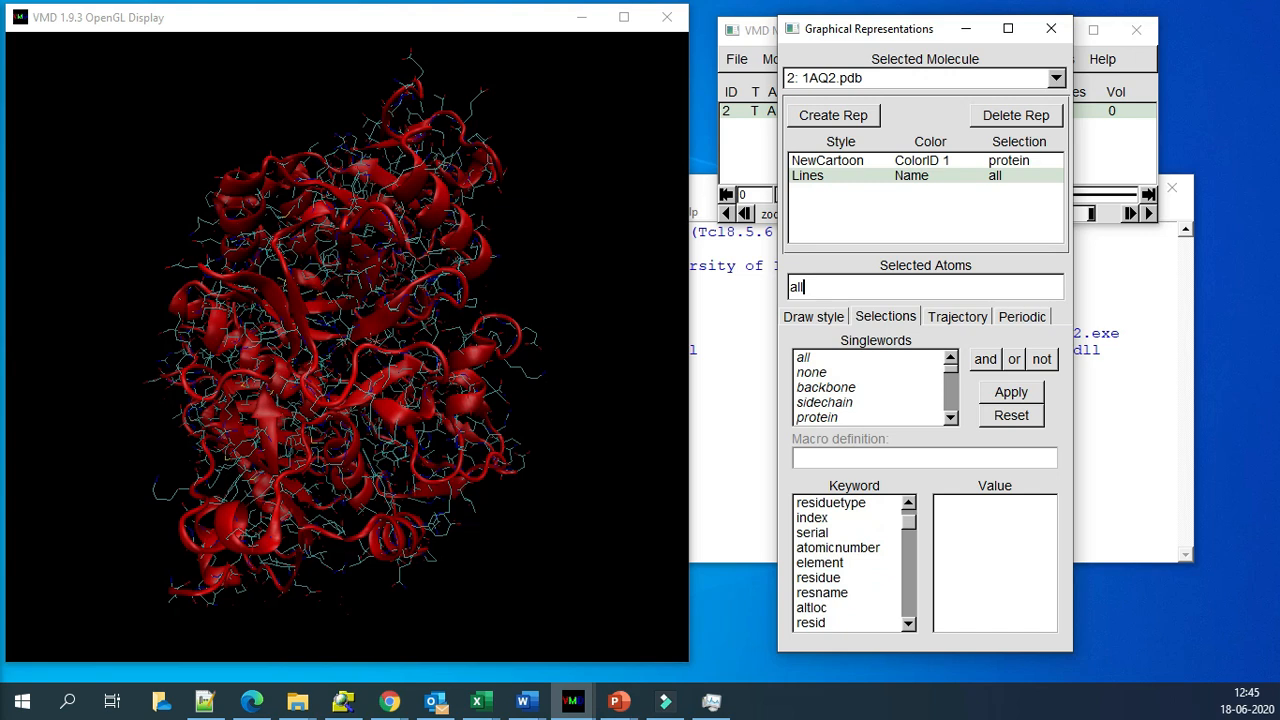
double_click(822, 592)
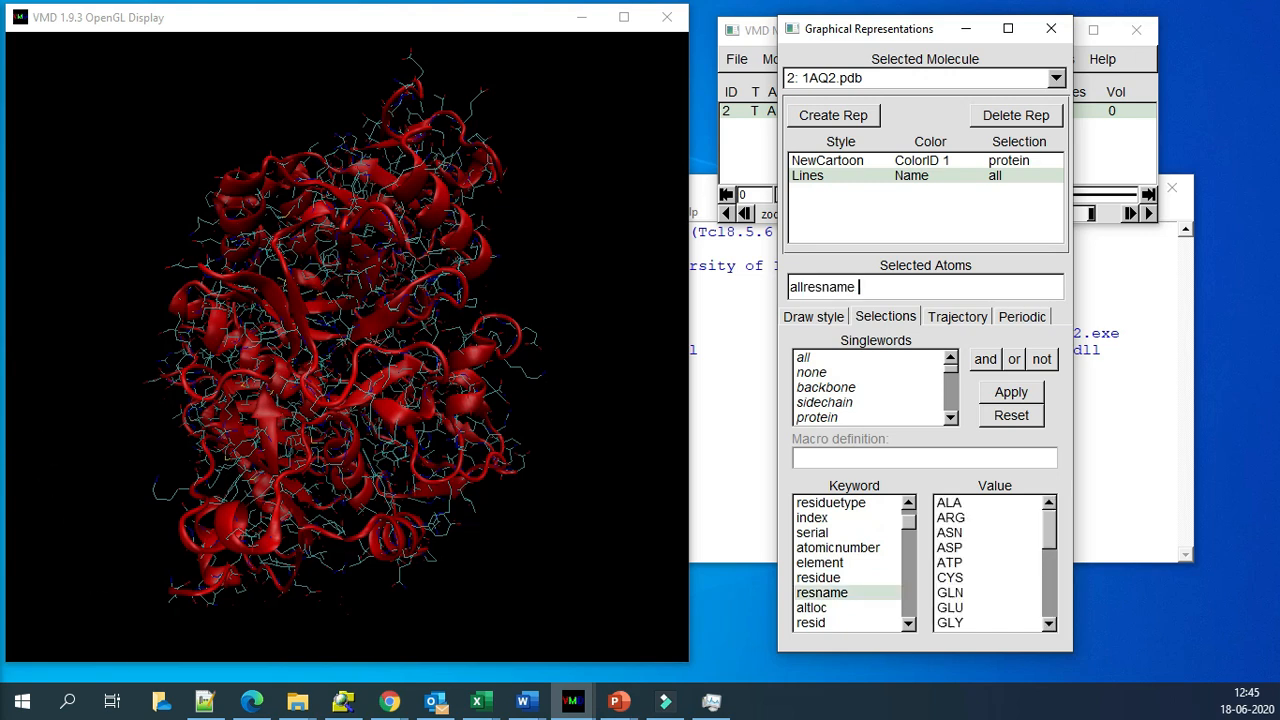
drag(789, 287, 803, 287)
key(BackSpace)
drag(844, 287, 789, 287)
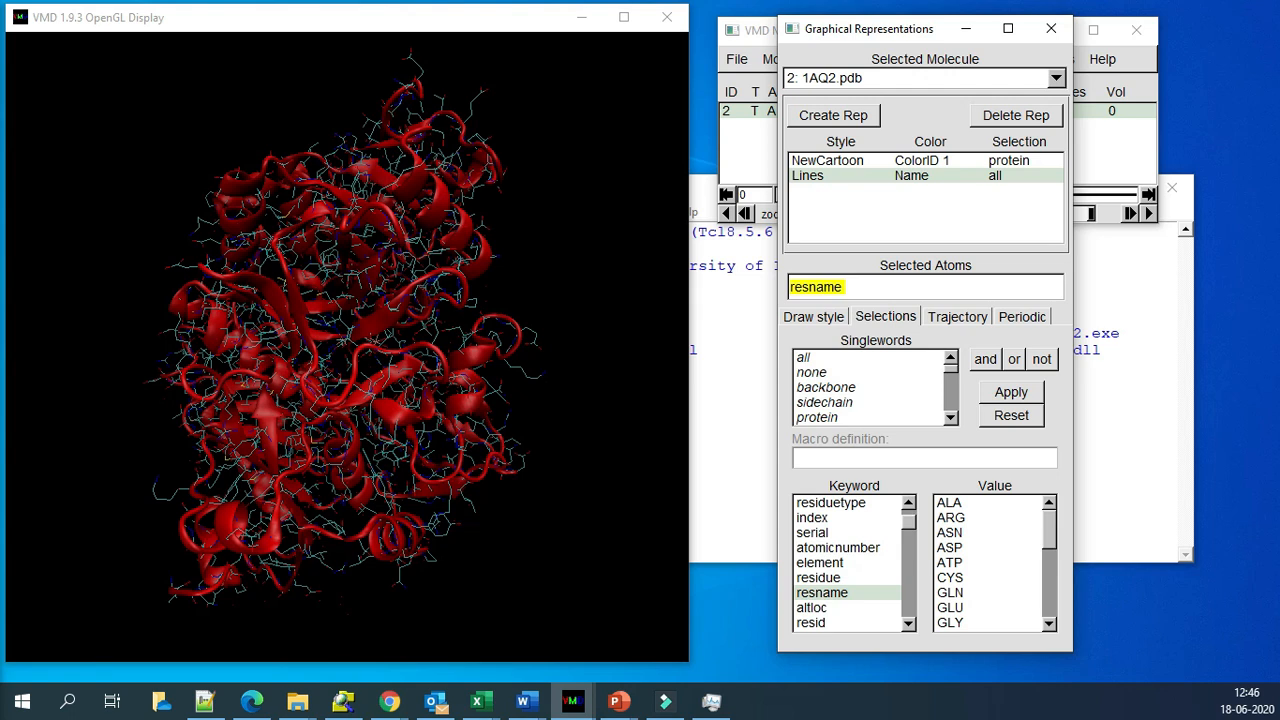
Step: Set the Lines representation's atom selection to resname ATP and apply it
click(950, 562)
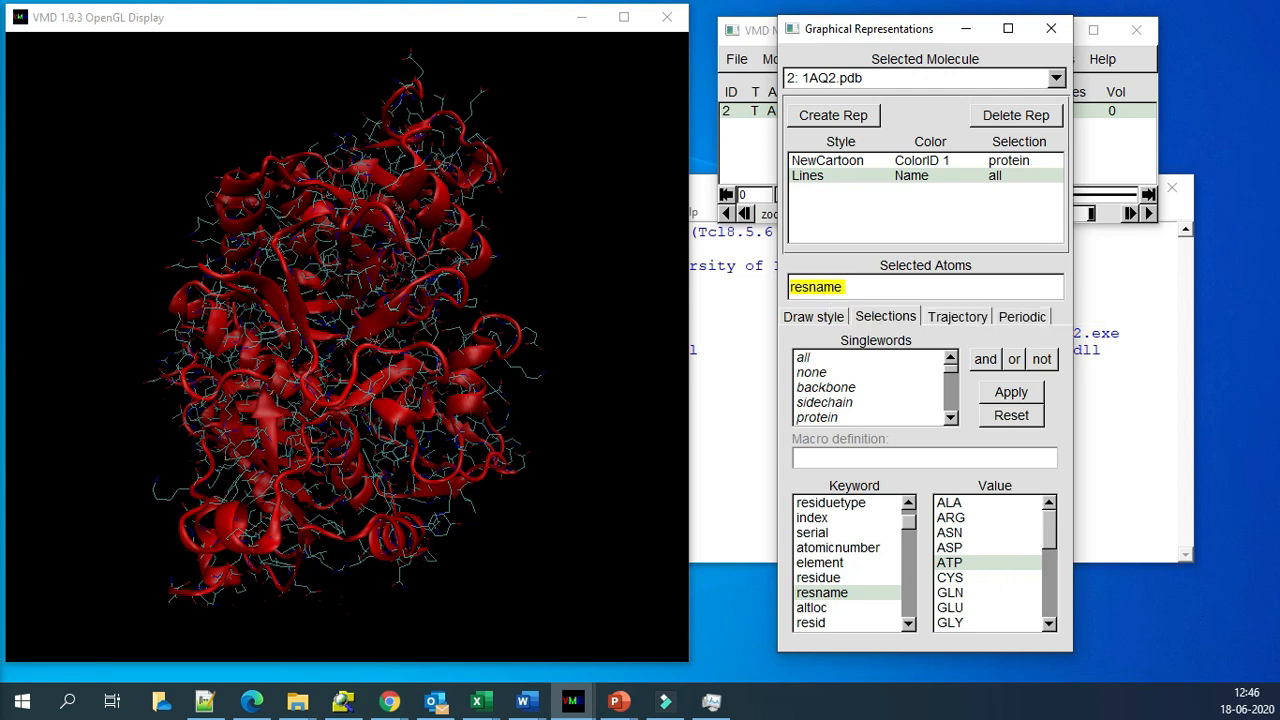
double_click(950, 562)
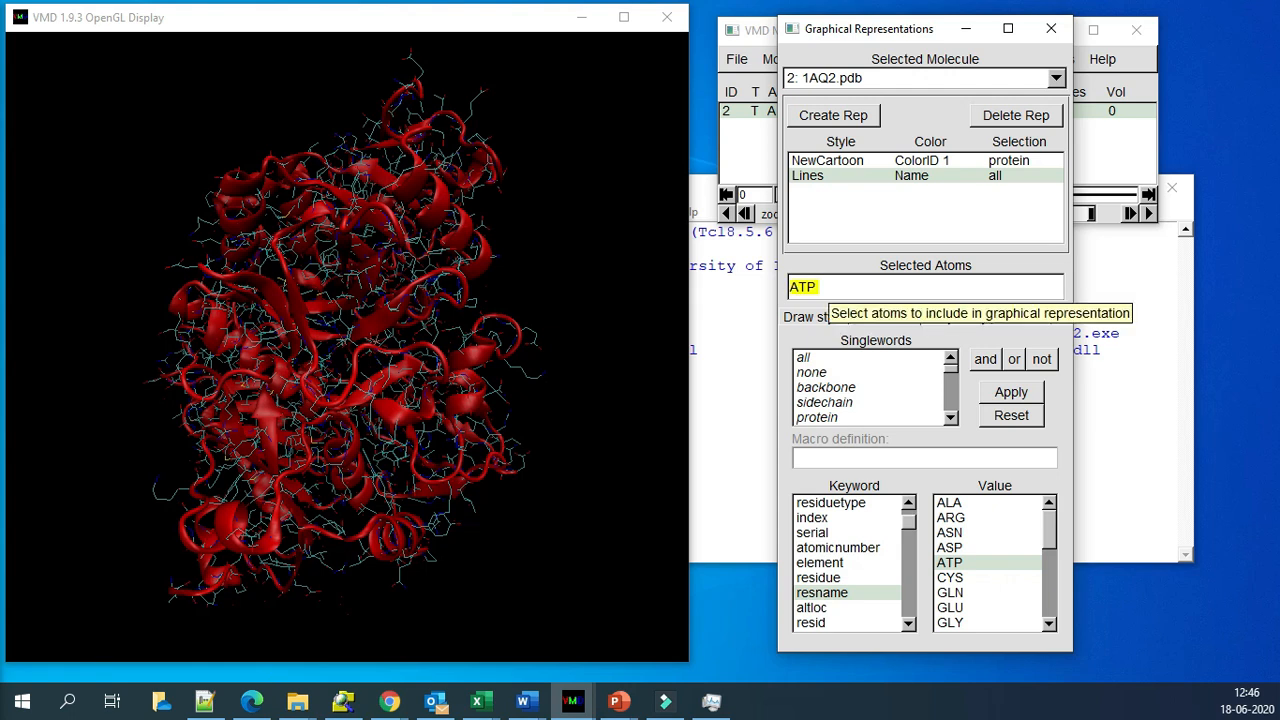
text(re)
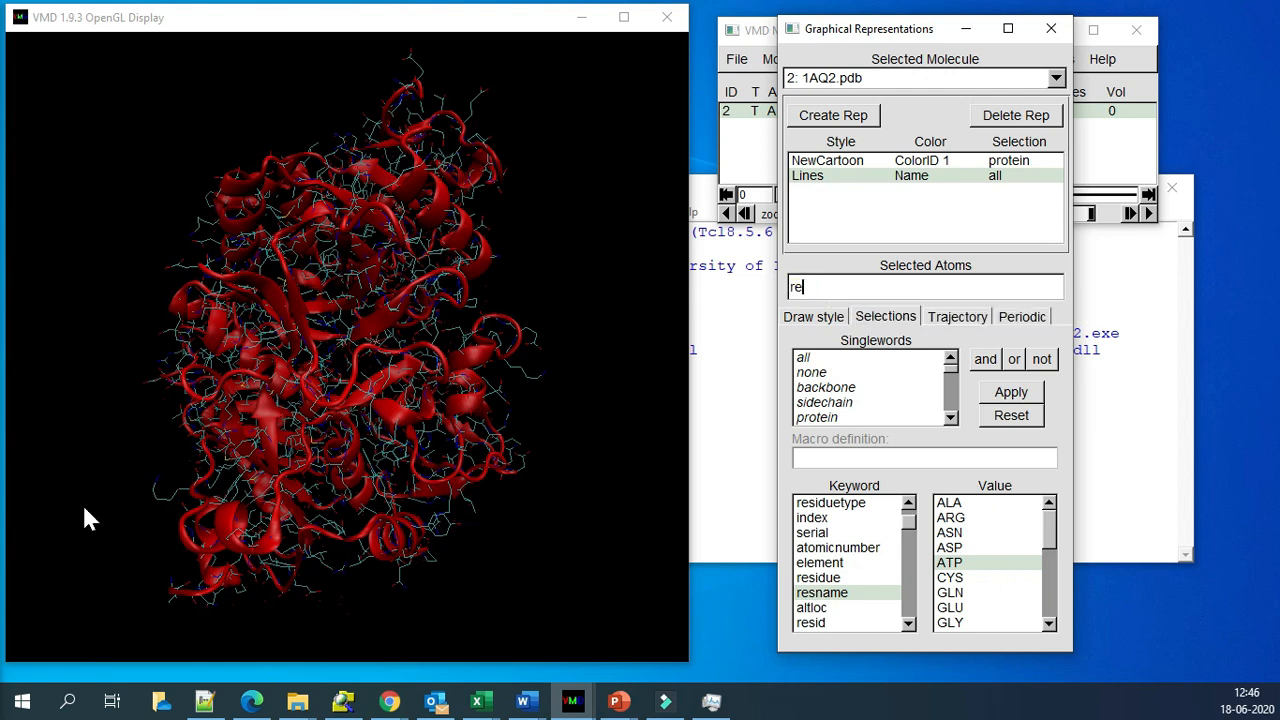
text(sname ATP)
key(Return)
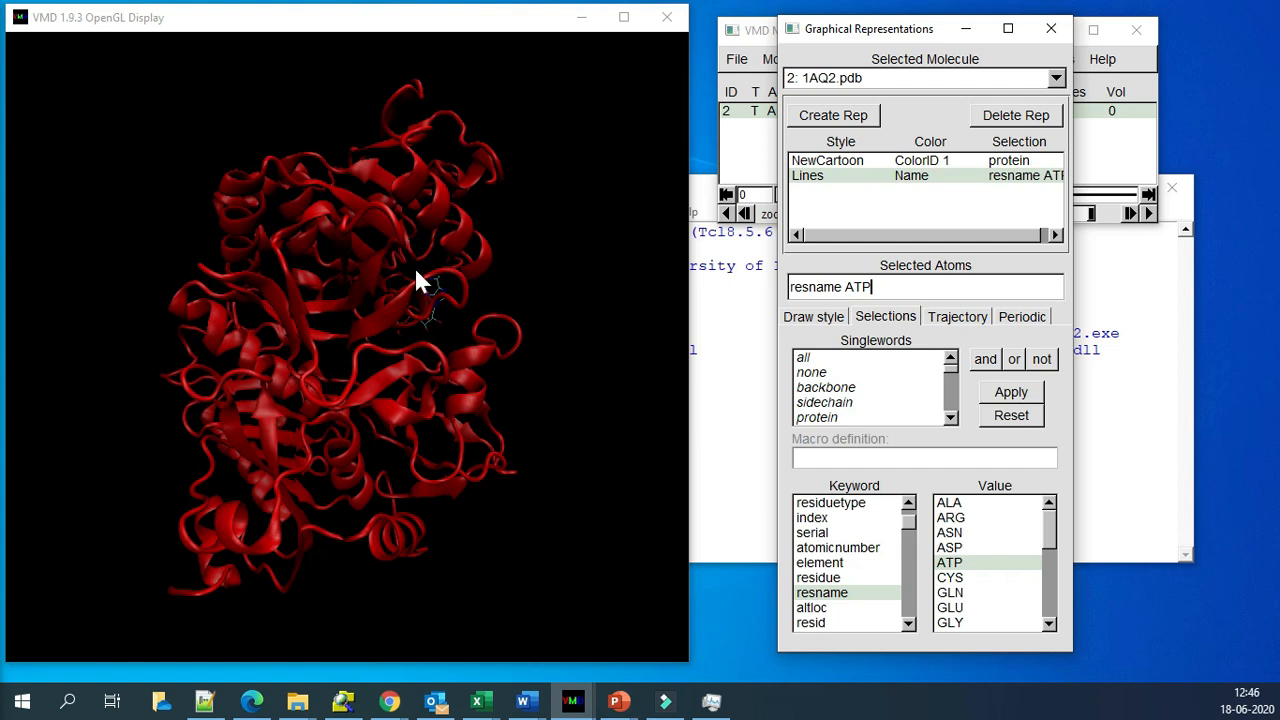
Step: Set the ATP representation's drawing method to Licorice and inspect the ligand inside the protein from several angles
drag(468, 266, 666, 257)
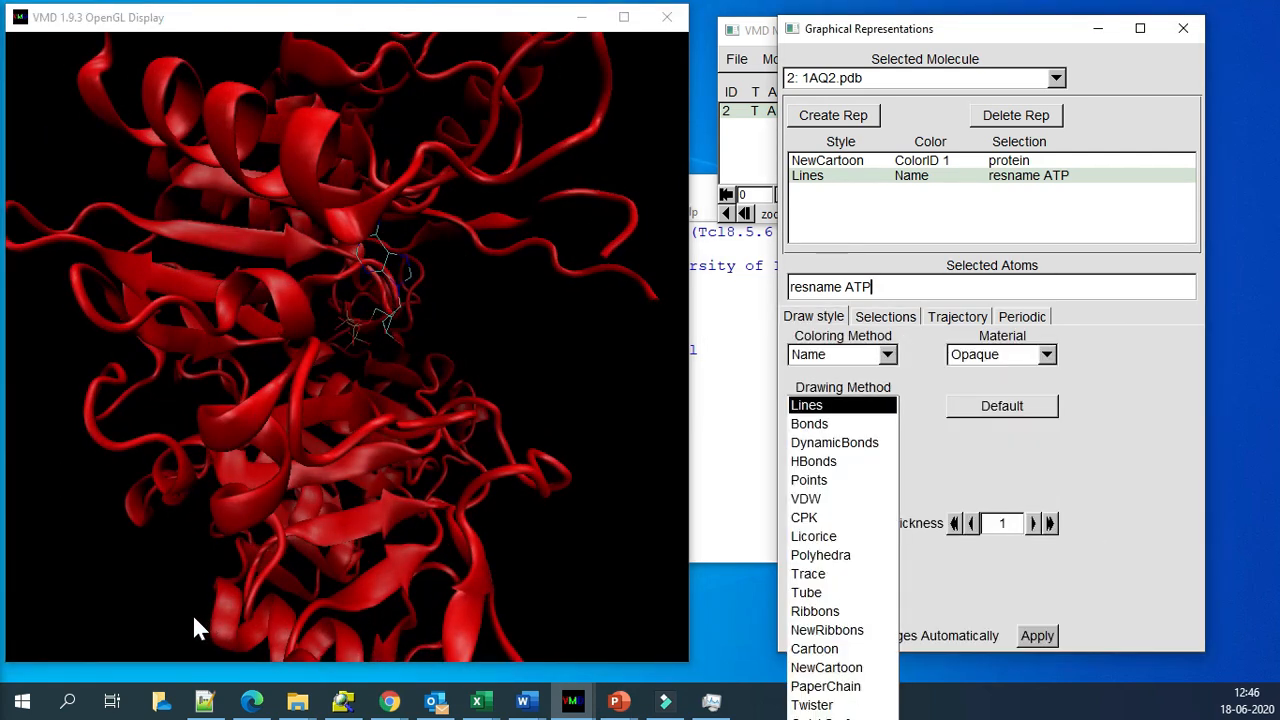
click(813, 536)
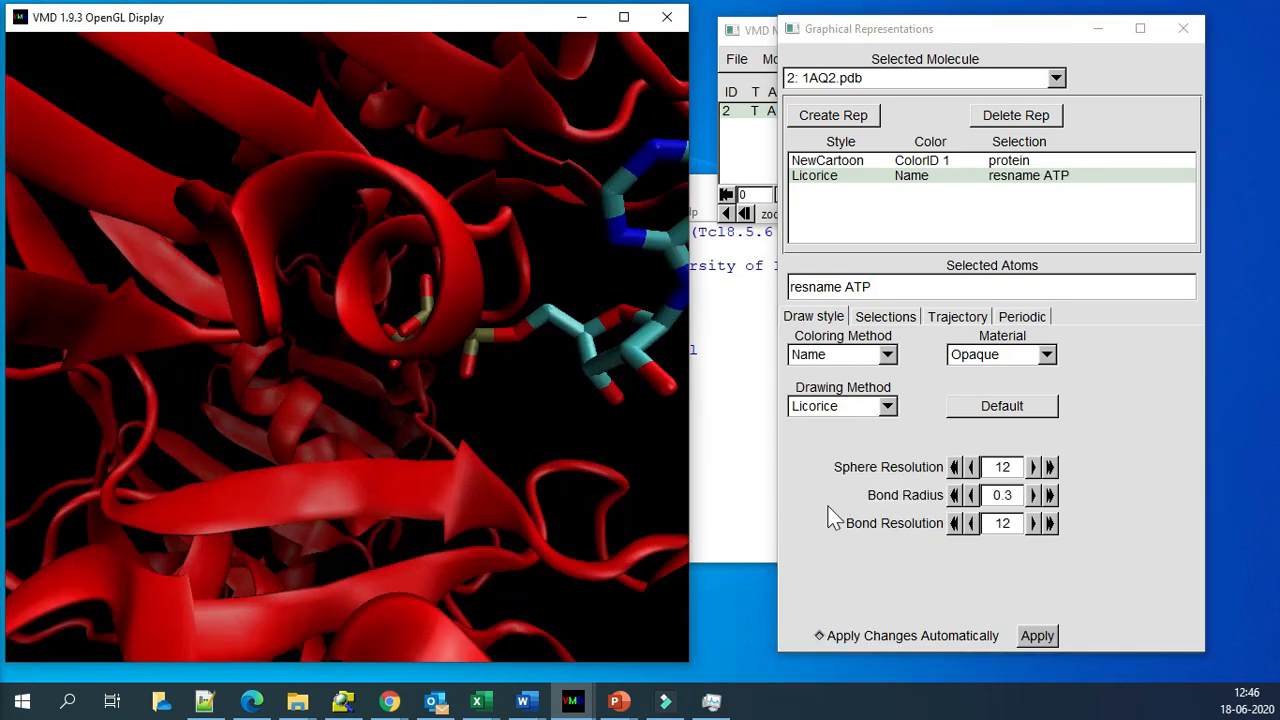
drag(909, 514, 508, 588)
Step: Hide the protein cartoon, move the ATP molecule fully into view and clear stray letters from the protein selection text
double_click(827, 160)
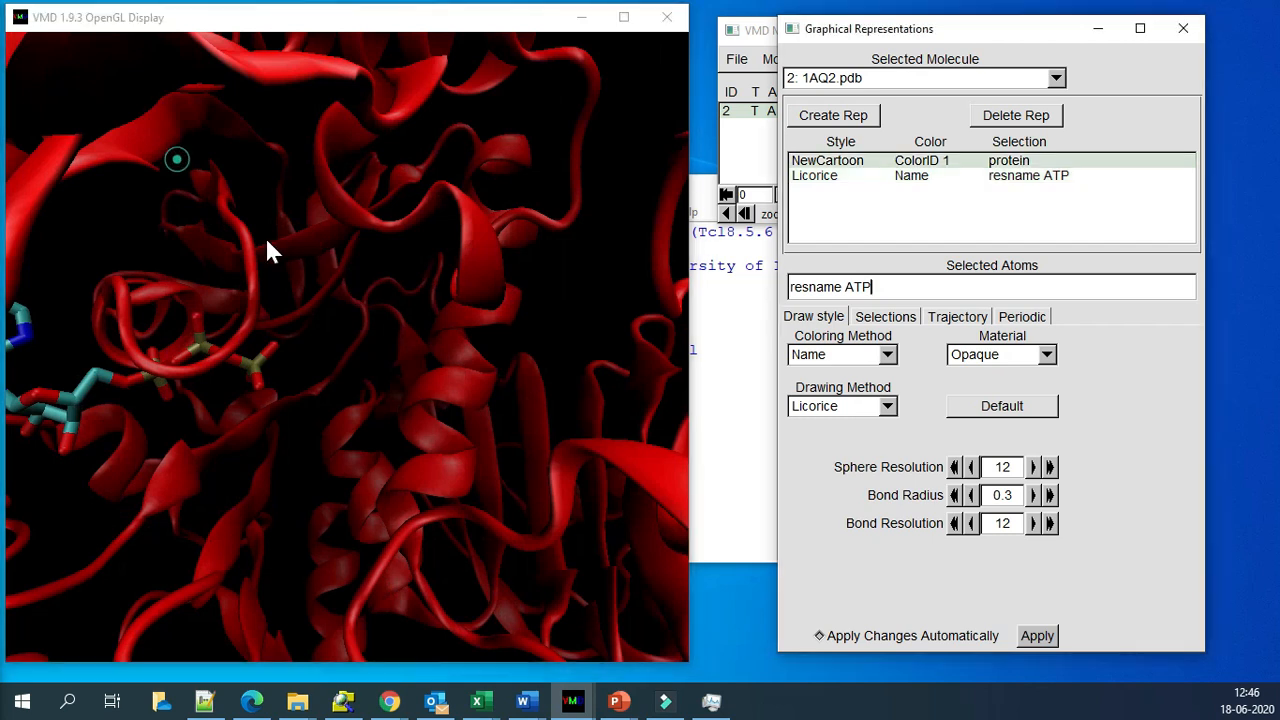
text(tein)
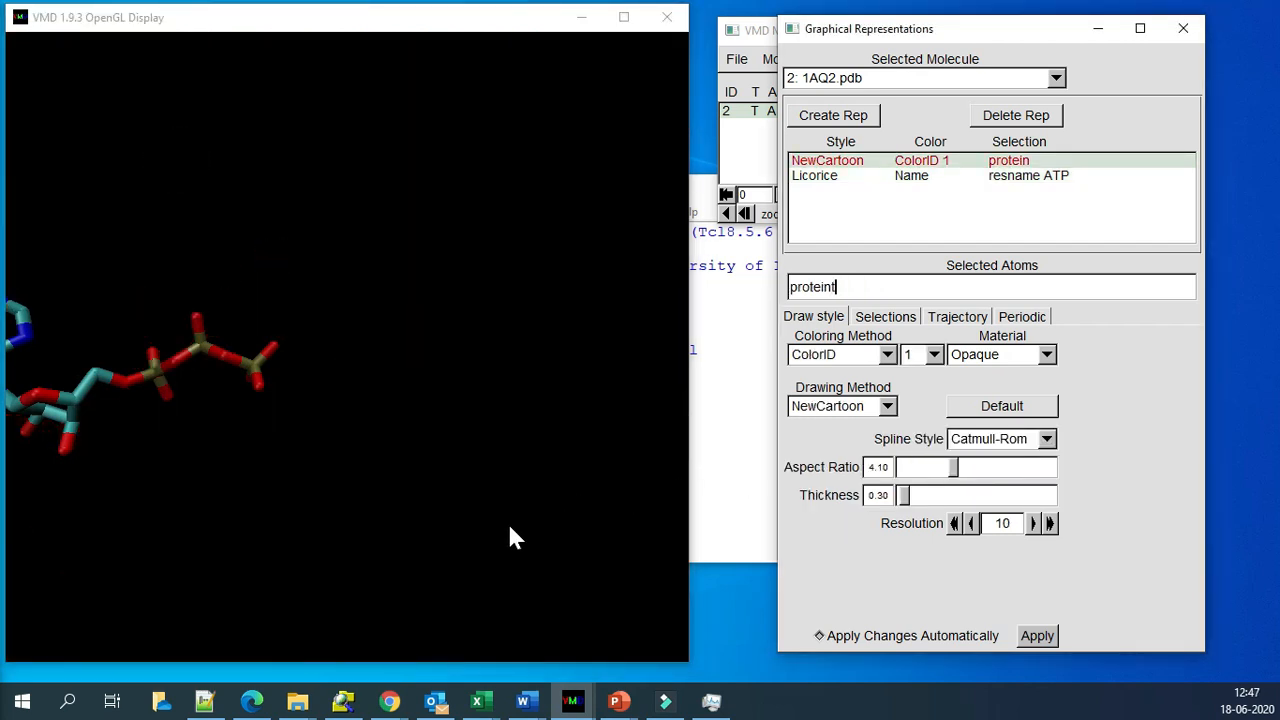
text(t)
drag(505, 519, 706, 503)
key(t)
key(r)
drag(808, 523, 704, 554)
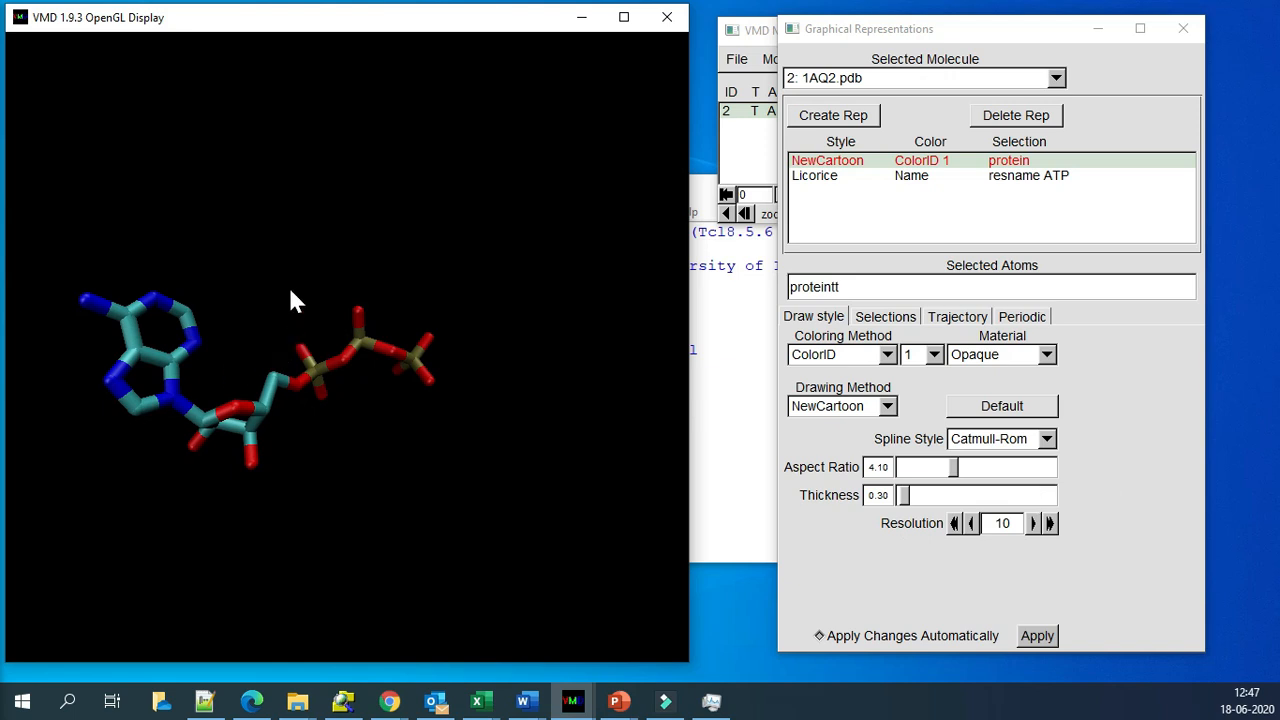
click(840, 287)
key(BackSpace)
key(BackSpace)
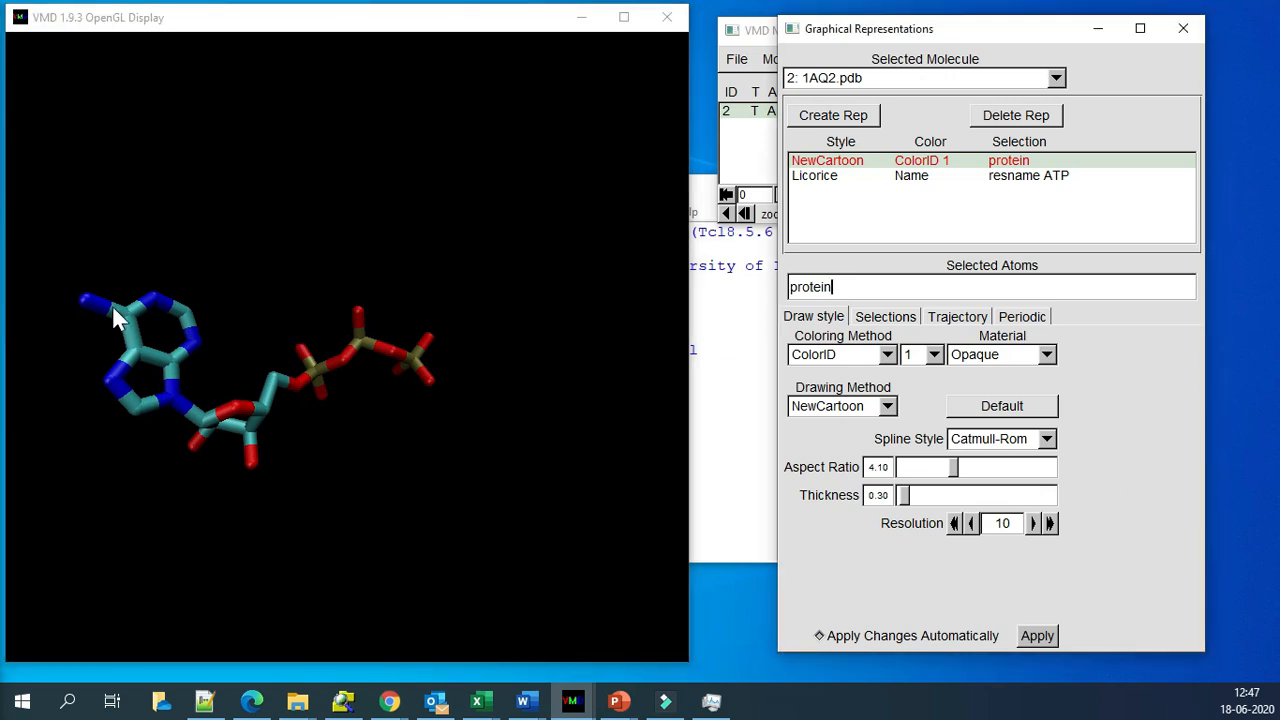
Step: Create an additional Licorice representation from the ATP one and set its atom selection to resname MG
key(Down)
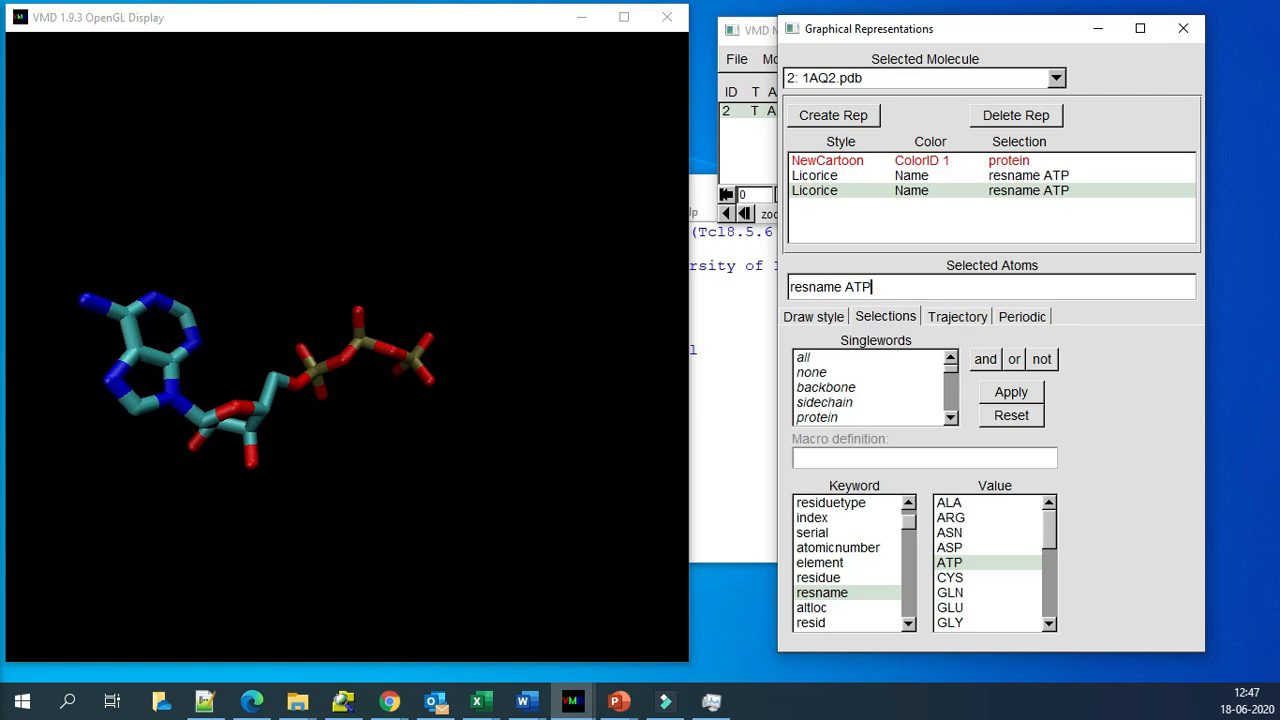
drag(1049, 536, 1049, 581)
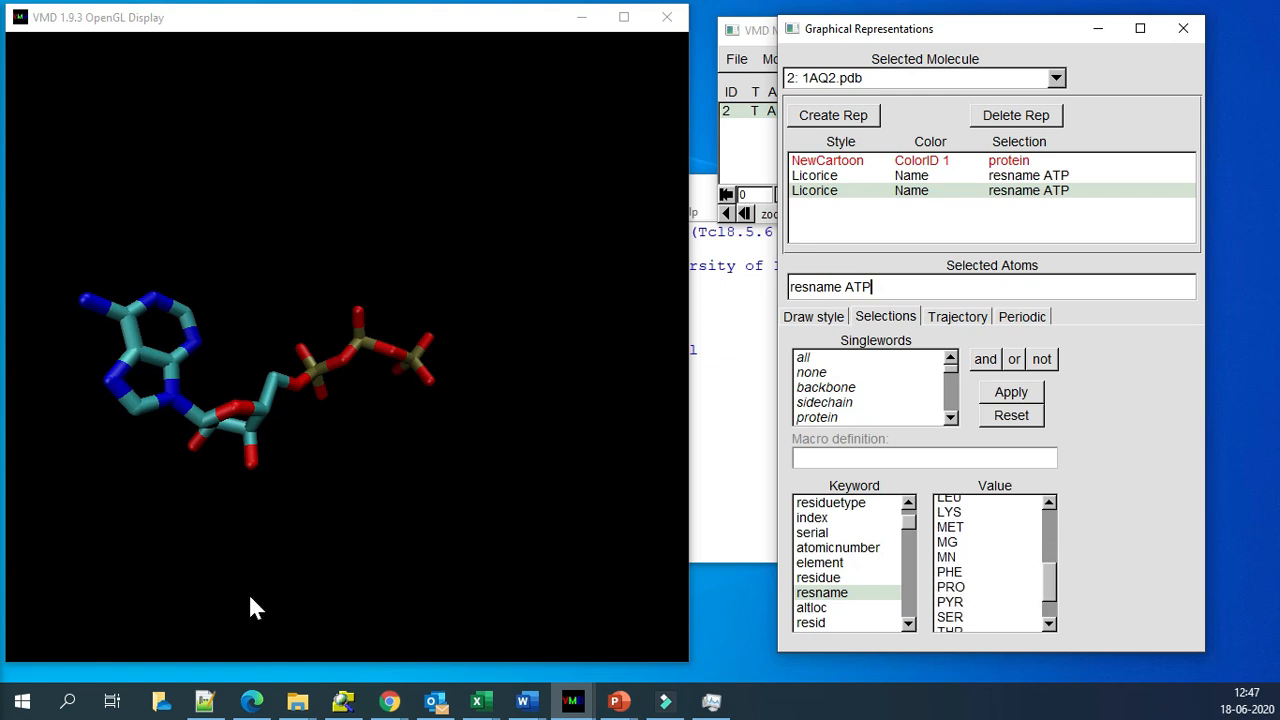
click(946, 542)
click(946, 557)
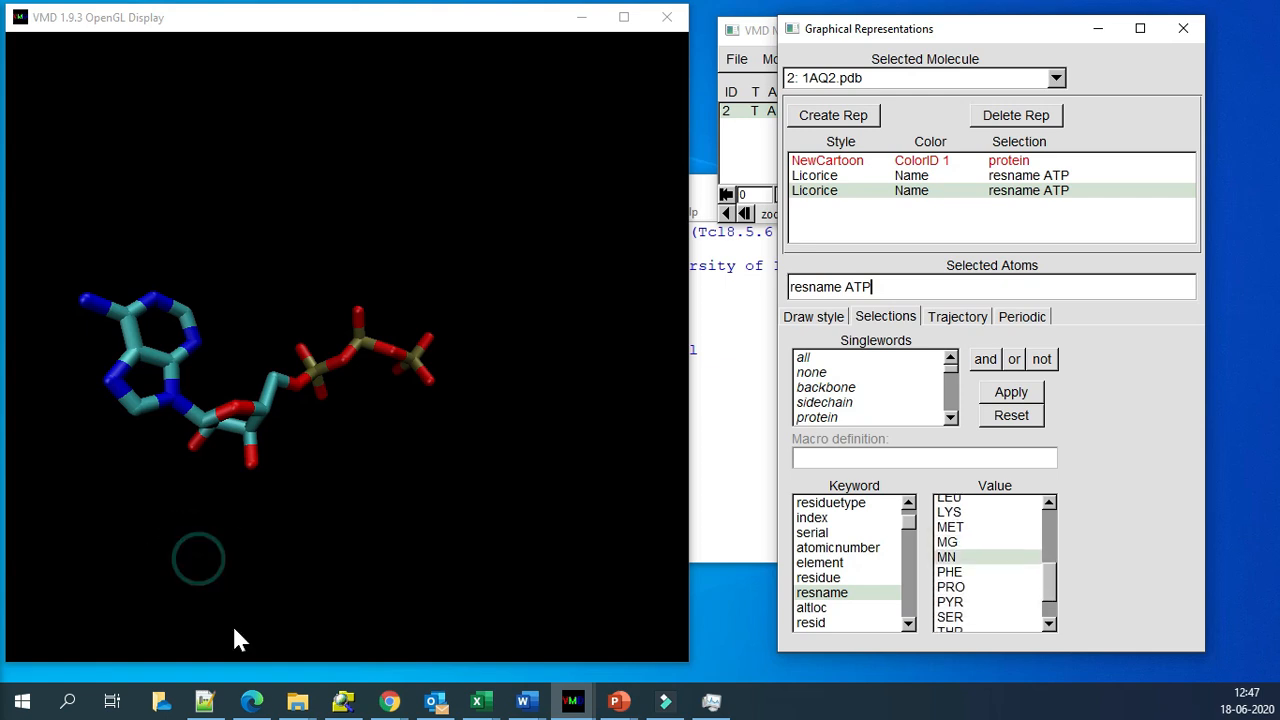
key(BackSpace)
key(BackSpace)
key(BackSpace)
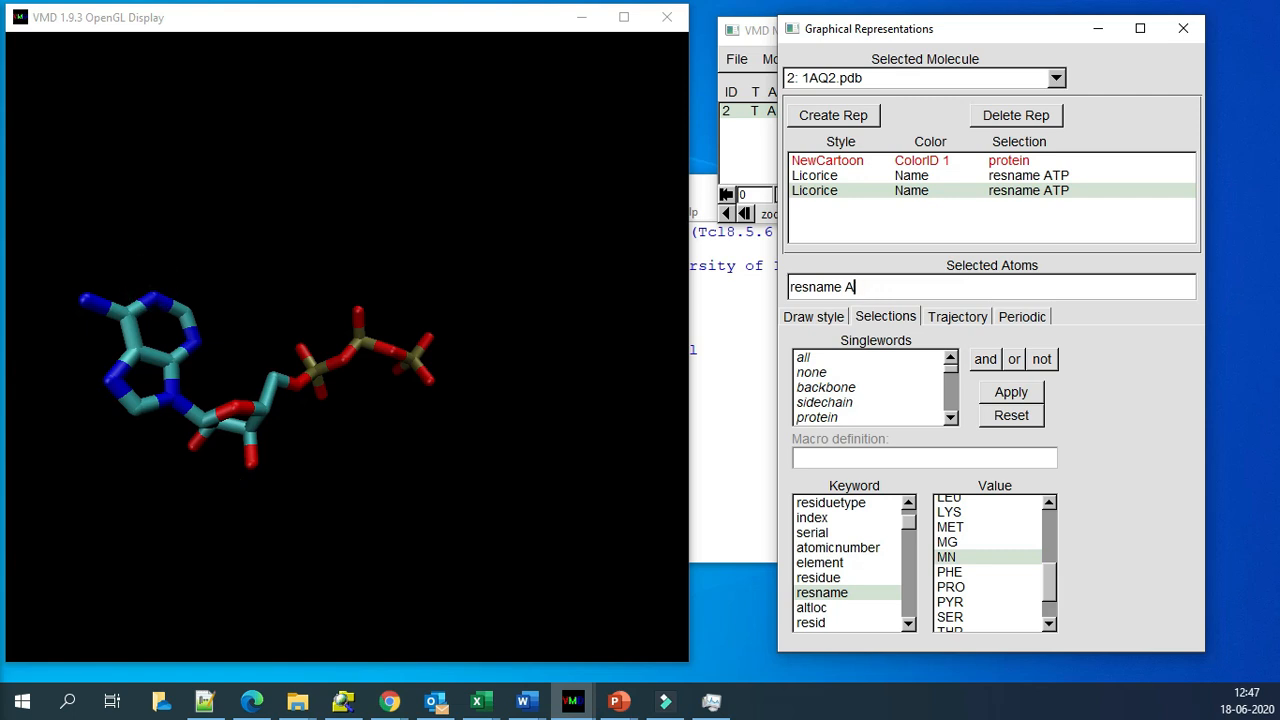
text(MG)
key(Return)
Step: Create another representation with the selection resname MN, drawn as VDW and colored with ColorID 1
key(BackSpace)
key(BackSpace)
text(M)
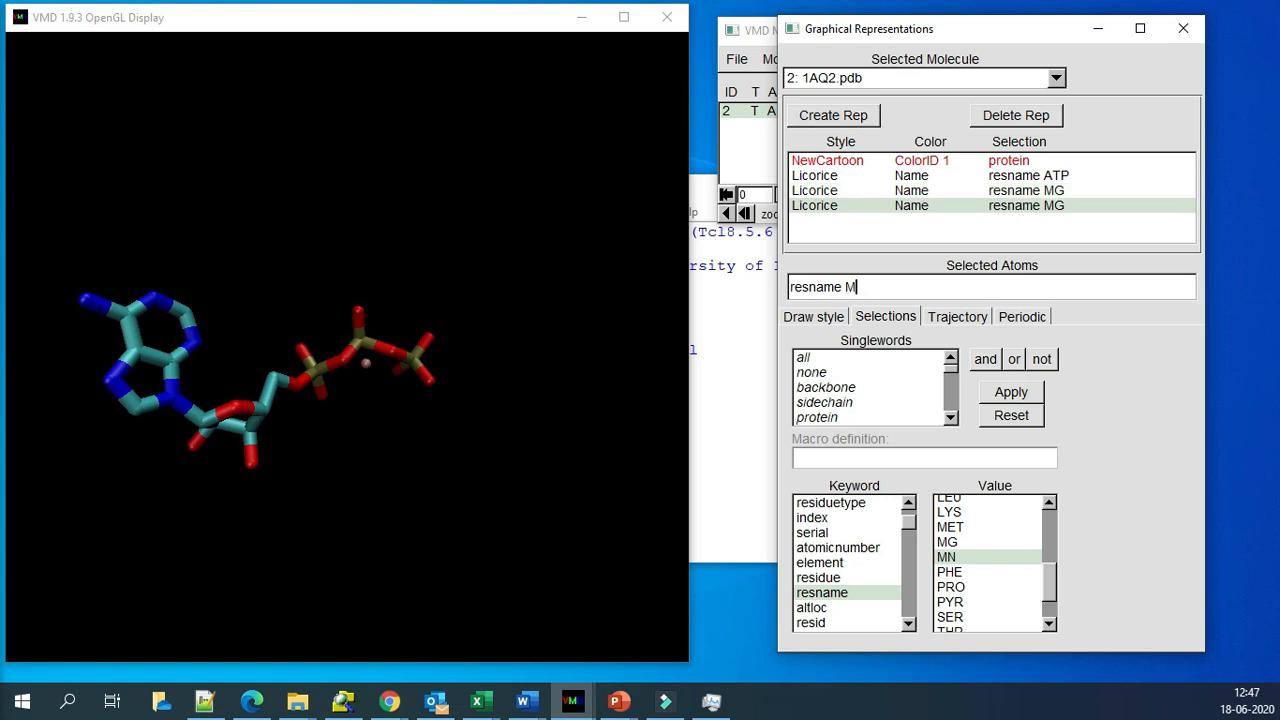
text(N)
key(Return)
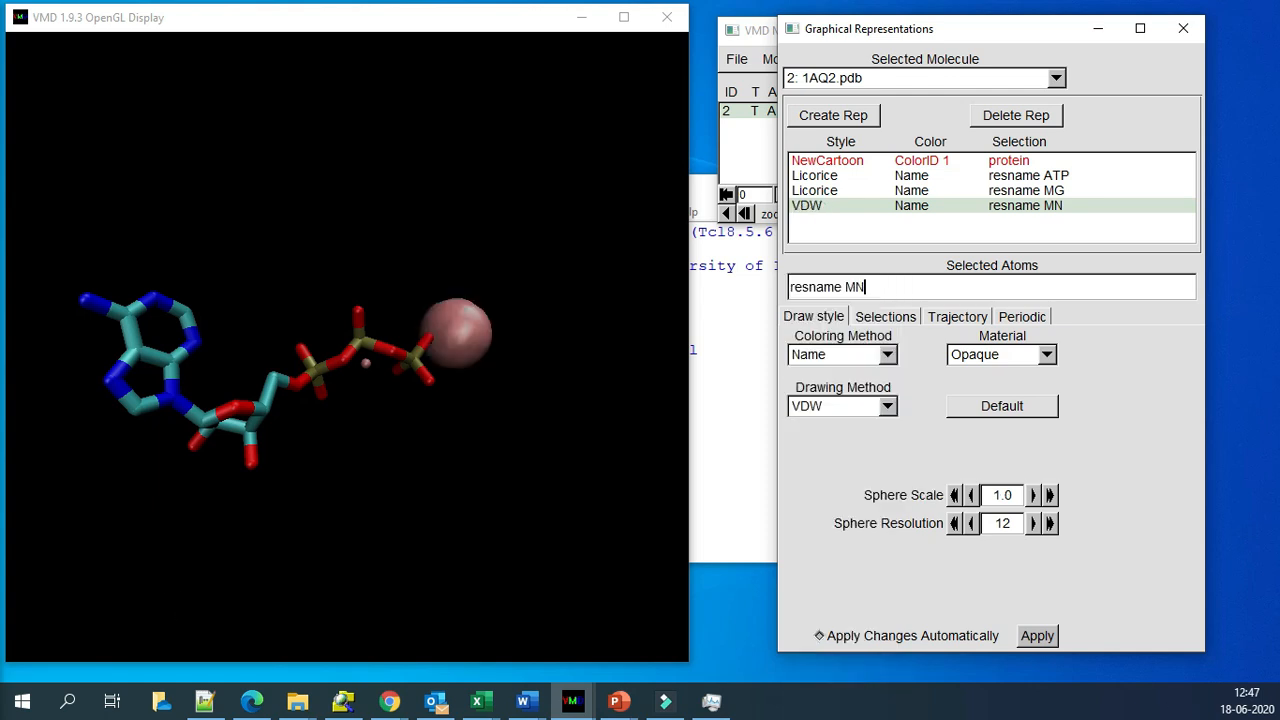
click(842, 354)
click(842, 560)
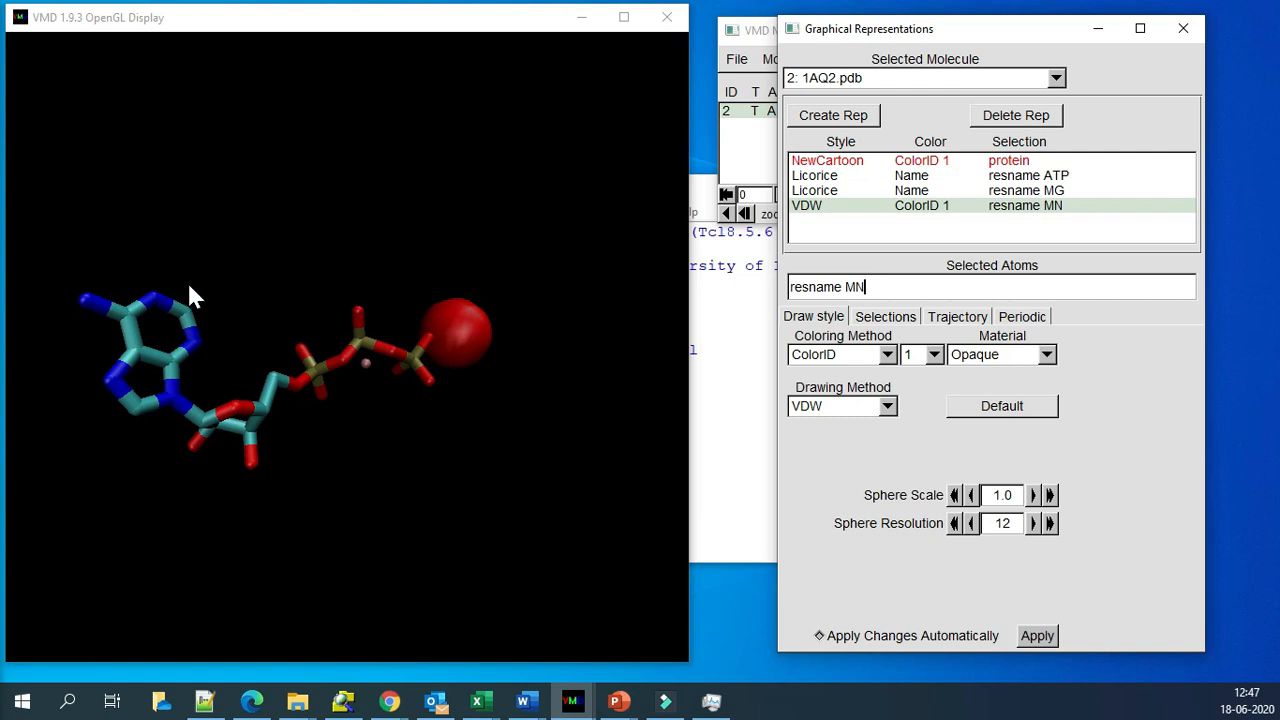
Step: Change the resname MG representation to the VDW drawing method and color it with ColorID 2 gray
click(840, 190)
click(842, 406)
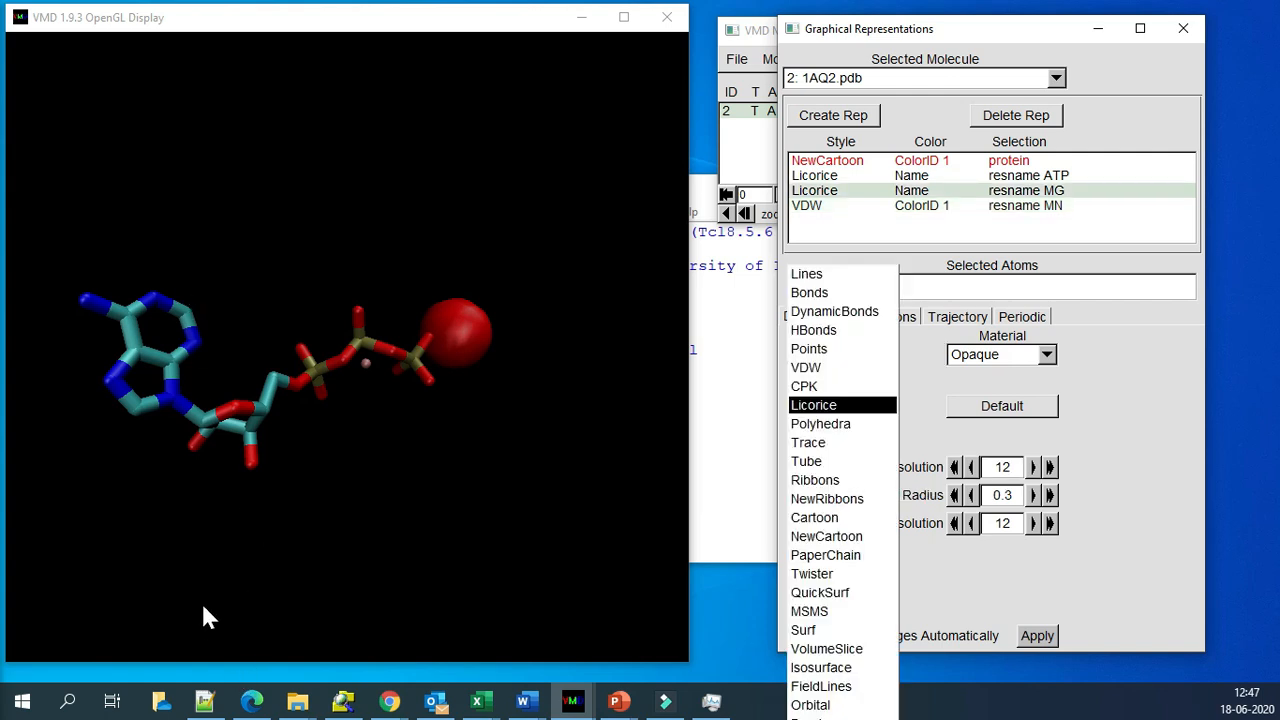
click(842, 367)
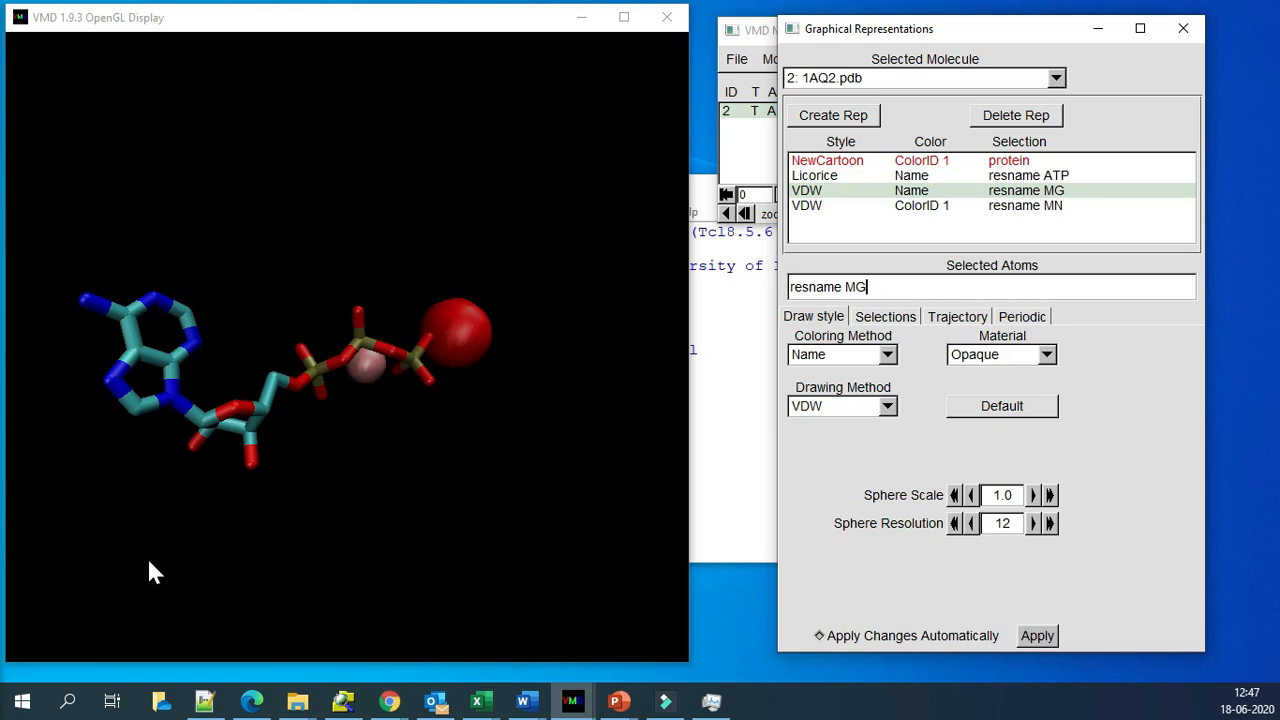
click(842, 354)
click(830, 558)
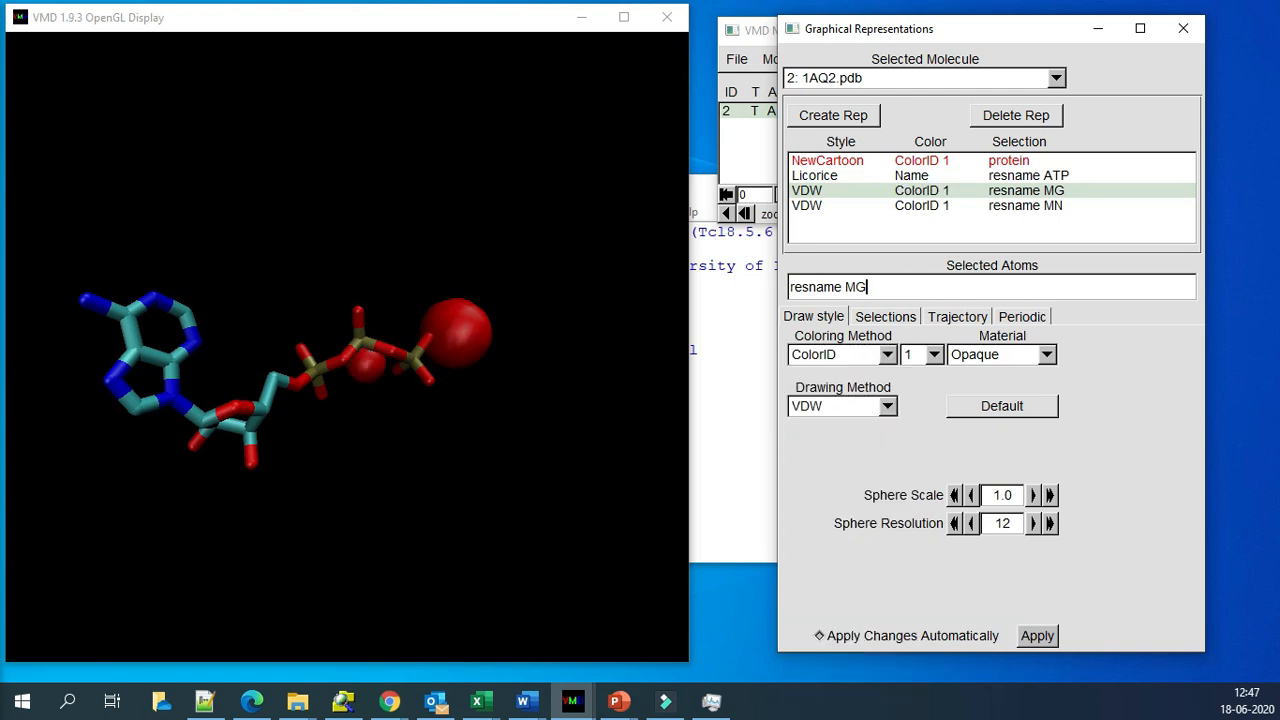
click(920, 354)
click(940, 369)
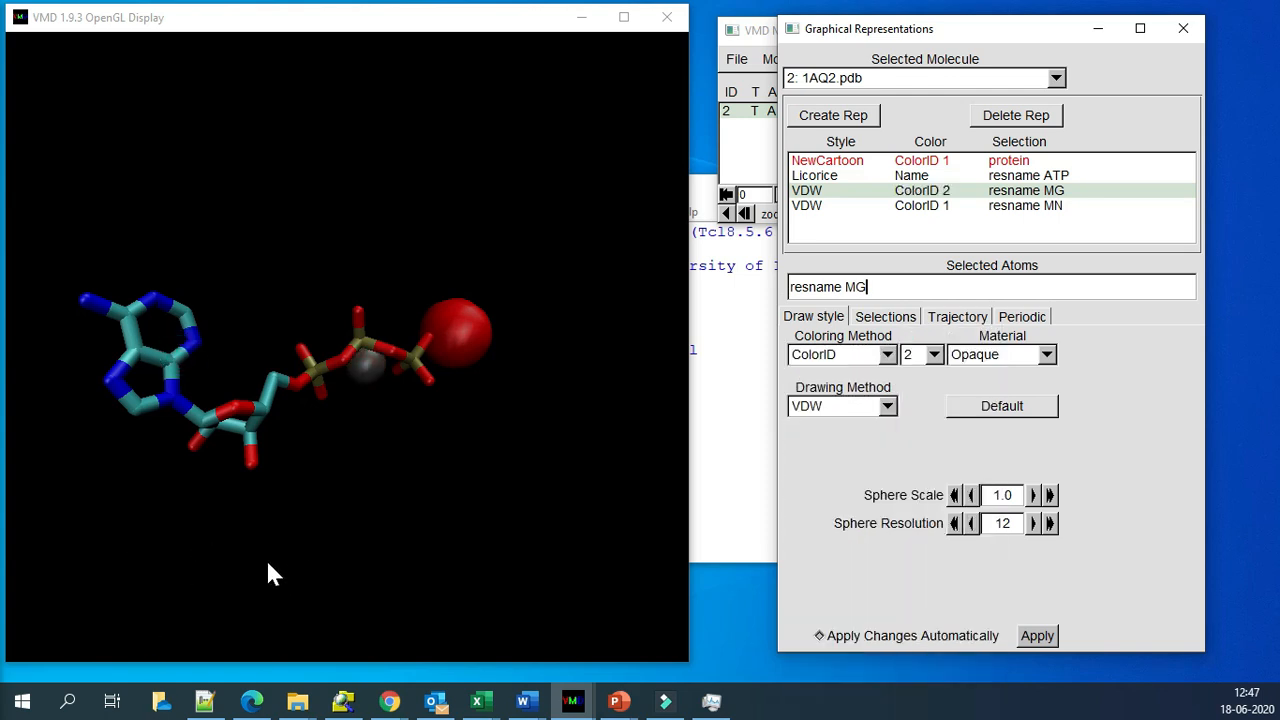
Step: Create another VDW representation from the MN one and set its atom selection to resname PYR
drag(267, 564, 845, 618)
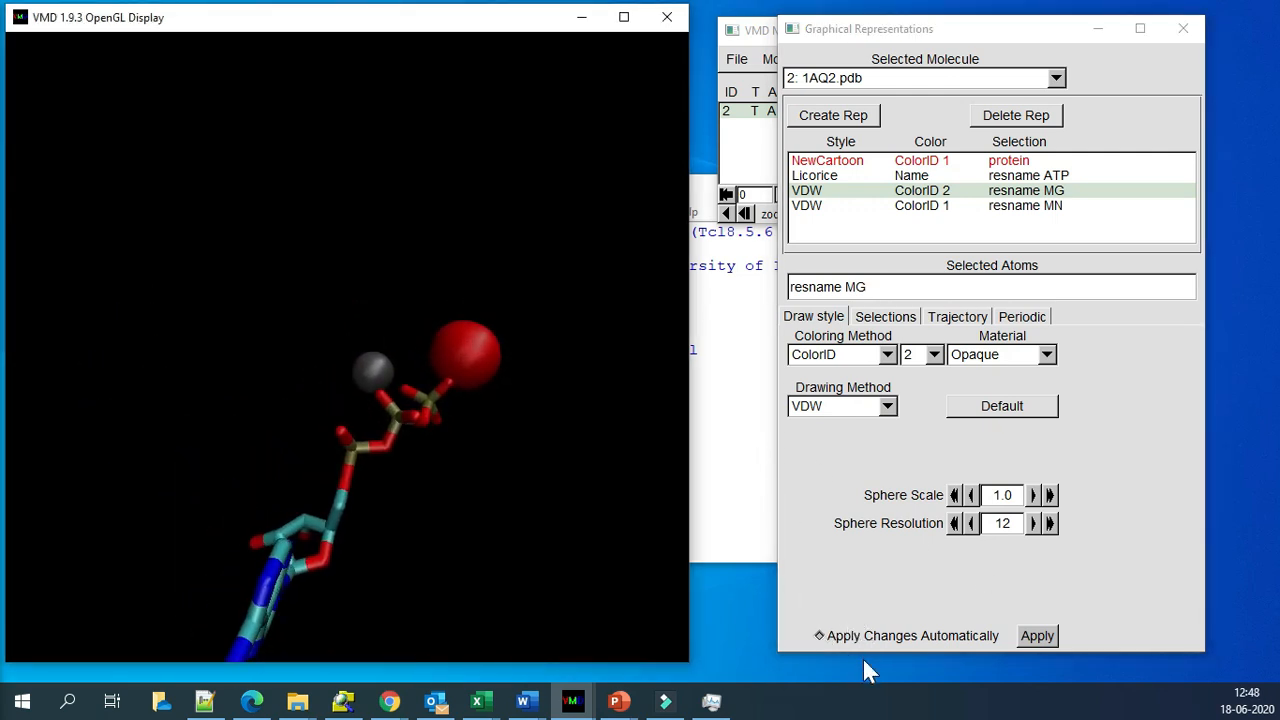
scroll(863, 660, up, 2)
scroll(868, 680, up, 1)
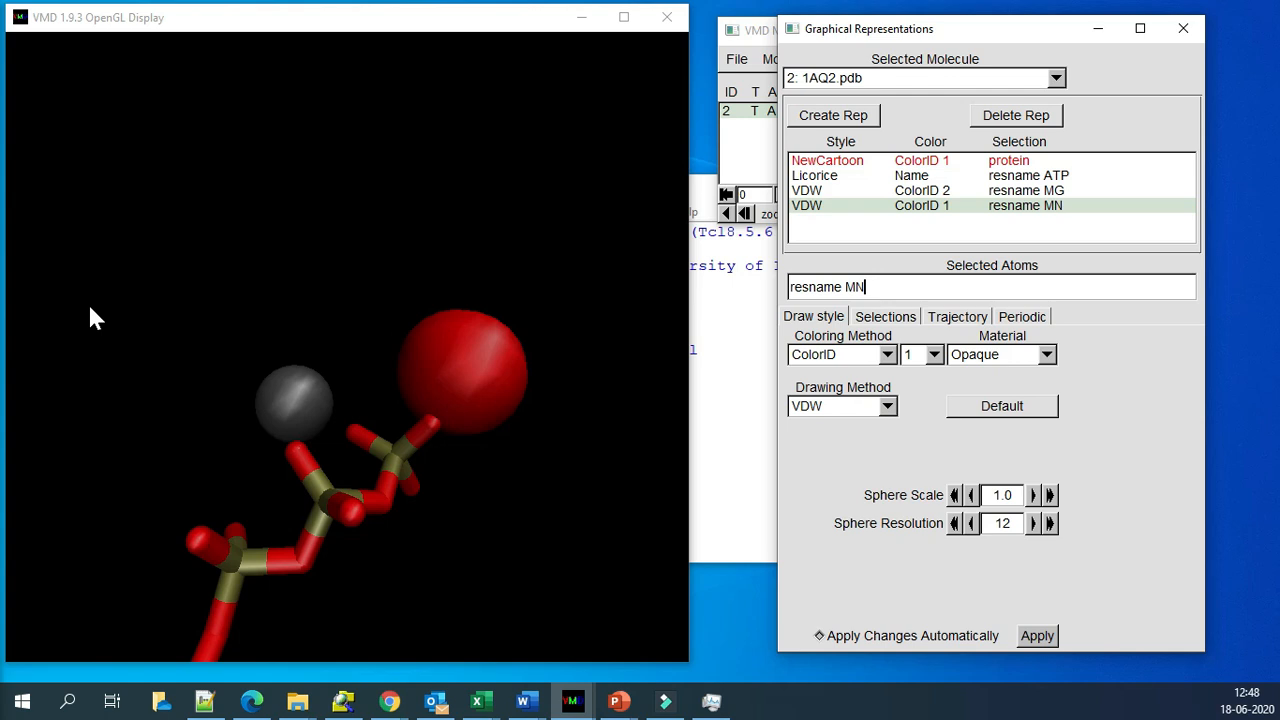
drag(602, 389, 520, 490)
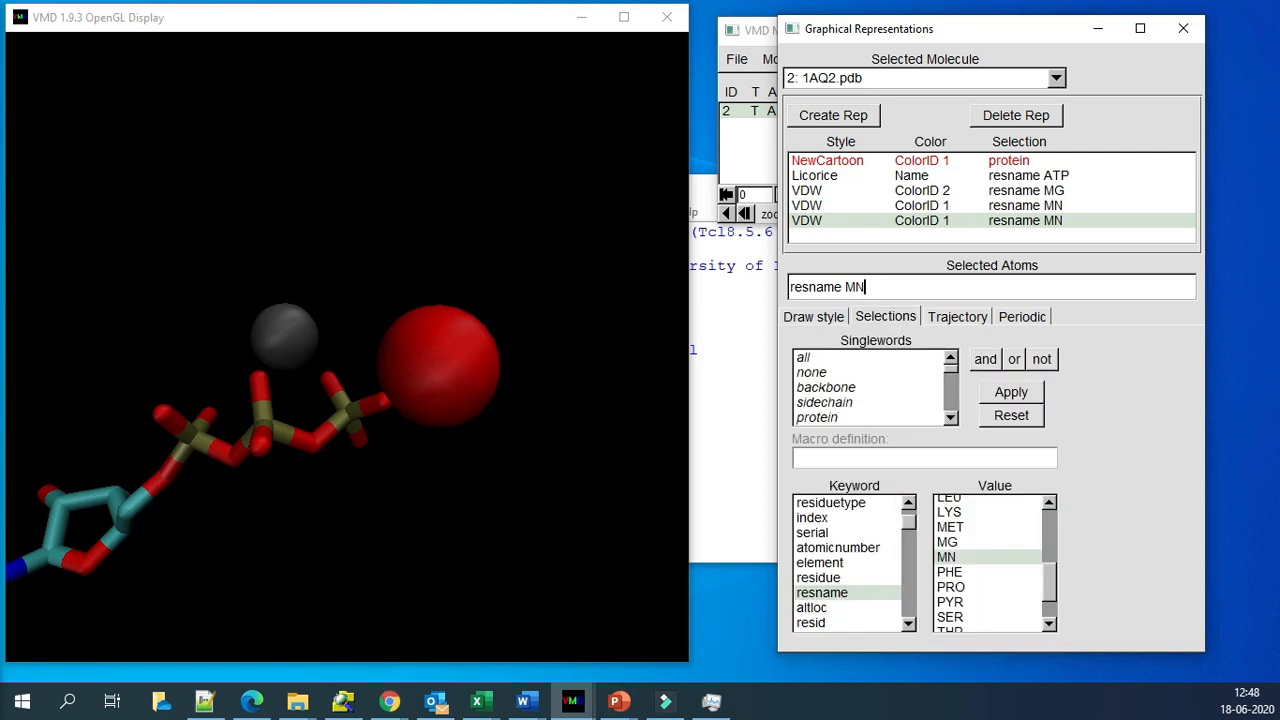
drag(1048, 530, 1048, 588)
click(950, 586)
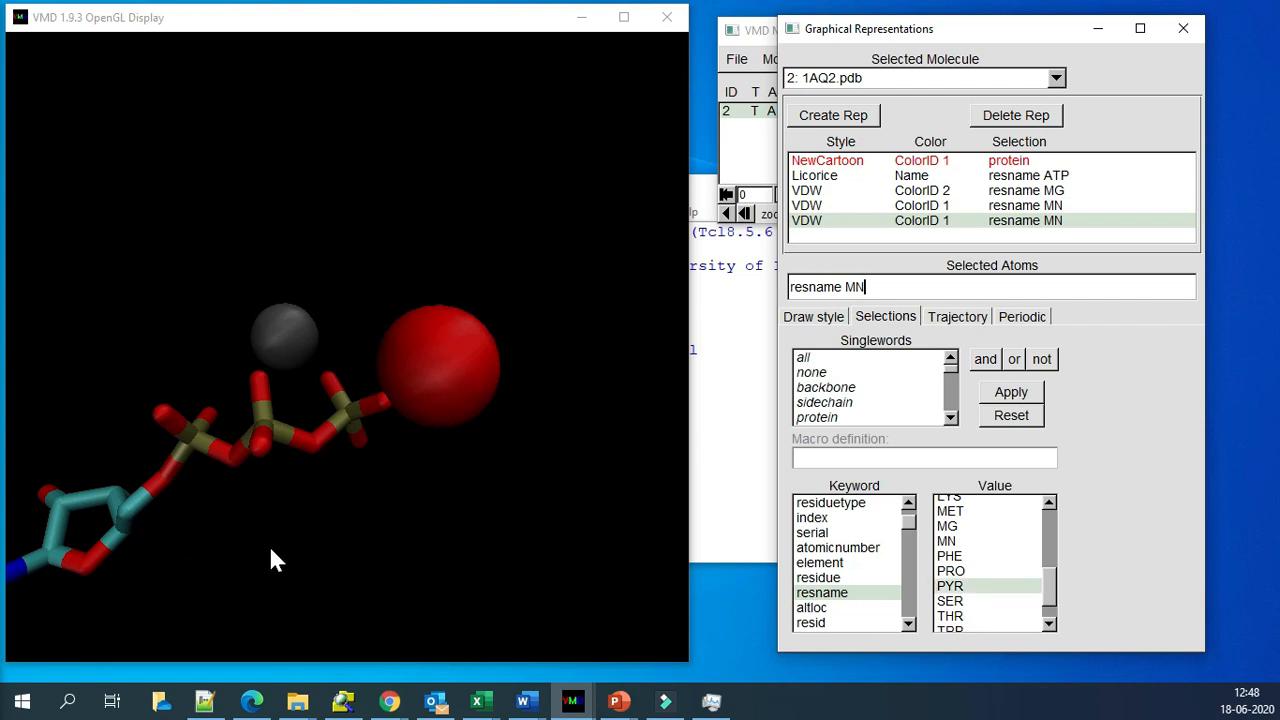
key(BackSpace)
key(BackSpace)
text(PYR)
key(Return)
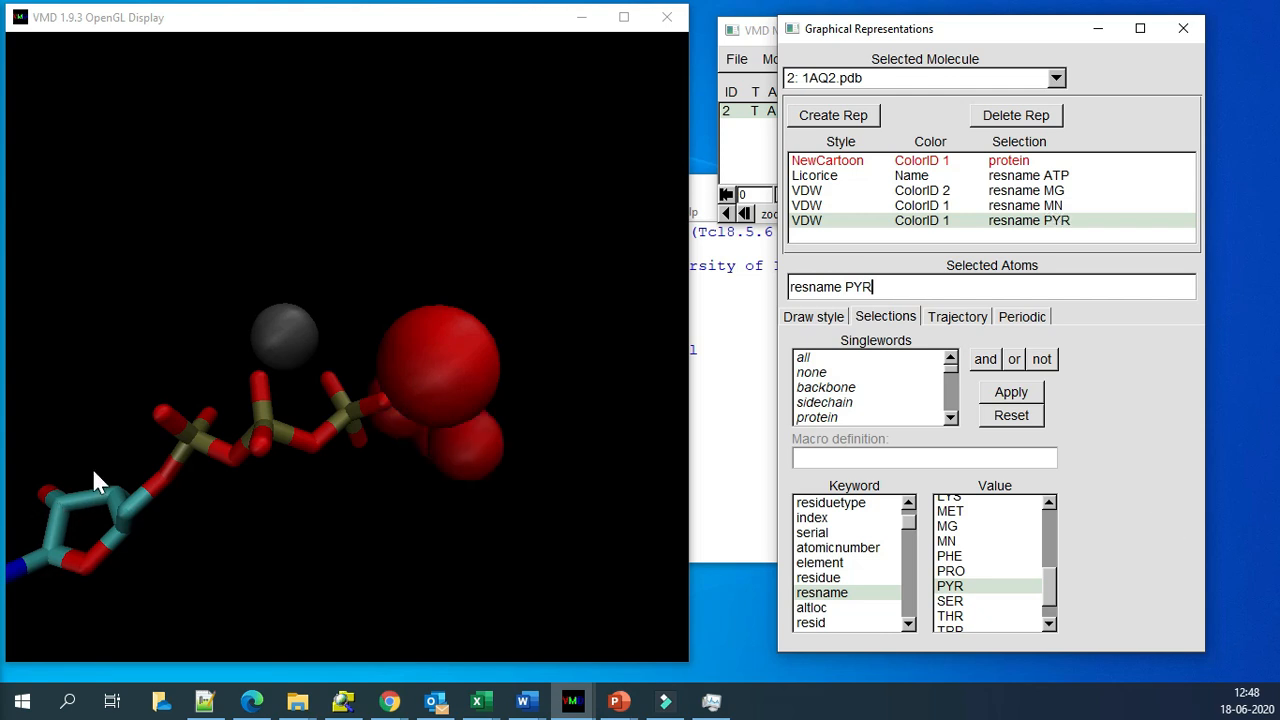
Step: Set the resname PYR representation's drawing method to Licorice and its color to ColorID 11 purple
click(886, 406)
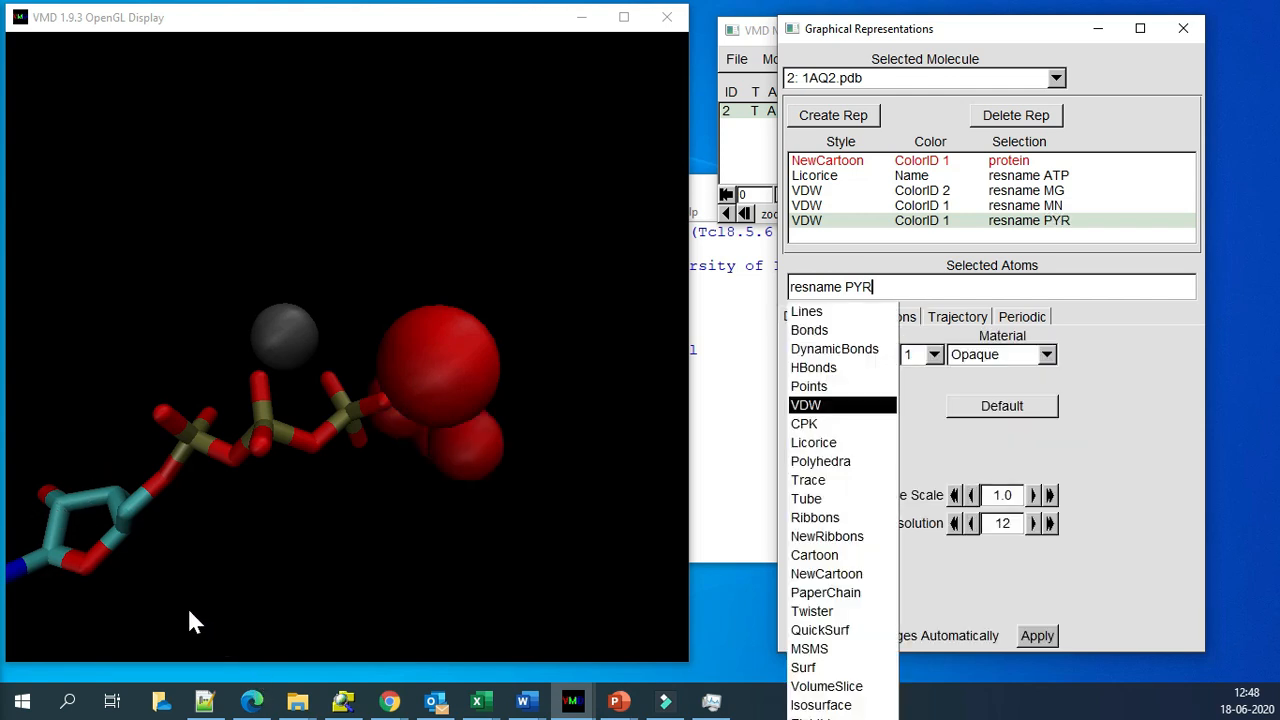
click(826, 441)
mouse_move(557, 312)
mouse_down()
mouse_move(571, 430)
mouse_move(560, 490)
mouse_move(540, 505)
mouse_up()
click(922, 354)
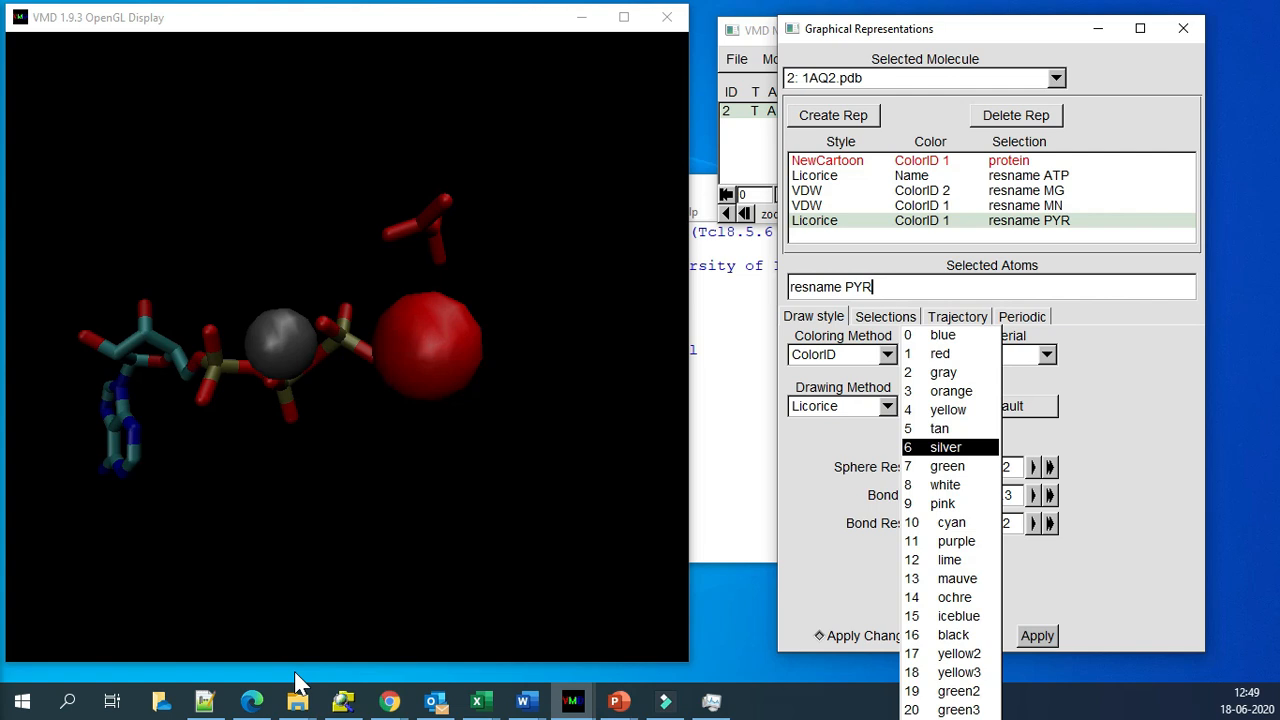
click(950, 541)
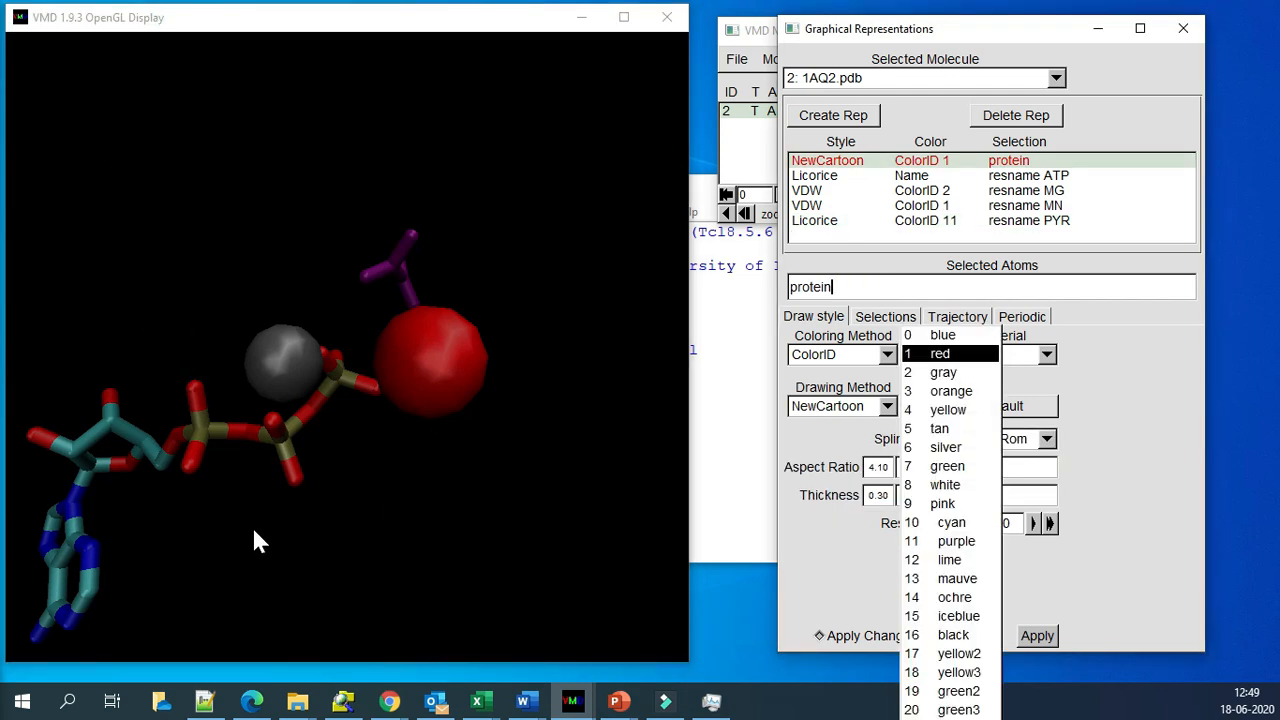
Step: Change the hidden protein cartoon's color to ColorID 10 cyan
key(Down)
key(Down)
key(Down)
key(Down)
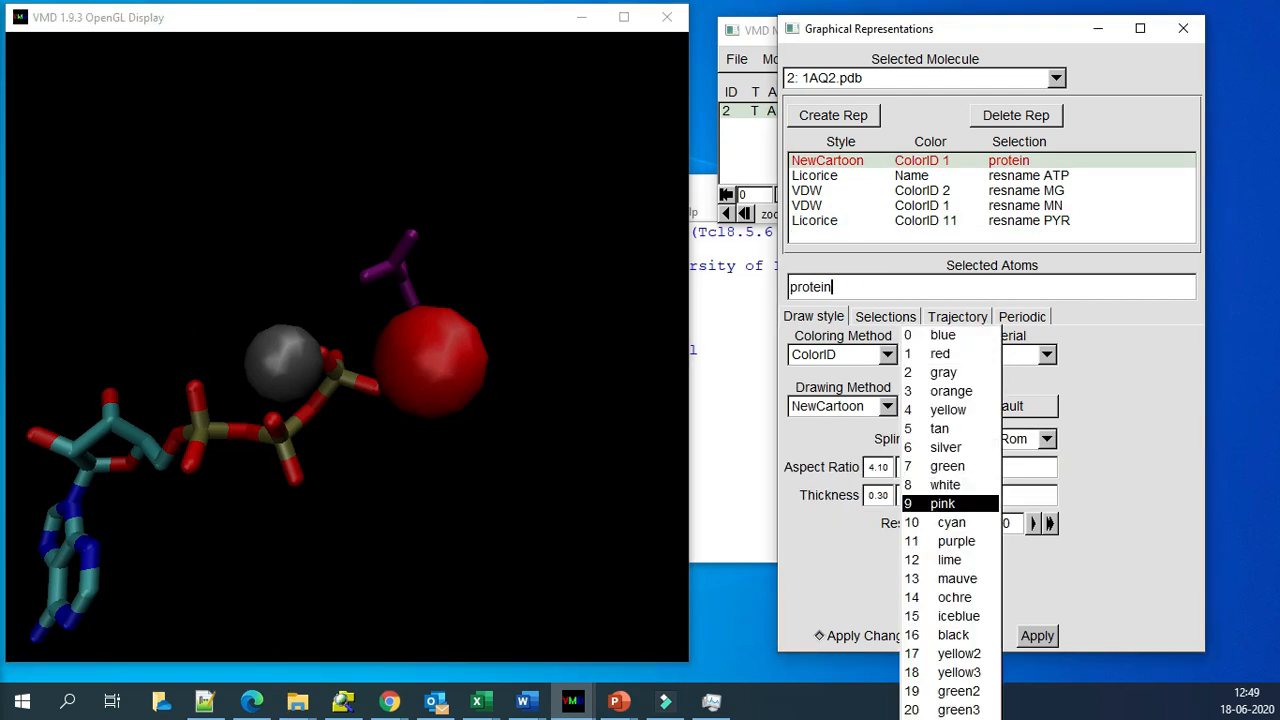
key(Return)
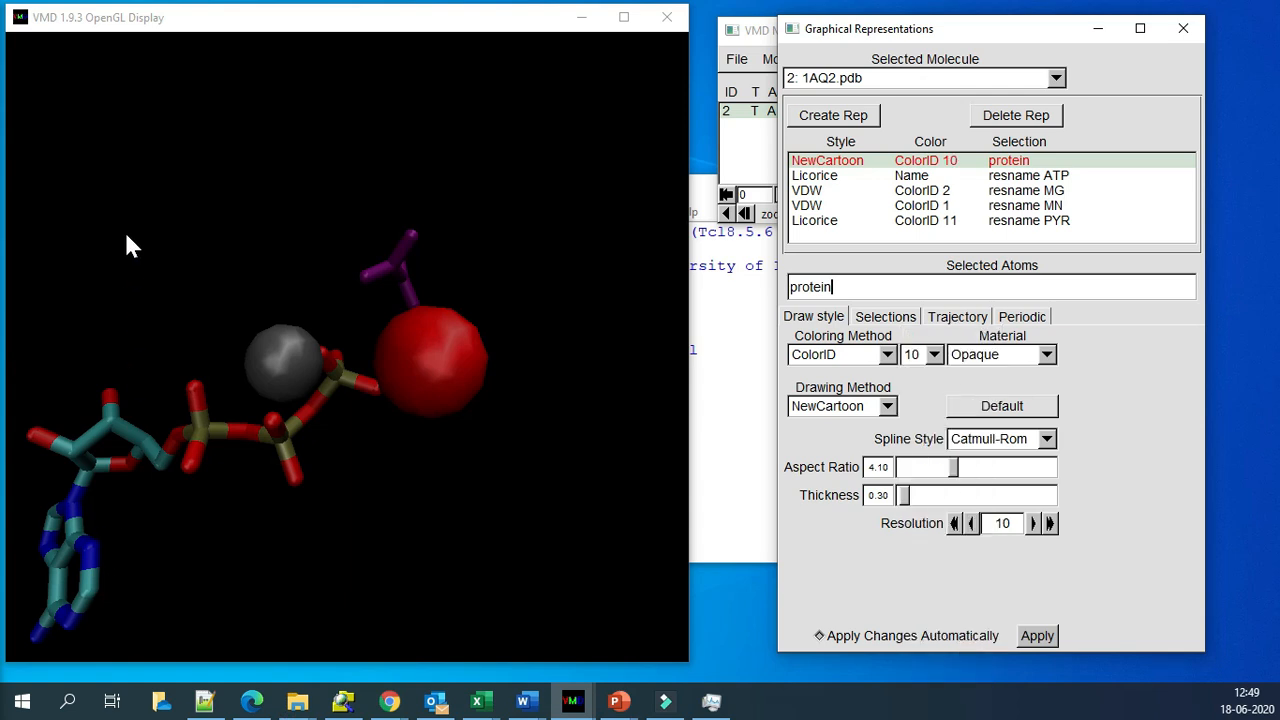
Step: Show the protein cartoon again and orient the view closely on the ATP, metal ions and PYR in the binding site
drag(67, 288, 1038, 563)
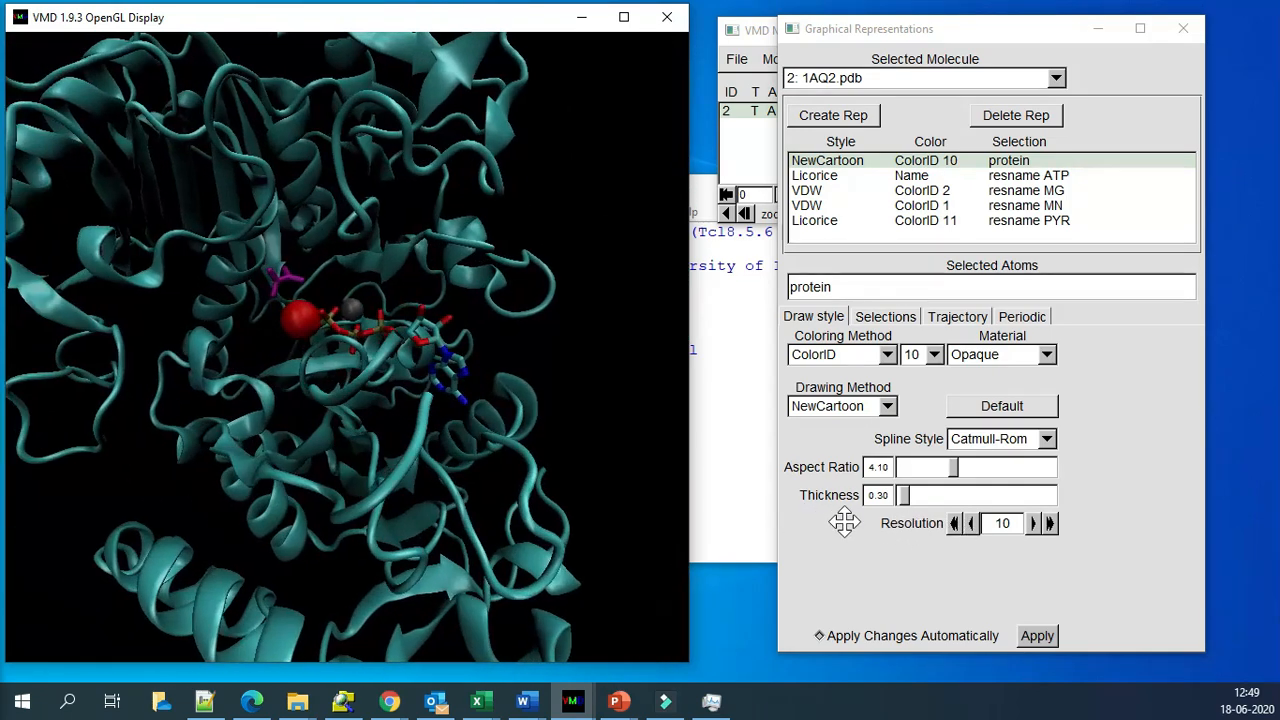
drag(843, 530, 794, 522)
key(r)
scroll(855, 573, up, 1)
scroll(855, 573, up, 2)
scroll(842, 557, down, 1)
key(t)
scroll(749, 558, up, 2)
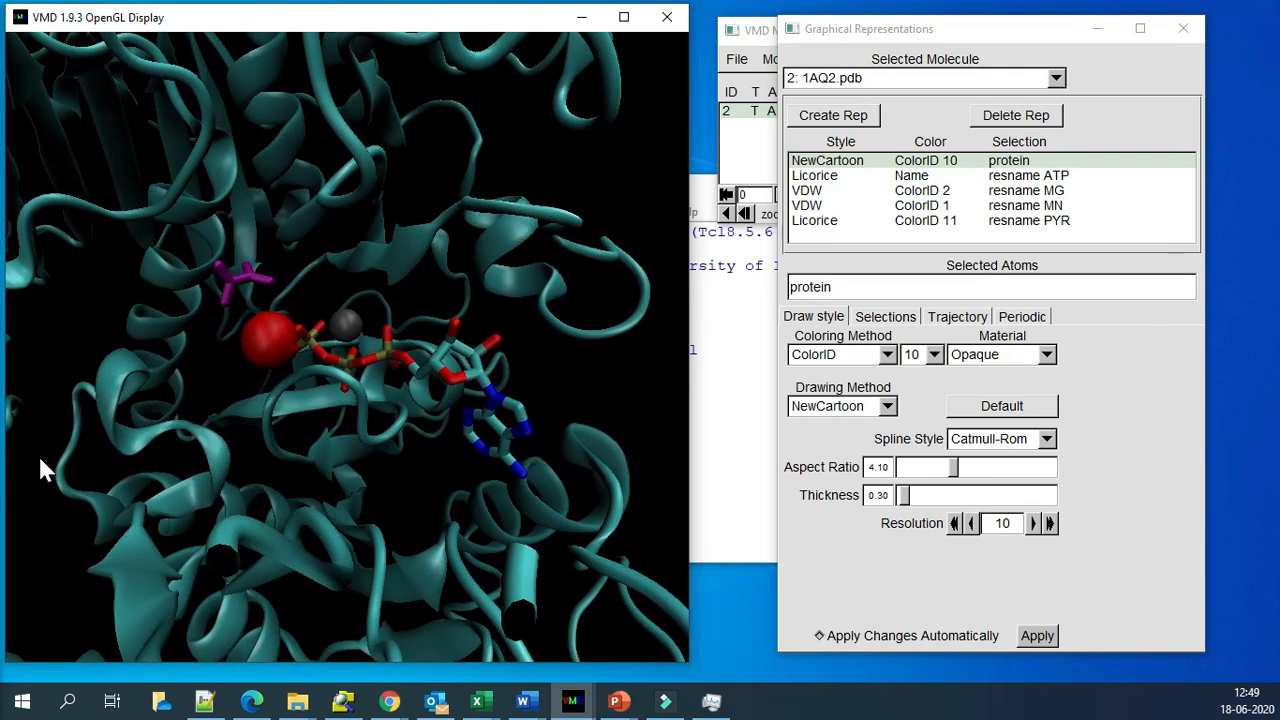
Step: Raise the protein cartoon's resolution, and increase the resname ATP licorice's bond resolution and its sphere resolution, the latter to 22
key(alt+Tab)
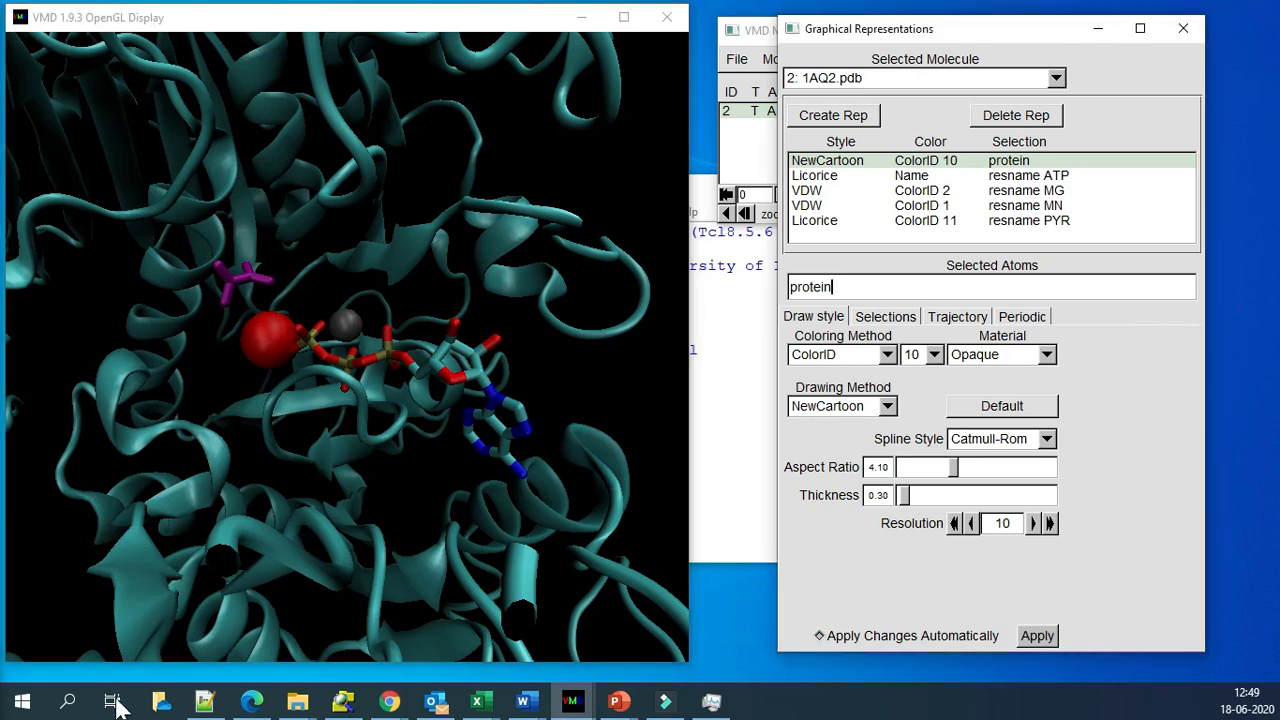
click(1049, 523)
click(1049, 523)
click(1049, 523)
click(1049, 523)
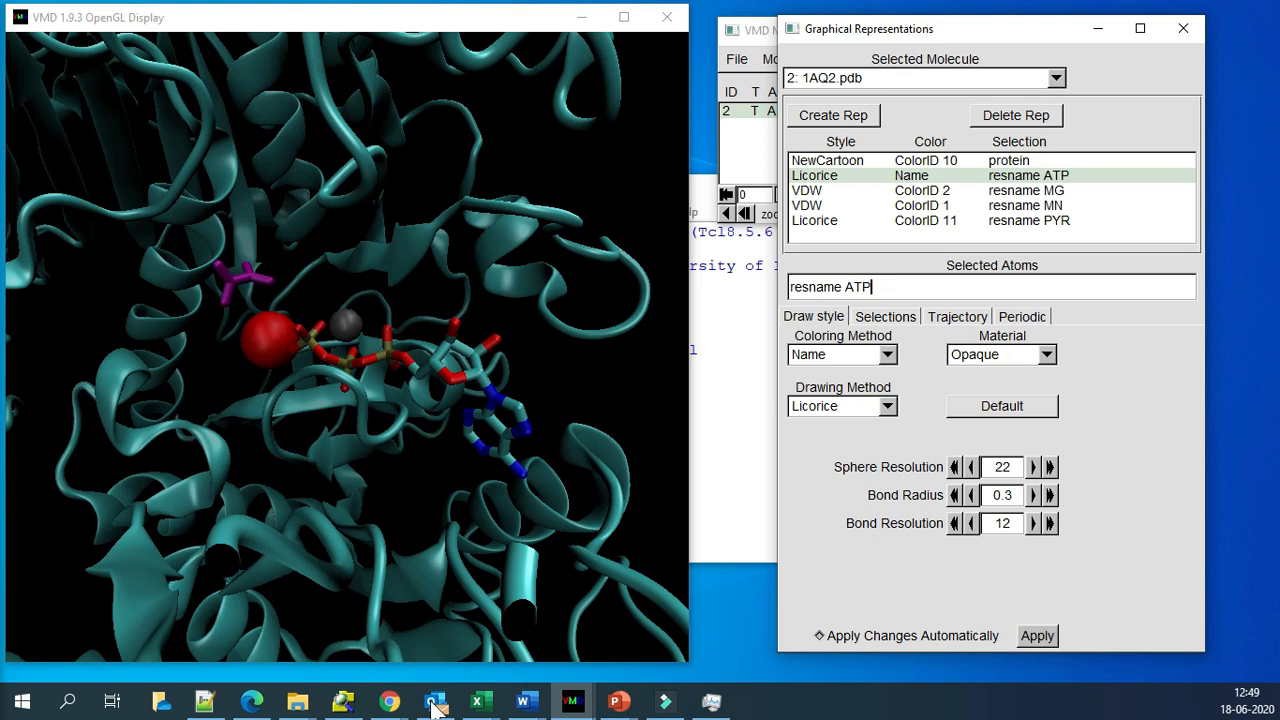
click(1049, 523)
click(1049, 523)
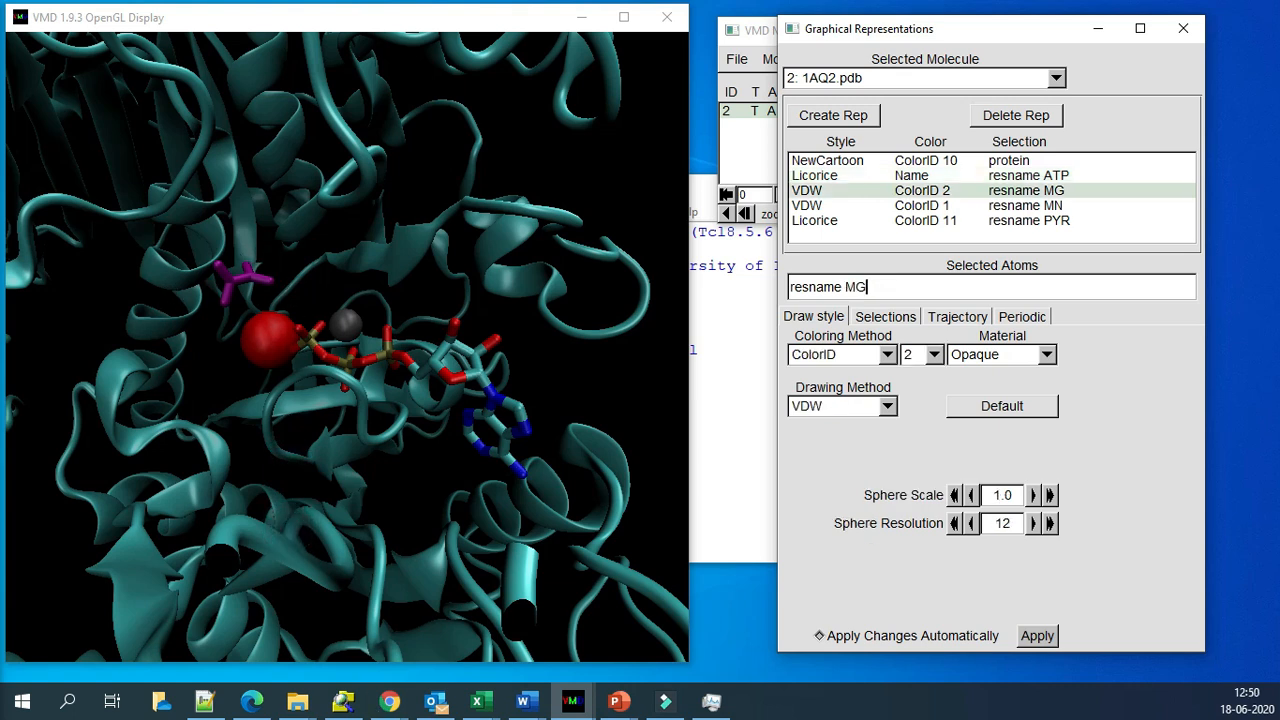
Step: Increase the sphere resolution of the resname MG representation and set that of resname MN to 22
click(1049, 523)
click(1049, 523)
click(838, 205)
click(1049, 523)
click(1049, 523)
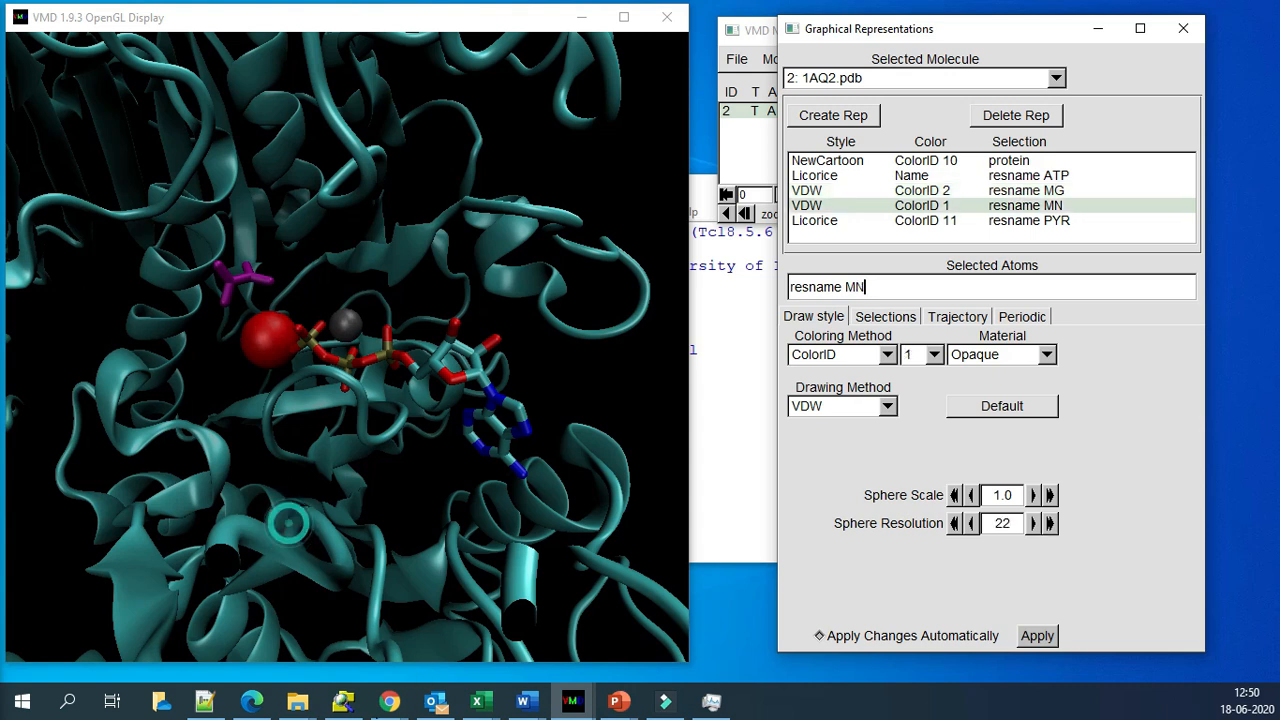
Step: Set both the sphere resolution and the bond resolution of the resname PYR licorice representation to 22
click(860, 220)
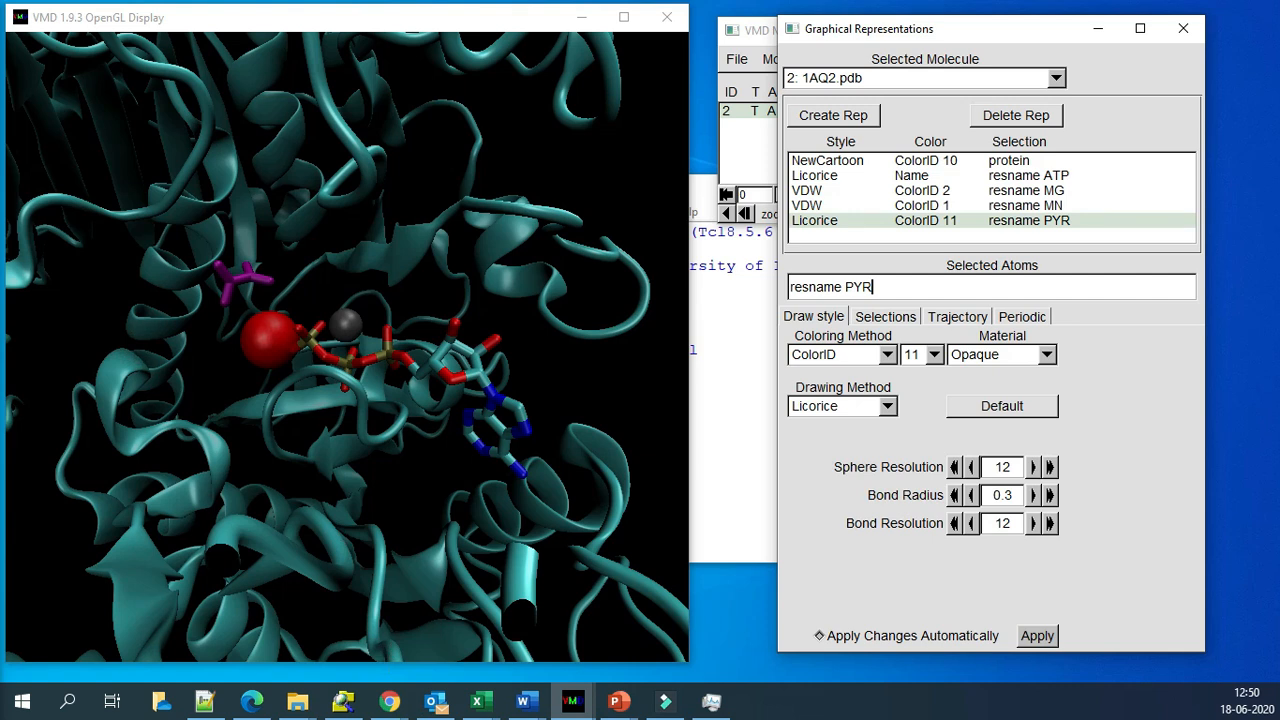
click(1049, 523)
click(1049, 523)
click(1049, 467)
click(1049, 467)
Step: Open the file render controls and choose Tachyon as the renderer for the current scene
key(alt+Tab)
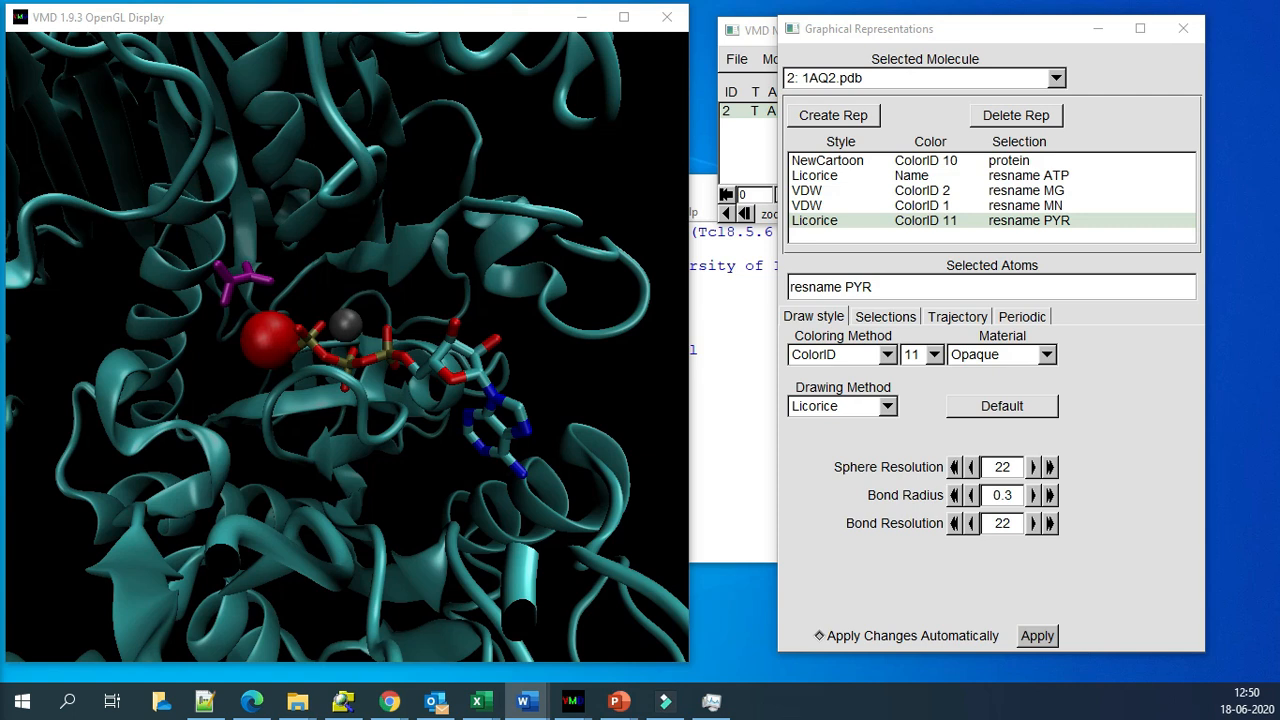
click(736, 59)
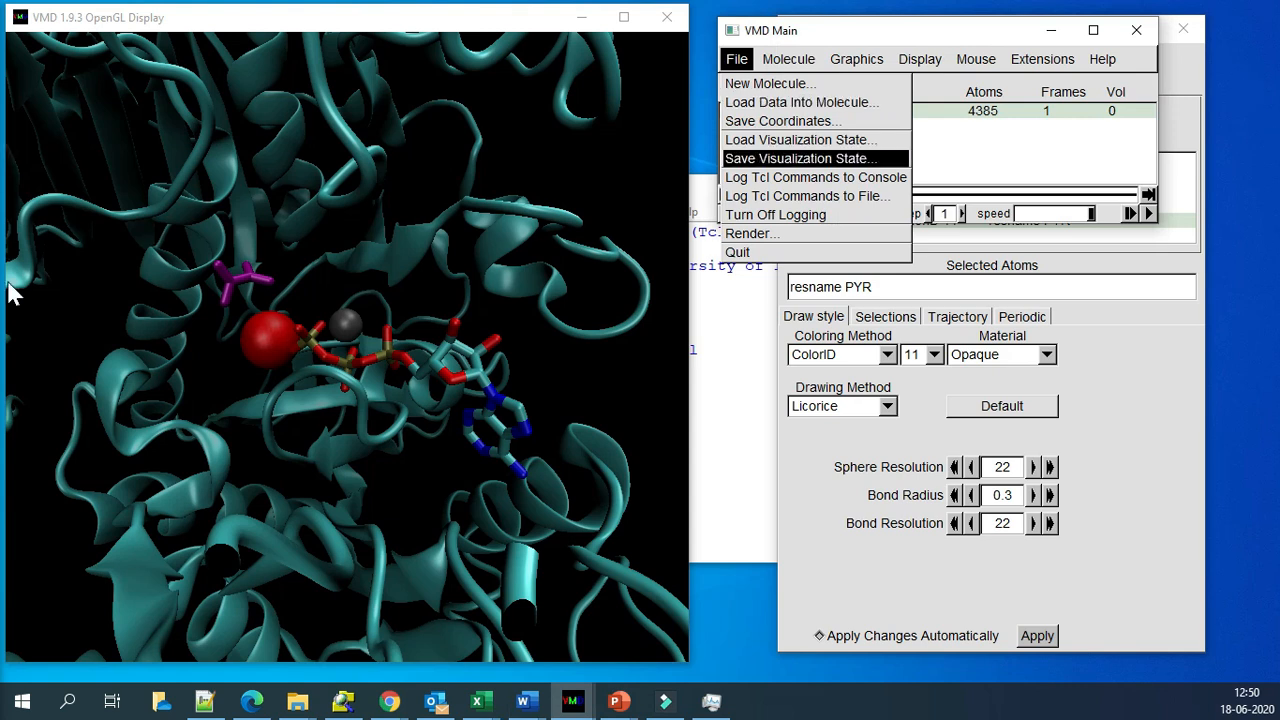
click(752, 233)
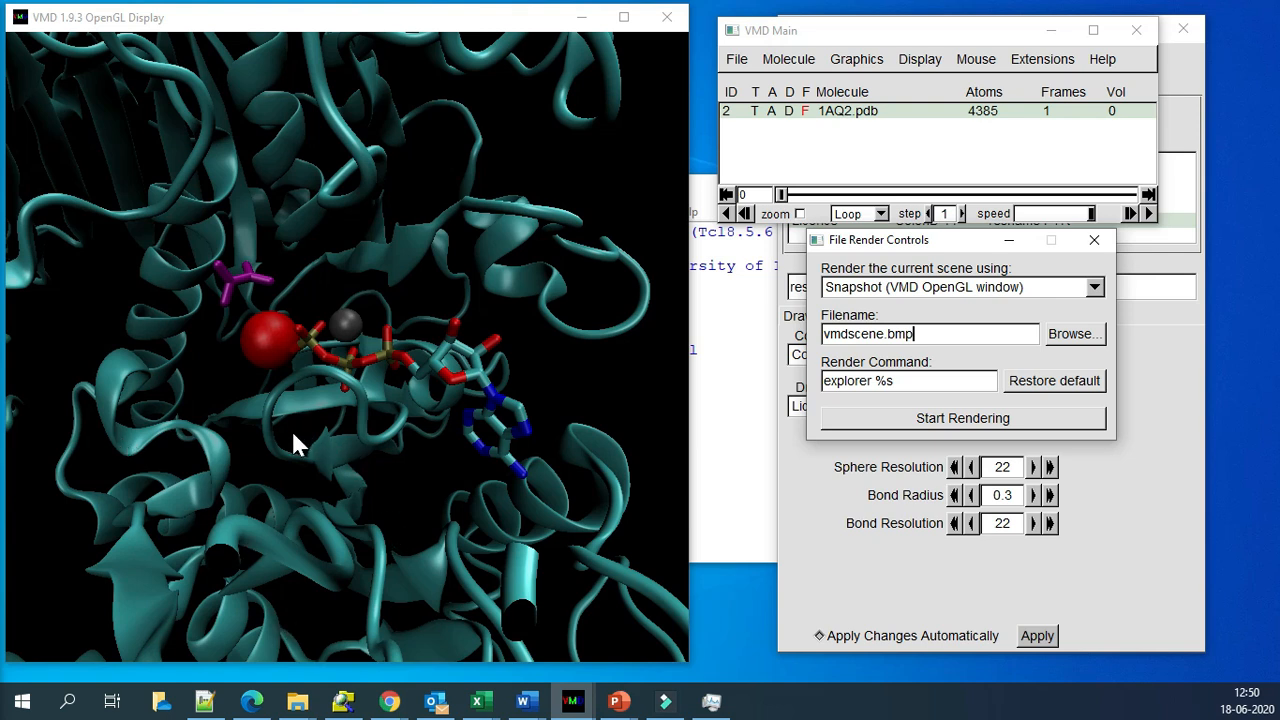
click(1047, 287)
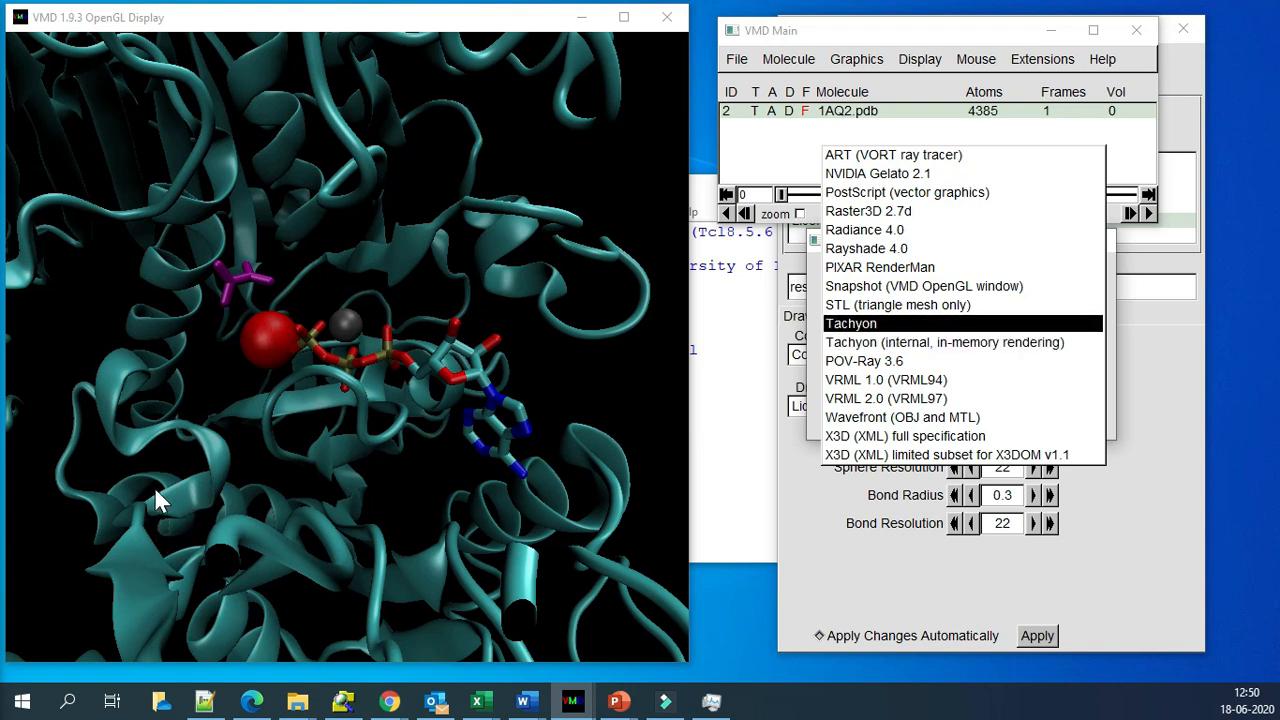
click(851, 323)
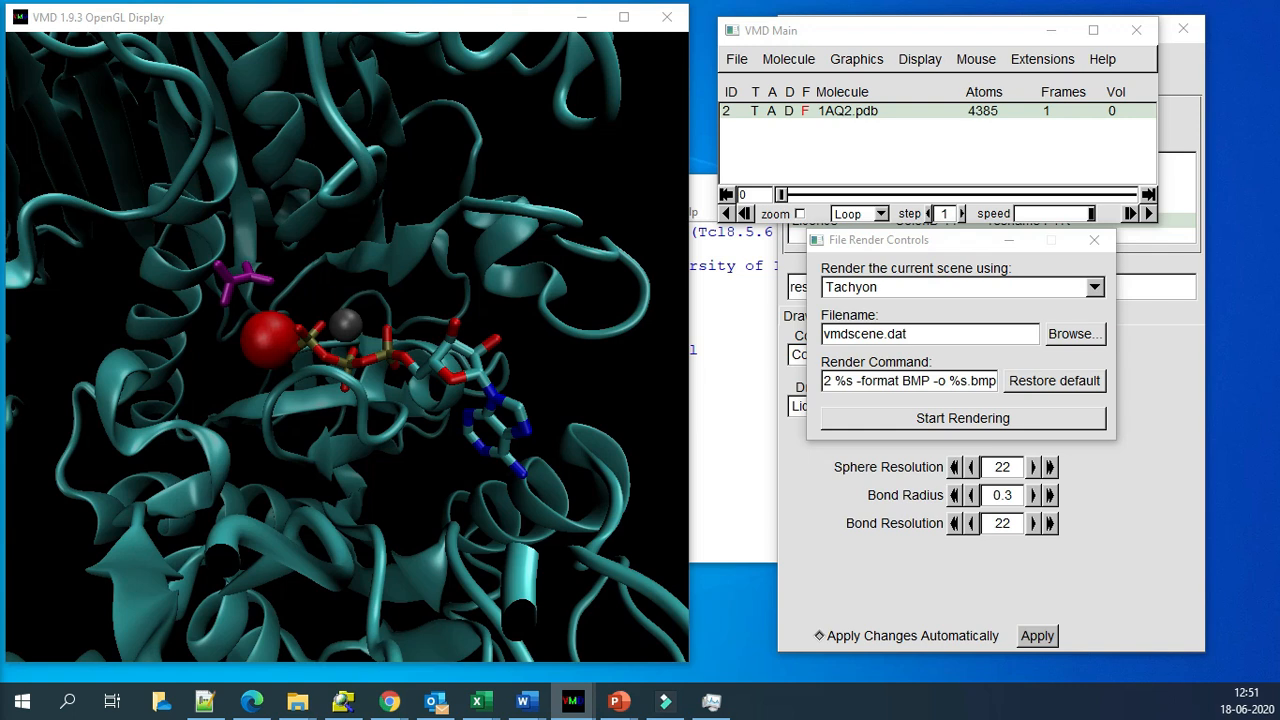
Step: Append -res 2000 2000 to the Tachyon render command and render the scene to imagen01.dat on the Desktop
click(931, 380)
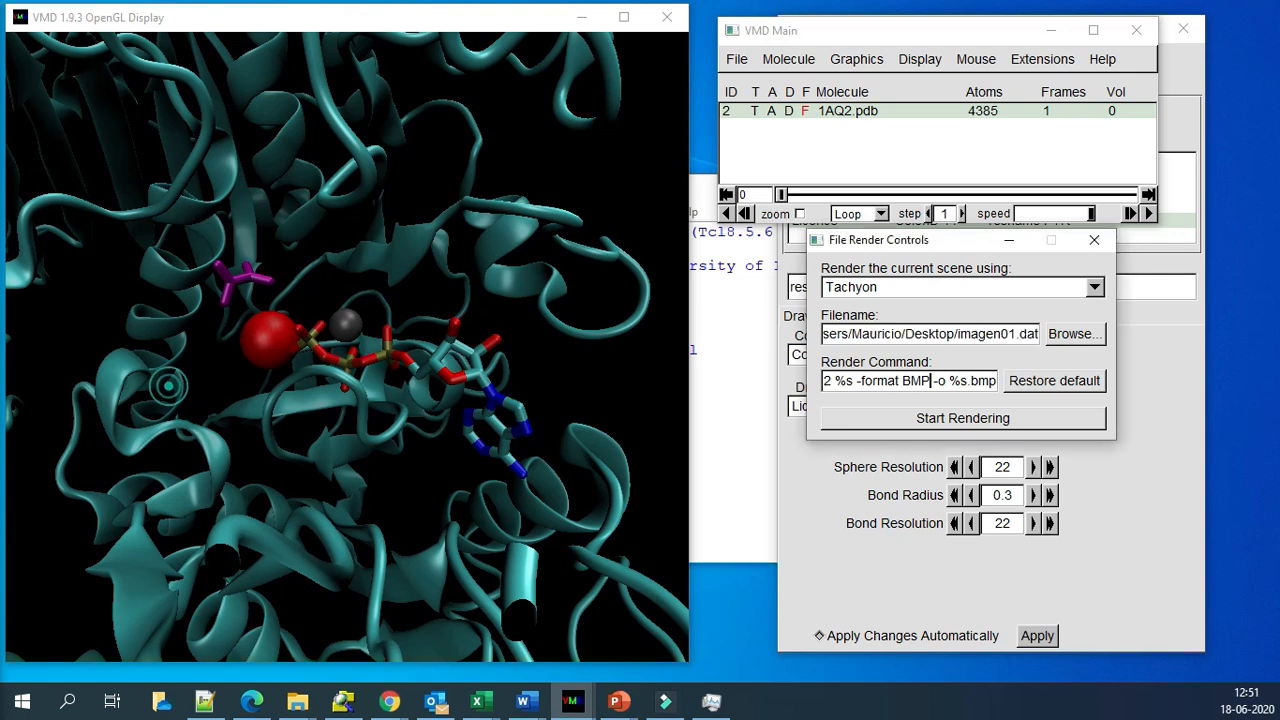
key(Right)
key(Right)
key(Right)
key(Right)
key(Right)
key(Right)
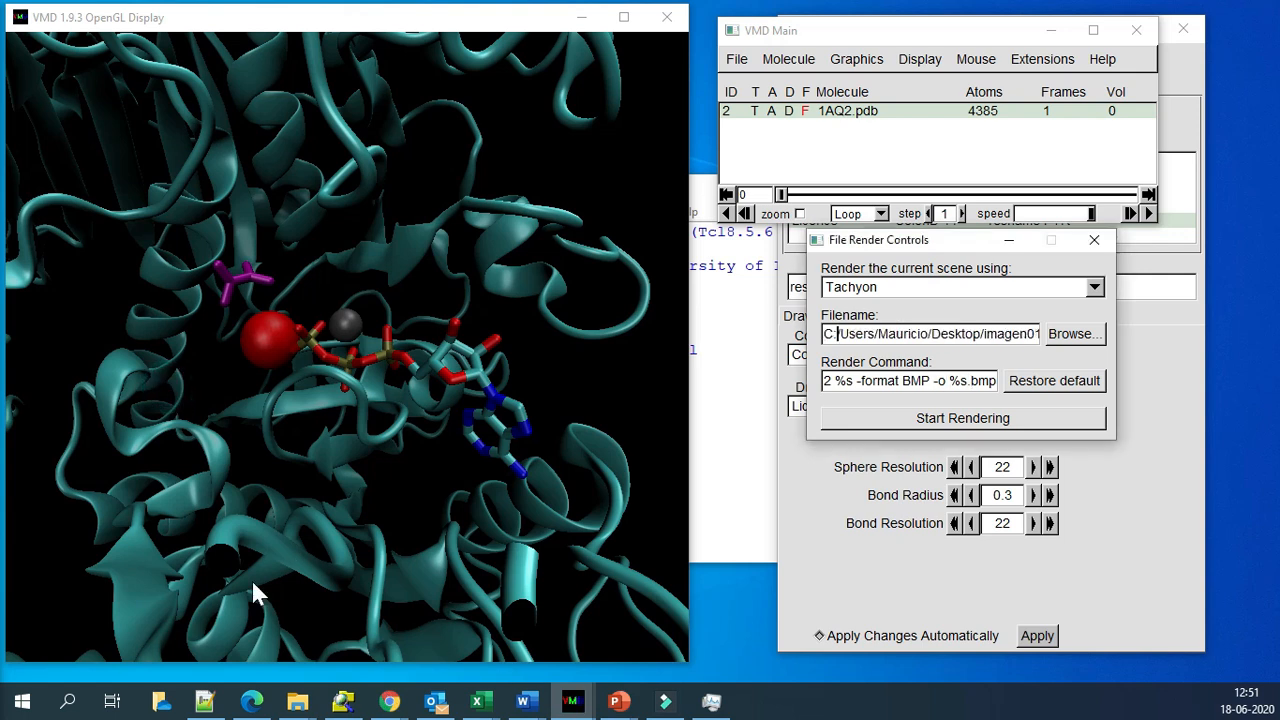
key(Right)
key(Right)
key(Right)
key(Right)
key(Right)
key(Right)
key(Right)
key(Right)
key(Right)
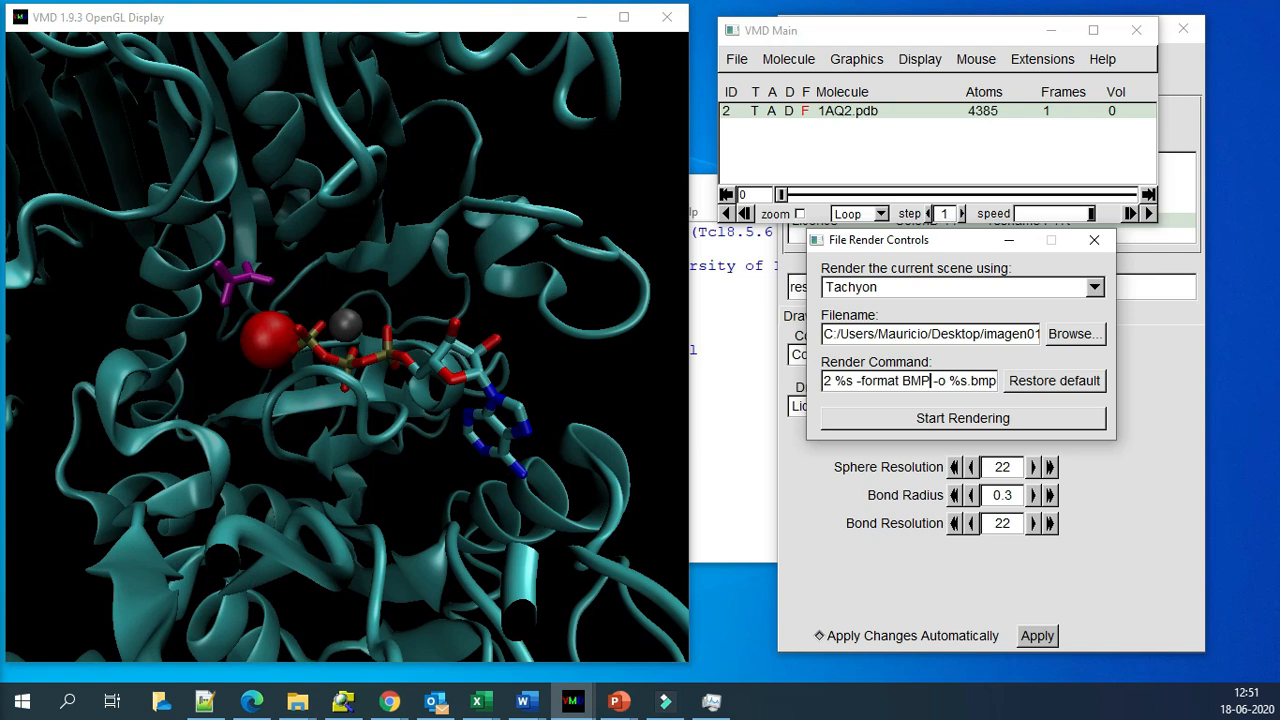
key(Right)
key(Right)
key(Right)
key(Right)
key(Right)
key(Right)
key(Right)
text(-res)
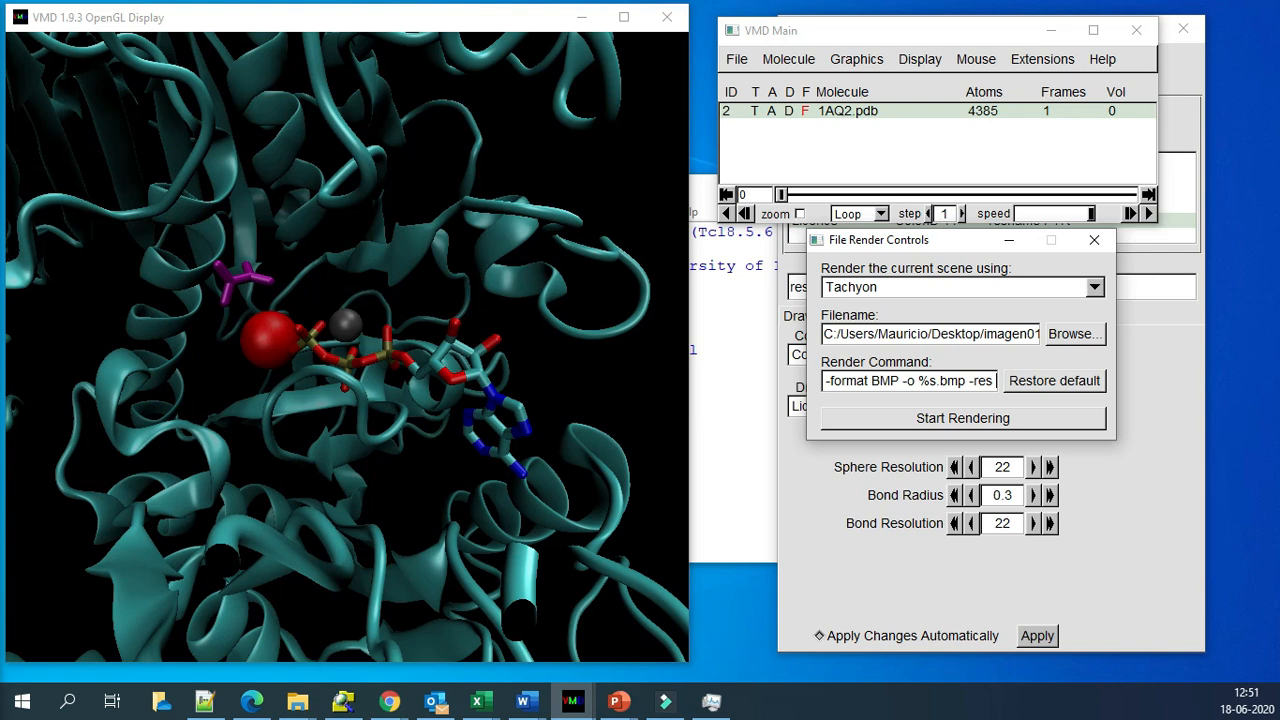
text( 200)
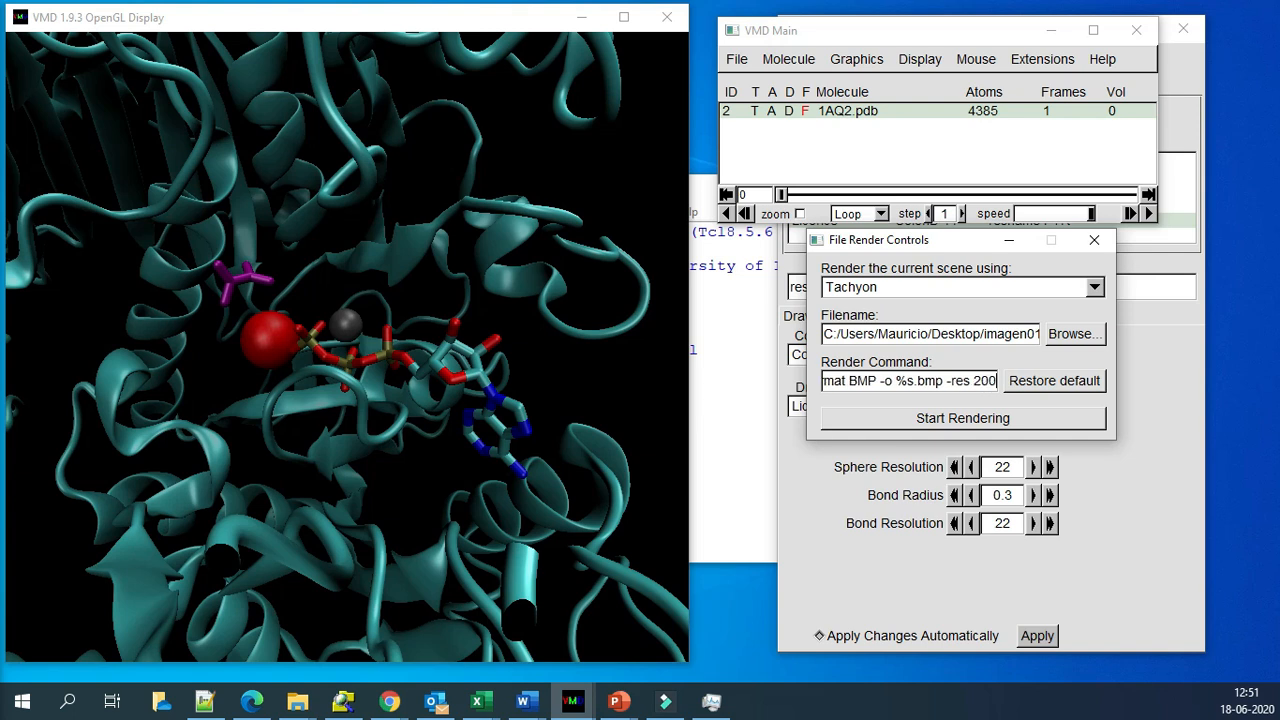
text(0 2000)
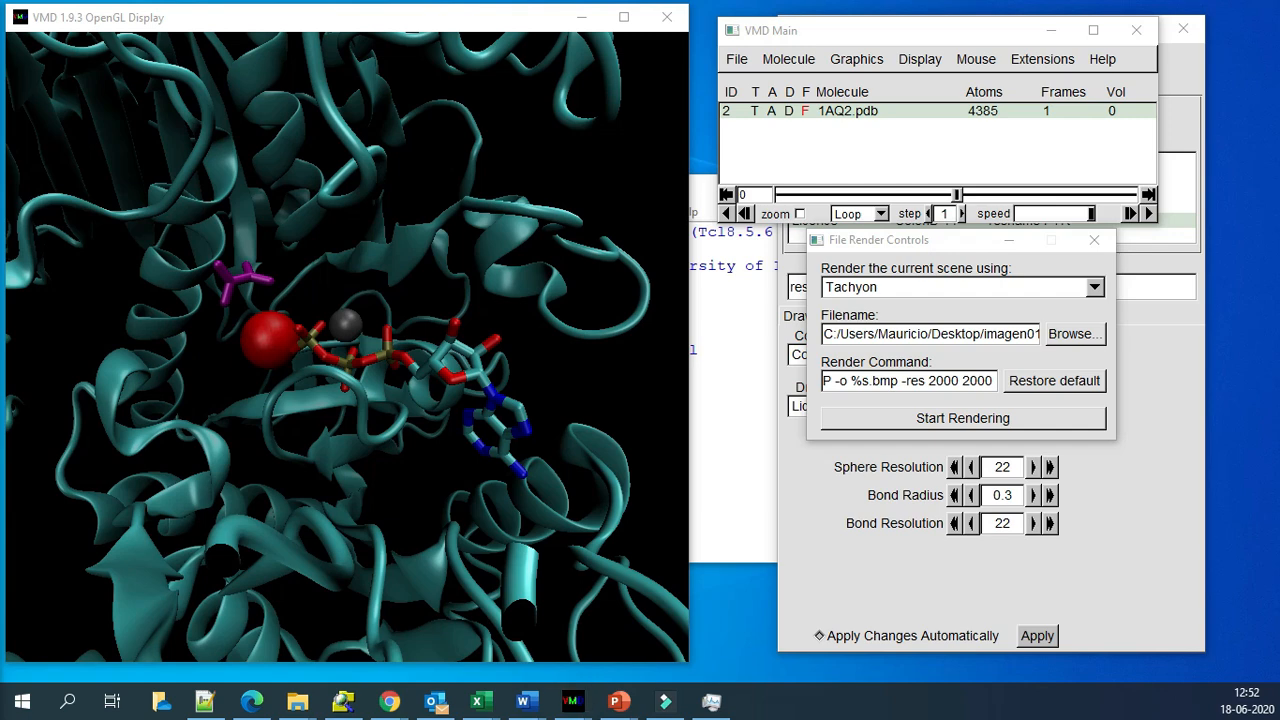
Step: Switch to File Explorer, go to the Desktop folder and open the rendered image imagen01.dat.bmp
key(super+e)
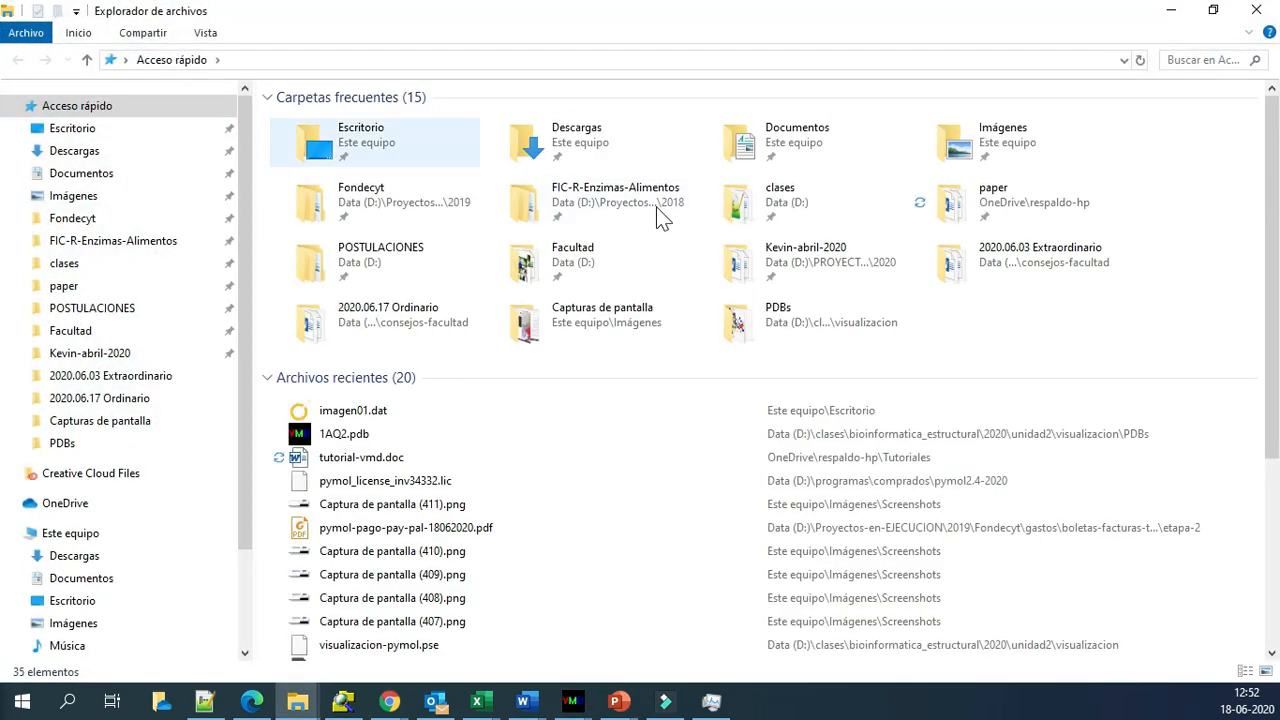
key(Return)
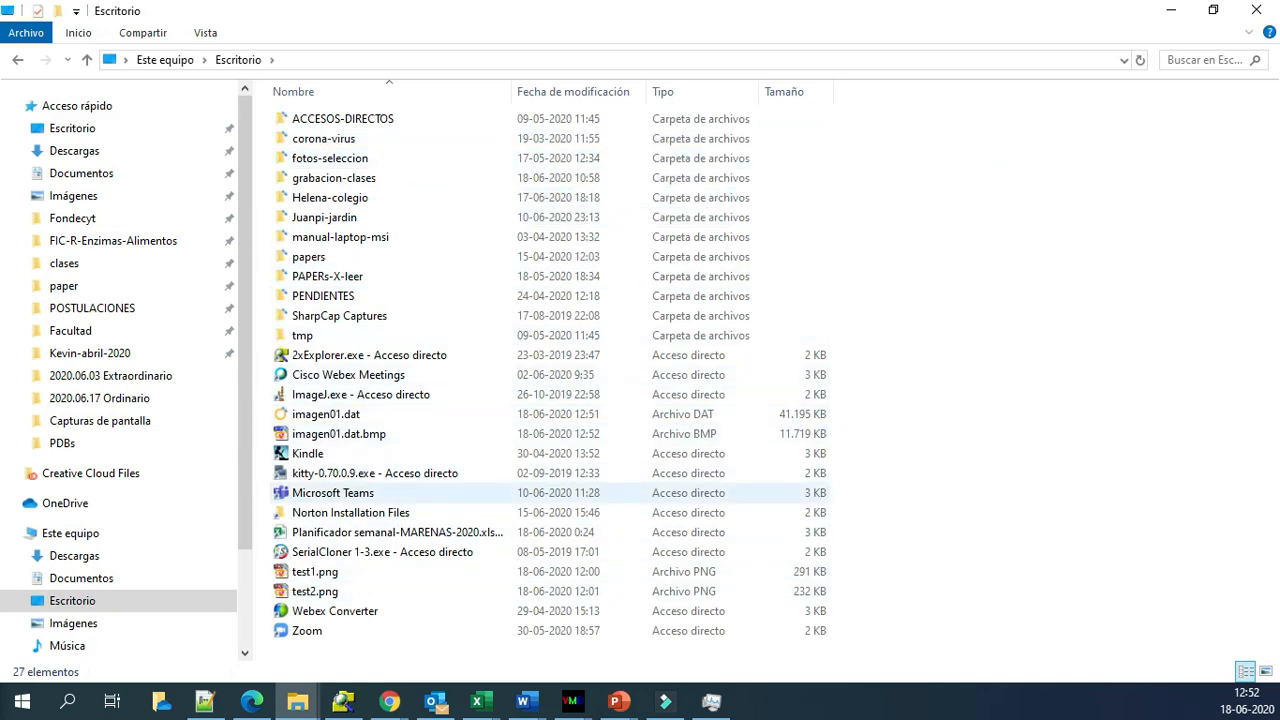
click(443, 415)
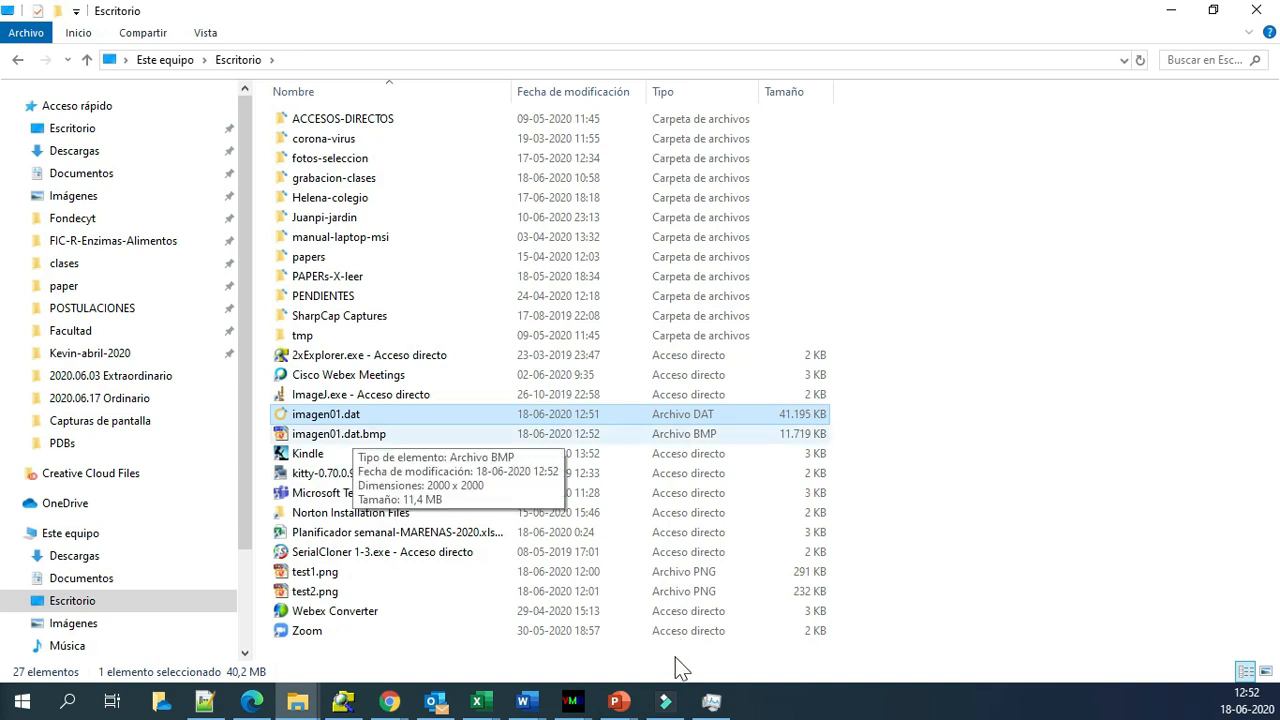
click(450, 436)
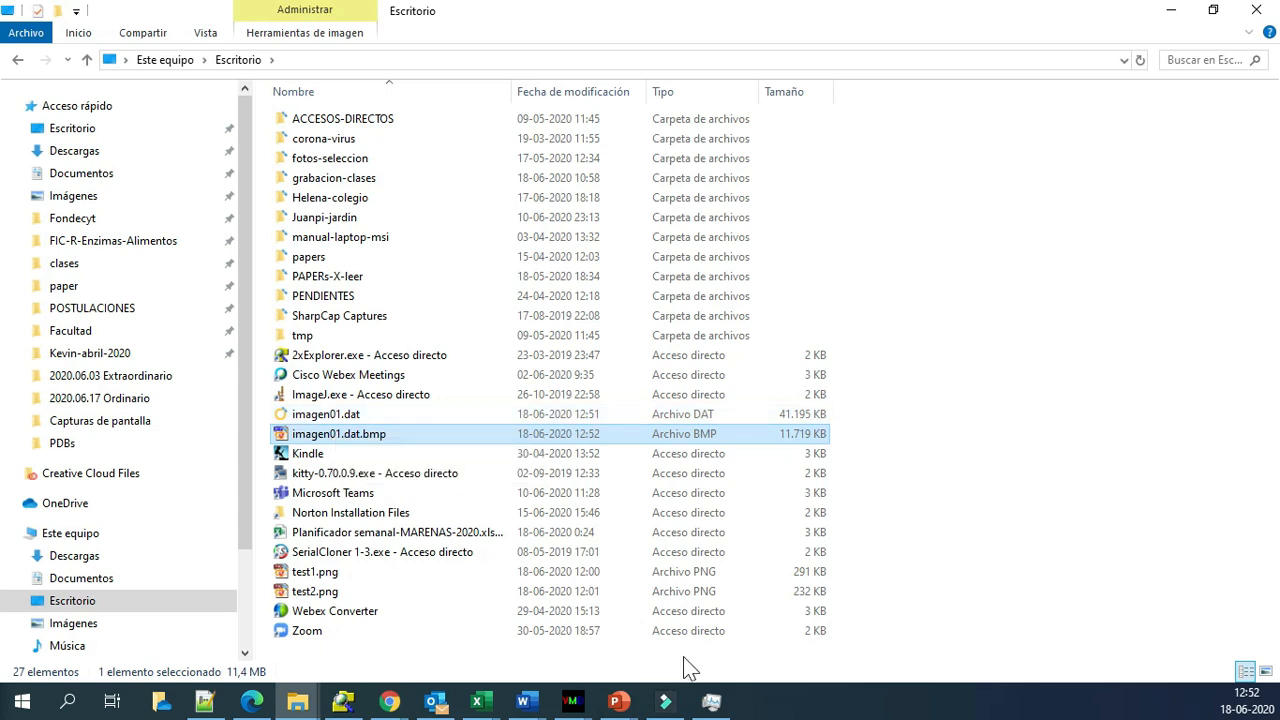
key(Return)
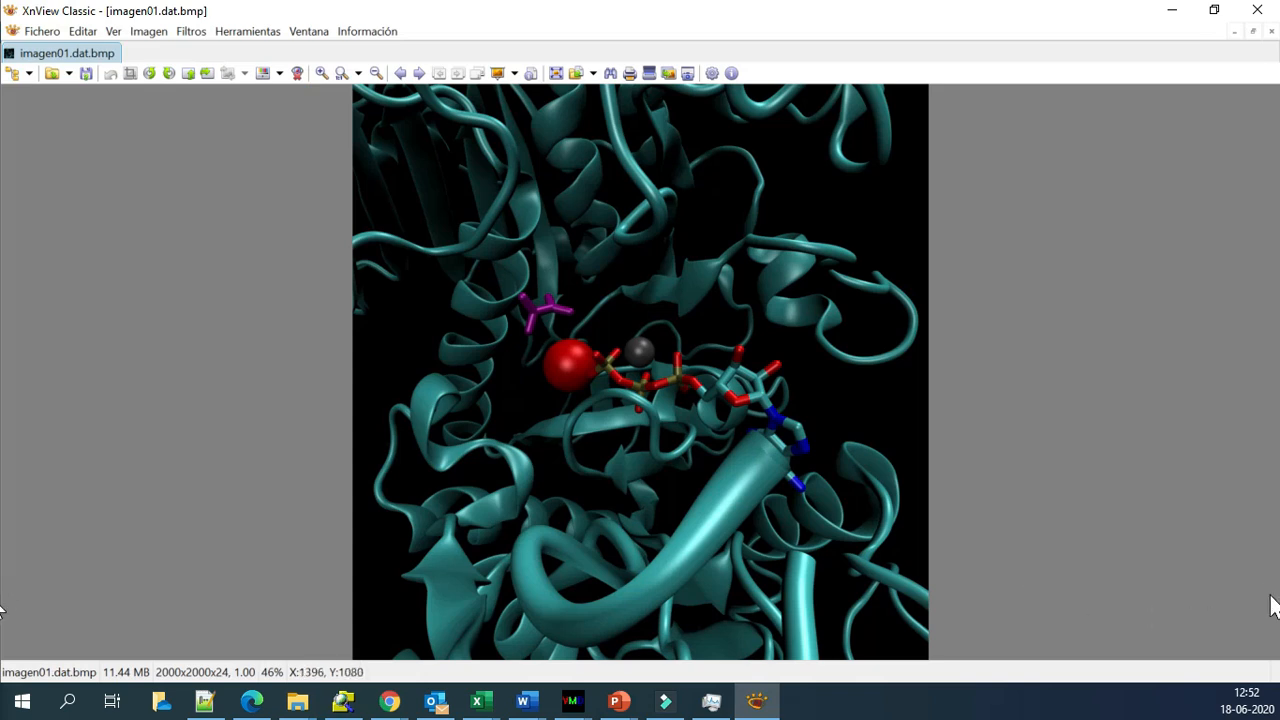
Step: Examine the rendered image's quality up close around the ATP and metal ions, then minimize it and File Explorer to return to VMD
ctrl+scroll(1266, 602, up, 6)
ctrl+scroll(1266, 608, up, 8)
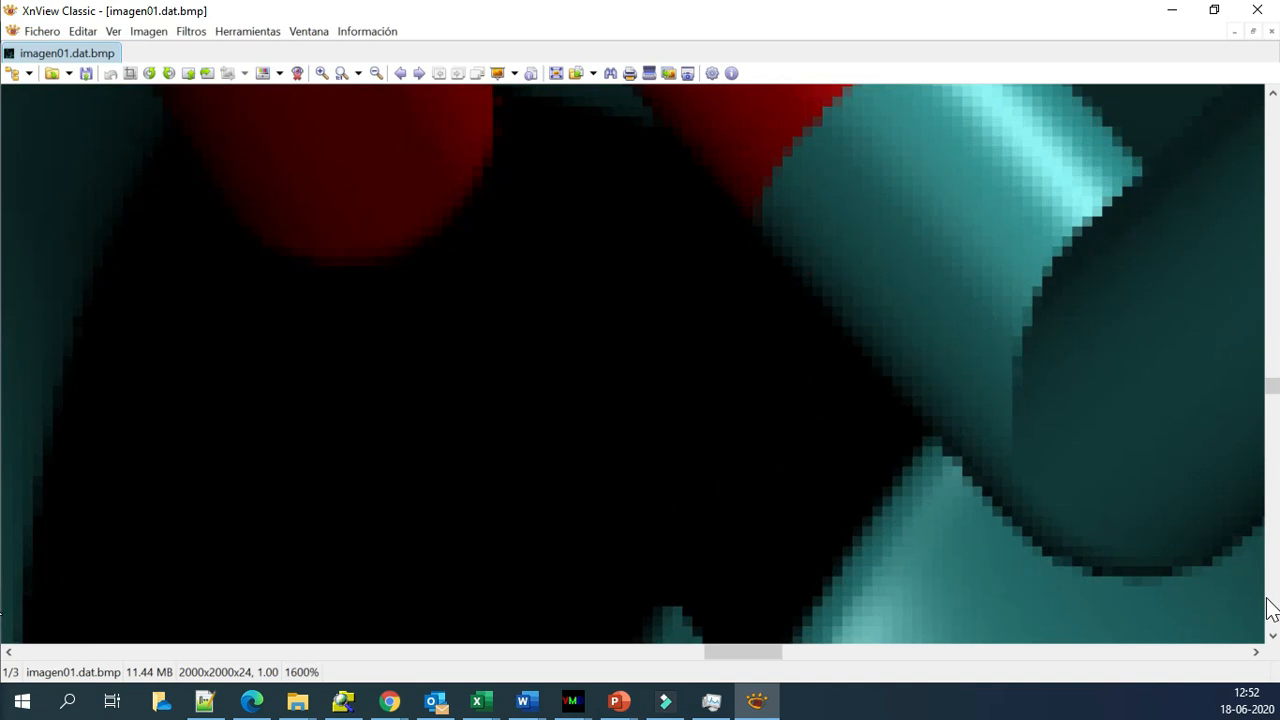
ctrl+scroll(1268, 608, down, 5)
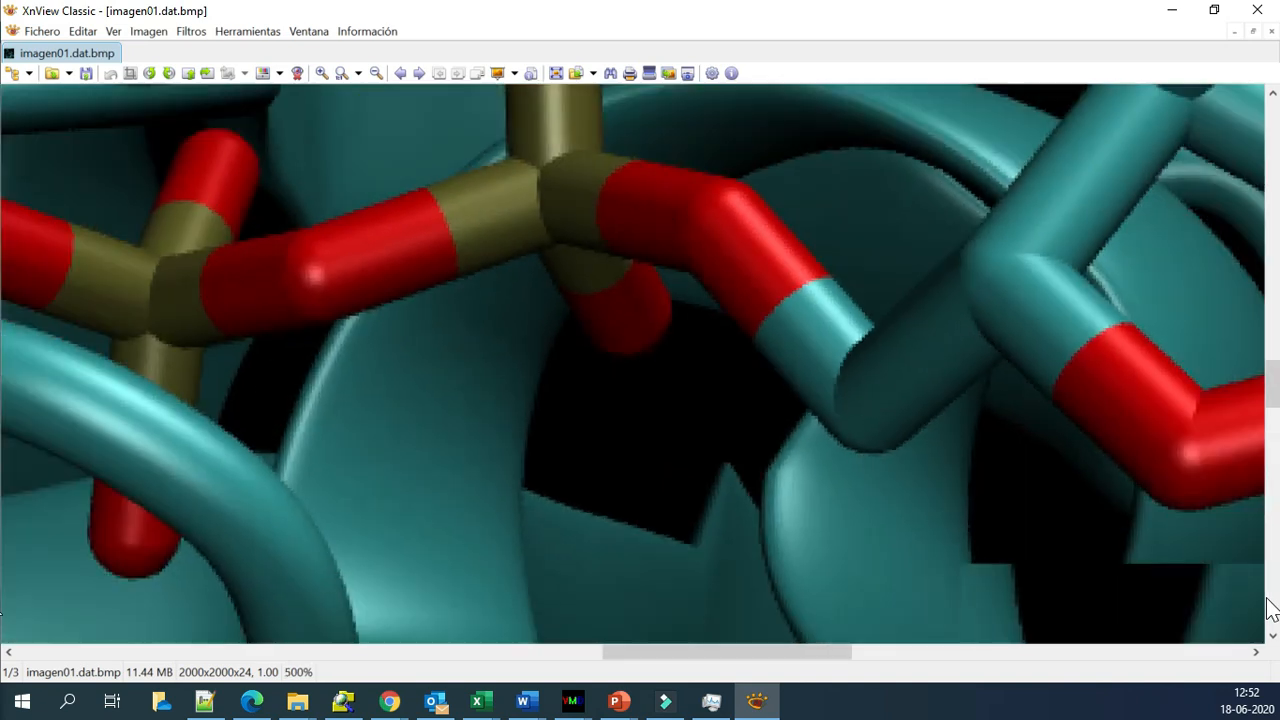
ctrl+scroll(1268, 608, down, 3)
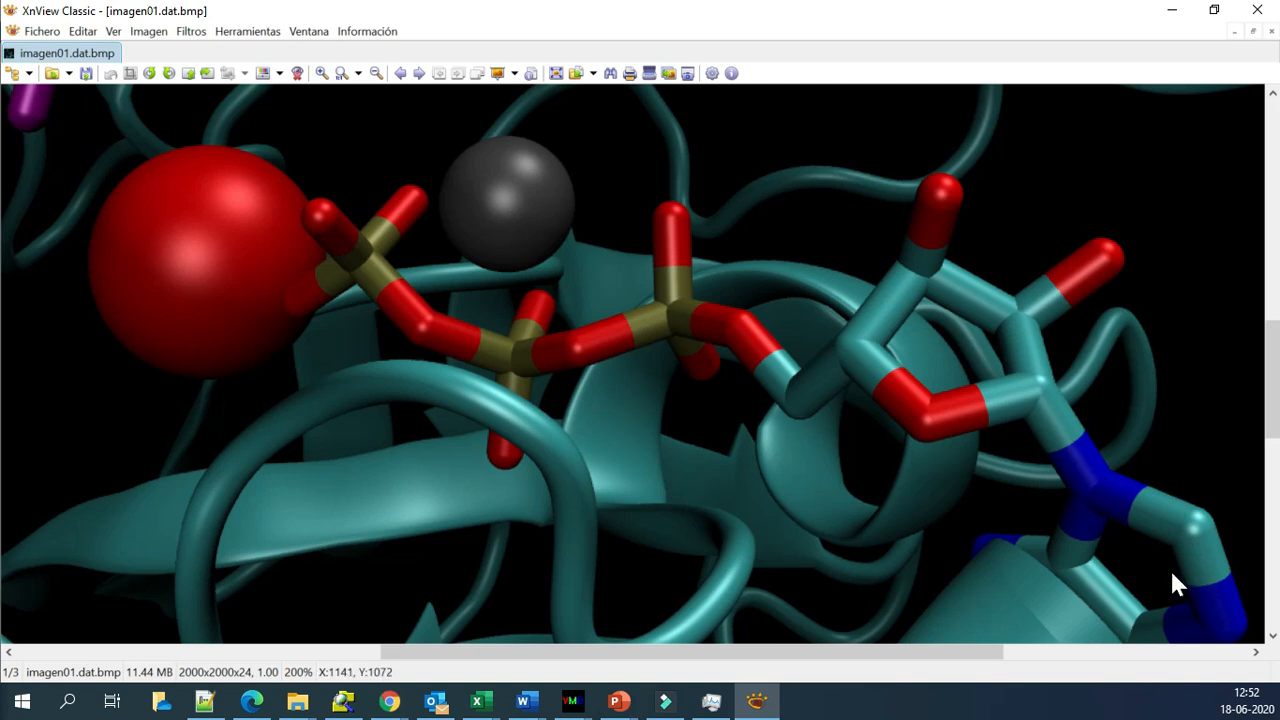
ctrl+scroll(1169, 567, up, 2)
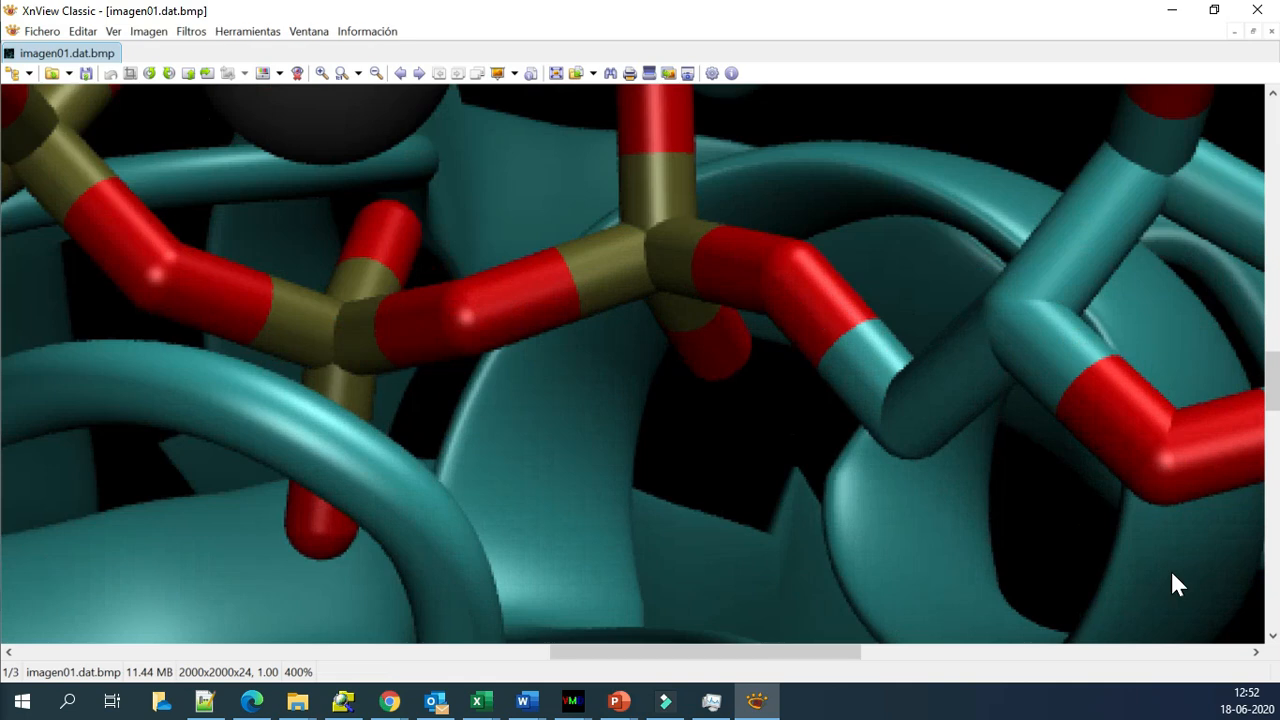
ctrl+scroll(1168, 565, up, 4)
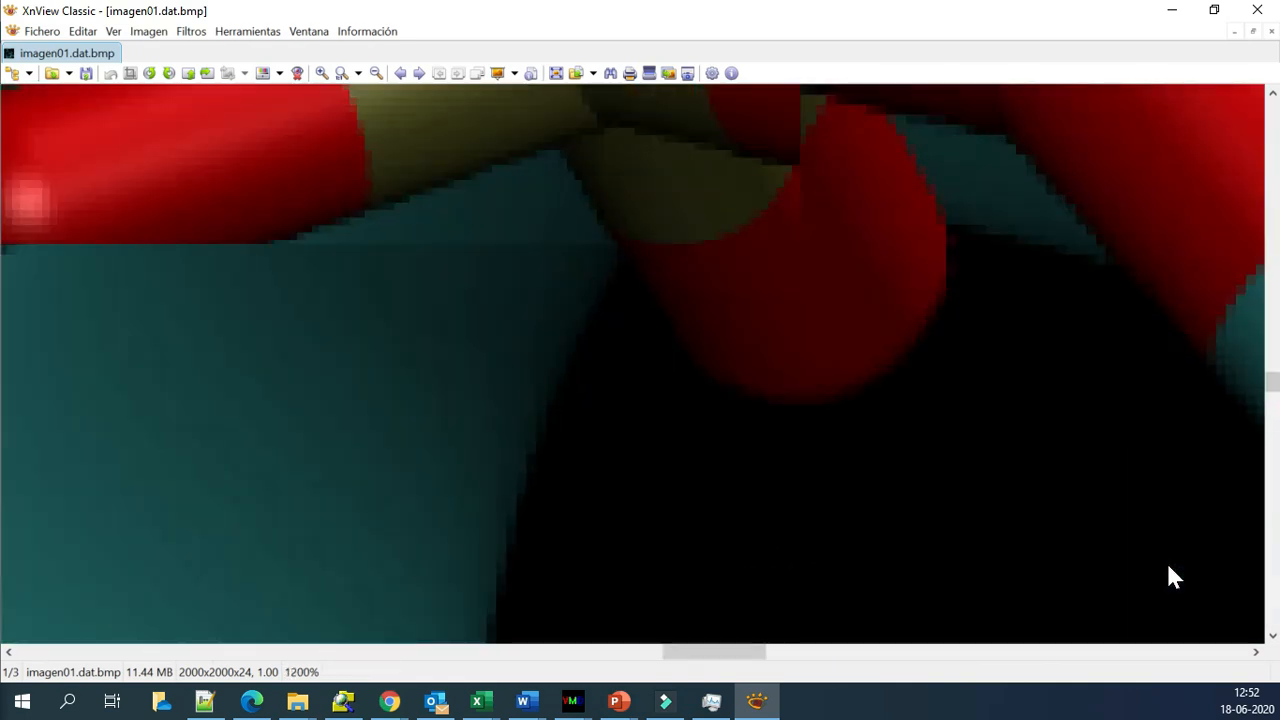
ctrl+scroll(1168, 566, down, 9)
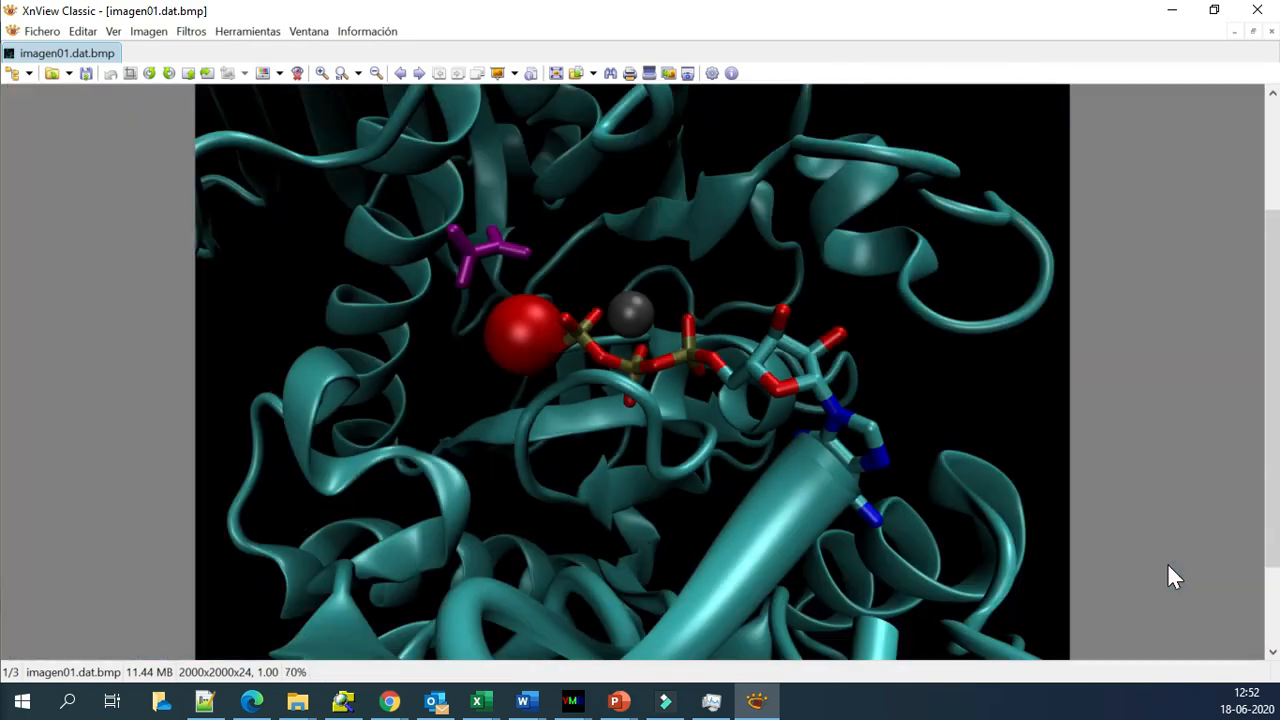
ctrl+scroll(1168, 566, down, 3)
ctrl+scroll(1168, 566, up, 2)
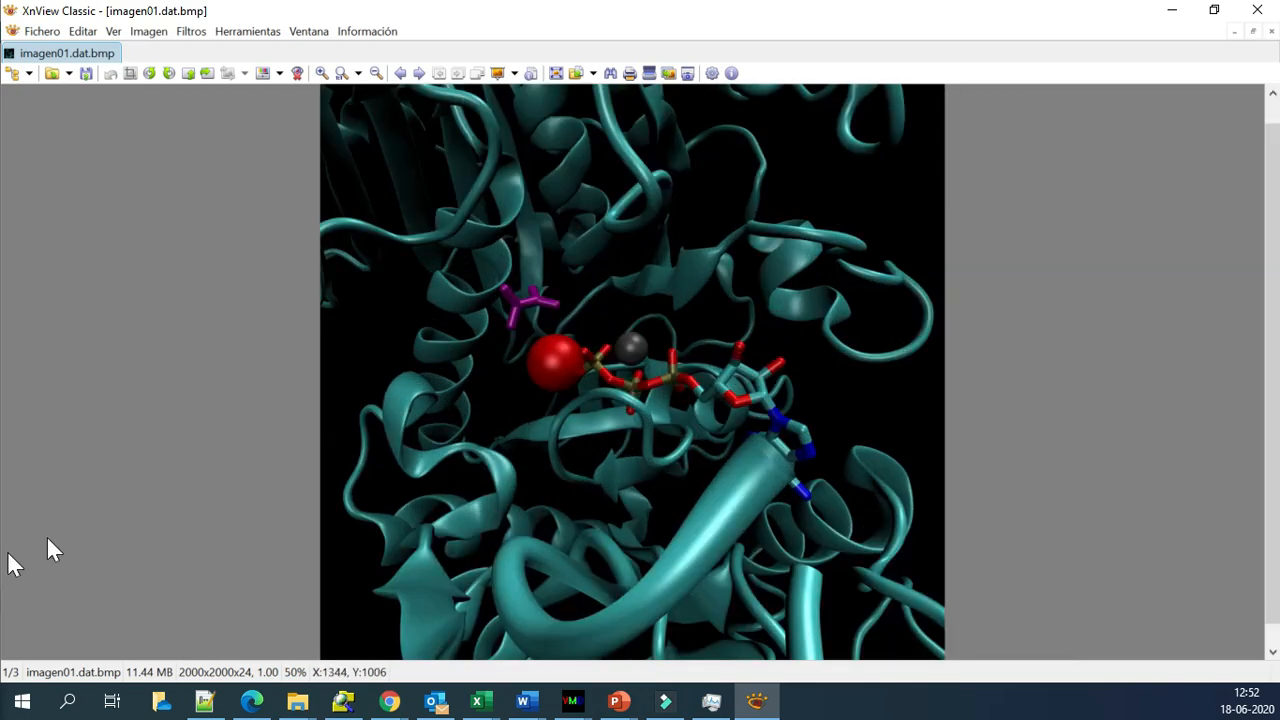
click(1171, 10)
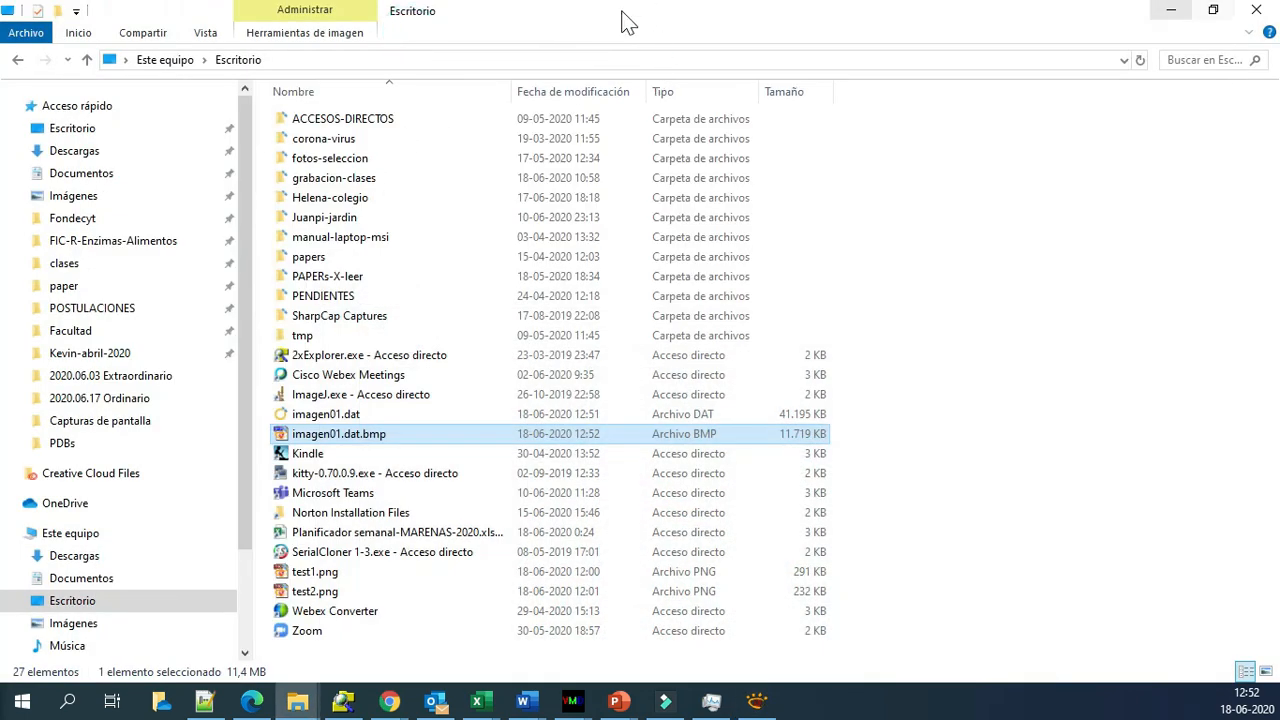
click(1171, 10)
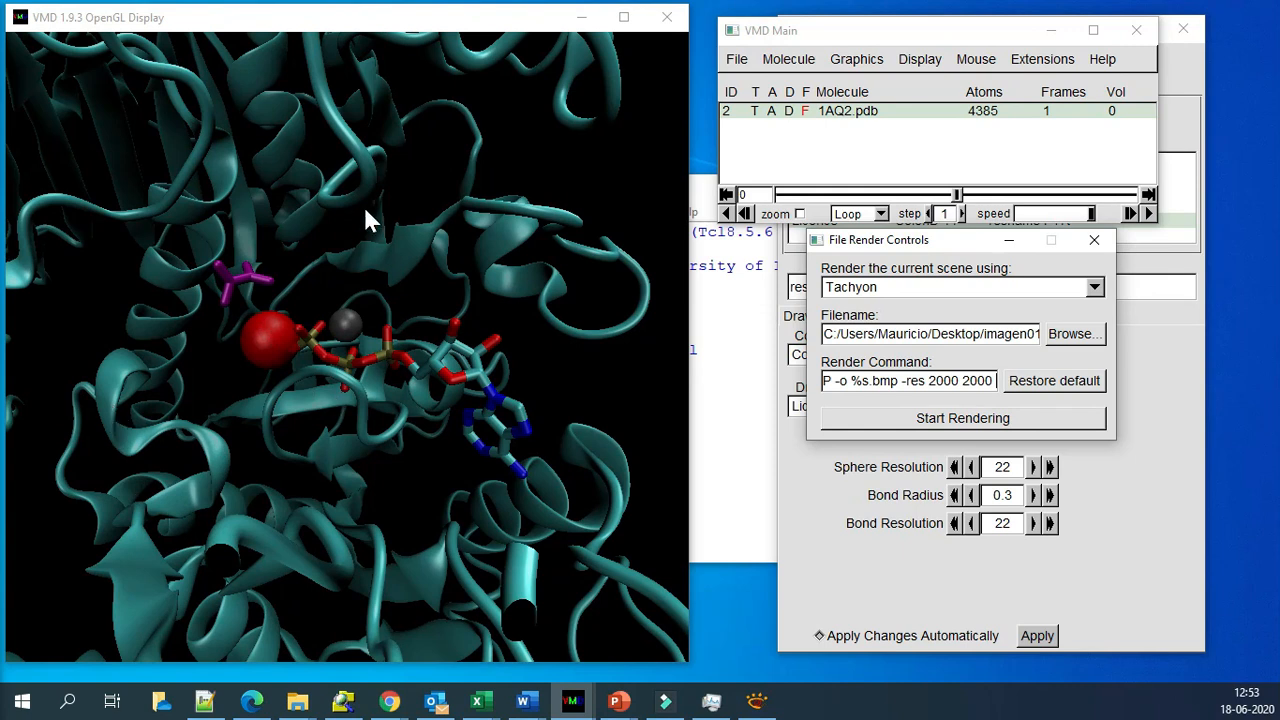
Step: Open the display settings containing the depth cueing and ray tracing options
click(920, 59)
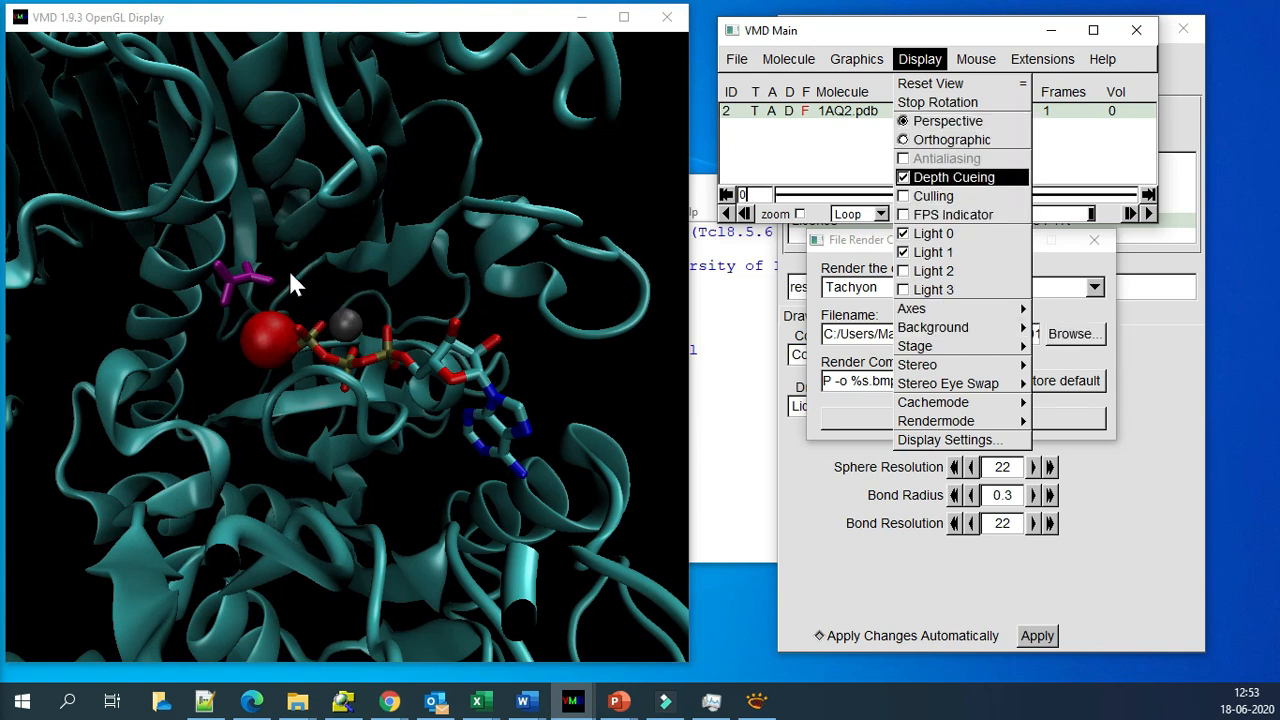
mouse_move(961, 346)
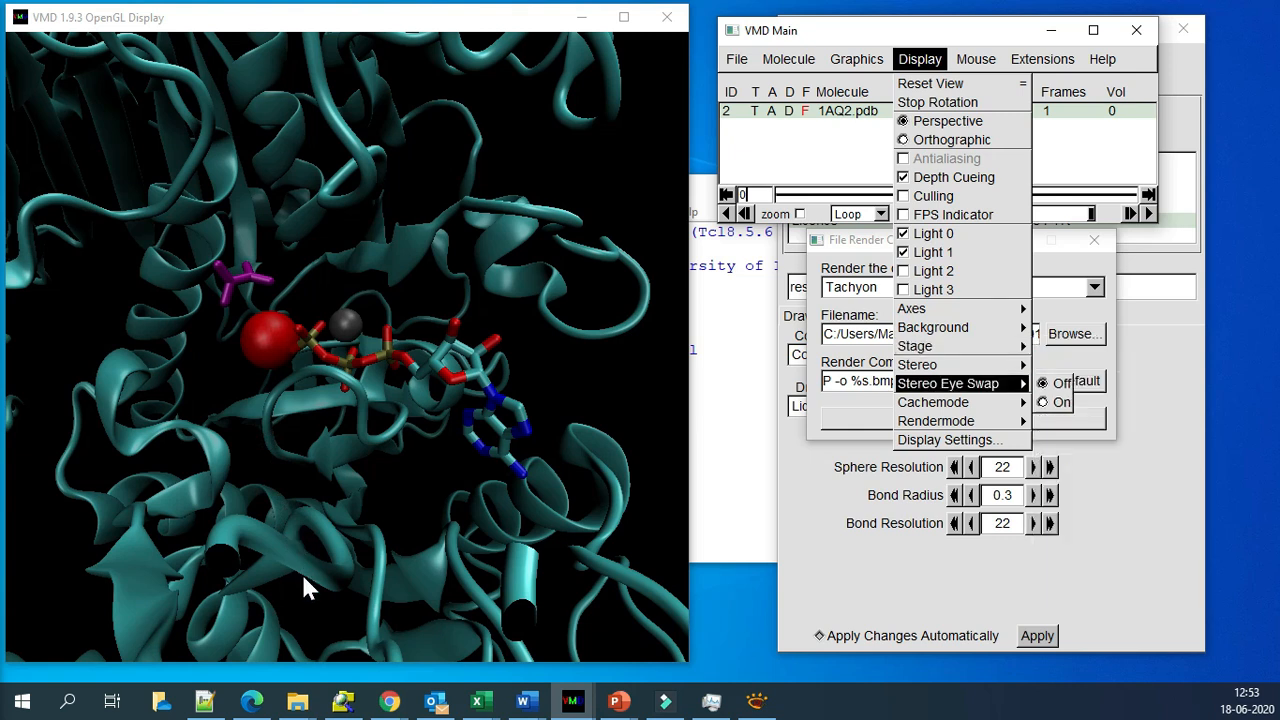
click(278, 668)
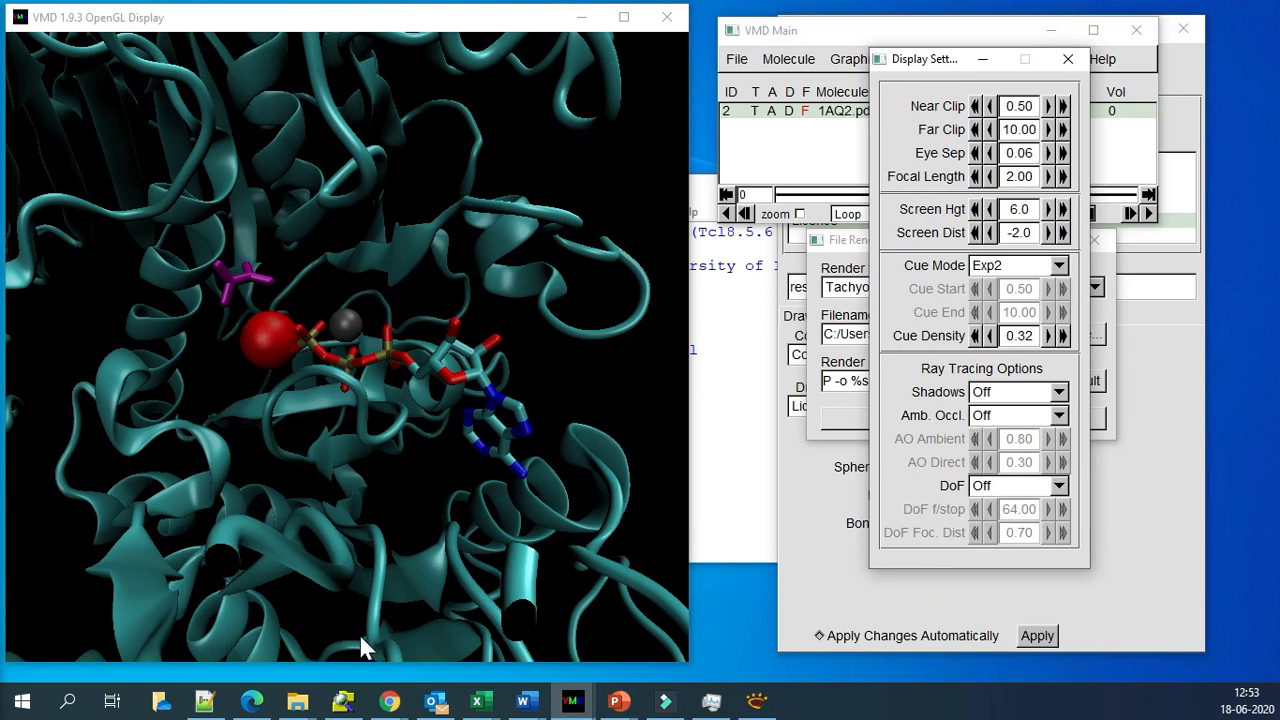
Step: Turn on shadows and ambient occlusion in the ray tracing options
click(452, 591)
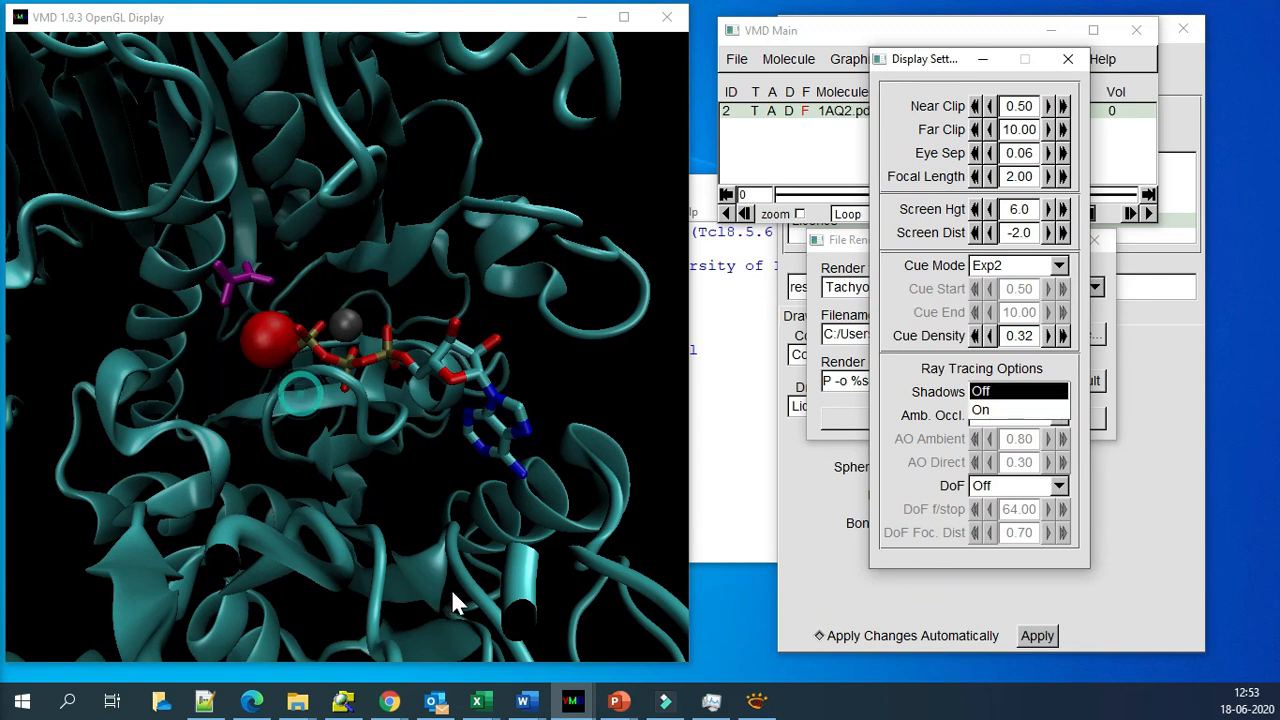
click(396, 612)
click(448, 625)
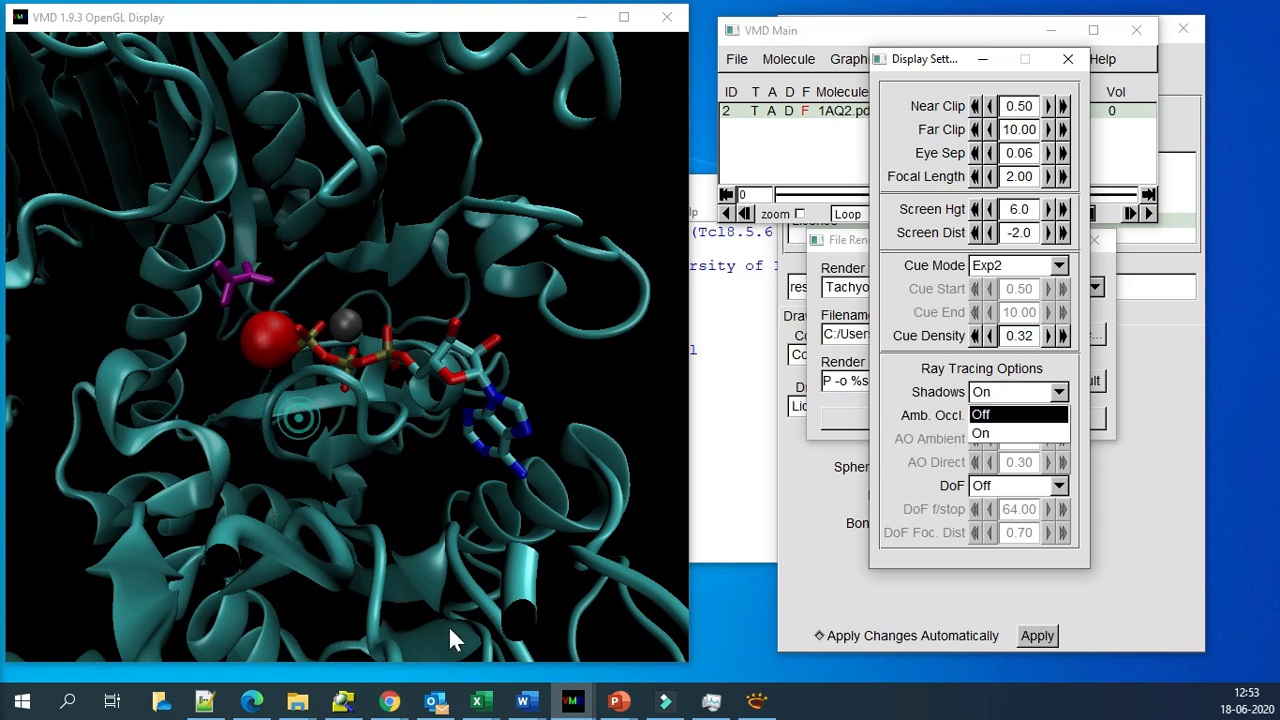
click(396, 648)
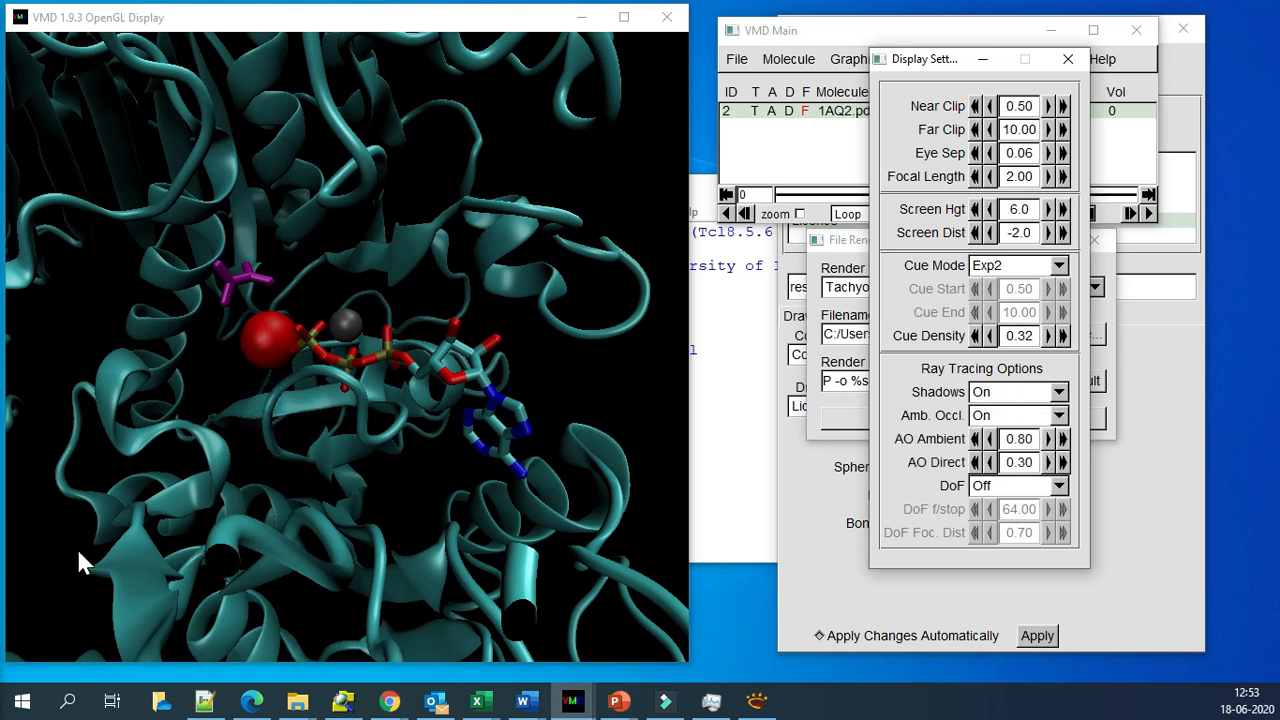
Step: Change the Tachyon output filename on the Desktop to imagen02.dat and render the scene
click(139, 549)
click(1020, 334)
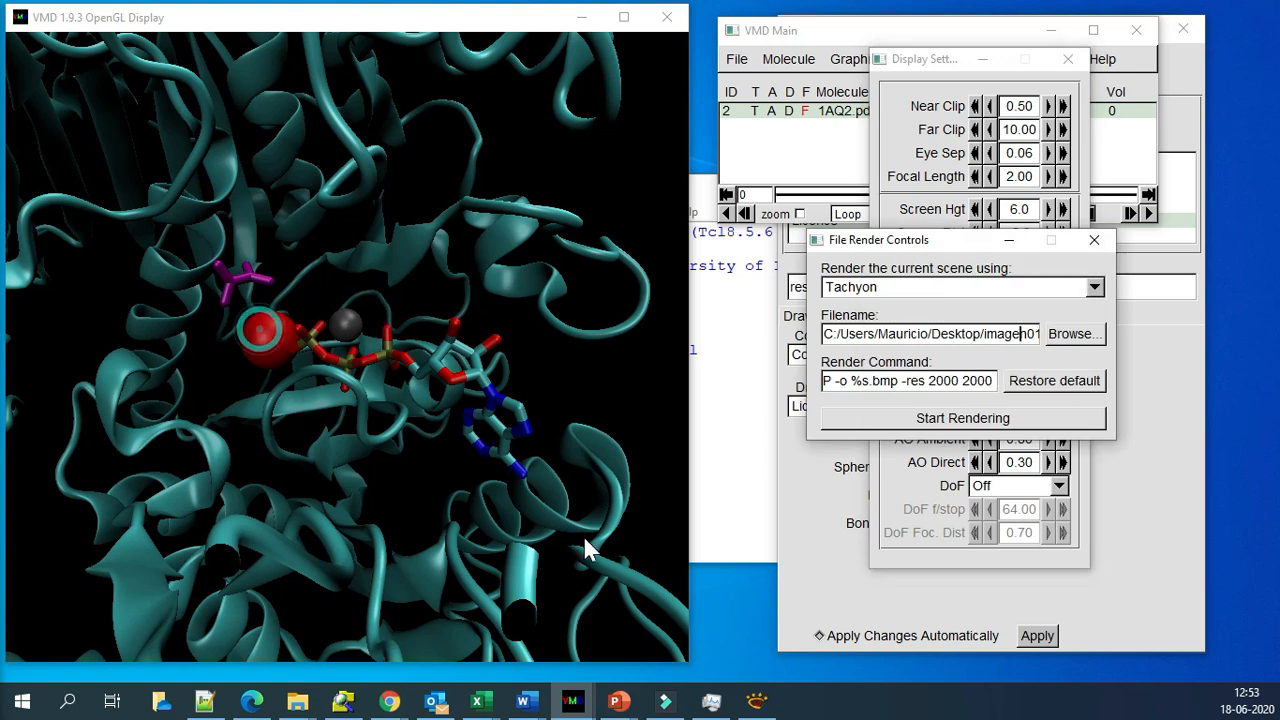
key(Right)
key(Right)
key(Right)
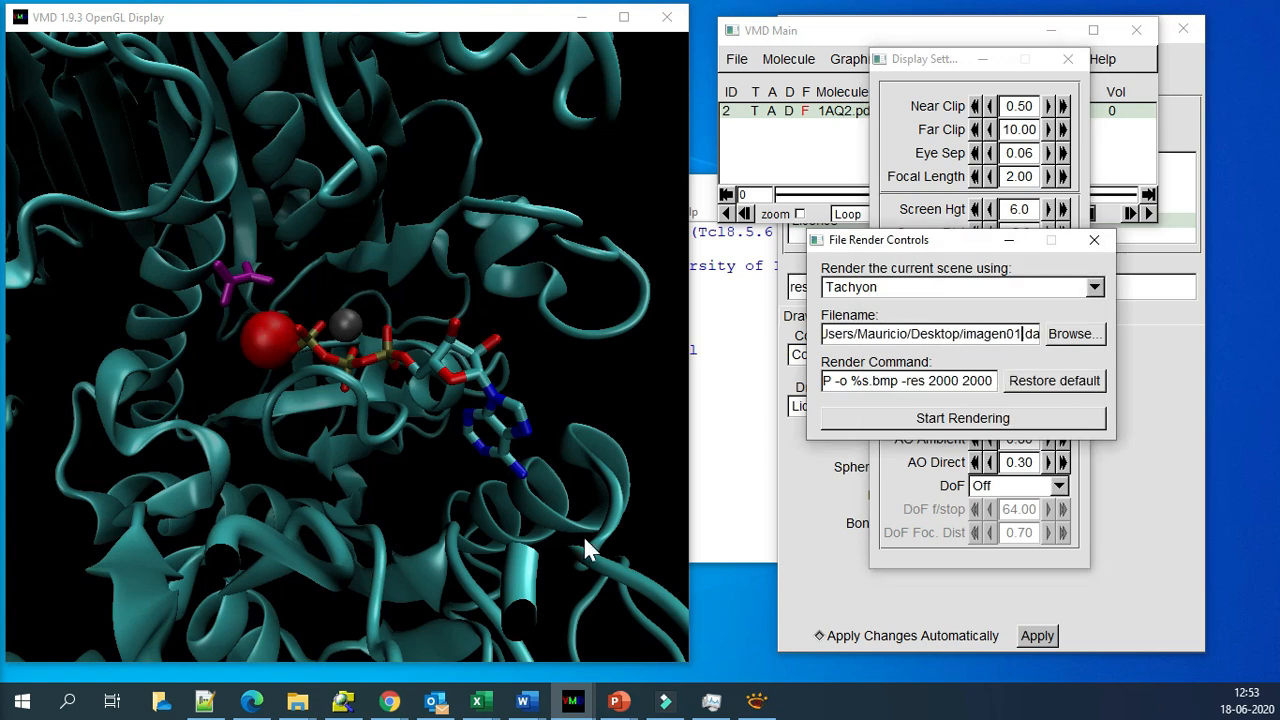
key(BackSpace)
text(2)
key(Return)
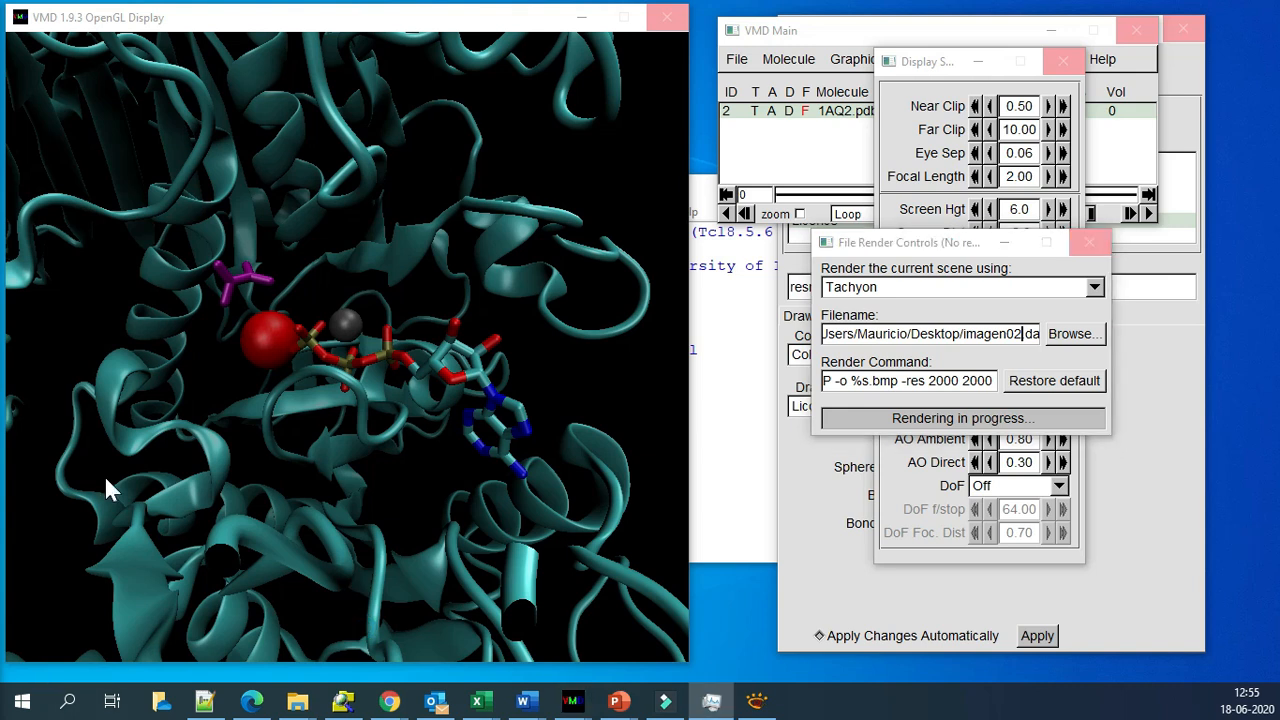
Step: Switch to Task Manager and examine the CPU usage of winvmd and the overall processor performance during rendering
drag(53, 59, 1219, 37)
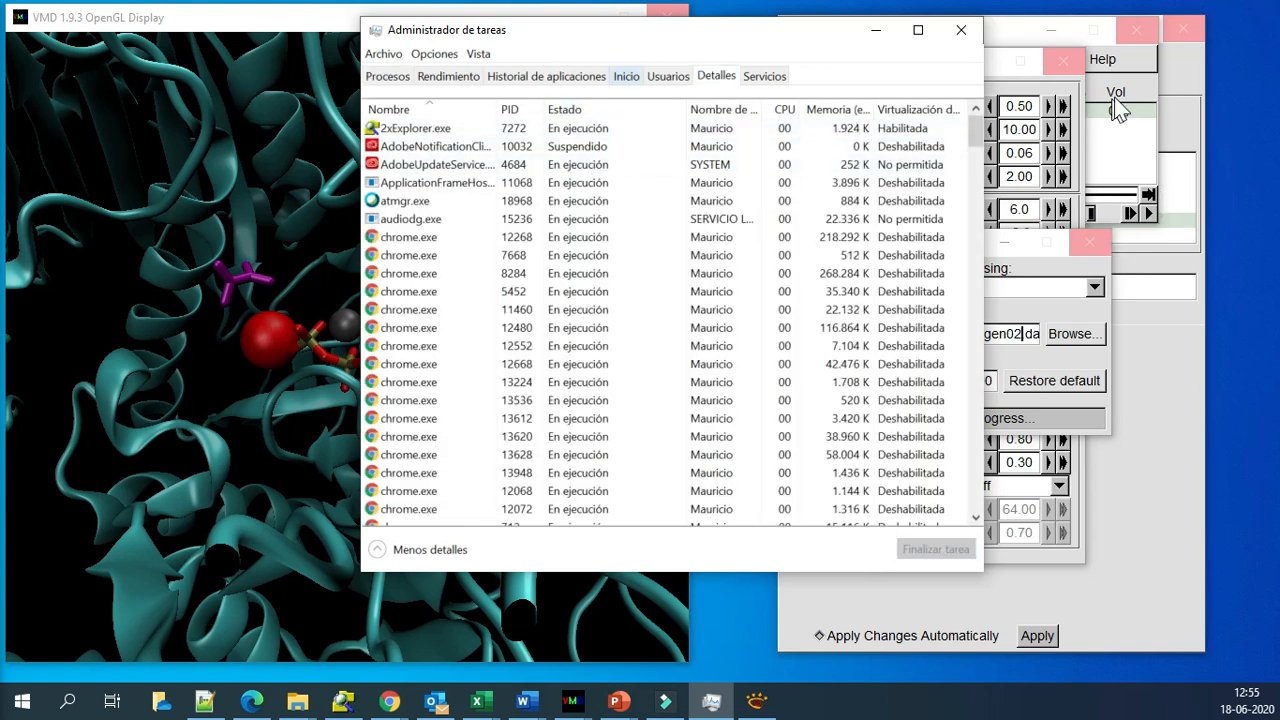
key(alt+o)
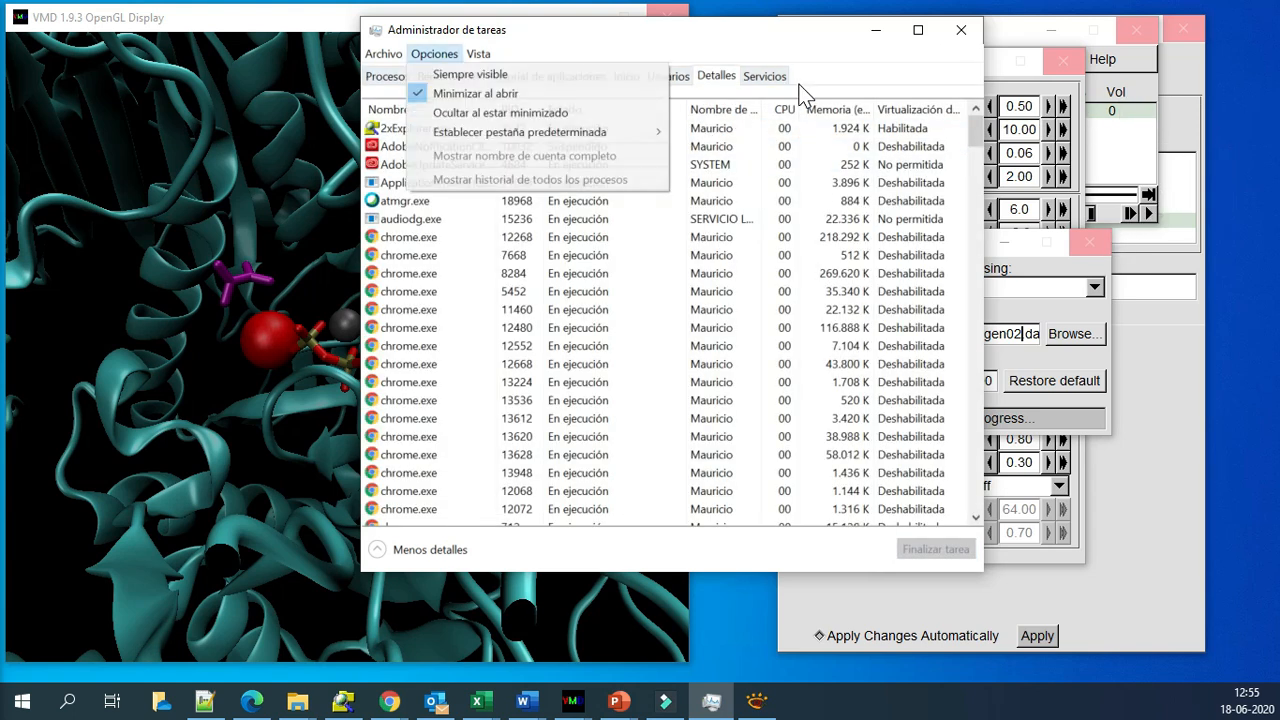
key(Left)
key(Right)
key(Right)
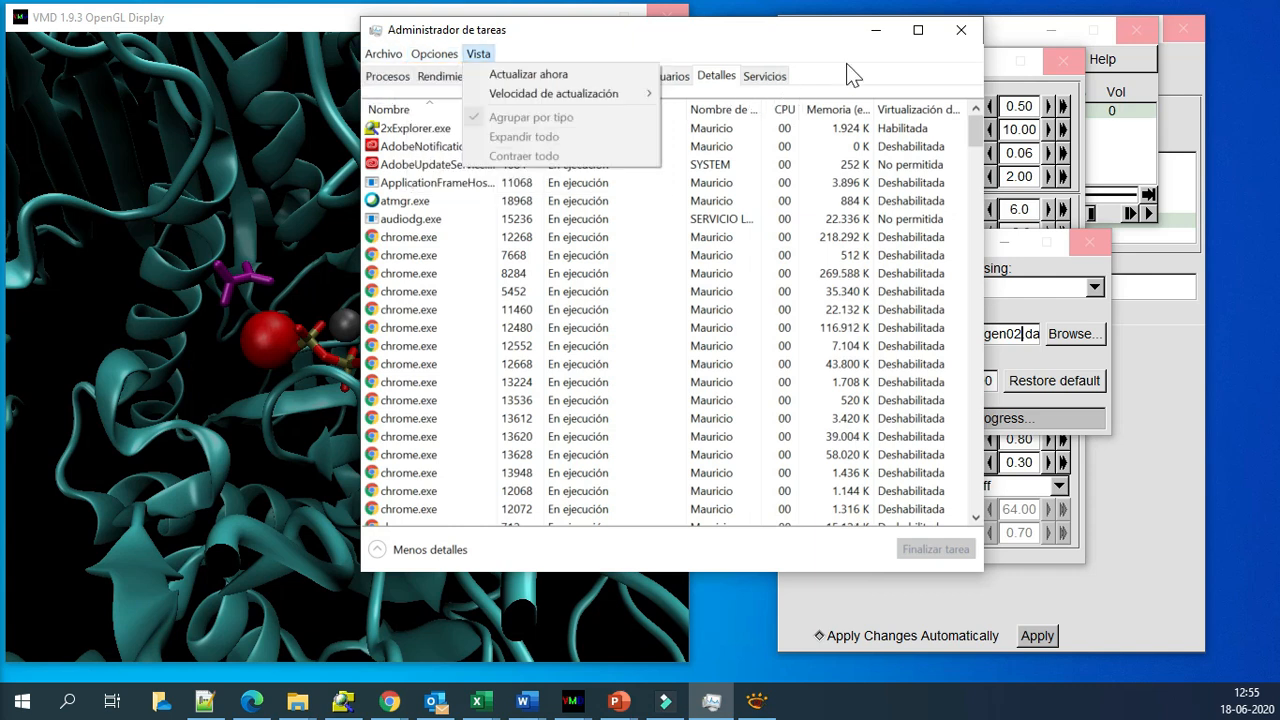
key(Down)
key(Down)
key(Right)
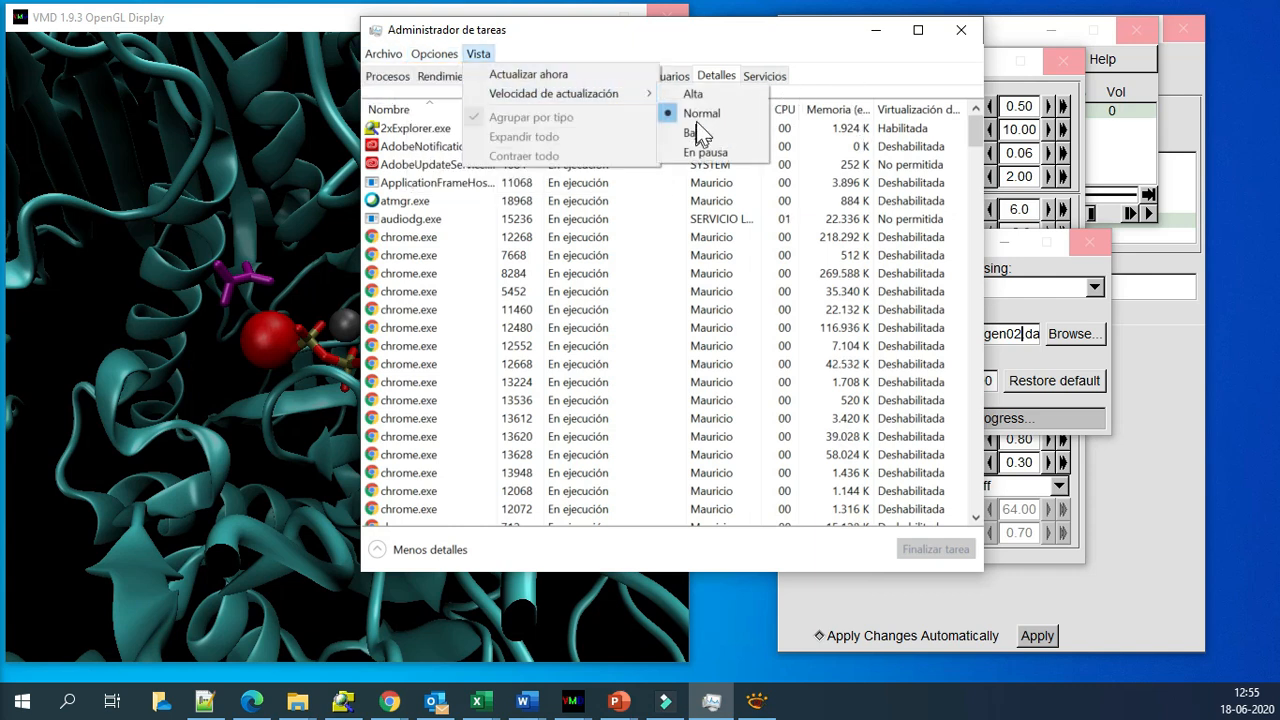
click(697, 120)
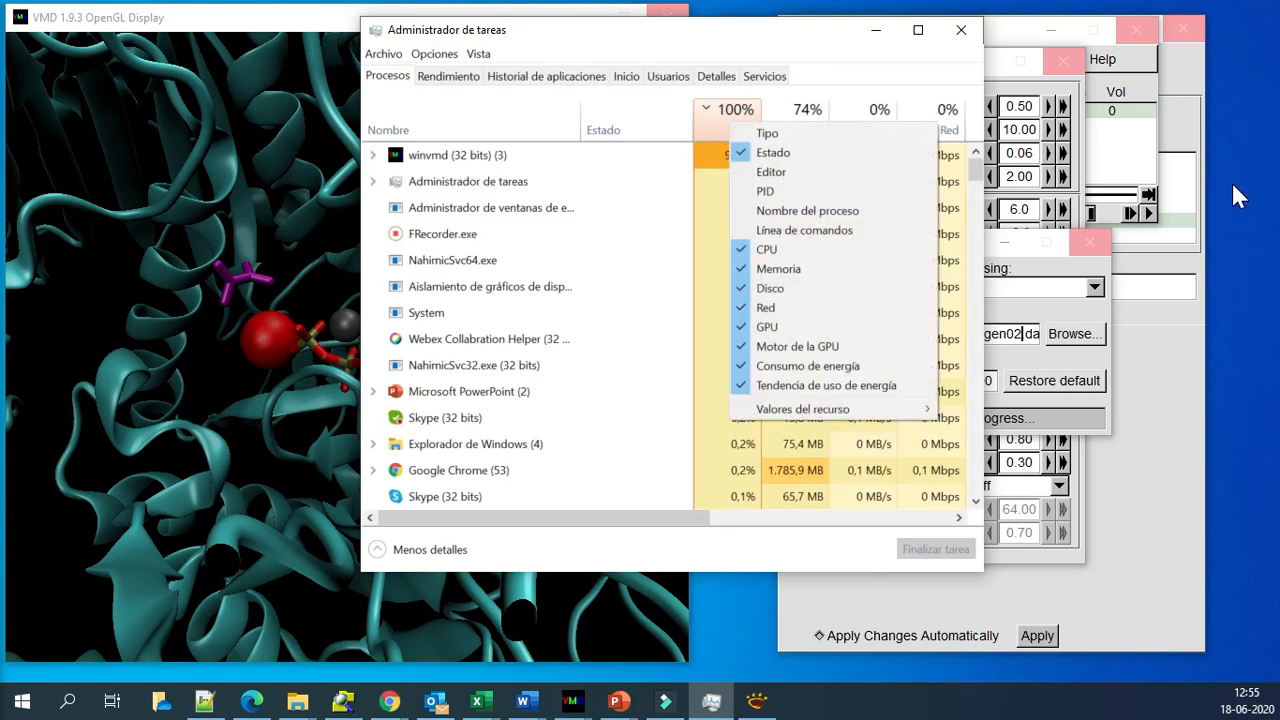
click(92, 42)
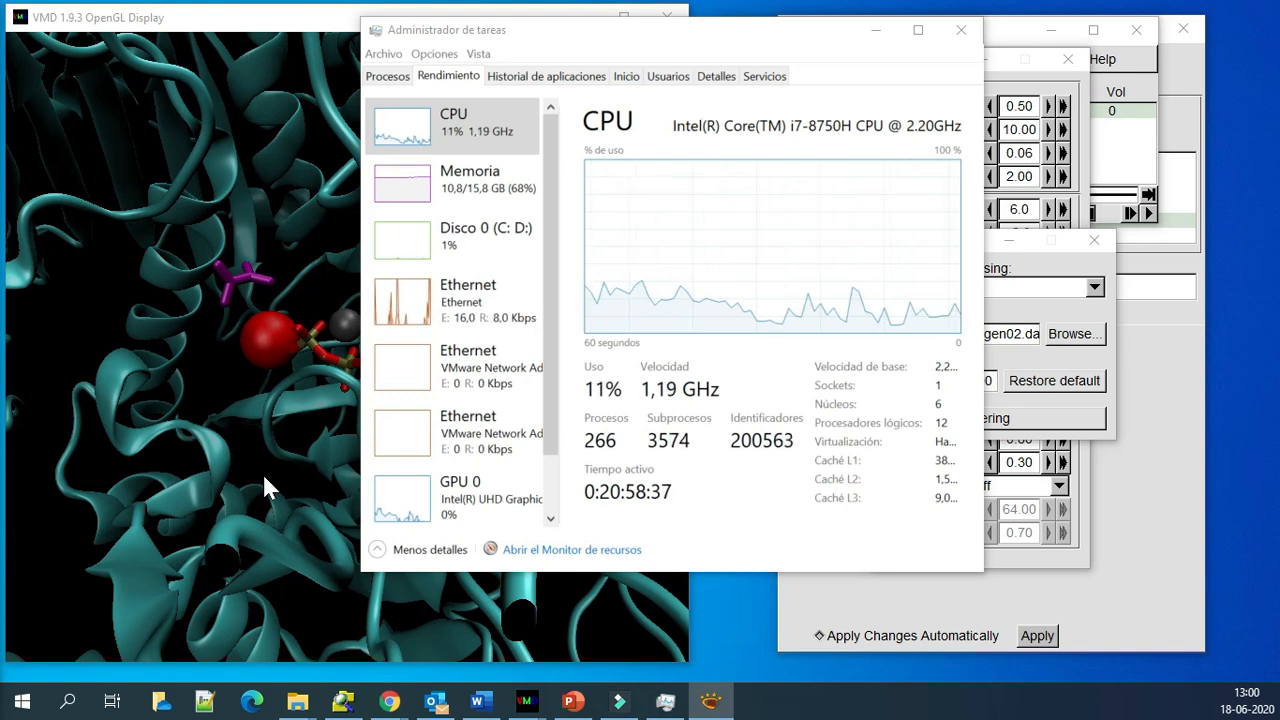
Step: Open the rendered image imagen02.dat.bmp in XnView and compare it with imagen01.dat.bmp
click(149, 63)
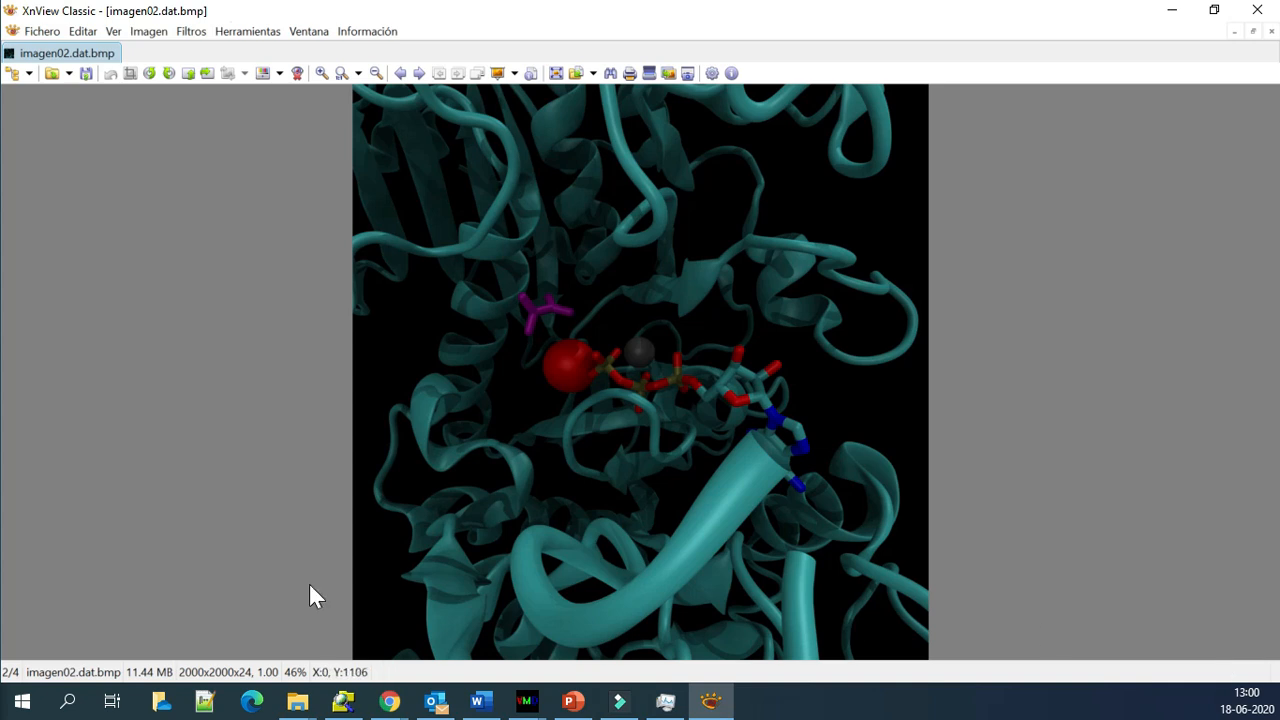
scroll(560, 245, up, 1)
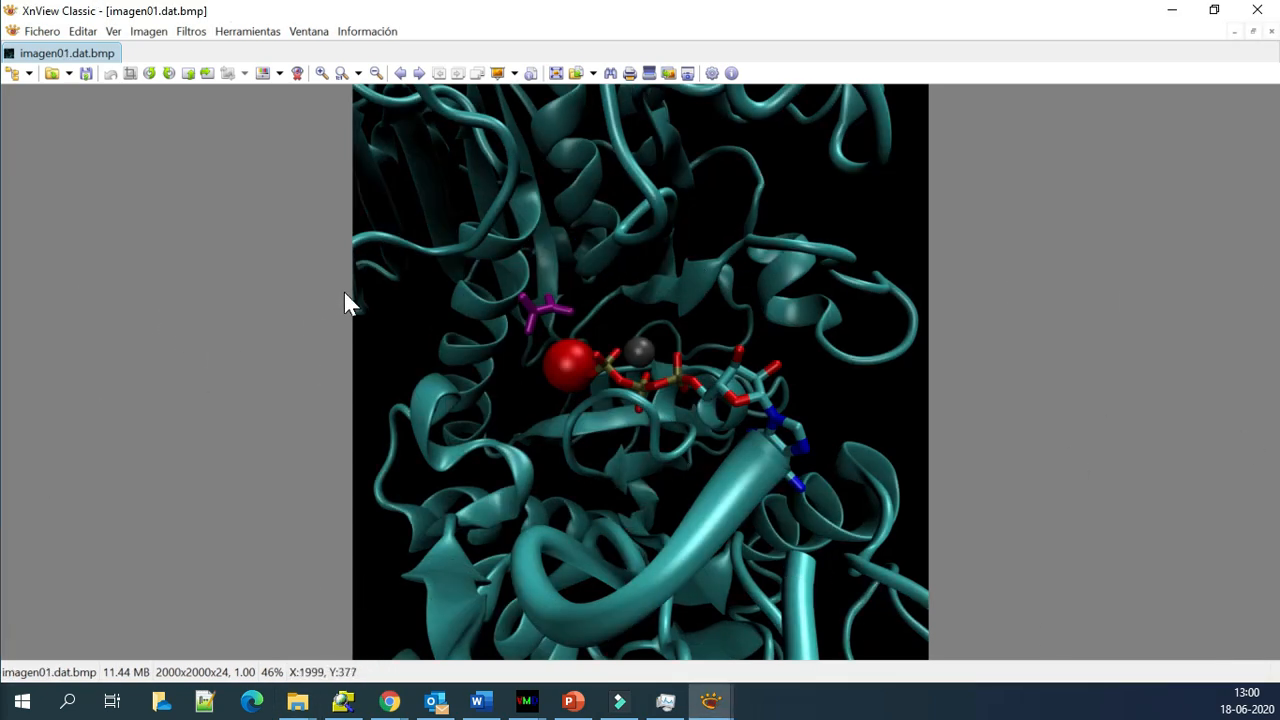
scroll(569, 171, down, 1)
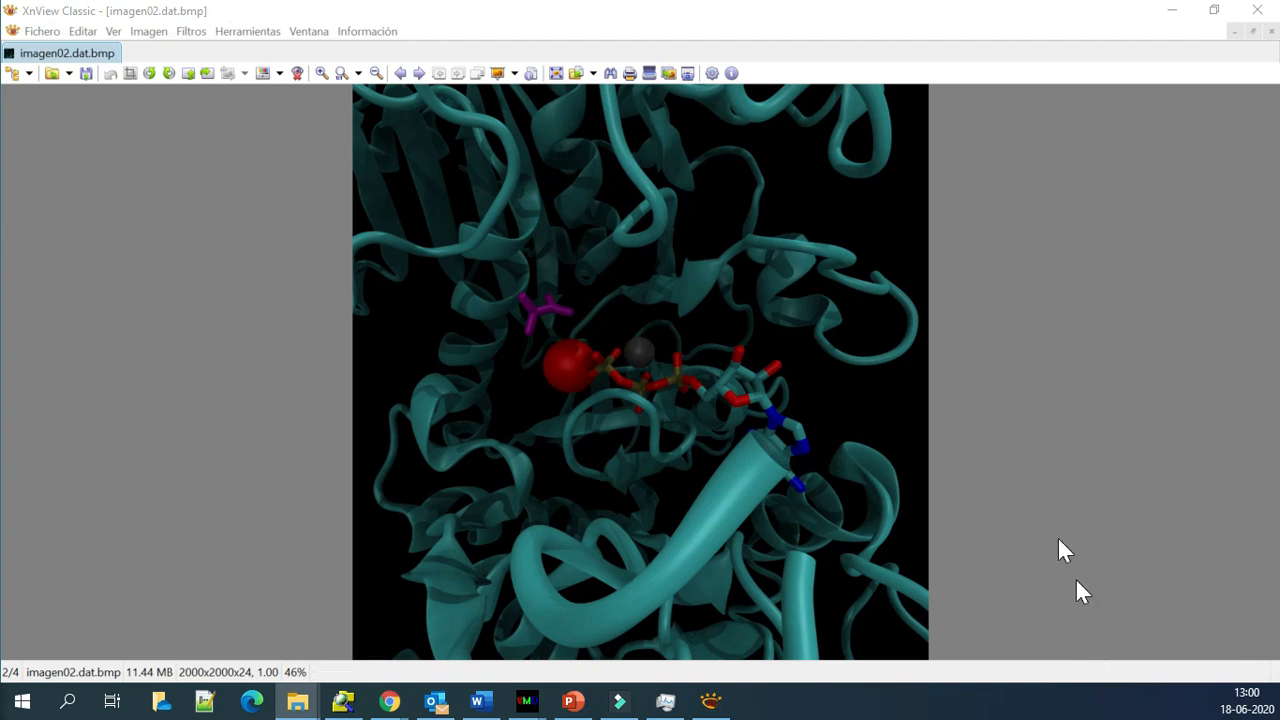
Step: Examine the shadows and ambient occlusion in imagen02.dat.bmp up close around the ATP, PYR and metal ions
ctrl+scroll(1008, 490, up, 8)
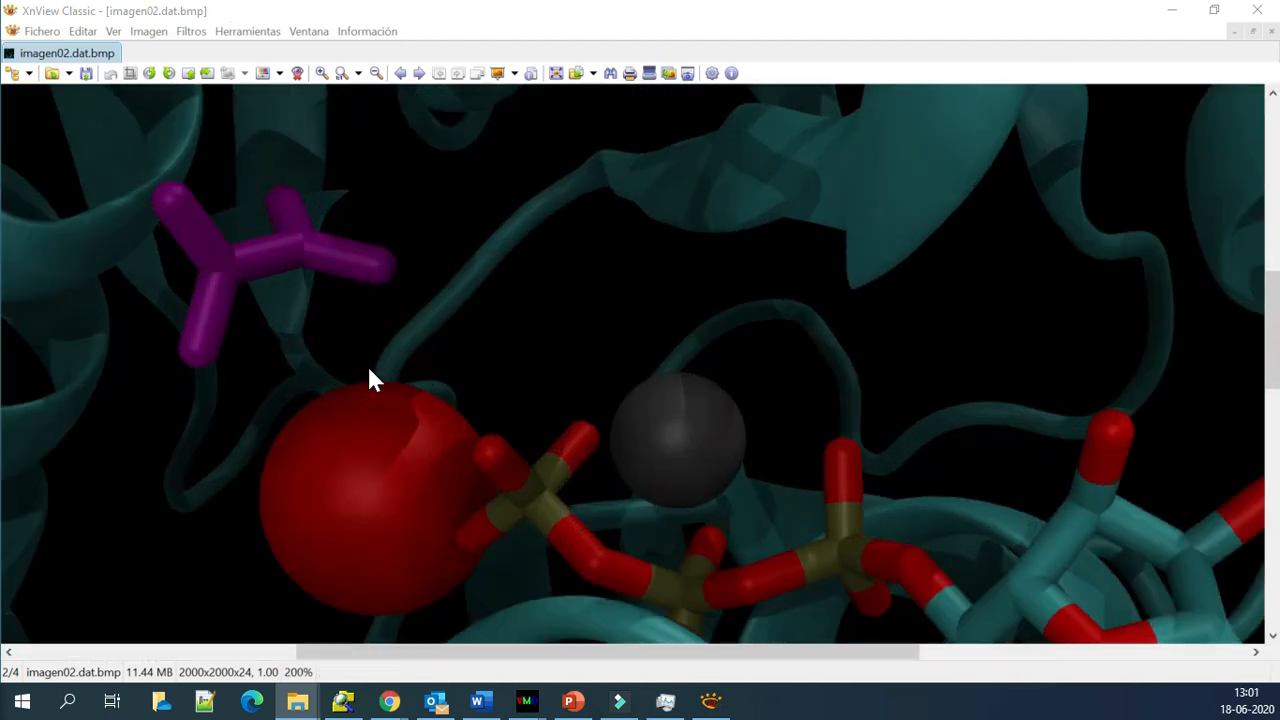
ctrl+scroll(780, 491, down, 3)
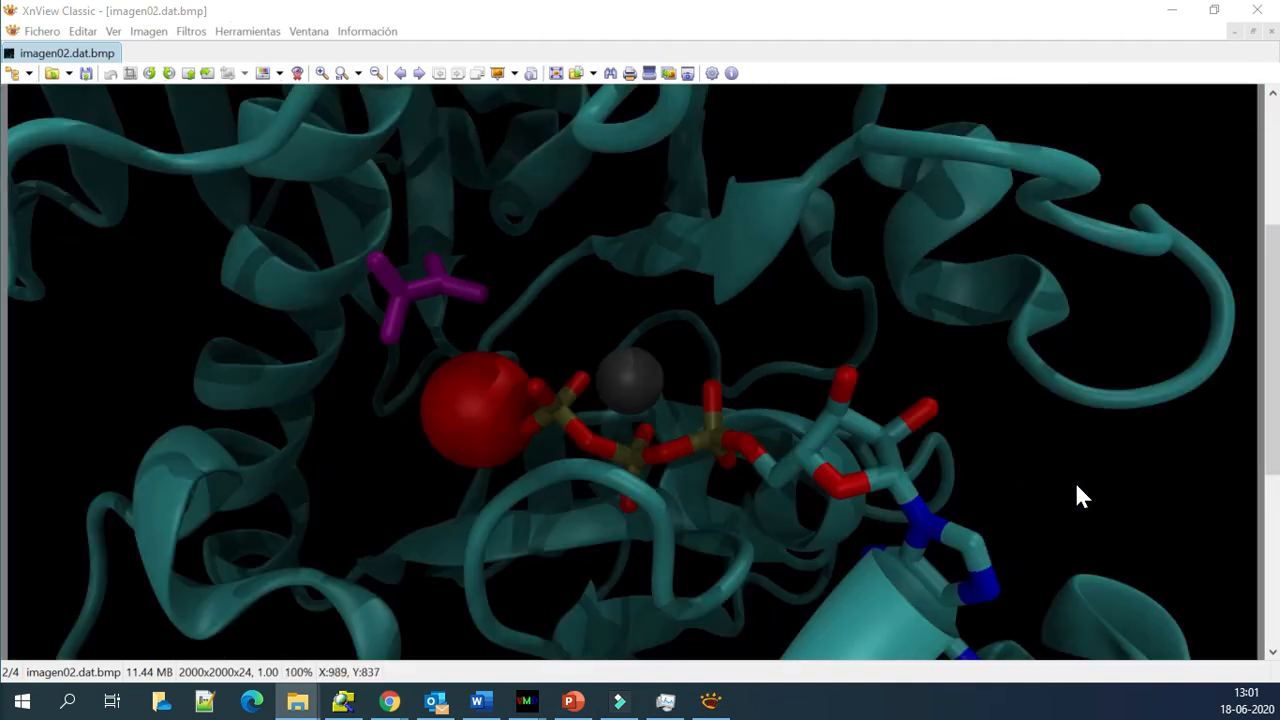
ctrl+scroll(1077, 487, down, 2)
ctrl+scroll(1077, 488, down, 1)
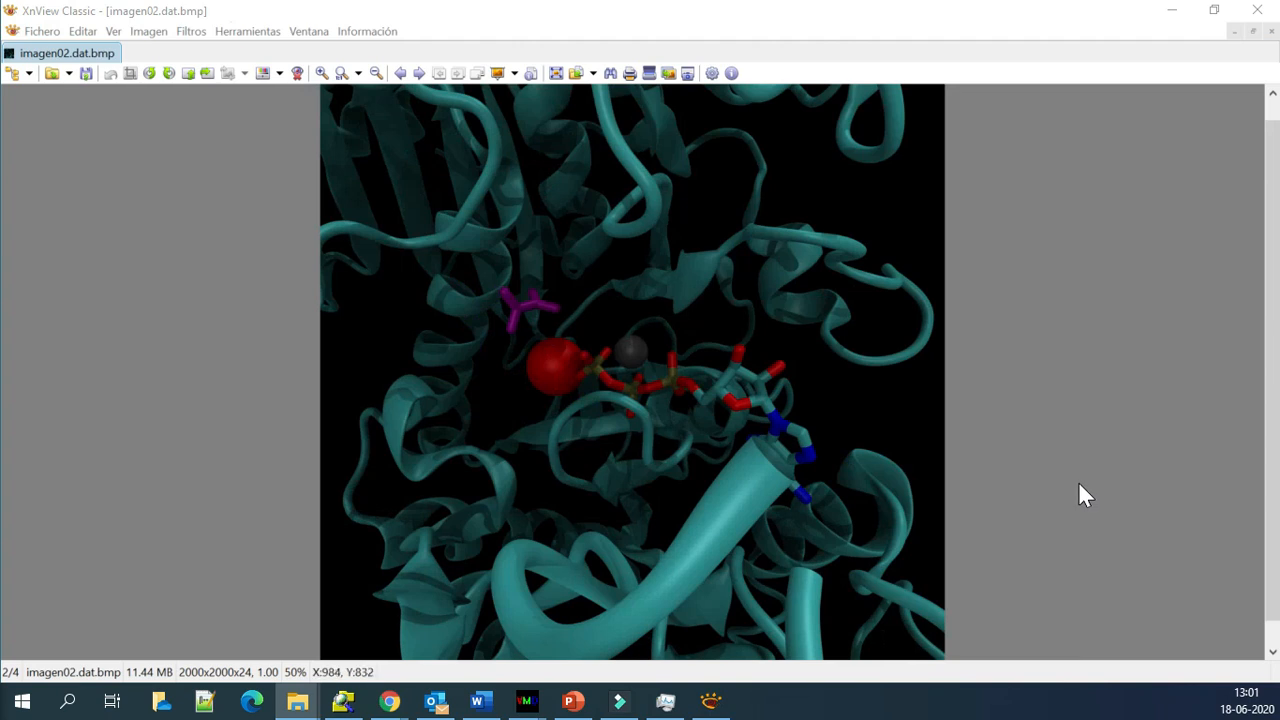
ctrl+scroll(1078, 488, down, 1)
ctrl+scroll(1078, 488, up, 3)
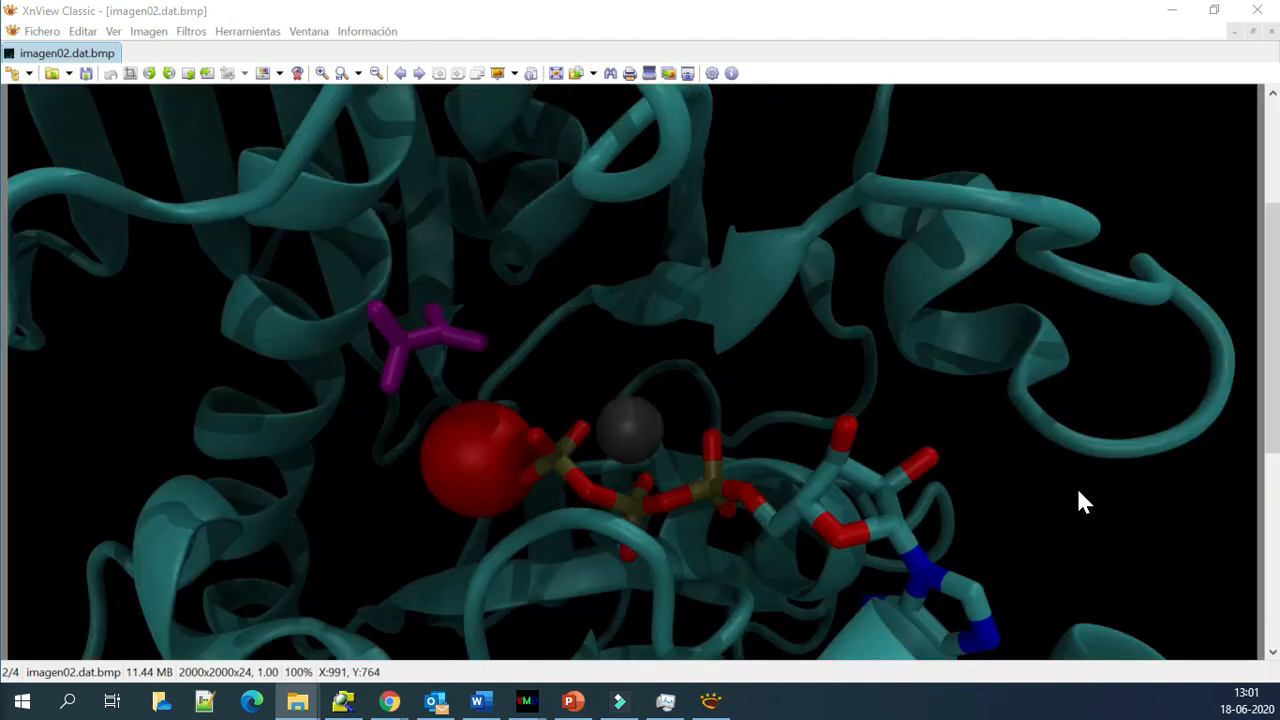
ctrl+scroll(1070, 529, up, 1)
ctrl+scroll(1066, 540, down, 2)
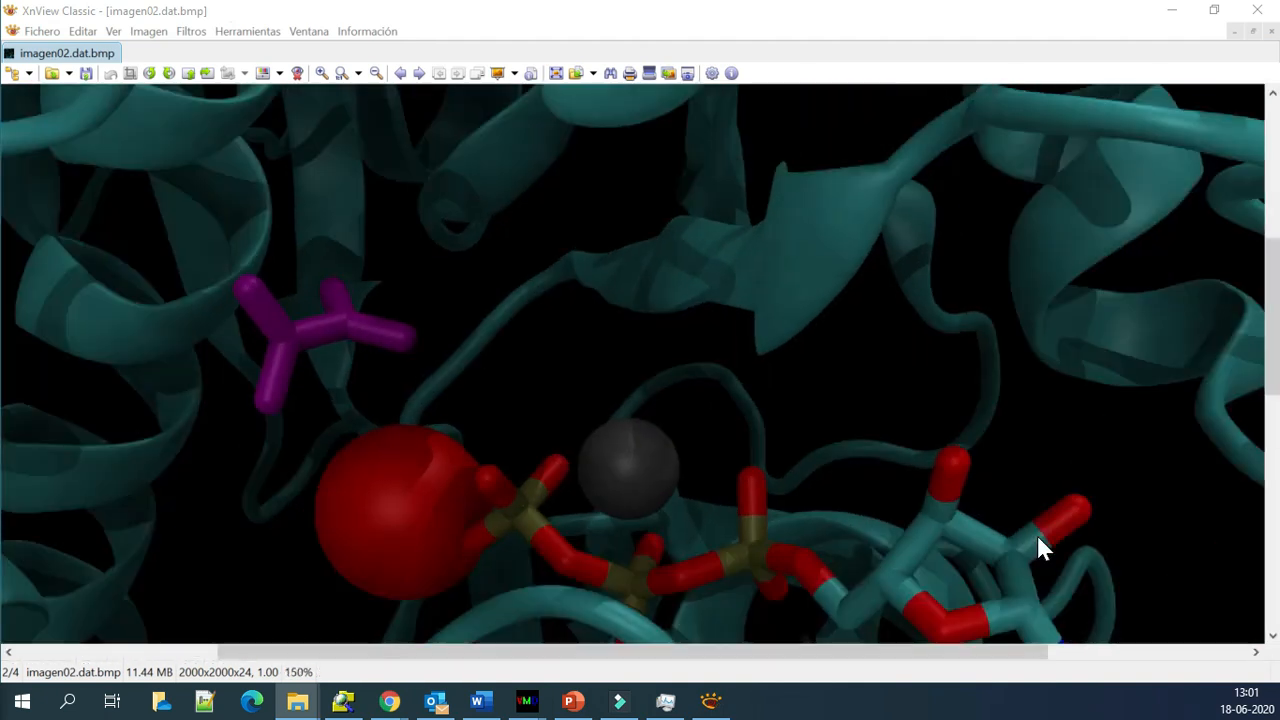
ctrl+scroll(1040, 547, down, 1)
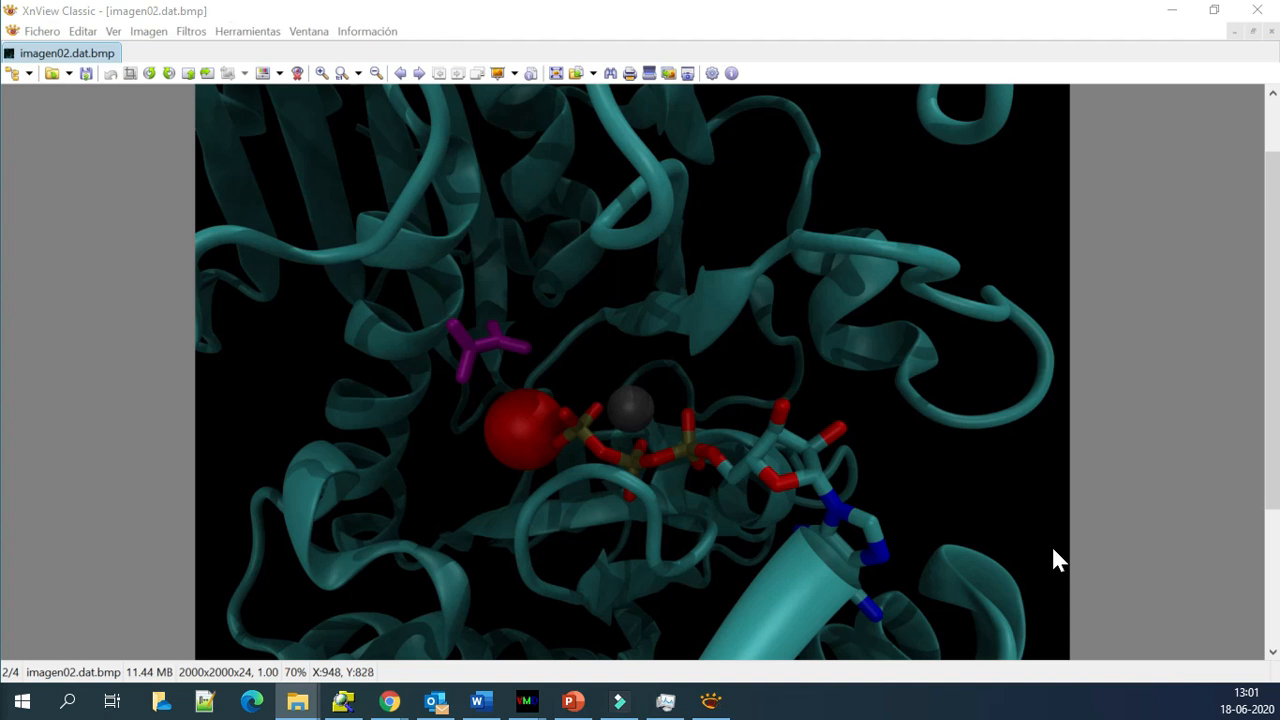
ctrl+scroll(1050, 540, down, 2)
ctrl+scroll(1052, 538, up, 1)
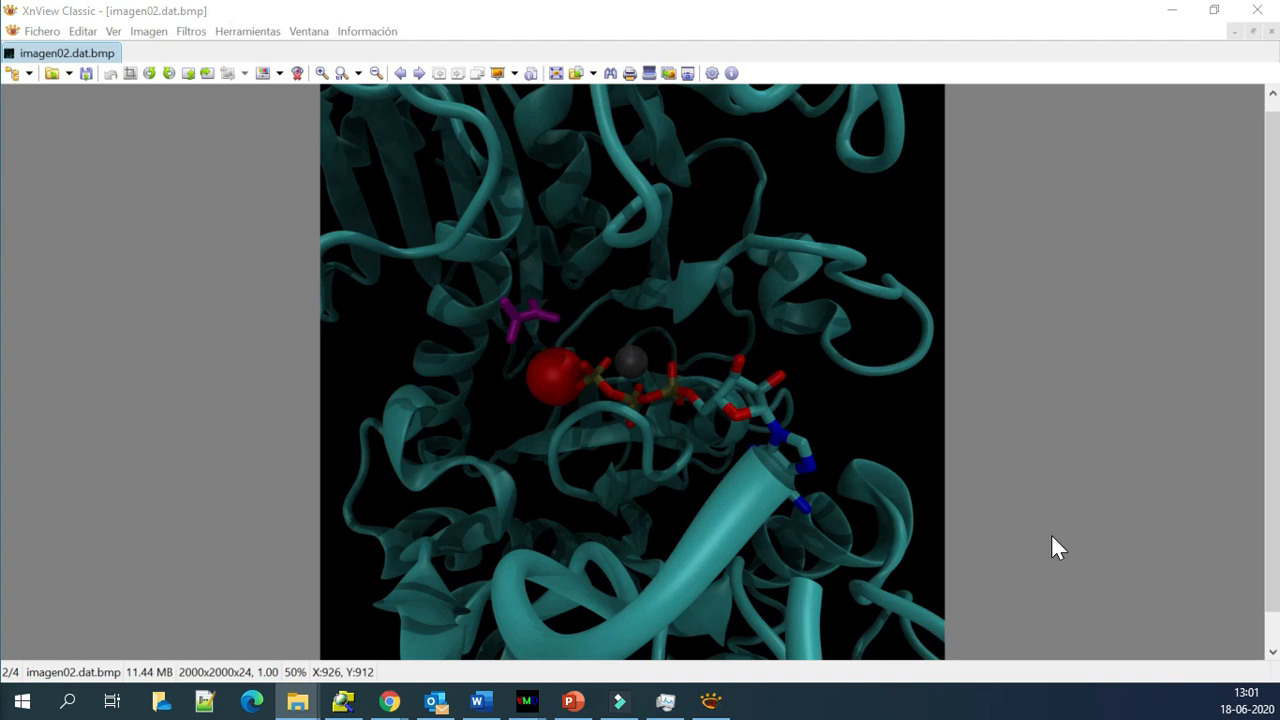
Step: View imagen01.dat.bmp again for comparison, dismiss the image windows and return to VMD's graphical representations
double_click(559, 235)
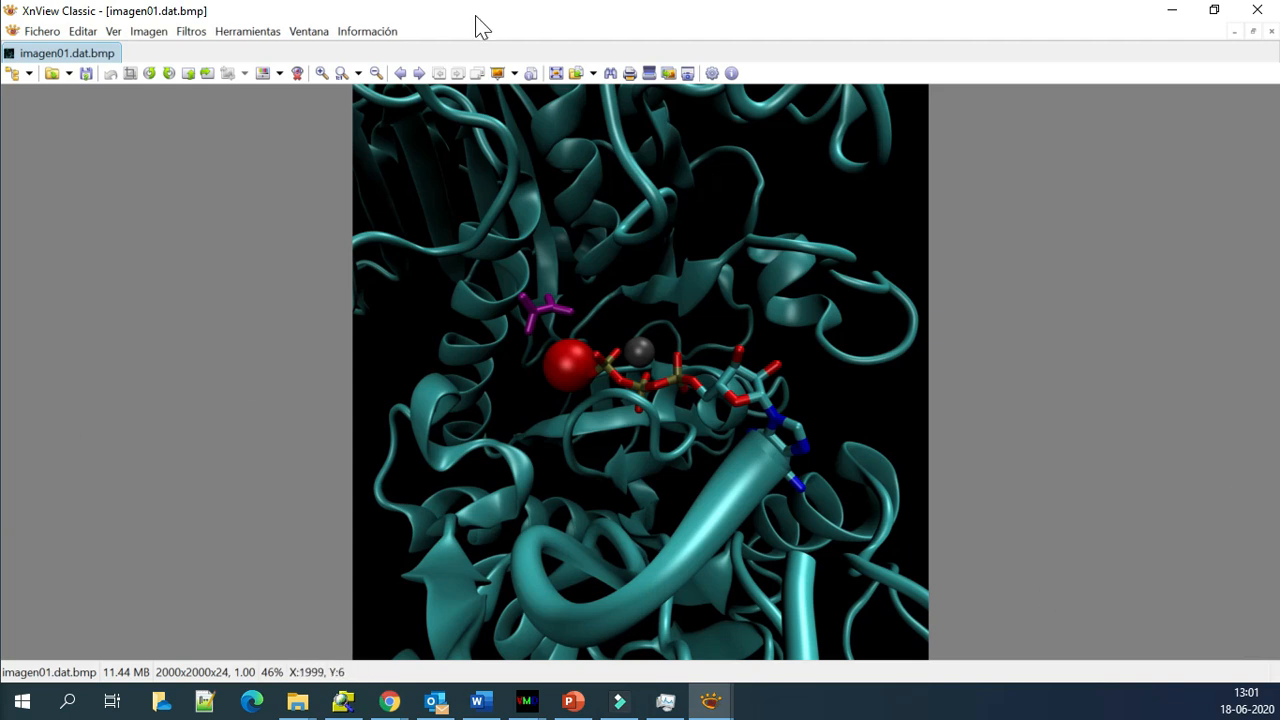
click(1172, 10)
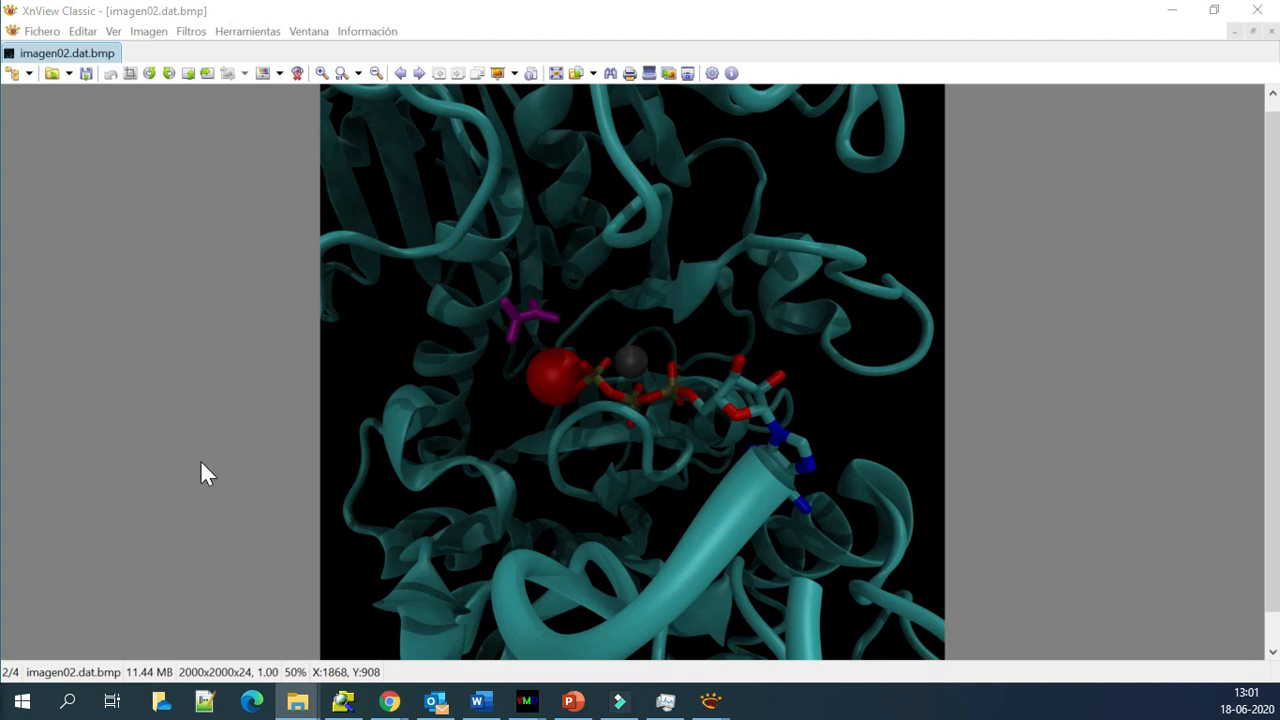
click(1257, 10)
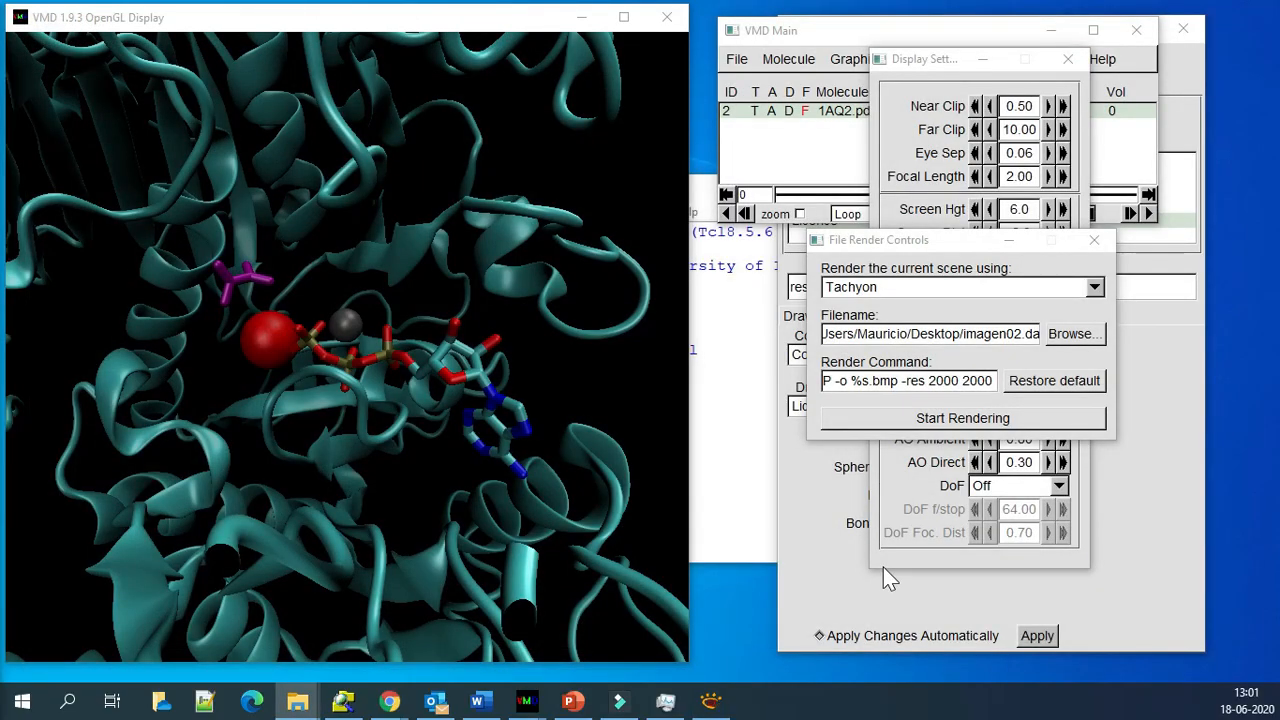
key(alt+Tab)
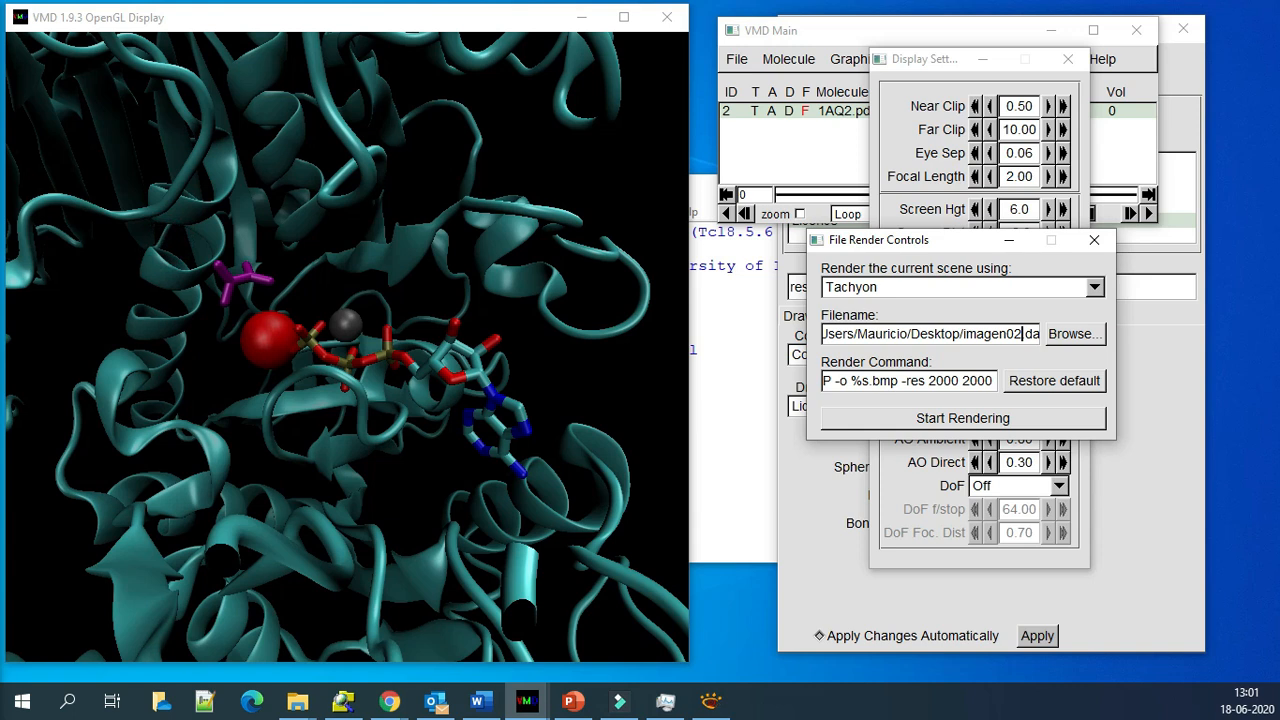
key(alt+Tab)
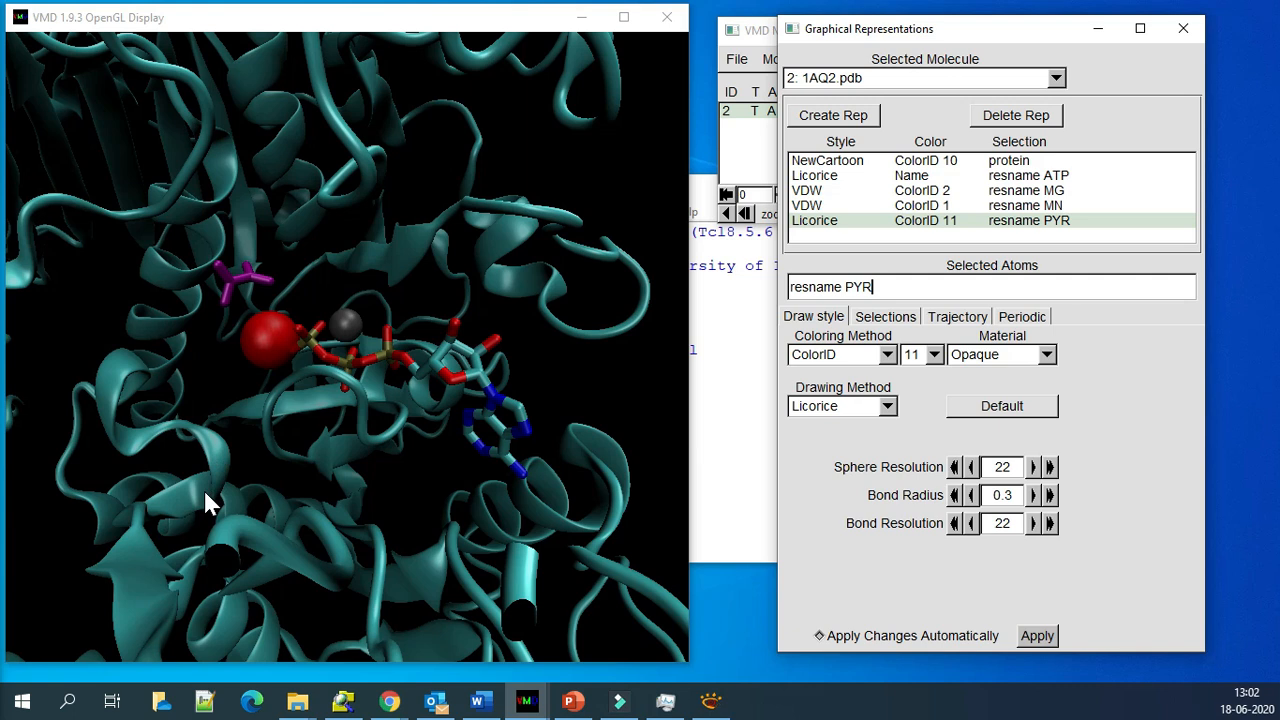
Step: Hide the five existing representations and add a NewCartoon representation with the atom selection chain A
click(885, 316)
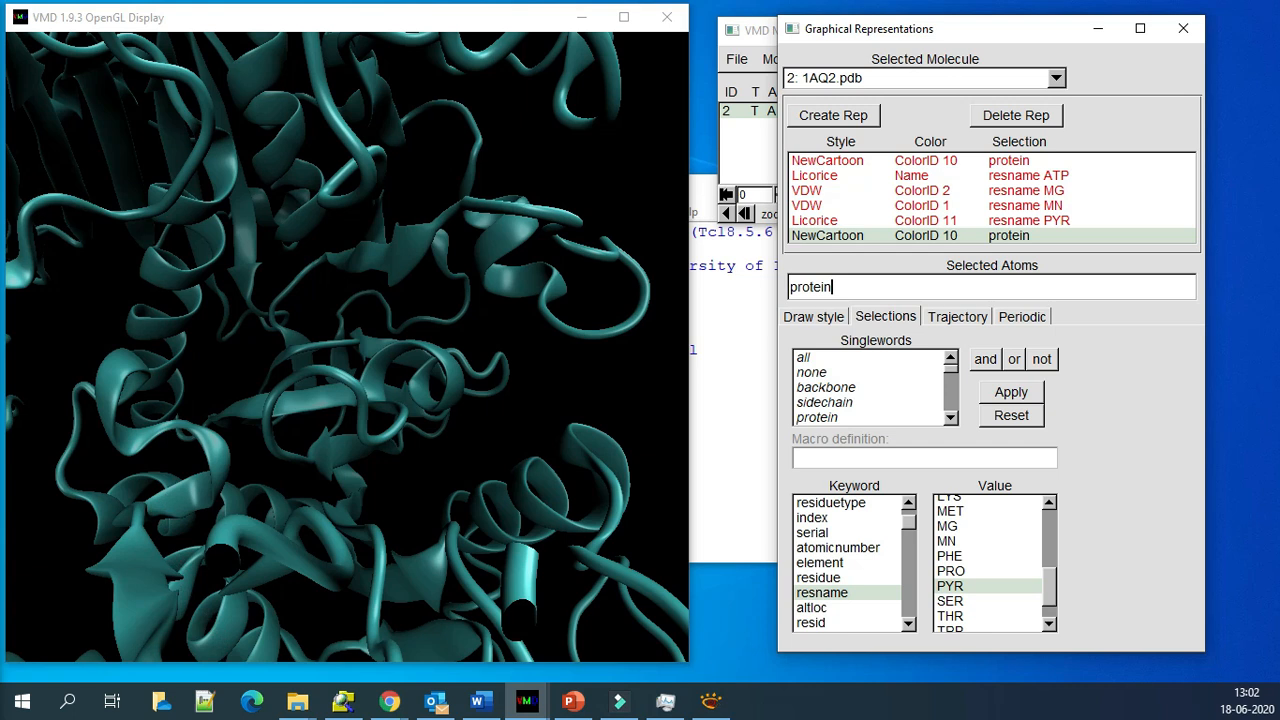
click(908, 623)
click(908, 623)
click(908, 623)
click(908, 623)
click(908, 623)
click(908, 623)
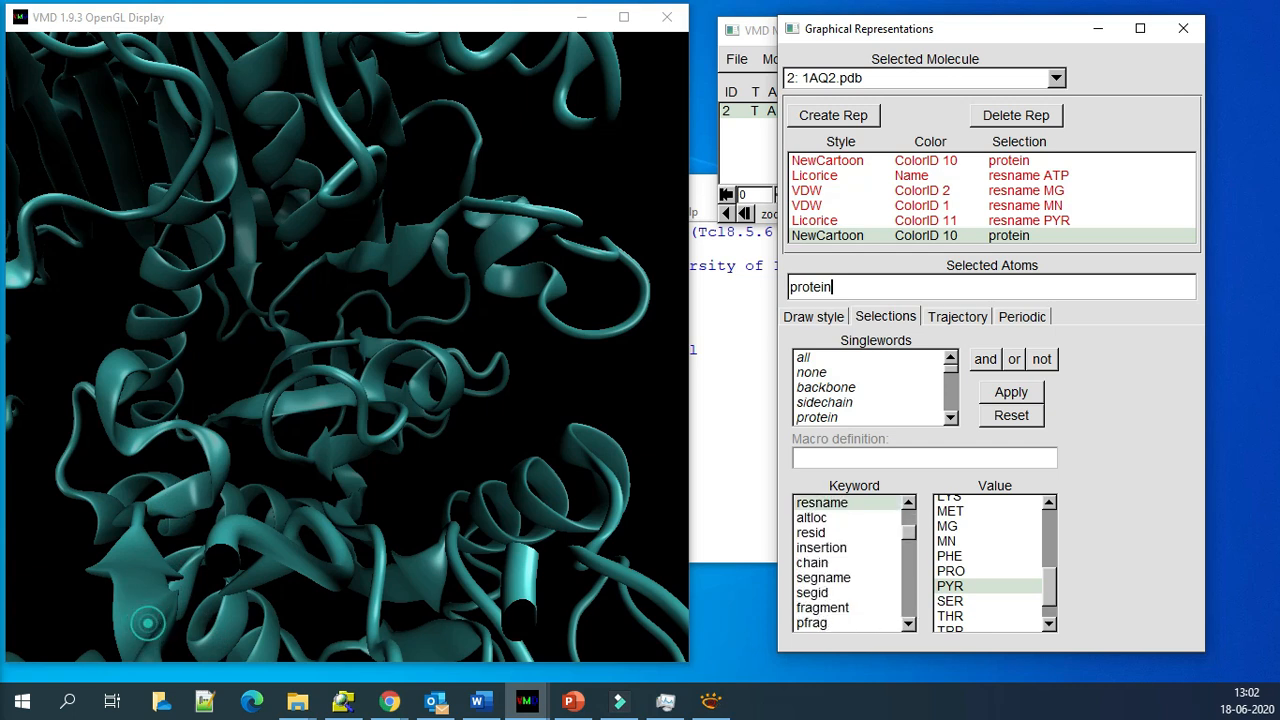
double_click(812, 562)
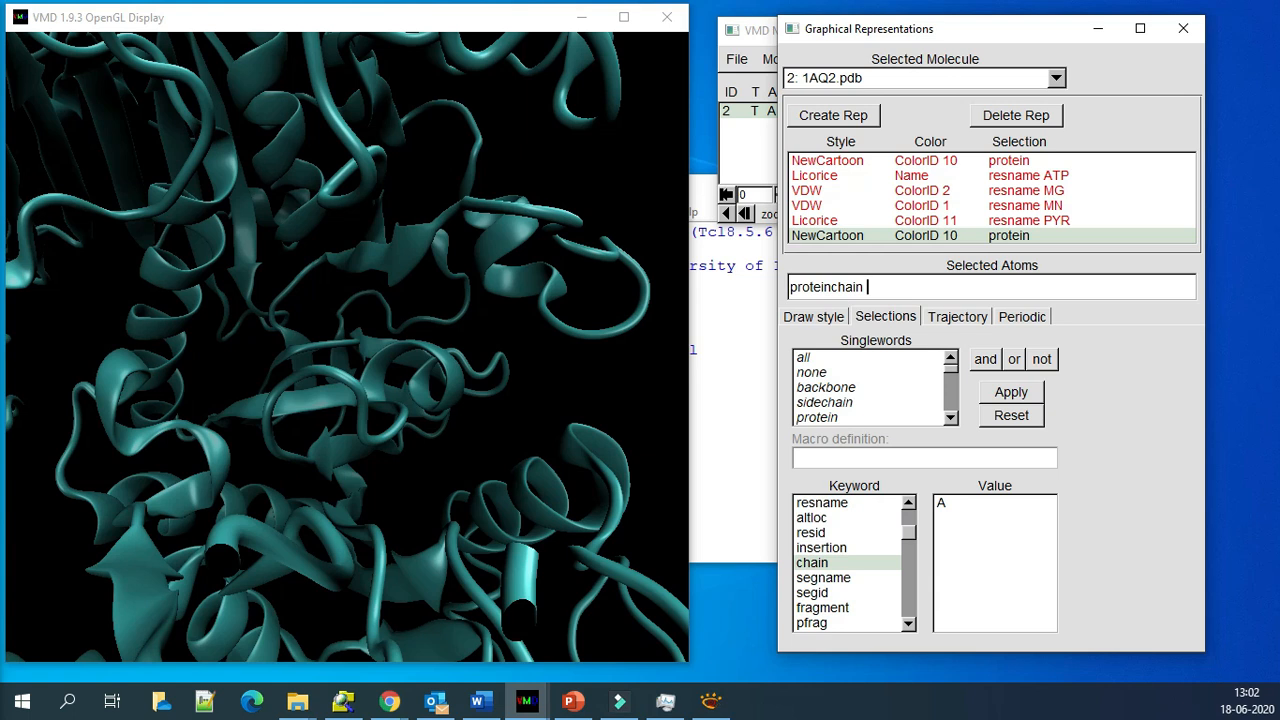
drag(867, 287, 789, 287)
text(chain A)
key(Return)
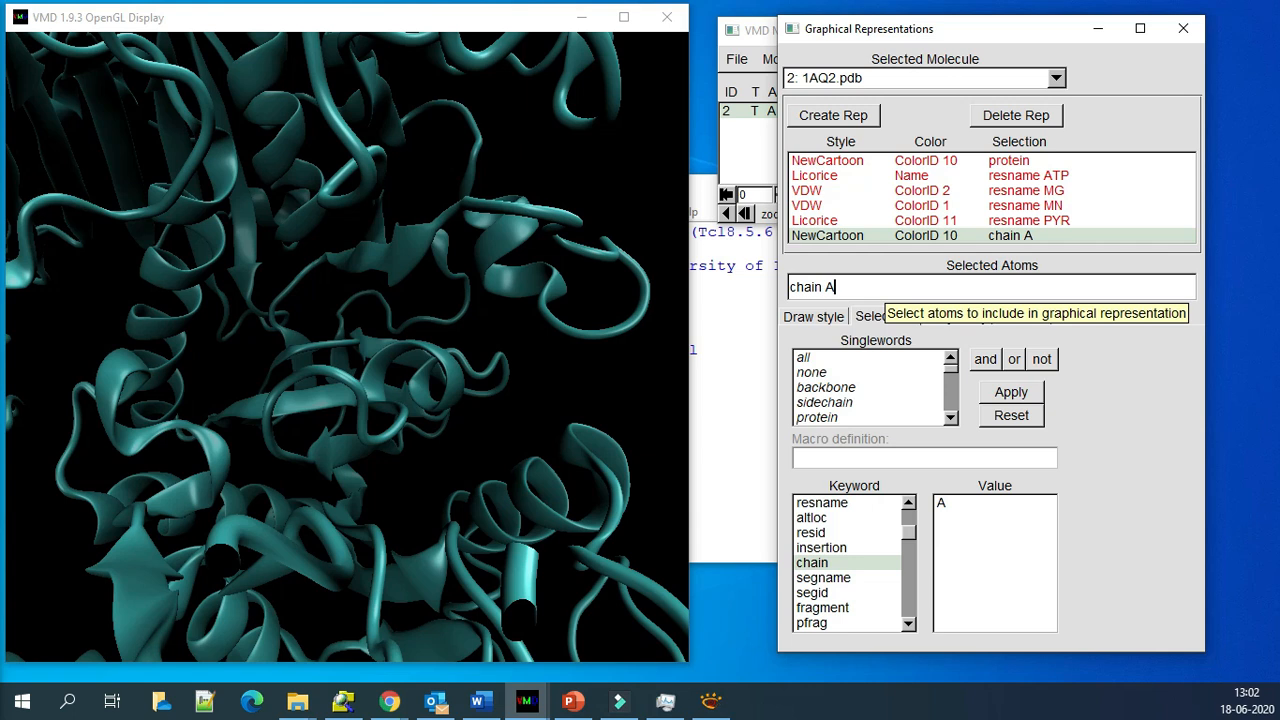
Step: Hide the chain A representation and load 1HHO-hemoglobin-1983.pdb from the PDBs folder as a new molecule
drag(884, 287, 789, 287)
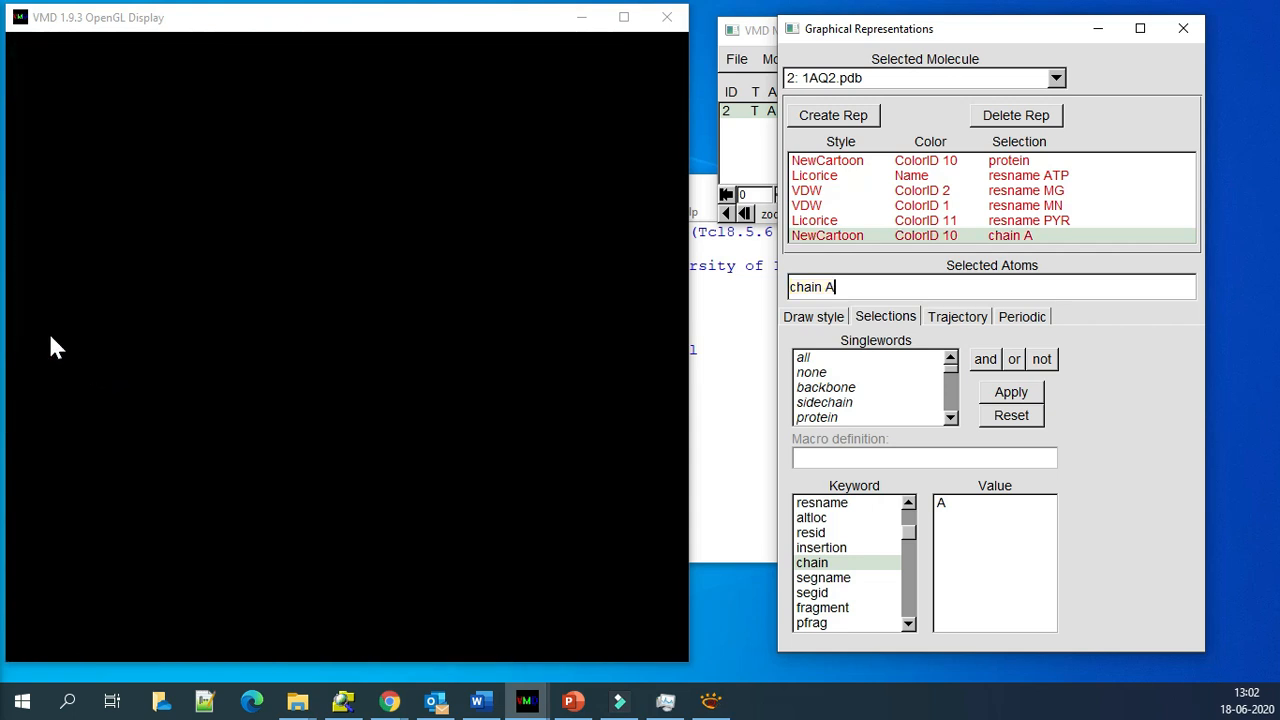
key(alt+f)
key(Down)
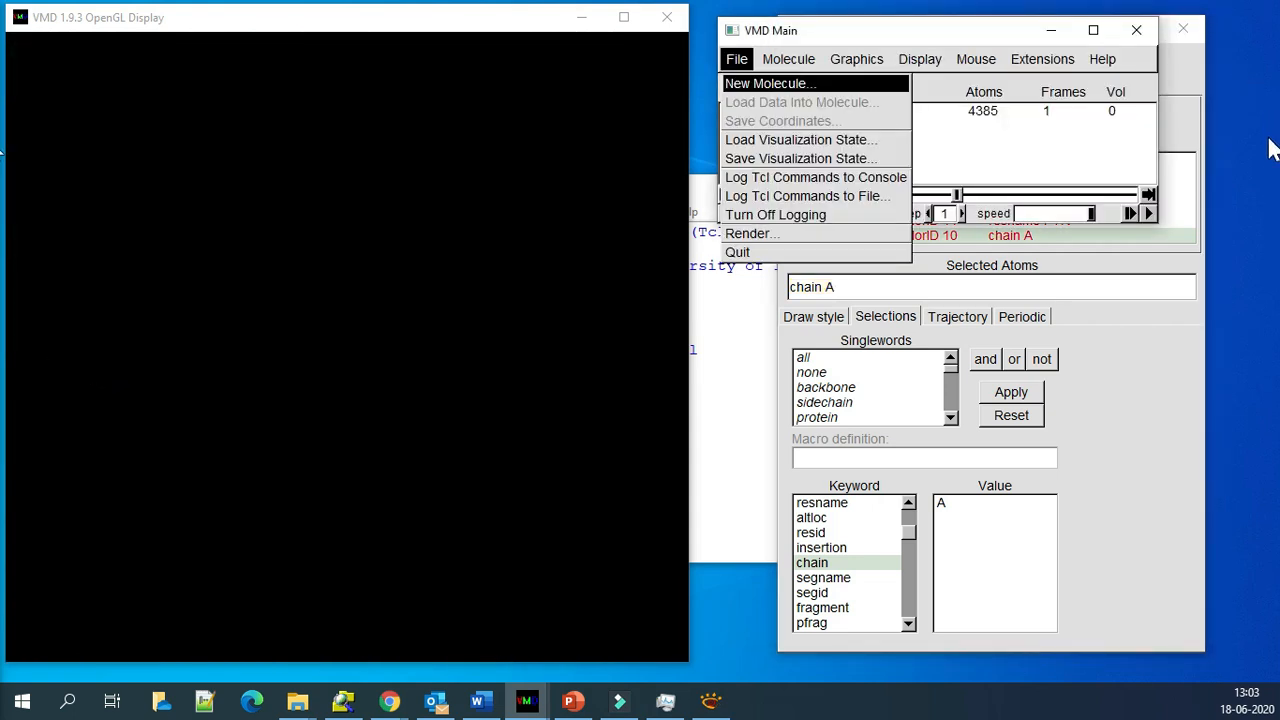
key(Return)
click(243, 419)
click(243, 419)
click(453, 473)
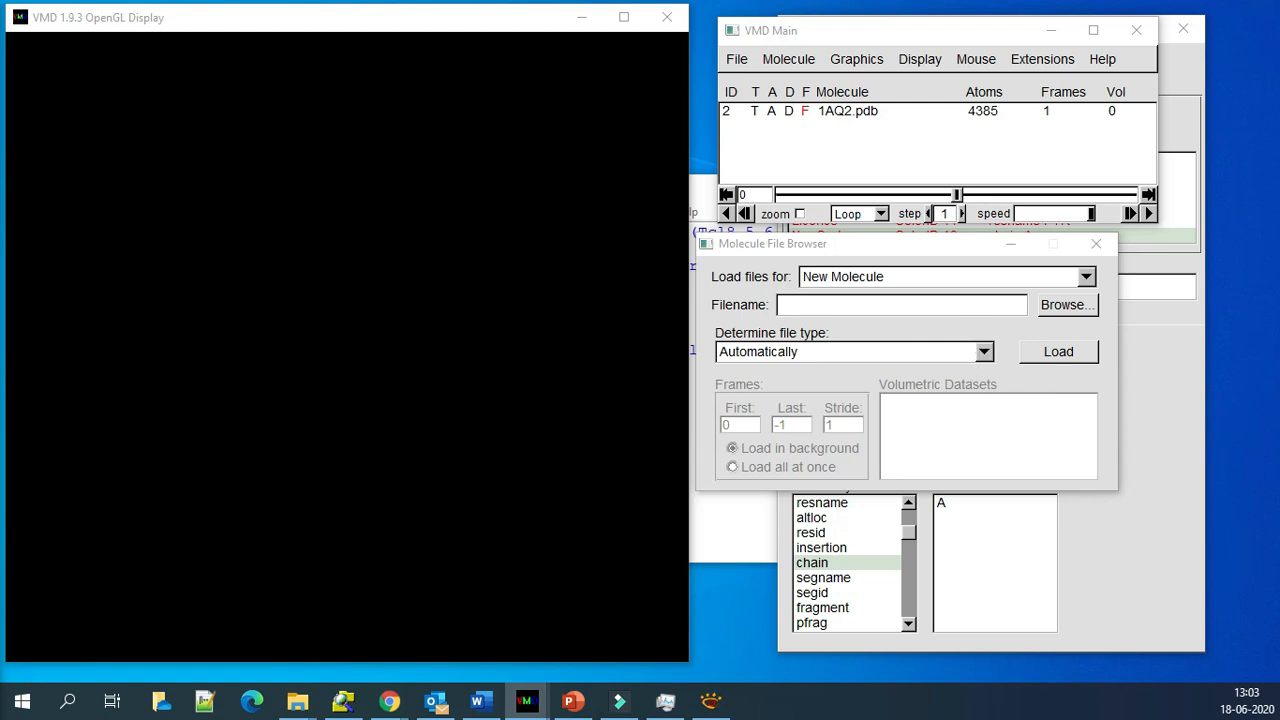
click(1058, 351)
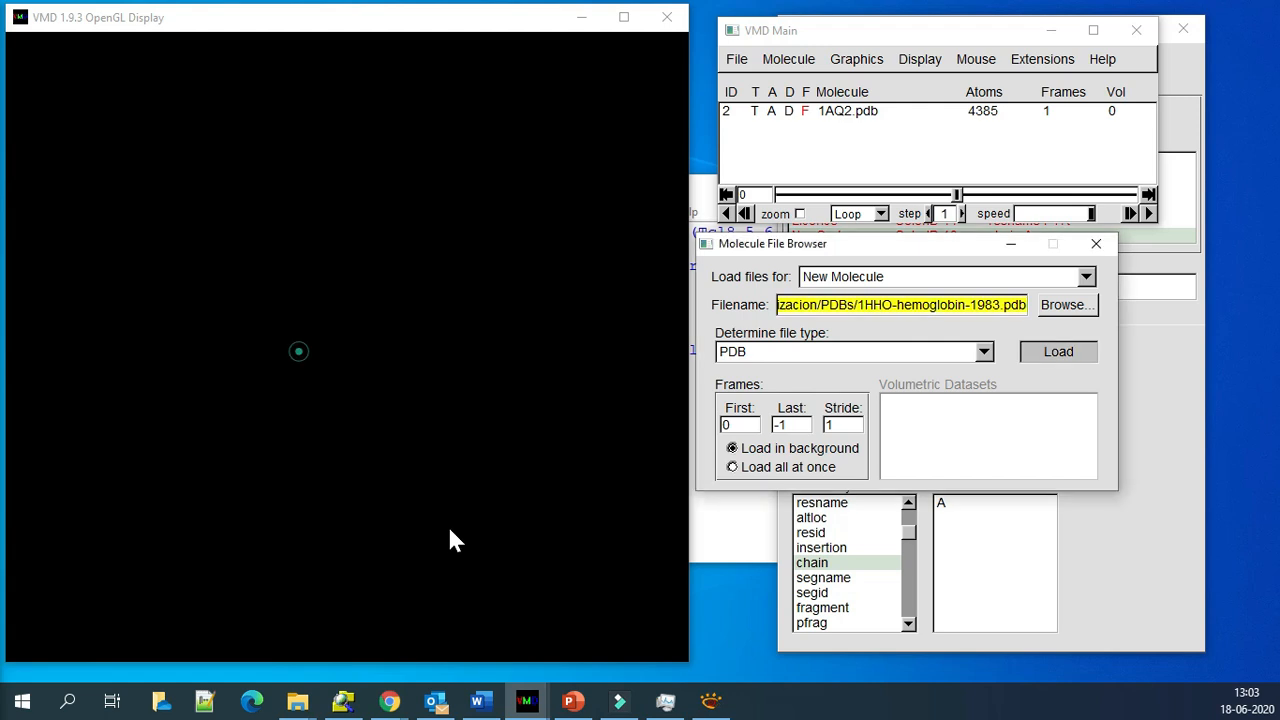
Step: Open the graphical representations of 1HHO-hemoglobin-1983.pdb and set the Lines representation's atom selection to chain A
drag(680, 618, 705, 586)
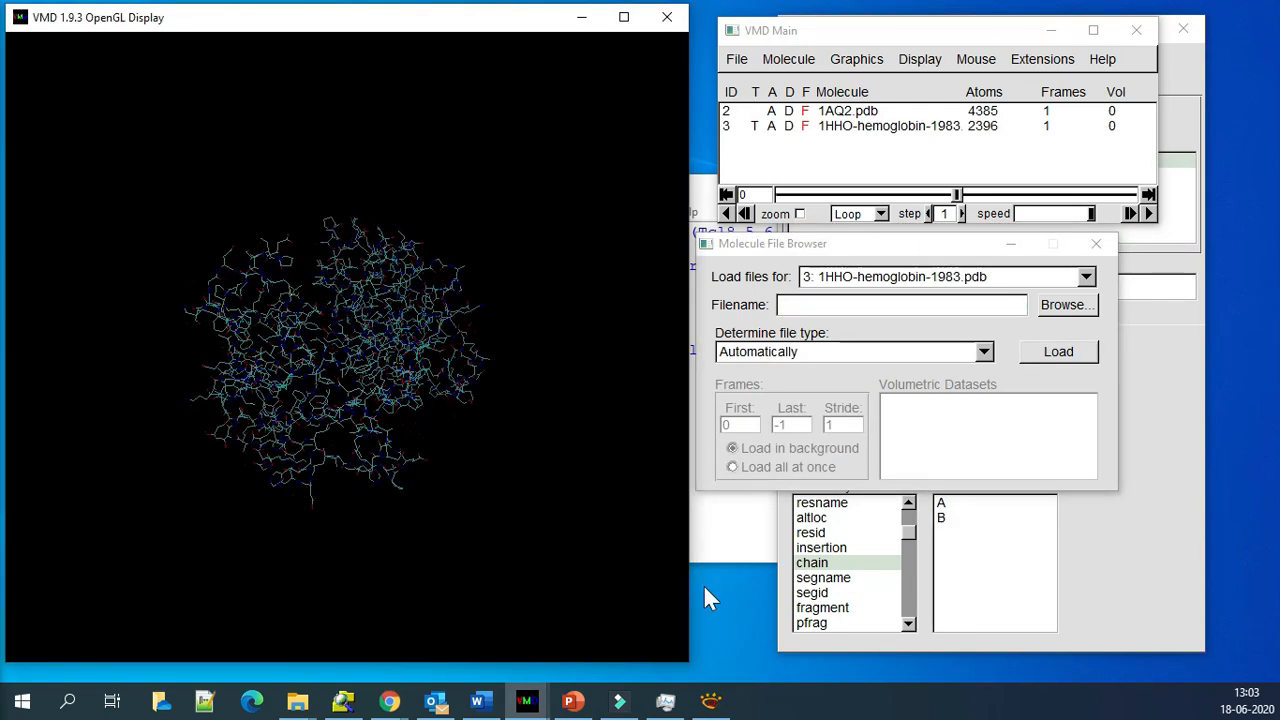
key(alt+g)
key(Down)
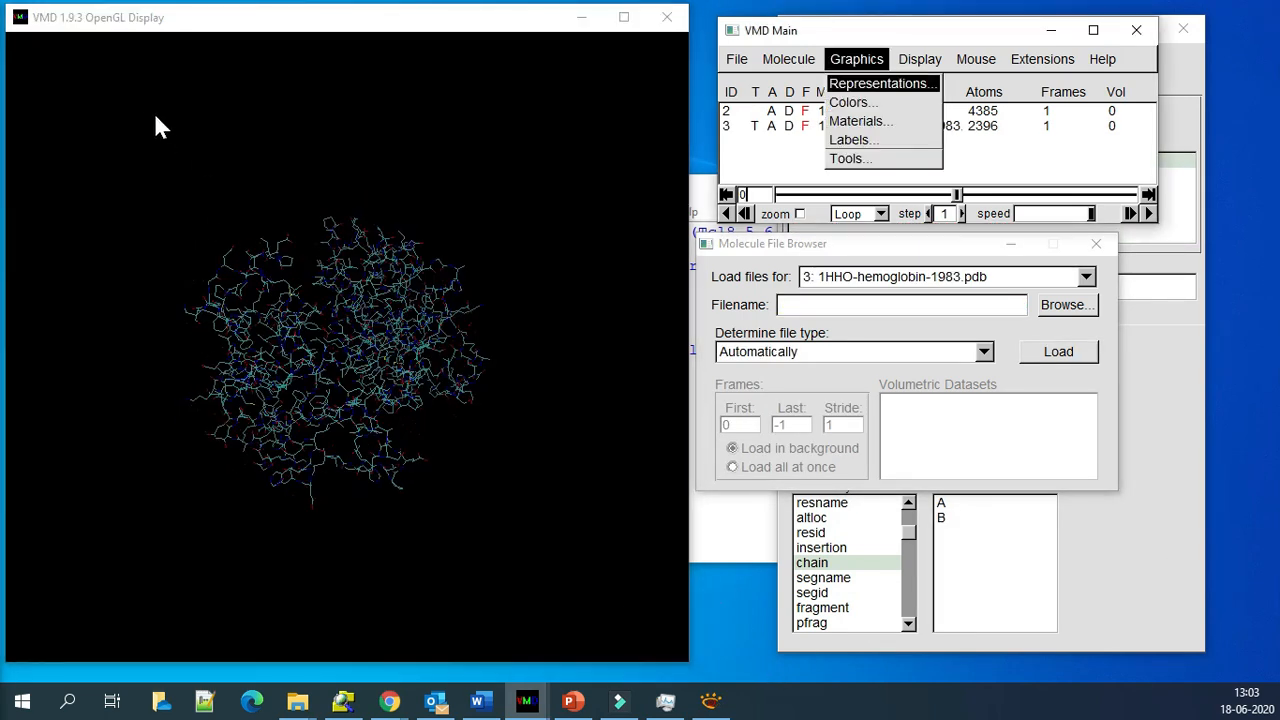
key(Return)
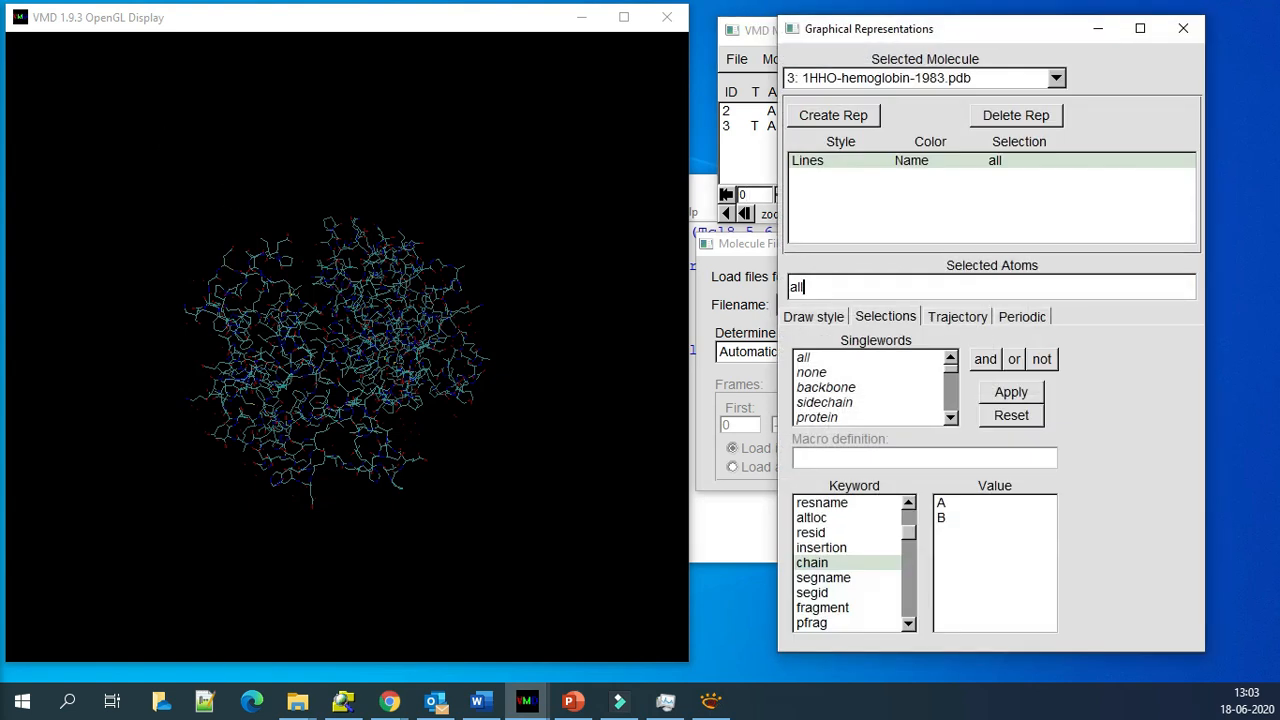
mouse_move(367, 49)
mouse_down()
mouse_move(312, 52)
mouse_move(292, 38)
mouse_move(310, 39)
mouse_move(301, 45)
mouse_up()
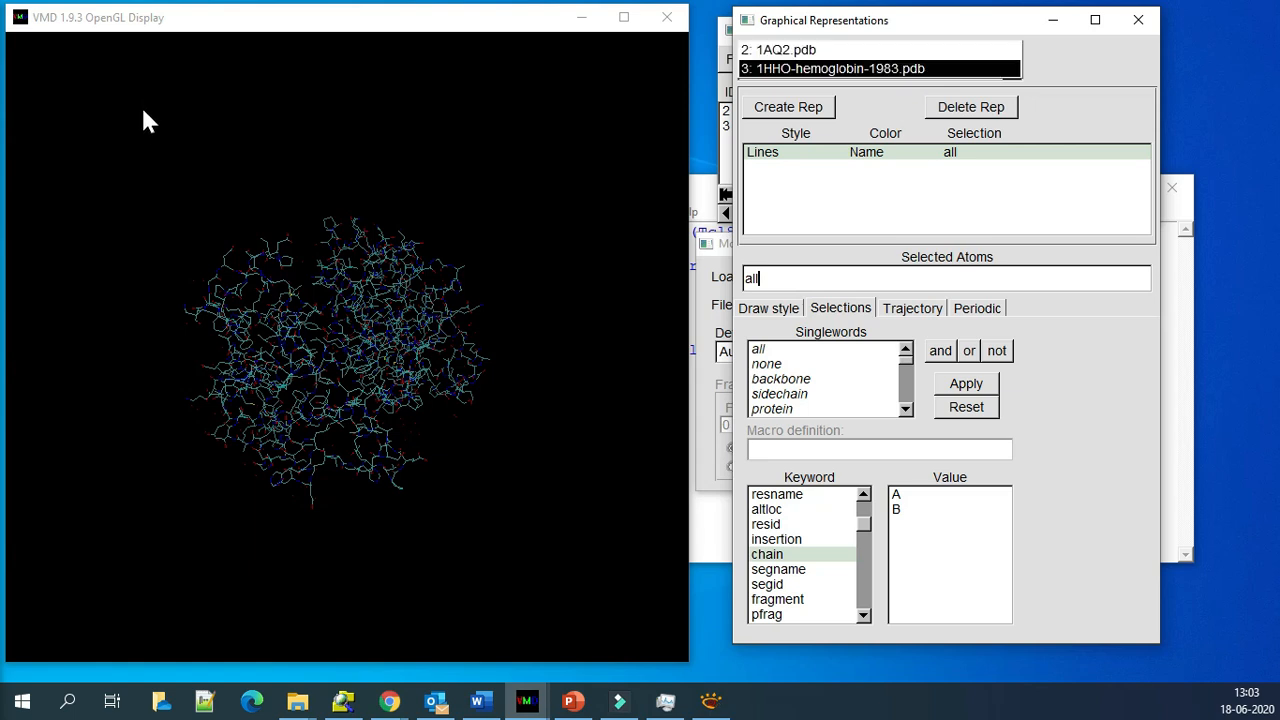
click(43, 459)
double_click(751, 278)
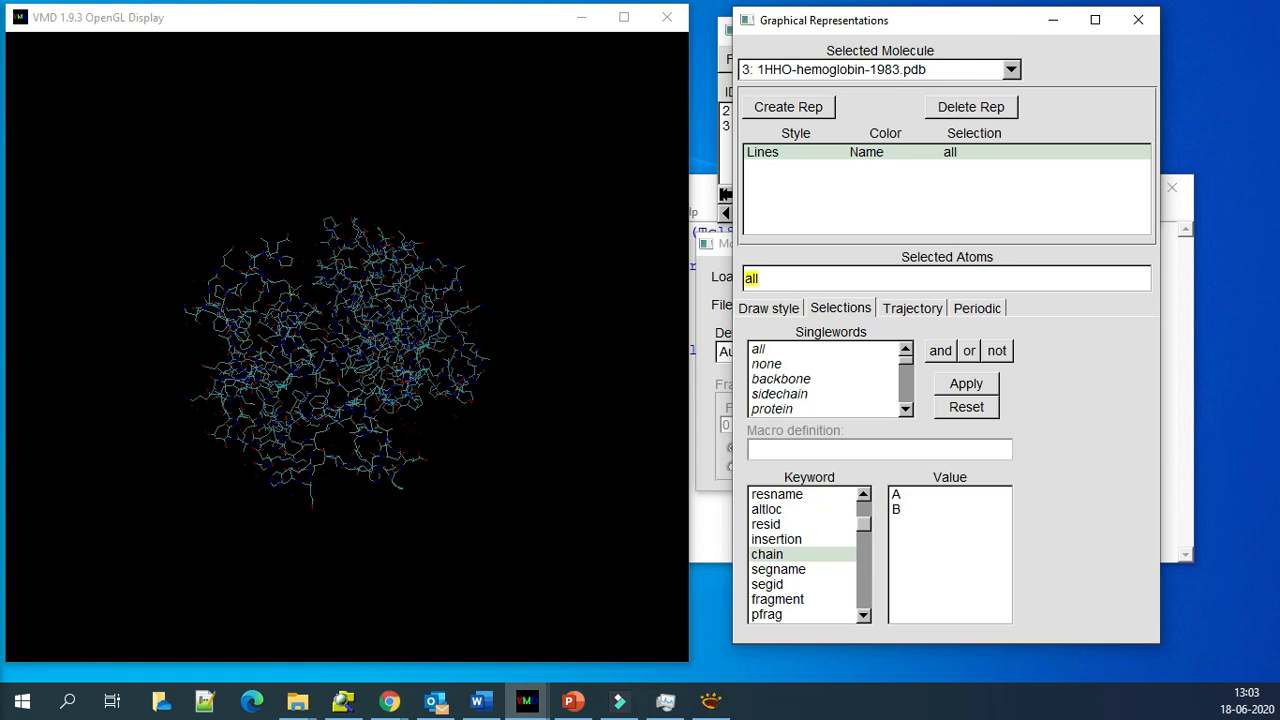
text(chain A)
key(Return)
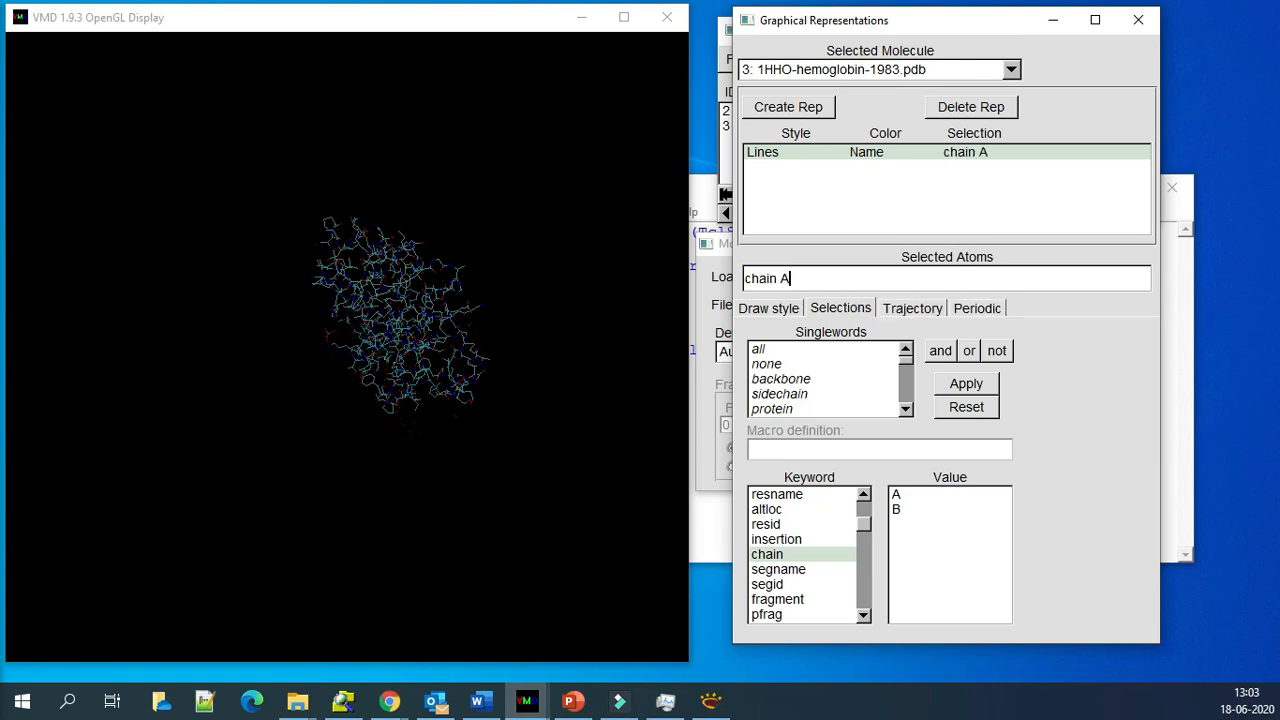
Step: Switch the Lines representation's atom selection to chain B and back to chain A to compare the two chains
key(BackSpace)
text(B)
key(Return)
key(BackSpace)
text(A)
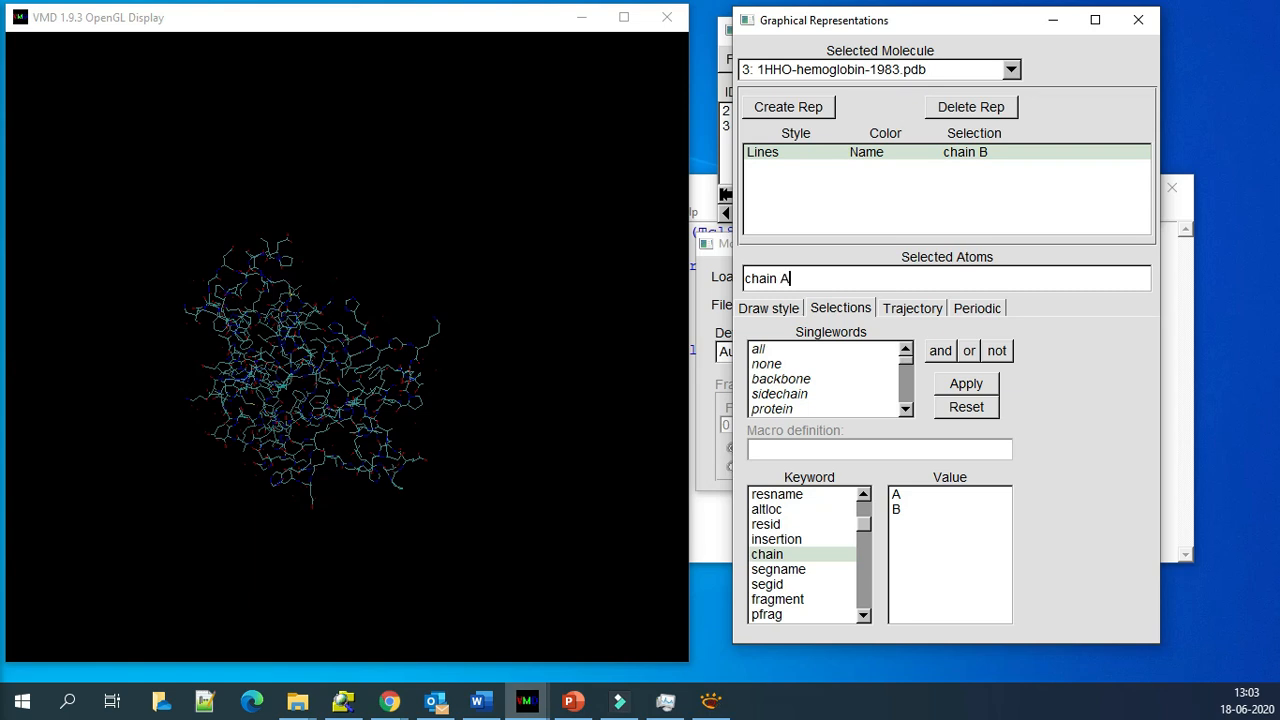
key(Return)
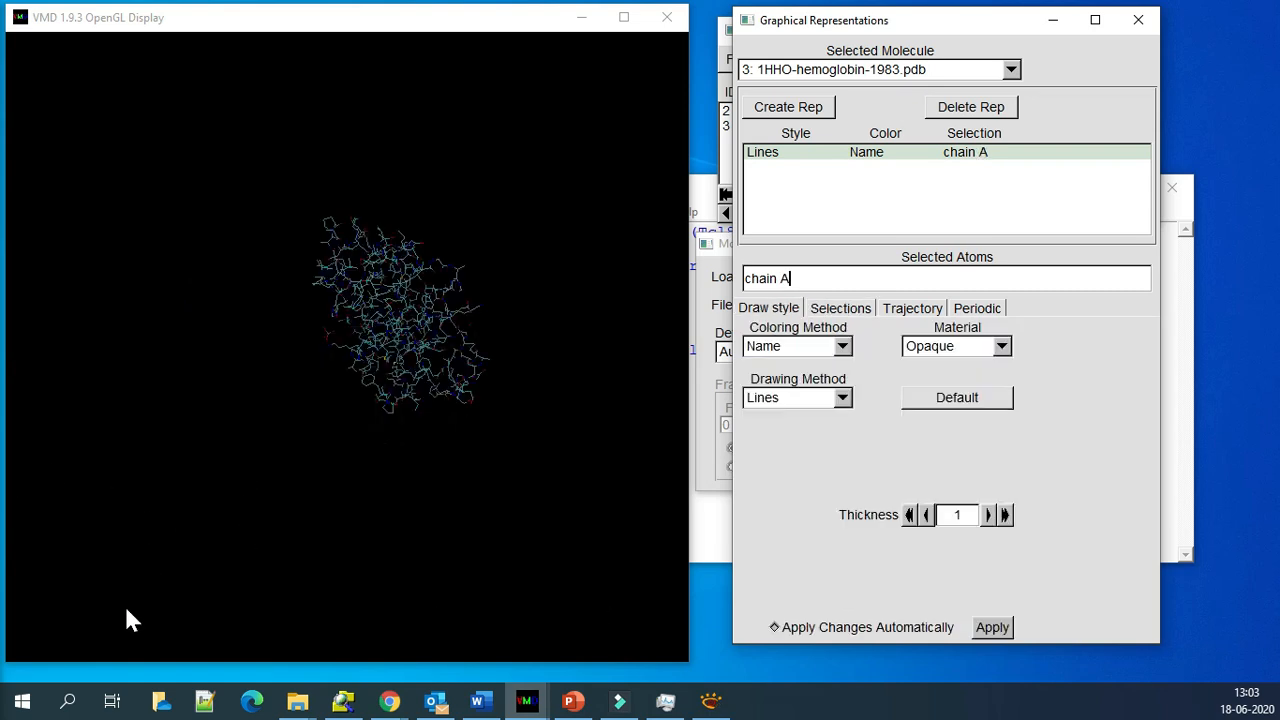
Step: Draw chain A as NewCartoon and add a second NewCartoon representation with the atom selection chain B
click(797, 397)
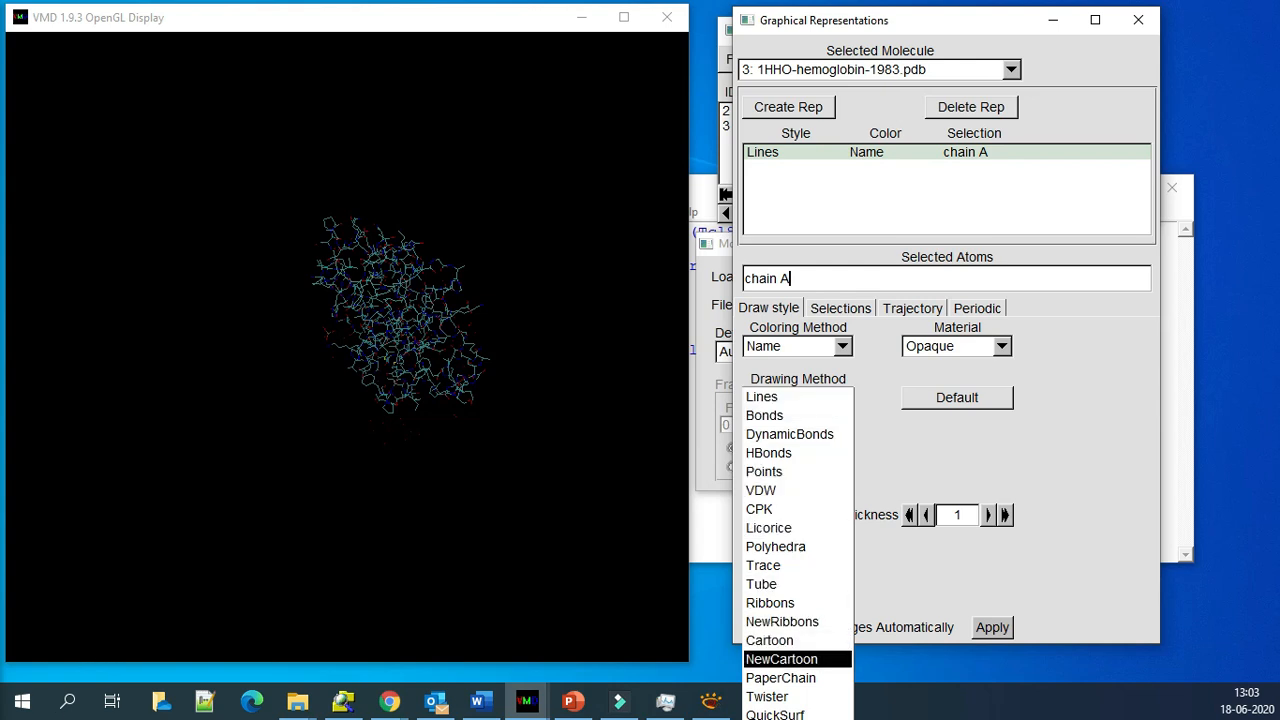
key(Return)
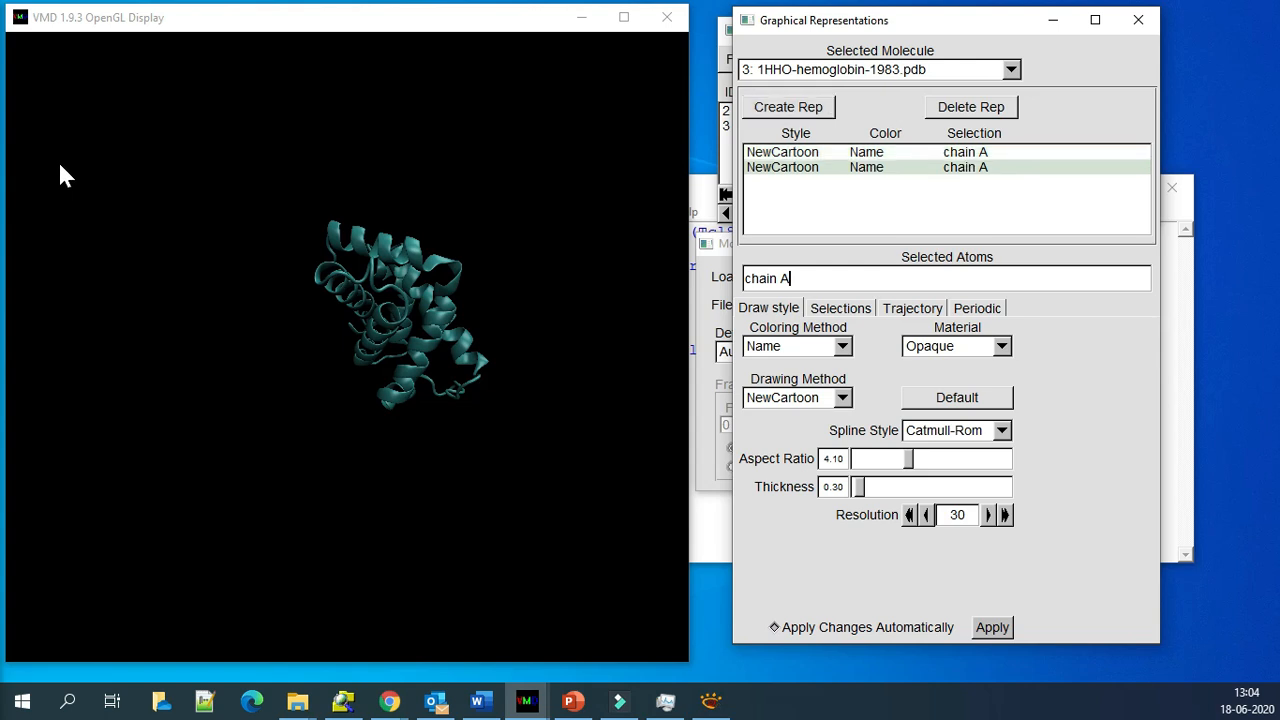
key(BackSpace)
text(B)
key(Return)
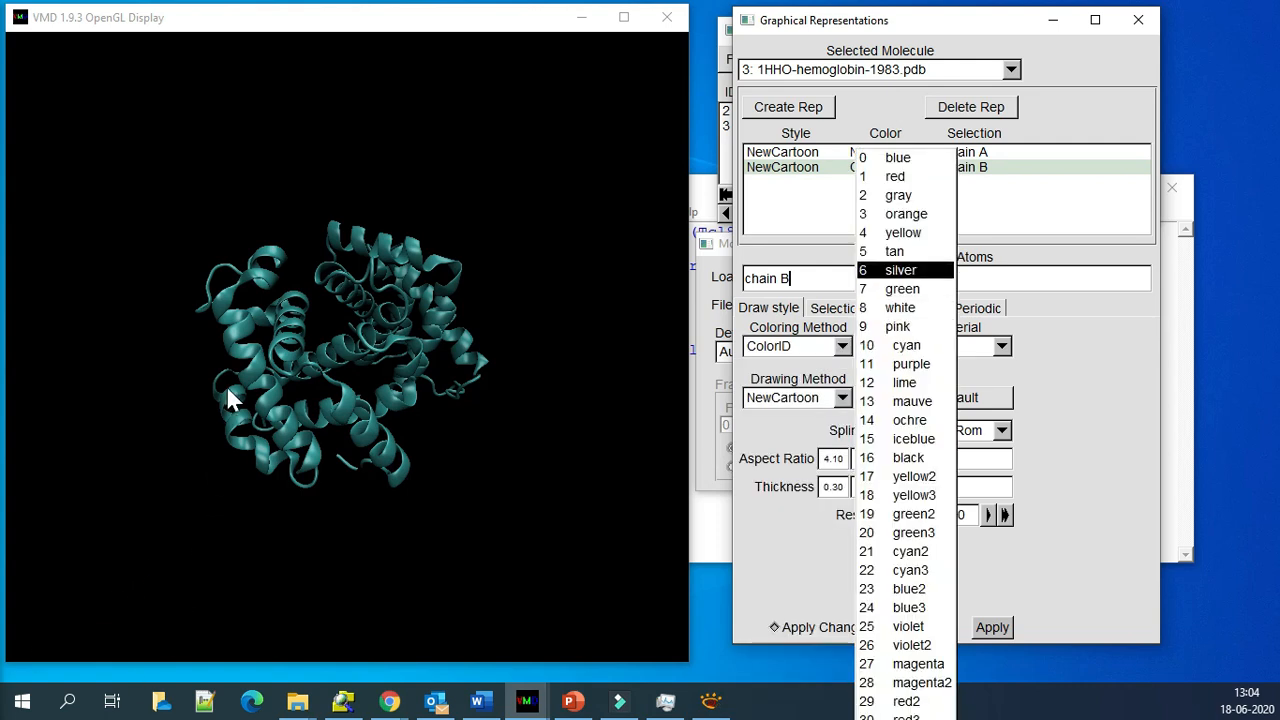
Step: Color the chain B representation with ColorID 1 (red) and change its drawing method to Surf
key(Return)
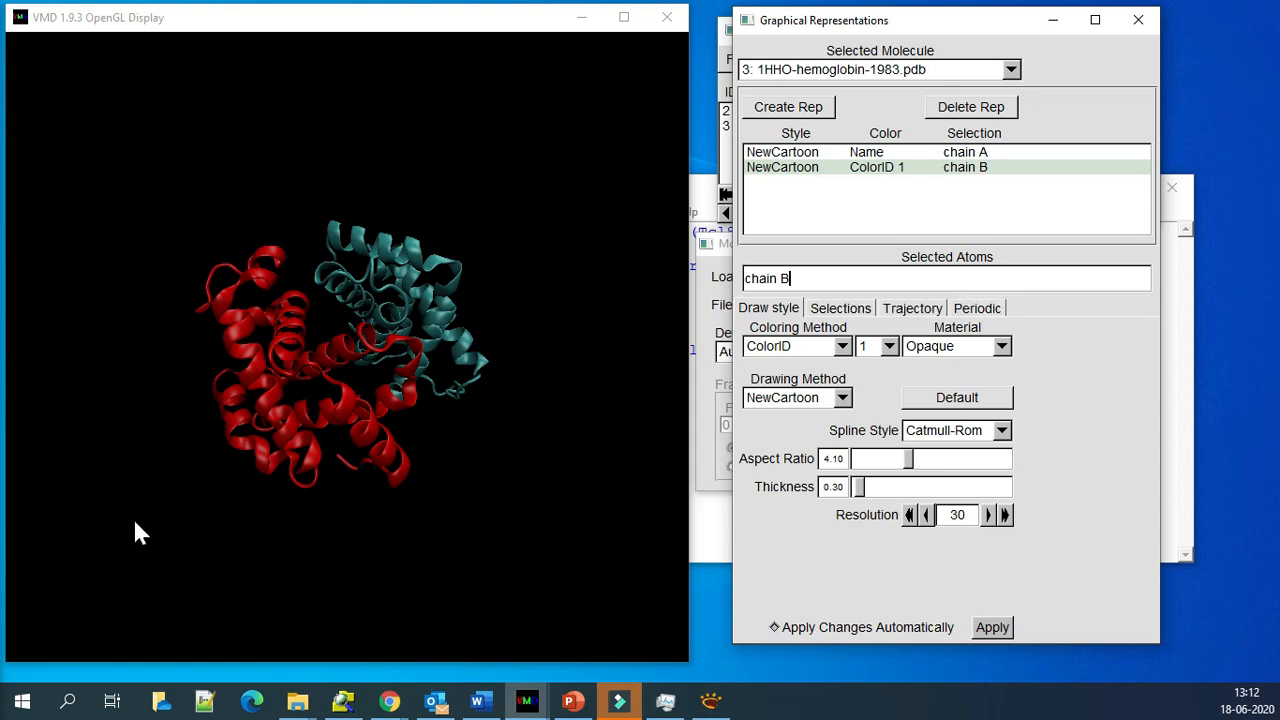
click(108, 586)
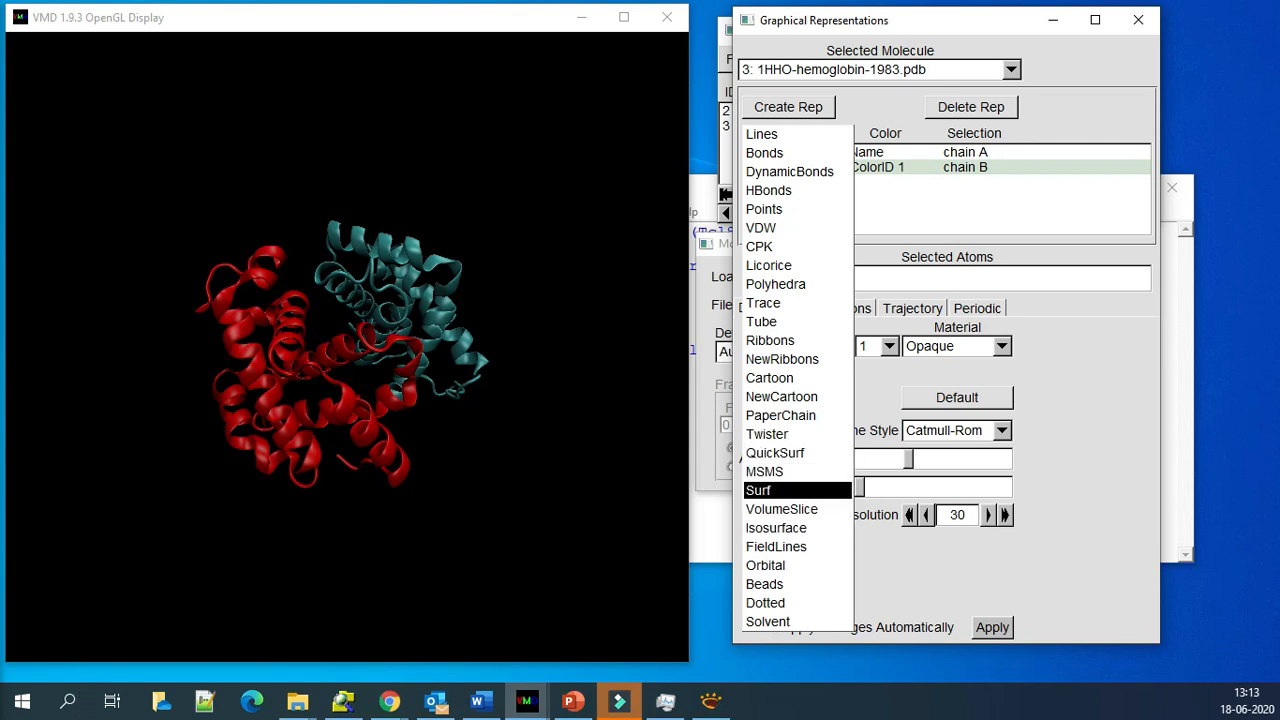
click(780, 490)
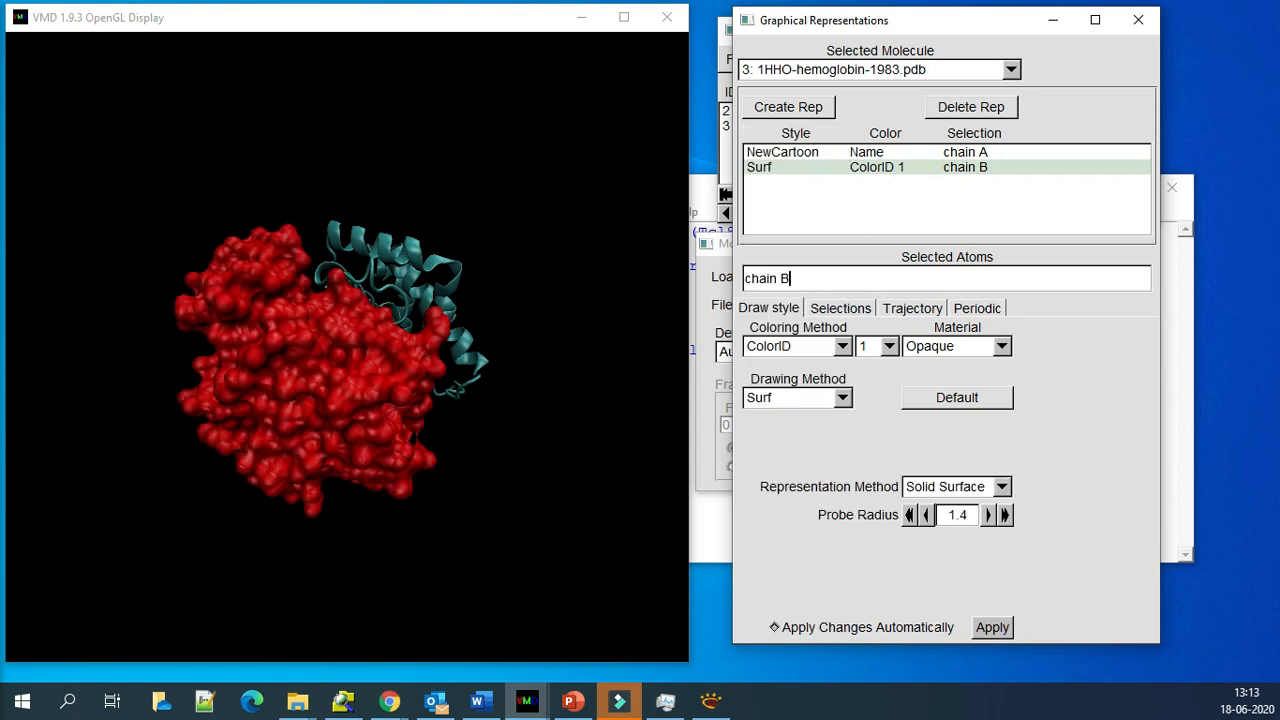
drag(74, 529, 841, 601)
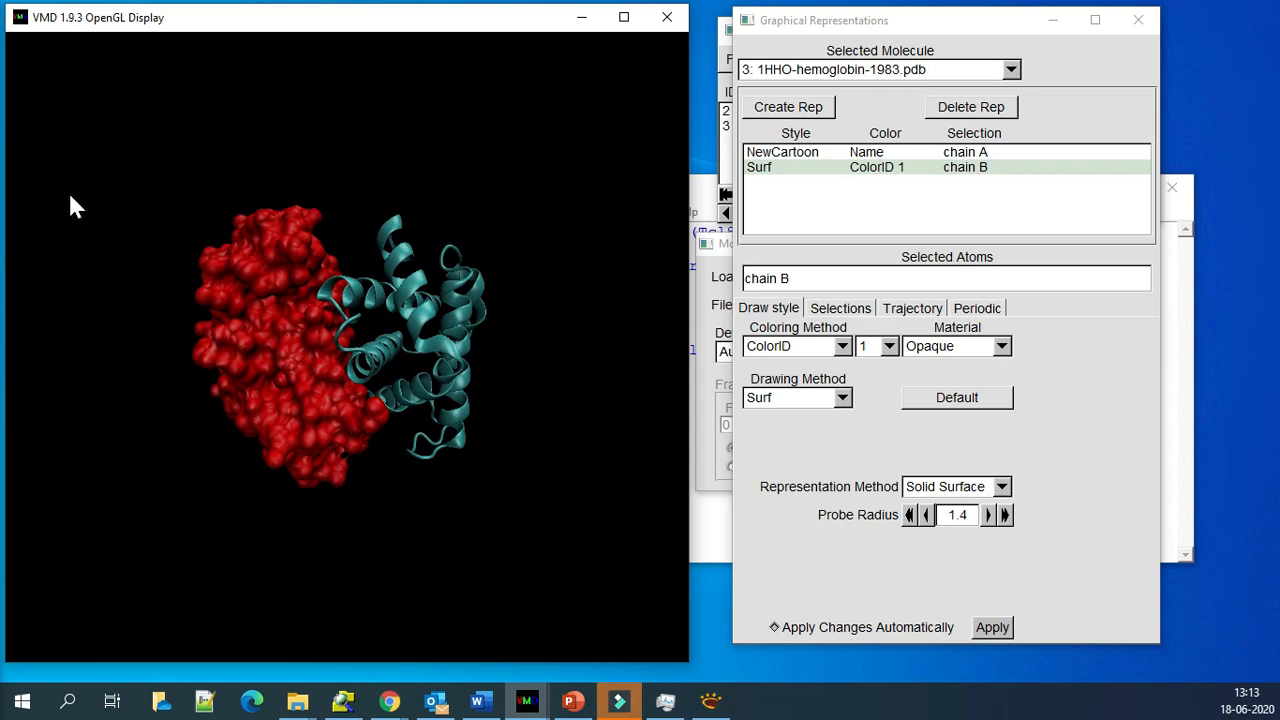
Step: Add a third representation and list the resname values available for its atom selection
click(788, 107)
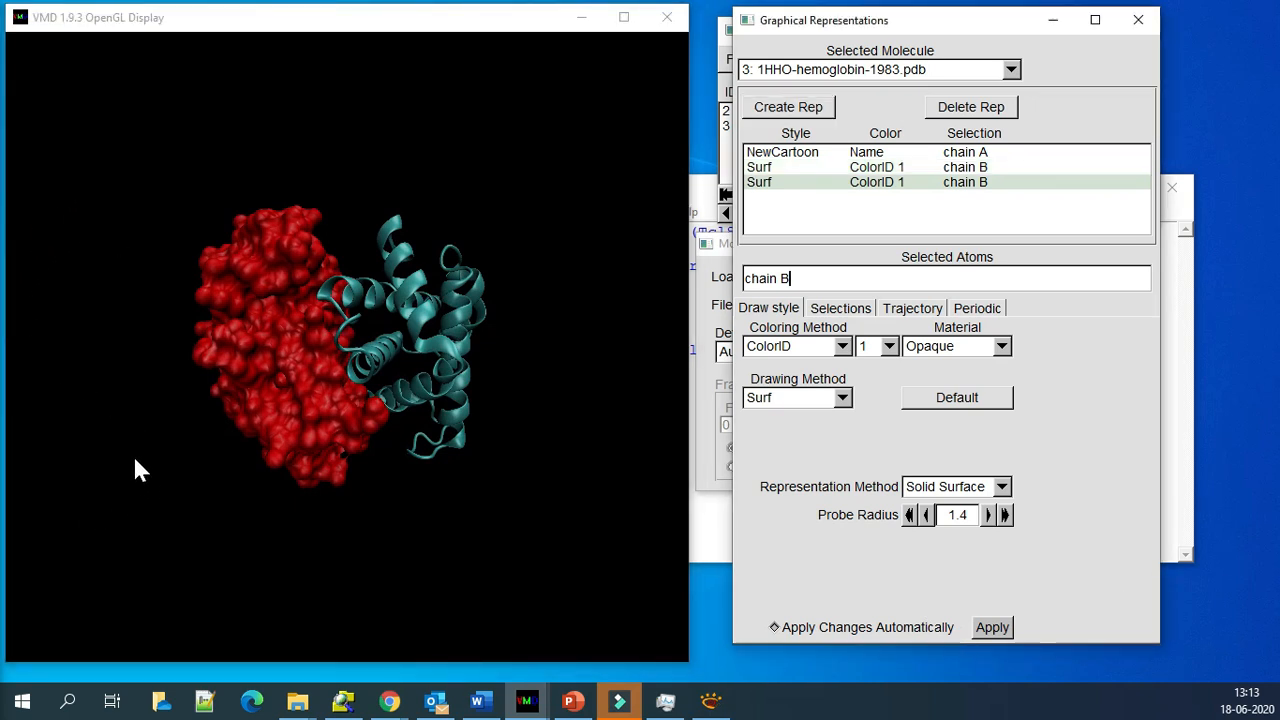
click(839, 308)
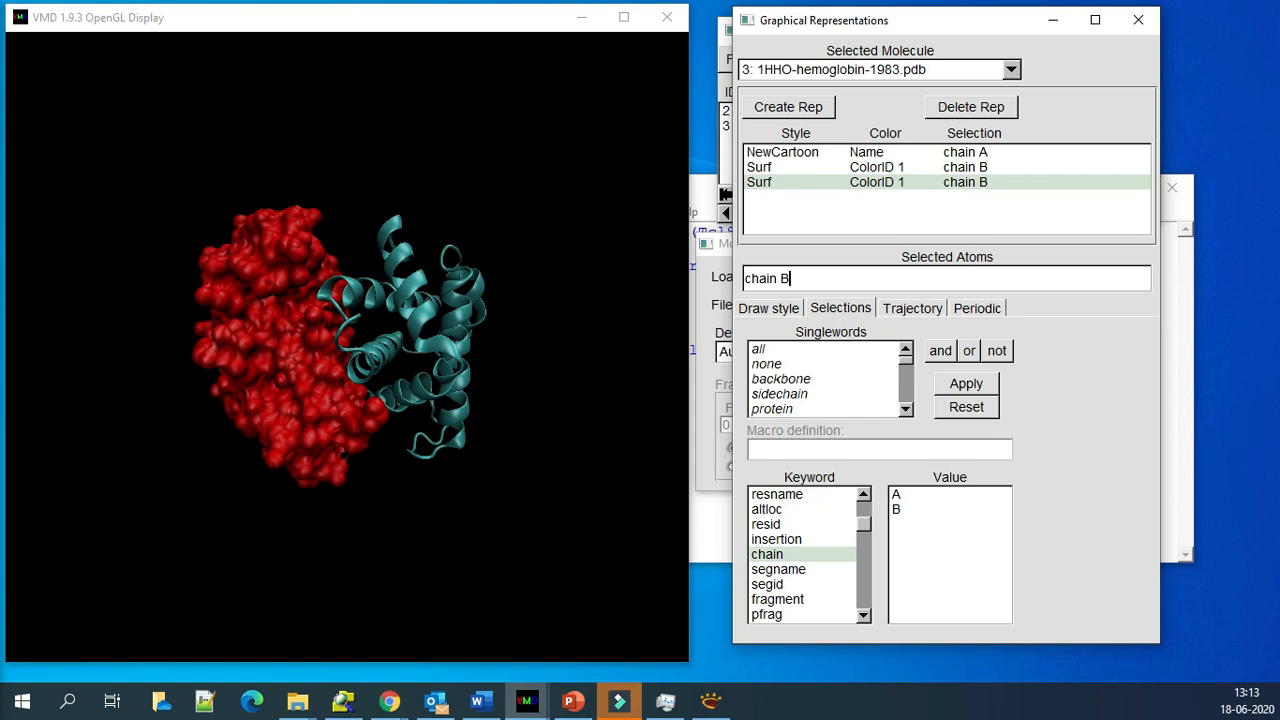
click(777, 494)
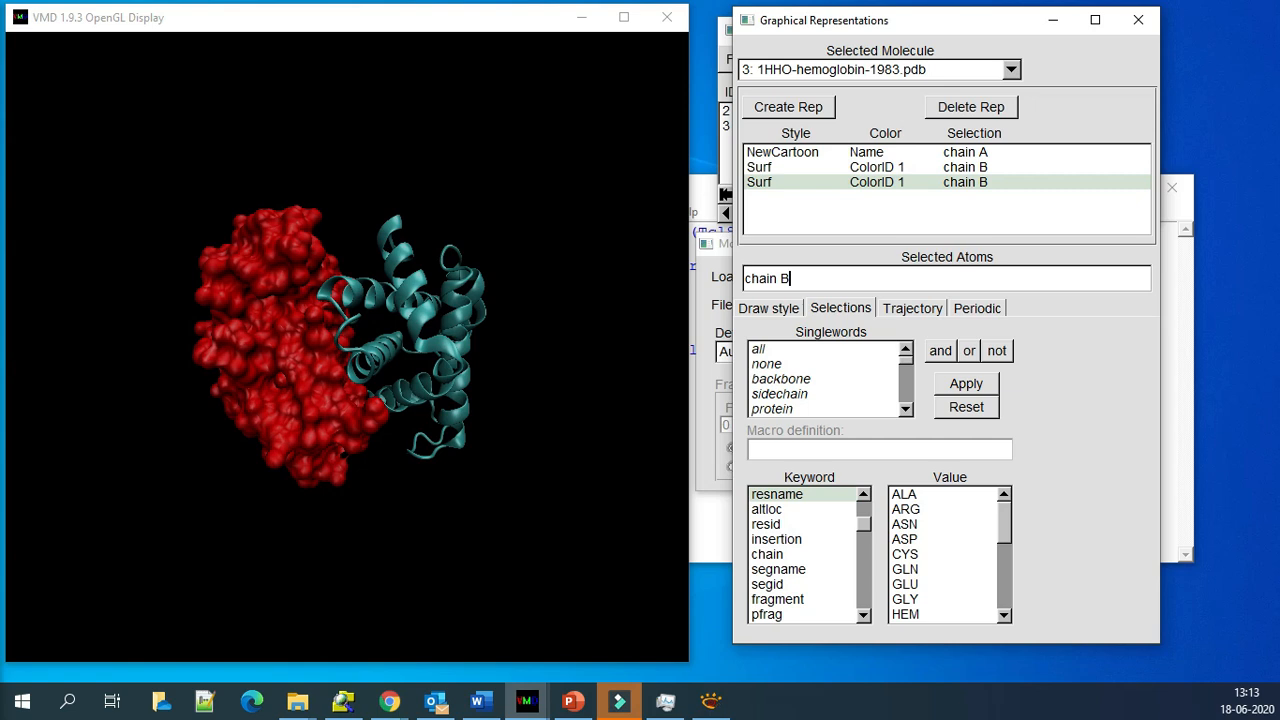
Step: Switch to Notepad++, look through 1HHO-hemoglobin-1983.pdb for its ligands, highlight the three HETNAM lines and return to VMD
key(alt+Tab)
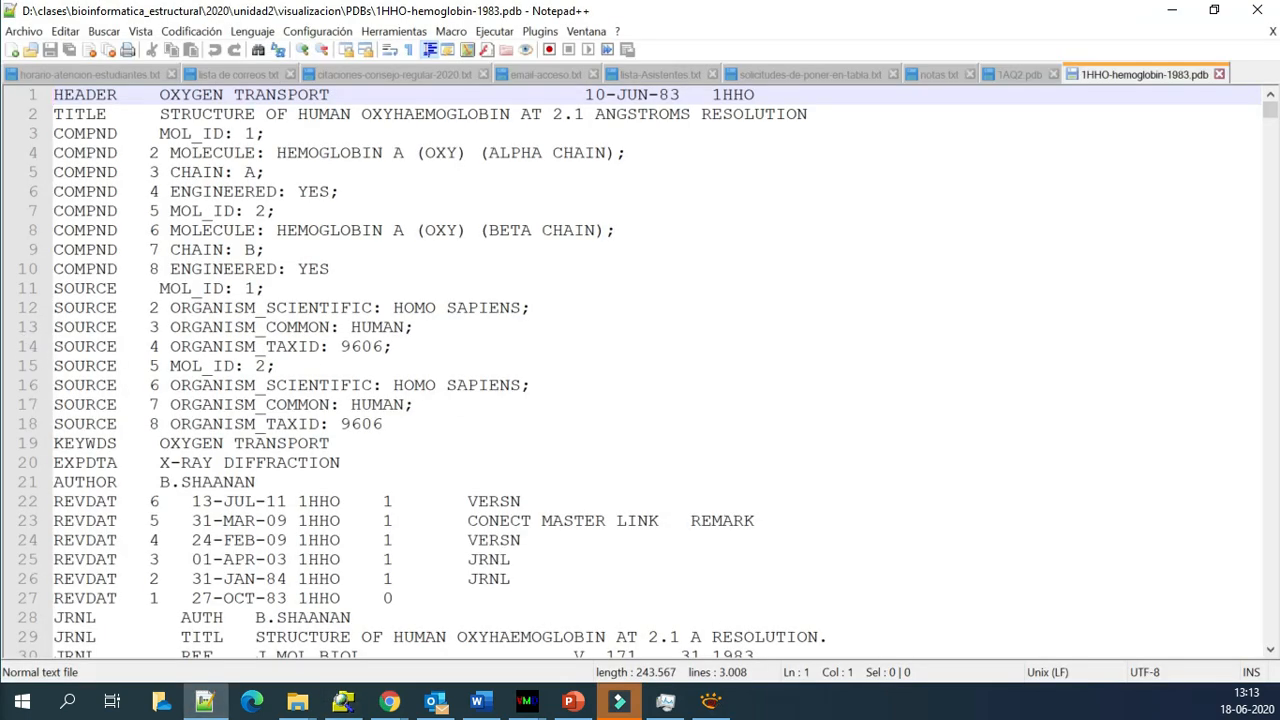
scroll(455, 390, down, 2)
scroll(640, 370, down, 8)
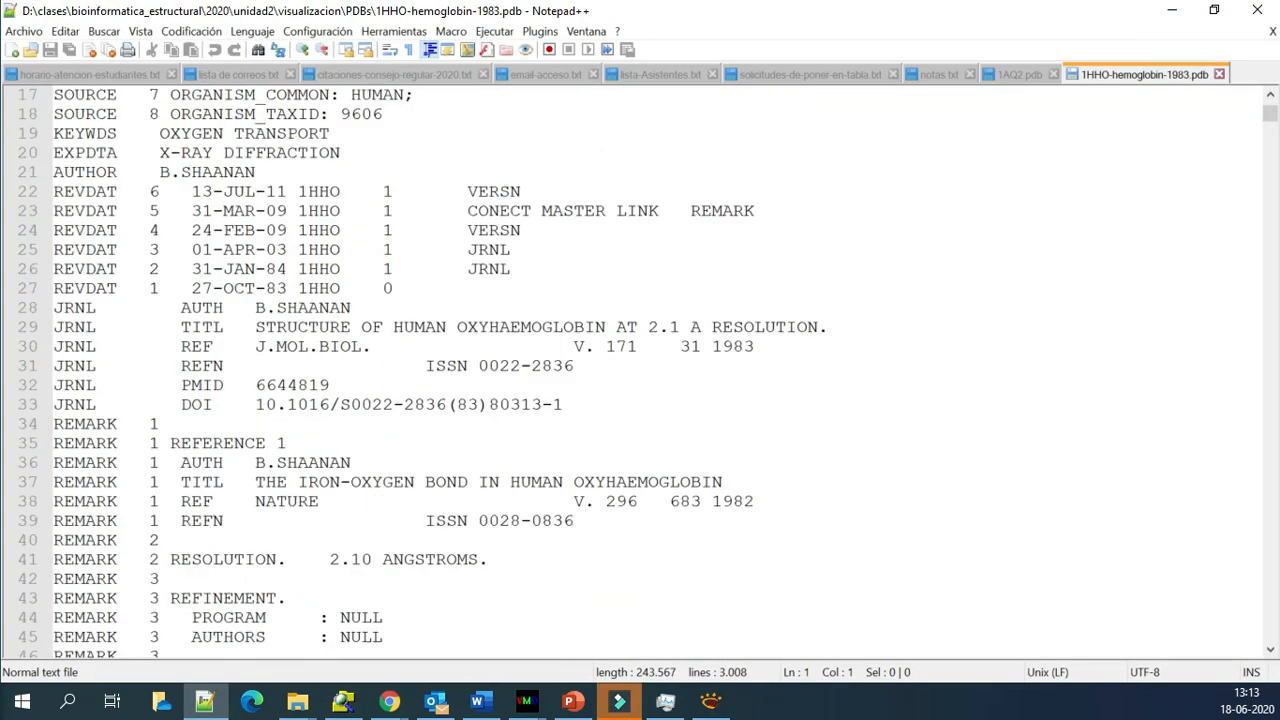
scroll(640, 370, down, 19)
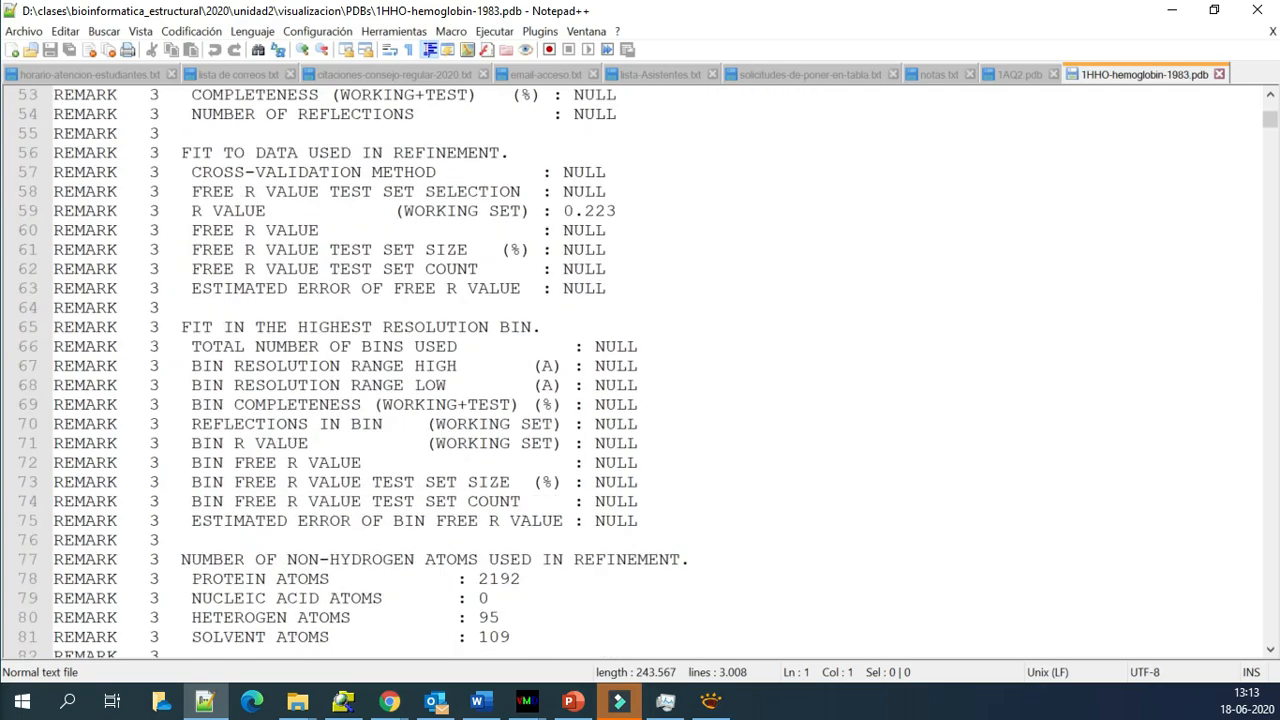
scroll(640, 370, down, 7)
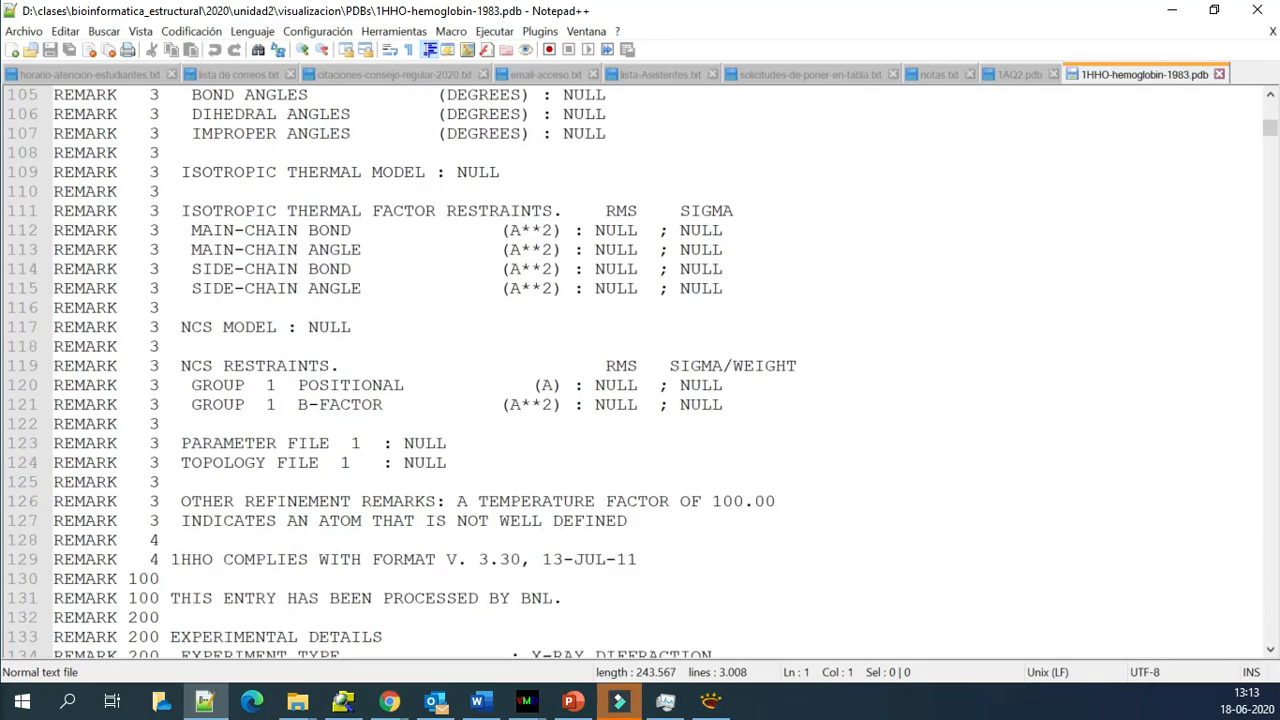
scroll(640, 370, down, 20)
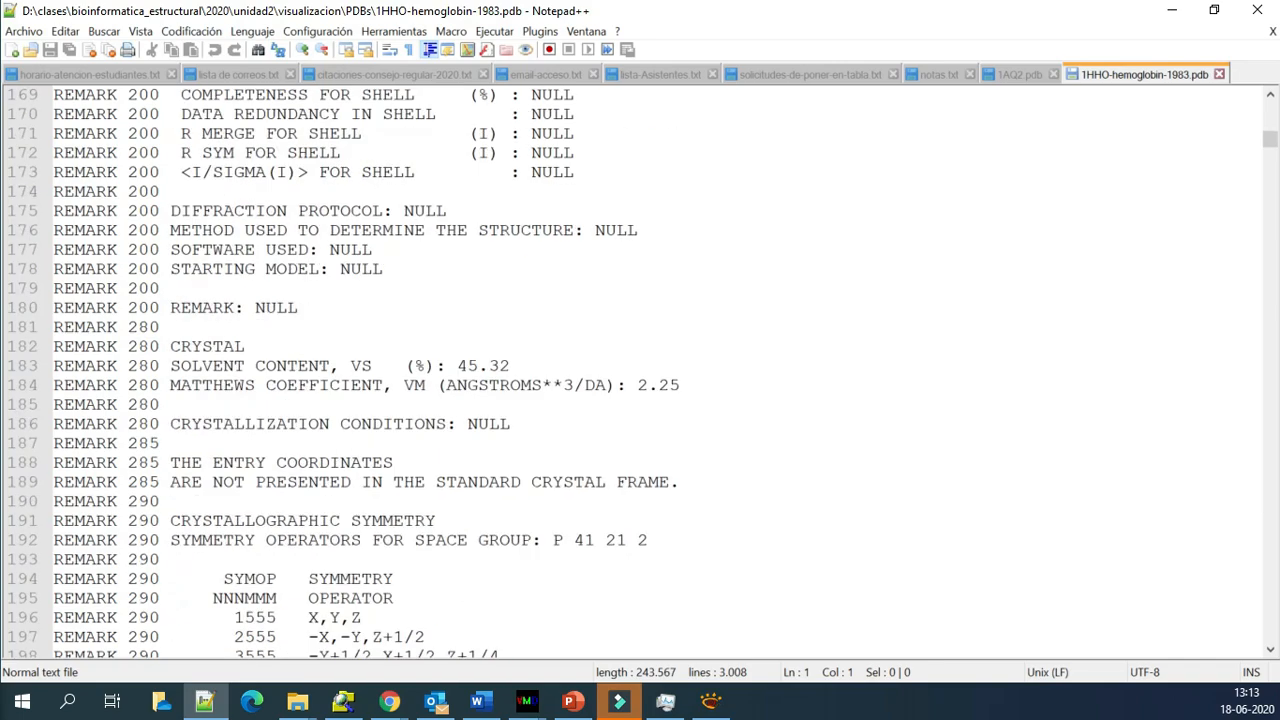
scroll(640, 370, down, 19)
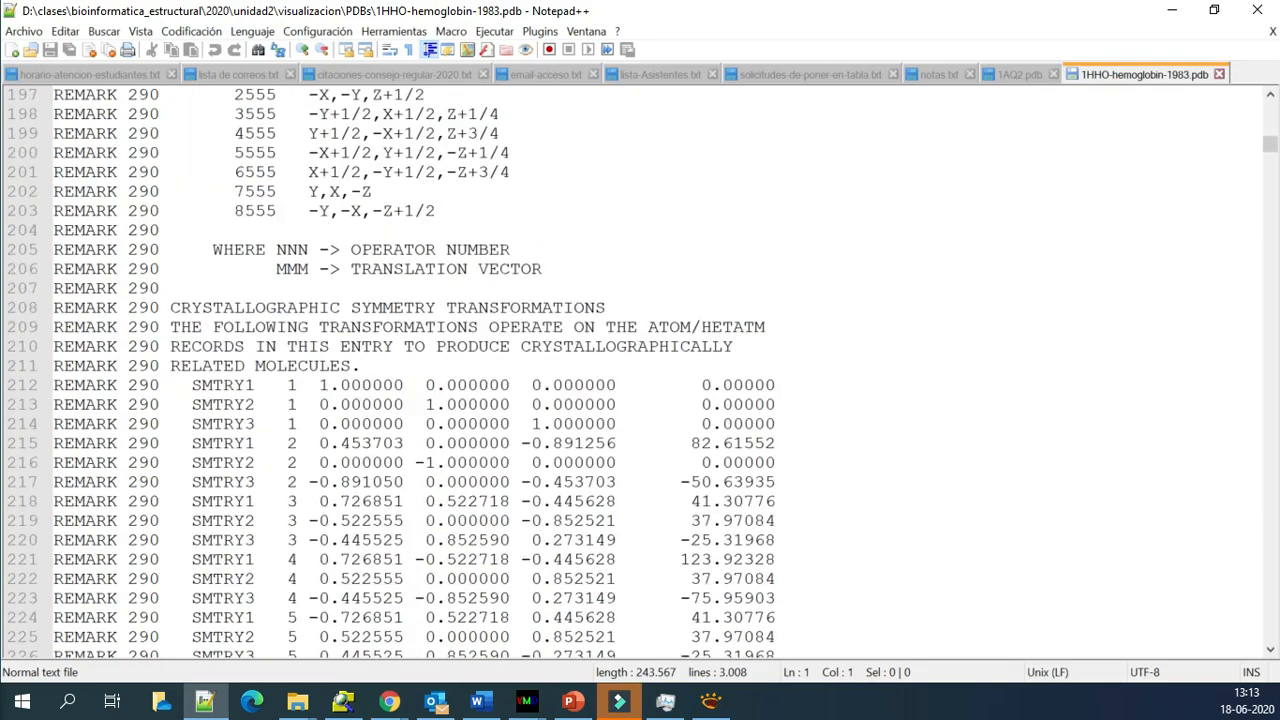
scroll(640, 370, down, 16)
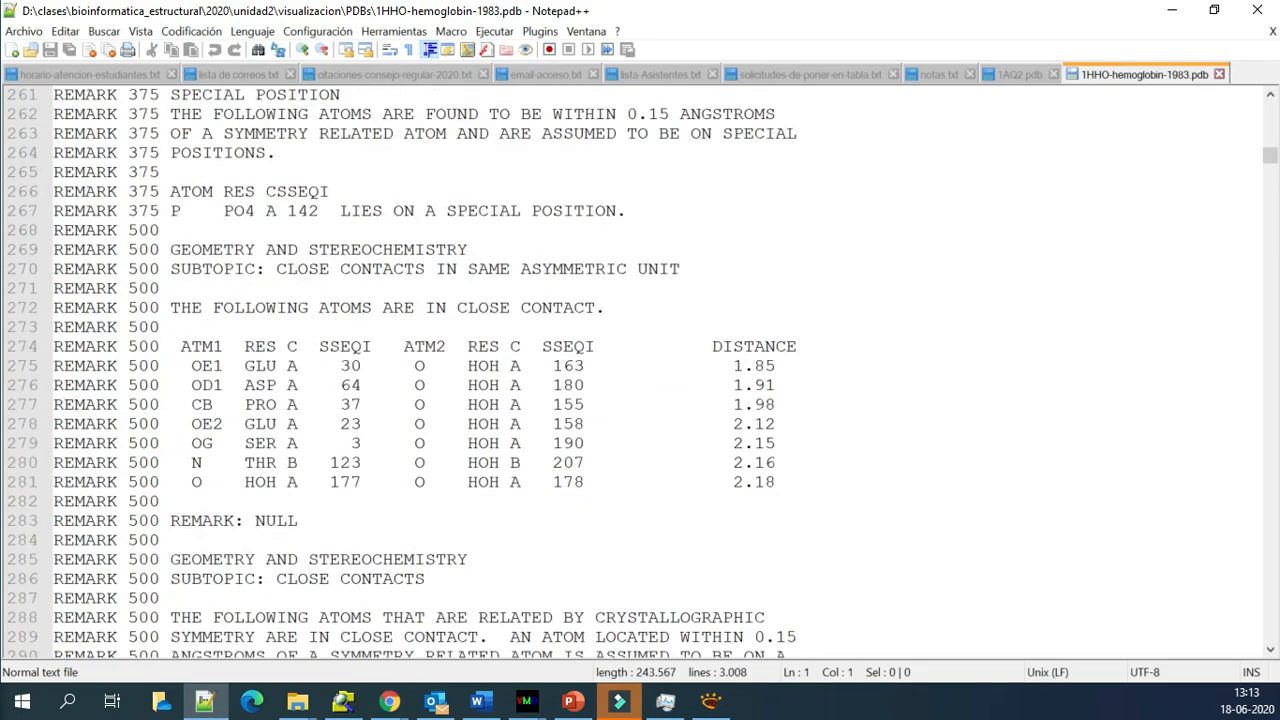
scroll(640, 370, down, 16)
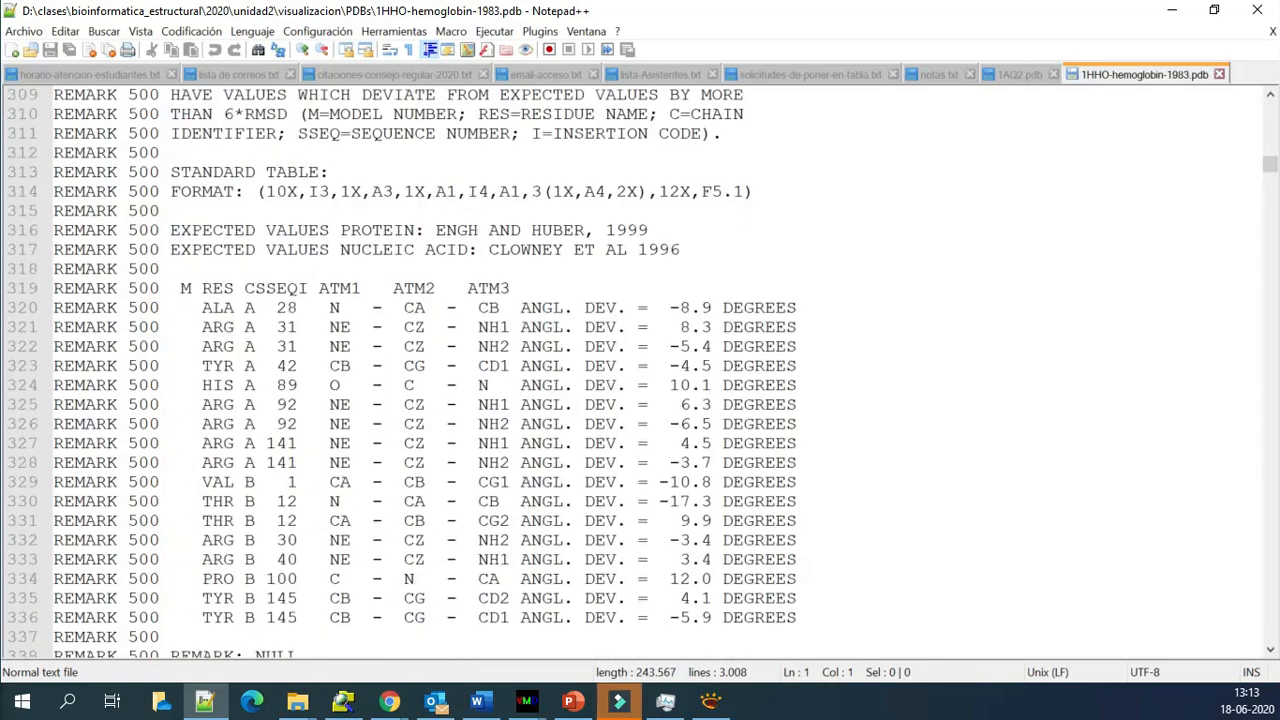
scroll(640, 370, down, 3)
scroll(640, 370, down, 15)
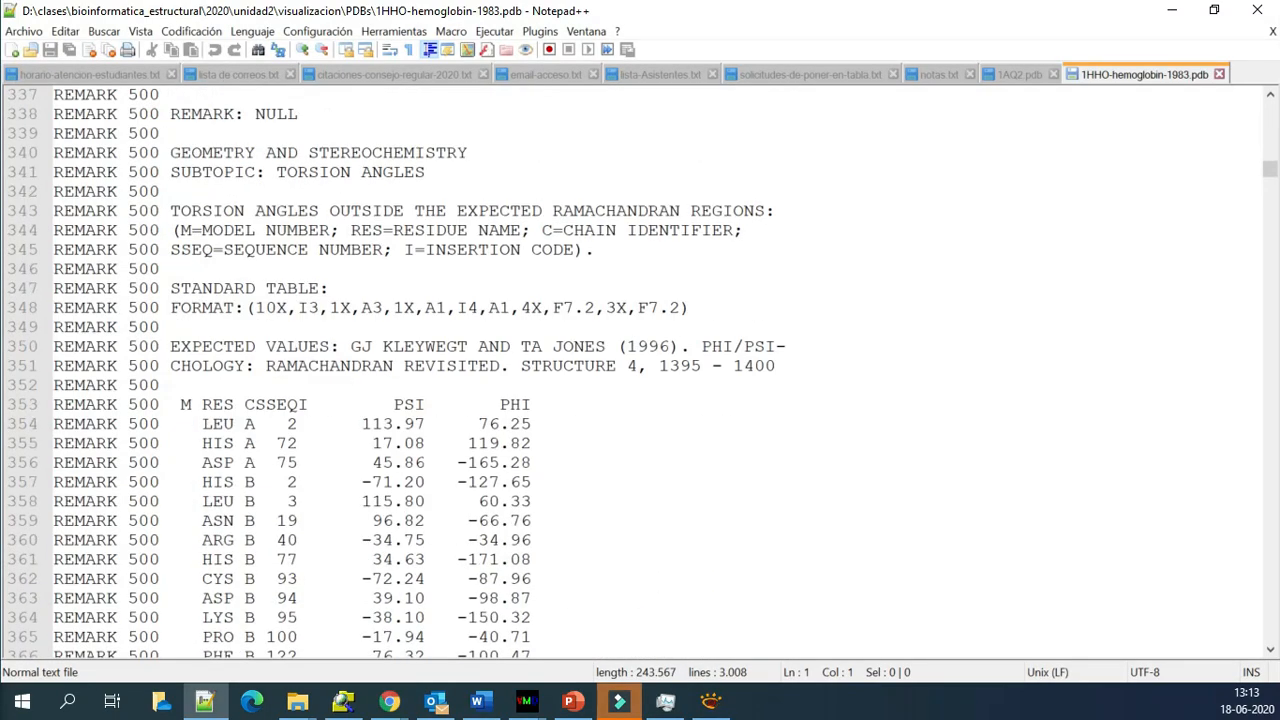
scroll(640, 370, down, 16)
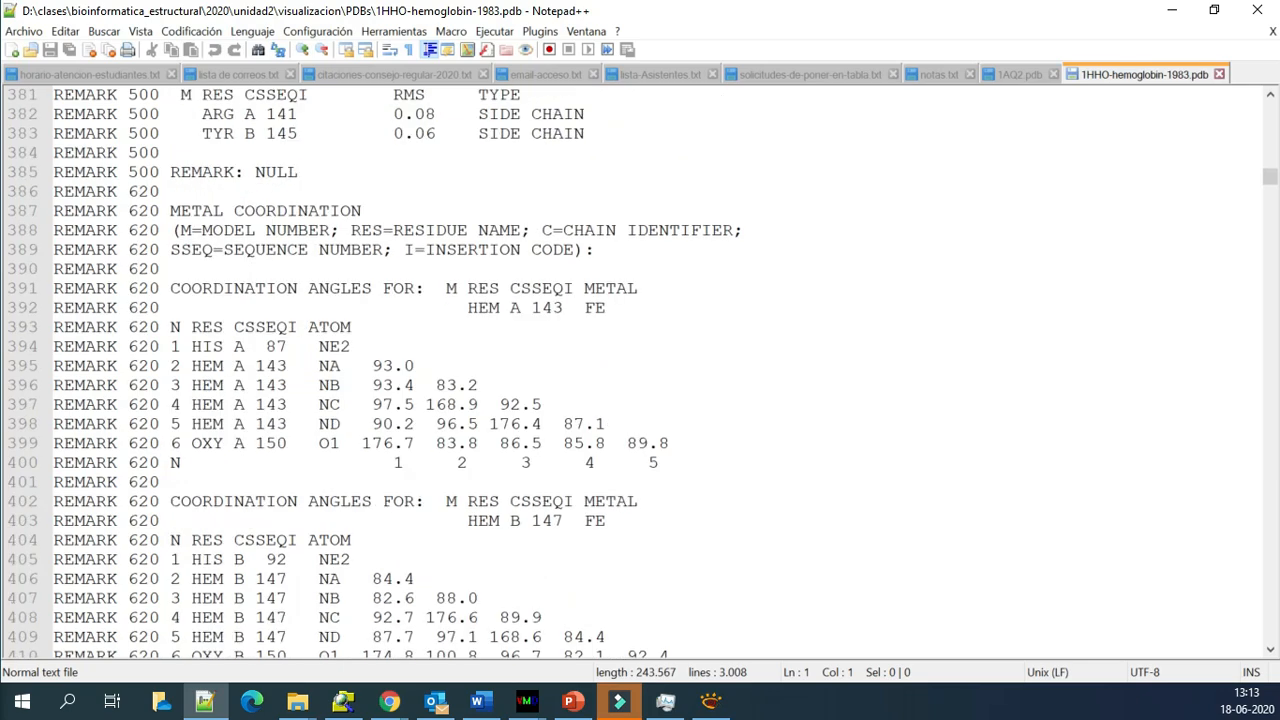
scroll(640, 370, down, 9)
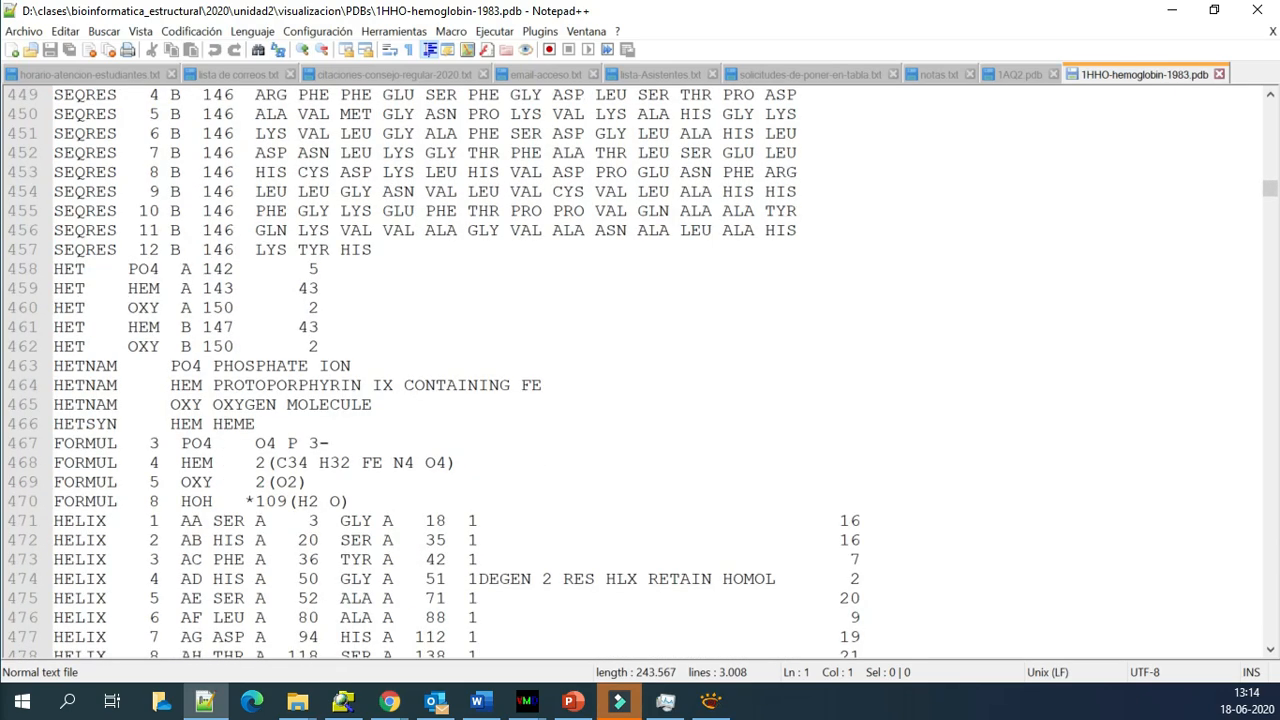
drag(64, 366, 510, 404)
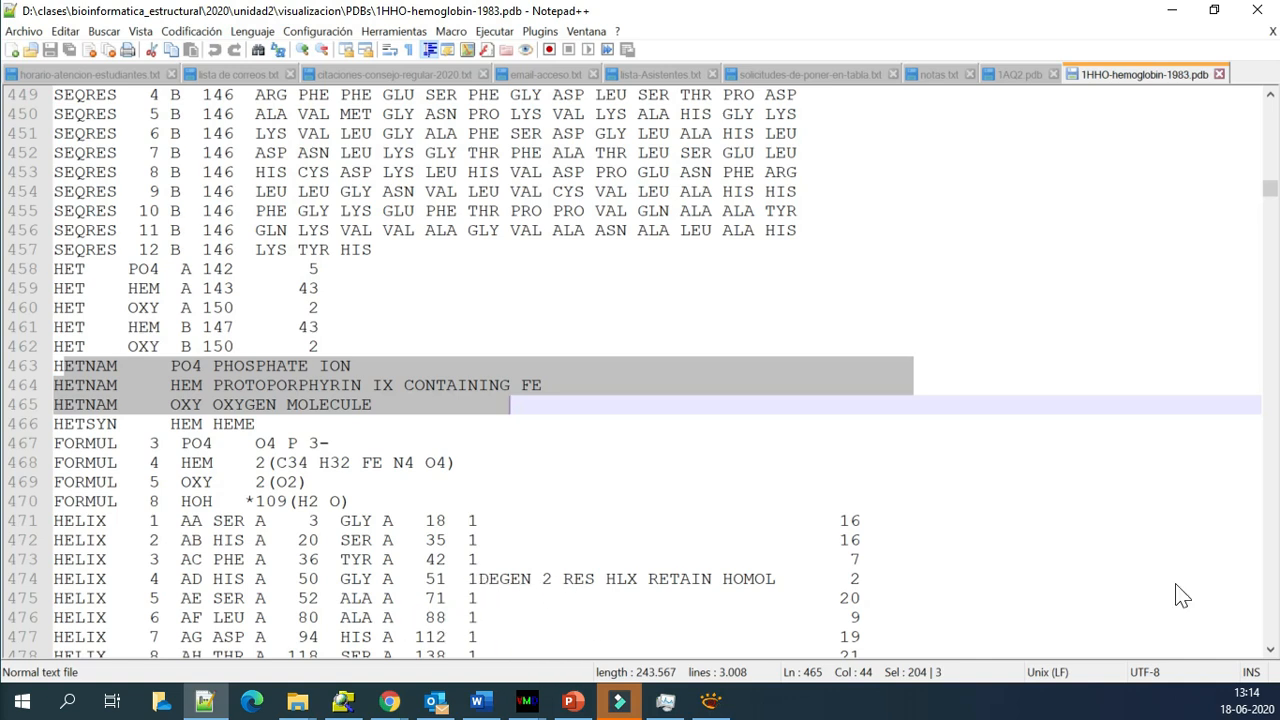
click(1172, 10)
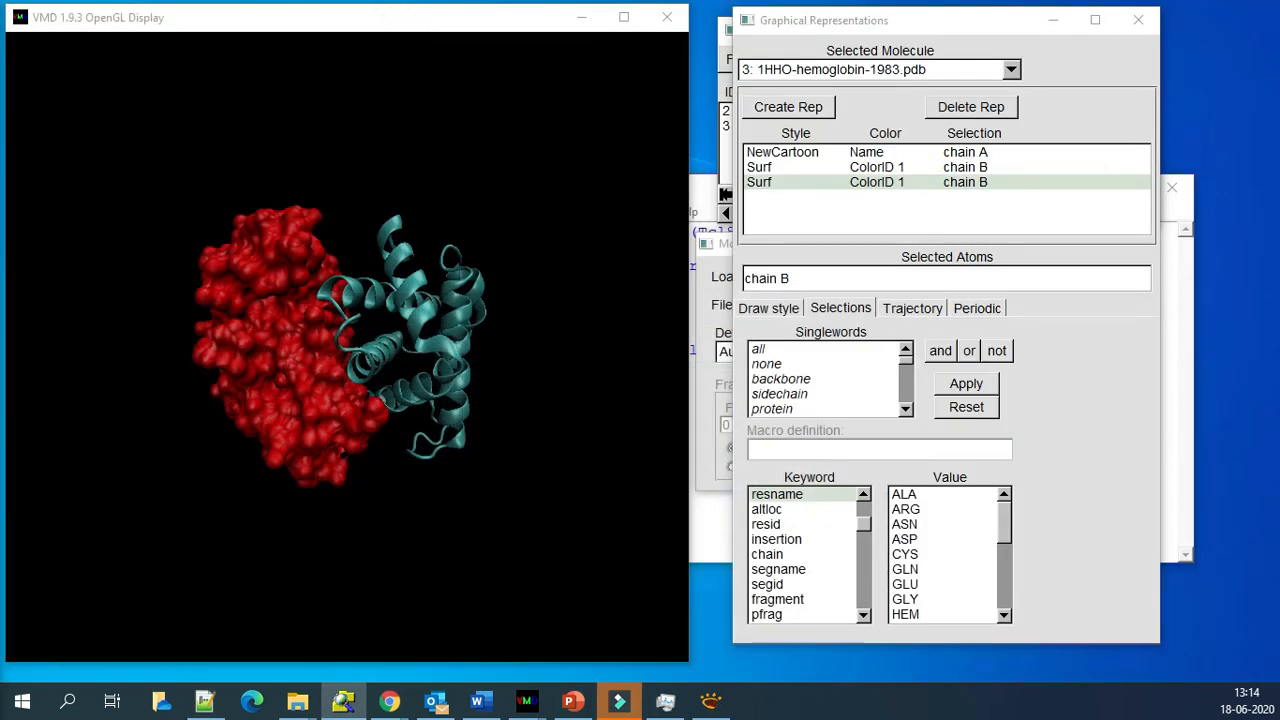
Step: Add a fourth representation with the atom selection resname HEM and rotate the hemoglobin to inspect the heme groups
click(790, 278)
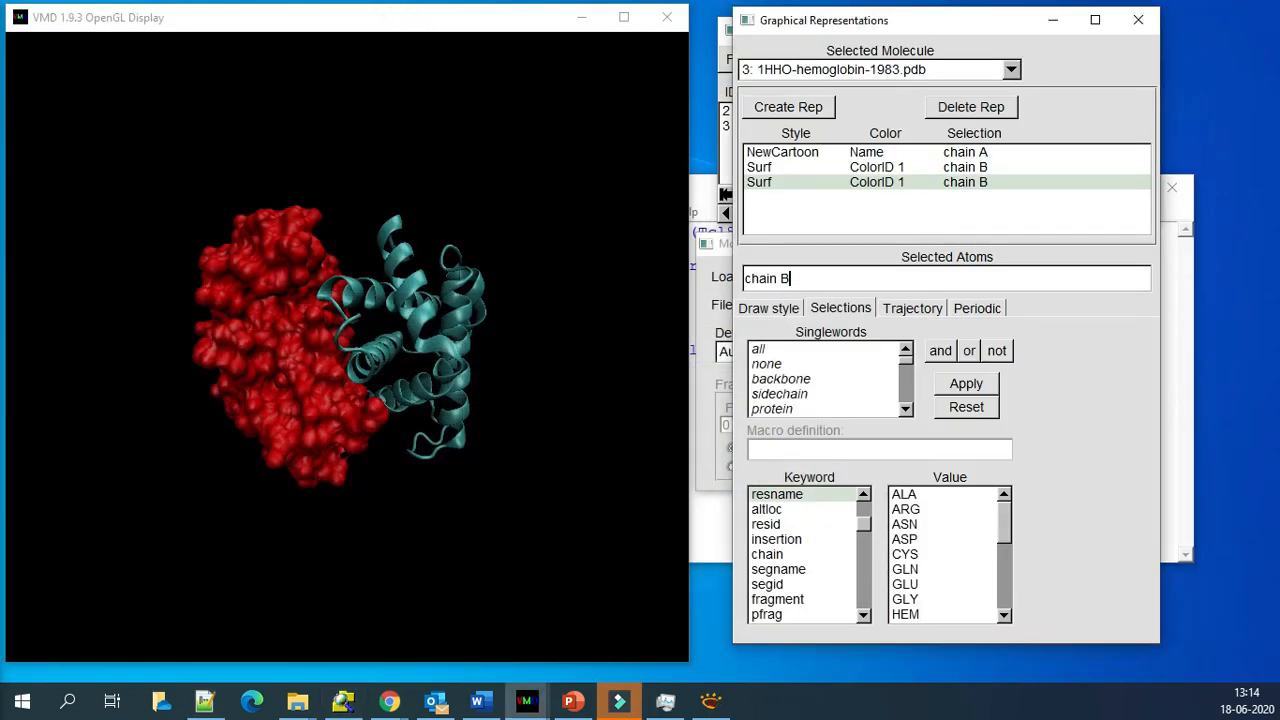
drag(790, 278, 744, 278)
key(BackSpace)
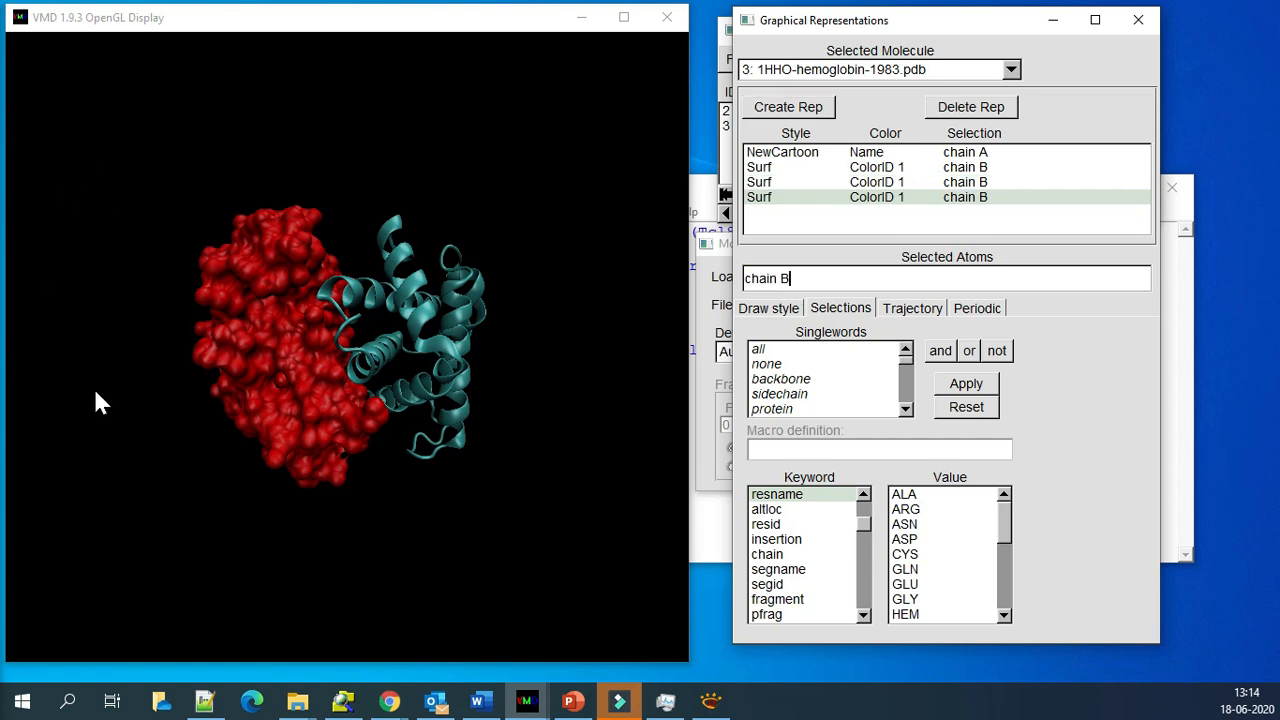
key(ctrl+a)
text(resname)
click(905, 614)
double_click(905, 614)
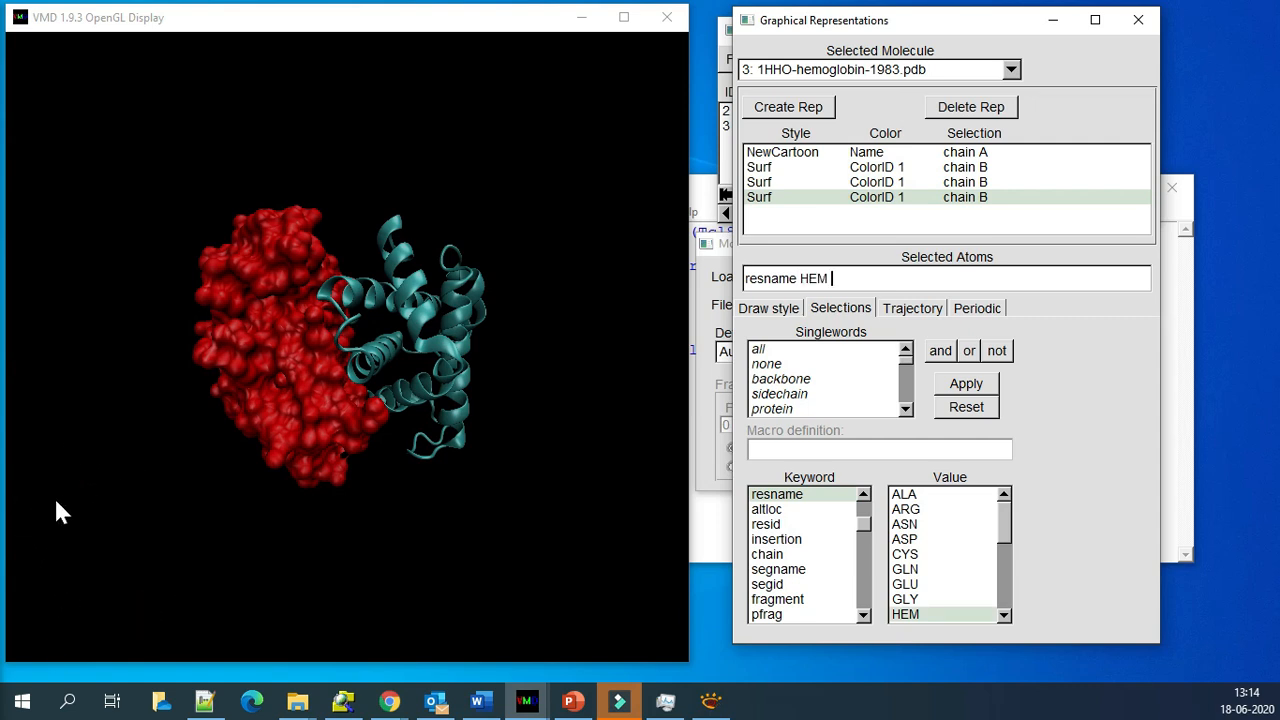
key(Return)
drag(403, 343, 220, 343)
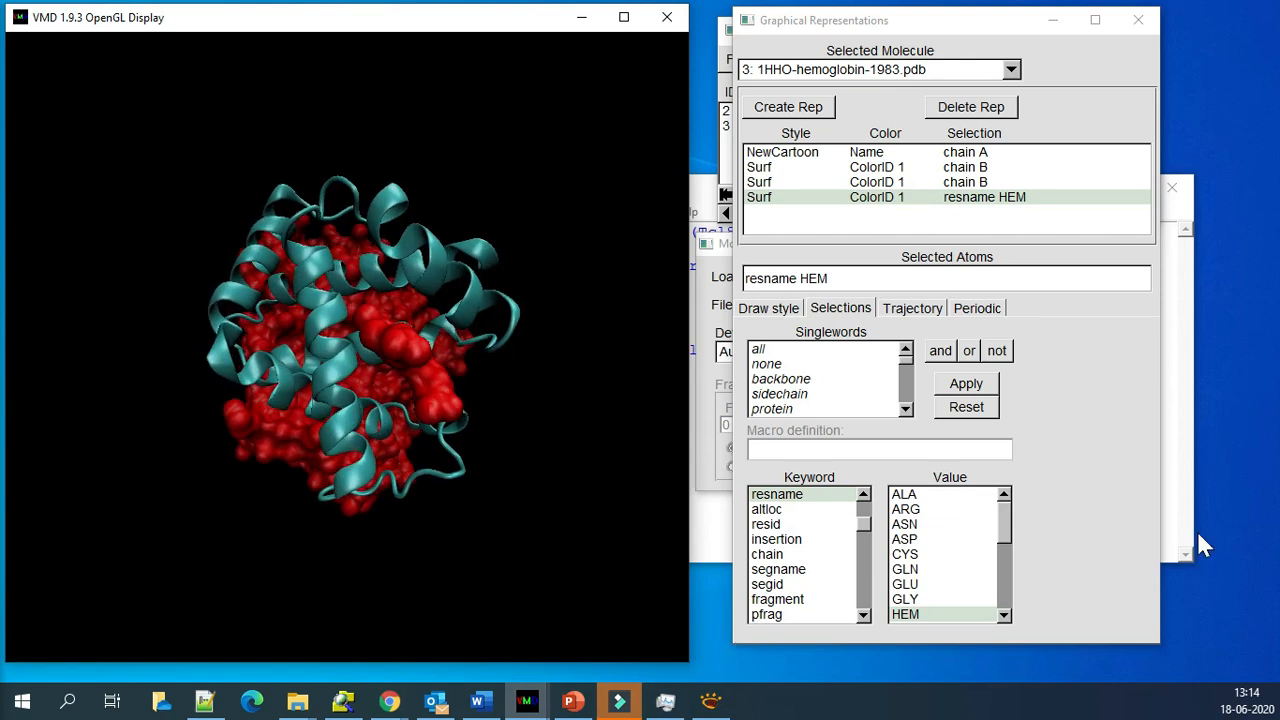
Step: Change the resname HEM representation's drawing method to Licorice and color it with ColorID 0 (blue)
click(768, 308)
click(830, 398)
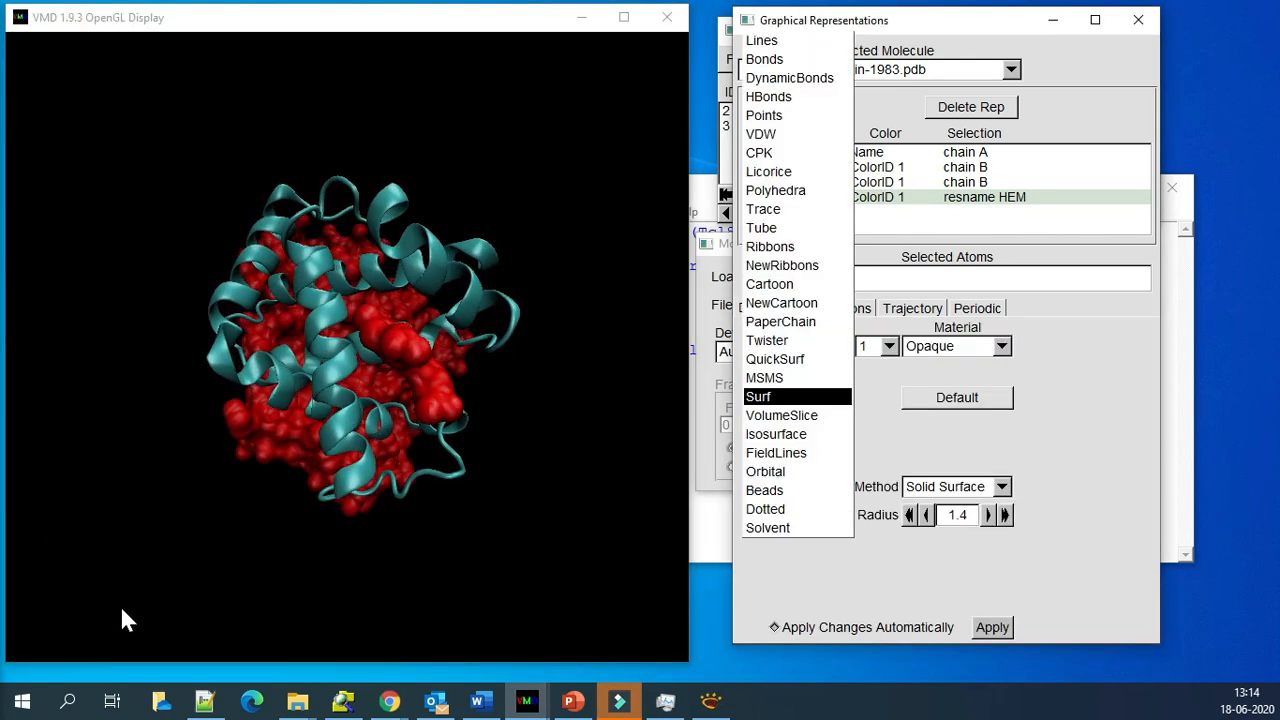
click(785, 171)
mouse_move(651, 427)
mouse_down()
mouse_move(636, 369)
mouse_move(624, 455)
mouse_up()
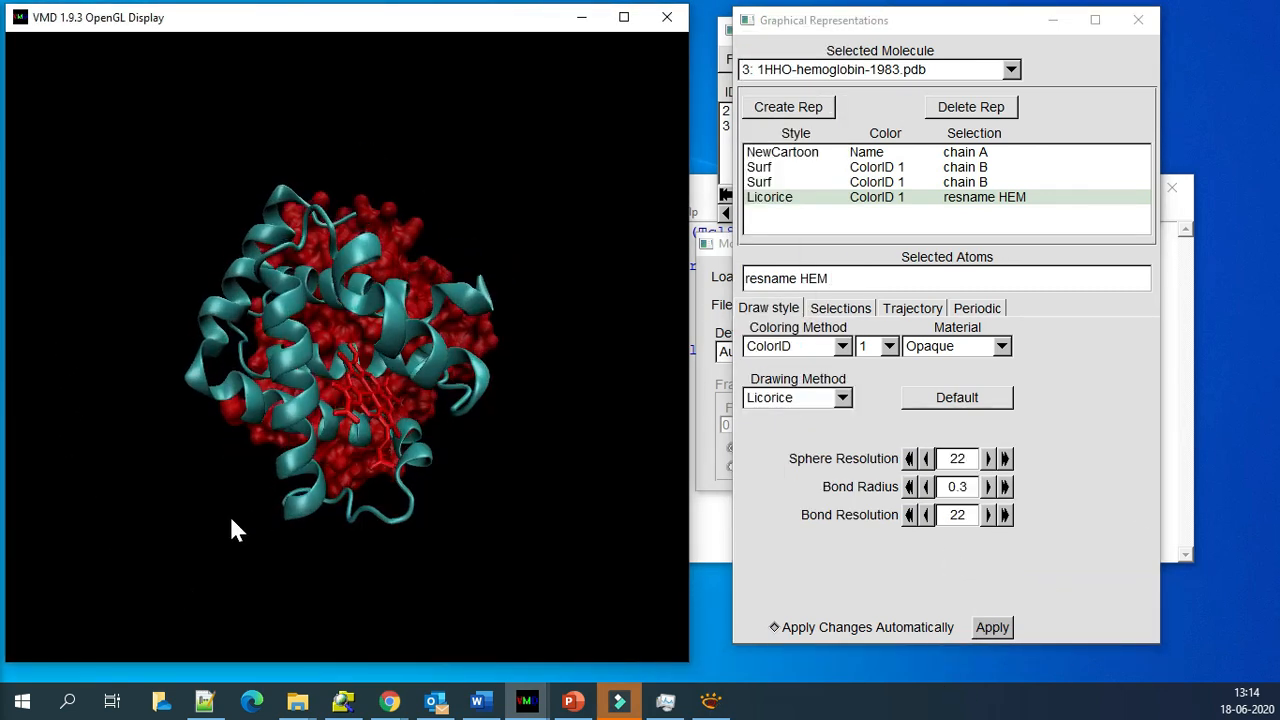
click(878, 346)
click(897, 326)
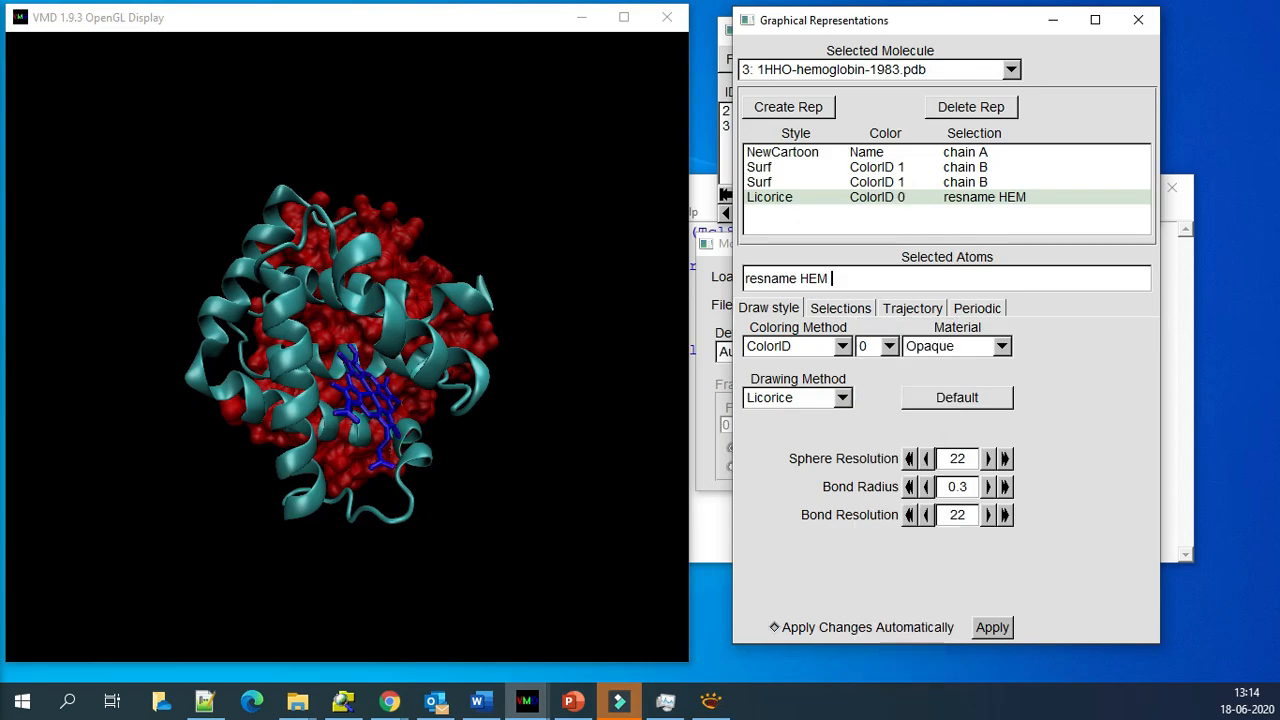
click(346, 346)
scroll(346, 346, up, 5)
mouse_move(430, 500)
mouse_down()
mouse_move(520, 490)
mouse_move(596, 440)
mouse_move(555, 387)
mouse_move(494, 447)
mouse_move(642, 458)
mouse_move(600, 500)
mouse_up()
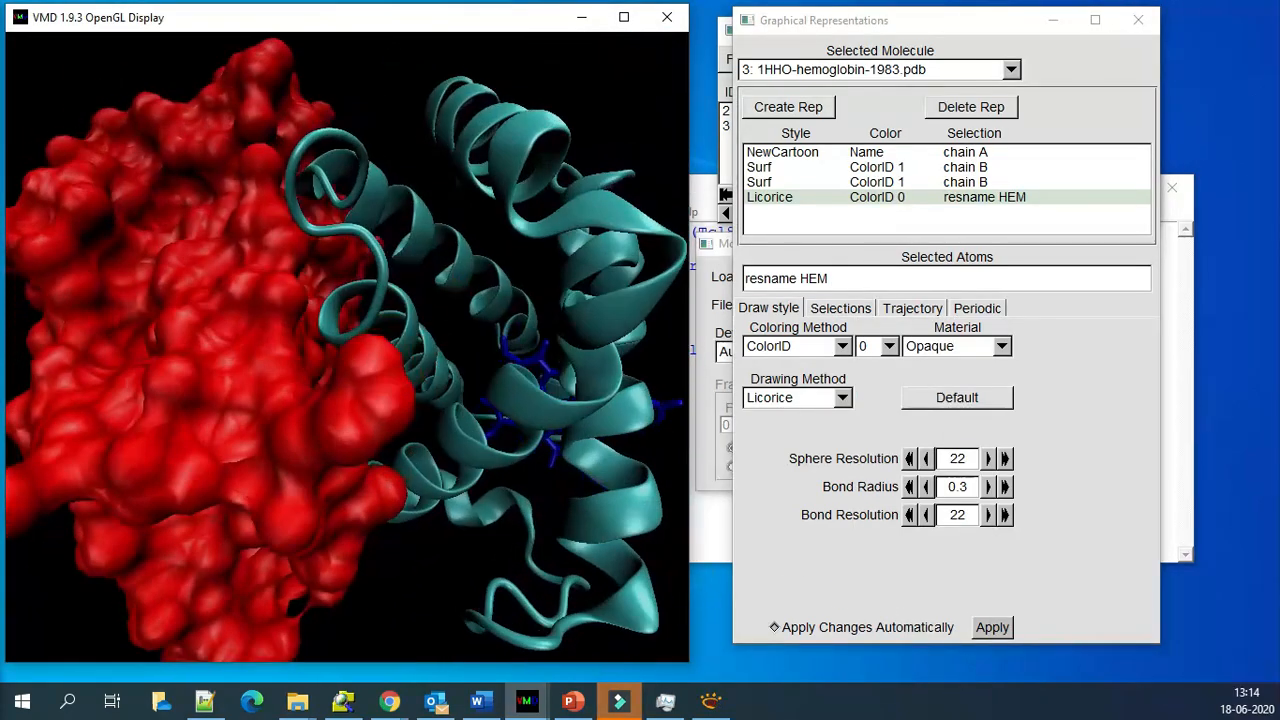
scroll(346, 346, down, 3)
drag(420, 346, 110, 400)
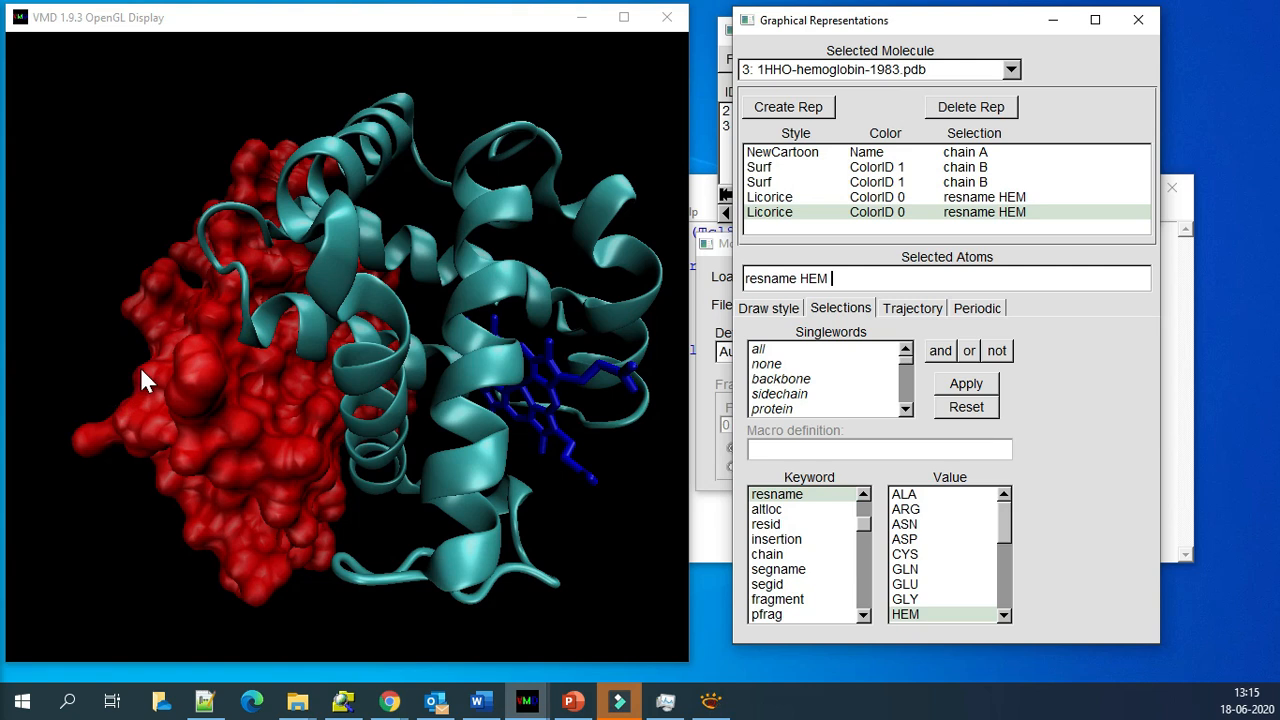
Step: Add a fifth representation with the atom selection resname HIS to show the histidine residues
key(BackSpace)
key(BackSpace)
key(BackSpace)
key(BackSpace)
click(1003, 615)
click(1003, 615)
click(1003, 615)
click(905, 583)
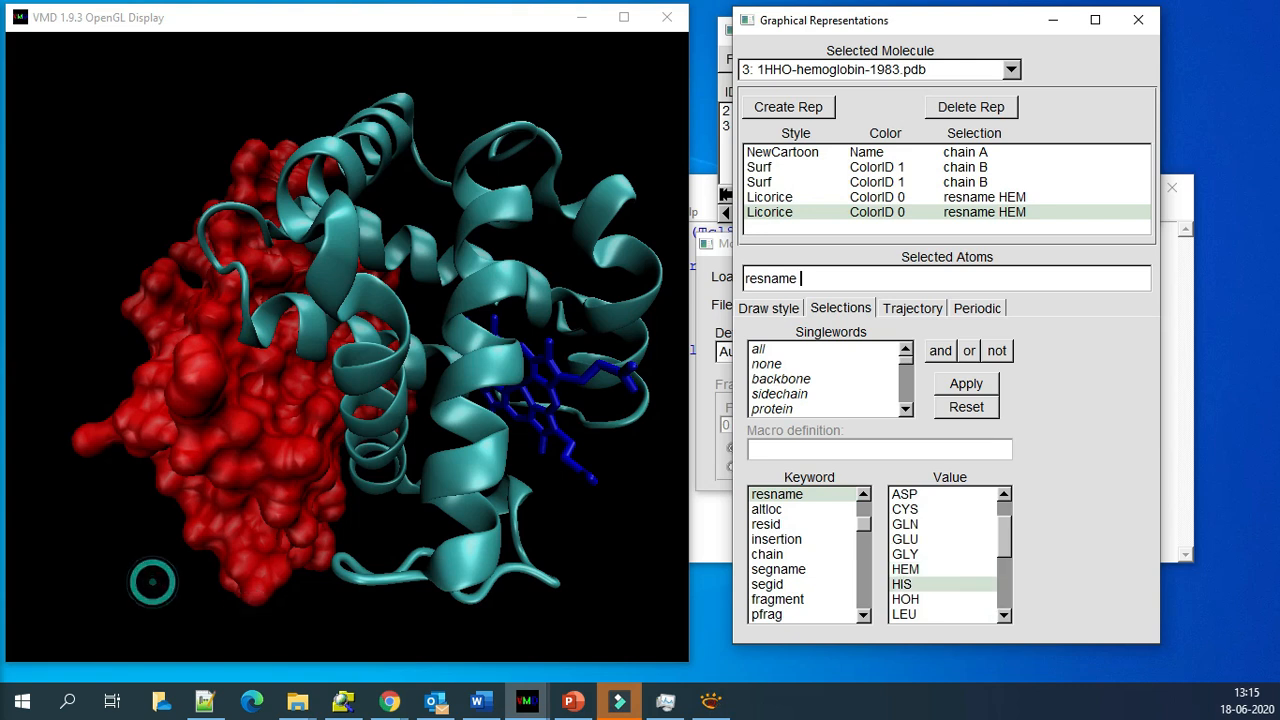
double_click(905, 583)
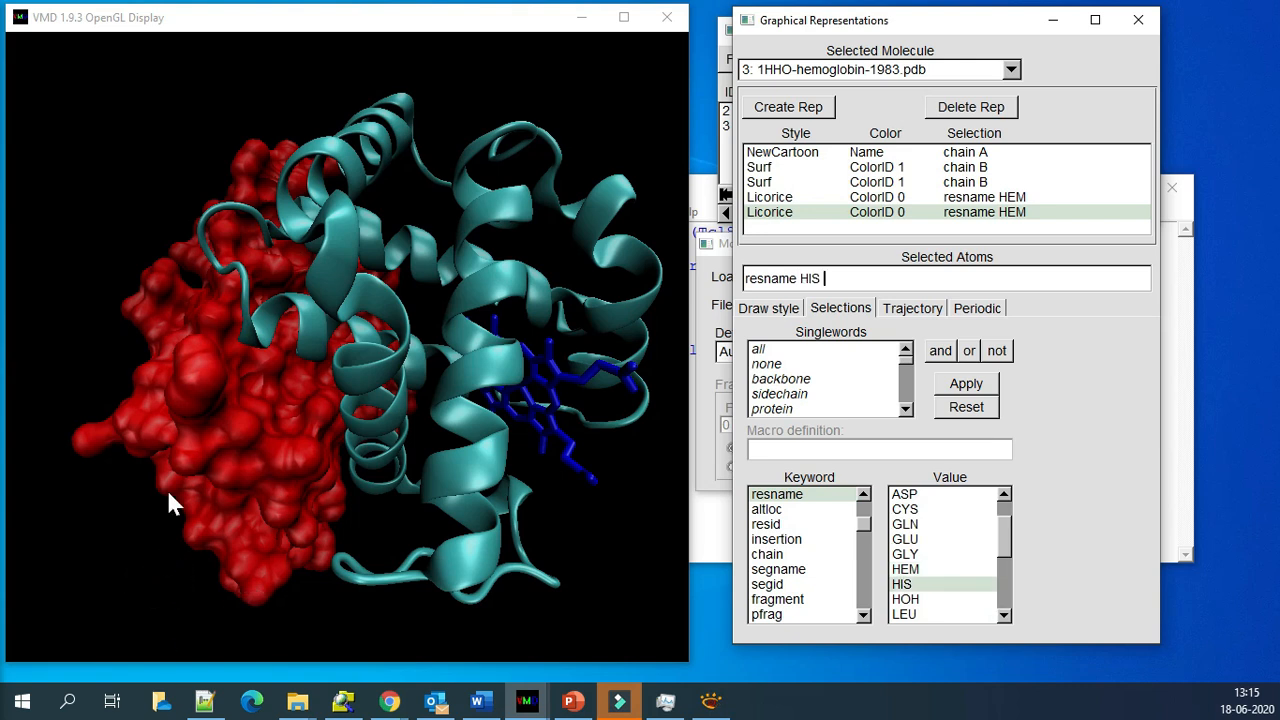
key(Return)
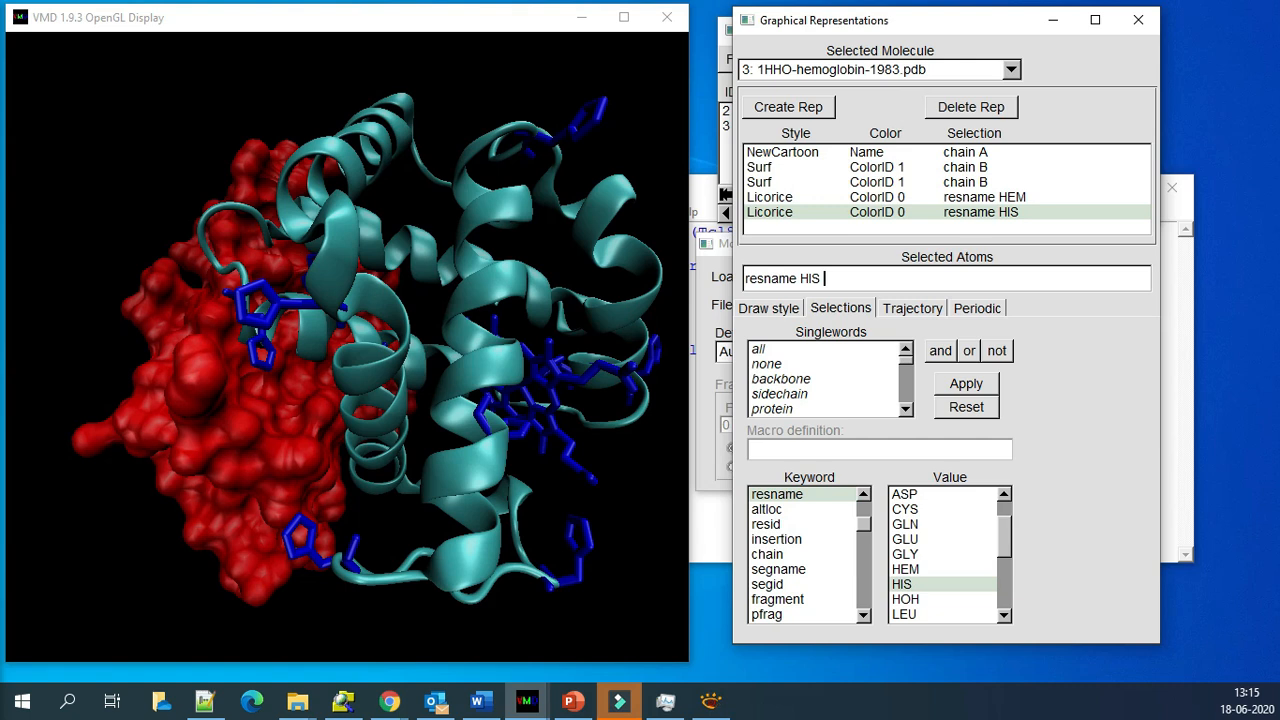
Step: Color the resname HIS representation with ColorID 4 (yellow)
click(768, 308)
mouse_move(400, 350)
mouse_down()
mouse_move(345, 345)
mouse_move(360, 340)
mouse_up()
click(888, 346)
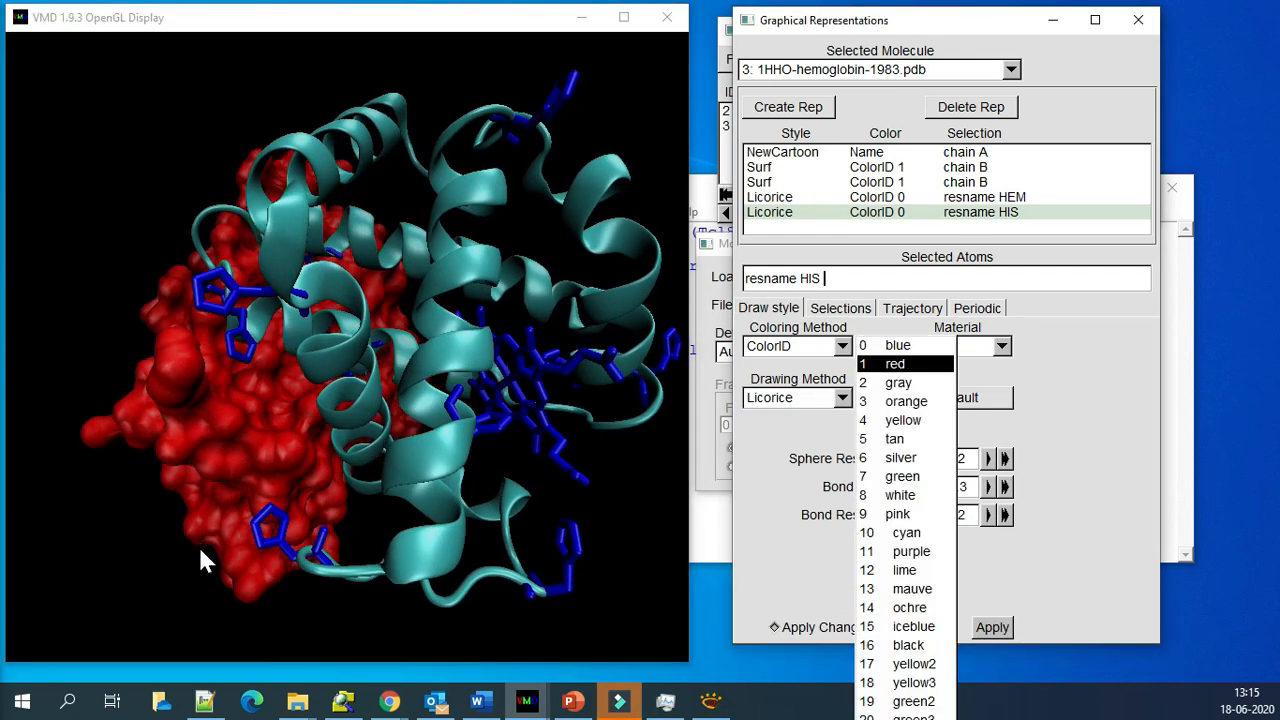
click(903, 420)
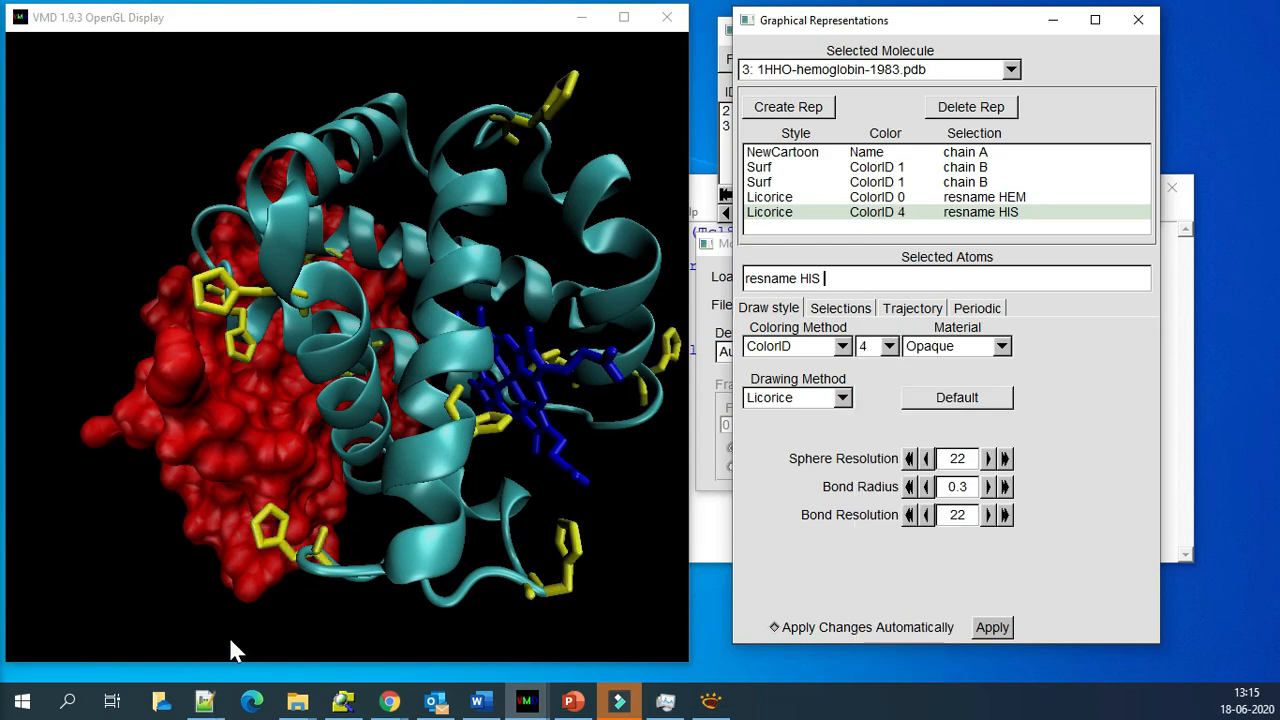
mouse_move(483, 362)
mouse_down()
mouse_move(342, 359)
mouse_move(369, 308)
mouse_move(322, 416)
mouse_move(447, 370)
mouse_move(370, 373)
mouse_move(396, 385)
mouse_move(533, 350)
mouse_move(490, 325)
mouse_move(525, 380)
mouse_move(431, 380)
mouse_move(436, 395)
mouse_up()
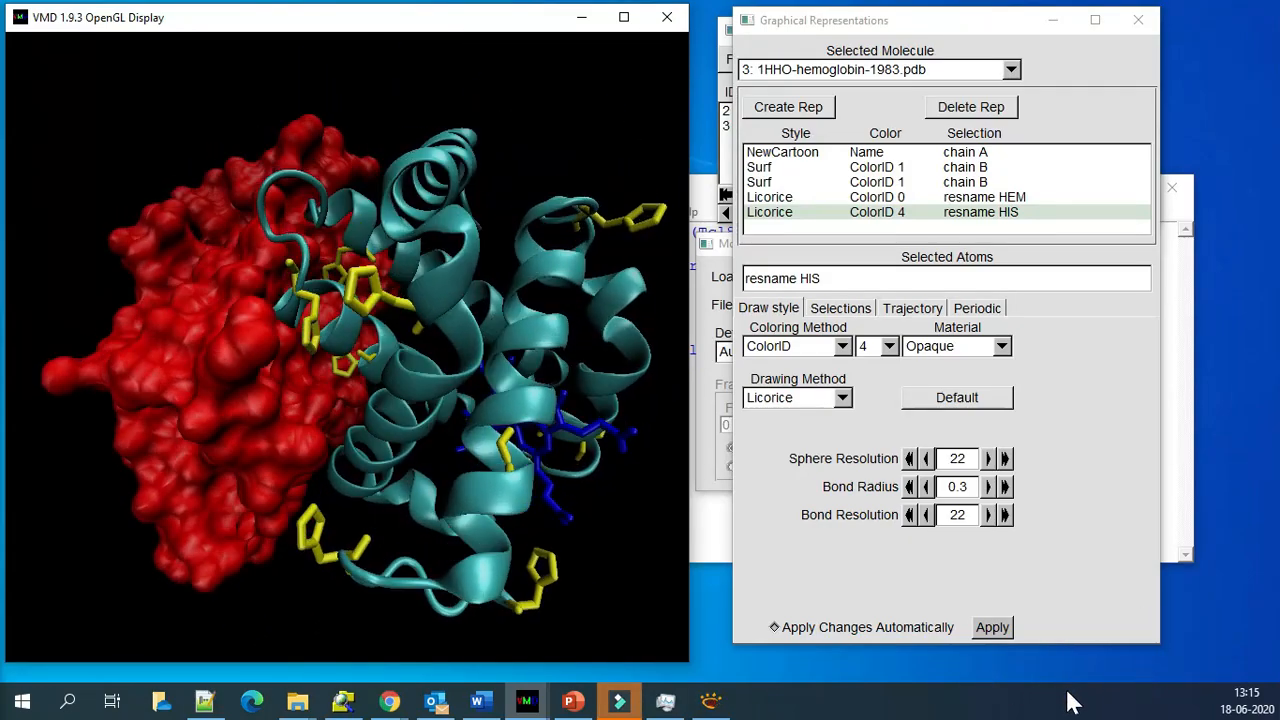
Step: Try limiting the histidine representation to chain B, and set its selection to resname HIS and chain A
click(824, 278)
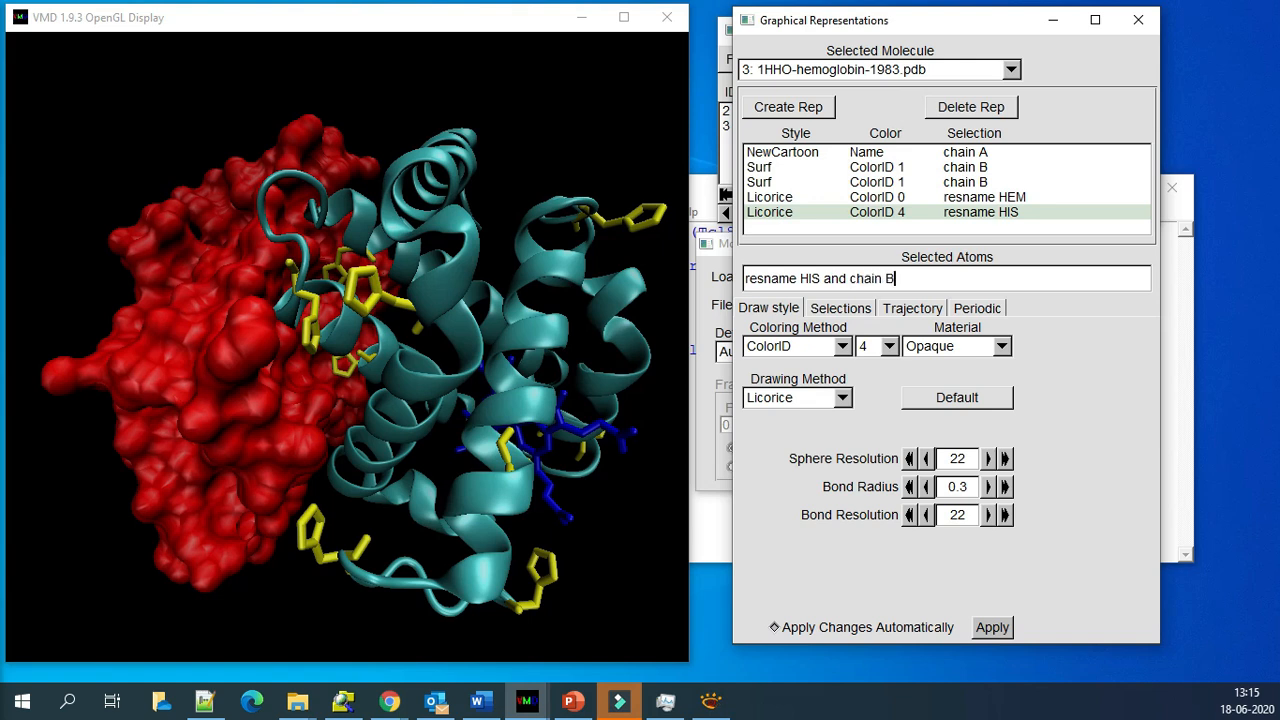
key(Return)
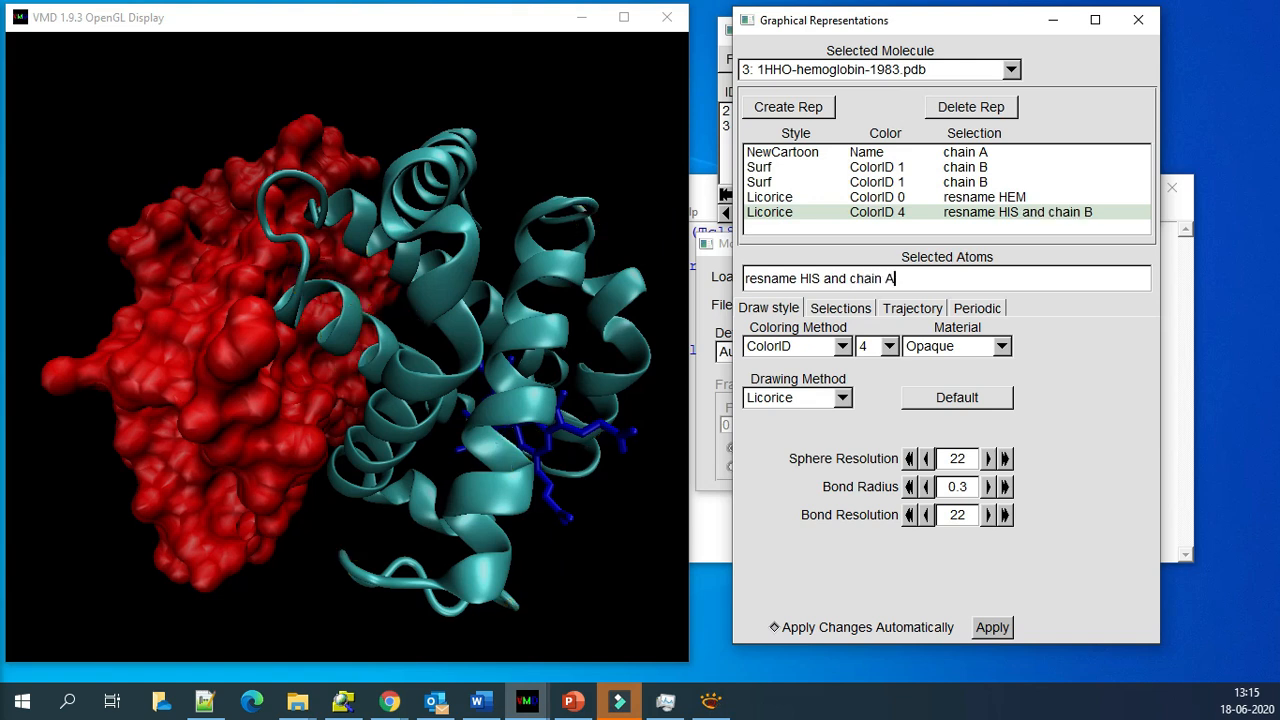
key(Return)
Step: Examine the histidines flanking the heme group in chain A and label the CE1 atoms of HIS58 and HIS87
drag(931, 651, 808, 566)
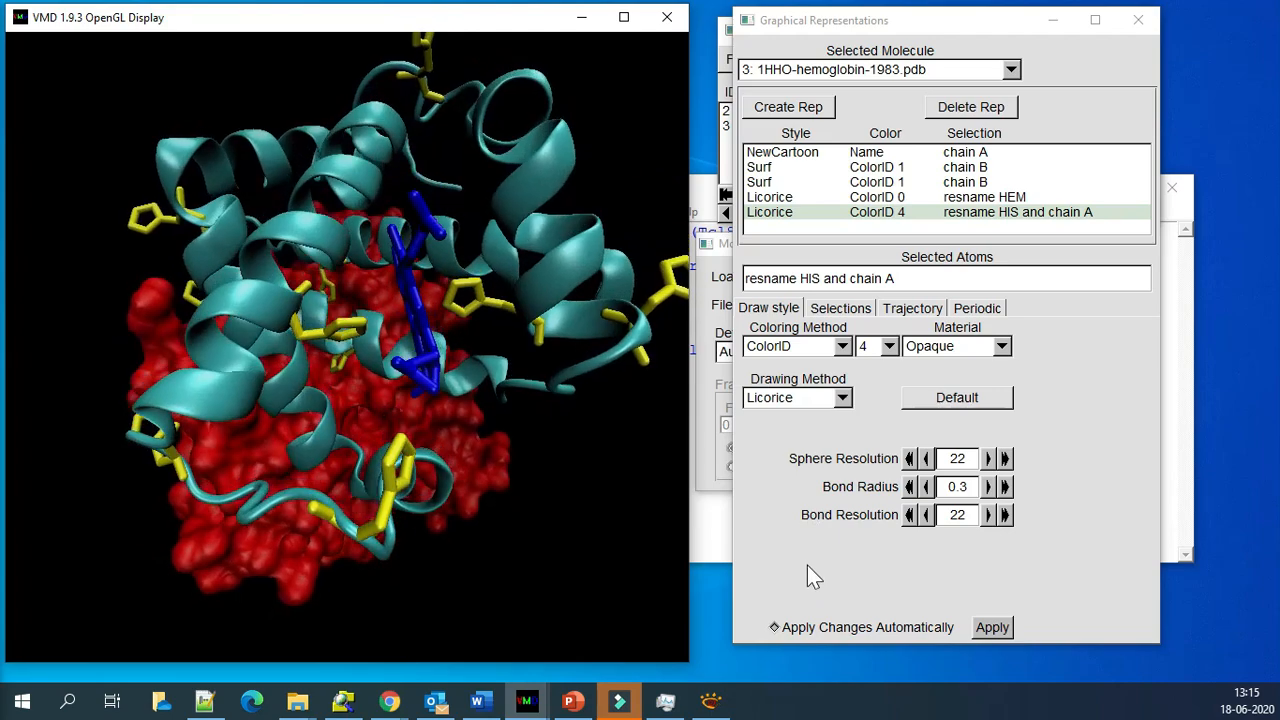
drag(834, 452, 830, 570)
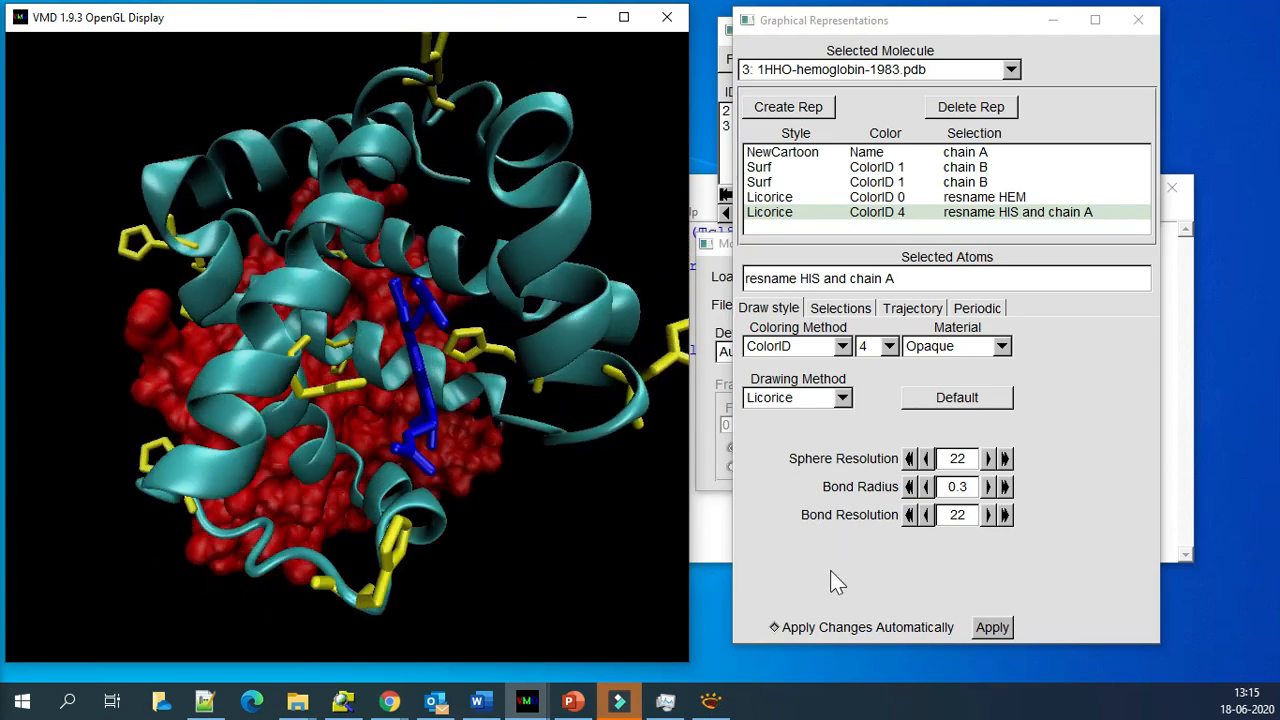
scroll(844, 618, up, 5)
drag(843, 690, 799, 694)
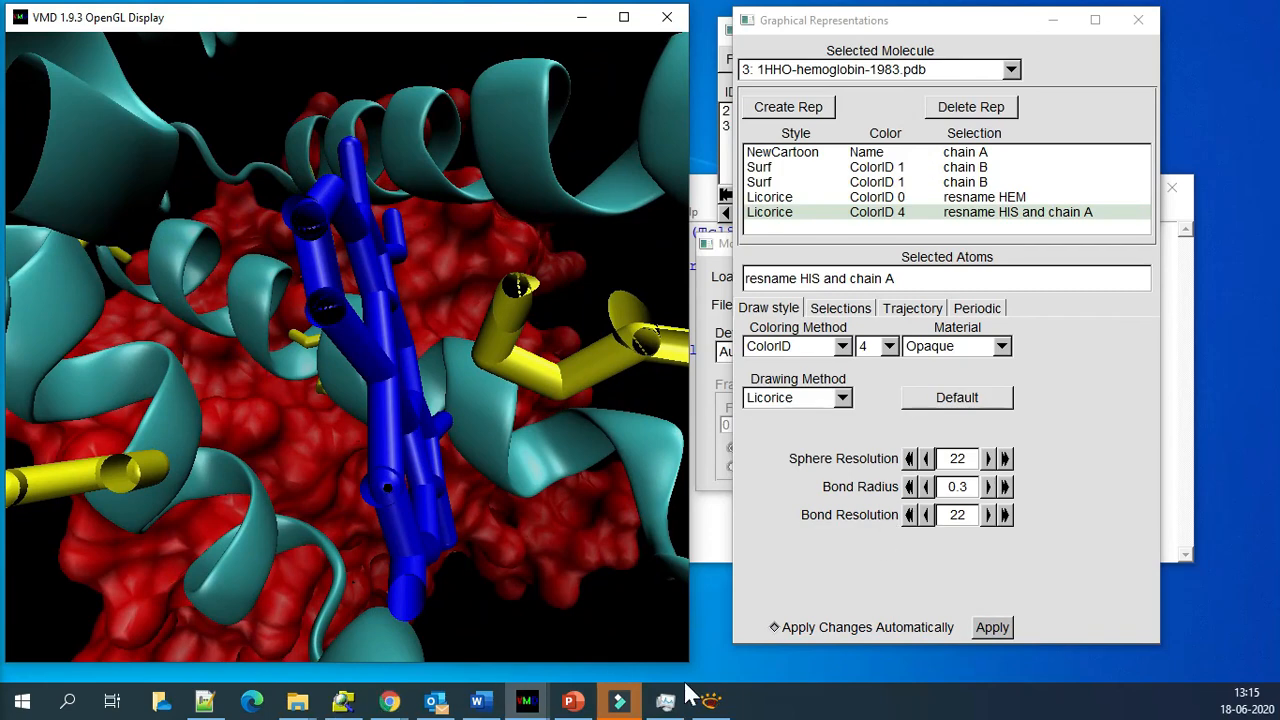
scroll(685, 685, down, 5)
drag(687, 683, 719, 713)
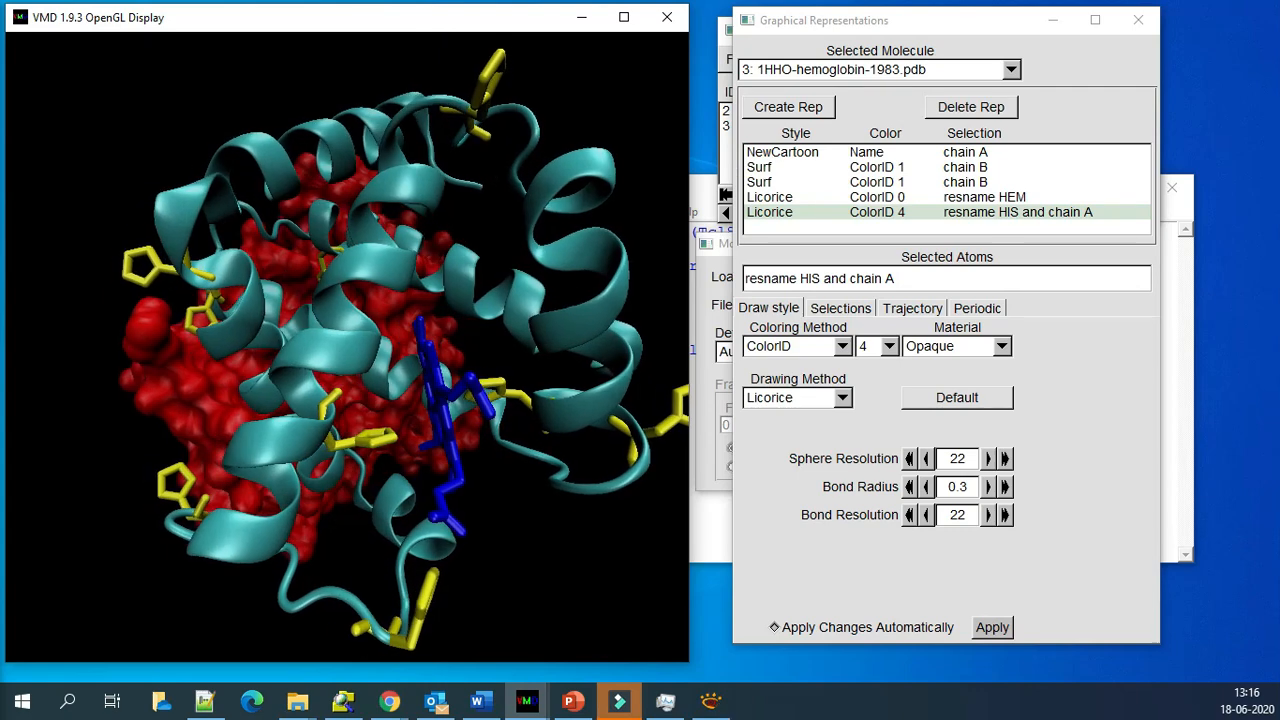
scroll(346, 346, up, 5)
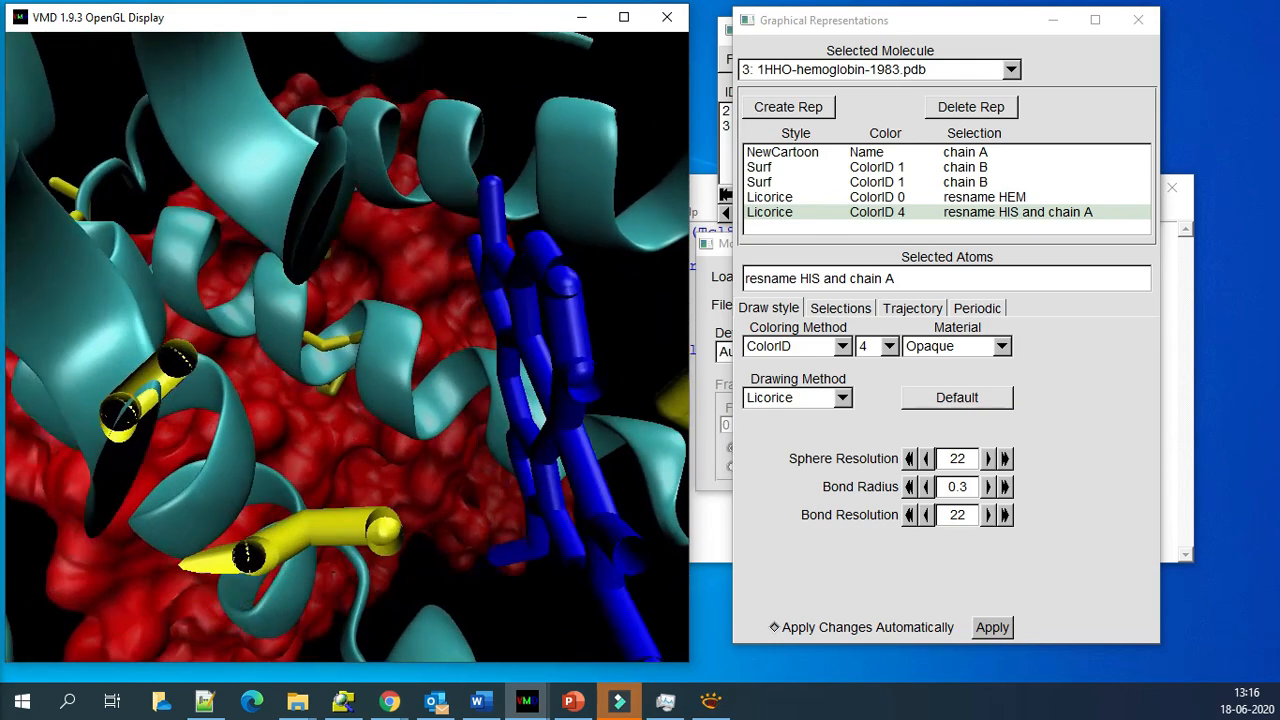
scroll(346, 346, down, 5)
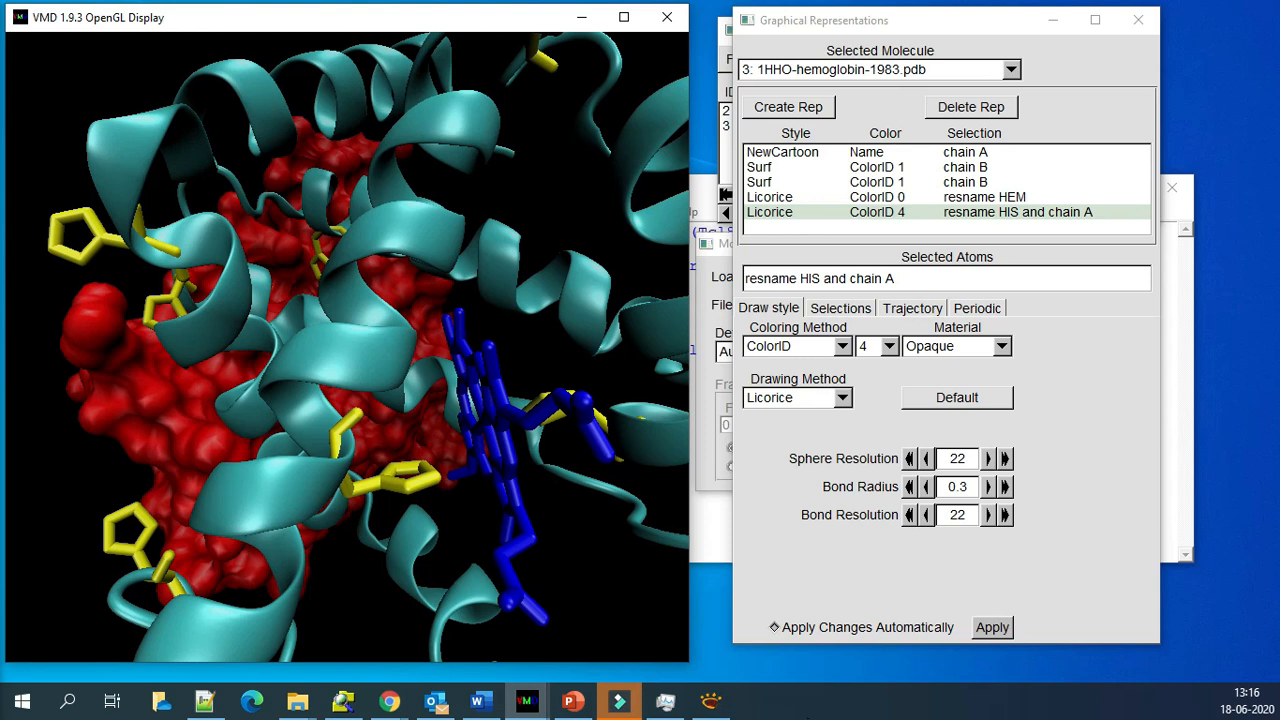
click(427, 473)
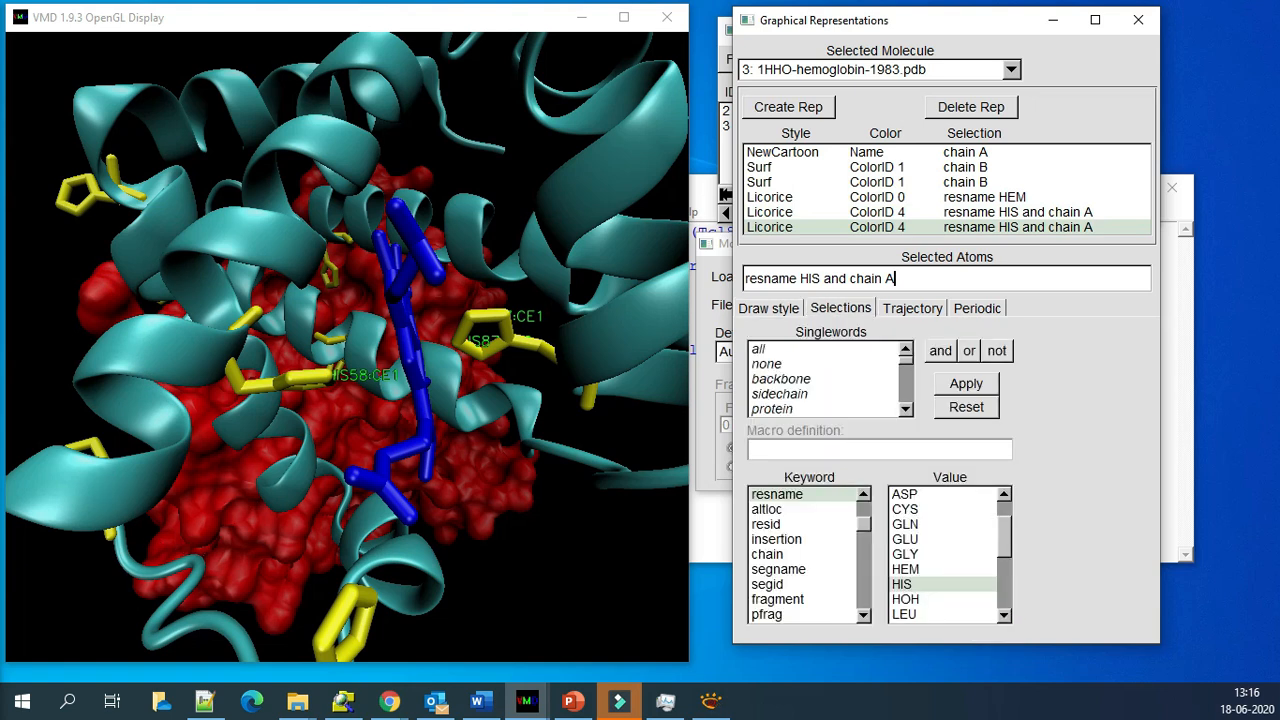
Step: Add a separate representation with the atom selection resid 58
click(798, 524)
drag(895, 278, 745, 278)
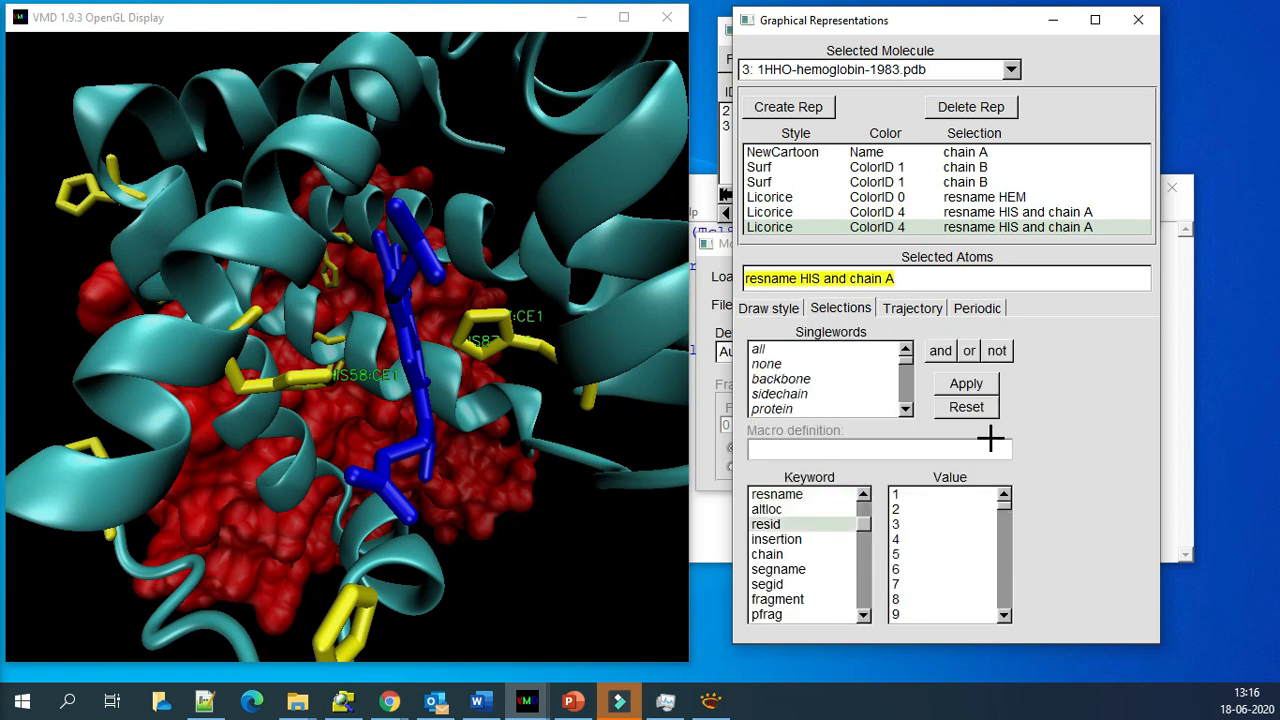
key(BackSpace)
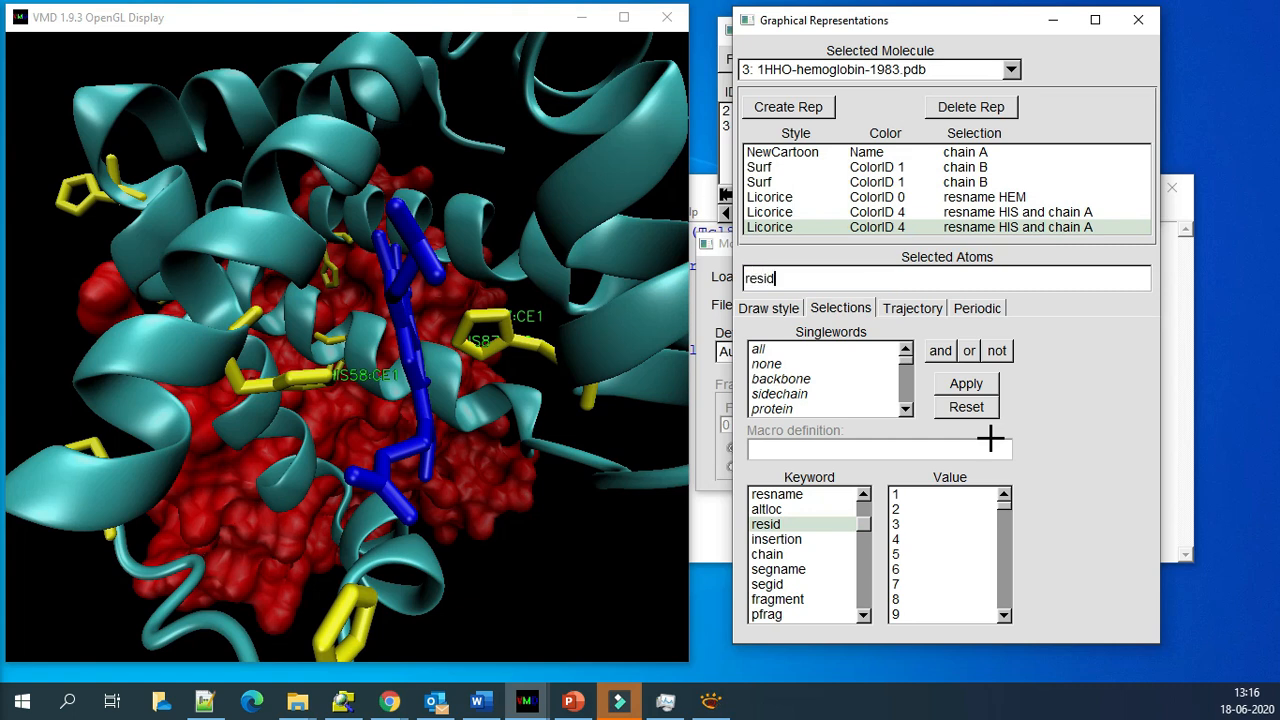
key(Return)
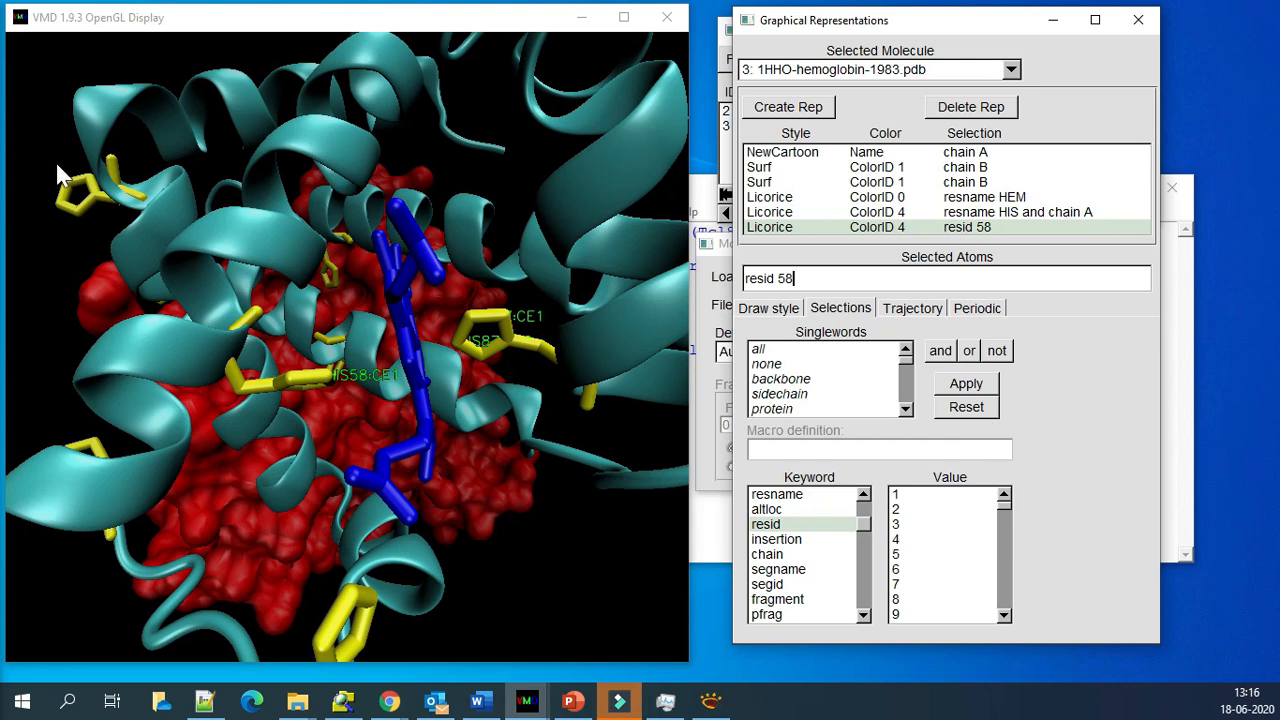
Step: Add another Licorice representation with the atom selection resid 87
click(788, 106)
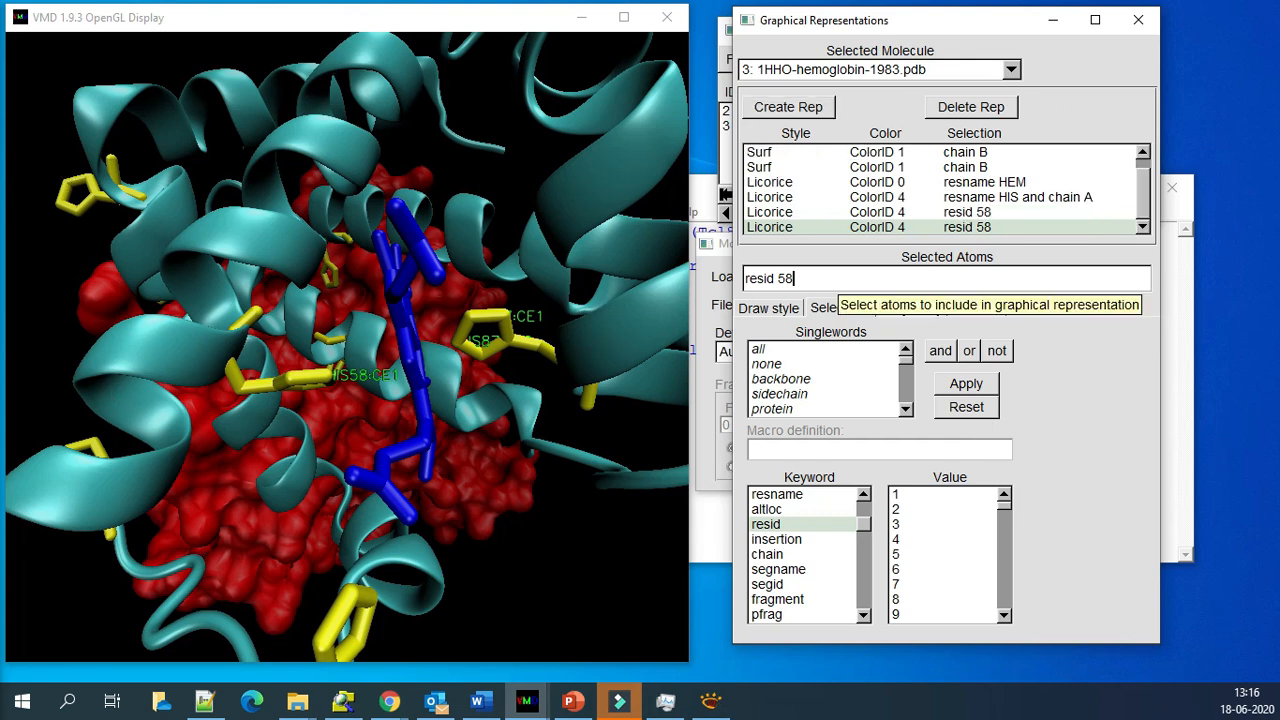
key(BackSpace)
key(BackSpace)
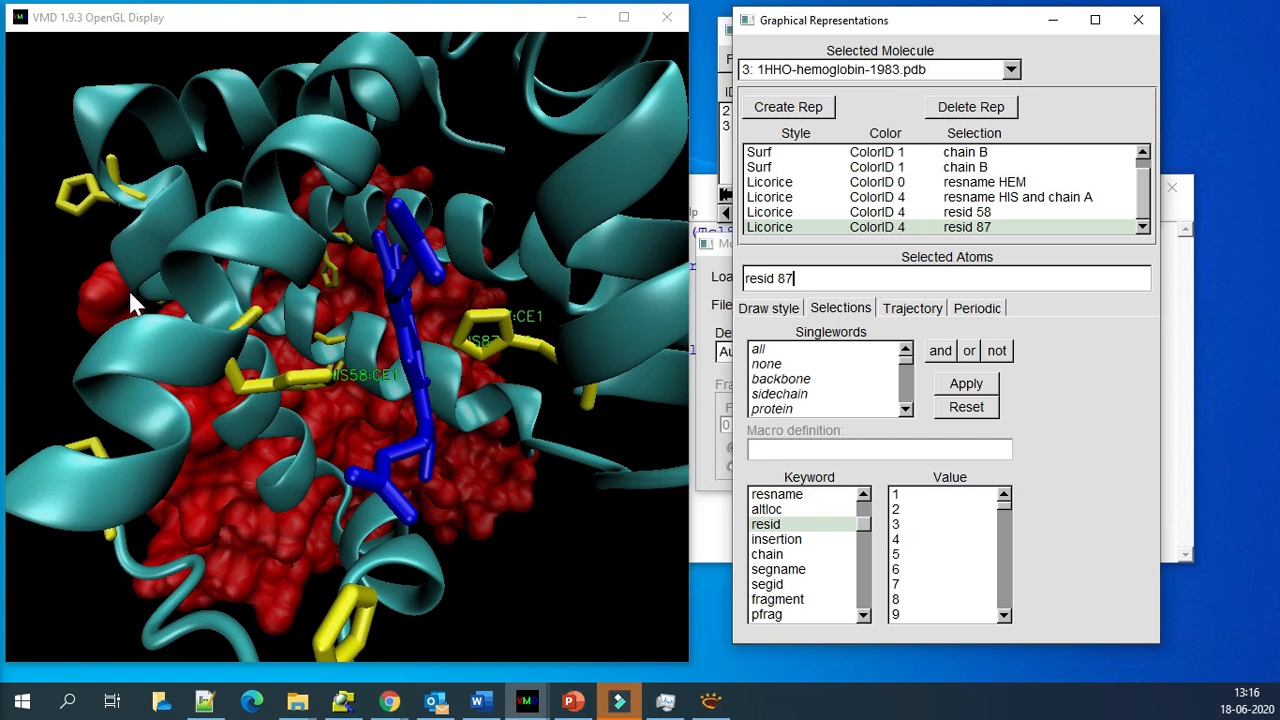
Step: Hide the resname HIS and chain A representation, leaving only the two separately selected residues shown beside the heme
double_click(1017, 197)
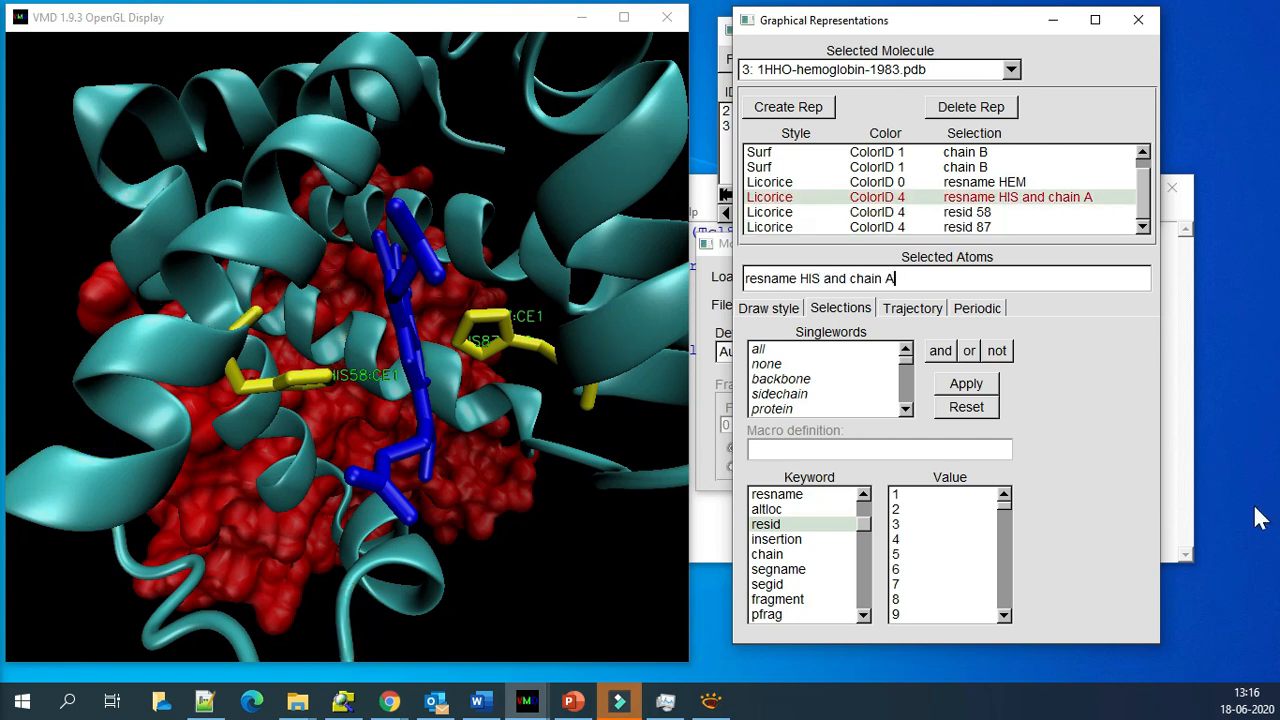
click(620, 570)
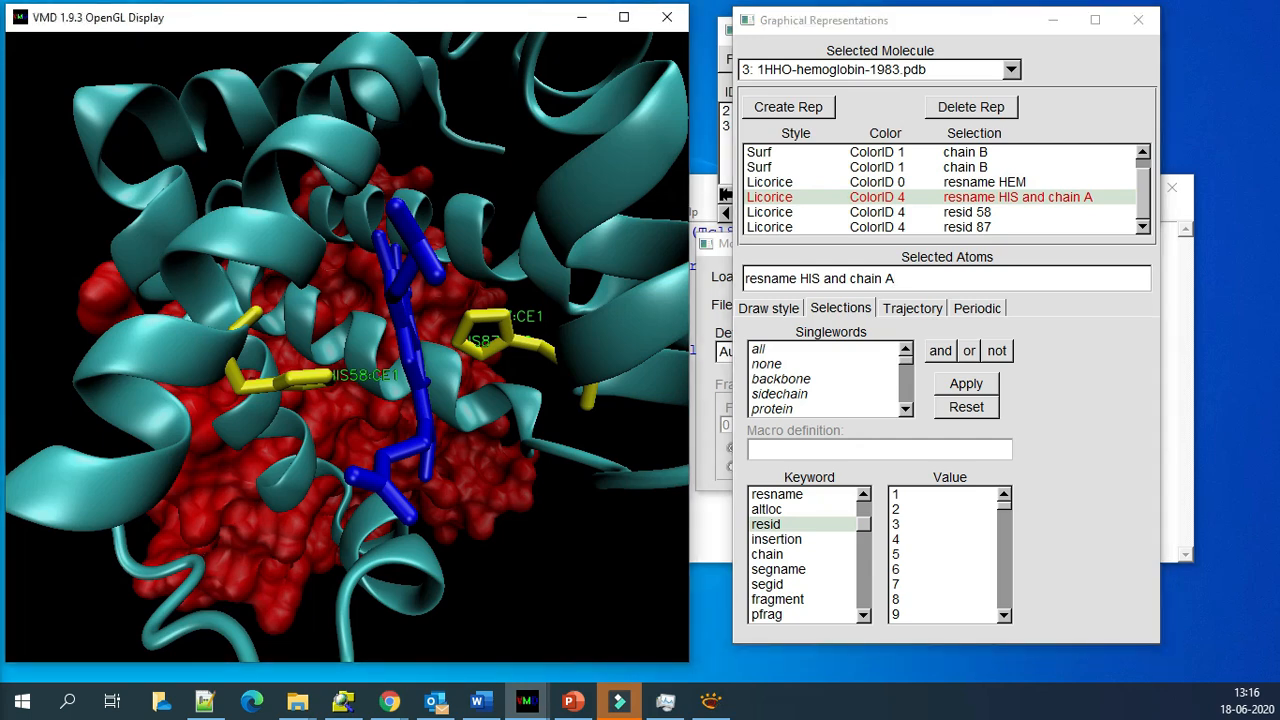
drag(395, 360, 515, 400)
scroll(347, 346, down, 4)
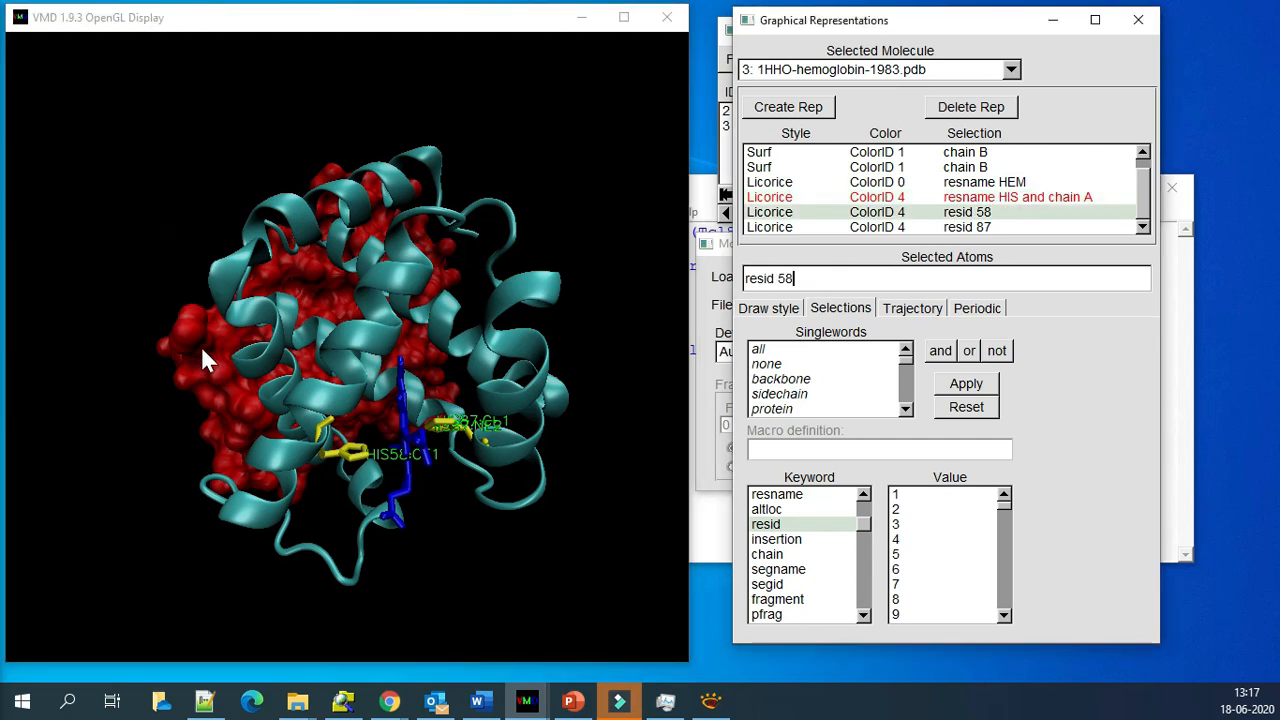
Step: Color the resid 87 representation with ColorID 3 (orange)
key(Down)
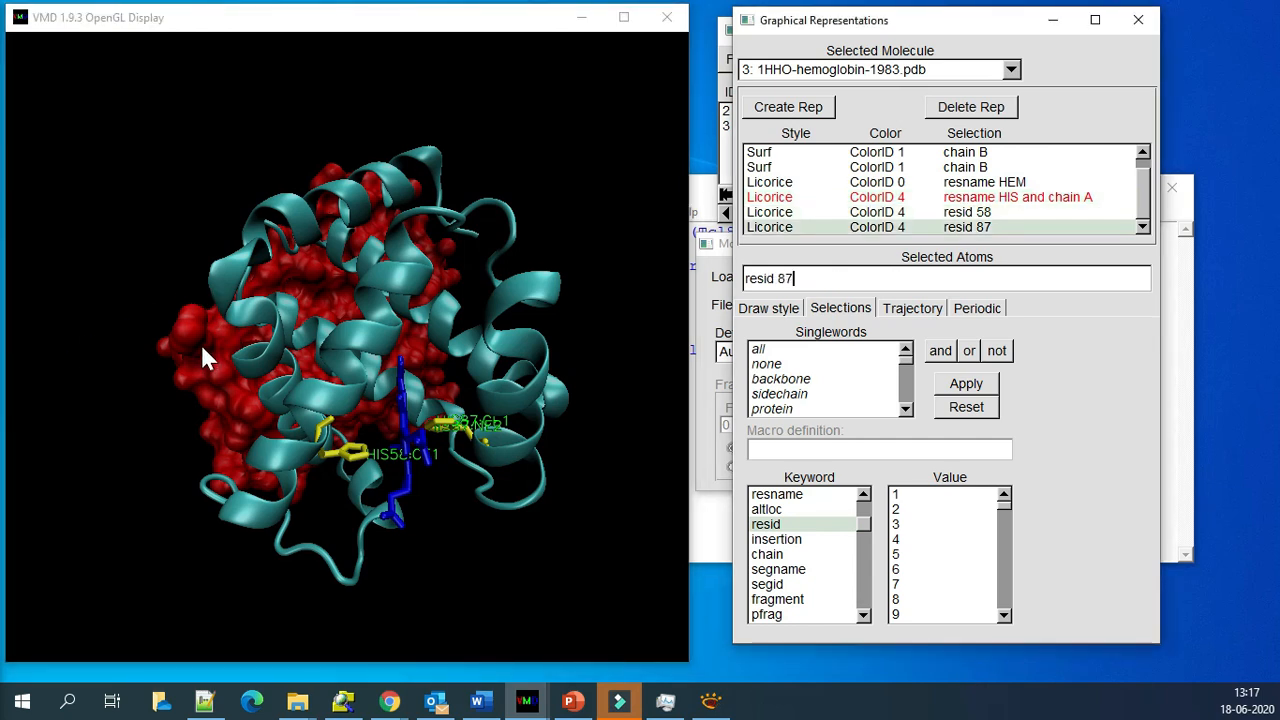
key(Up)
key(Down)
key(space)
key(Up)
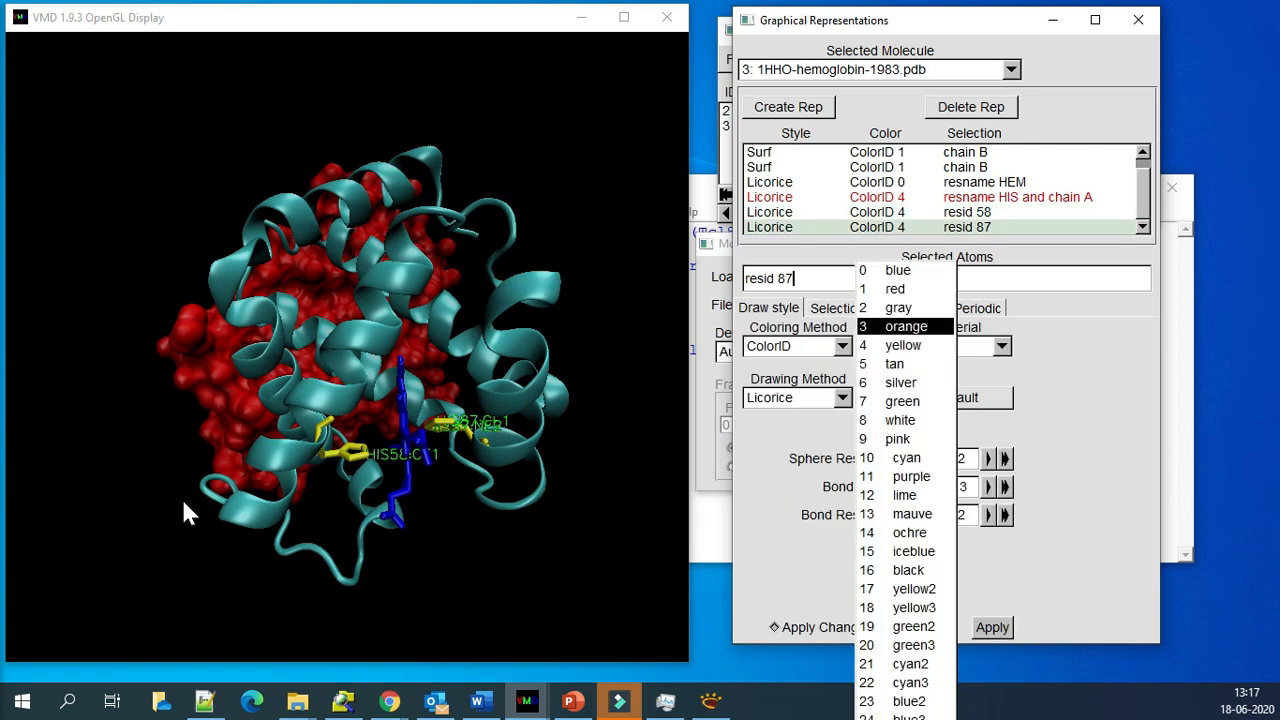
key(Return)
Step: Measure the distance between HIS87 and the center of the heme group with a bond label
scroll(347, 347, up, 5)
drag(347, 347, 760, 719)
scroll(347, 347, up, 4)
drag(898, 712, 825, 719)
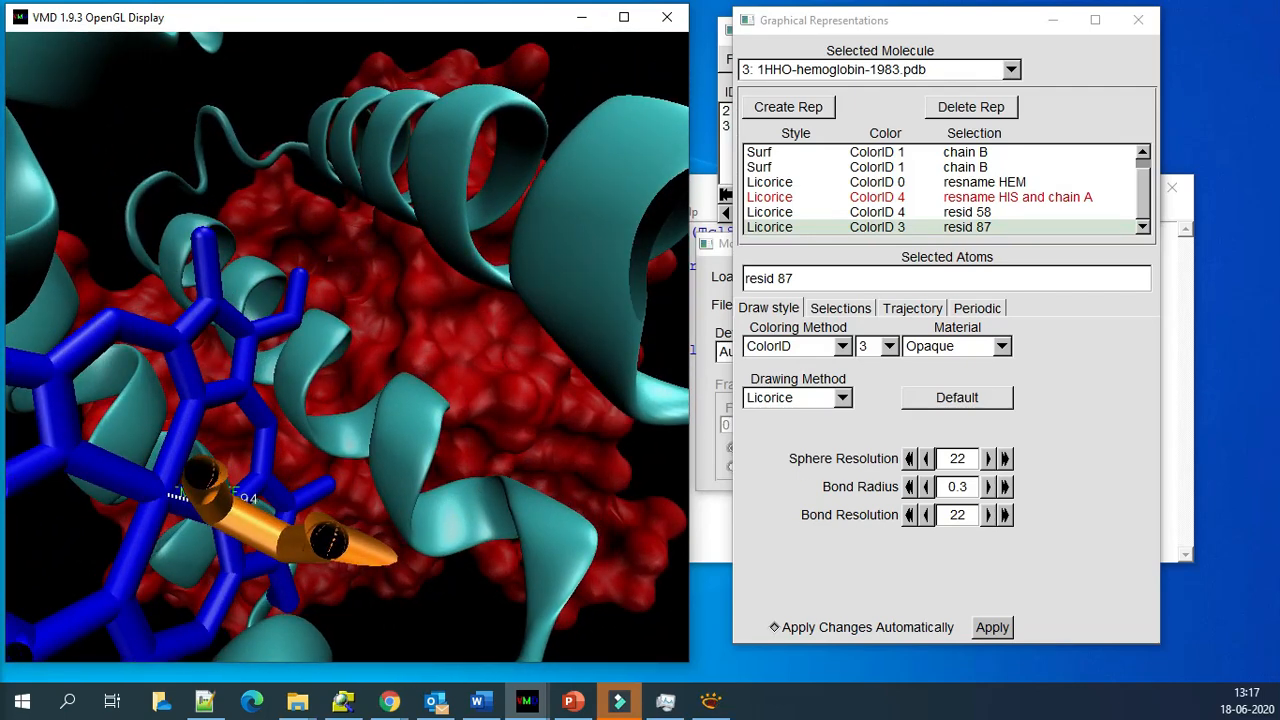
Step: Label the NE2 atom of the yellow HIS58 on the opposite side of the heme
drag(345, 346, 420, 280)
scroll(346, 346, down, 6)
scroll(346, 346, up, 5)
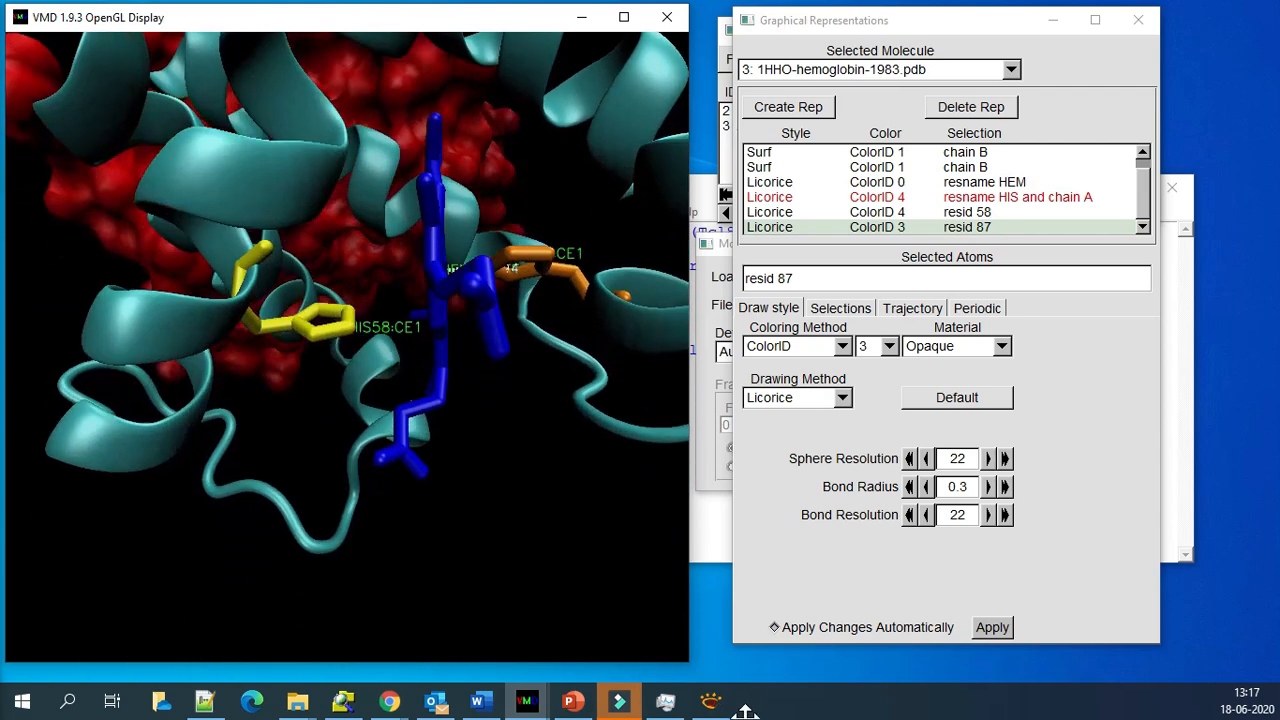
scroll(346, 346, up, 4)
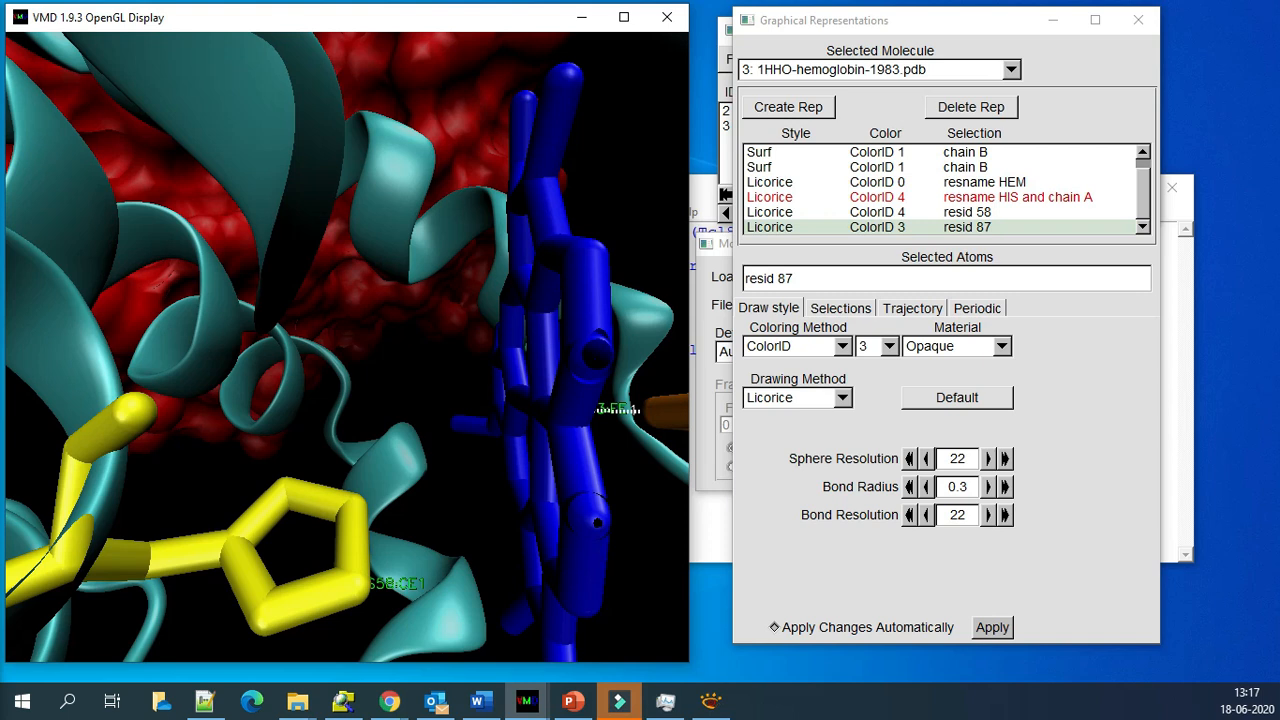
click(355, 505)
drag(346, 346, 420, 346)
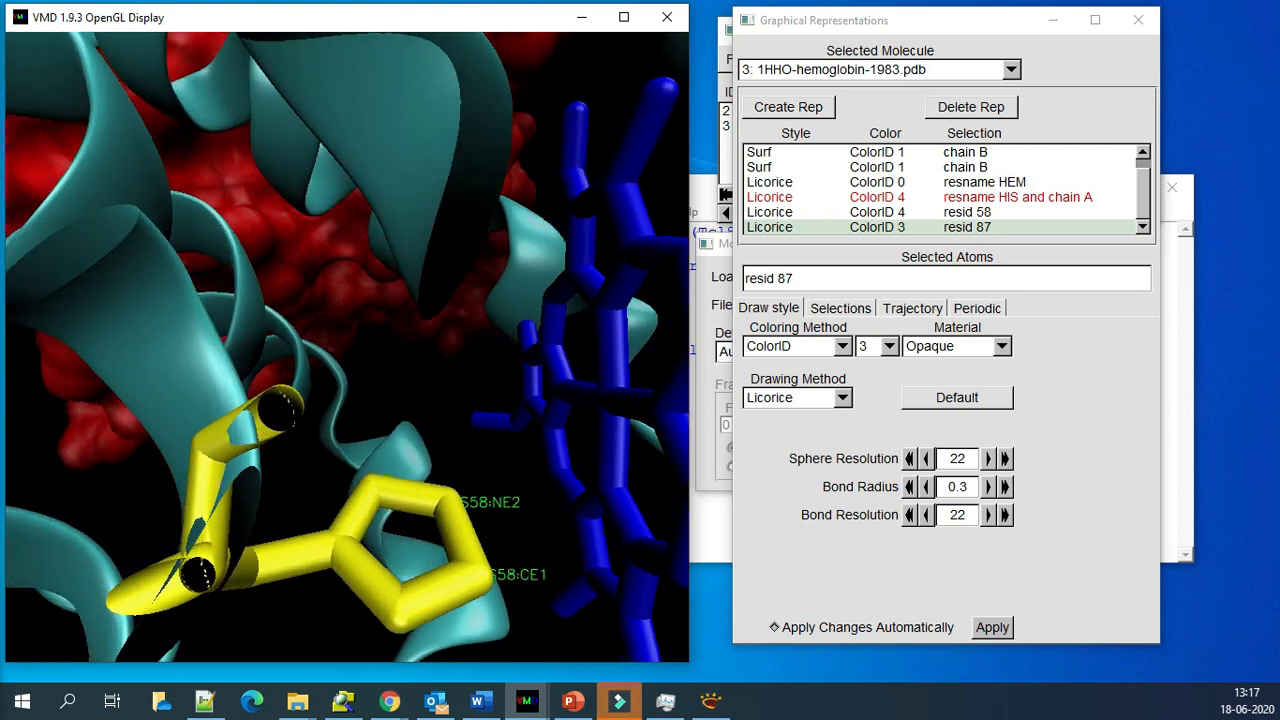
drag(863, 715, 872, 715)
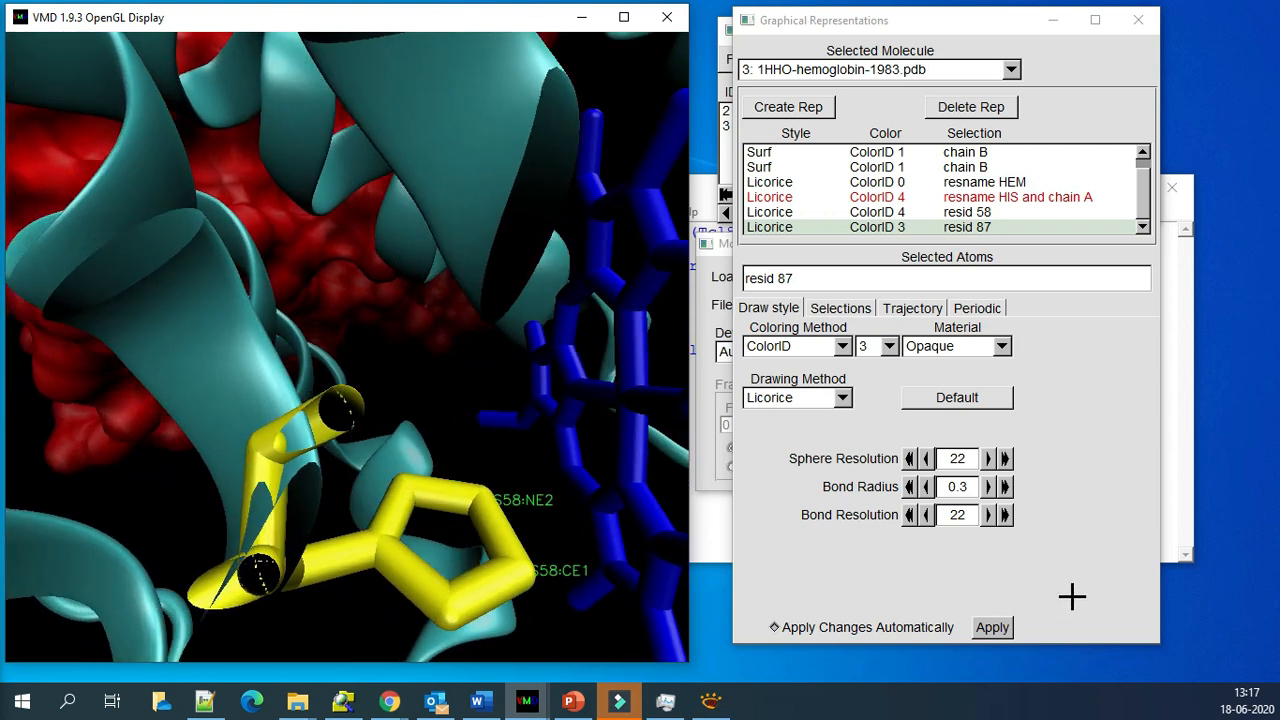
Step: Measure the distance between the NE2 atom of HIS58 and the heme's central iron atom with a bond label
drag(605, 402, 606, 406)
click(617, 410)
drag(660, 490, 638, 478)
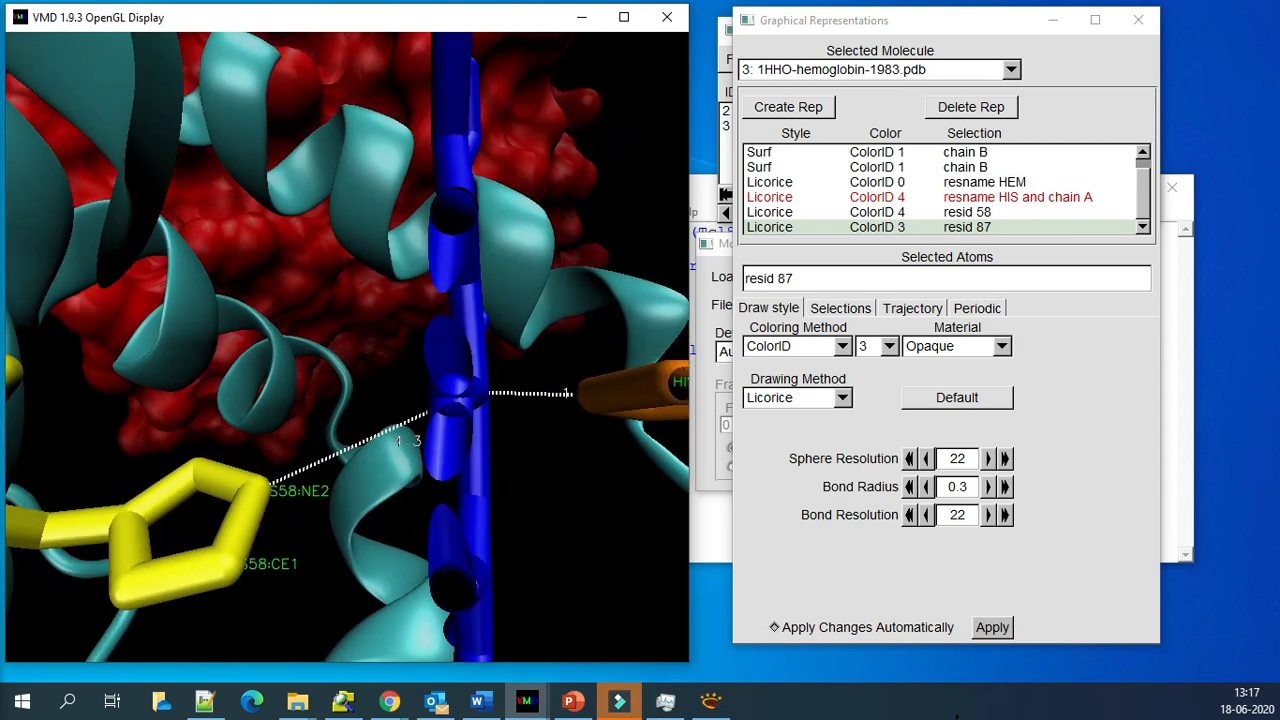
scroll(638, 477, down, 7)
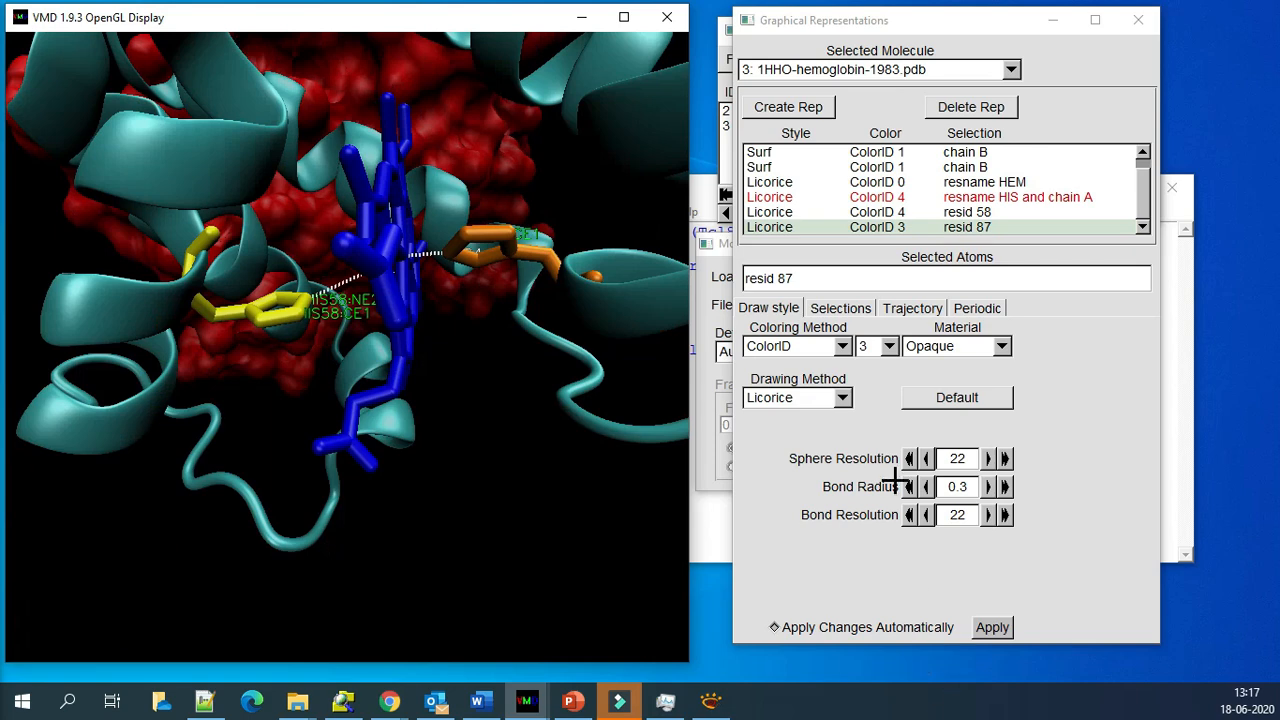
drag(597, 321, 595, 359)
mouse_move(891, 538)
mouse_down()
mouse_move(903, 554)
mouse_move(914, 543)
mouse_up()
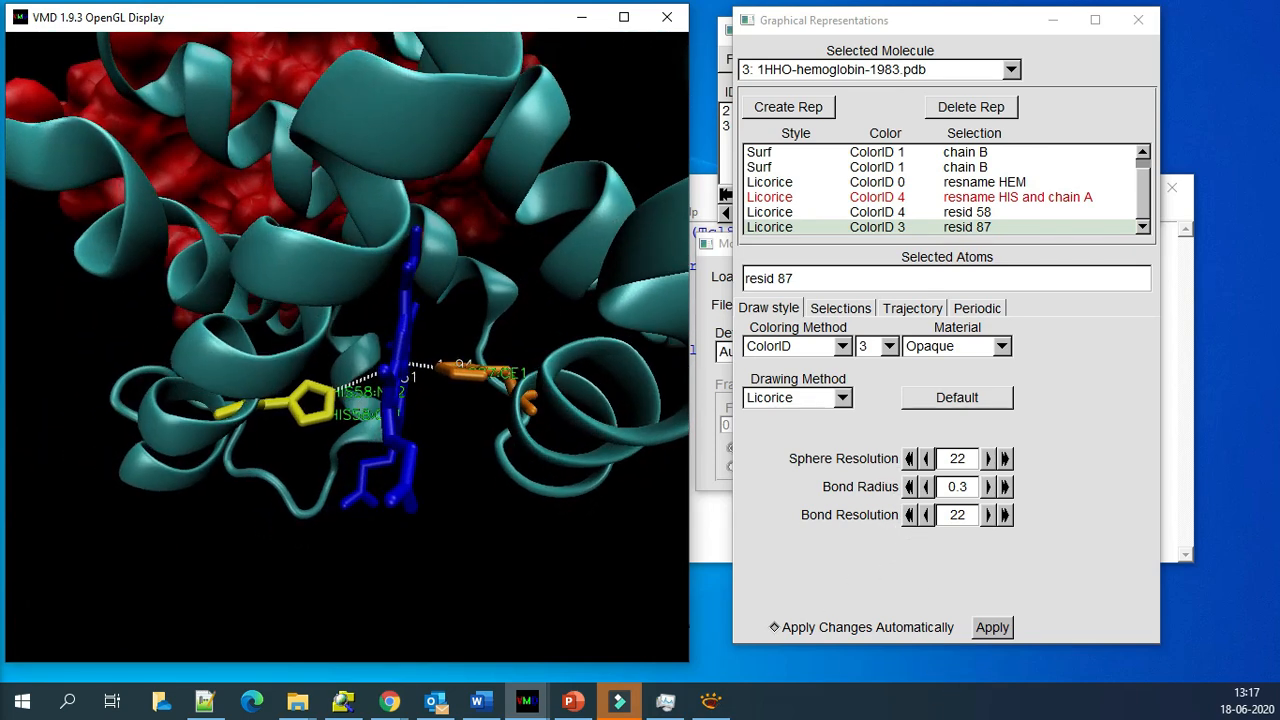
scroll(773, 617, up, 5)
mouse_move(420, 400)
mouse_down()
mouse_move(315, 415)
mouse_move(330, 400)
mouse_move(430, 395)
mouse_up()
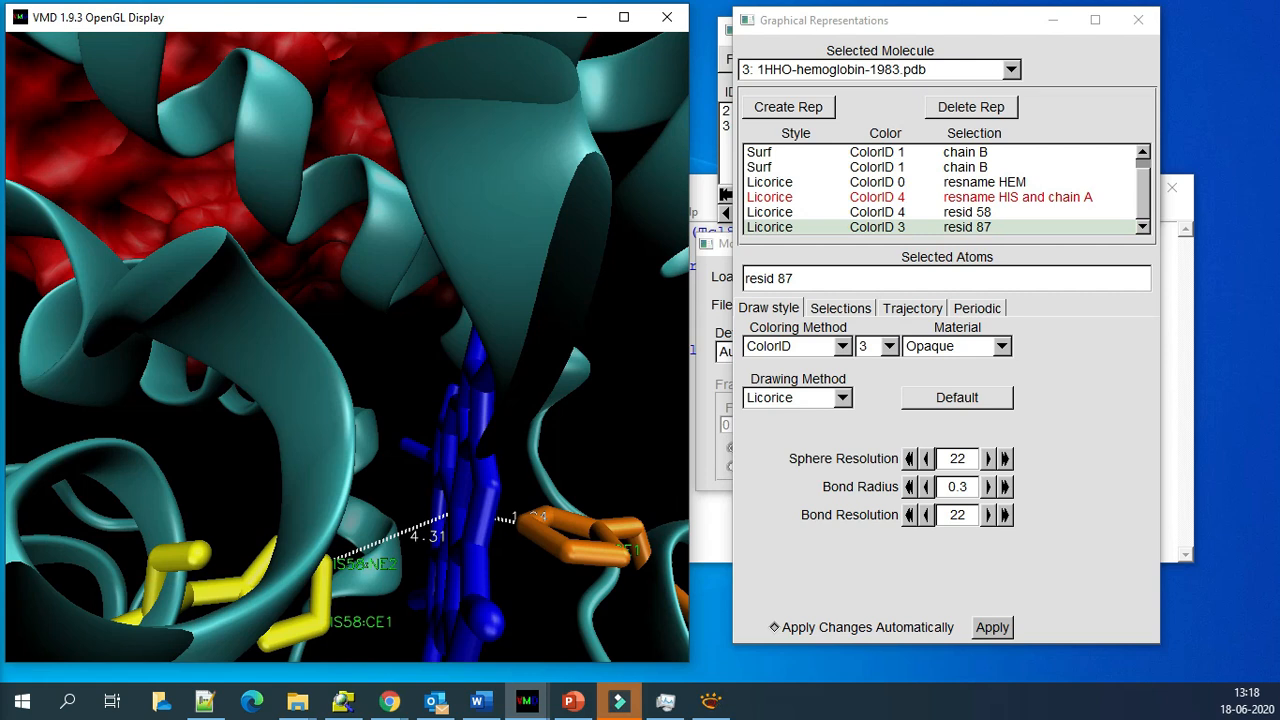
scroll(885, 705, down, 5)
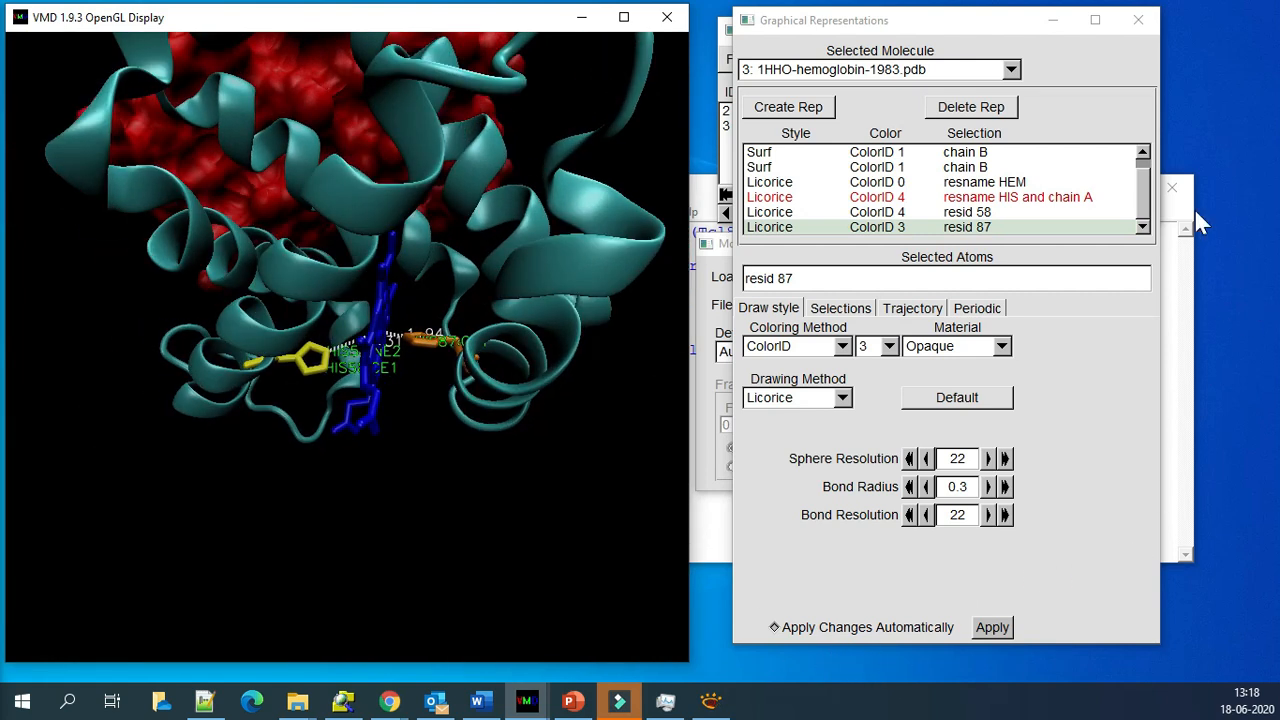
Step: Hide all the atom name labels on the histidines and the heme, using the label settings
drag(914, 16, 977, 23)
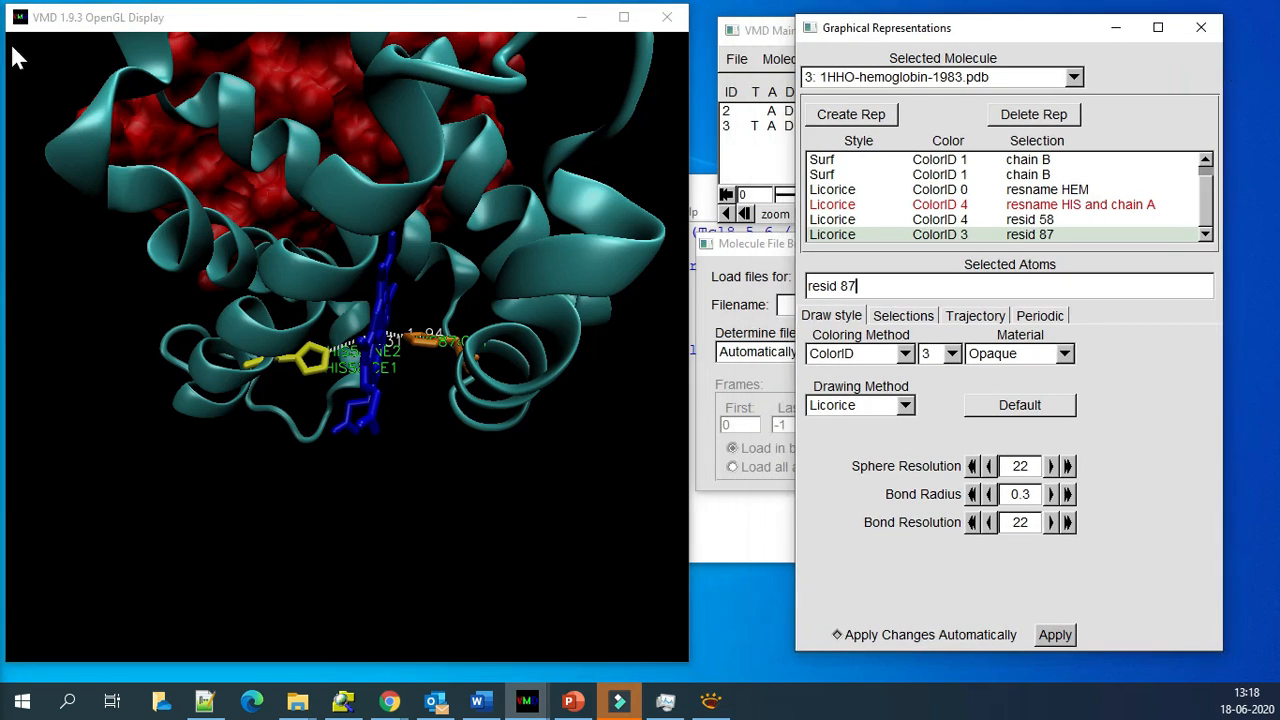
click(744, 30)
click(775, 59)
mouse_move(855, 59)
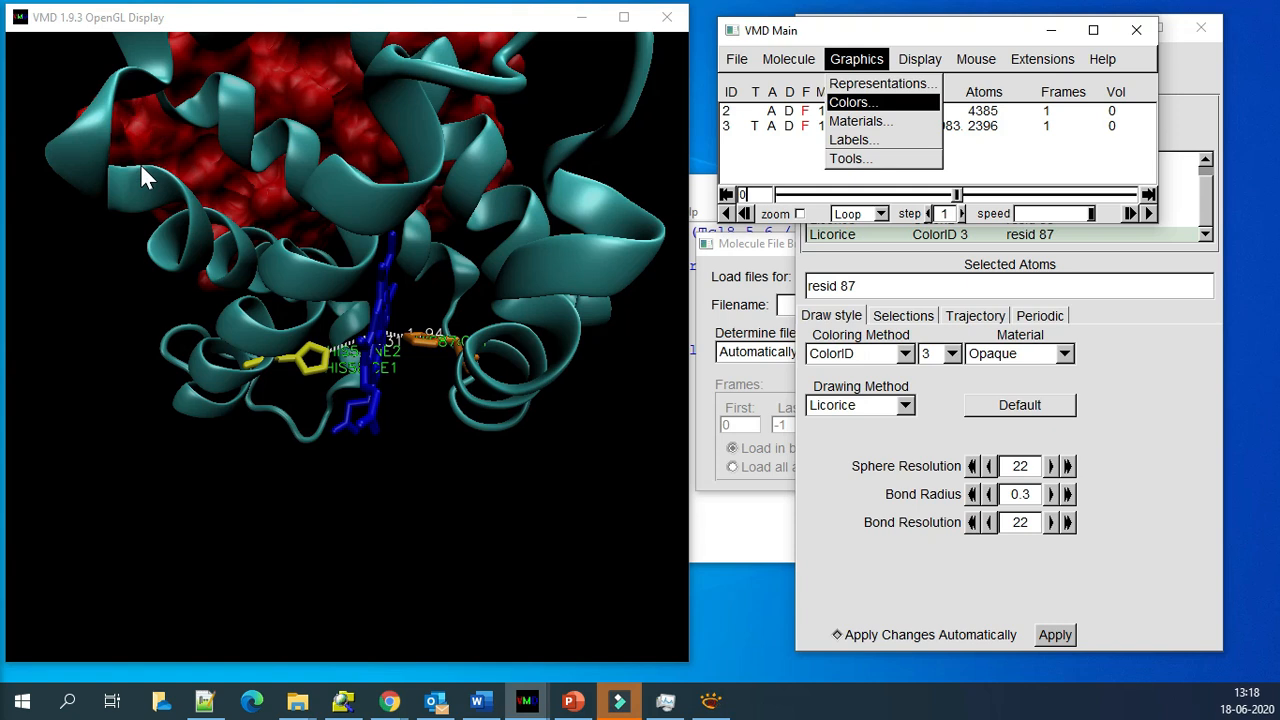
click(854, 140)
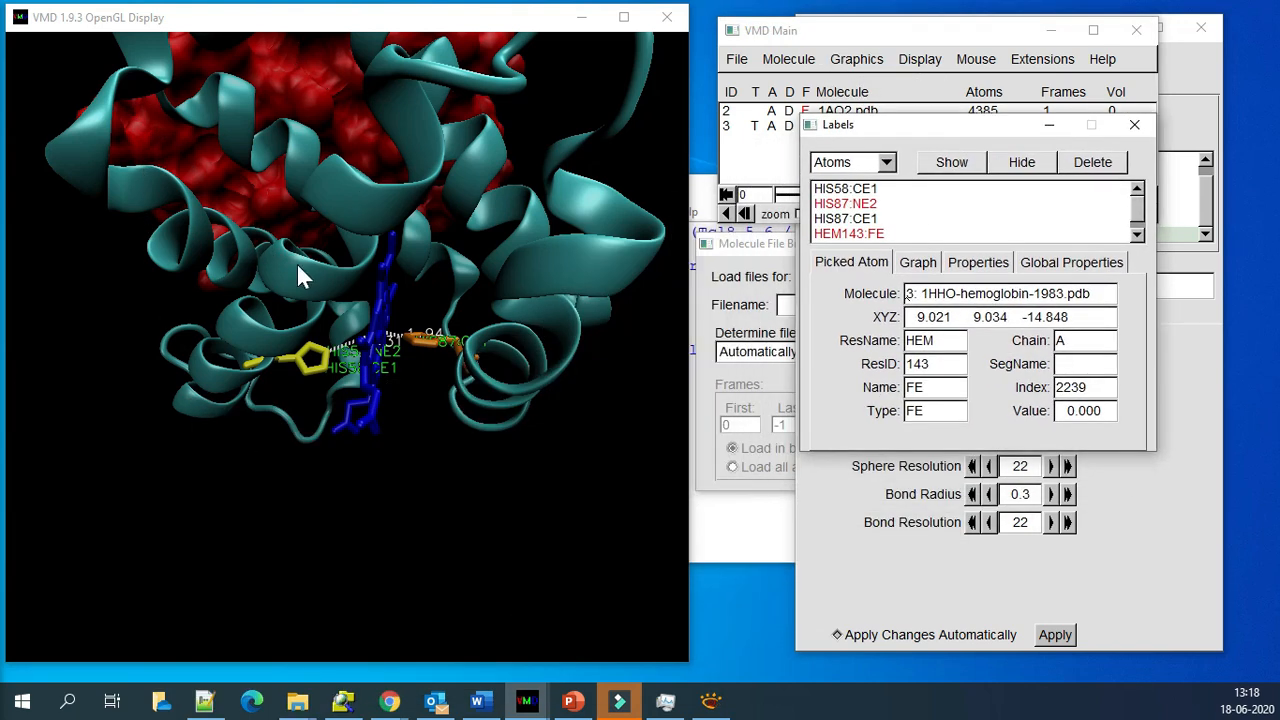
mouse_move(845, 189)
mouse_down()
mouse_move(848, 268)
mouse_move(872, 234)
mouse_up()
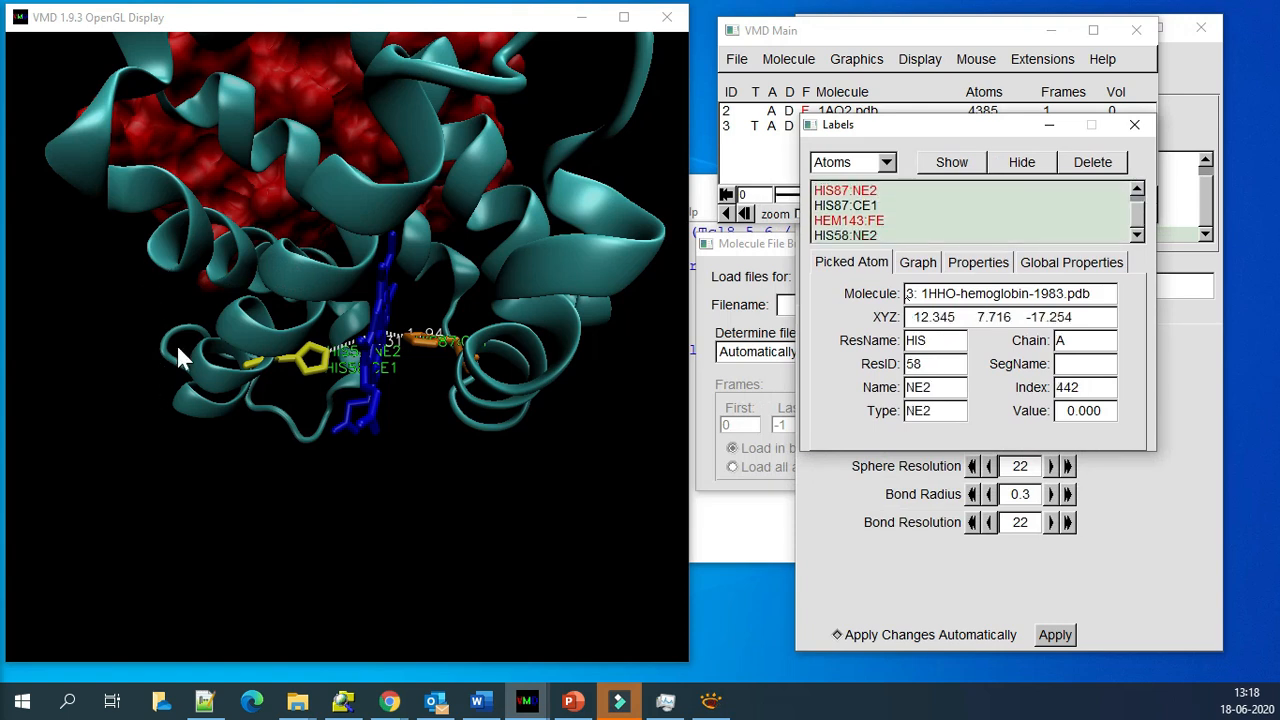
click(1021, 162)
mouse_move(643, 447)
mouse_down()
mouse_move(661, 471)
mouse_move(650, 450)
mouse_up()
Step: Hide the HIS87 and HIS58 bond labels to the heme iron and show both again
click(886, 162)
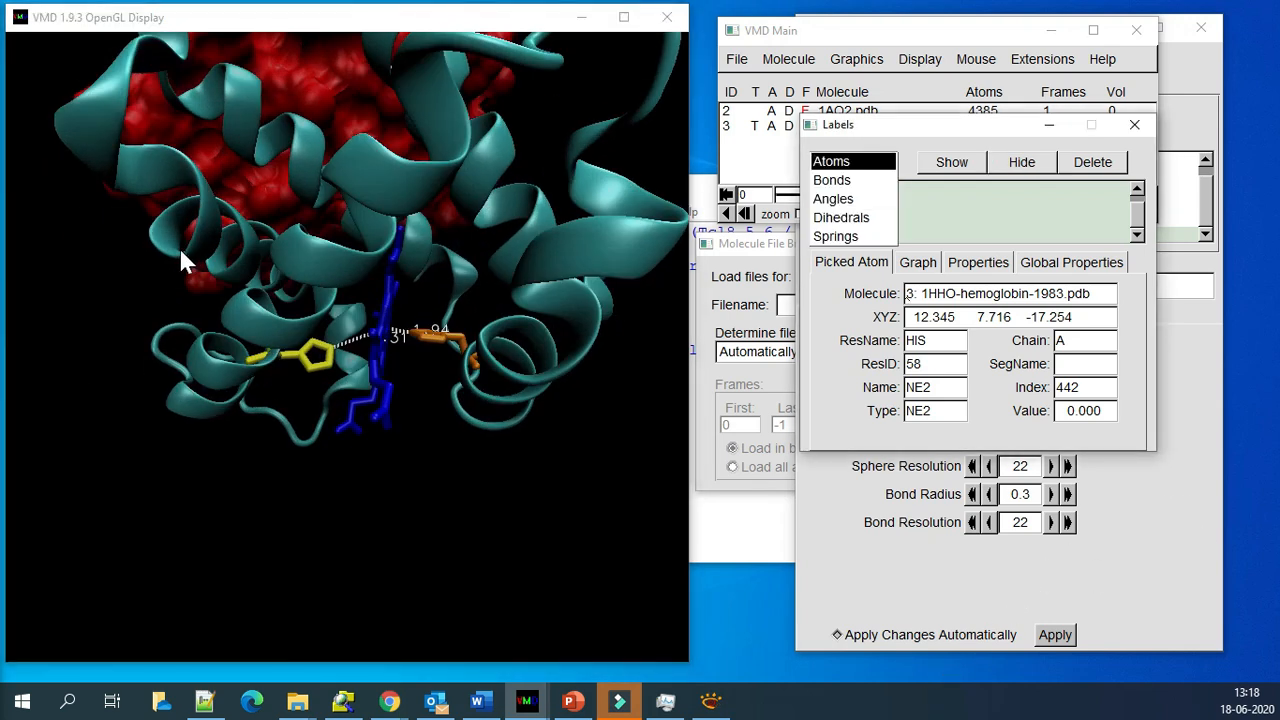
click(840, 180)
click(846, 188)
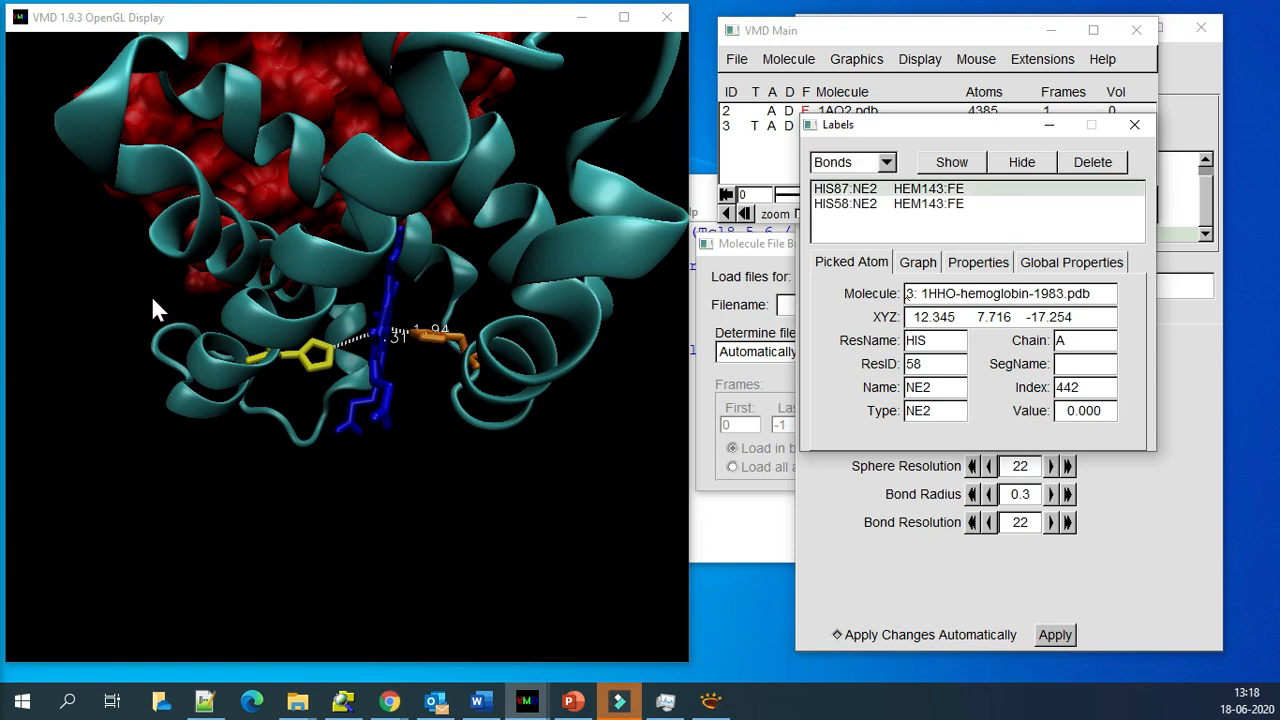
drag(846, 188, 847, 203)
click(1021, 162)
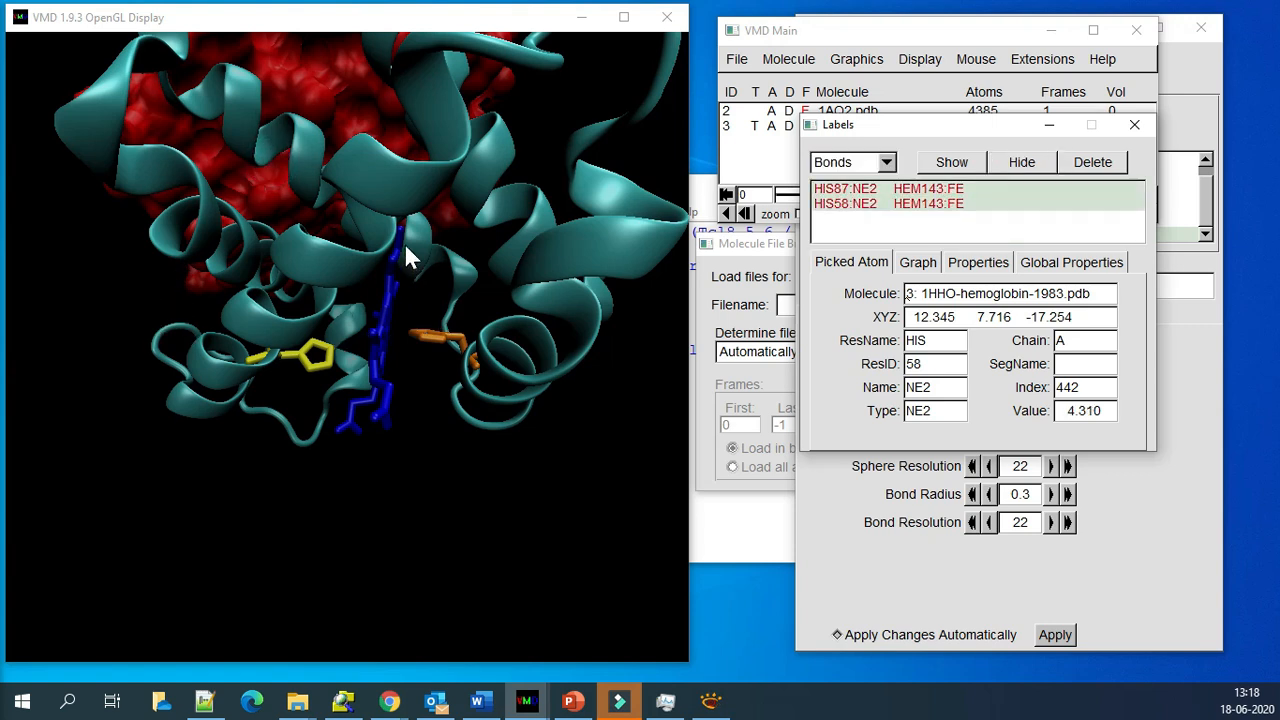
click(951, 162)
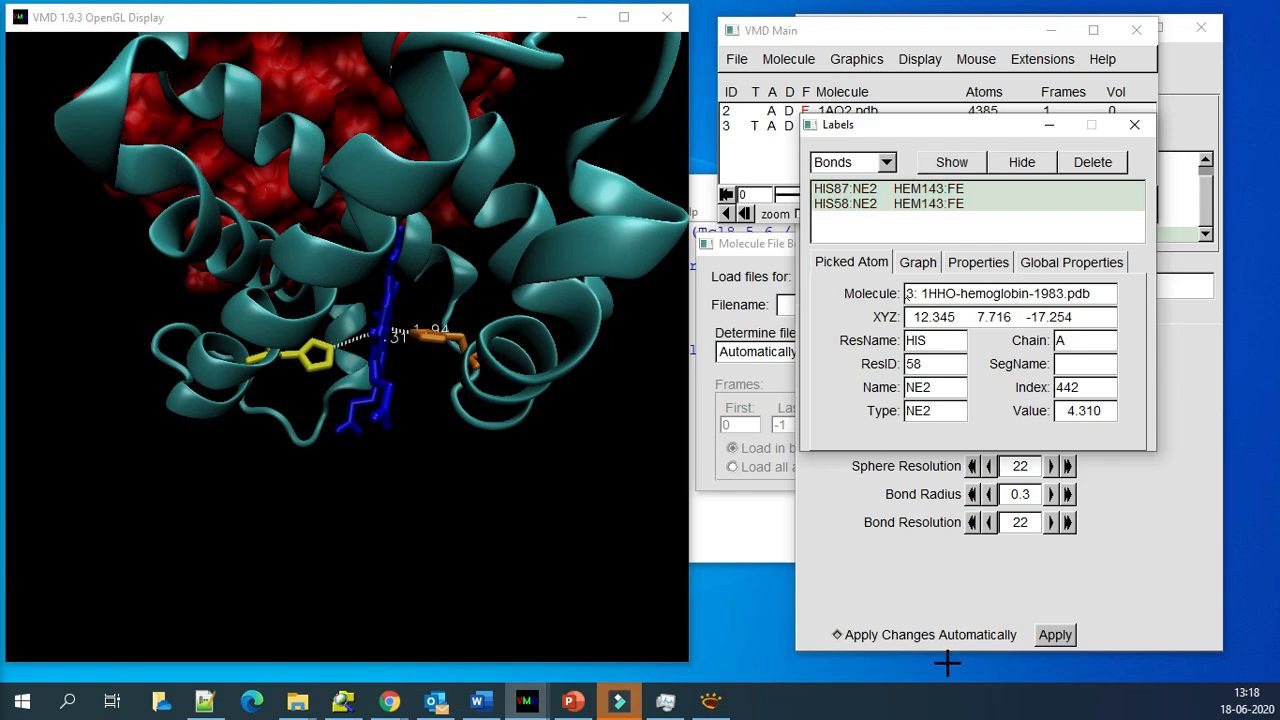
Step: Examine the heme and the distances to its two flanking histidines up close, and close the label settings
click(563, 470)
scroll(561, 473, up, 2)
mouse_move(561, 473)
mouse_down()
mouse_move(564, 390)
mouse_move(547, 418)
mouse_move(567, 461)
mouse_move(540, 495)
mouse_move(565, 565)
mouse_move(569, 502)
mouse_move(570, 550)
mouse_move(545, 525)
mouse_move(555, 570)
mouse_move(535, 498)
mouse_move(550, 482)
mouse_move(556, 229)
mouse_up()
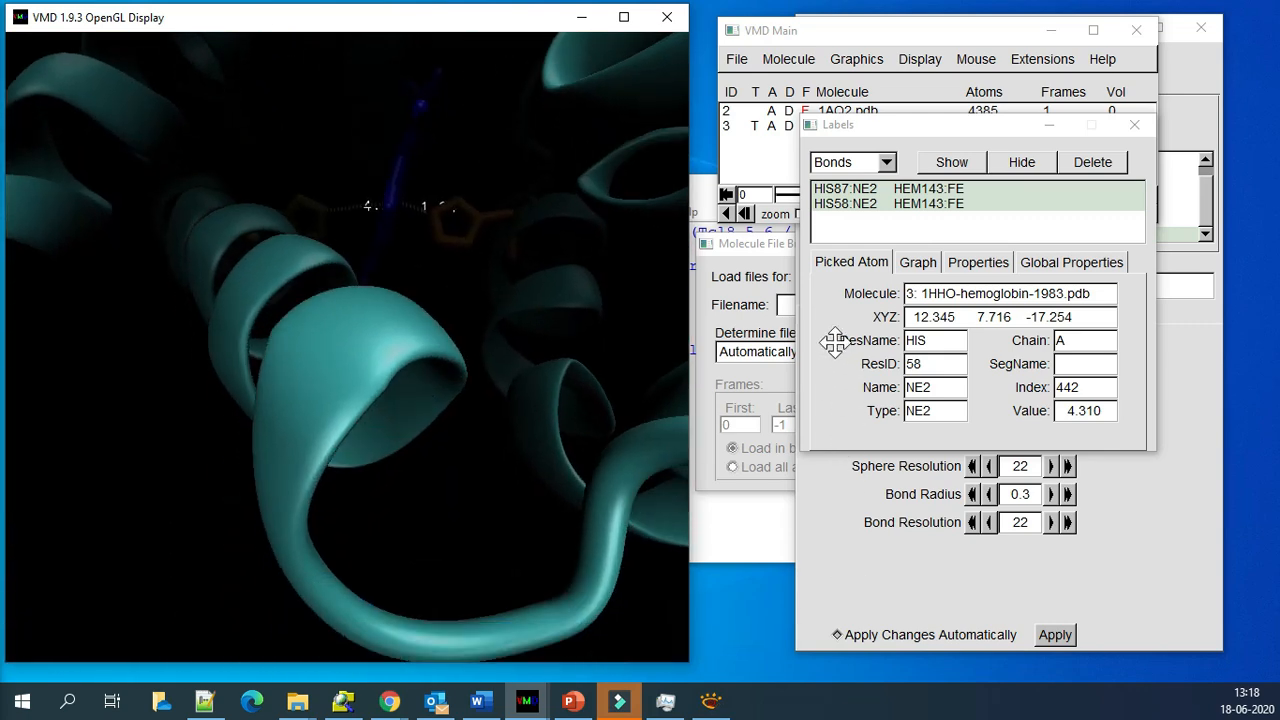
mouse_move(549, 283)
mouse_down()
mouse_move(545, 255)
mouse_move(529, 296)
mouse_up()
drag(797, 456, 1272, 398)
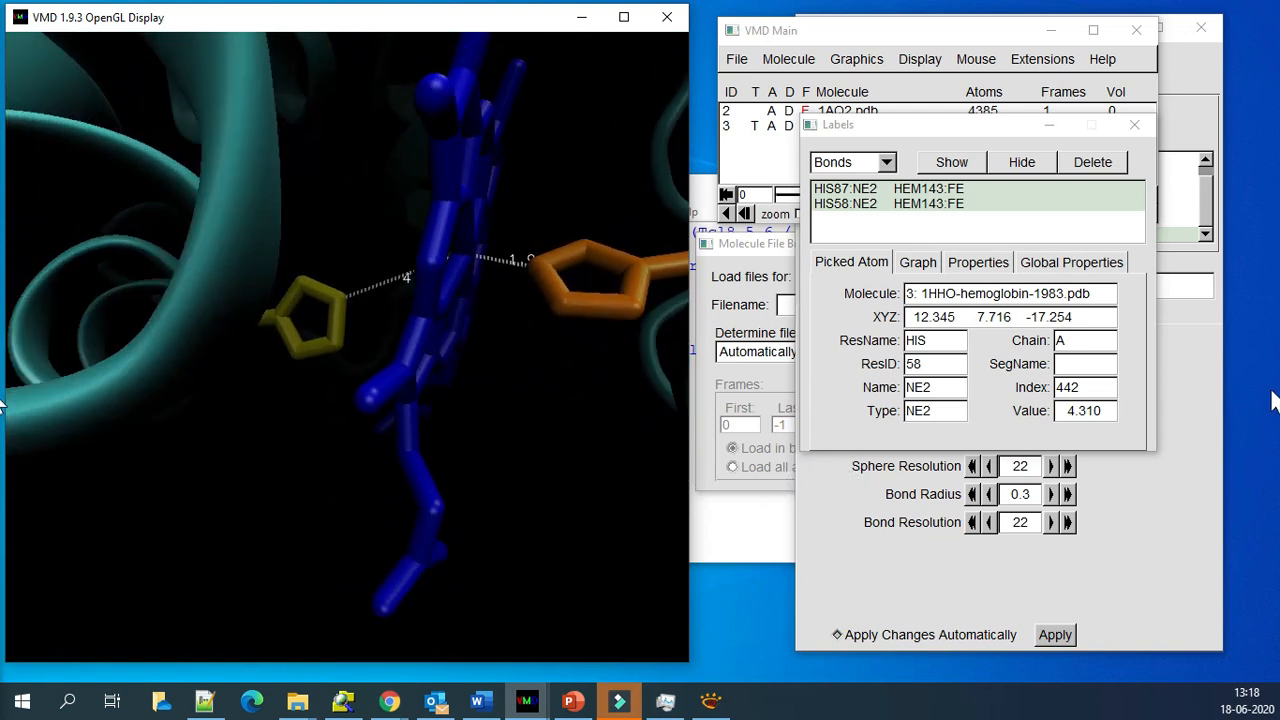
click(1134, 124)
click(1131, 368)
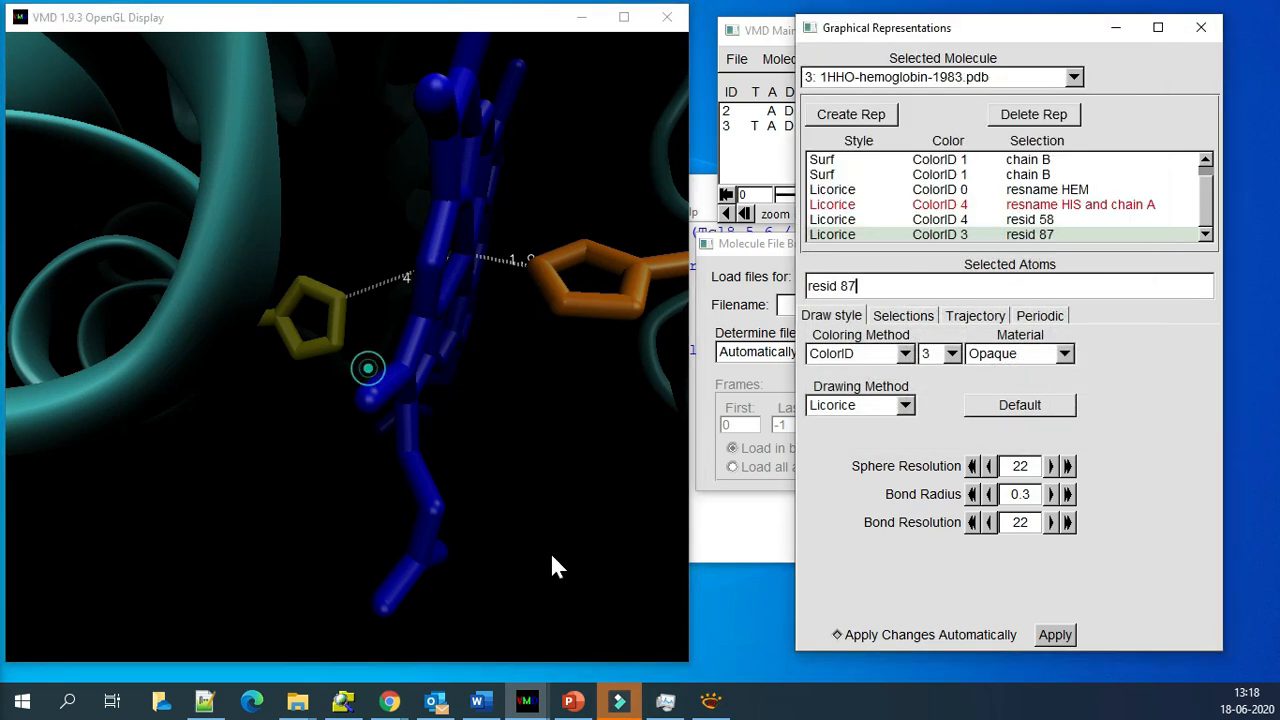
Step: Reset the view and orient hemoglobin so the heme and both colored histidines can be seen beside chain A
scroll(1005, 197, up, 1)
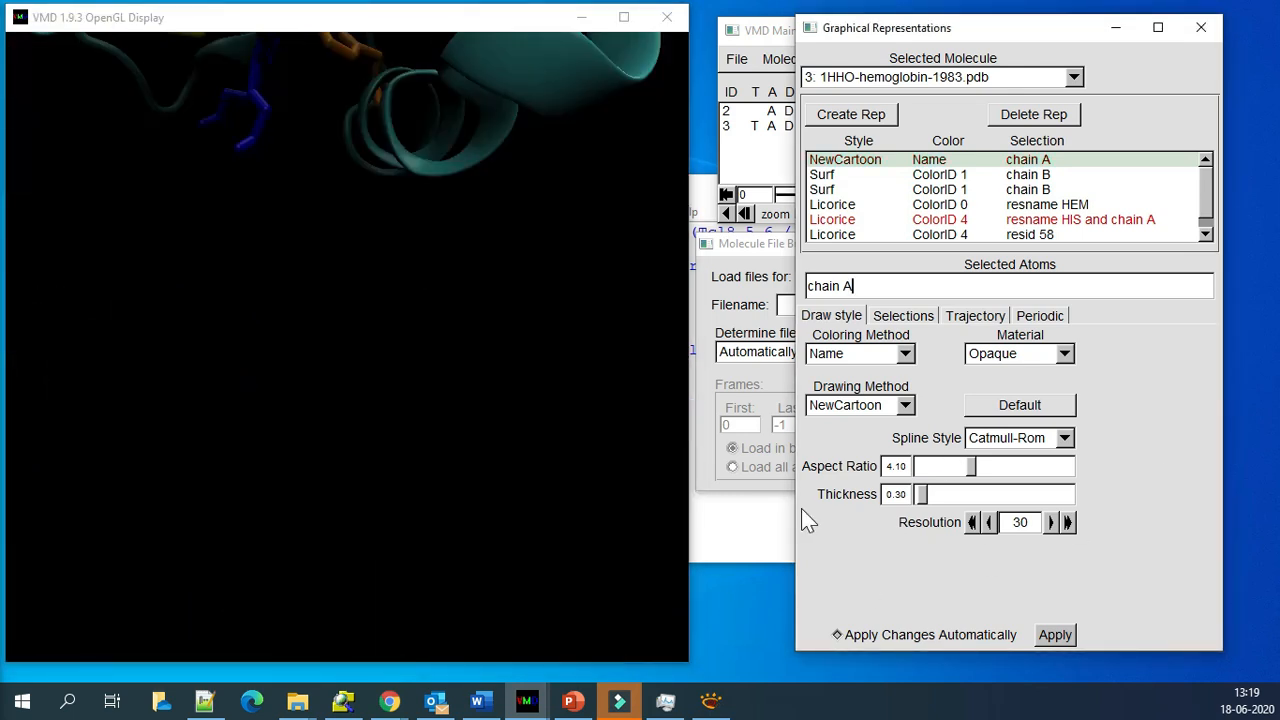
click(690, 467)
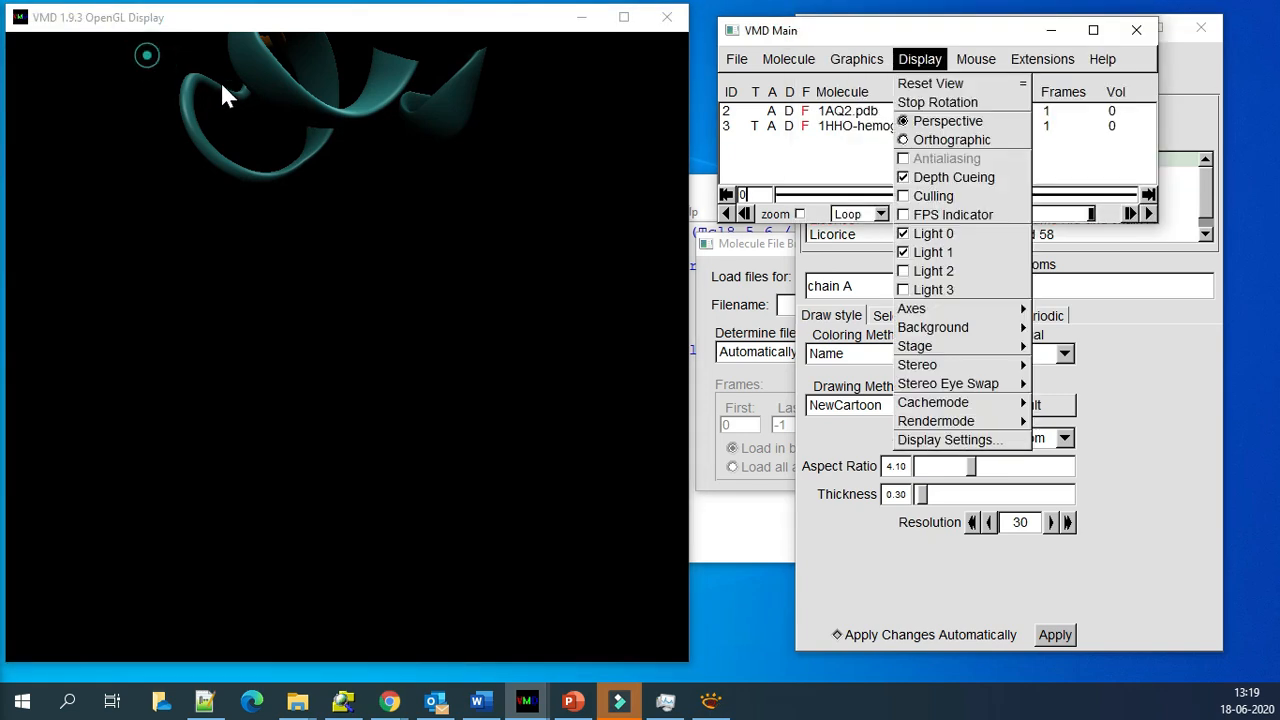
key(=)
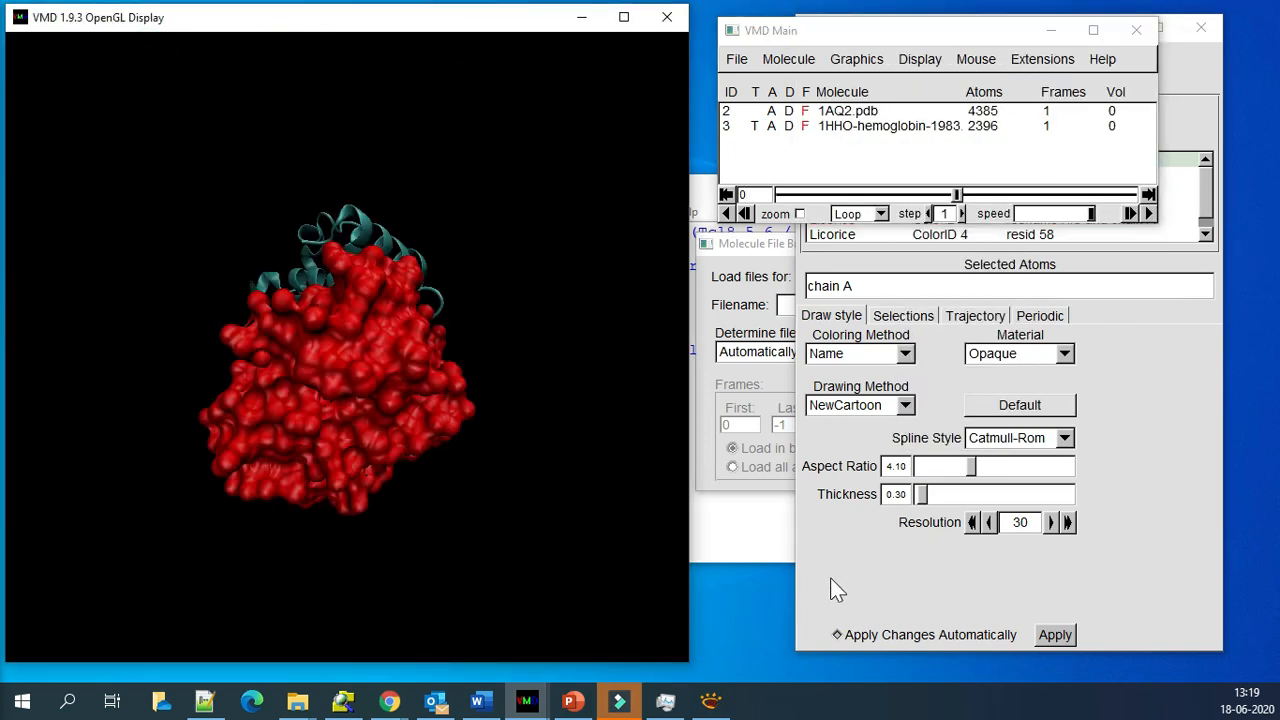
scroll(346, 369, up, 2)
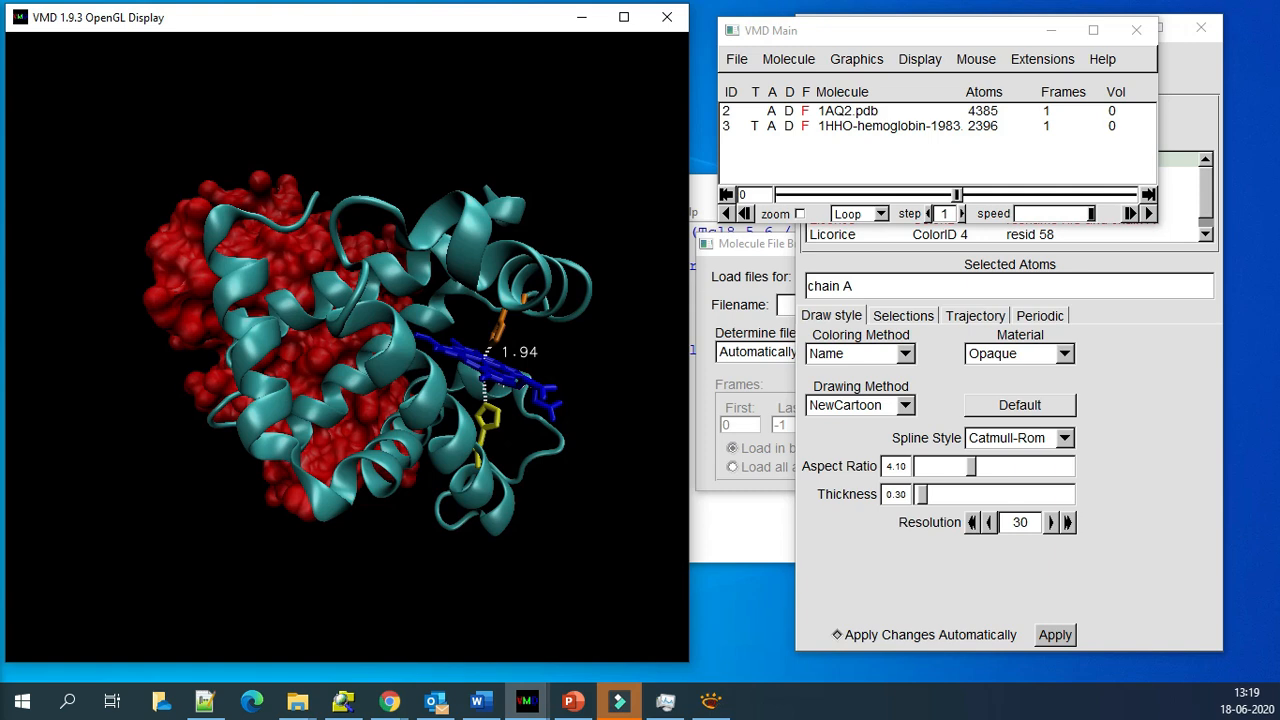
Step: Delete the duplicate Surf representation of chain B from the hemoglobin molecule
click(853, 286)
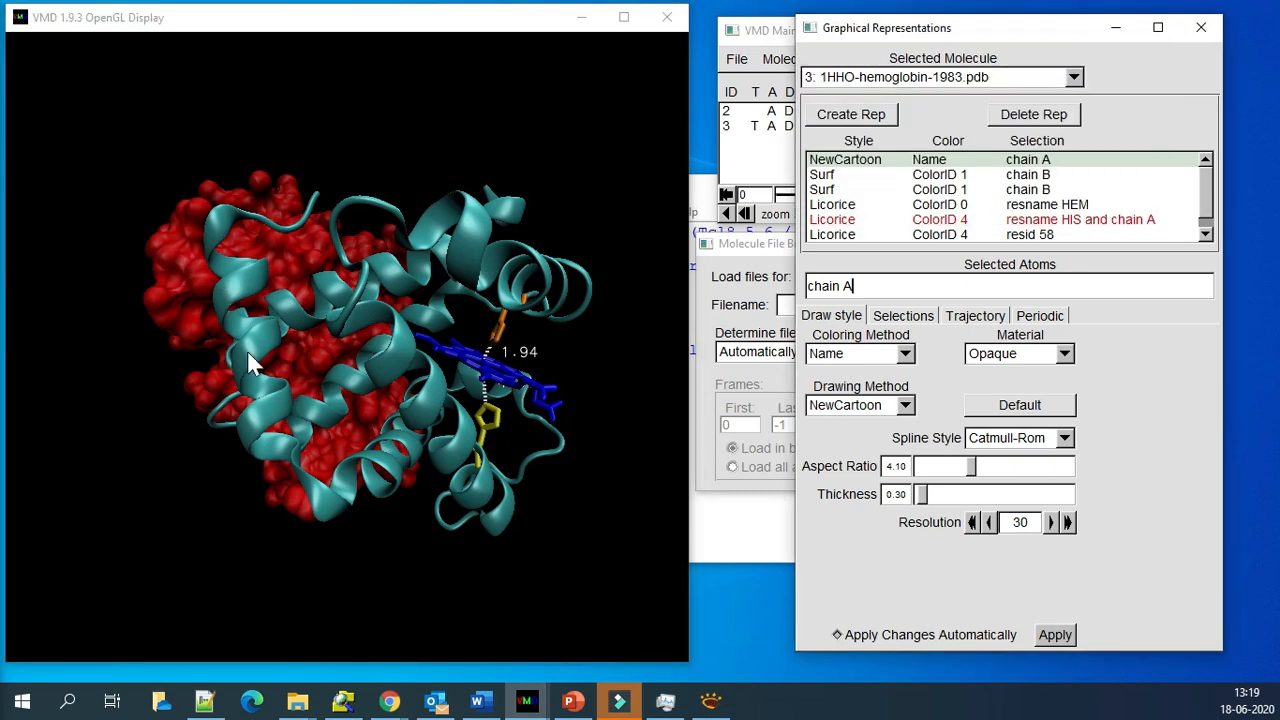
key(Down)
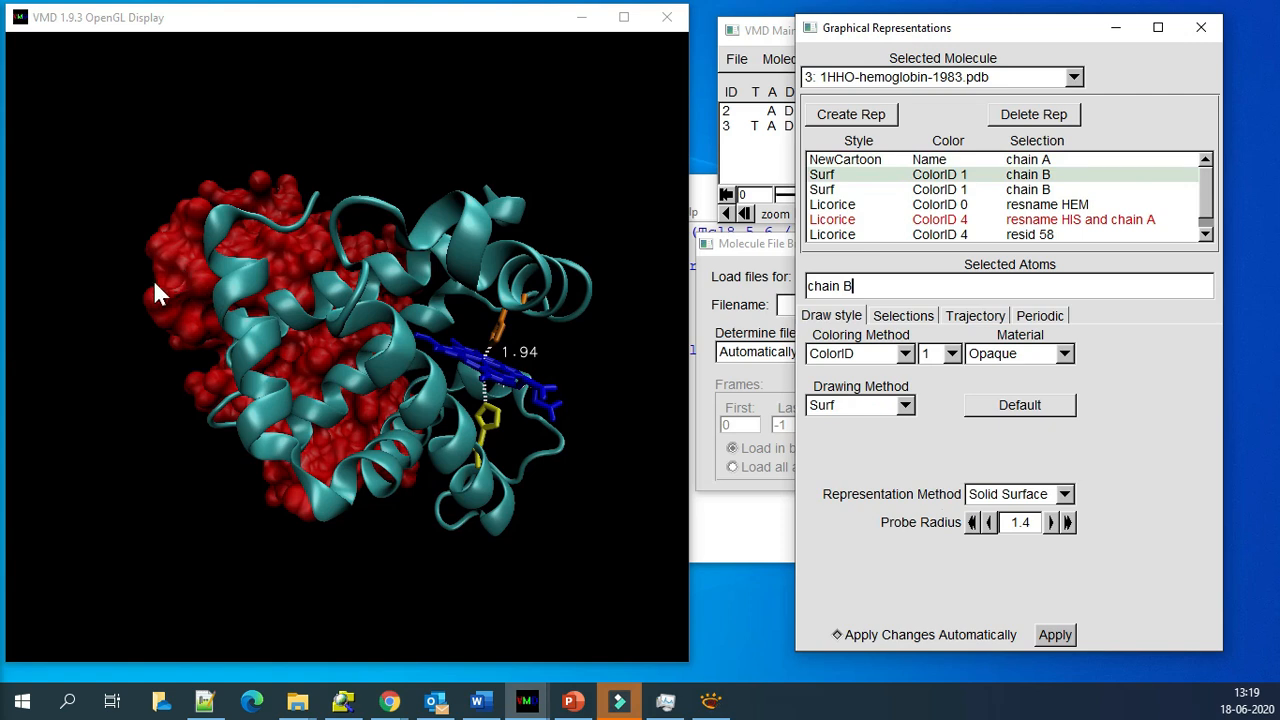
key(Down)
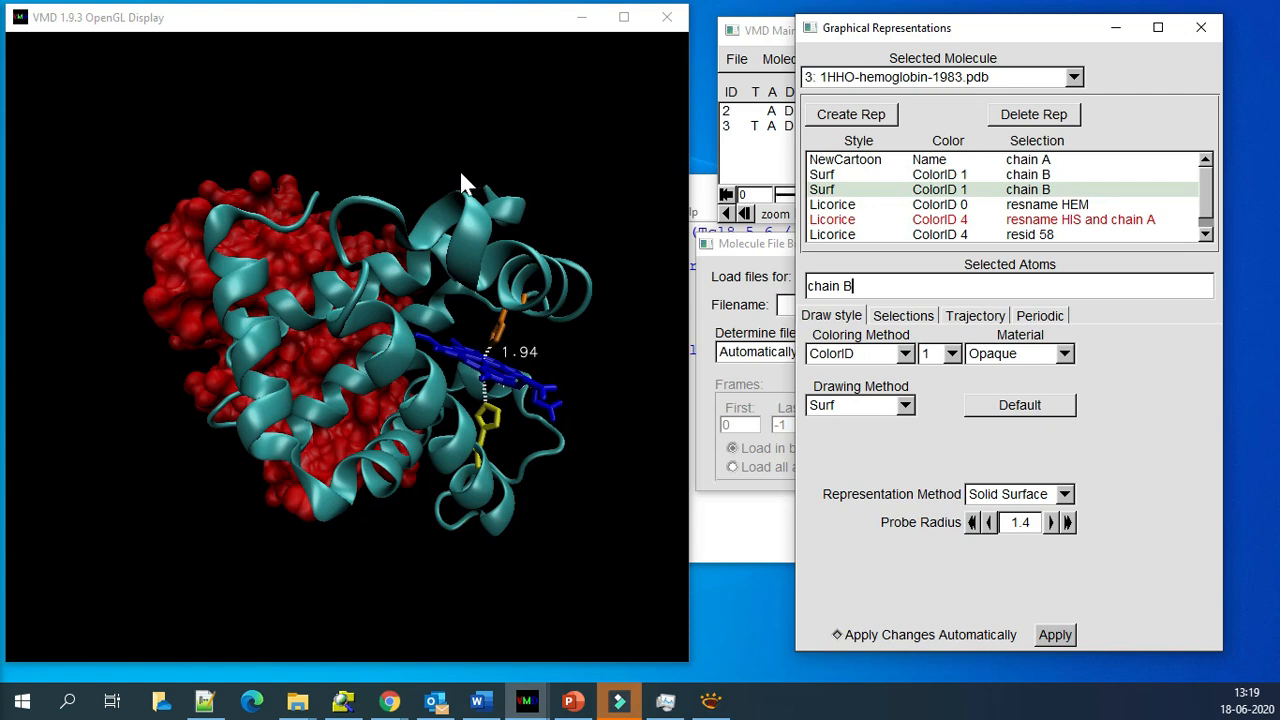
key(Delete)
key(Up)
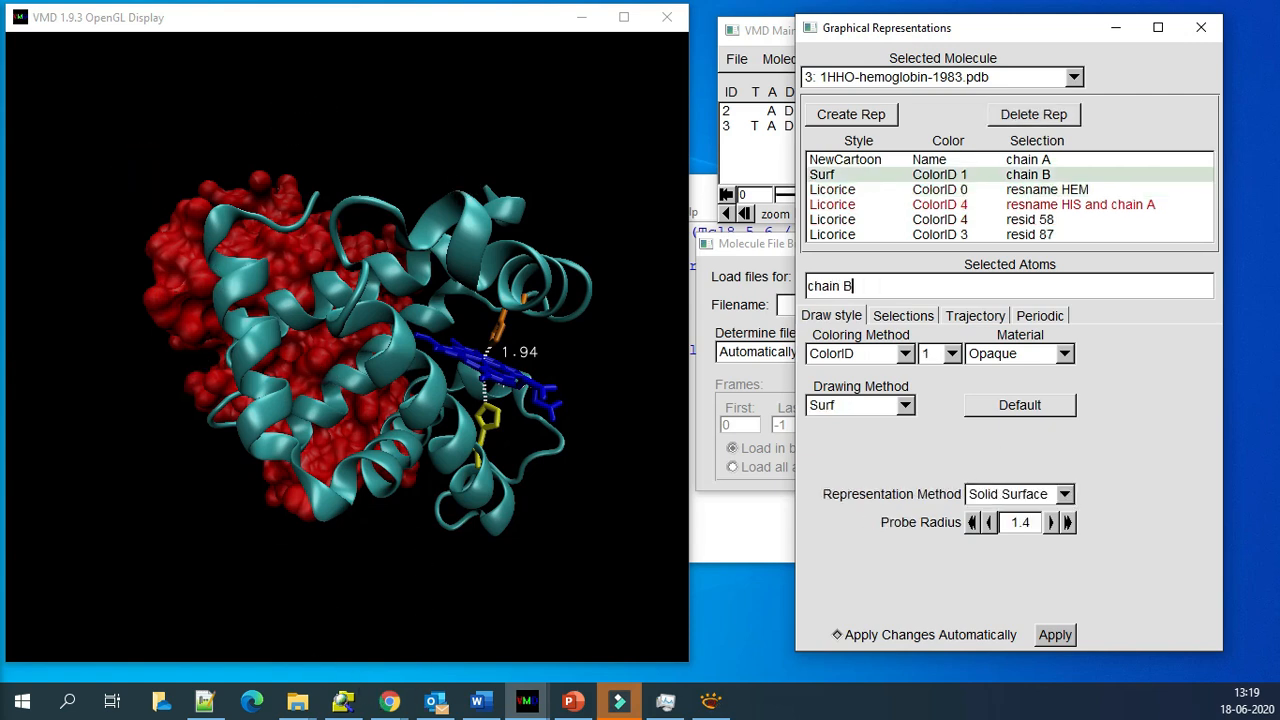
Step: Review the representation settings of resname HEM, resid 58 and resid 87
key(Down)
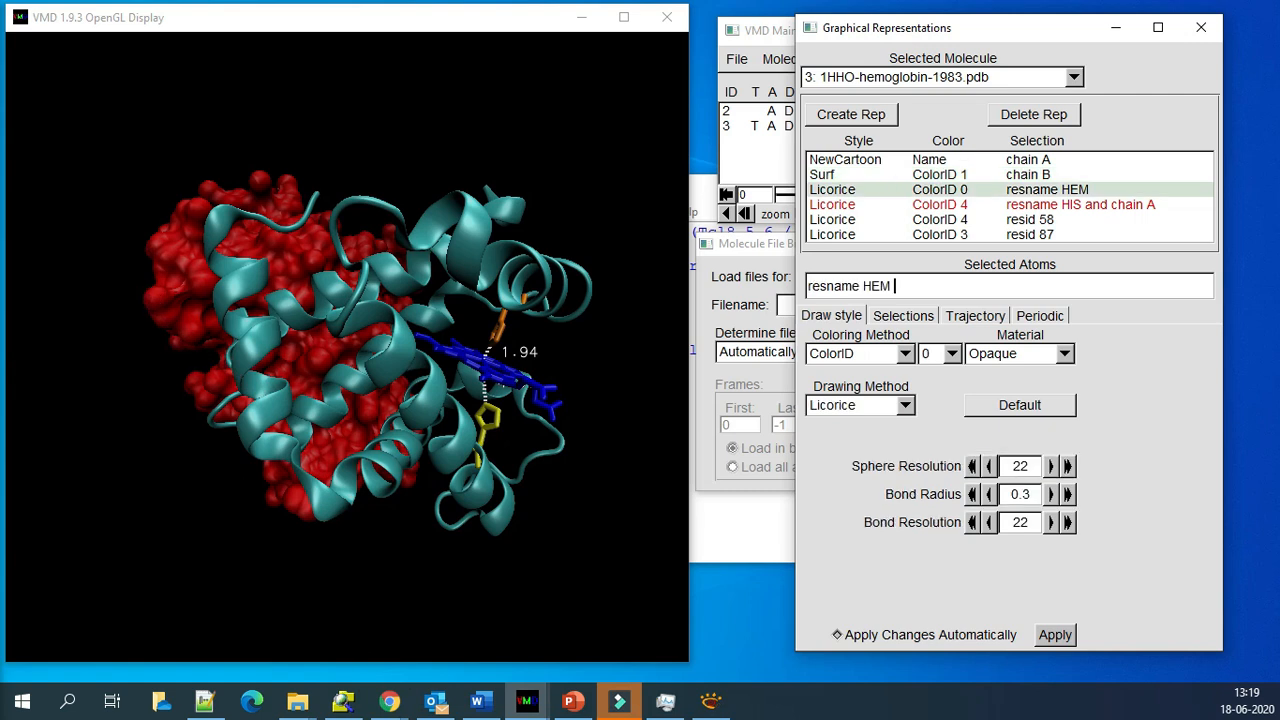
key(Down)
key(Down)
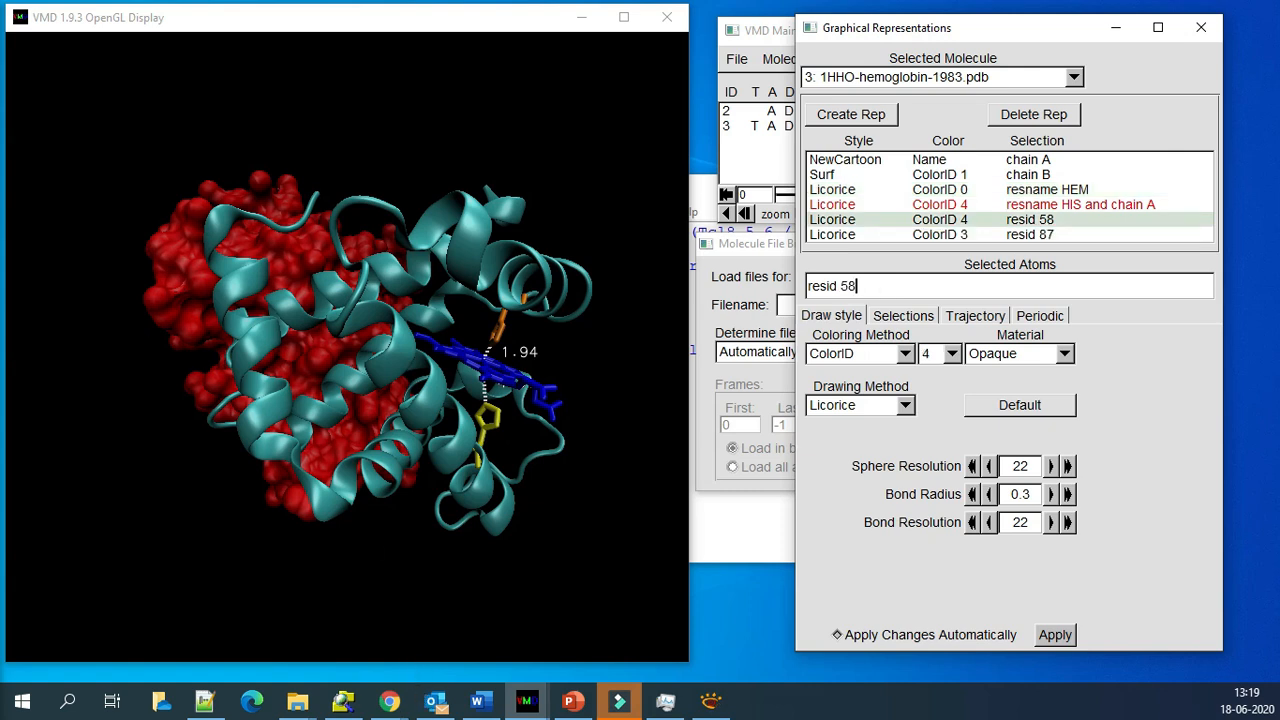
key(Down)
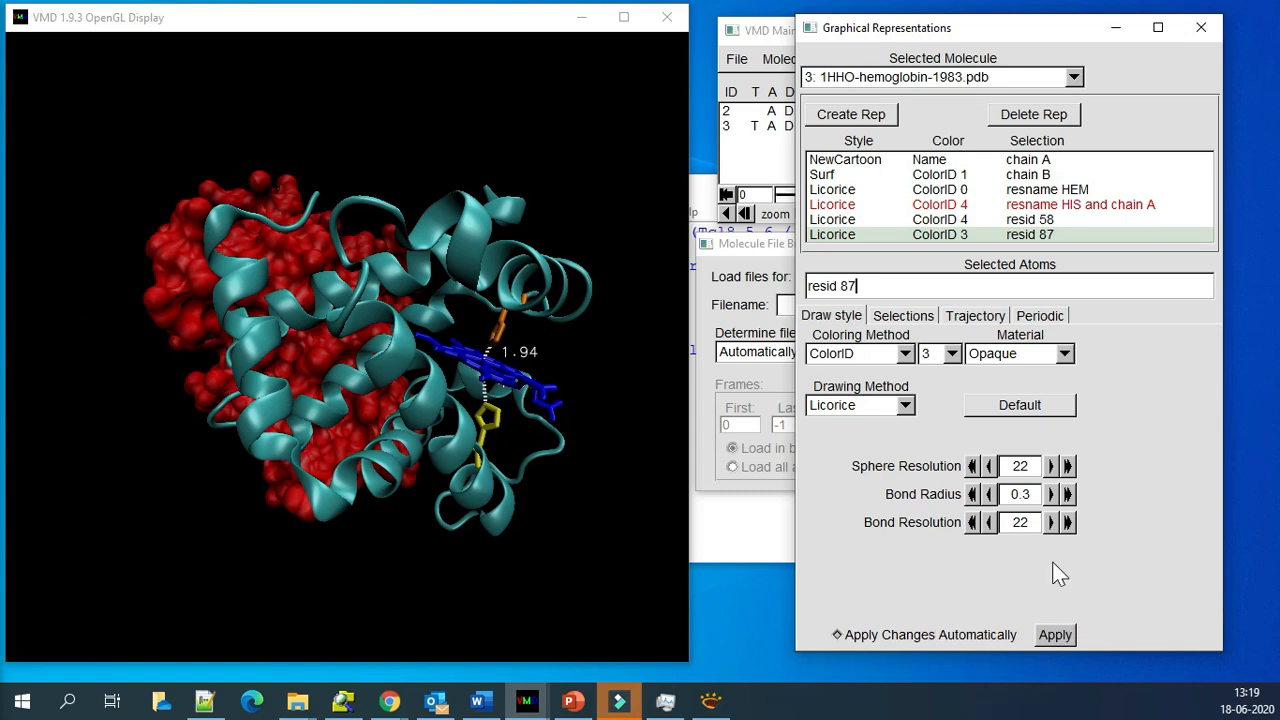
Step: Open the render controls, and turn off shadows and ambient occlusion in the ray tracing options
click(736, 59)
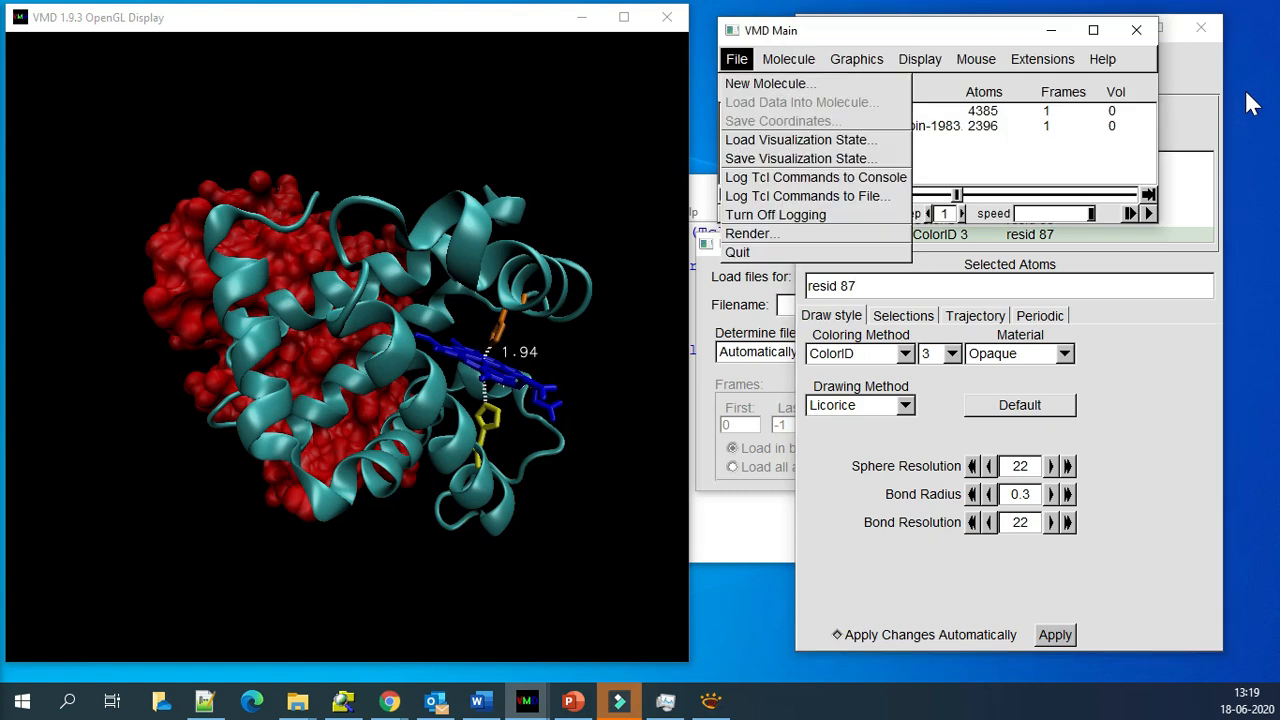
click(891, 235)
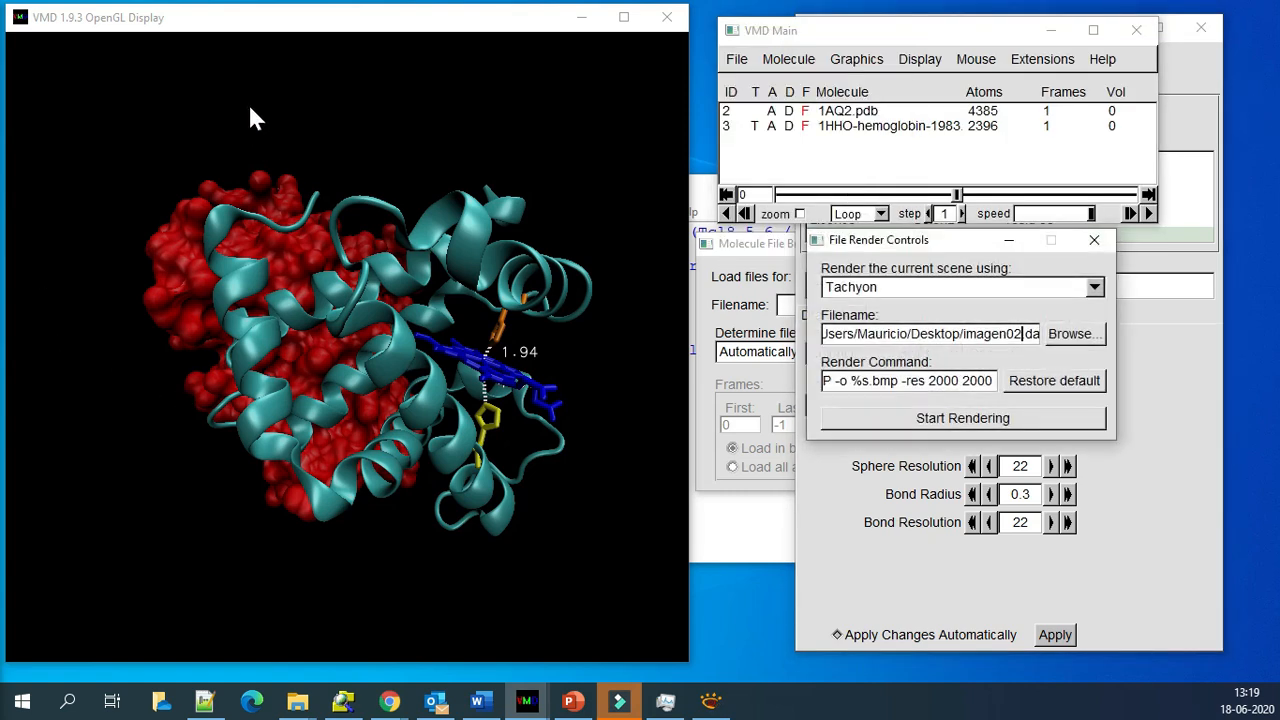
click(919, 59)
click(945, 440)
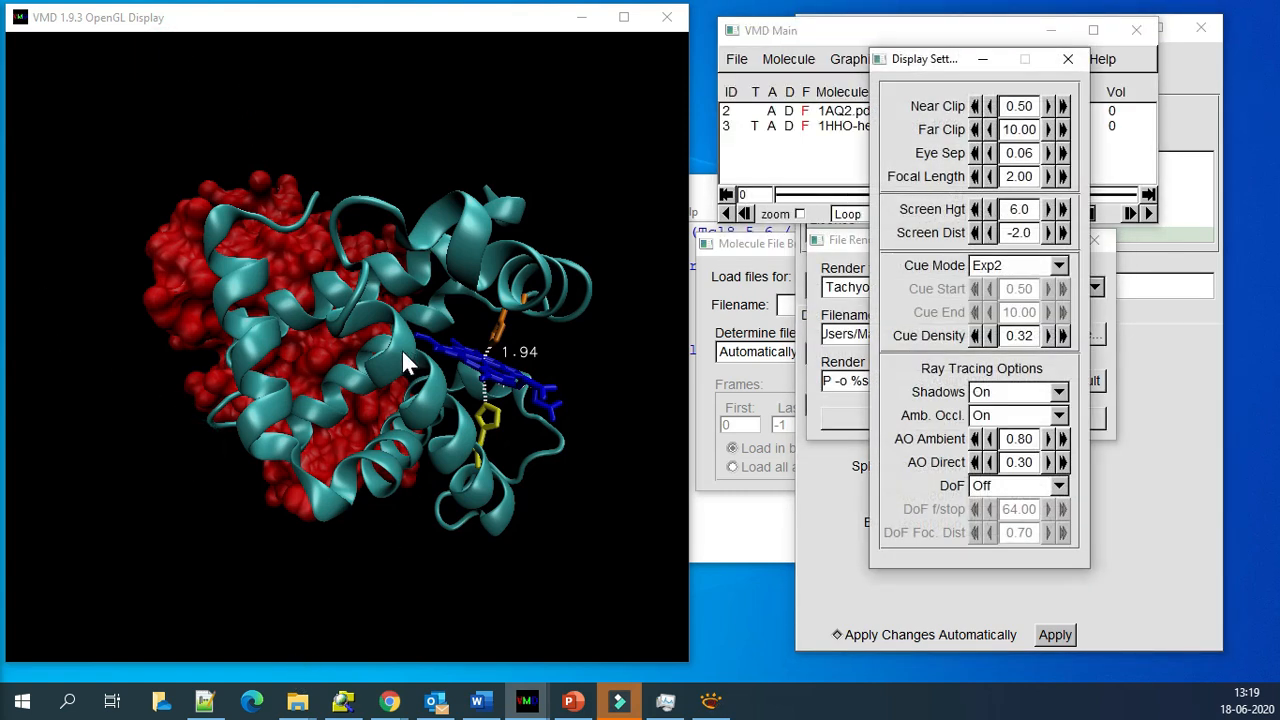
click(1017, 391)
click(1017, 369)
click(1017, 415)
click(1017, 392)
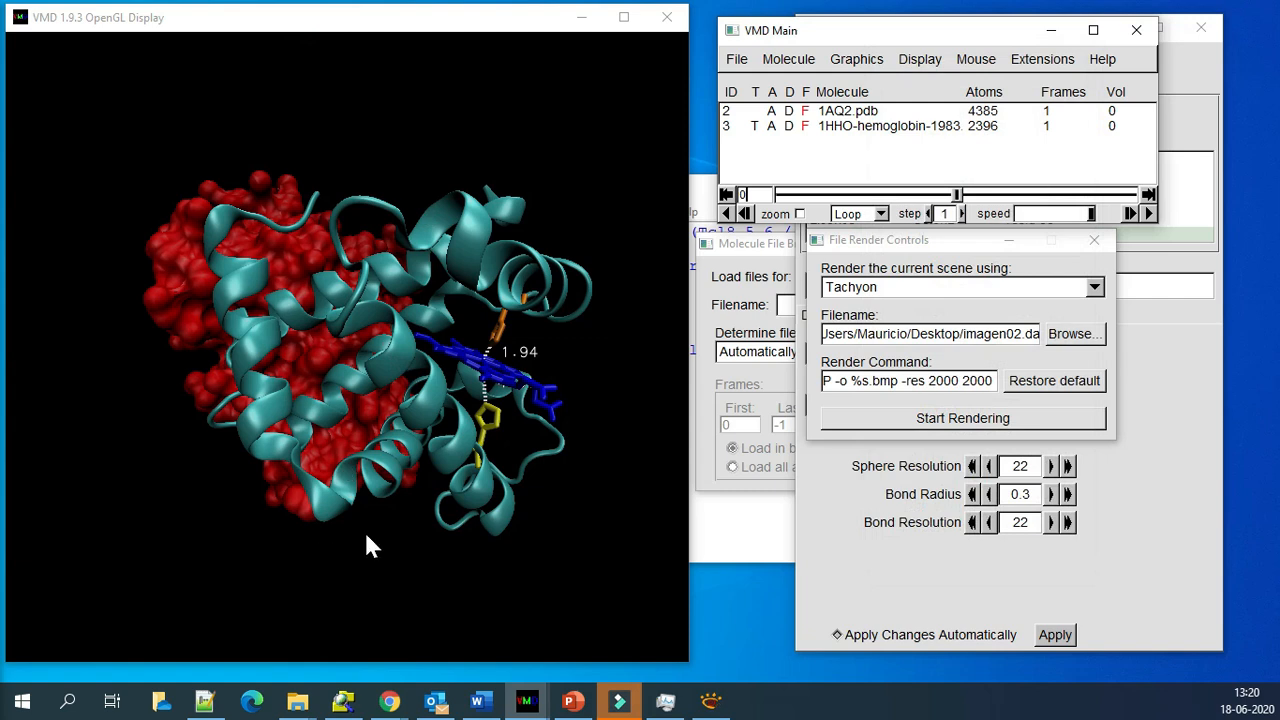
Step: Render the enlarged hemoglobin scene with Tachyon to imagen03.dat on the desktop, and close the finished image
drag(1014, 334, 1021, 334)
text(3)
scroll(366, 557, up, 2)
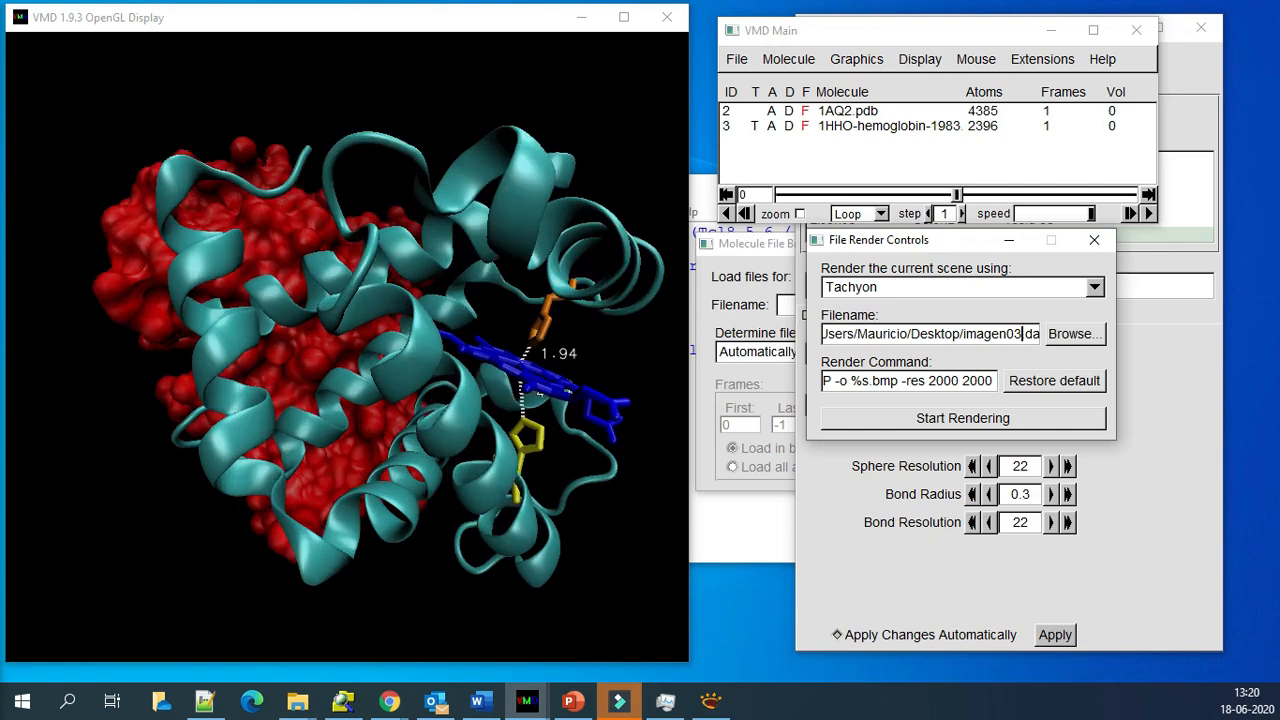
key(Return)
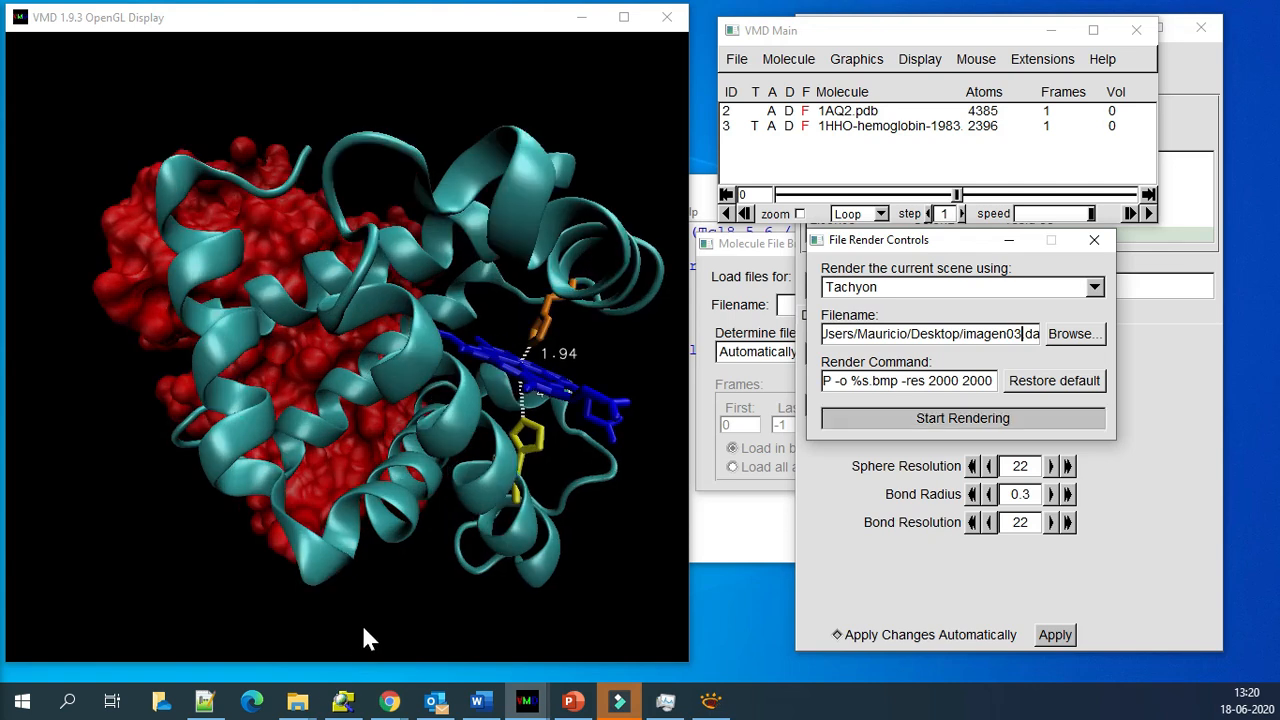
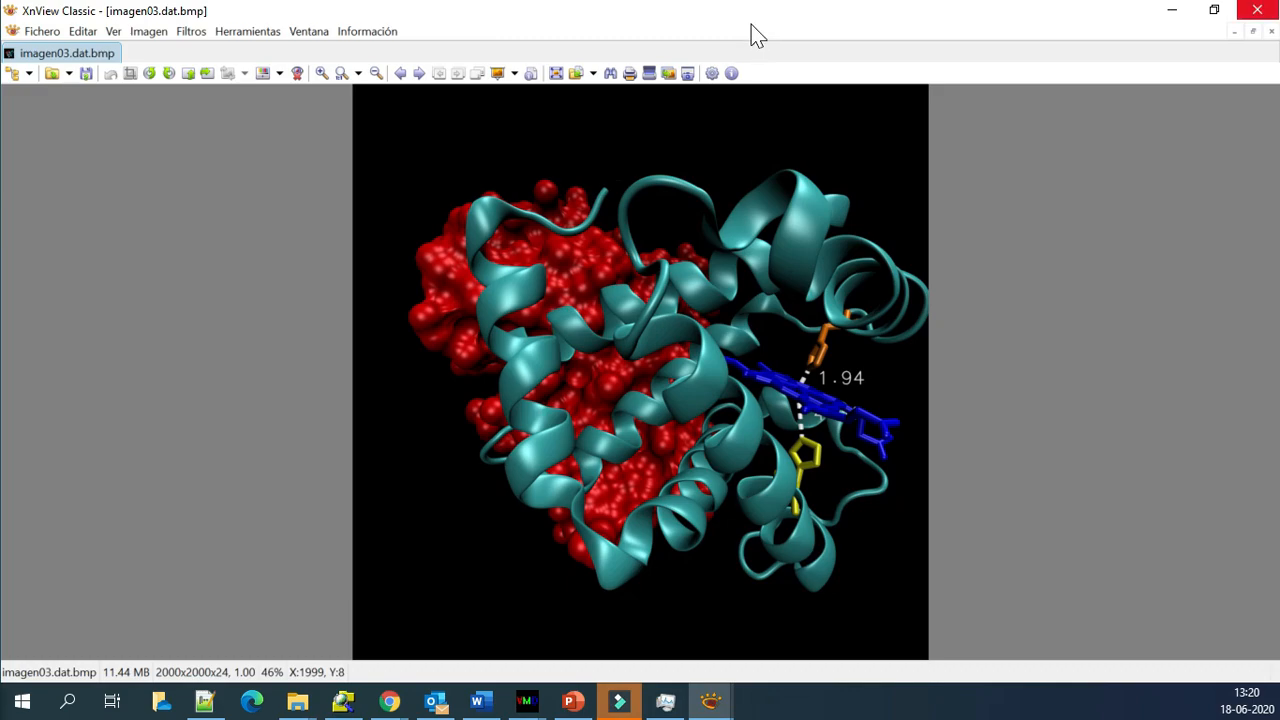
click(1256, 10)
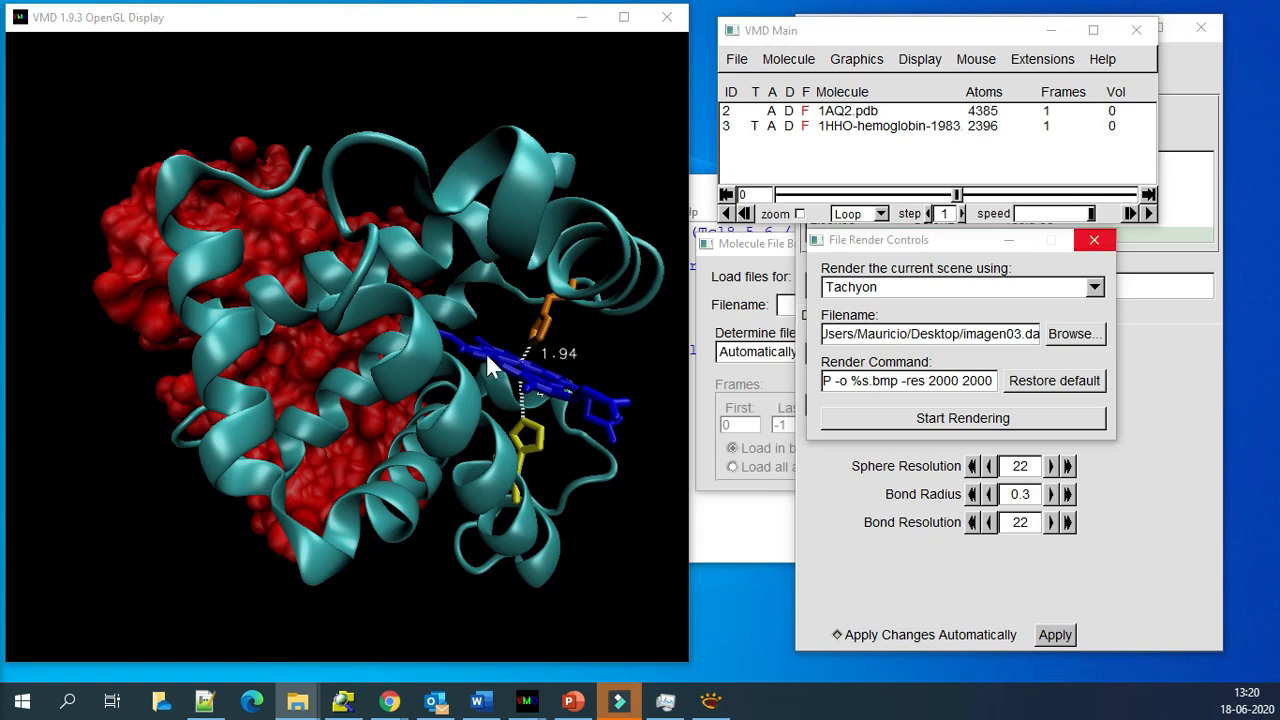
Step: Close the render controls, and review the values offered for the resname, atomicnumber and element selection keywords
click(1094, 240)
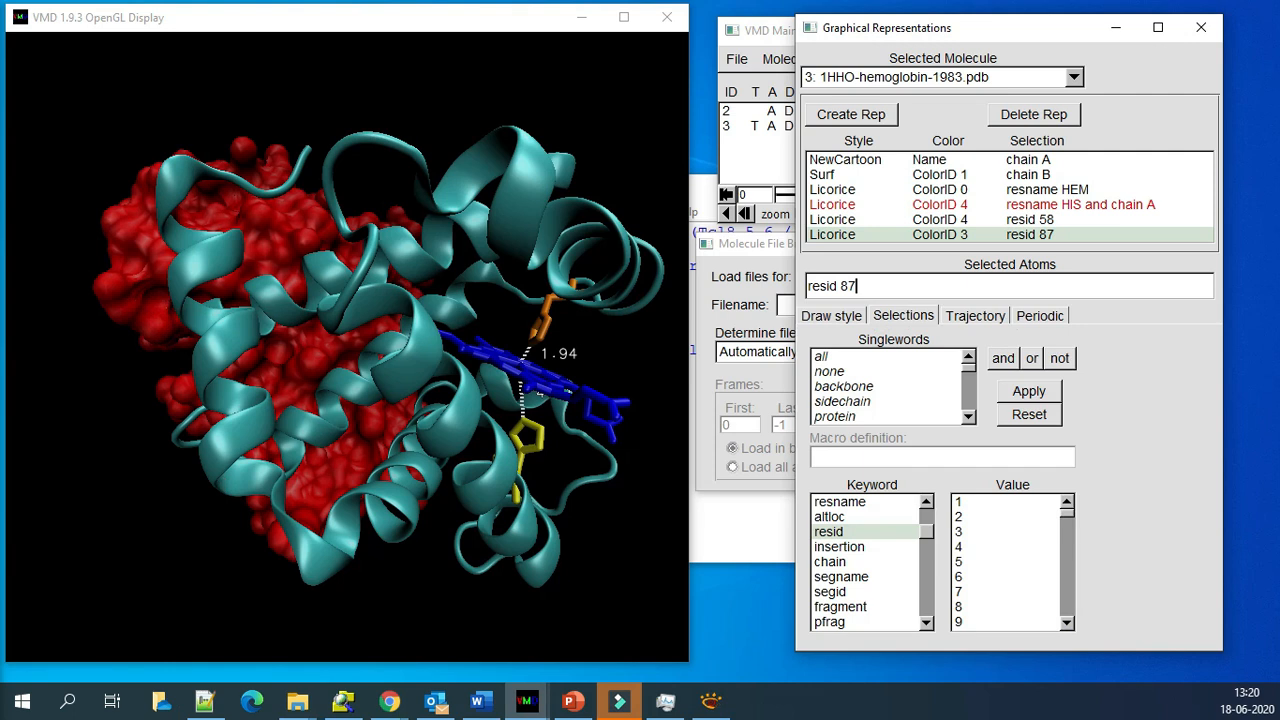
click(829, 561)
click(829, 531)
scroll(870, 562, up, 1)
click(839, 549)
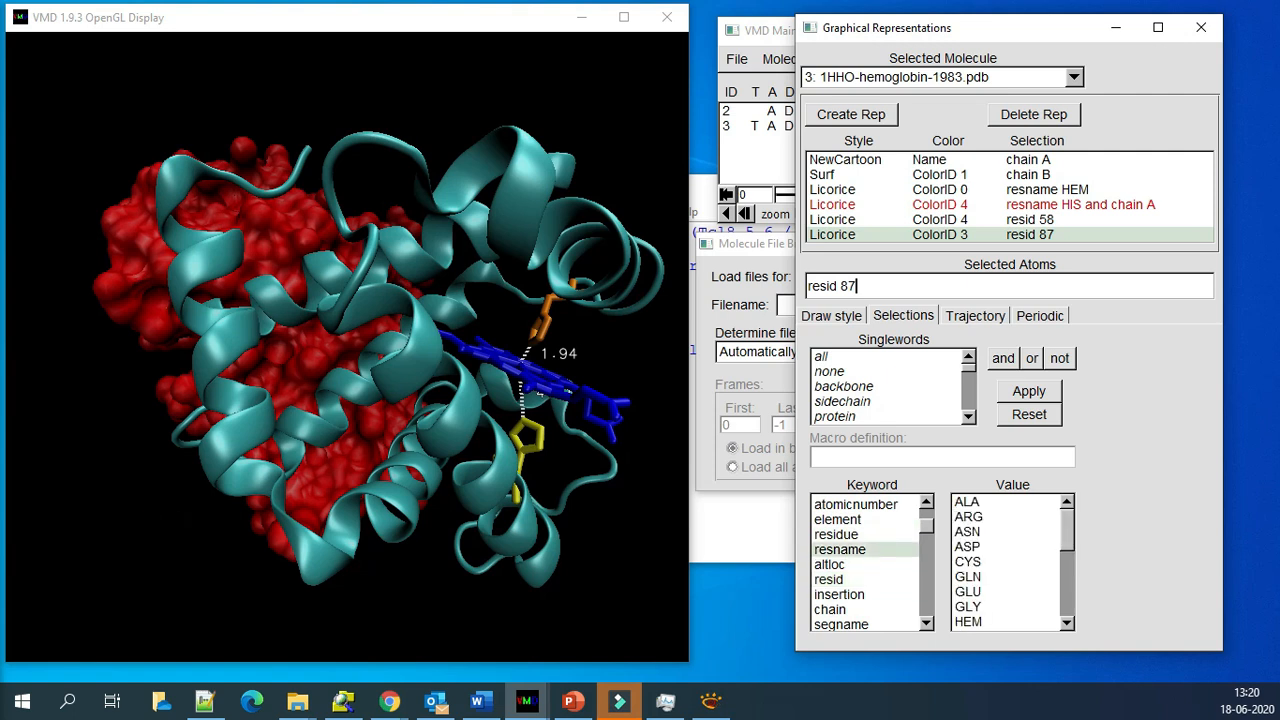
click(855, 504)
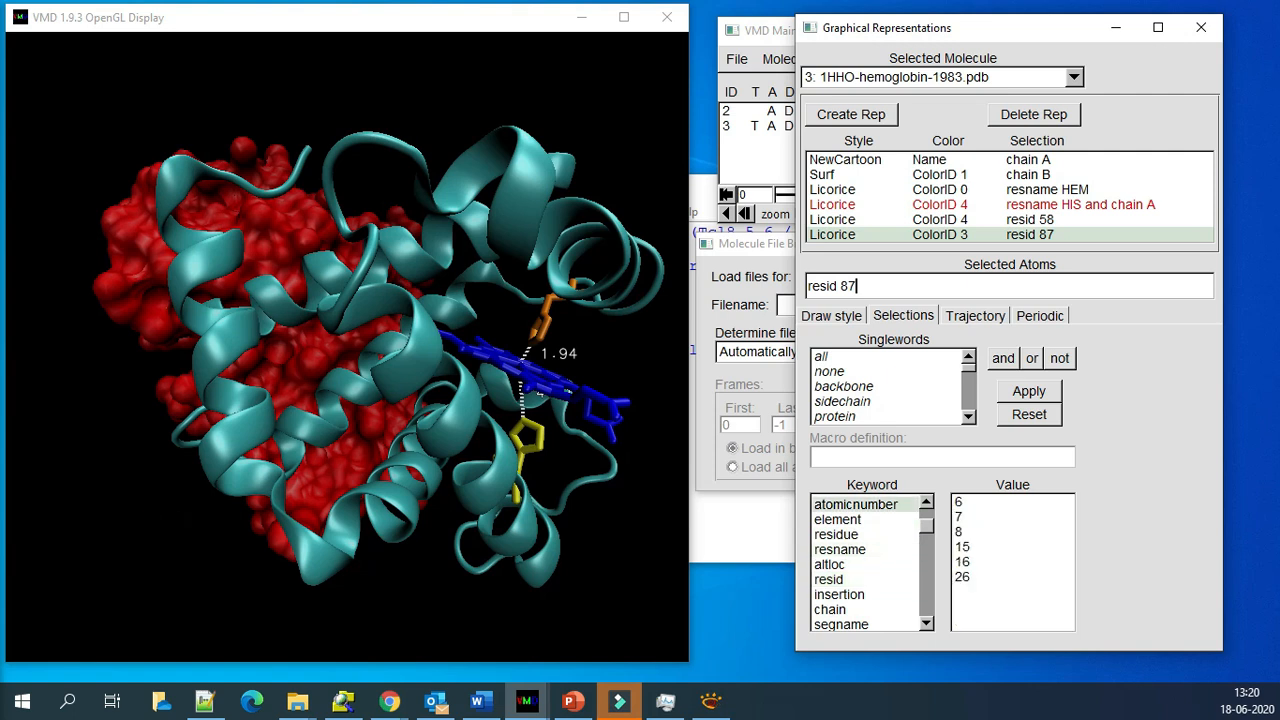
click(838, 519)
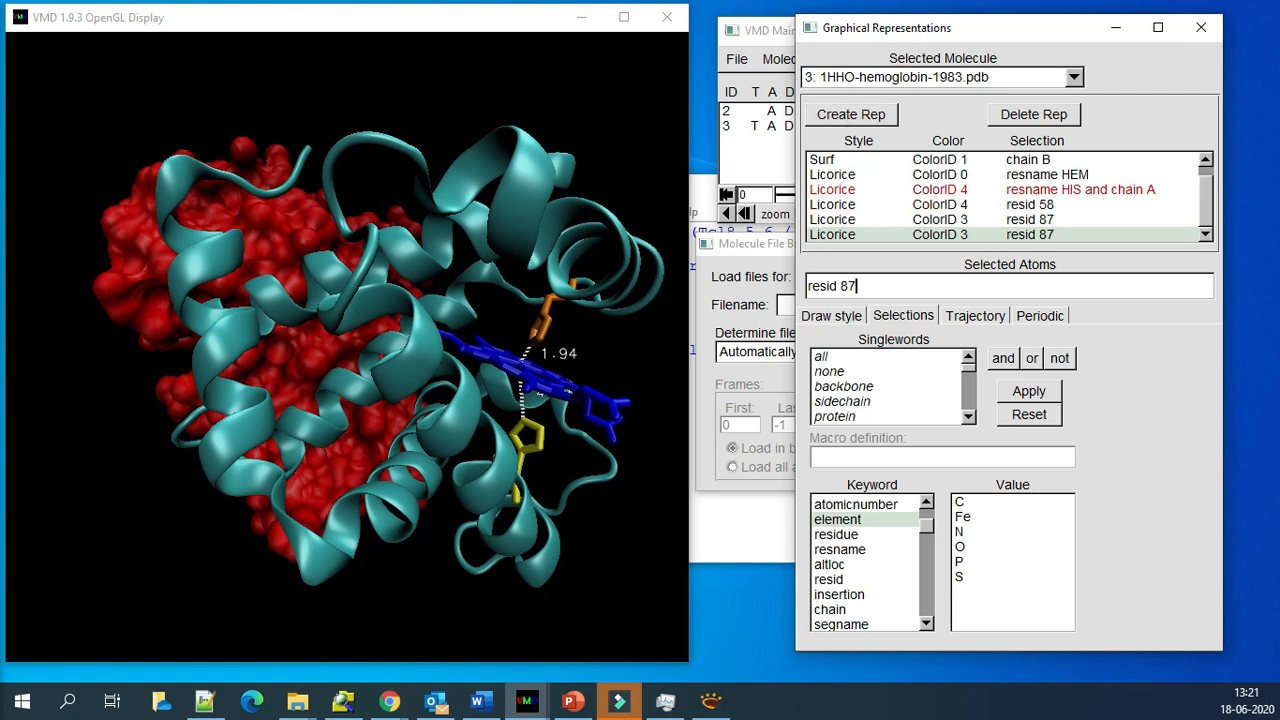
Step: Add a hemoglobin representation selecting element Fe, and draw it with the VDW method
double_click(838, 519)
triple_click(856, 286)
key(BackSpace)
text(element)
double_click(962, 516)
key(Return)
click(830, 315)
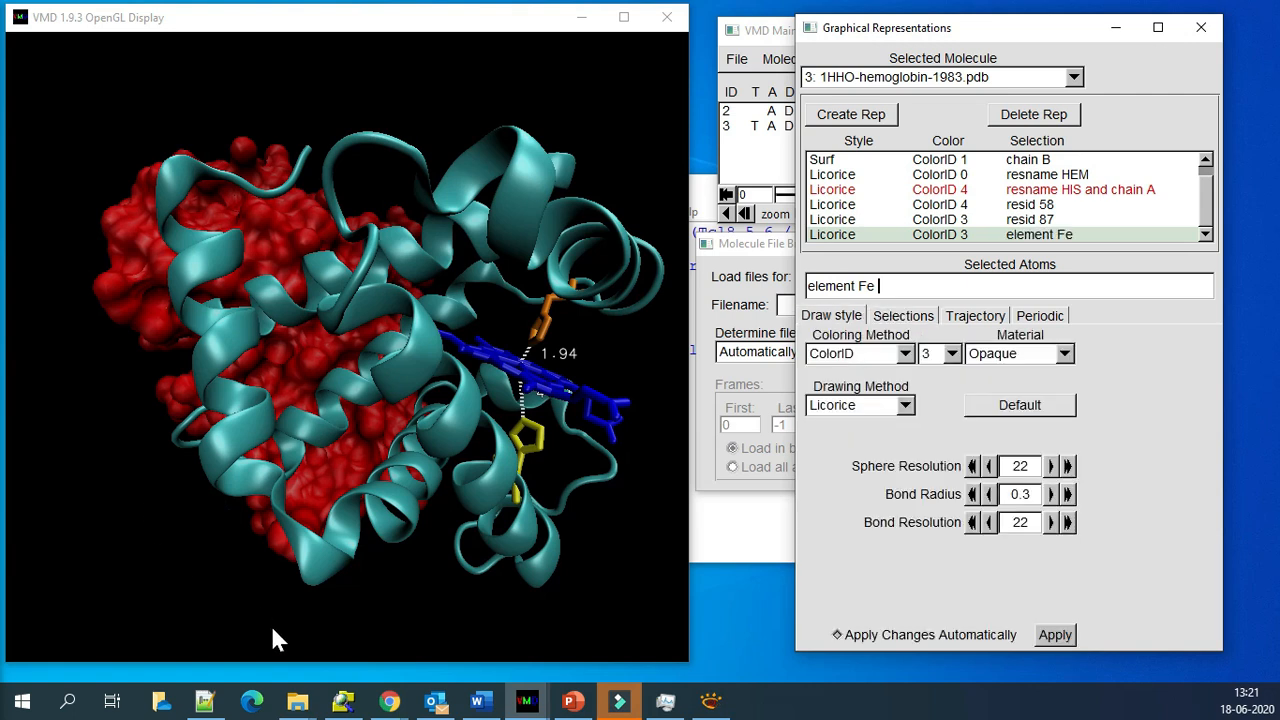
click(860, 405)
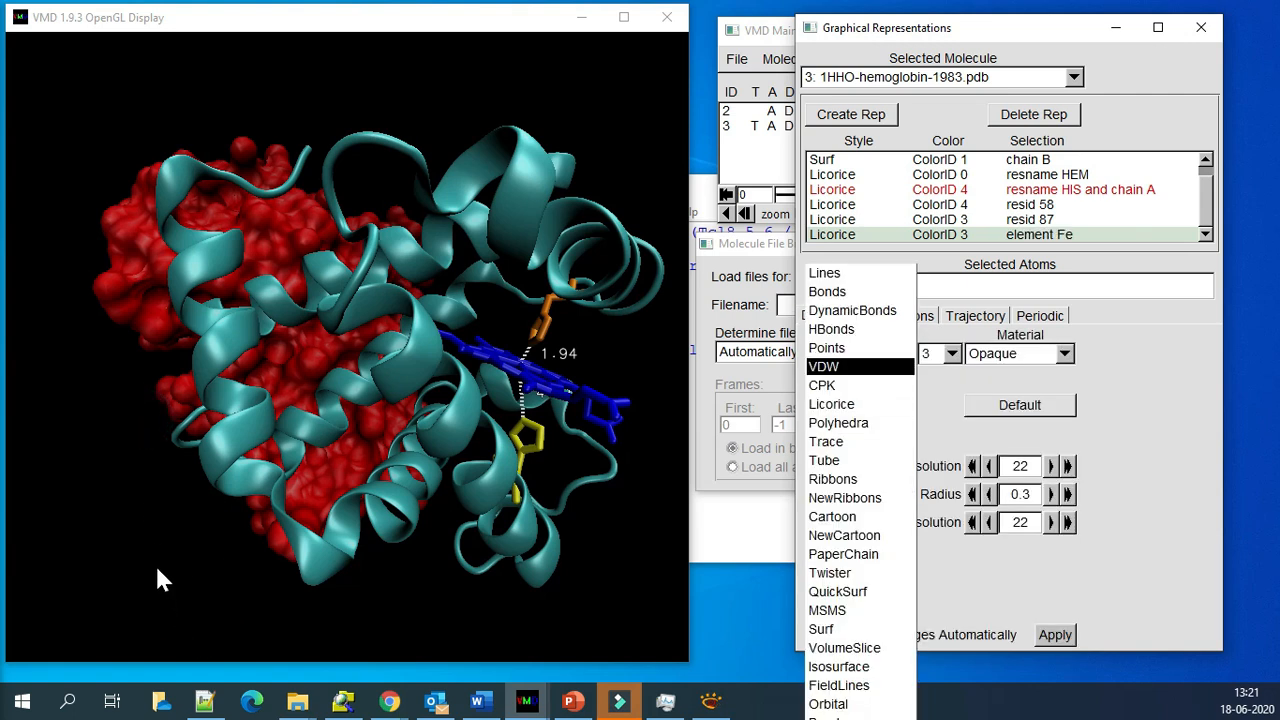
click(850, 367)
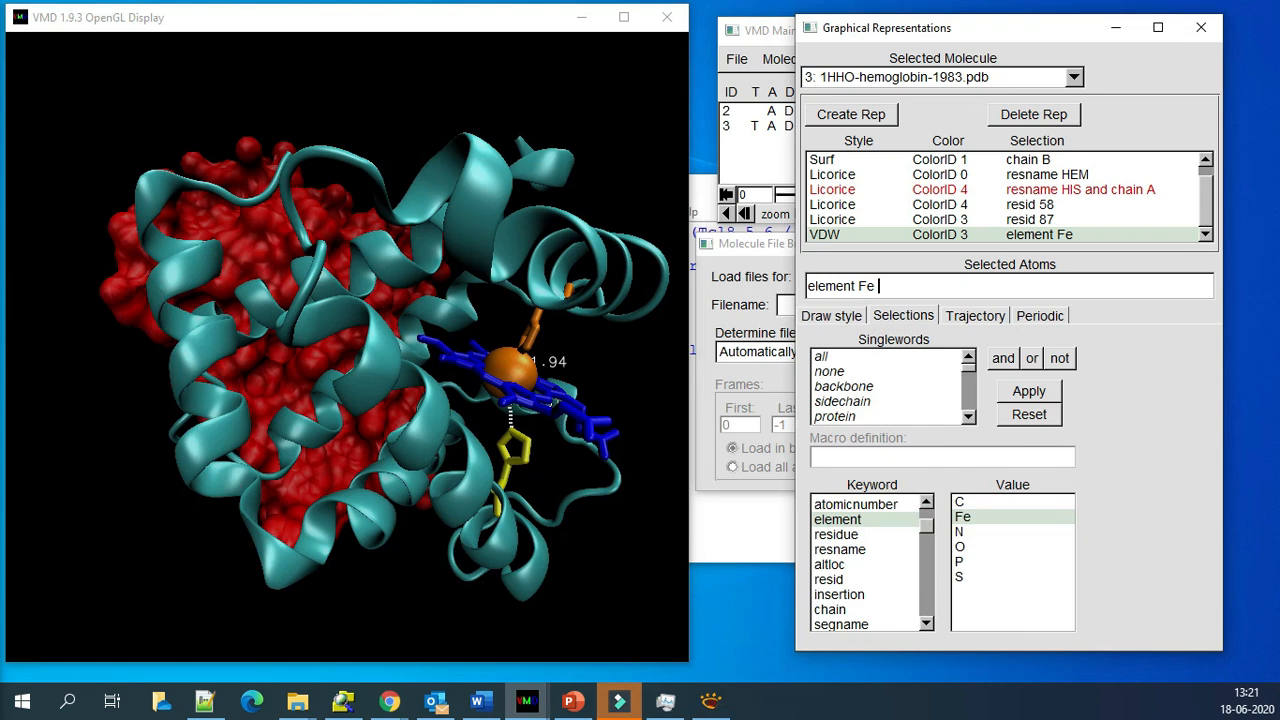
Step: Hide every hemoglobin representation except the blue licorice one of resname HEM
key(alt+Tab)
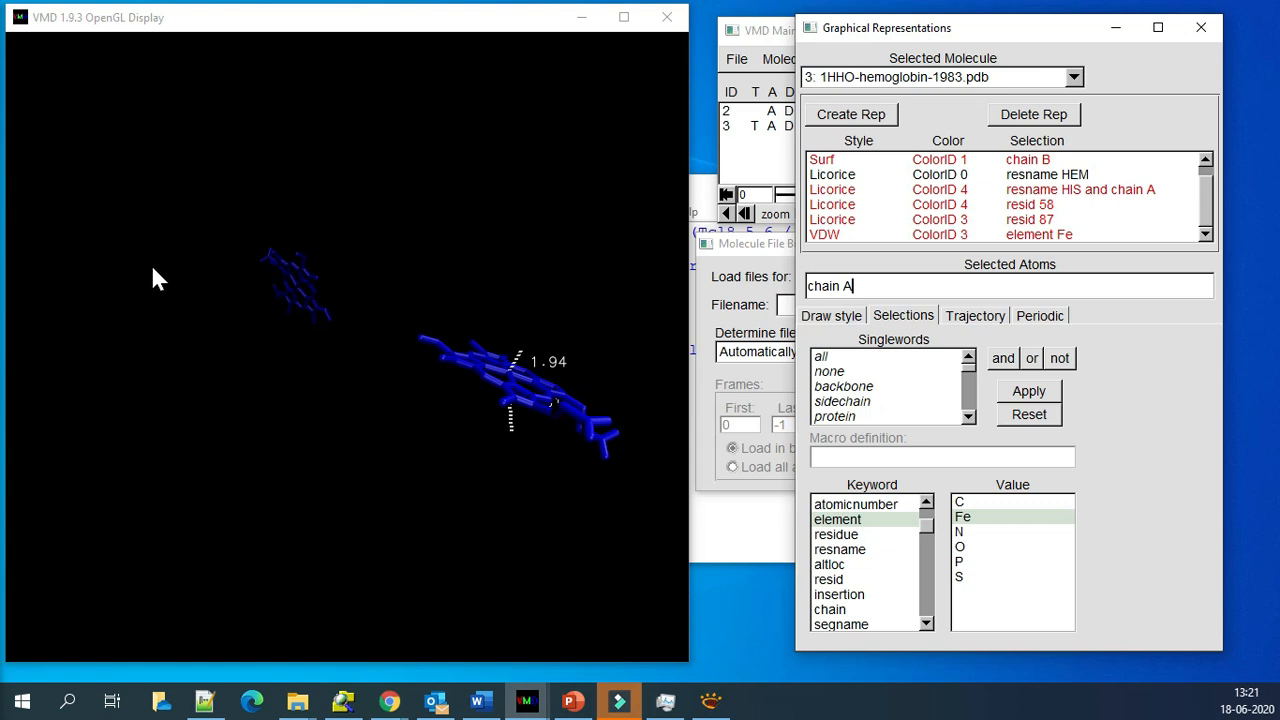
scroll(888, 386, down, 1)
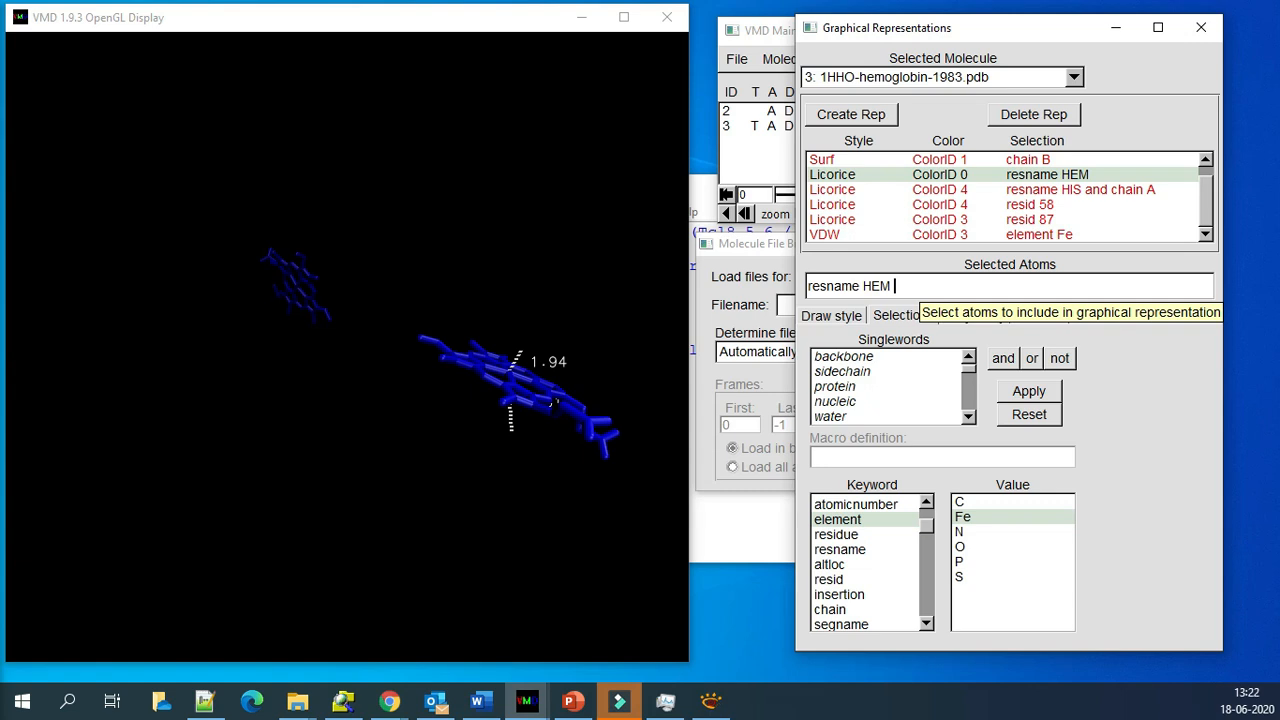
Step: Add a licorice representation with the selection "same residue as within 4 of resname ATP"
click(851, 114)
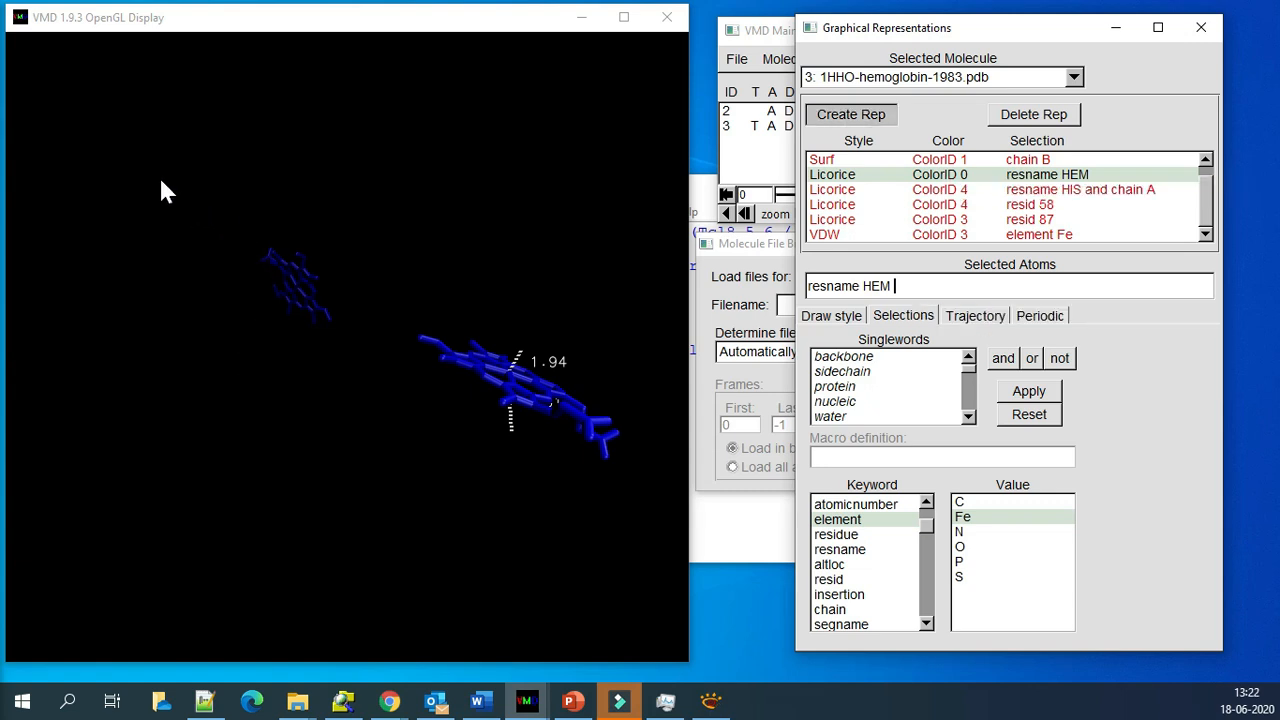
key(ctrl+a)
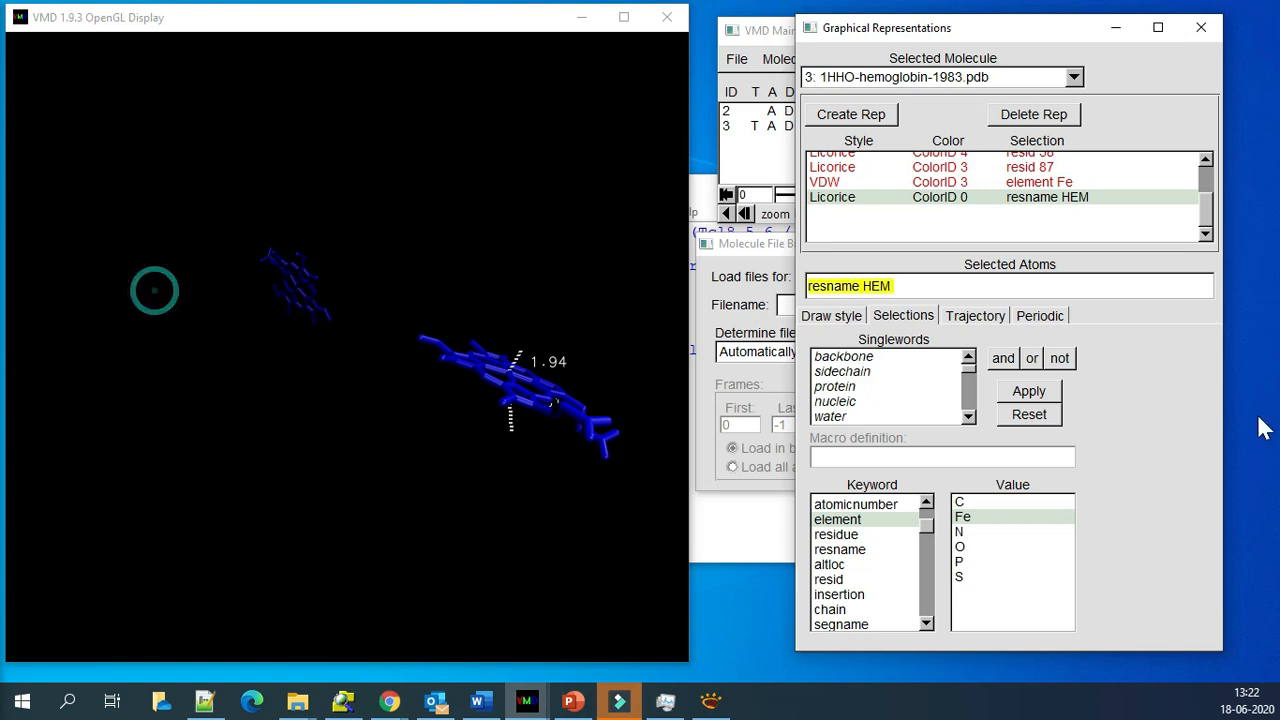
text(same)
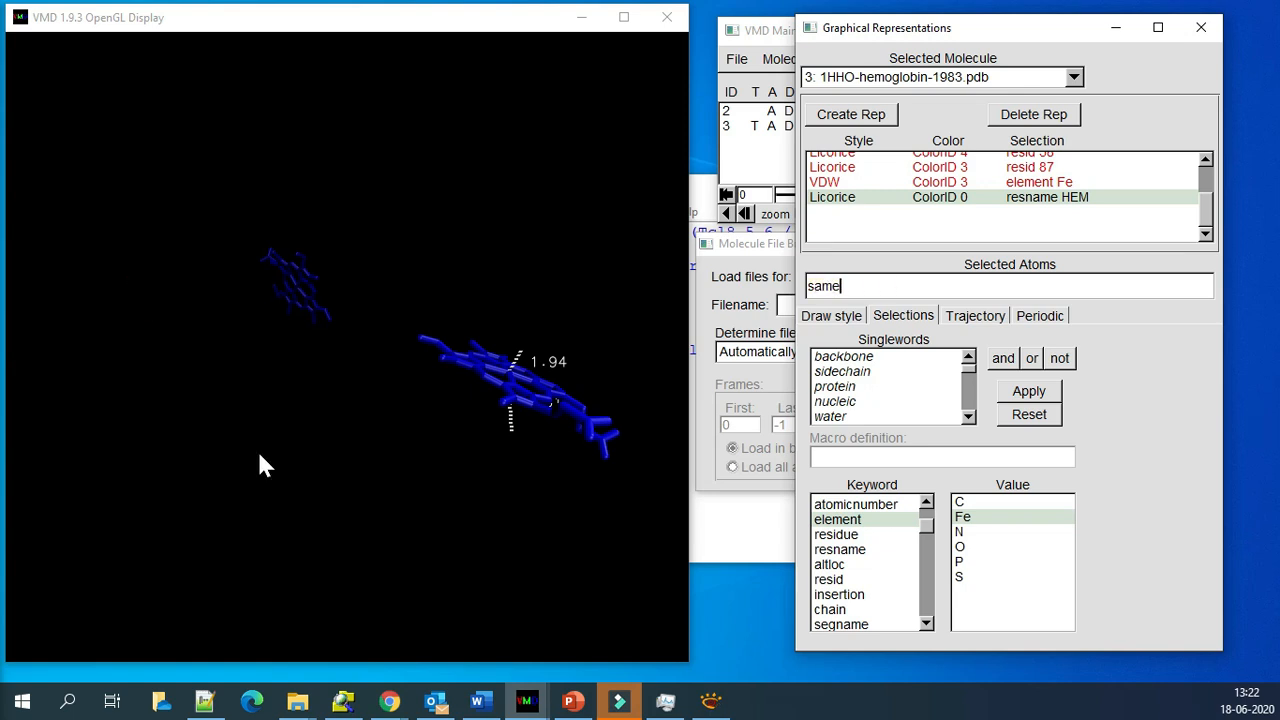
text( residue as within)
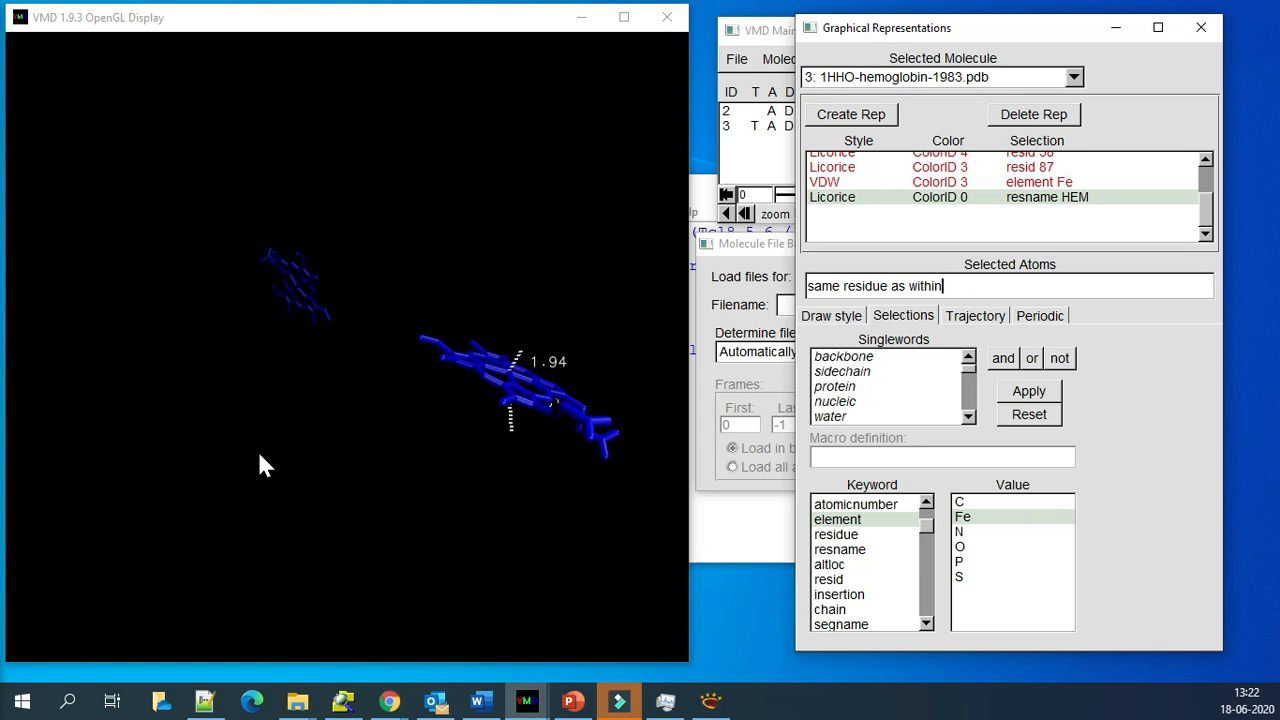
text( 4)
text(of resname ATP)
key(Return)
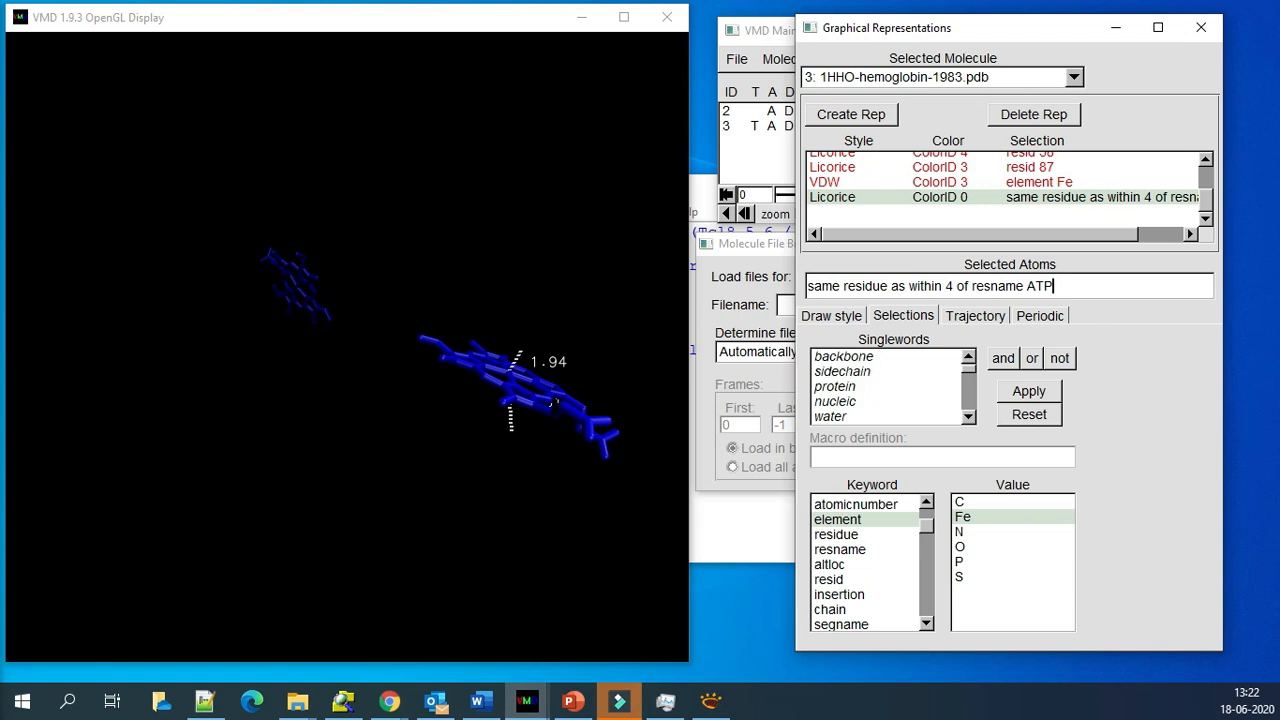
Step: Set the residue name in the new within-4 selection to HEM and apply it
click(318, 284)
click(319, 285)
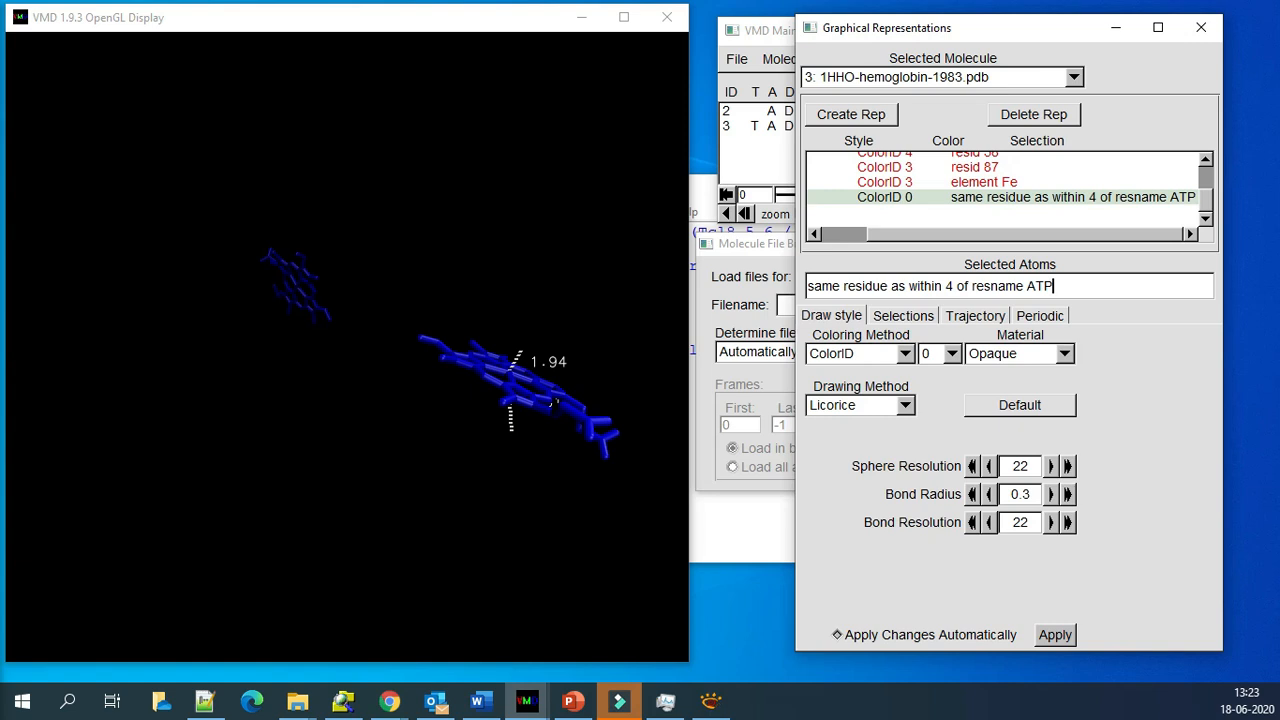
drag(1027, 286, 1053, 286)
text(he)
key(BackSpace)
key(BackSpace)
text(HEM)
key(Return)
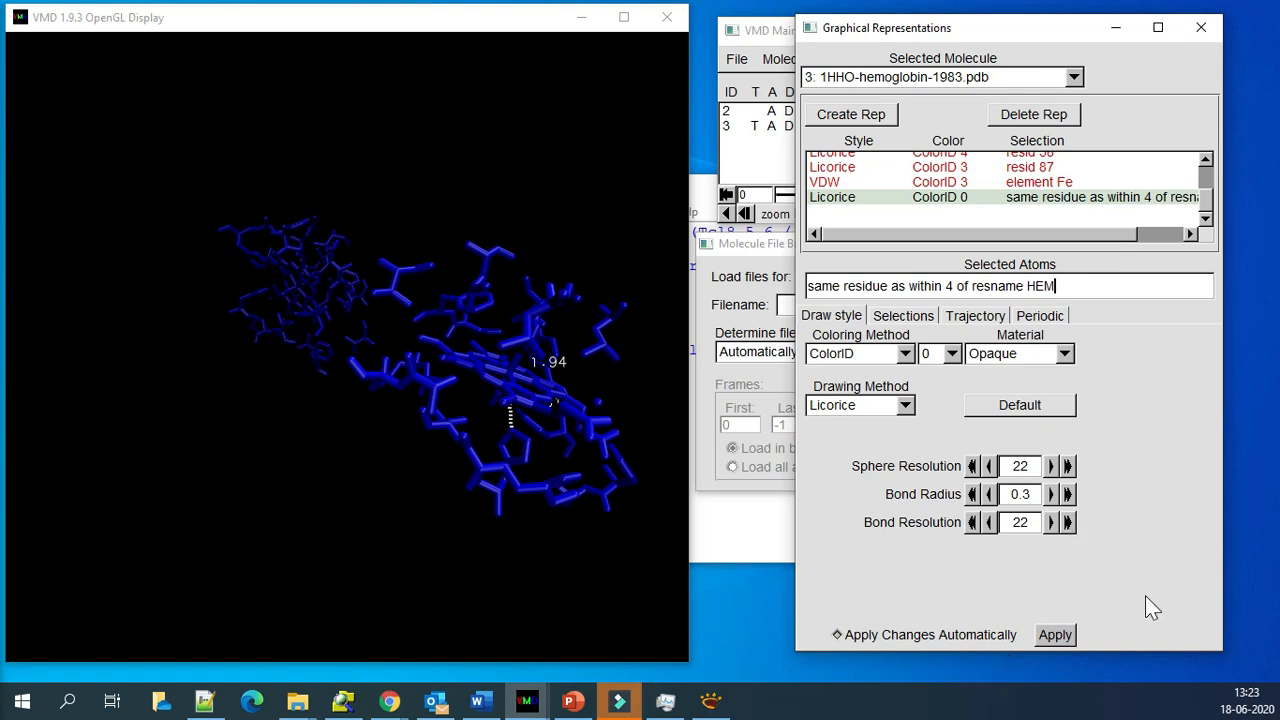
Step: Color the representation of the residues within 4 of the heme red, ColorID 1
click(903, 315)
click(831, 315)
click(940, 353)
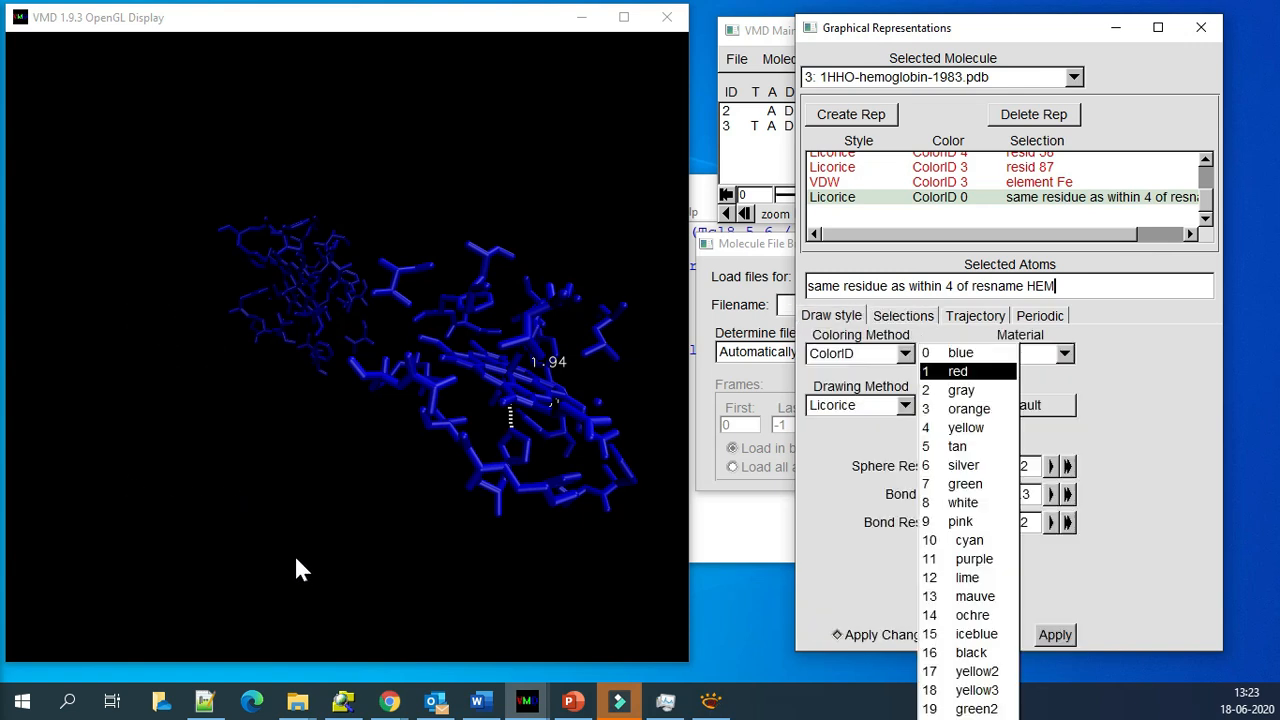
click(958, 371)
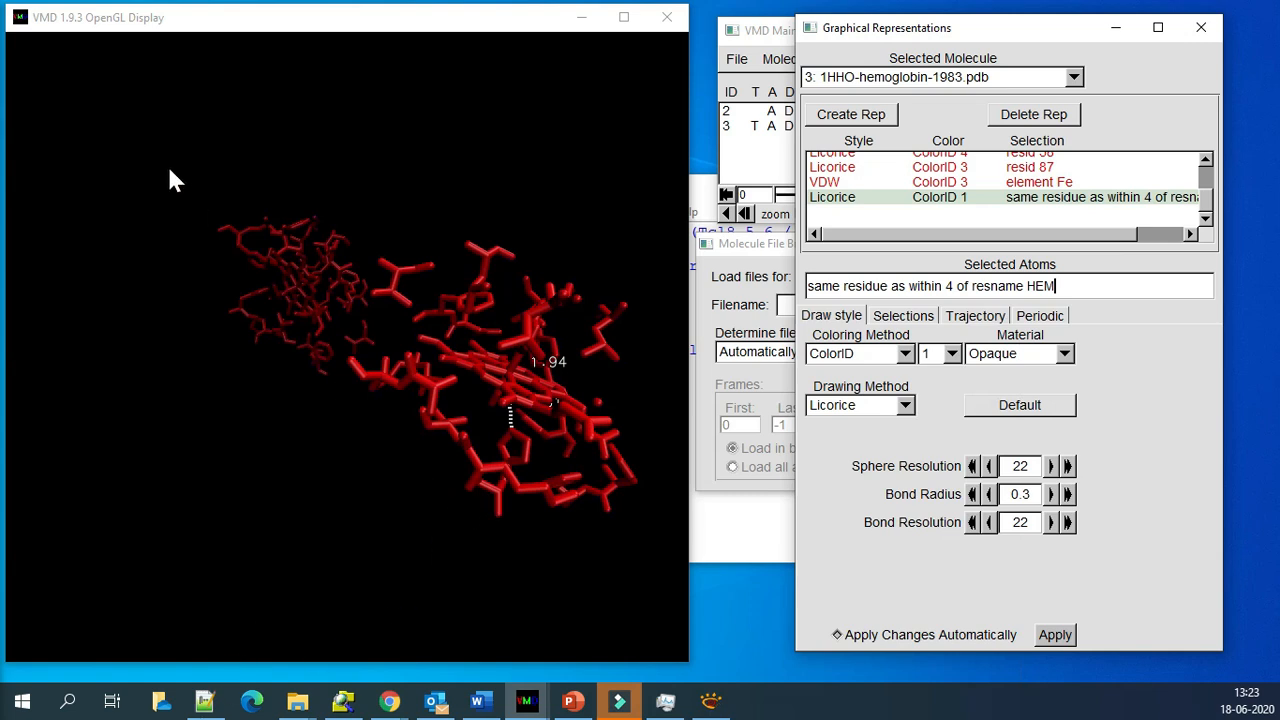
Step: Add another licorice representation selecting only resname HEM, and color it yellow, ColorID 4
click(851, 114)
drag(969, 286, 806, 286)
key(BackSpace)
key(Return)
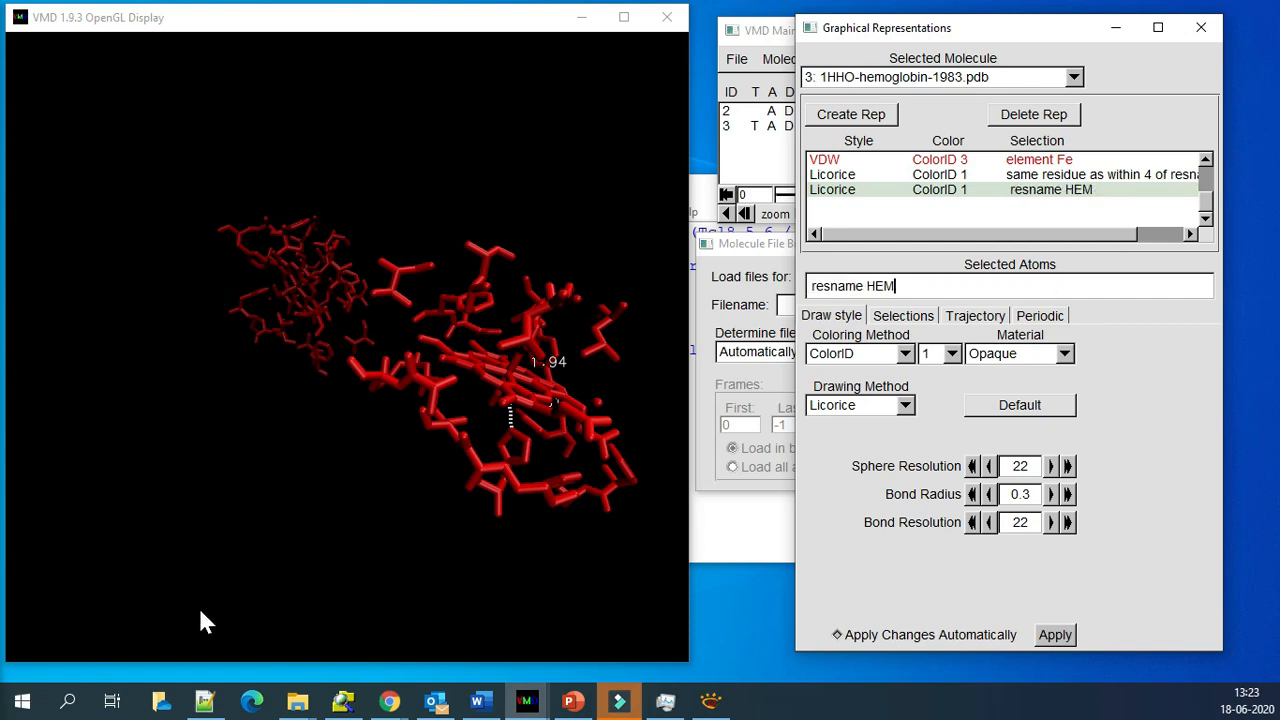
click(939, 353)
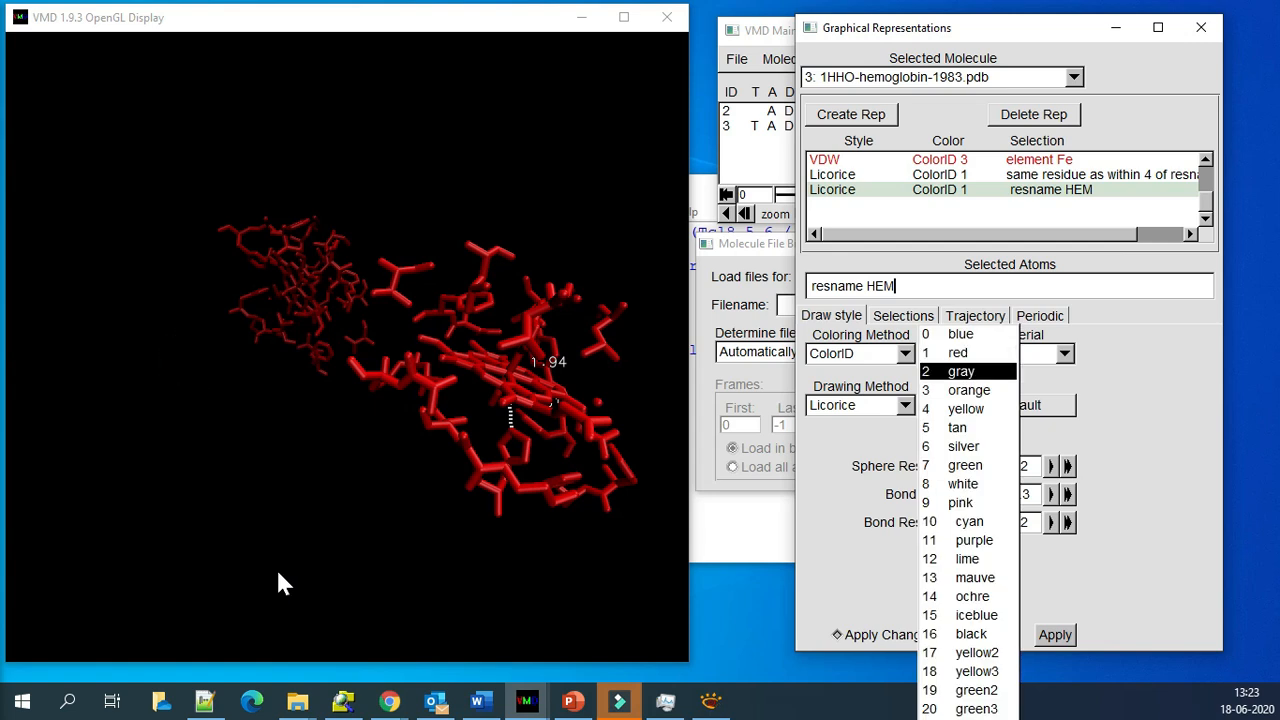
click(966, 409)
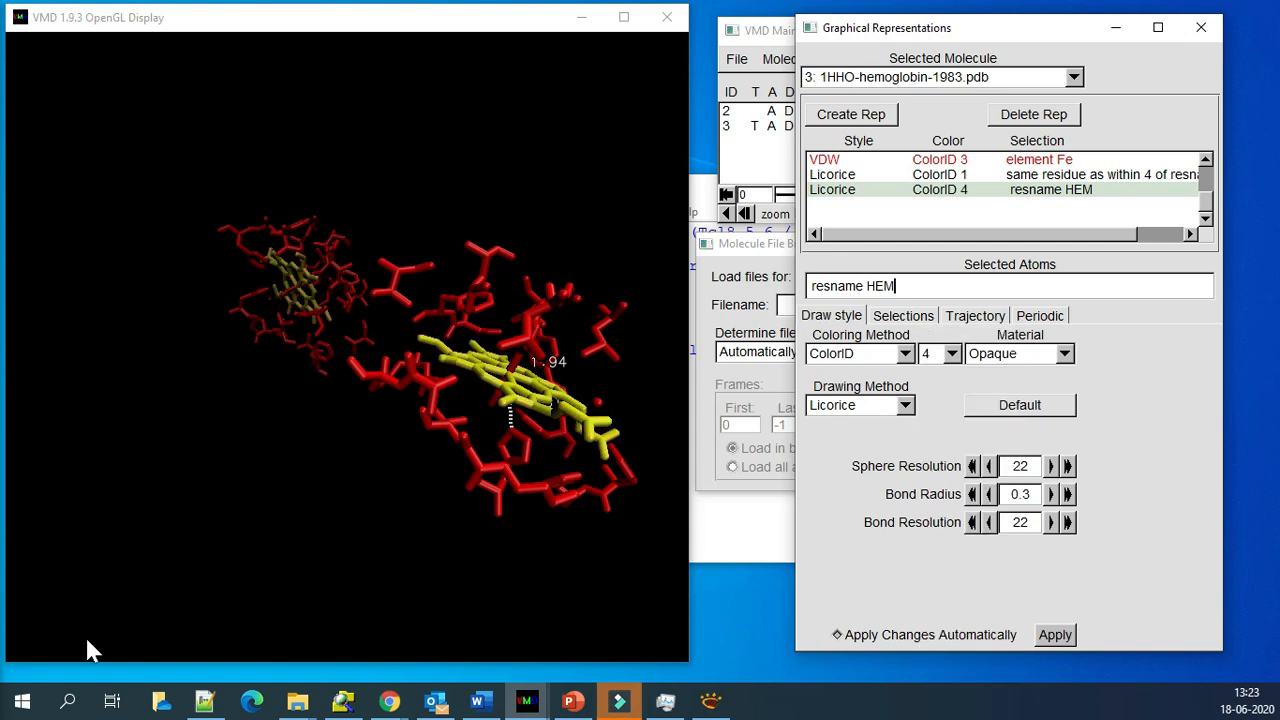
Step: Restrict the yellow heme selection and the red within-4 selection by adding "and chain A" to both
text(and chain A)
key(Return)
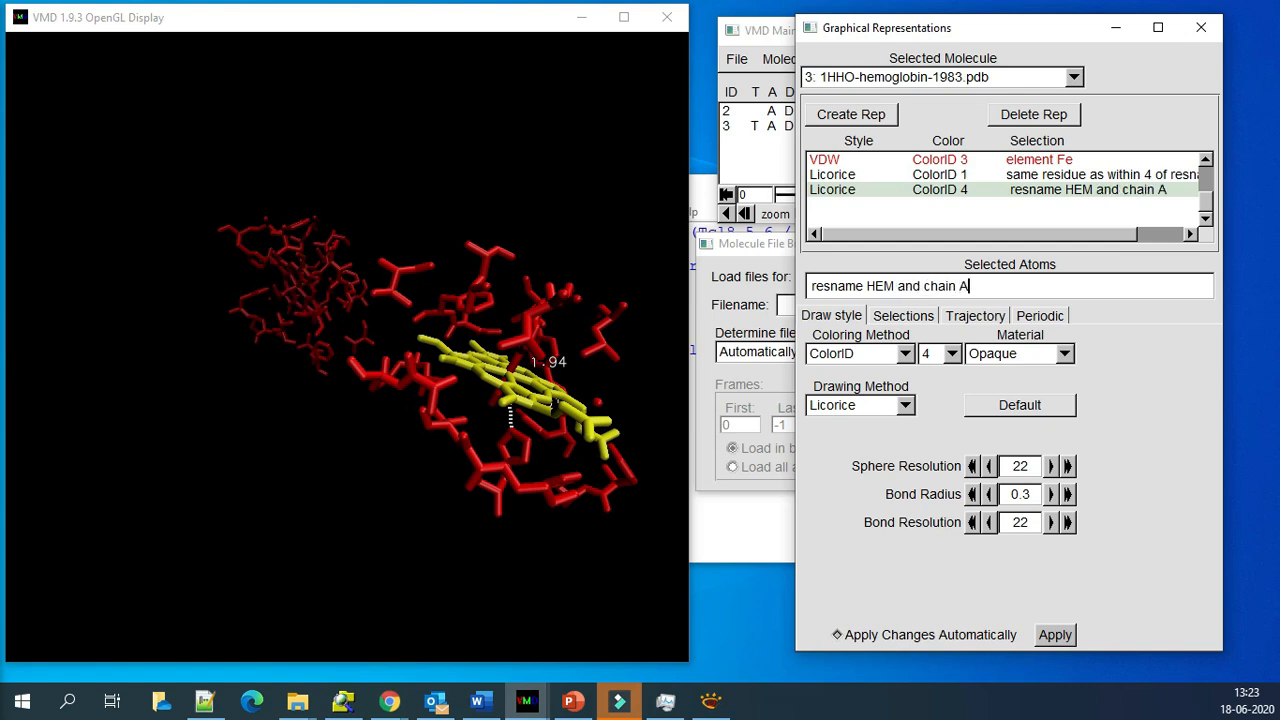
click(1080, 175)
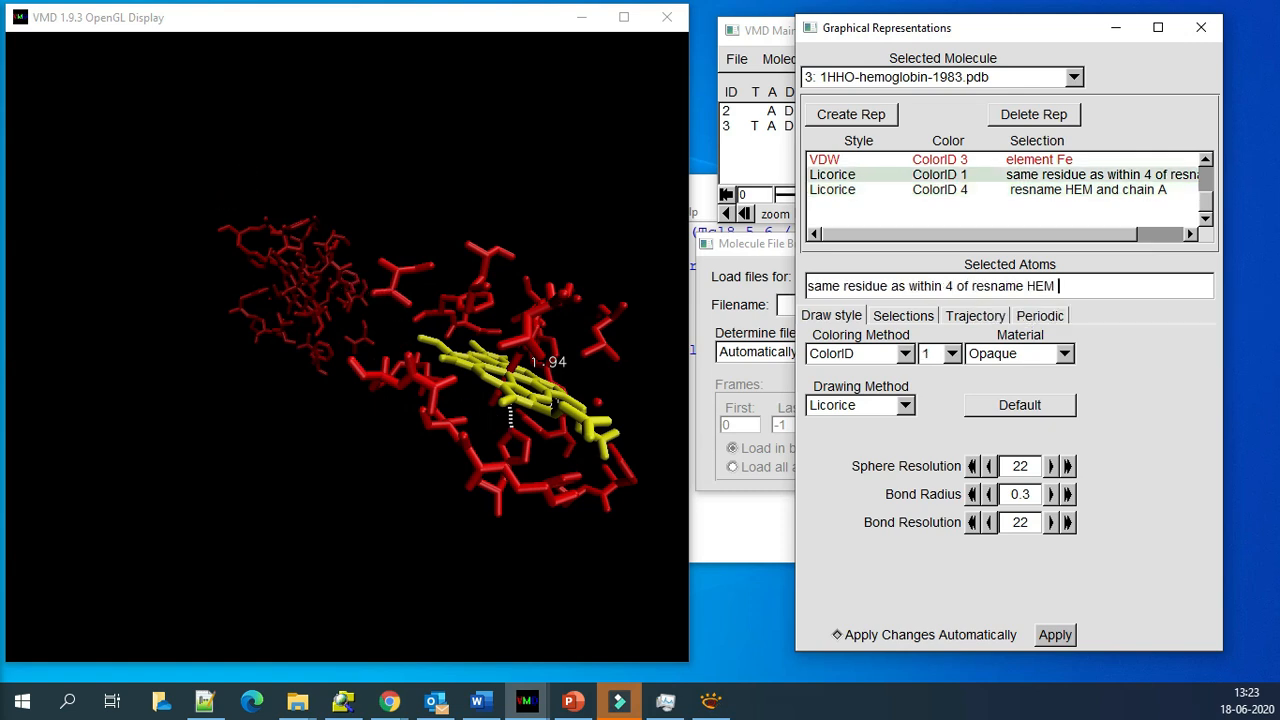
text(and chain A)
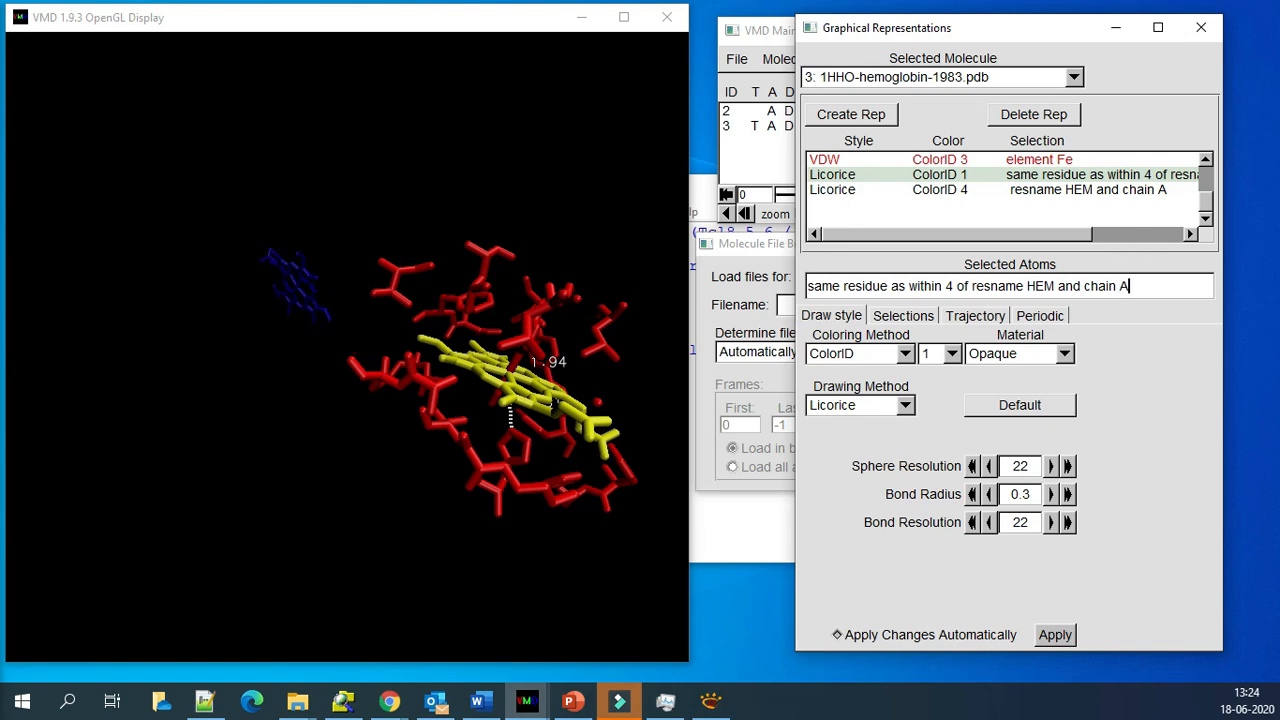
Step: Restrict the original blue heme representation's selection to "resname HEM and chain A"
scroll(918, 205, up, 6)
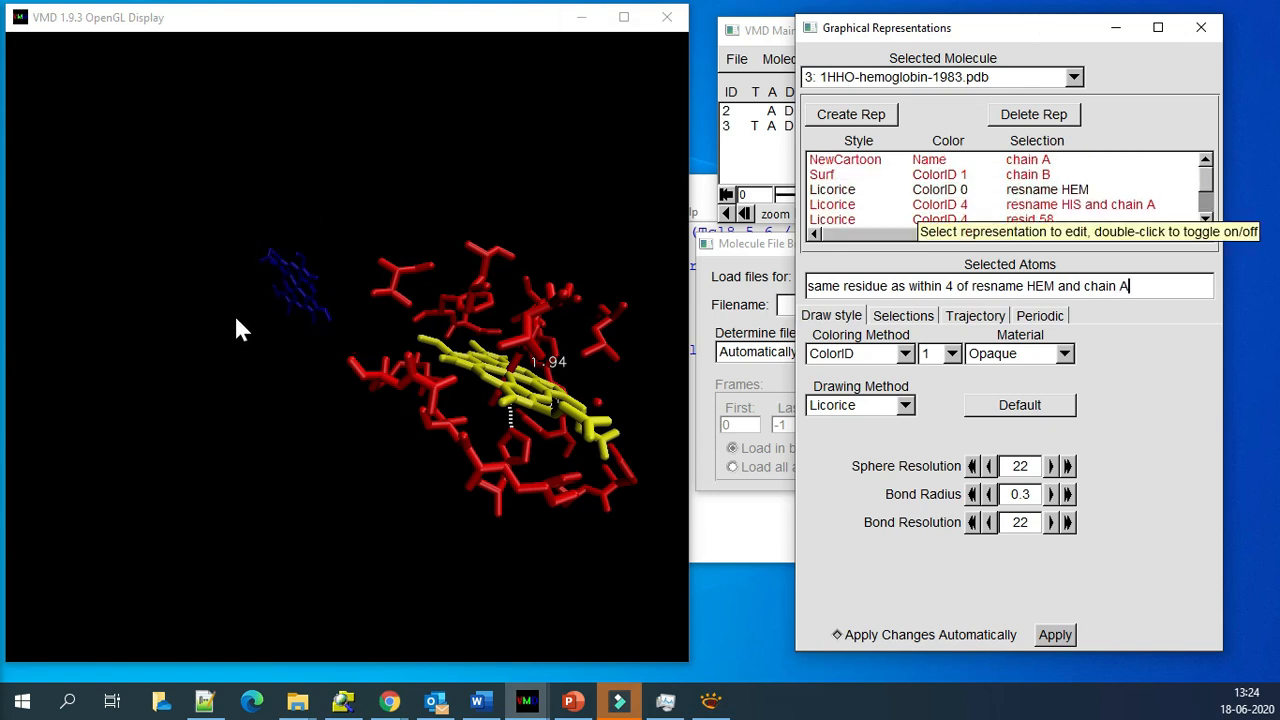
click(839, 189)
click(926, 285)
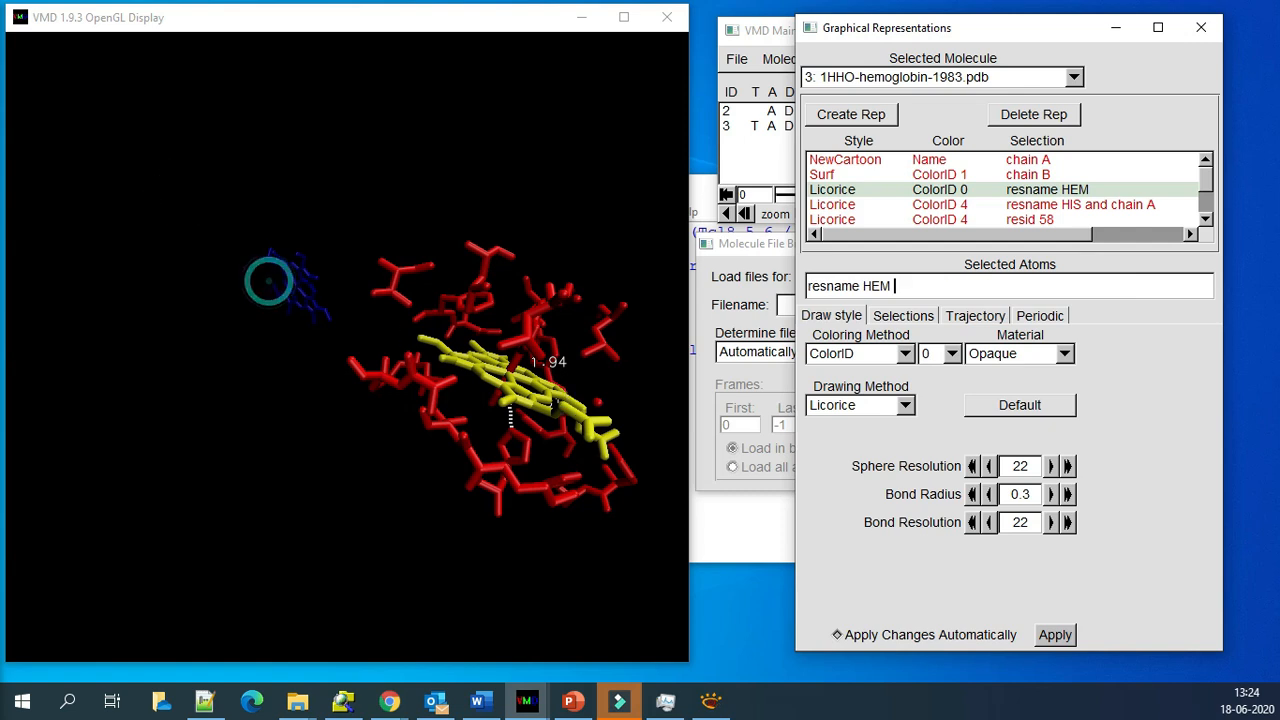
text(and )
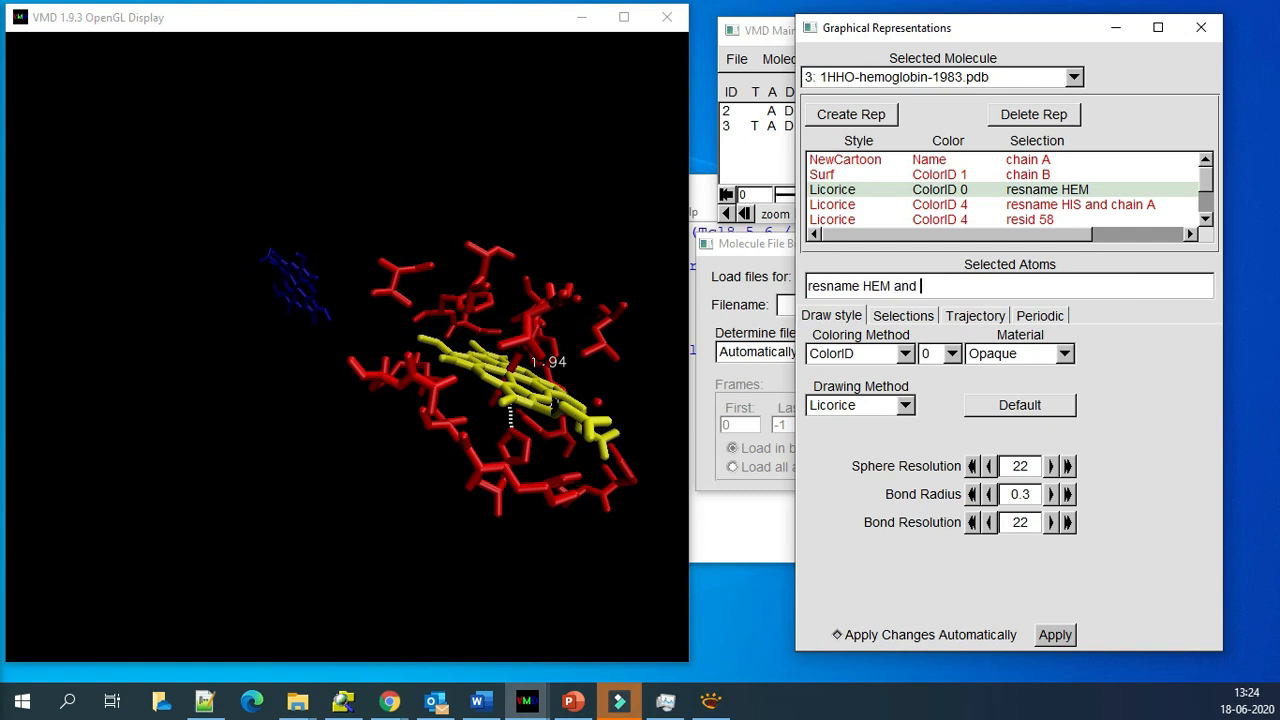
text(chain A)
key(Return)
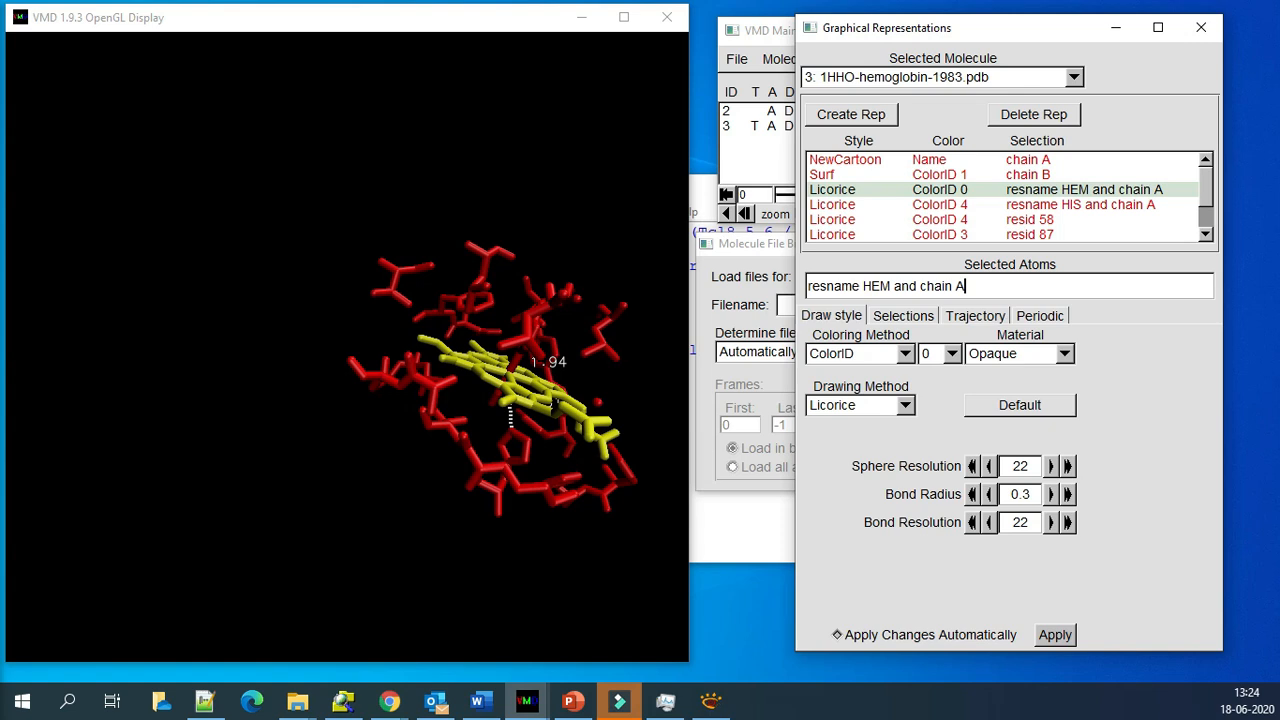
Step: Review the within-4 selection expression, and examine the chain A heme and its surrounding residues from several angles
scroll(936, 204, down, 4)
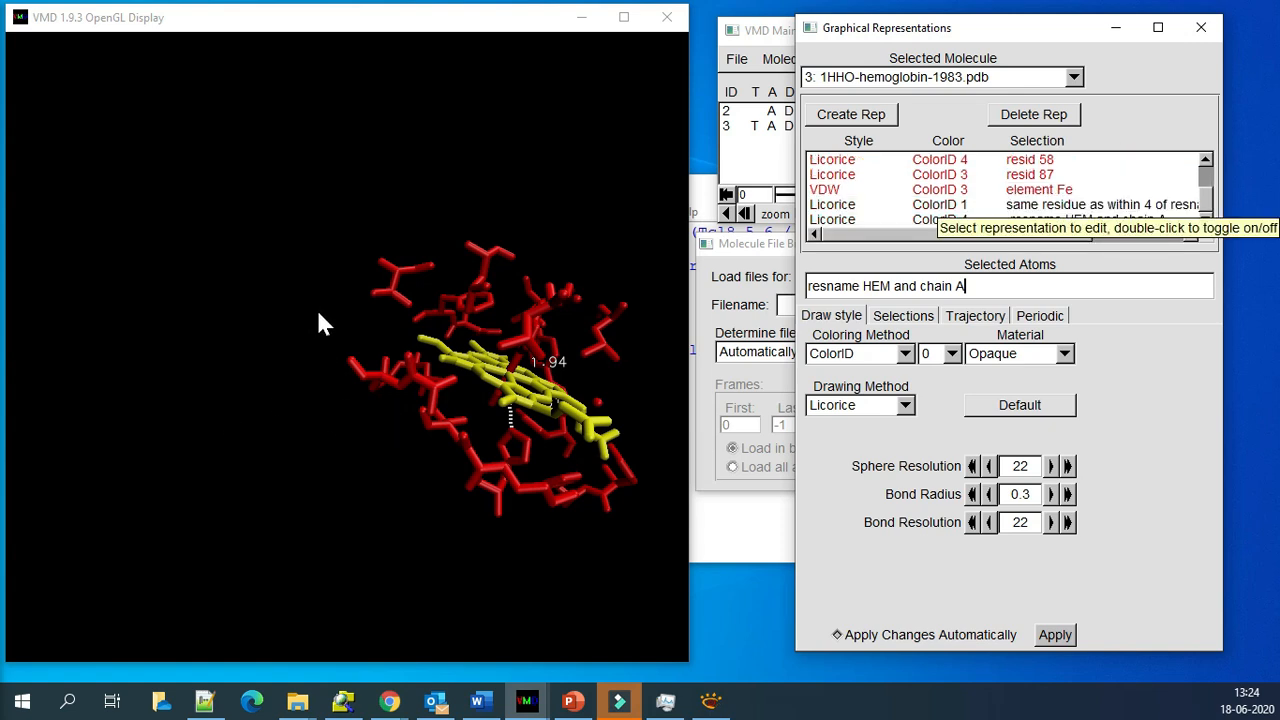
click(936, 204)
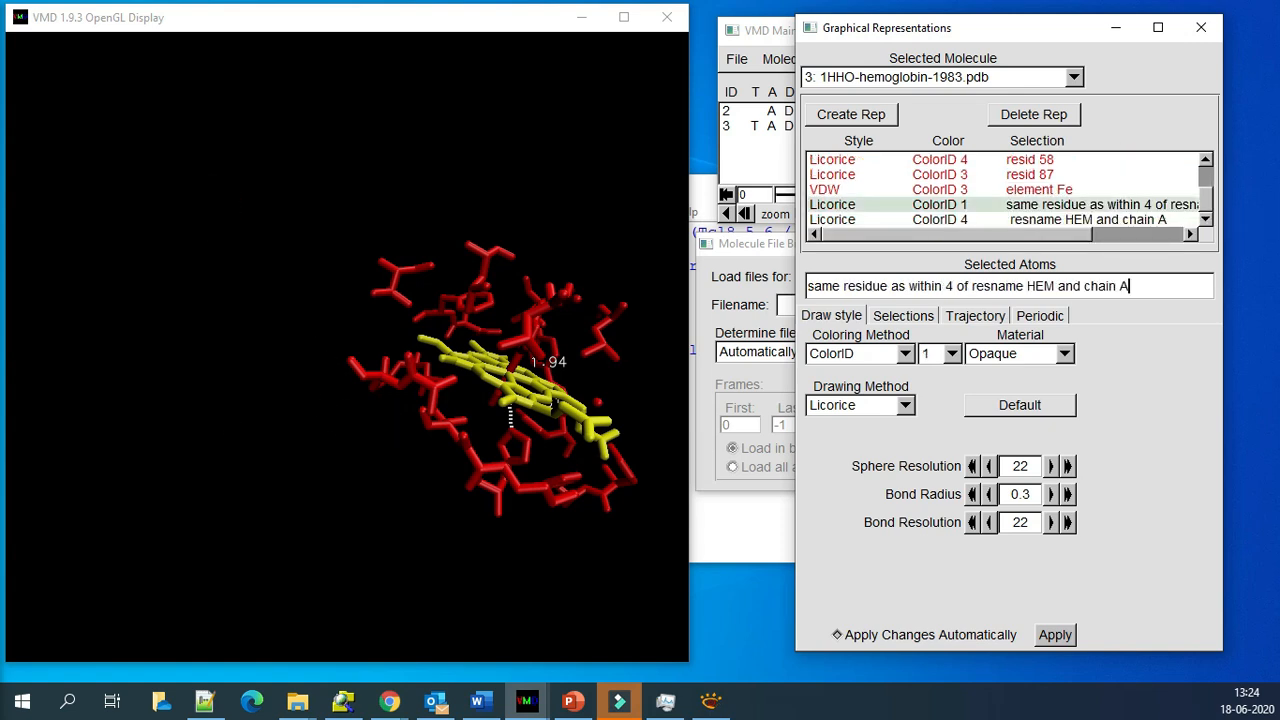
mouse_move(607, 471)
mouse_down()
mouse_move(461, 449)
mouse_move(482, 459)
mouse_move(536, 423)
mouse_move(559, 428)
mouse_move(593, 468)
mouse_up()
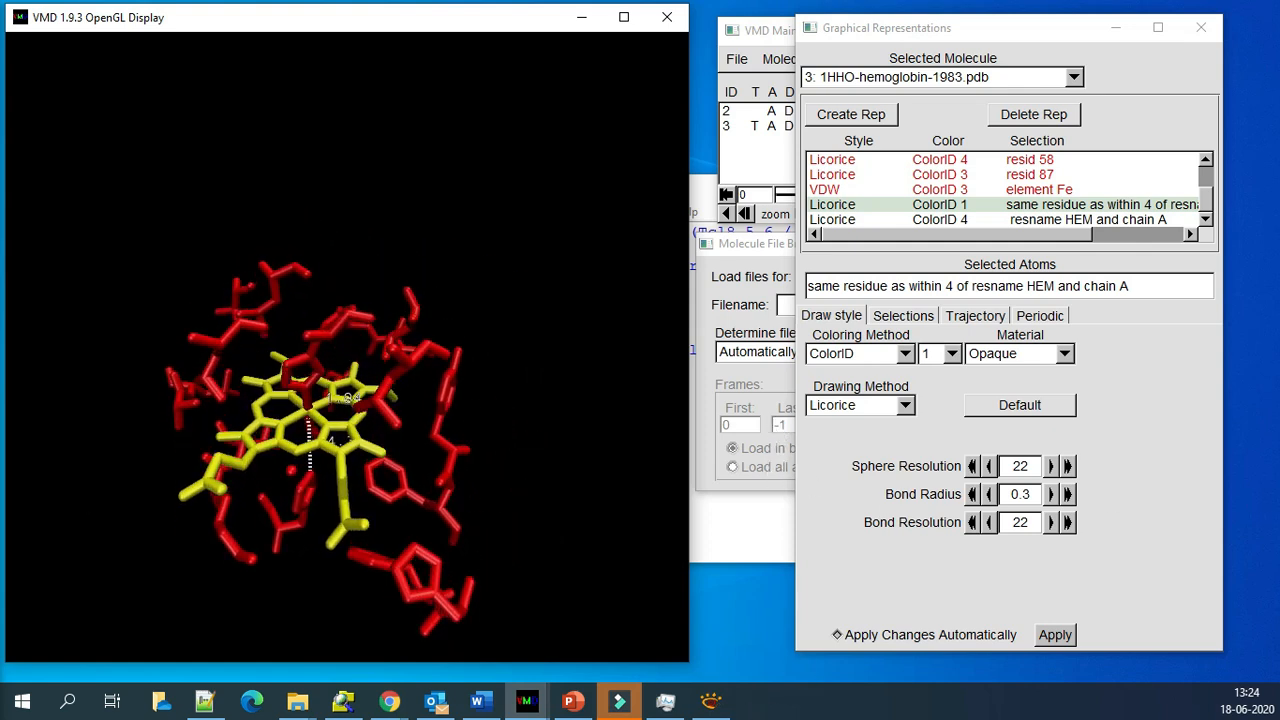
mouse_move(1027, 286)
mouse_down()
mouse_move(1056, 286)
mouse_move(1044, 286)
mouse_up()
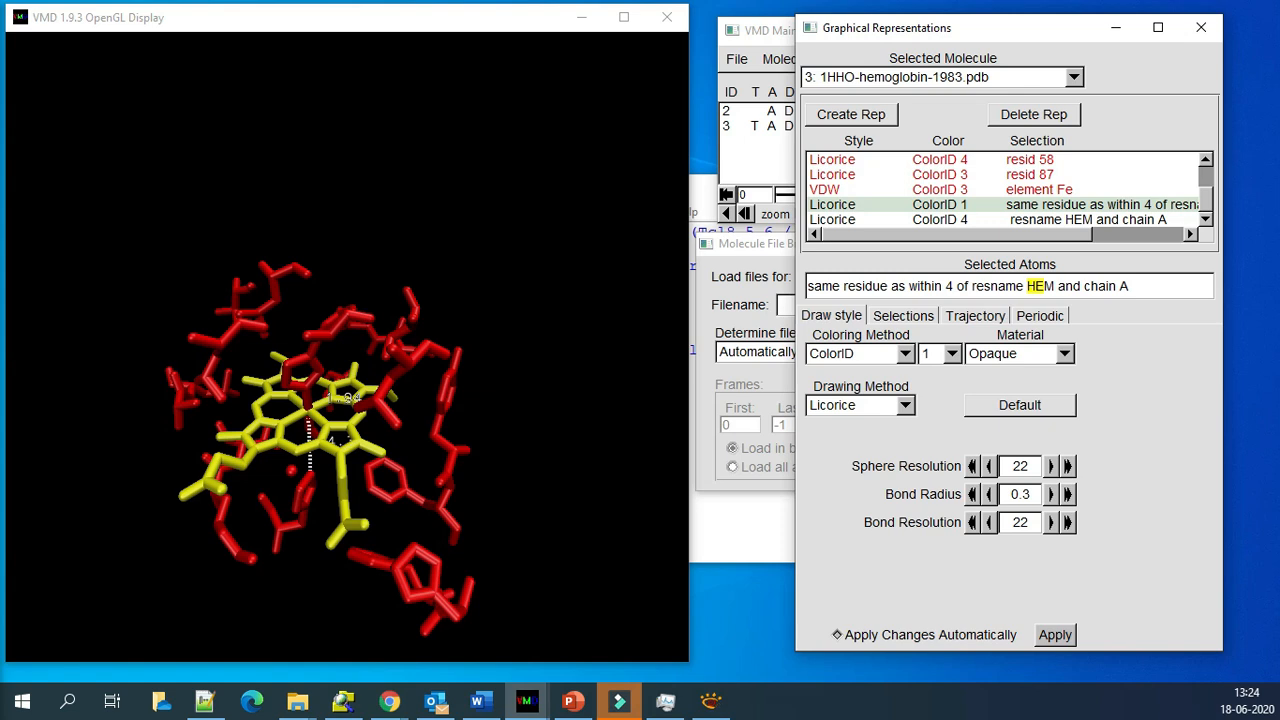
click(1073, 77)
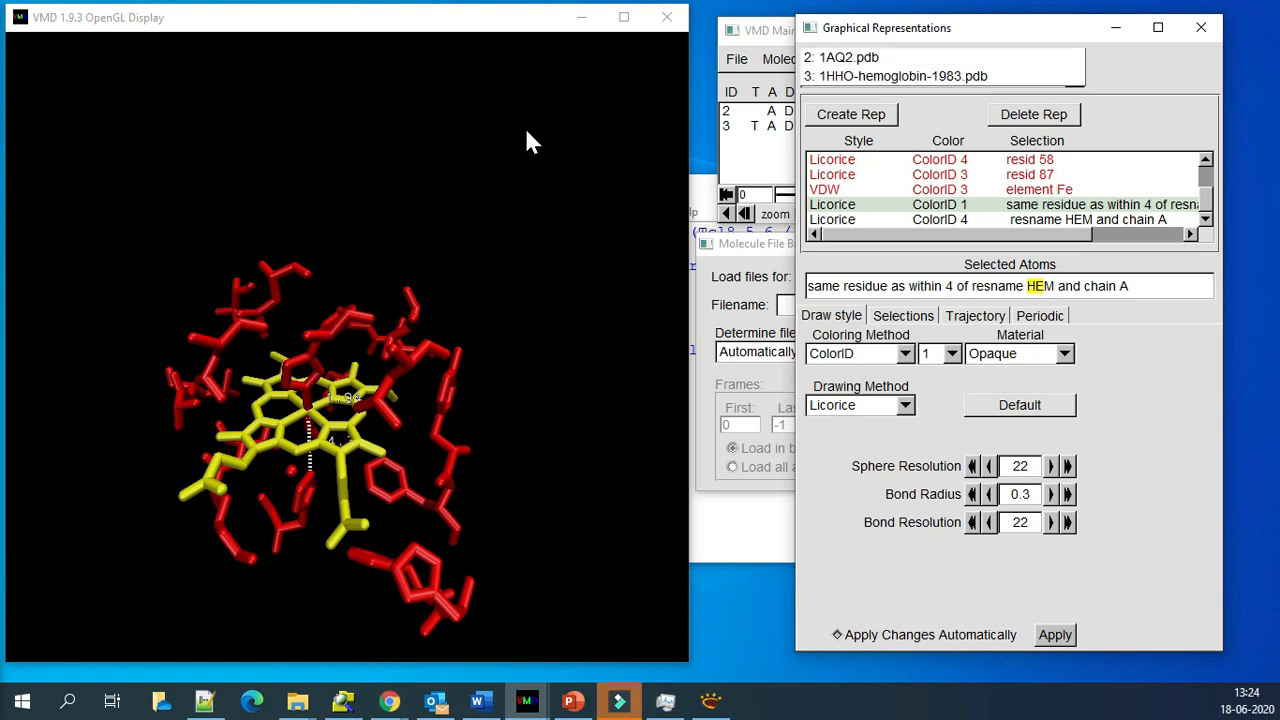
click(350, 86)
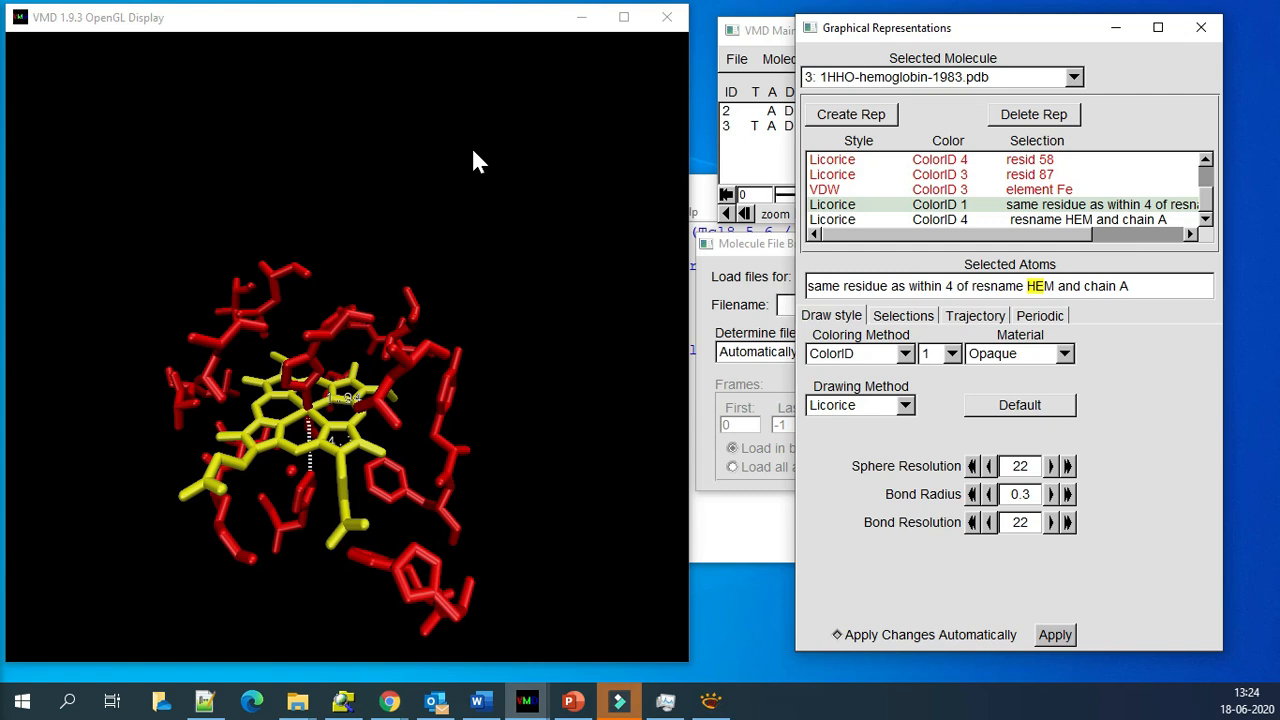
drag(155, 340, 769, 710)
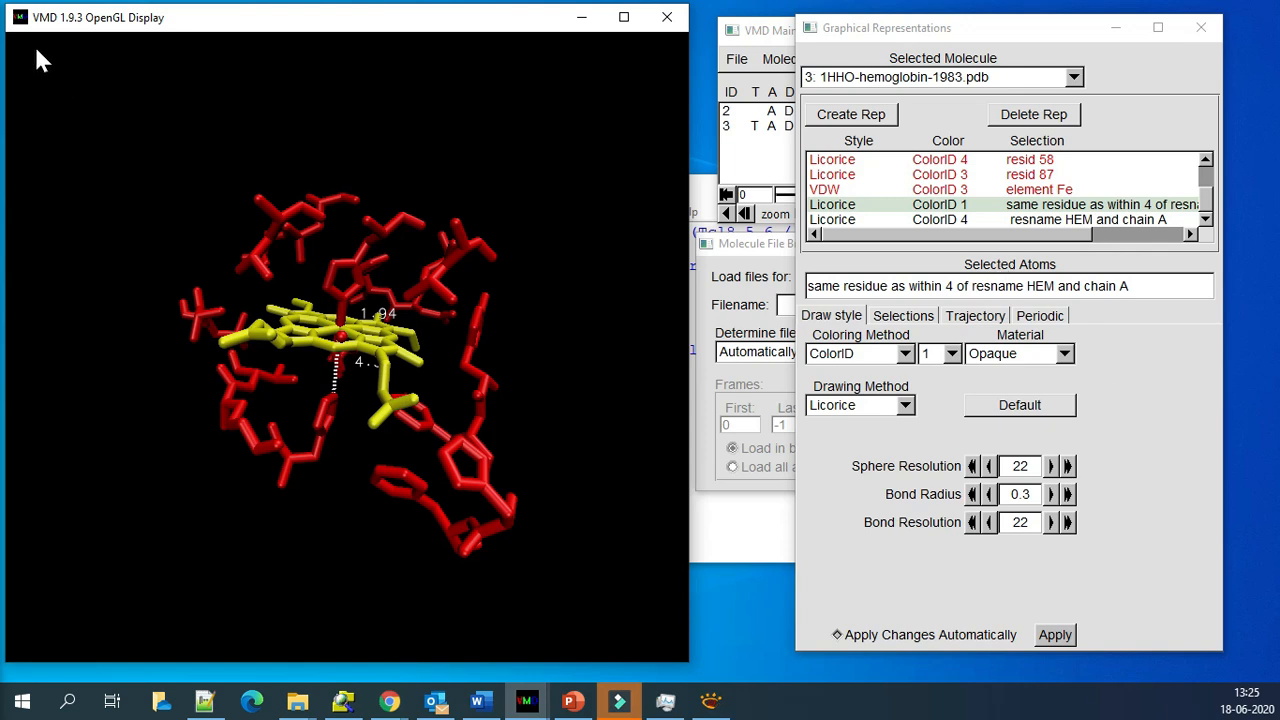
Step: Open the Sequence Viewer for the 1HHO hemoglobin molecule and enlarge its window to show more residues
key(alt+Tab)
click(1042, 59)
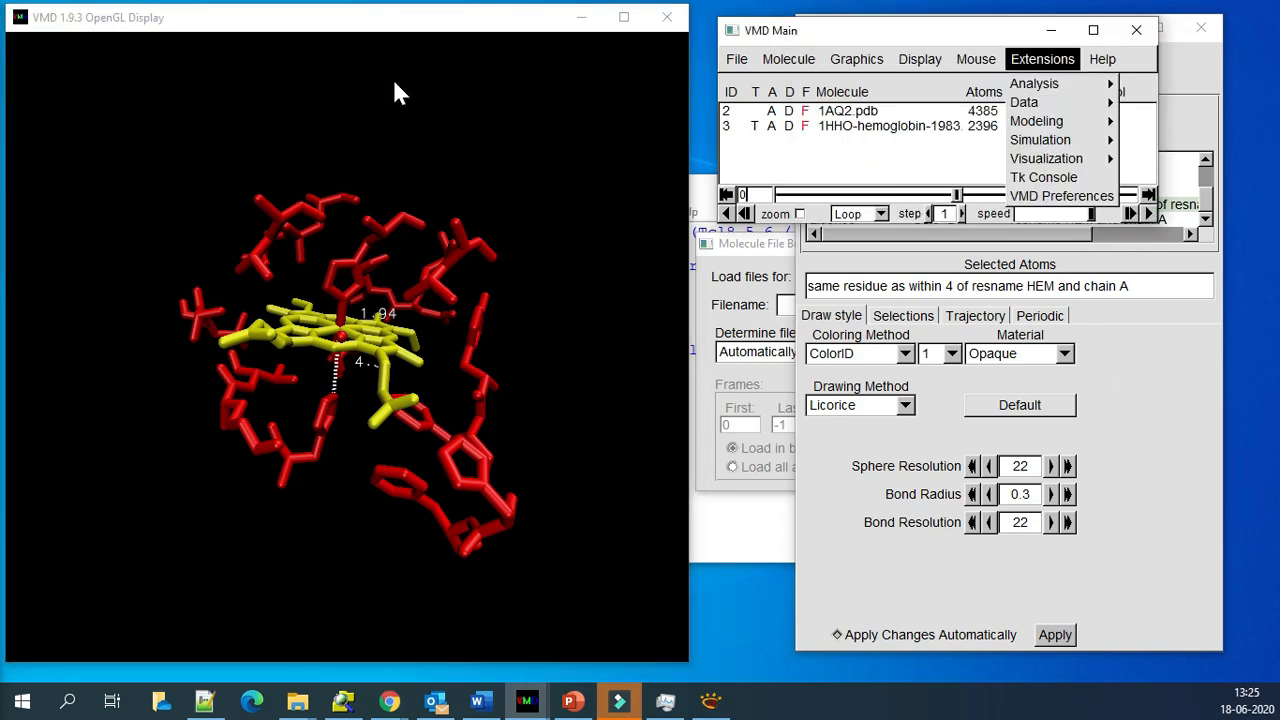
mouse_move(1060, 83)
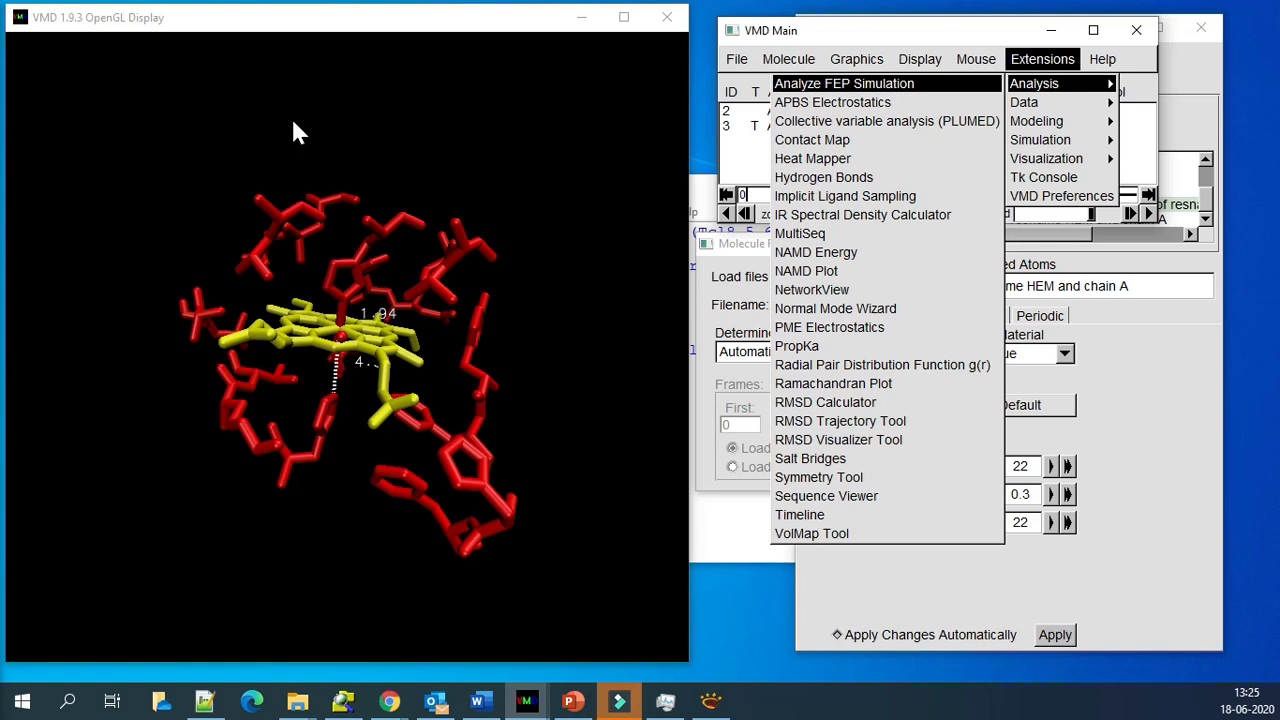
click(826, 496)
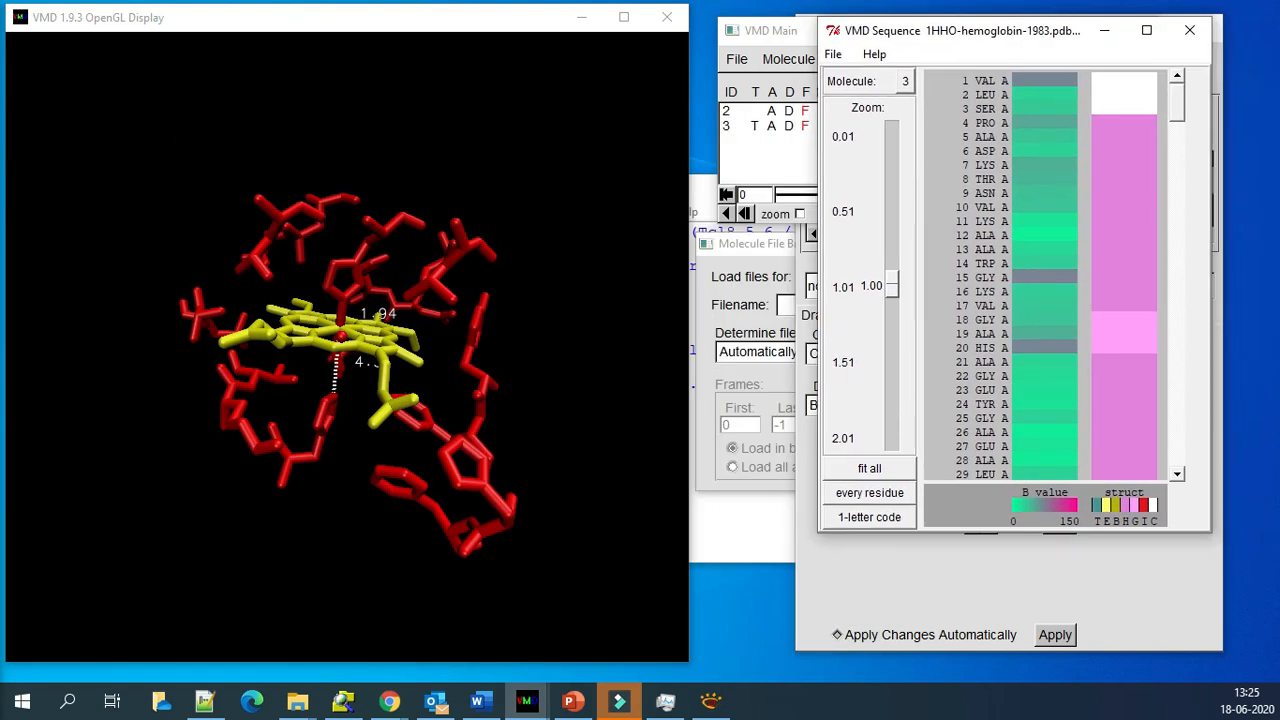
click(227, 537)
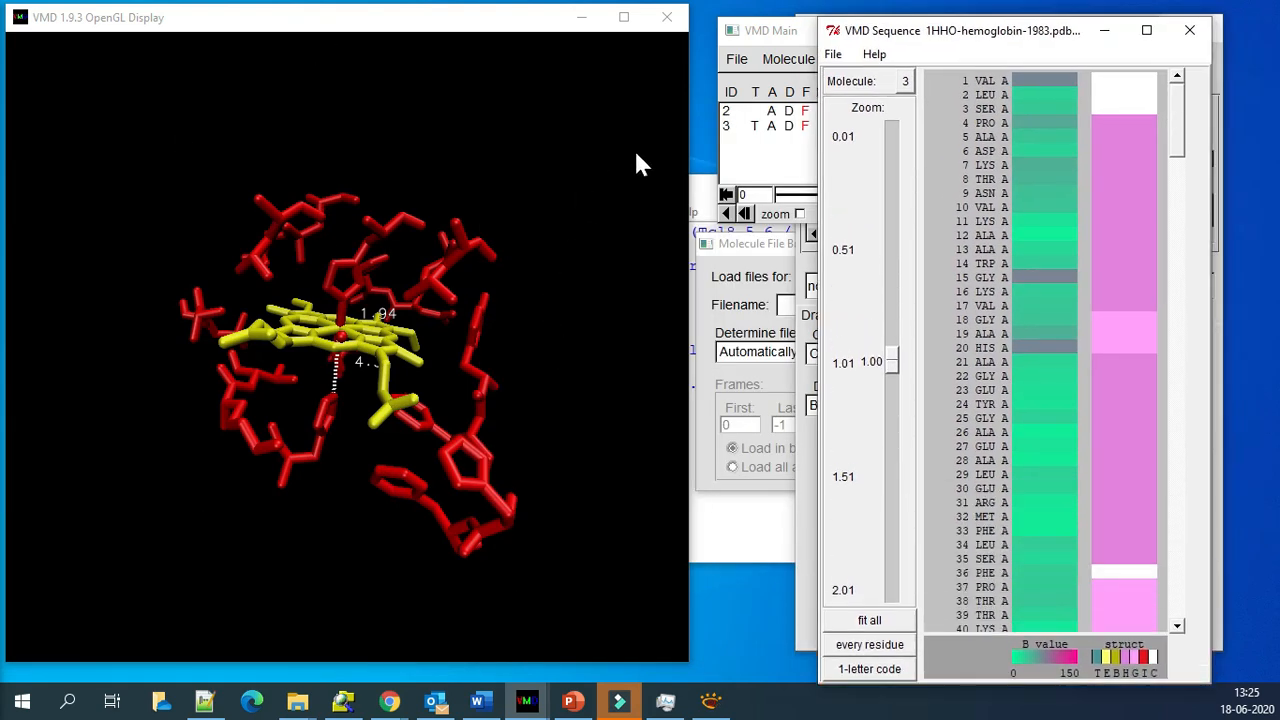
Step: Highlight chain A residues in the sequence one after another, from ALA 28 down to PRO 44 and HIS 45, to locate them in the structure
mouse_move(1177, 112)
mouse_down()
mouse_move(1177, 579)
mouse_move(1177, 112)
mouse_move(1177, 152)
mouse_up()
click(968, 199)
click(968, 227)
click(979, 271)
click(970, 339)
drag(964, 382, 956, 437)
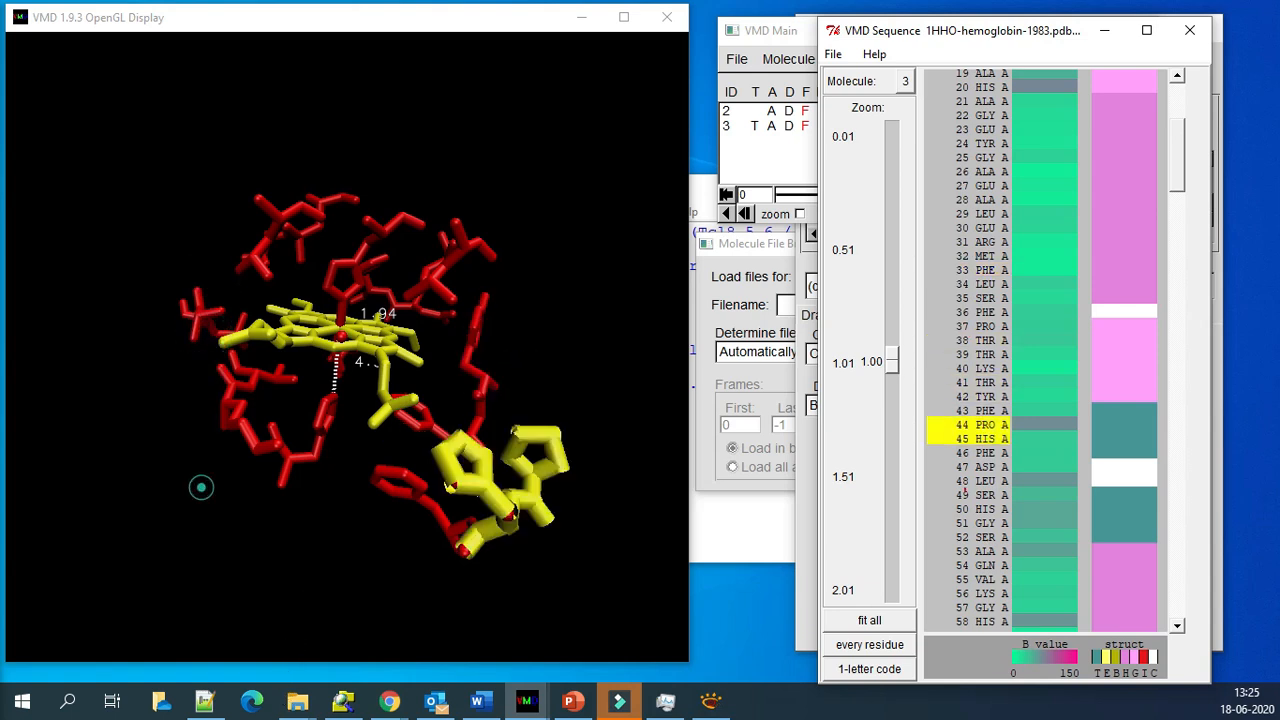
Step: Highlight single chain A residues from HIS 50 back up to ALA 28 to see where each sits relative to the heme
click(956, 509)
click(975, 410)
click(970, 354)
click(968, 326)
click(968, 285)
click(968, 243)
click(968, 225)
click(968, 200)
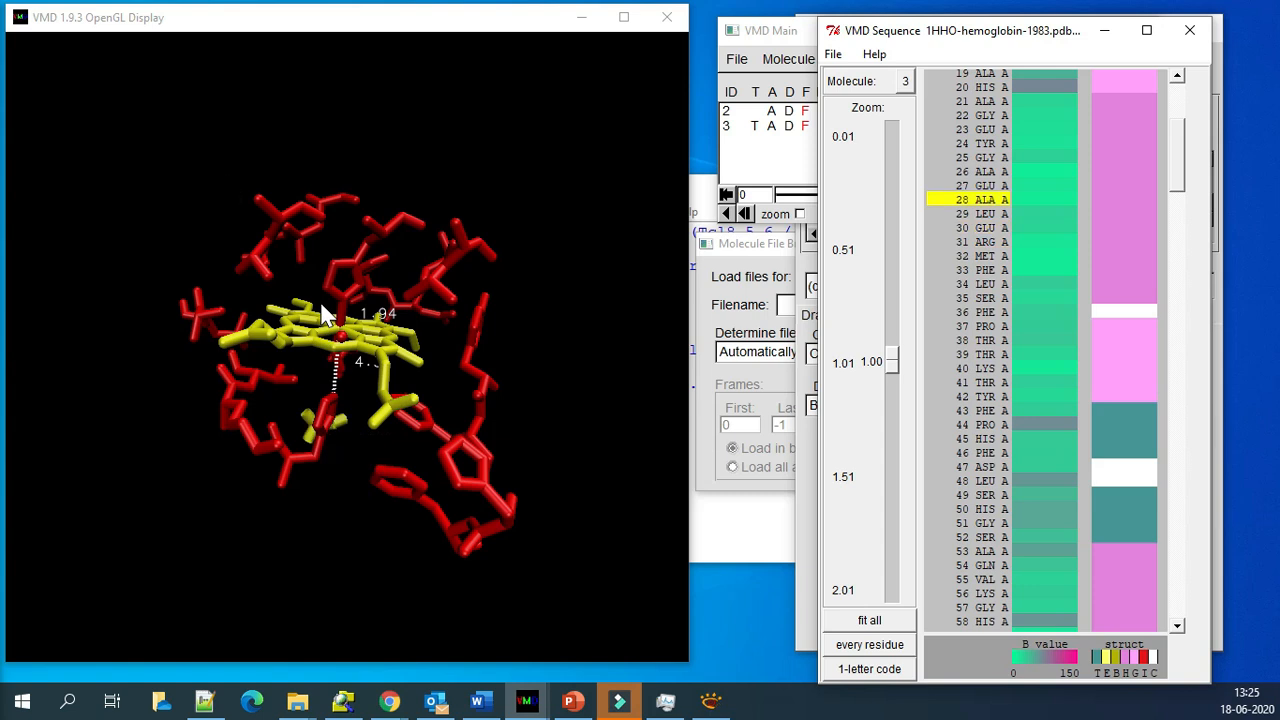